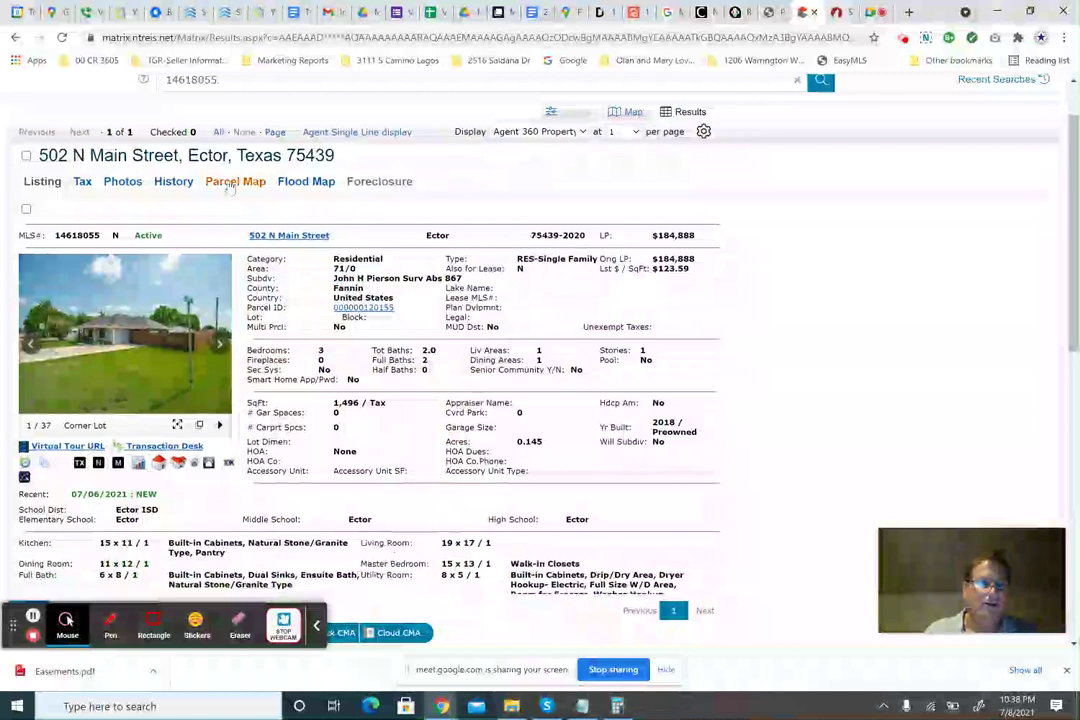
Select MLS number 14618055 in the listing number search field.
click(208, 81)
double_click(208, 81)
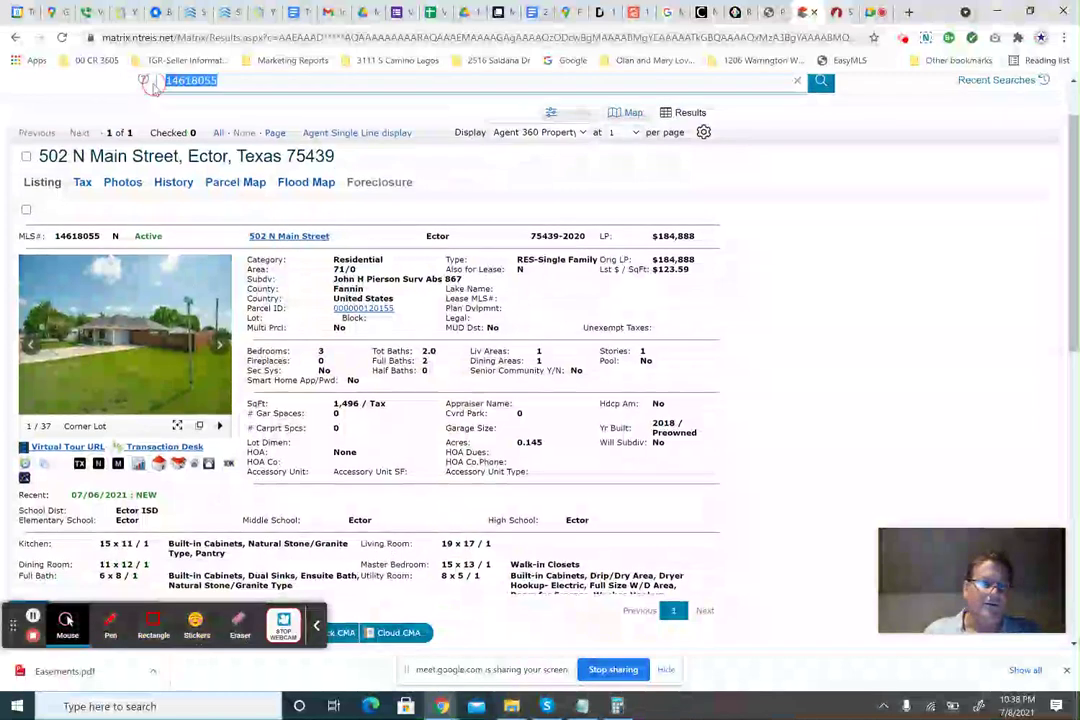
scroll(233, 403, down, 2)
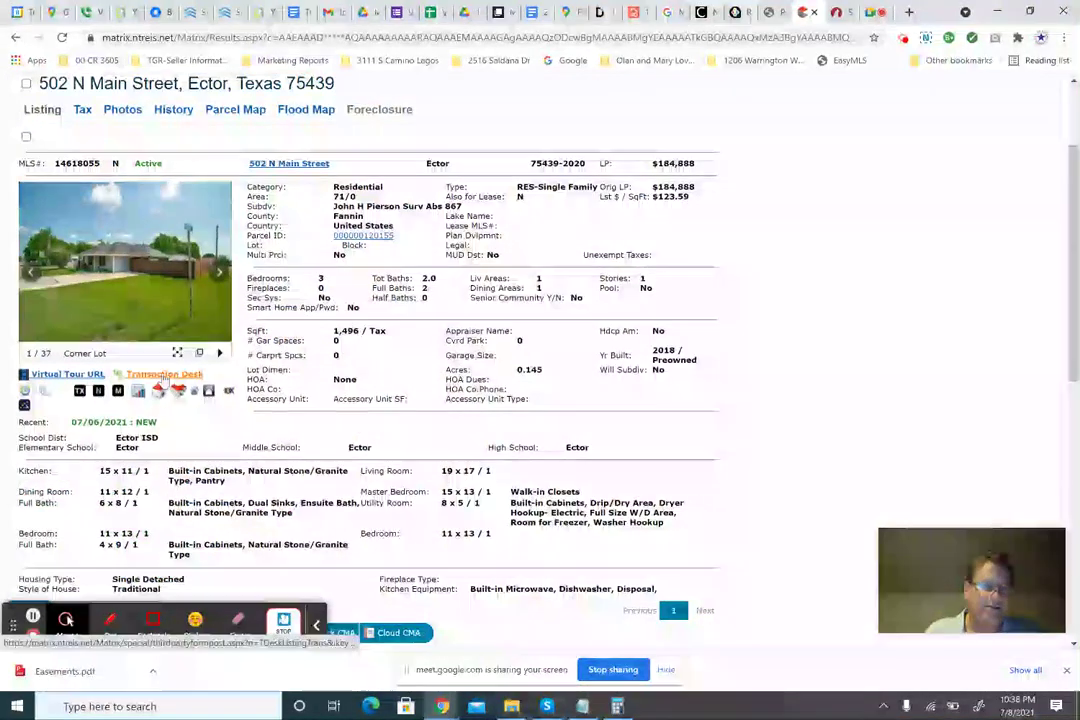
click(840, 13)
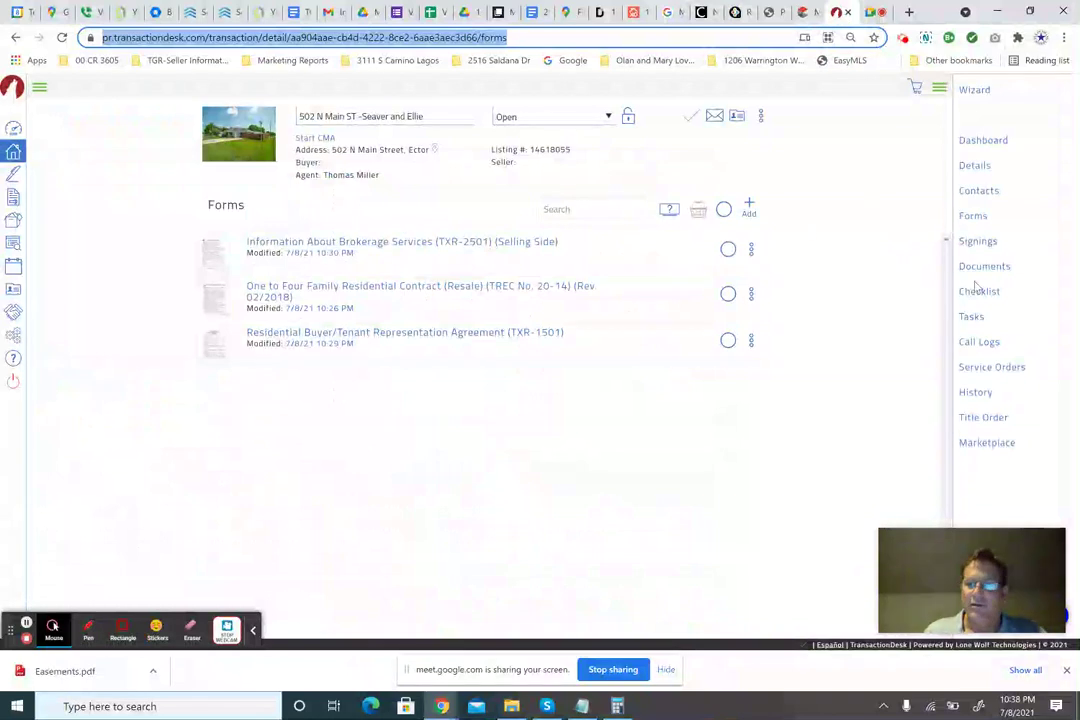
click(975, 166)
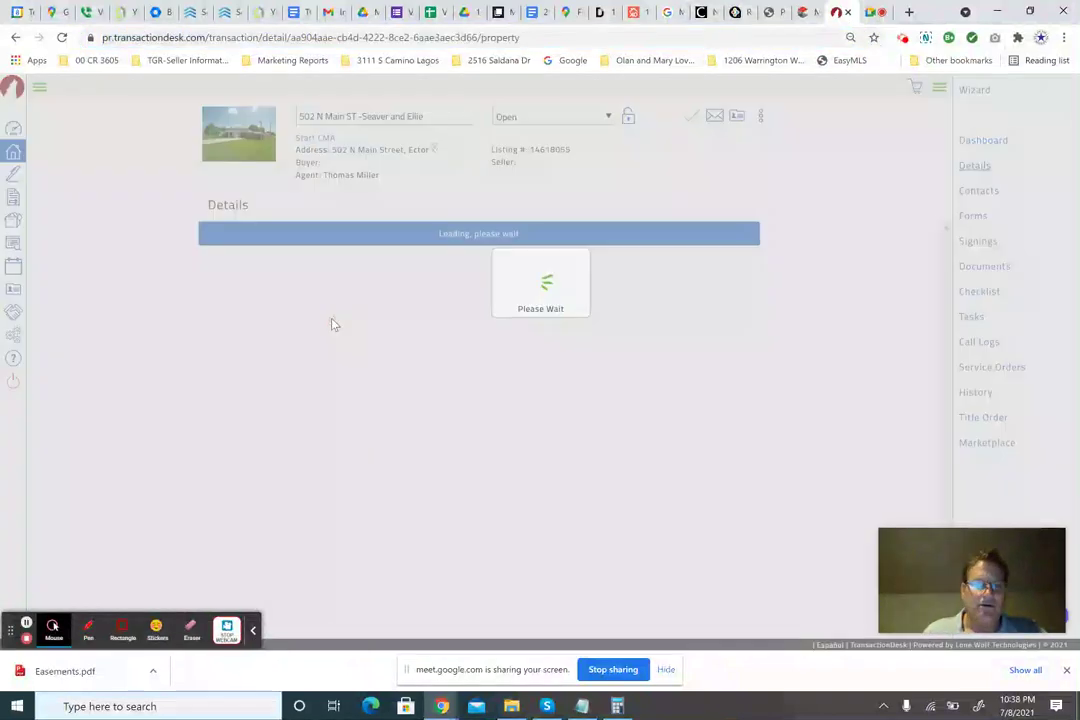
scroll(386, 367, down, 4)
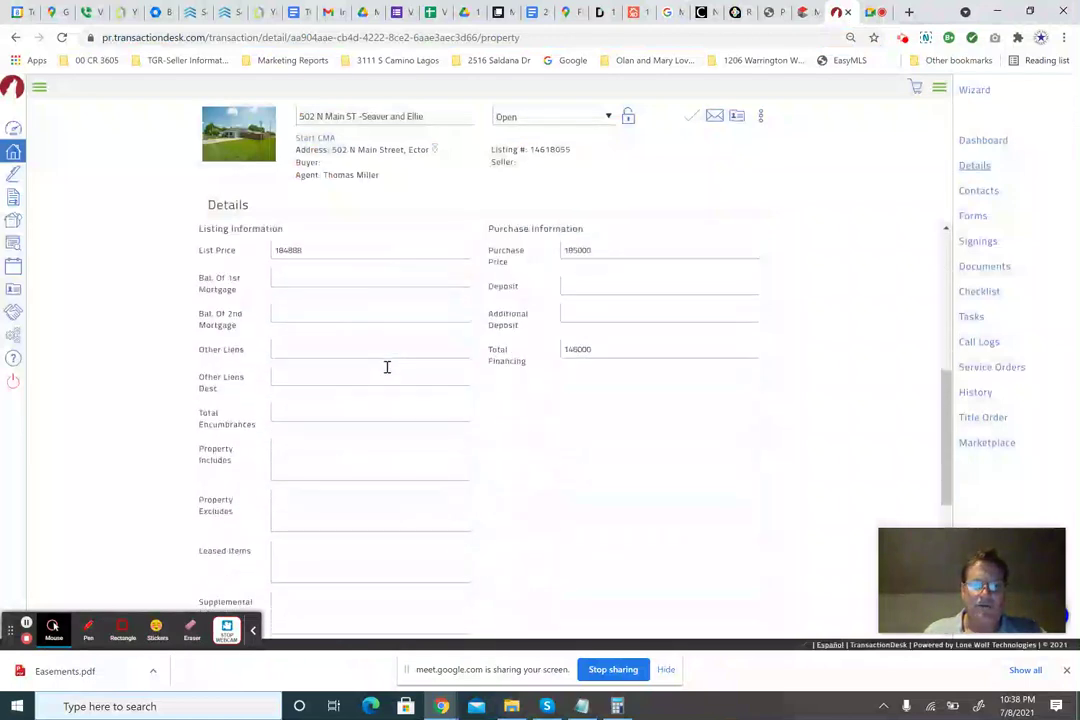
scroll(386, 367, down, 4)
scroll(386, 368, up, 1)
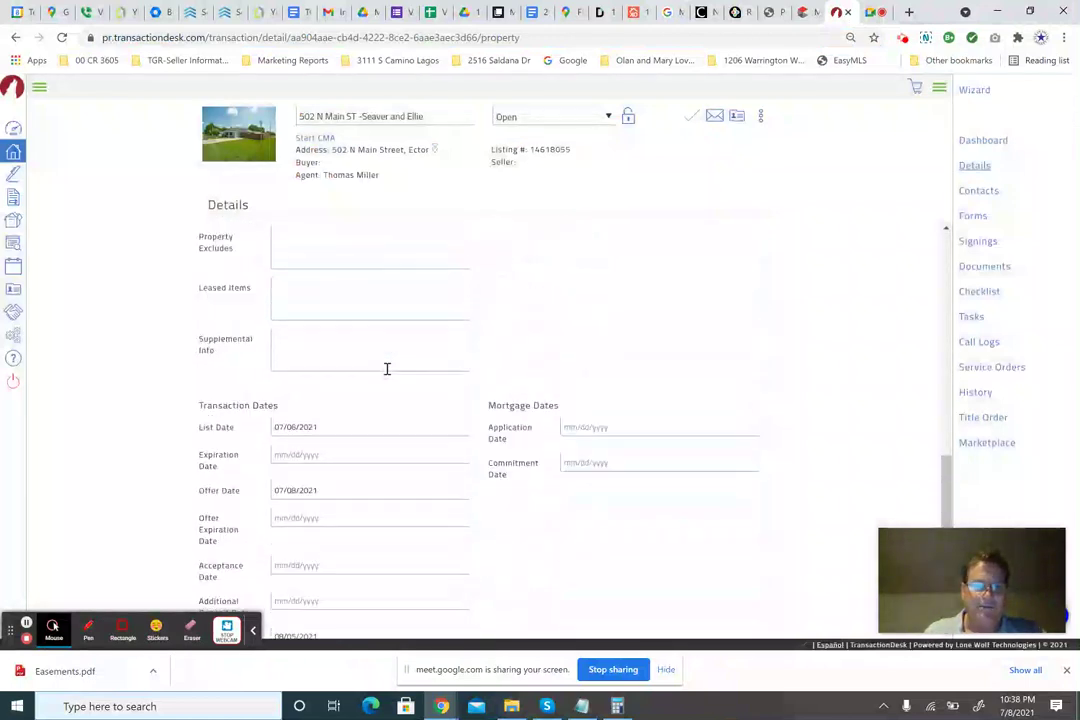
scroll(386, 368, up, 5)
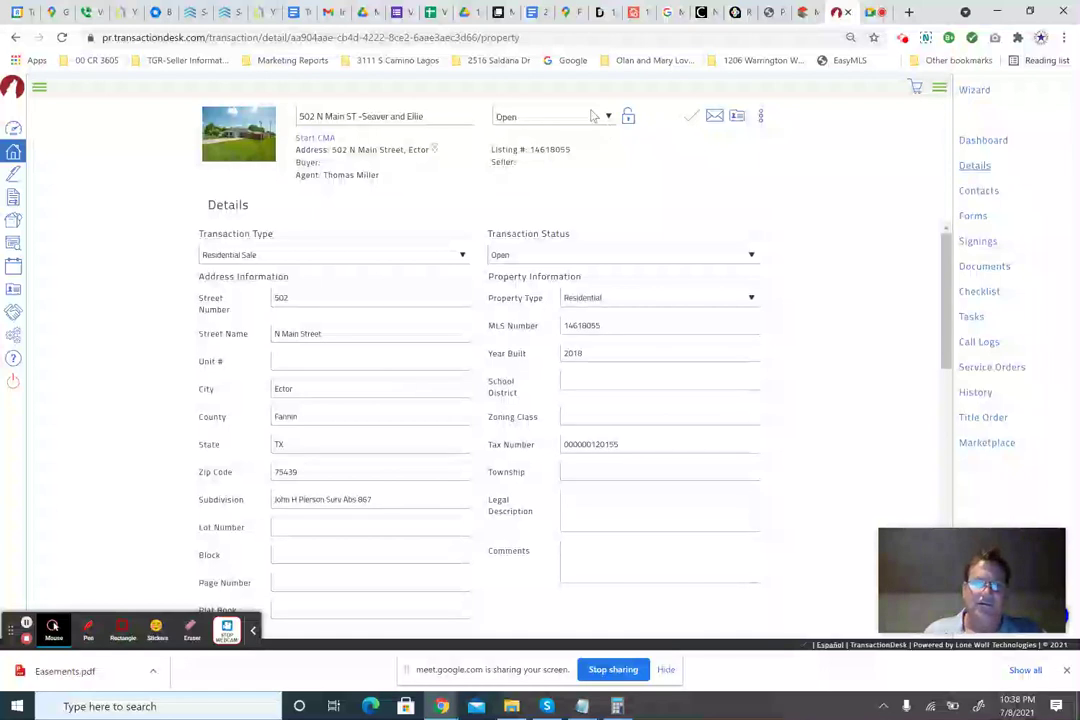
click(761, 117)
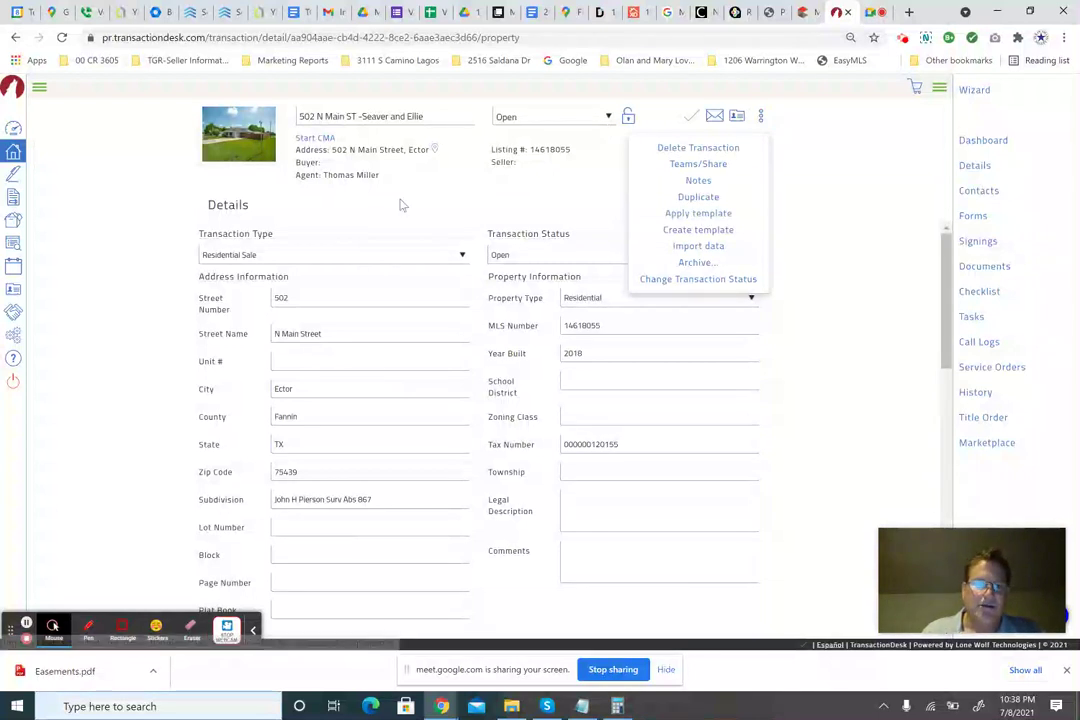
click(460, 195)
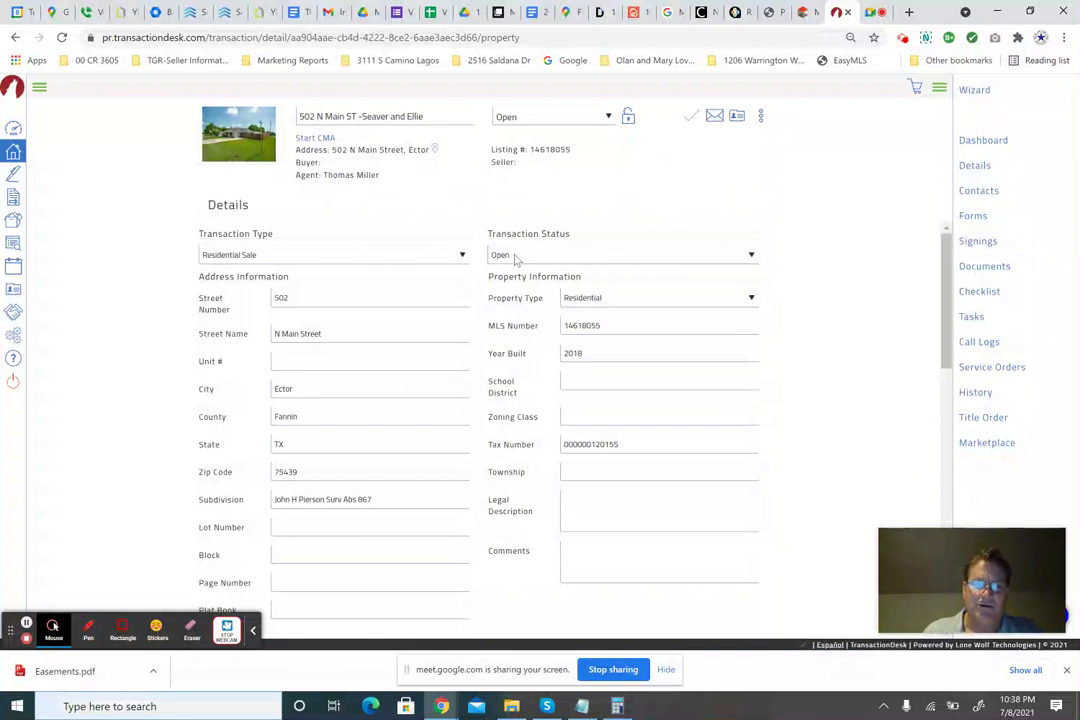
Check the List Price 184888 and Purchase Price 185000 against the MLS listing.
click(802, 12)
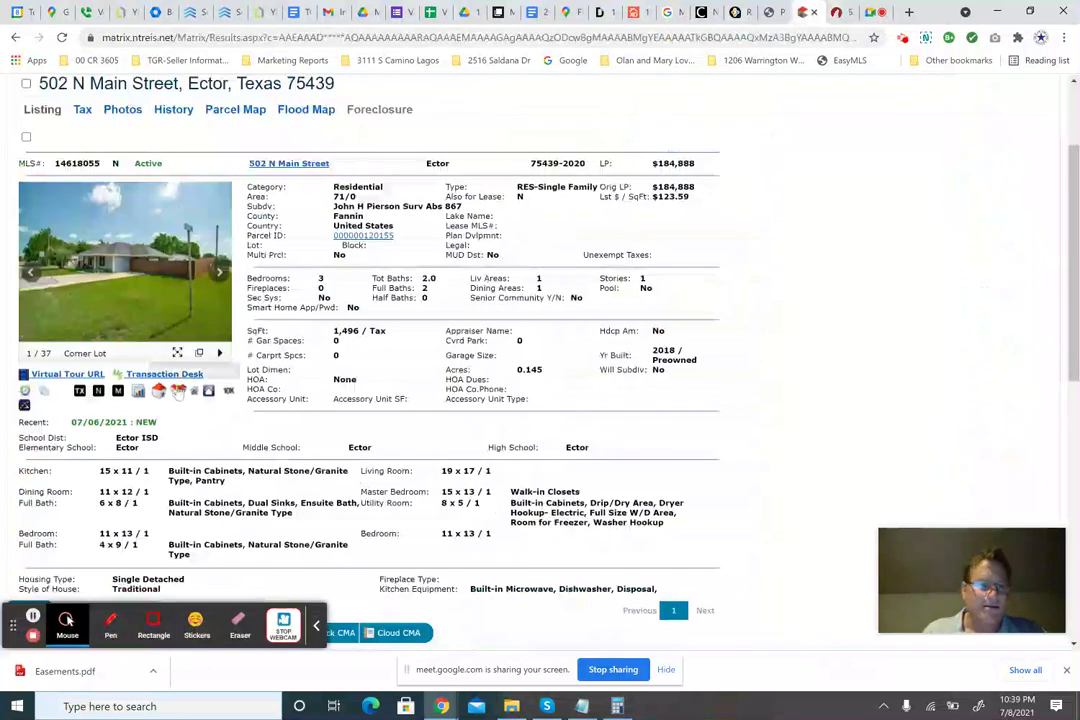
click(838, 12)
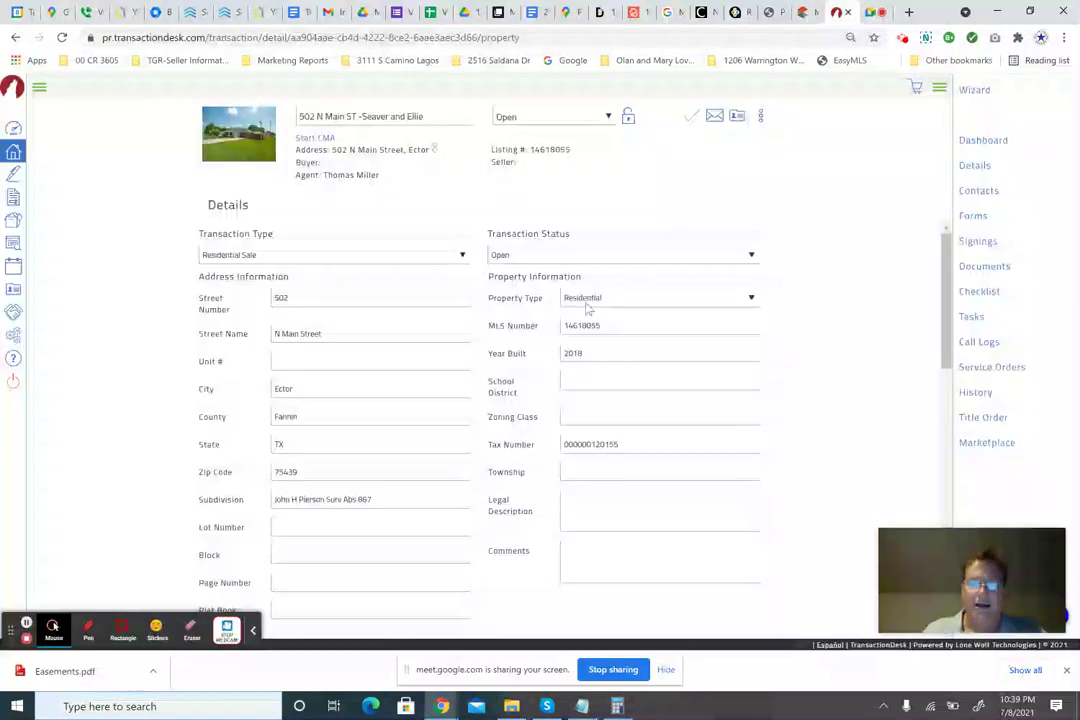
scroll(401, 356, down, 4)
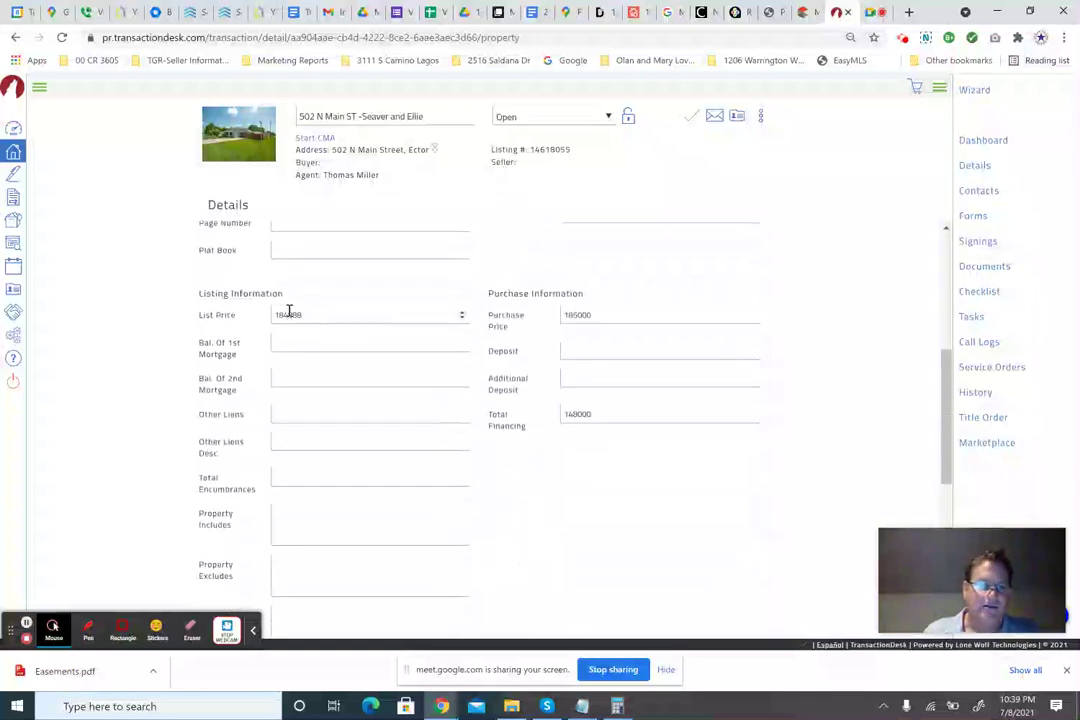
click(288, 314)
click(609, 312)
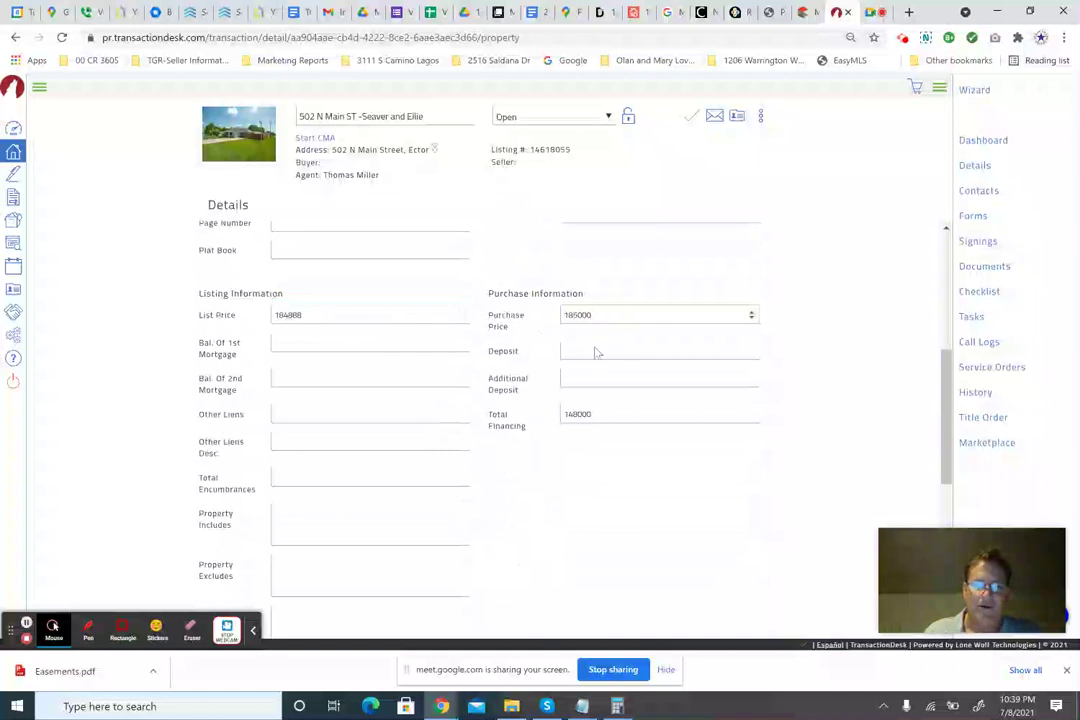
Confirm the 08/05/2021 closing date, then bring up the transaction's Forms list.
scroll(355, 374, down, 5)
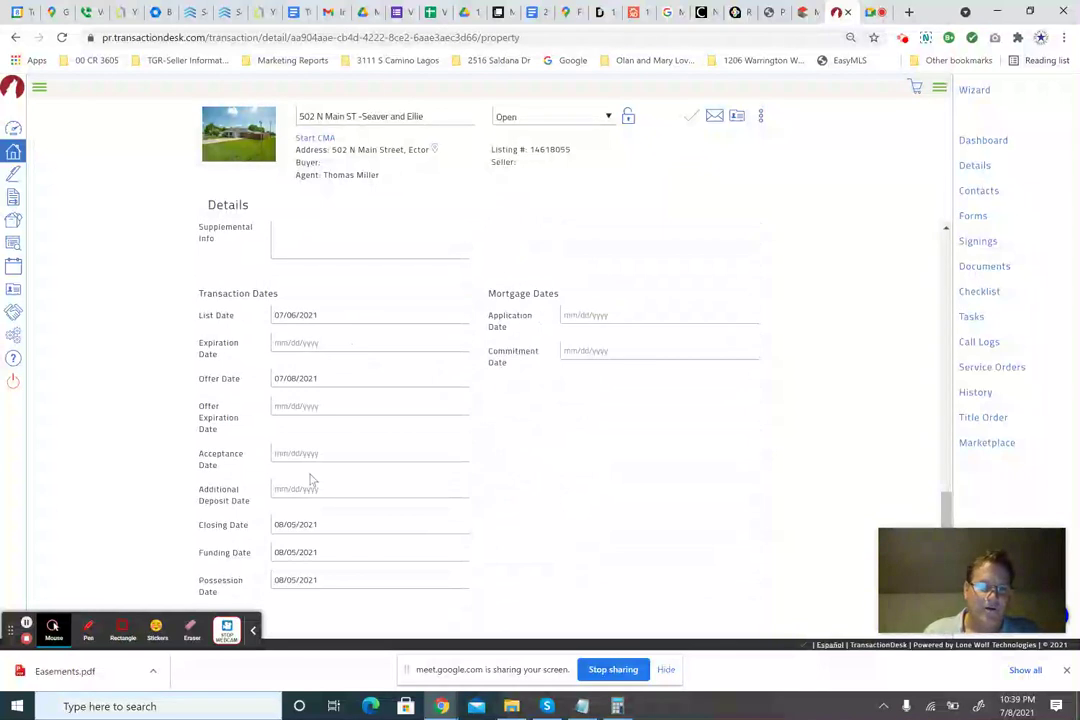
click(292, 522)
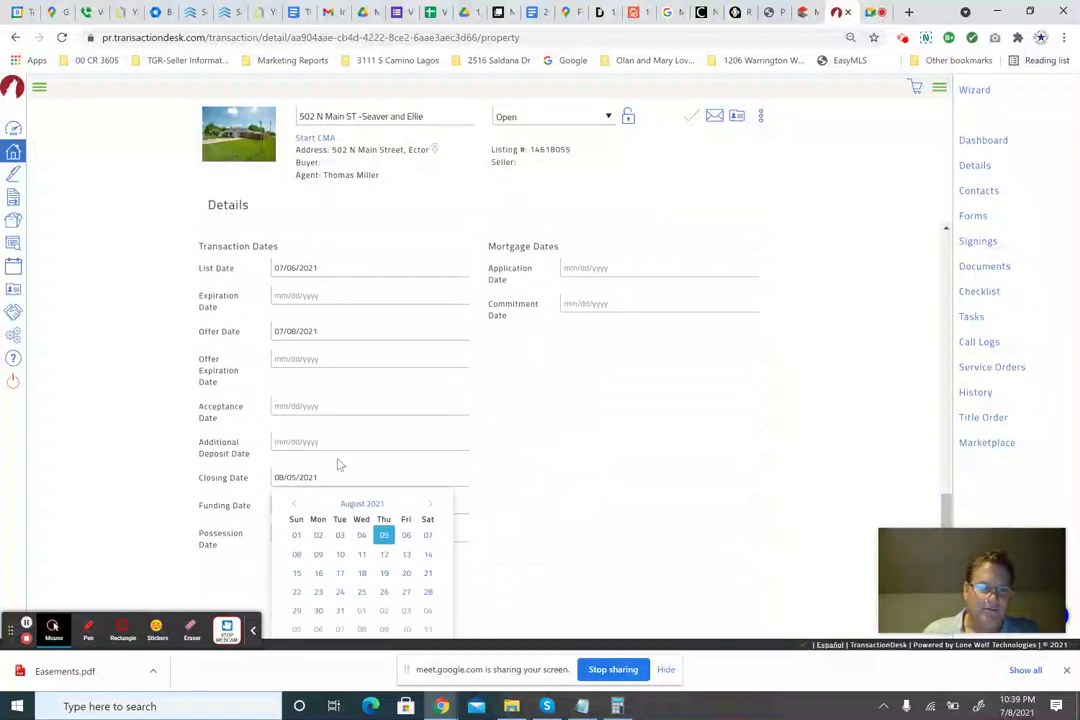
click(340, 466)
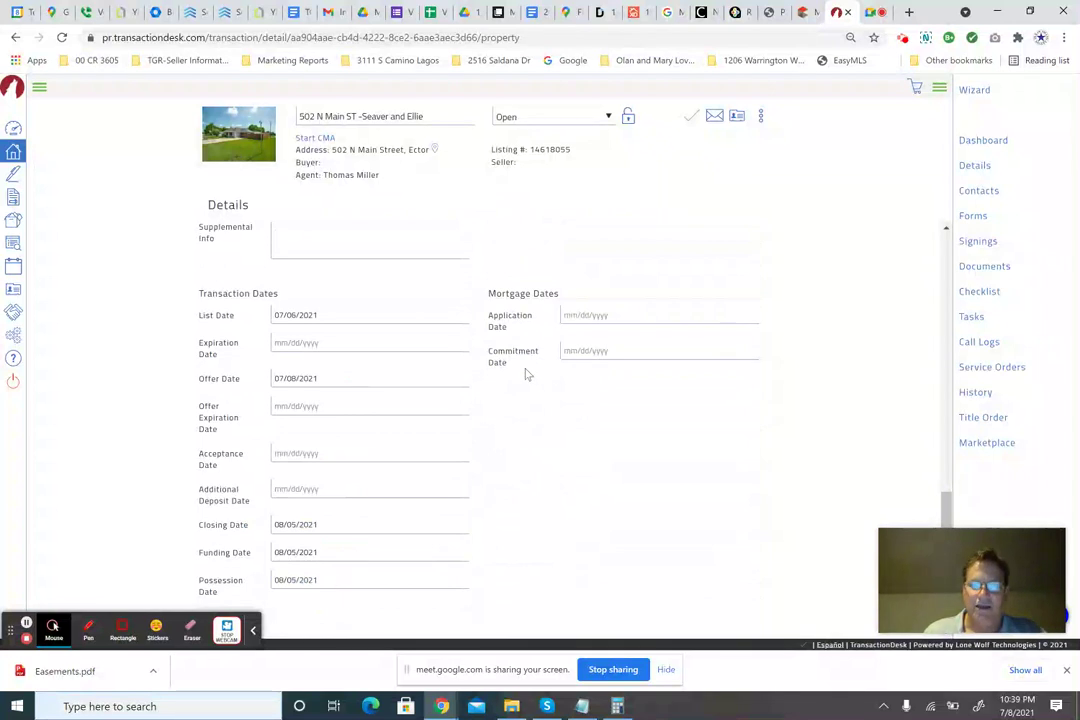
scroll(528, 374, up, 10)
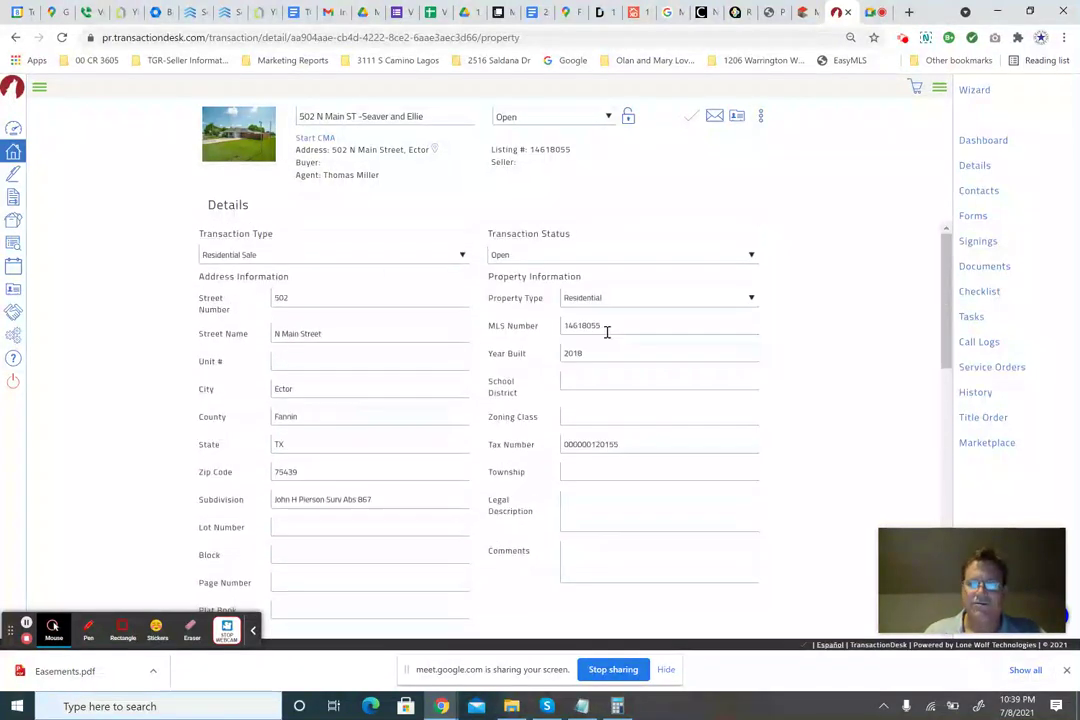
click(975, 217)
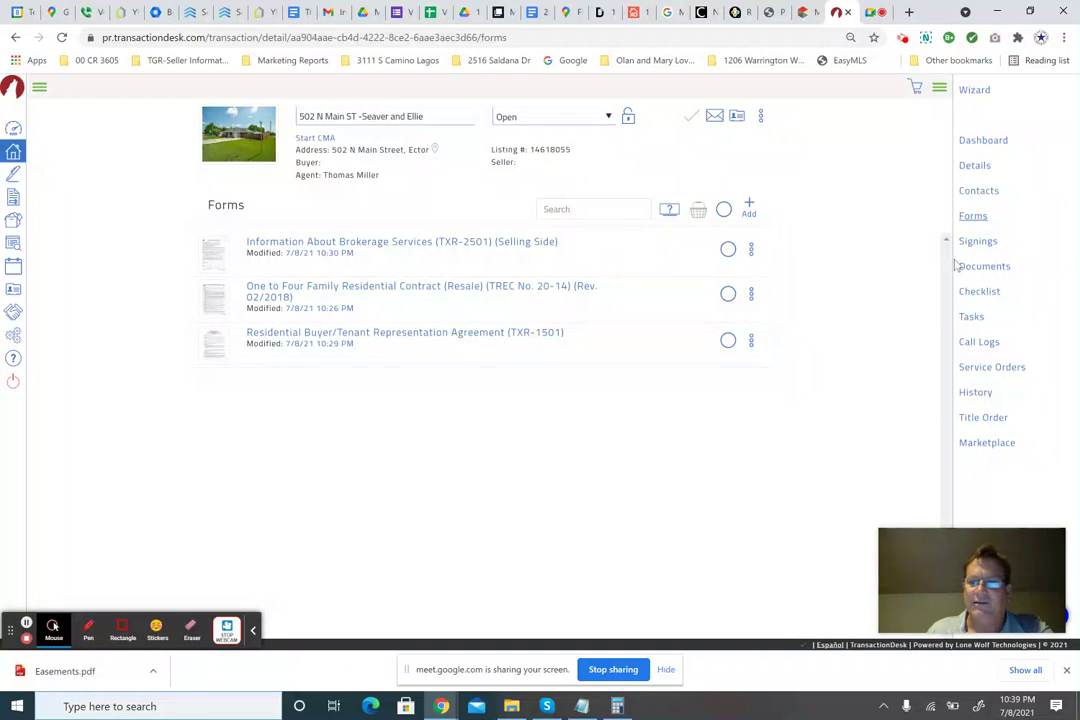
Look over Details, Forms and Documents, then launch the TXR-2501 Information About Brokerage Services form.
click(975, 166)
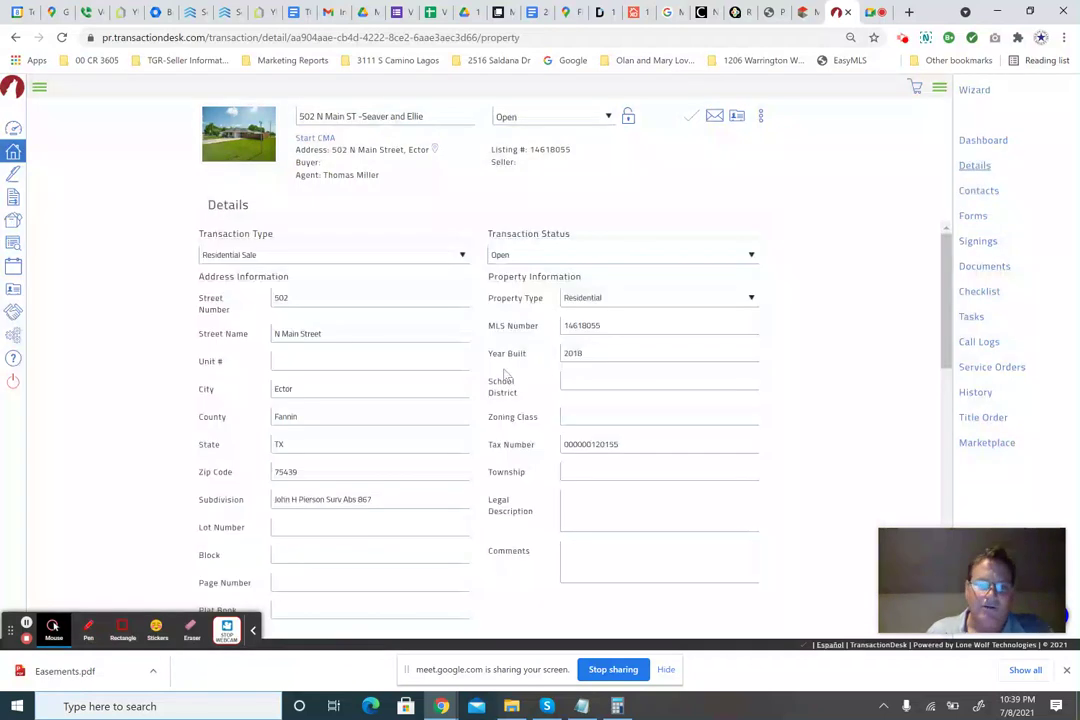
scroll(498, 373, down, 3)
scroll(498, 373, up, 3)
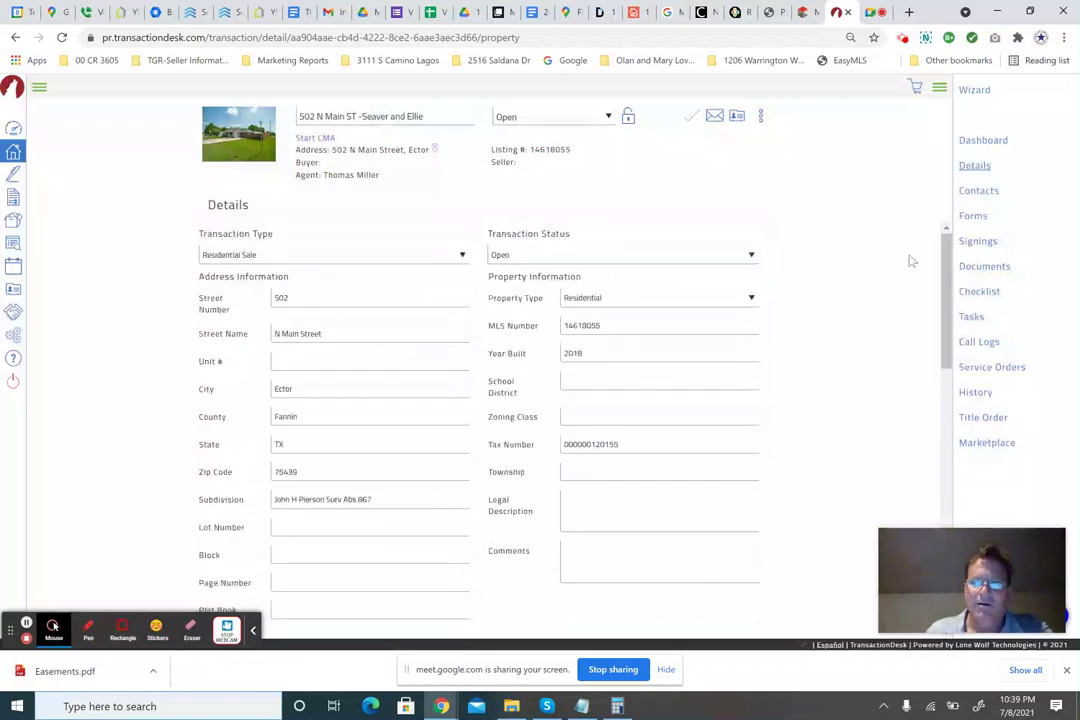
click(977, 217)
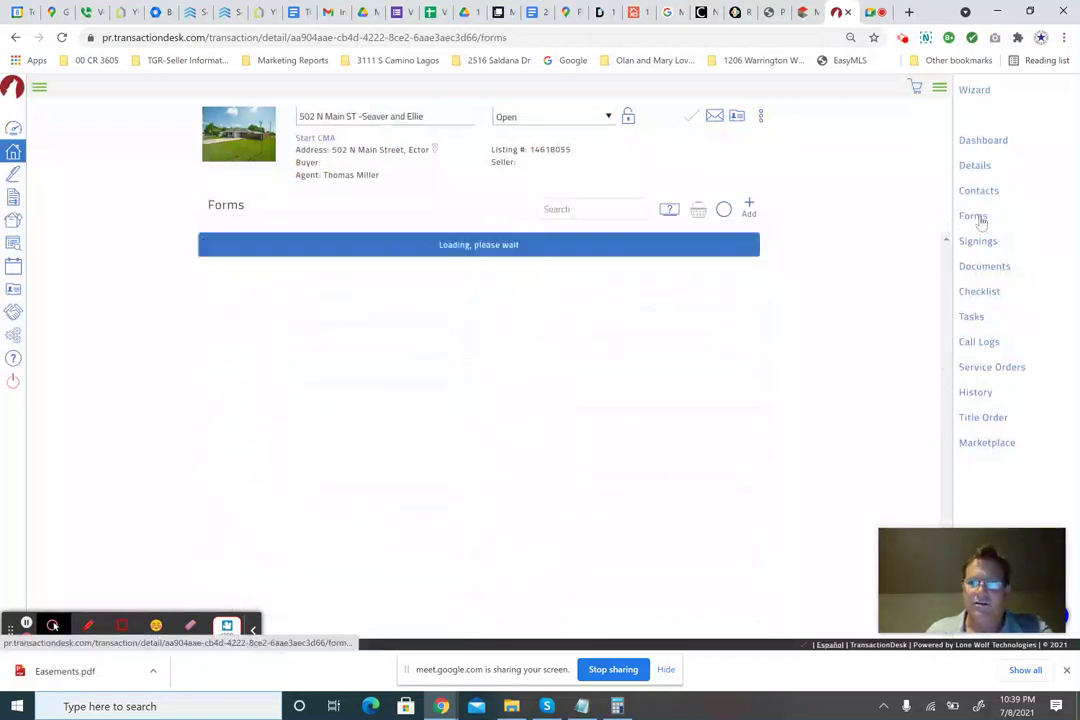
click(998, 270)
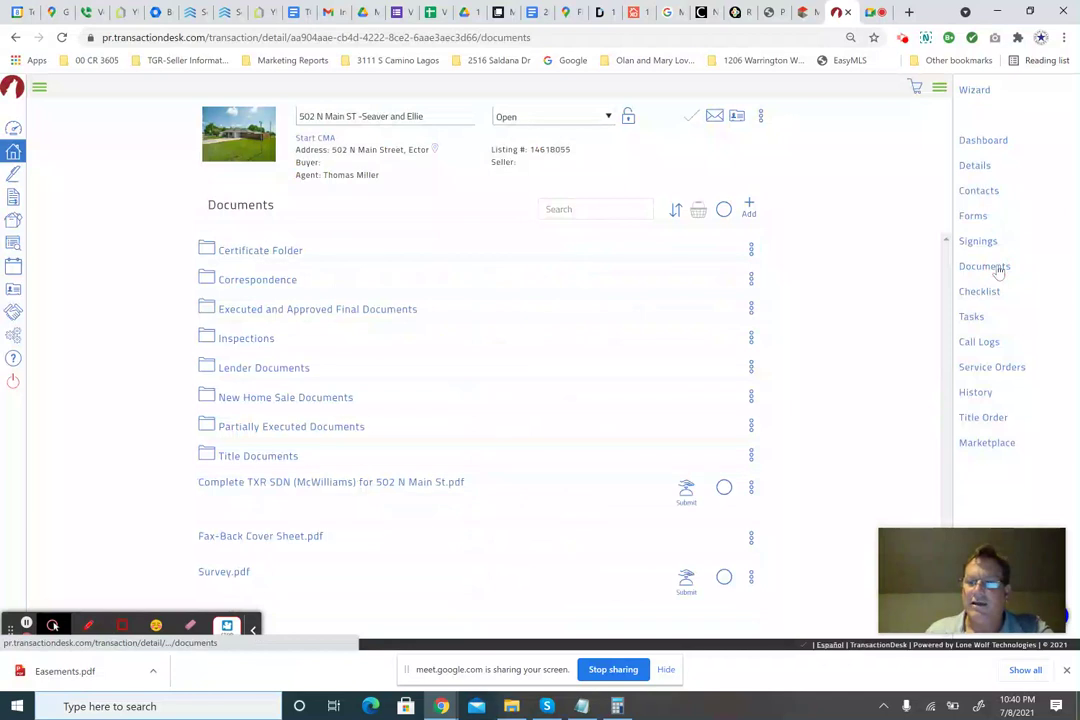
click(985, 216)
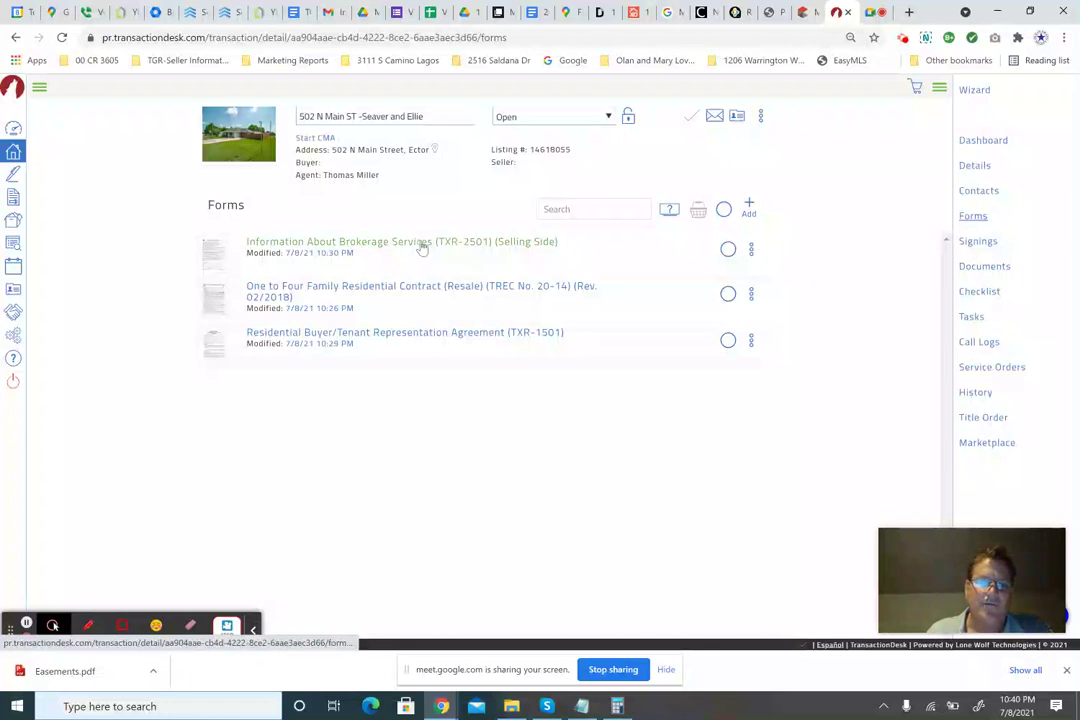
click(421, 246)
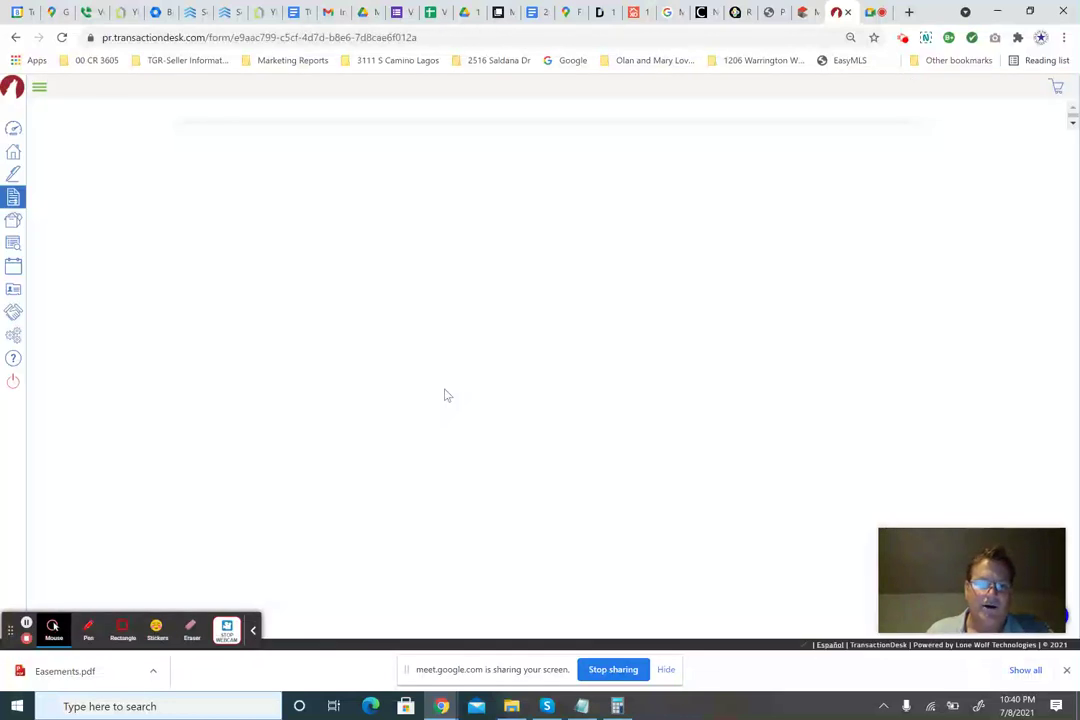
Review the TXR-2501 form down to the contact section, then save and close it.
scroll(447, 395, down, 10)
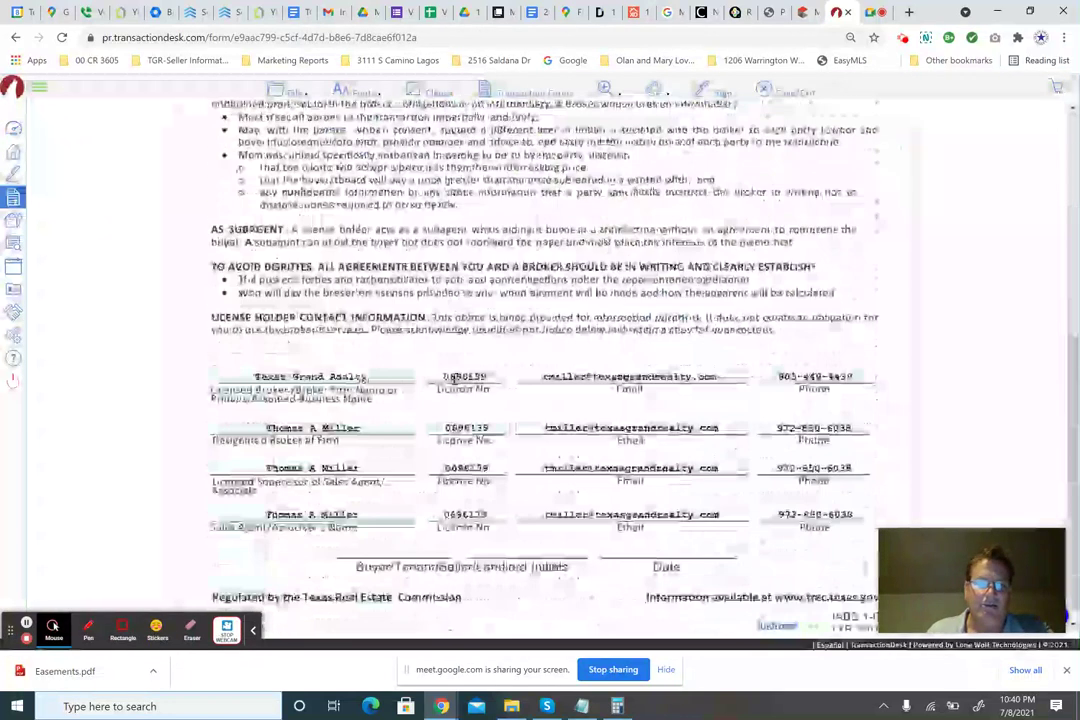
scroll(410, 458, up, 10)
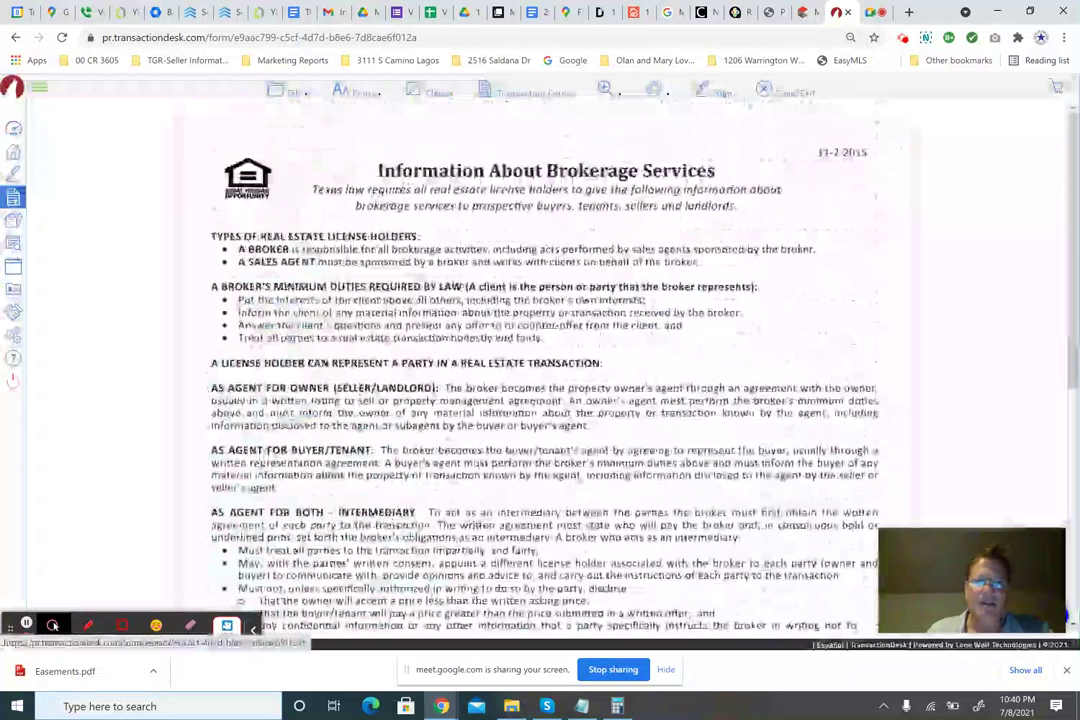
click(795, 93)
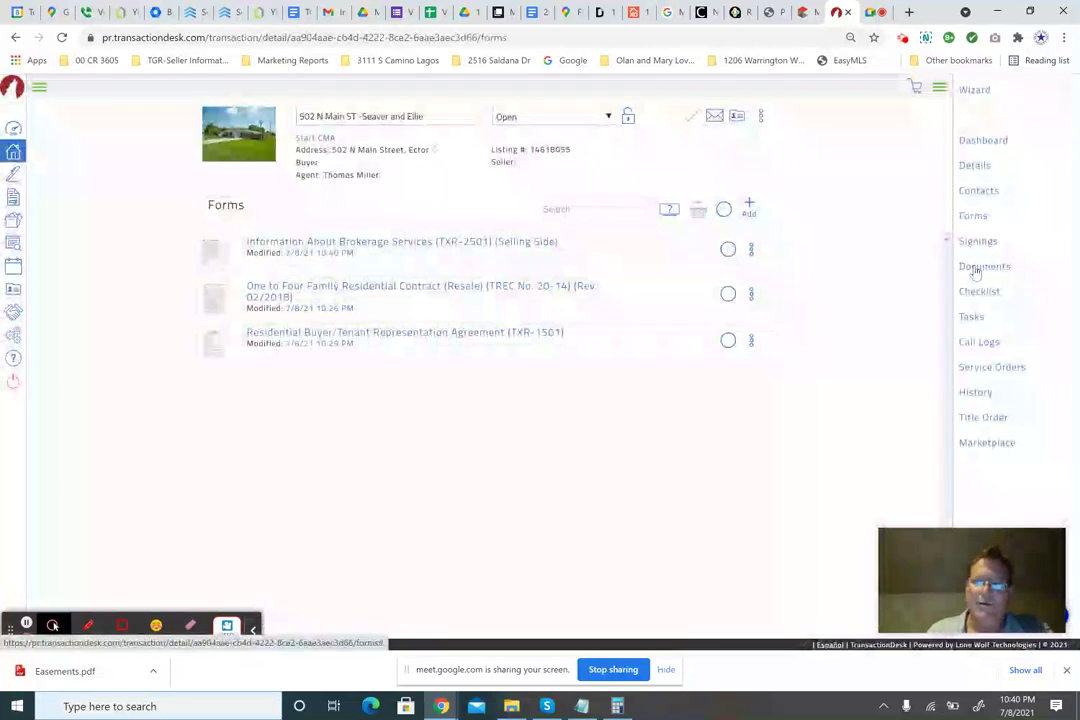
Open the transaction's Documents page, checking the MLS listing along the way.
click(975, 268)
click(805, 12)
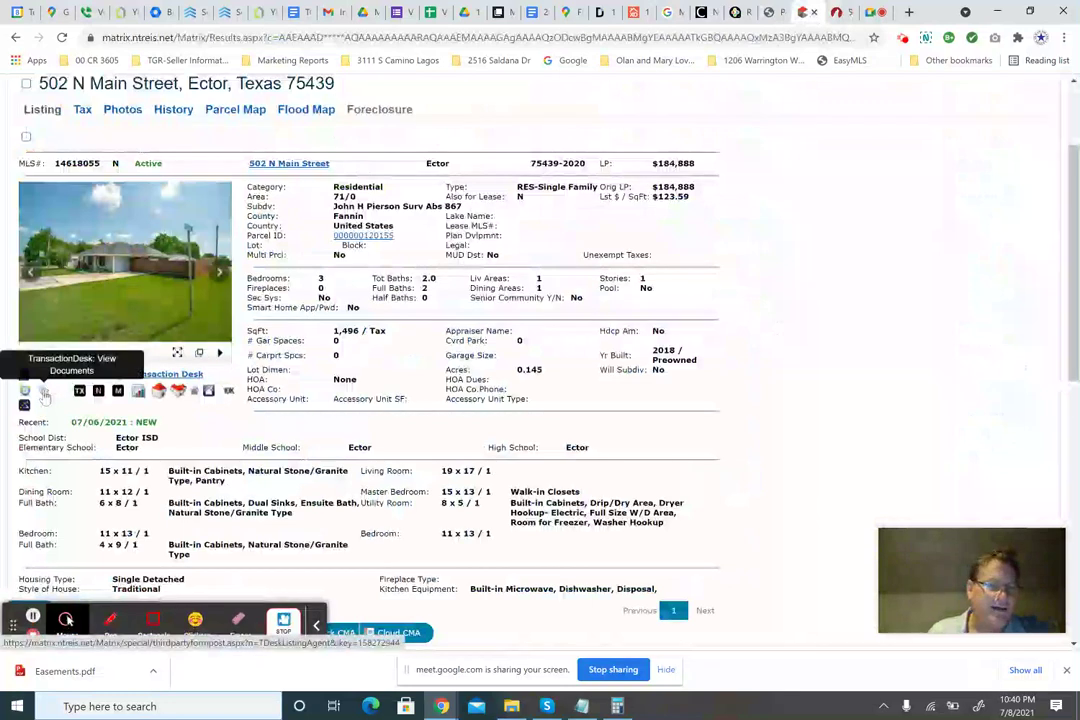
click(838, 14)
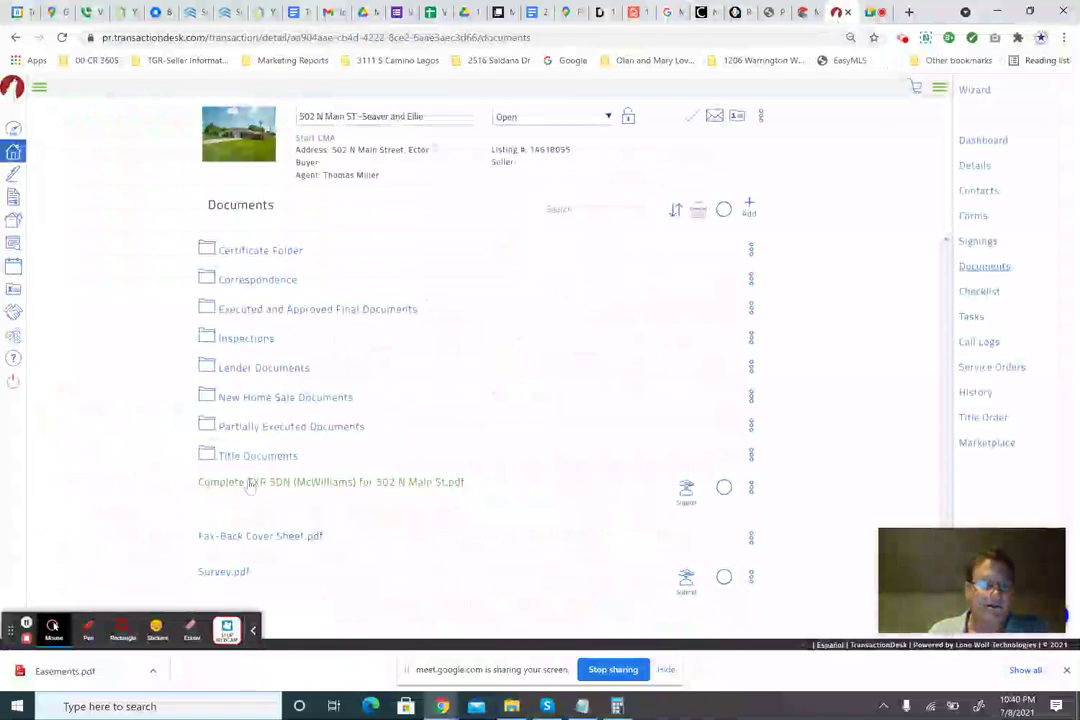
Highlight the TXR SDN and Survey.pdf file names in the documents list.
drag(176, 481, 480, 478)
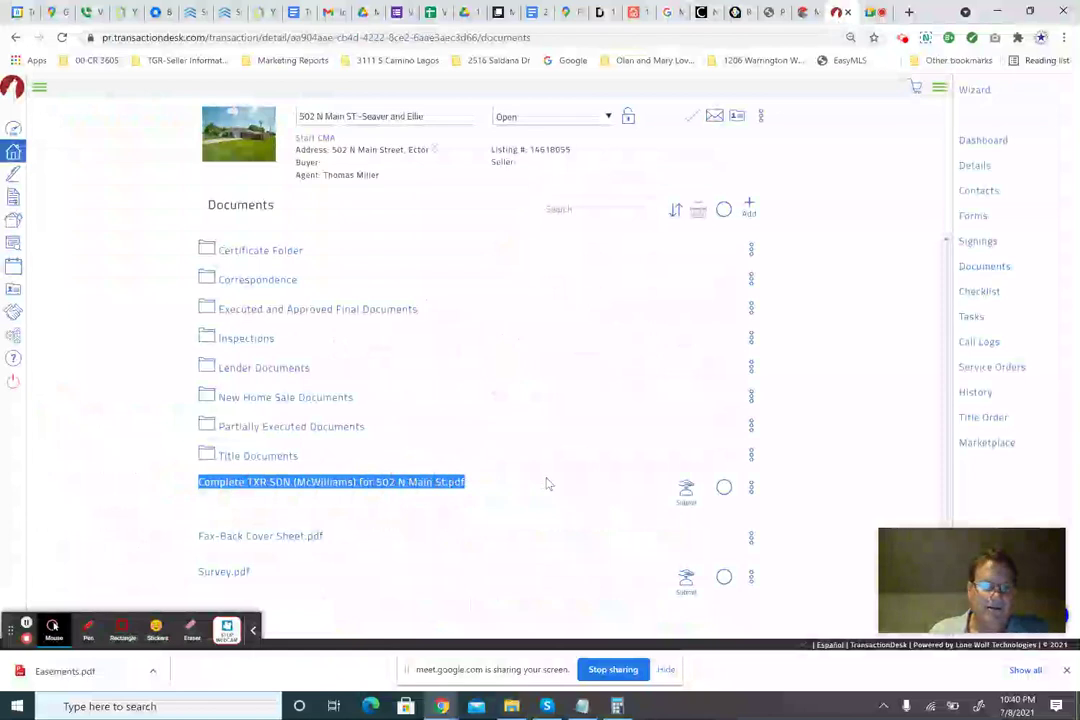
drag(174, 582, 256, 578)
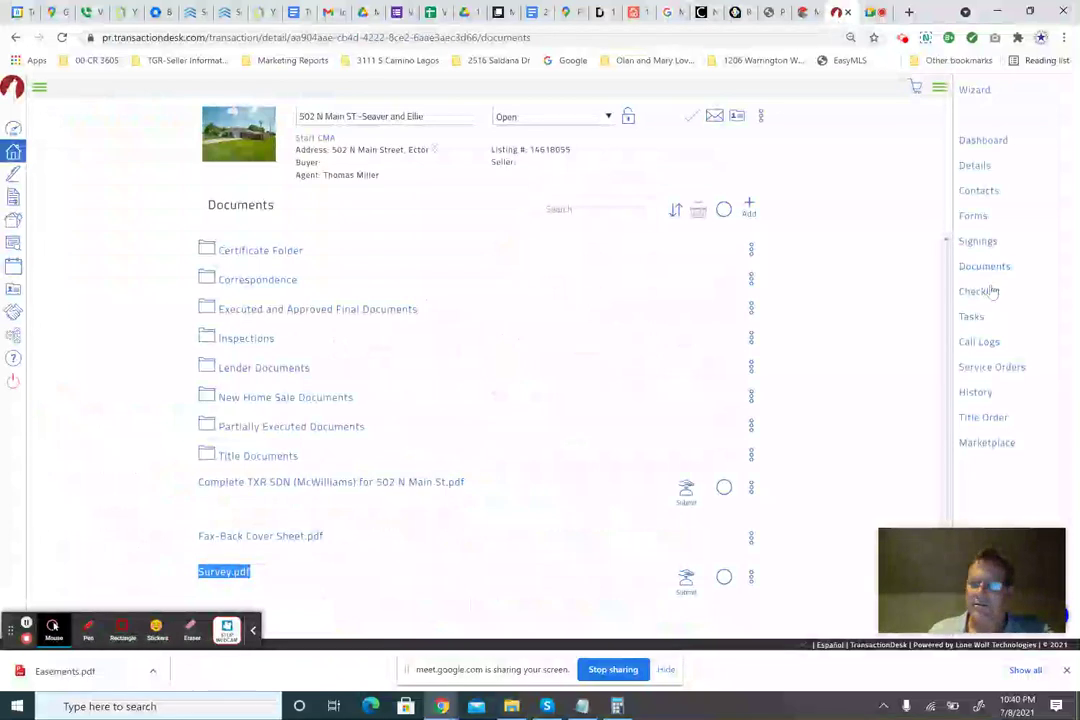
click(968, 266)
drag(303, 227, 239, 214)
click(238, 208)
double_click(238, 206)
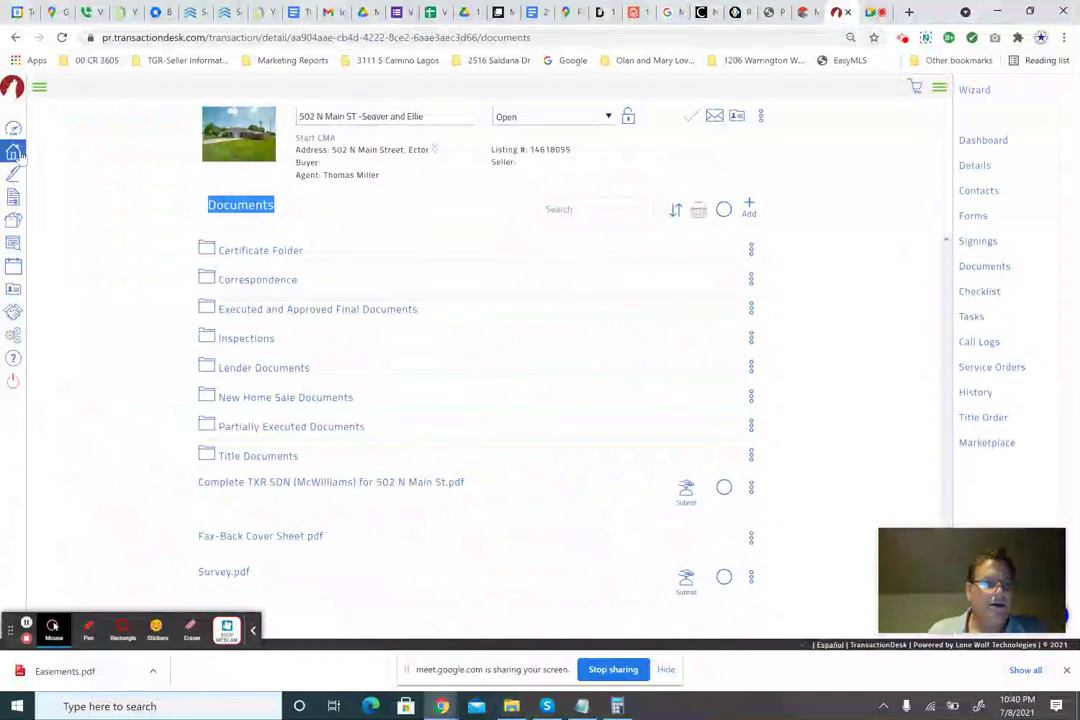
Toggle the main and transaction navigation menus, landing on the three-form list with TREC 20-14.
click(40, 90)
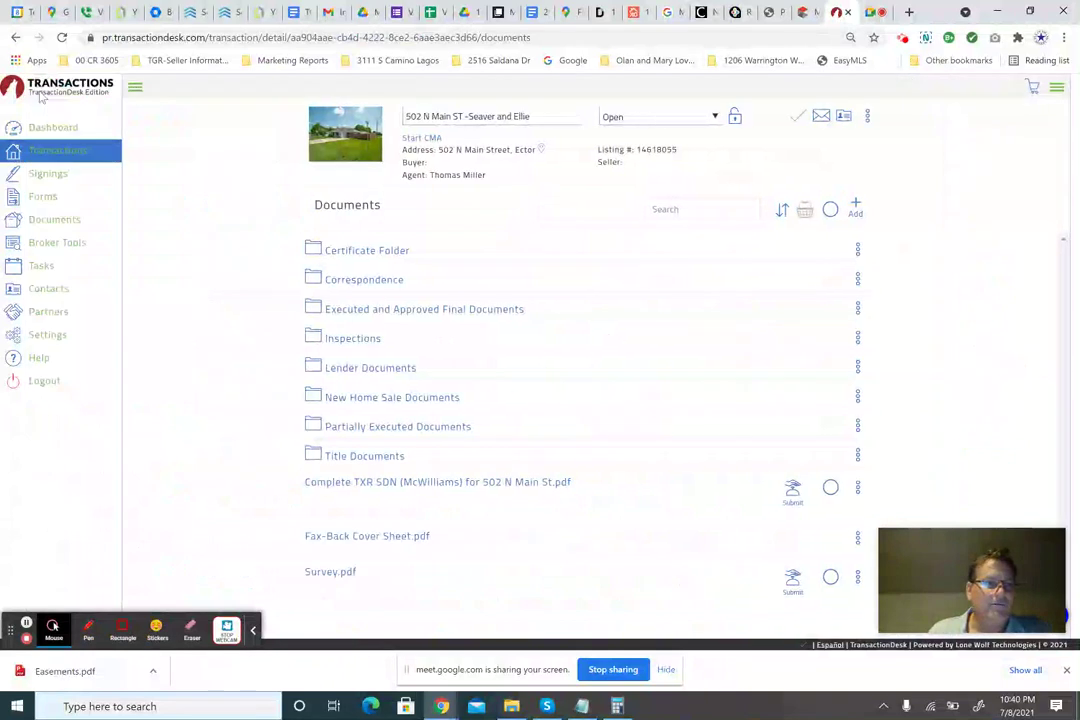
click(143, 87)
click(1066, 87)
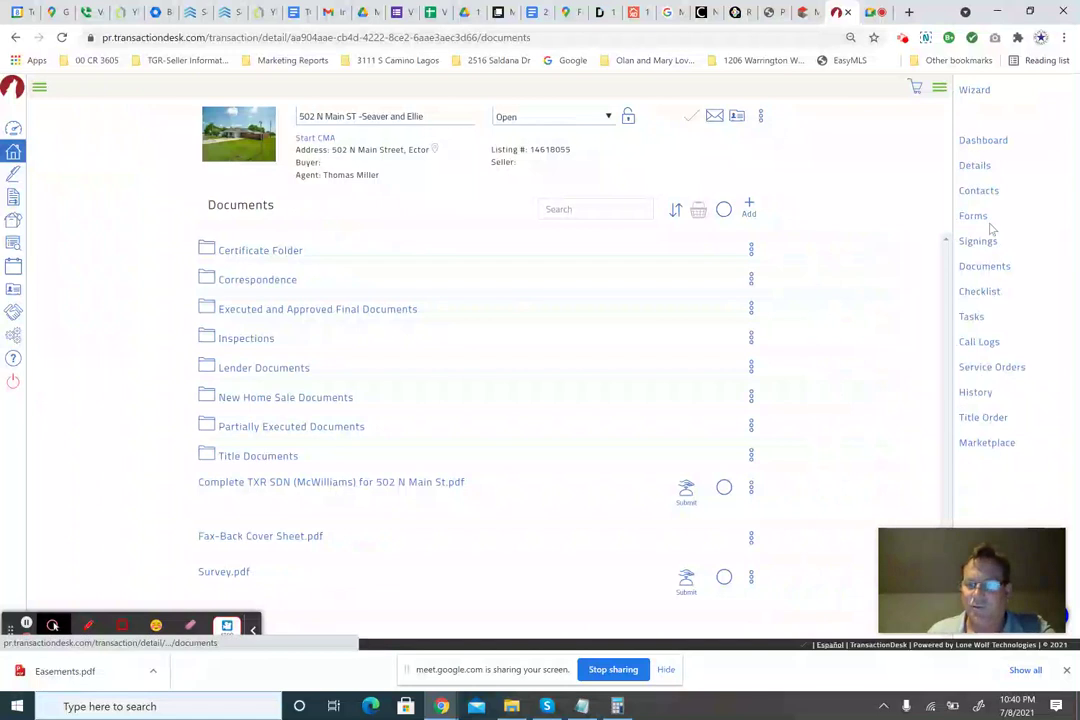
click(40, 91)
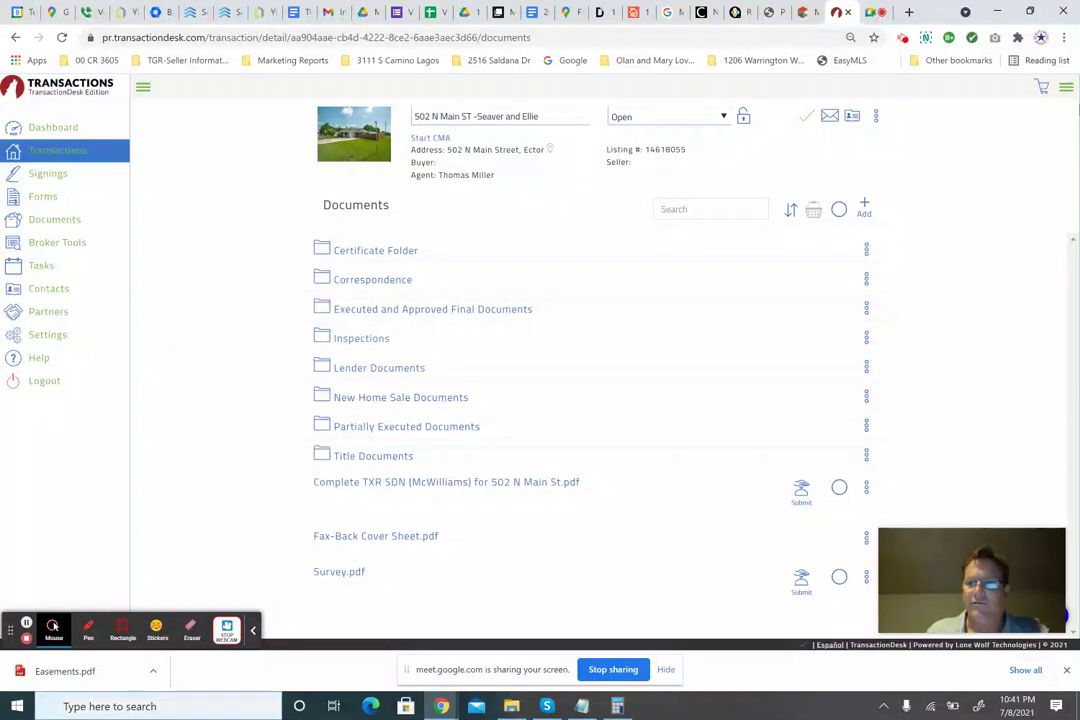
click(1066, 89)
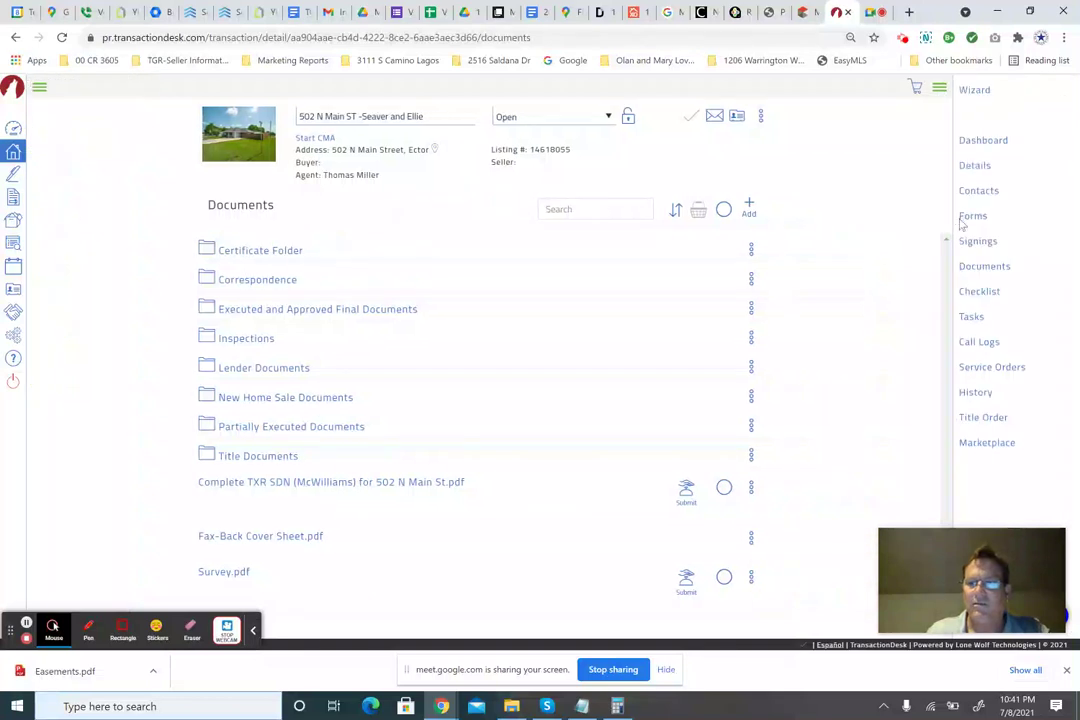
click(962, 217)
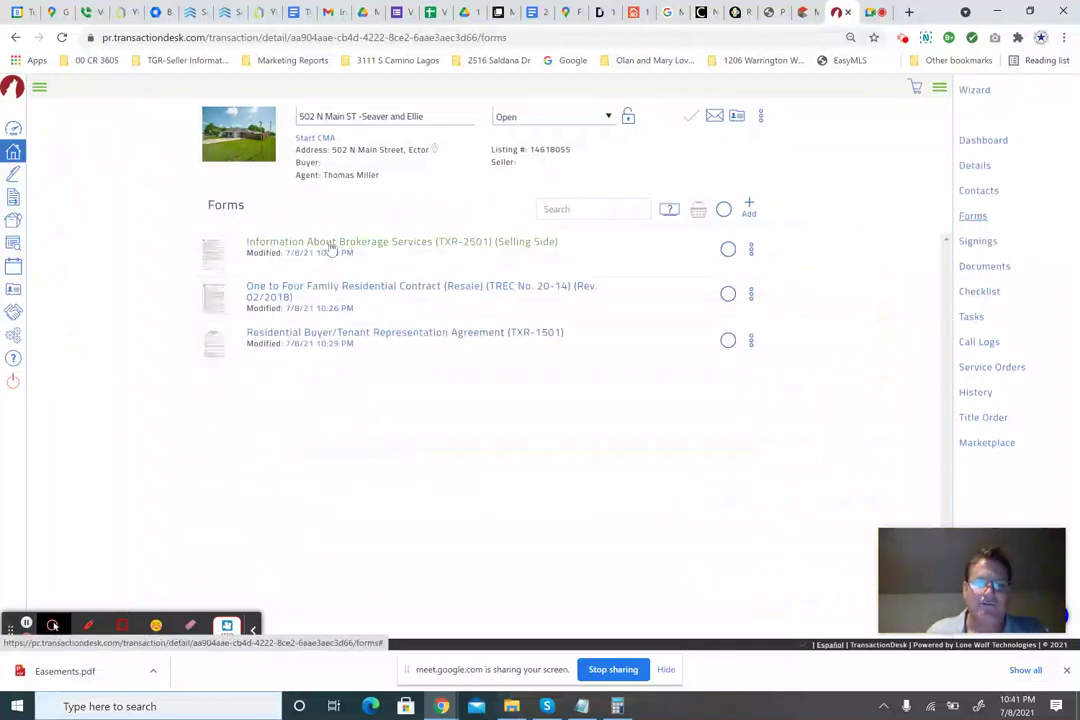
Open the TREC 20-14 resale contract, inspect its empty seller and buyer fields, then view the MLS listing.
click(341, 292)
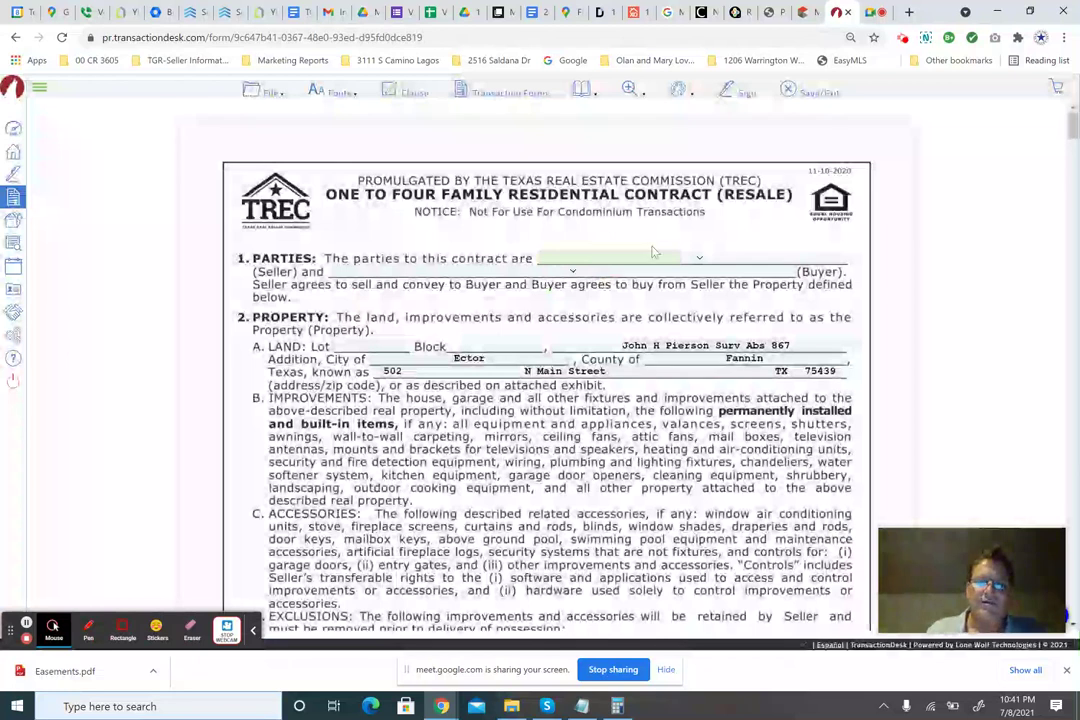
click(716, 260)
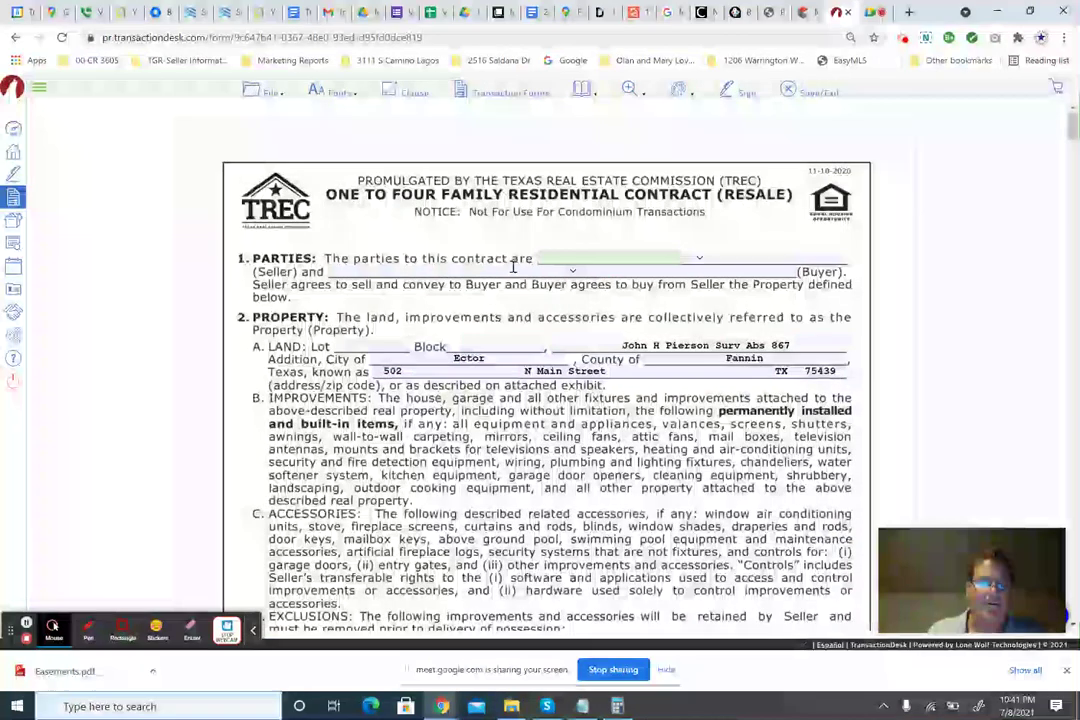
click(342, 270)
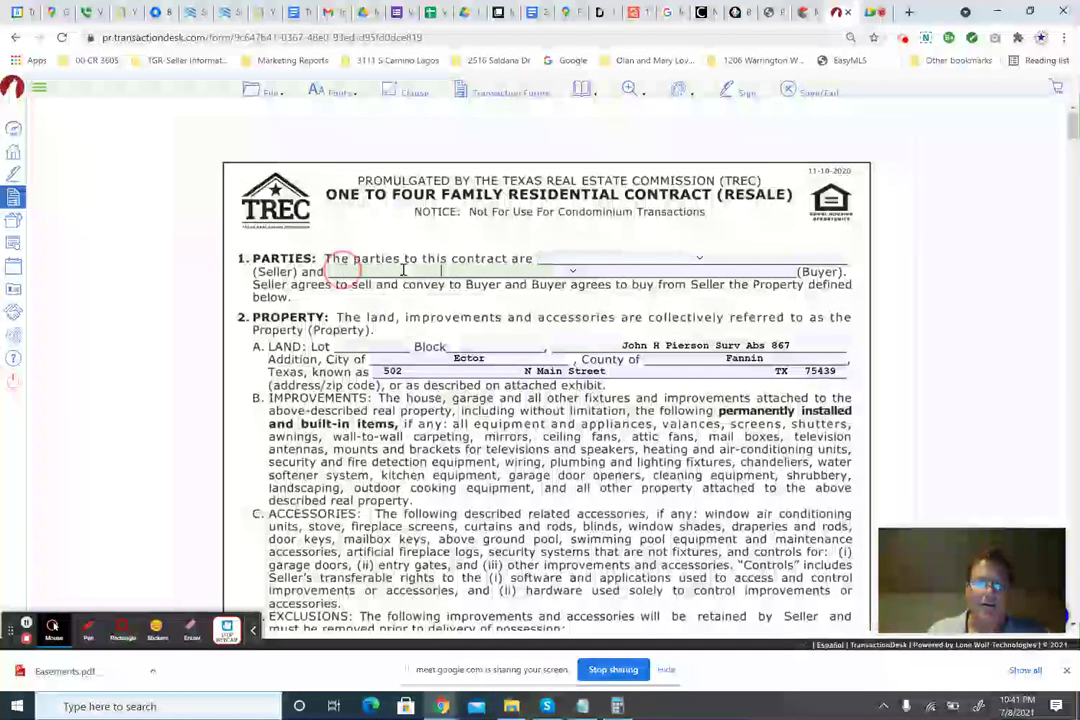
click(584, 272)
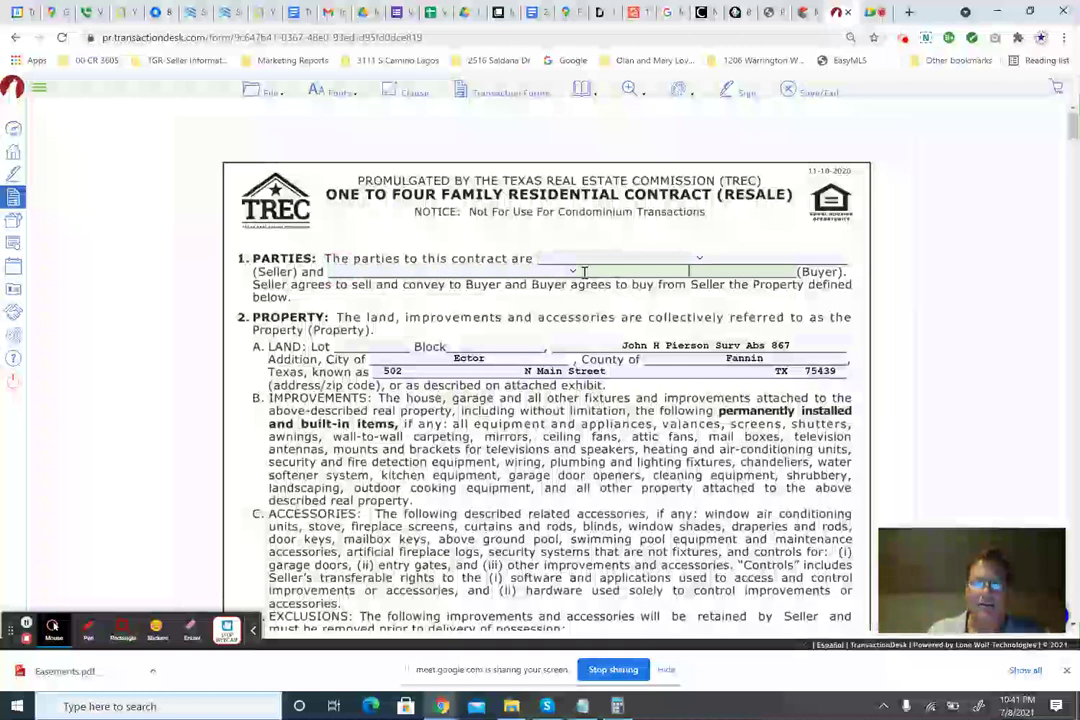
click(521, 268)
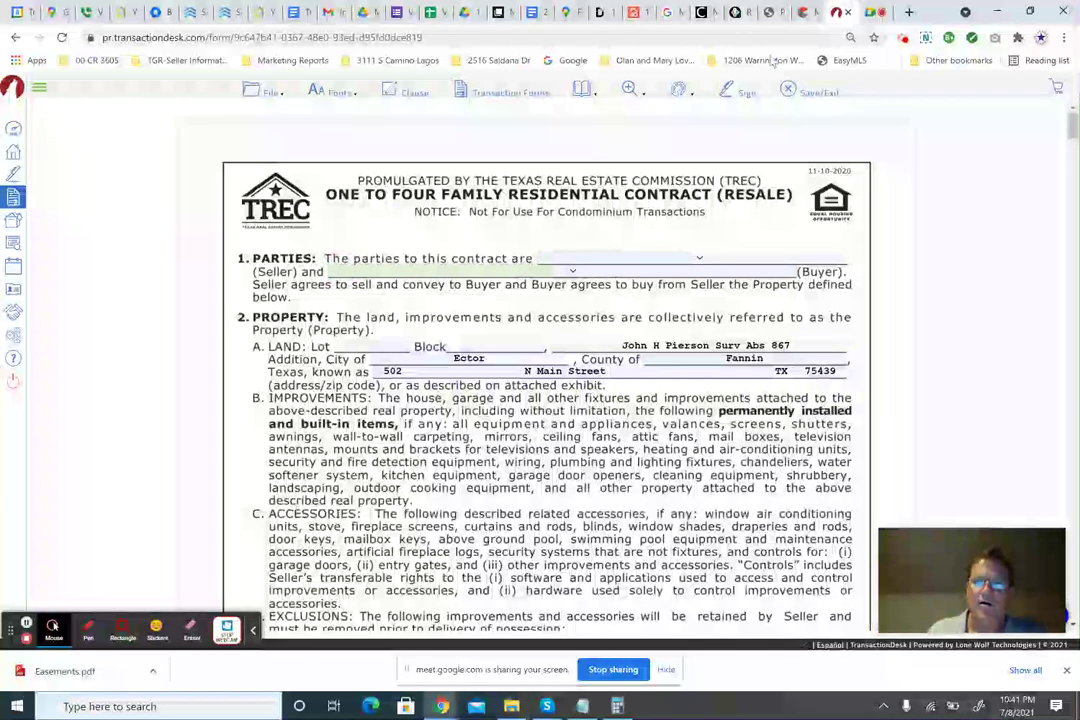
click(803, 12)
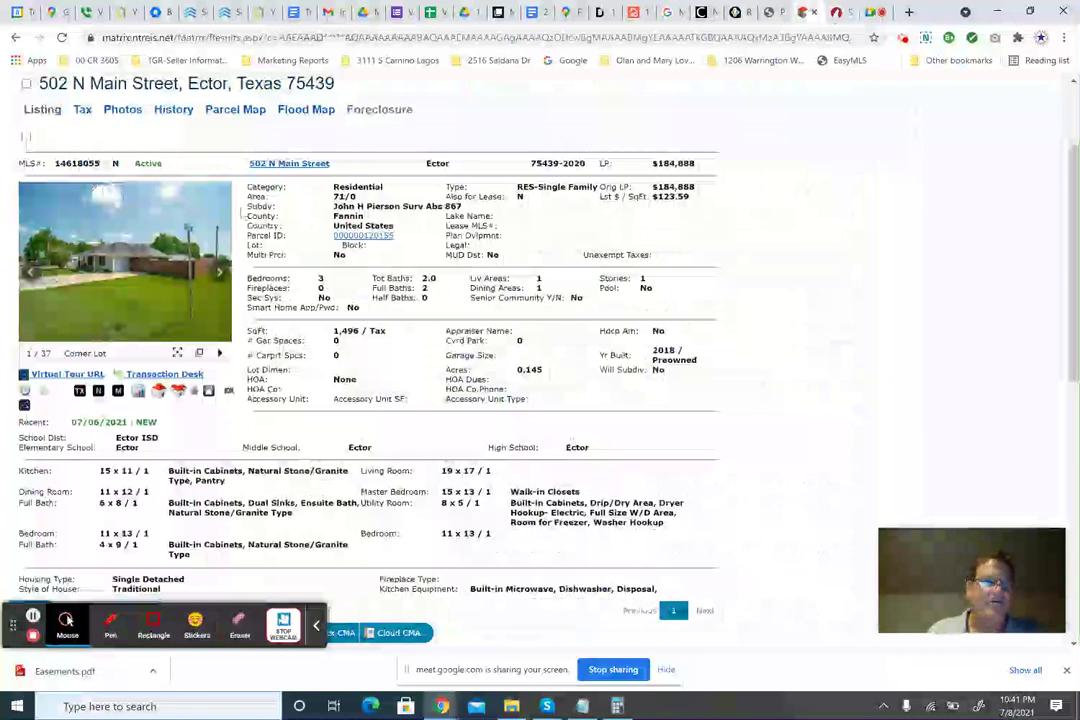
Copy the owner's name from the listing's Tax records for use as seller.
click(82, 116)
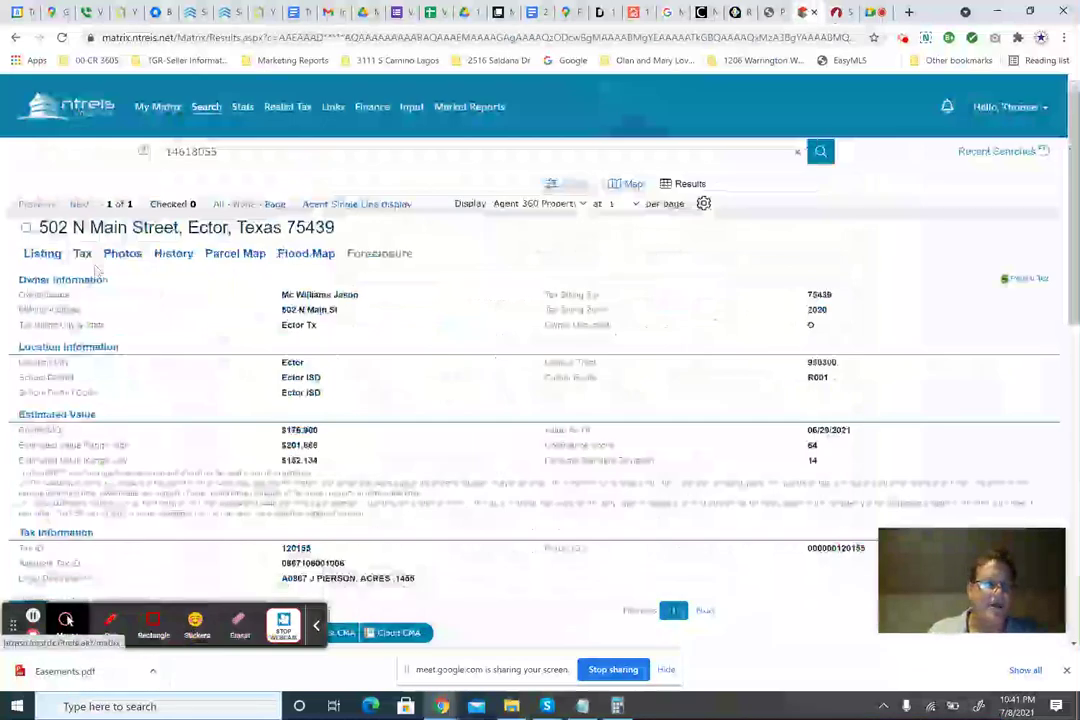
drag(360, 295, 283, 295)
key(ctrl+c)
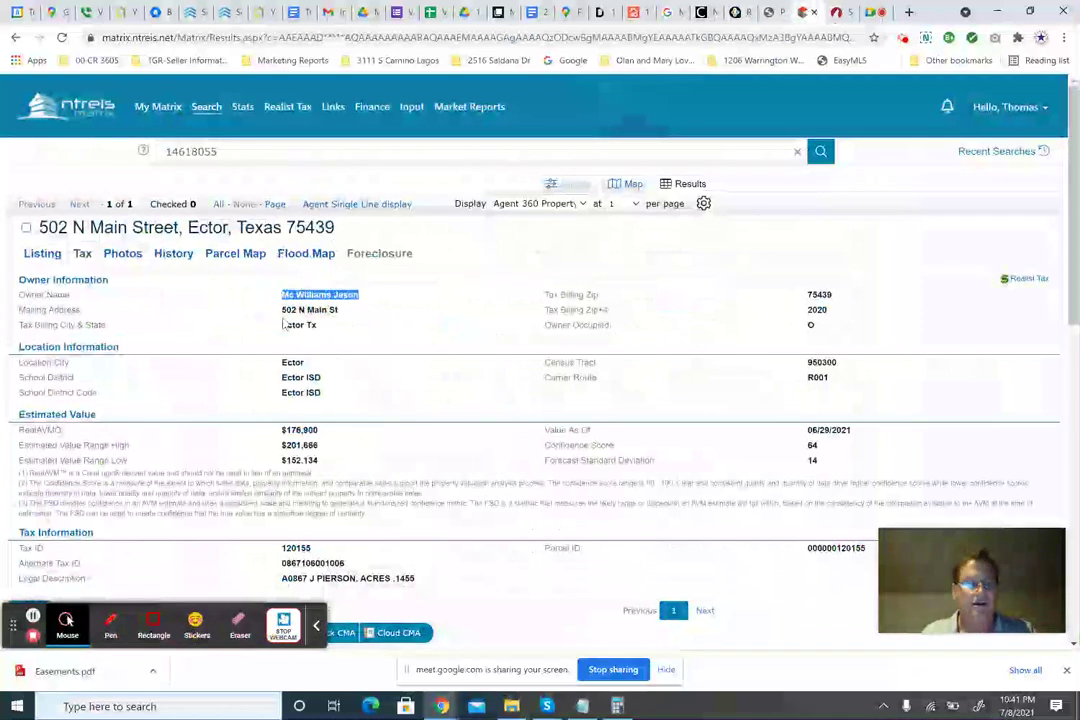
click(838, 13)
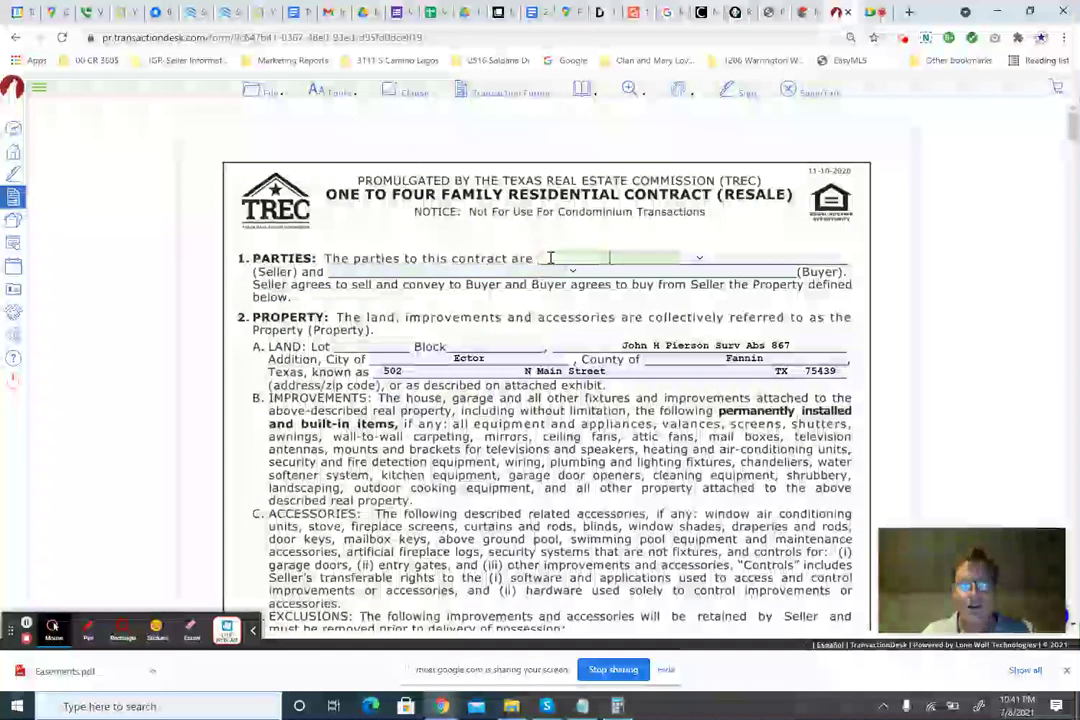
Paste the owner's name into the seller field and reorder it first name first.
click(549, 258)
key(ctrl+v)
drag(627, 258, 690, 258)
key(ctrl+c)
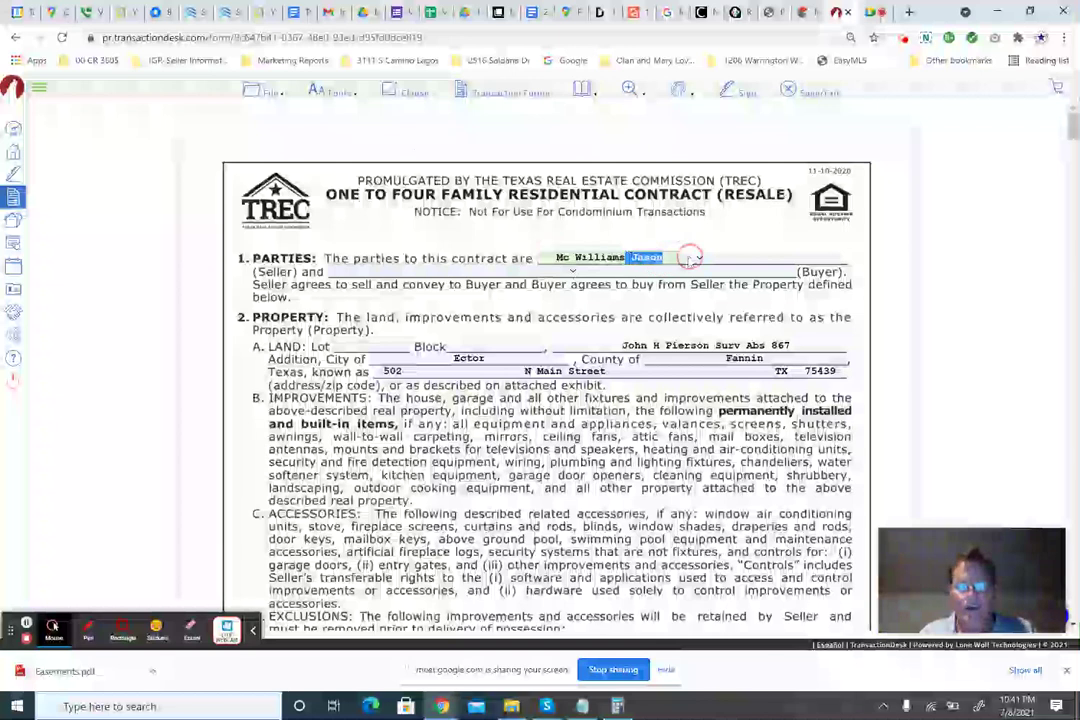
key(BackSpace)
click(560, 257)
key(ctrl+v)
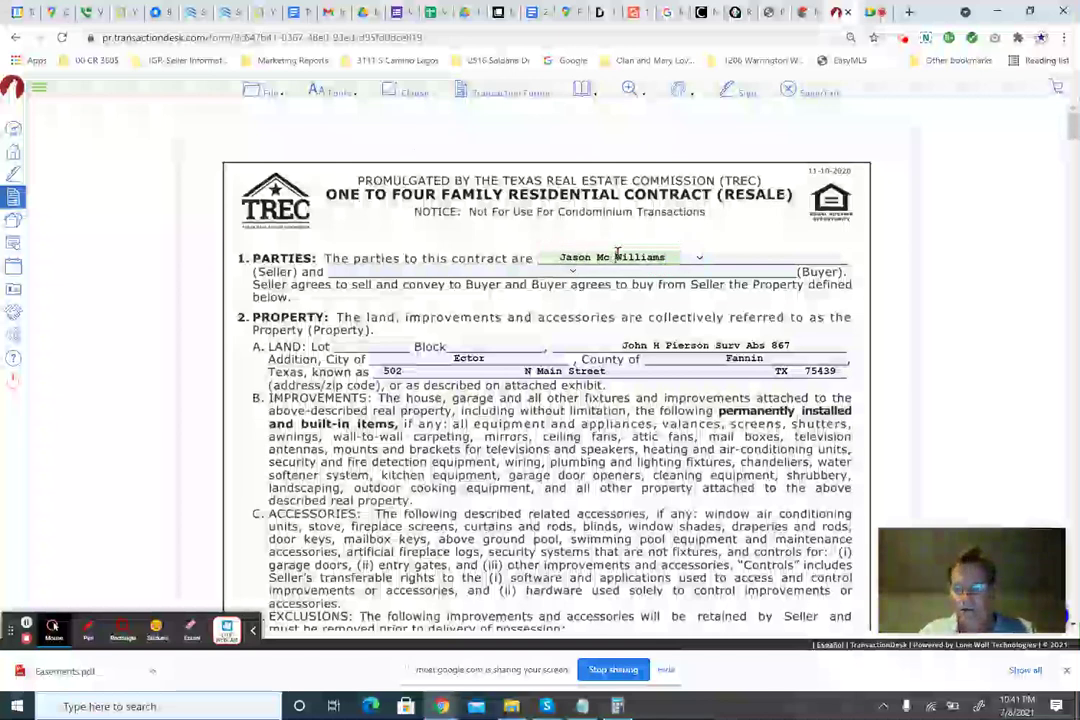
key(BackSpace)
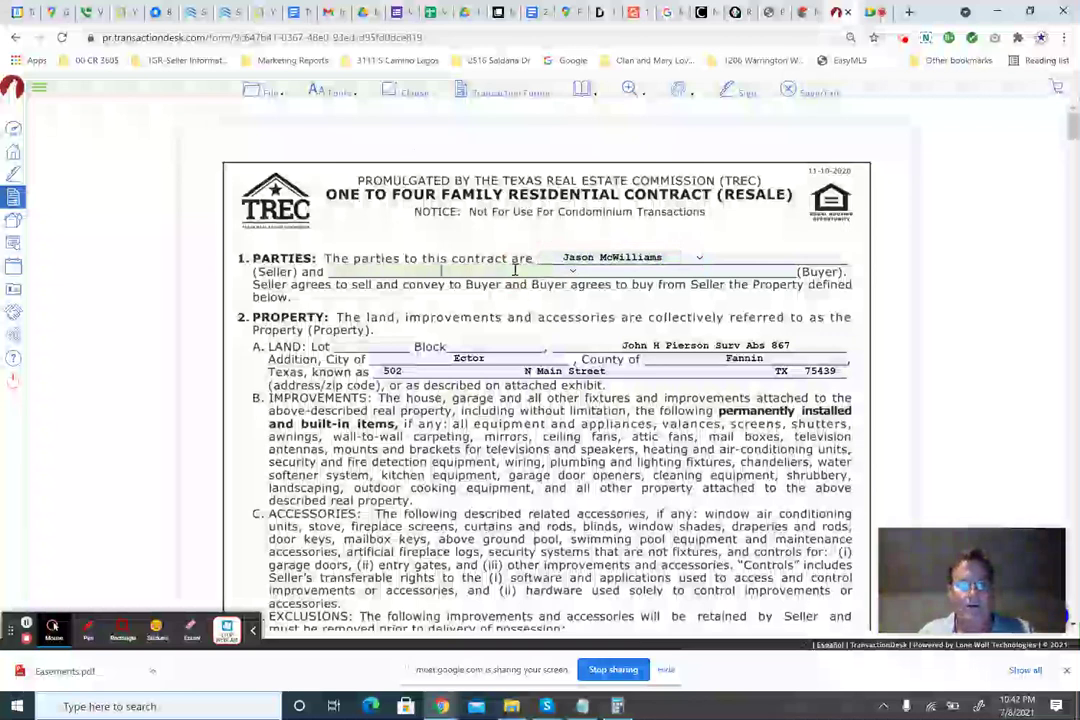
click(515, 270)
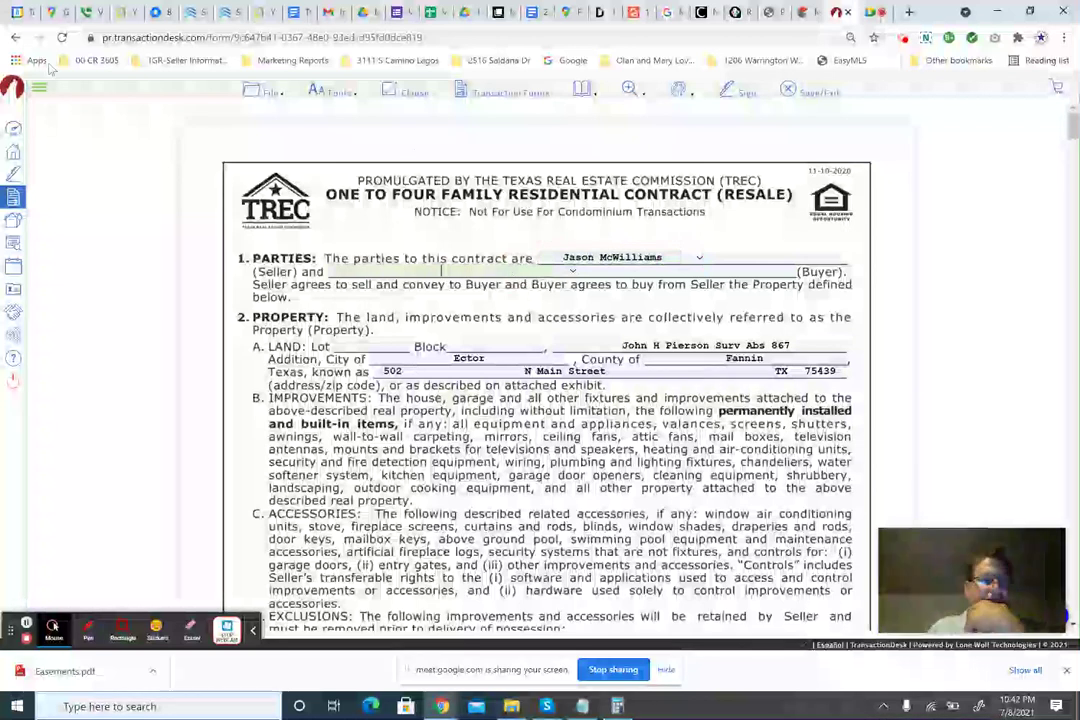
Select the buyer's full legal name from his Google Voice conversation and return to the contract.
click(88, 16)
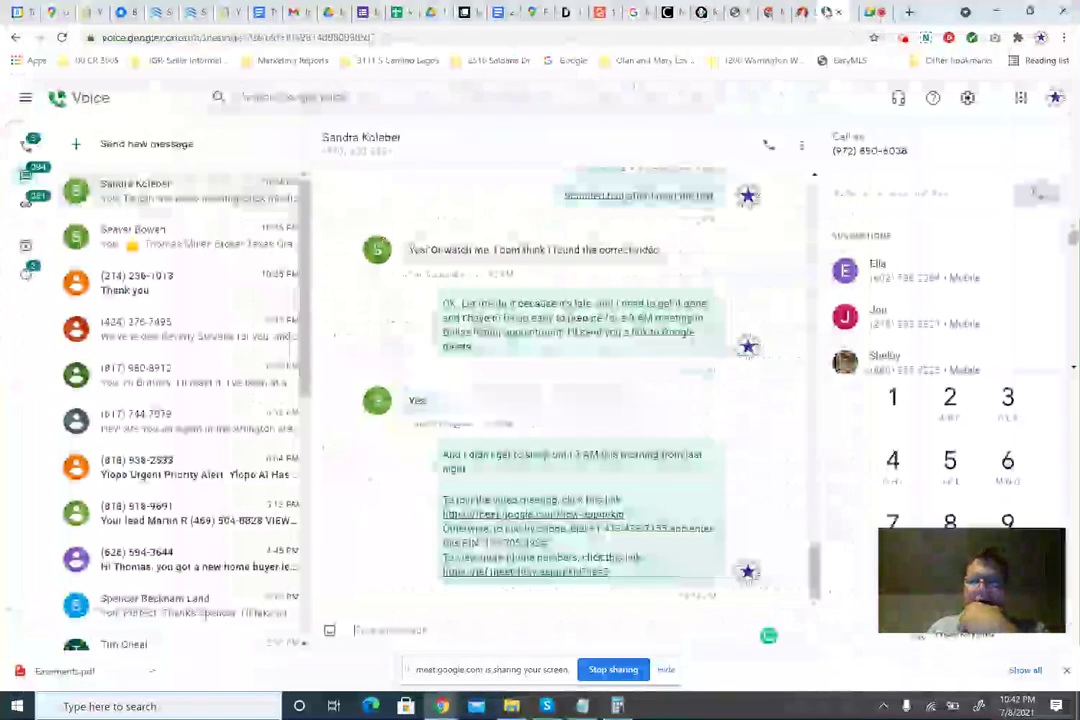
mouse_move(66, 620)
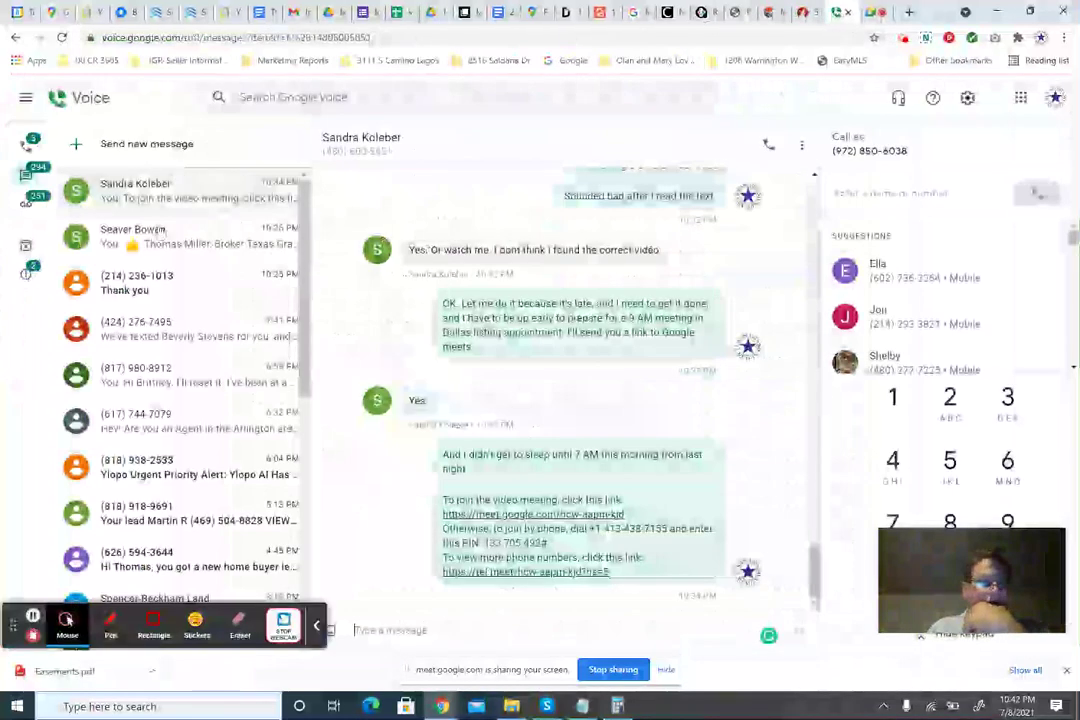
click(174, 229)
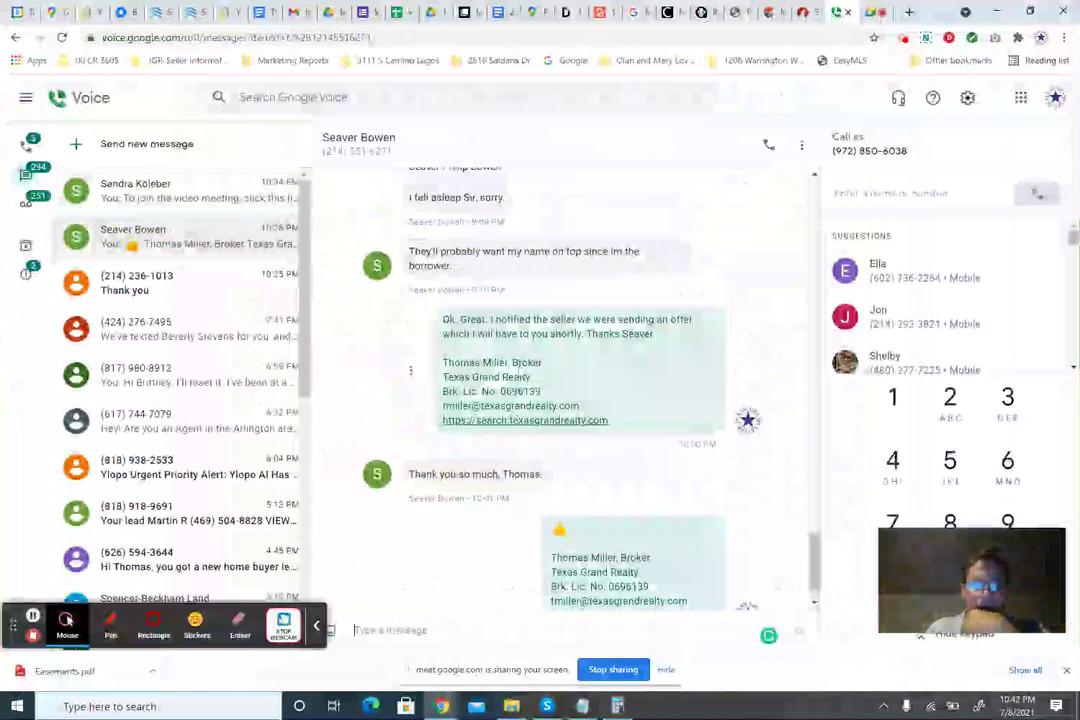
scroll(518, 368, up, 3)
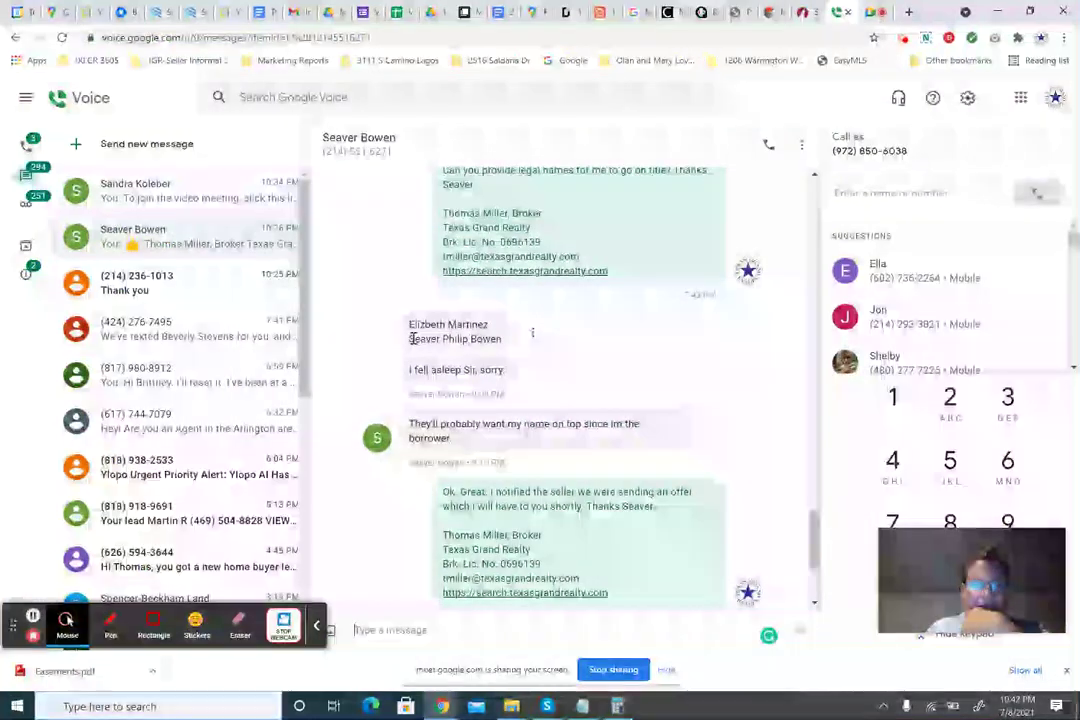
drag(411, 339, 501, 339)
key(ctrl+c)
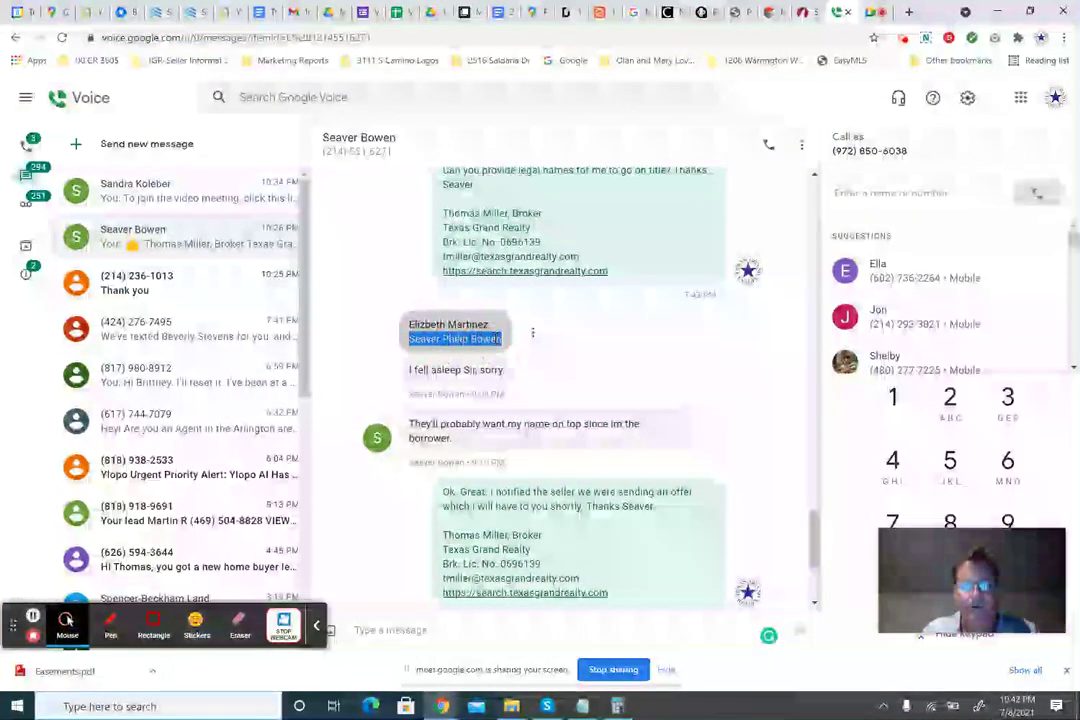
click(803, 13)
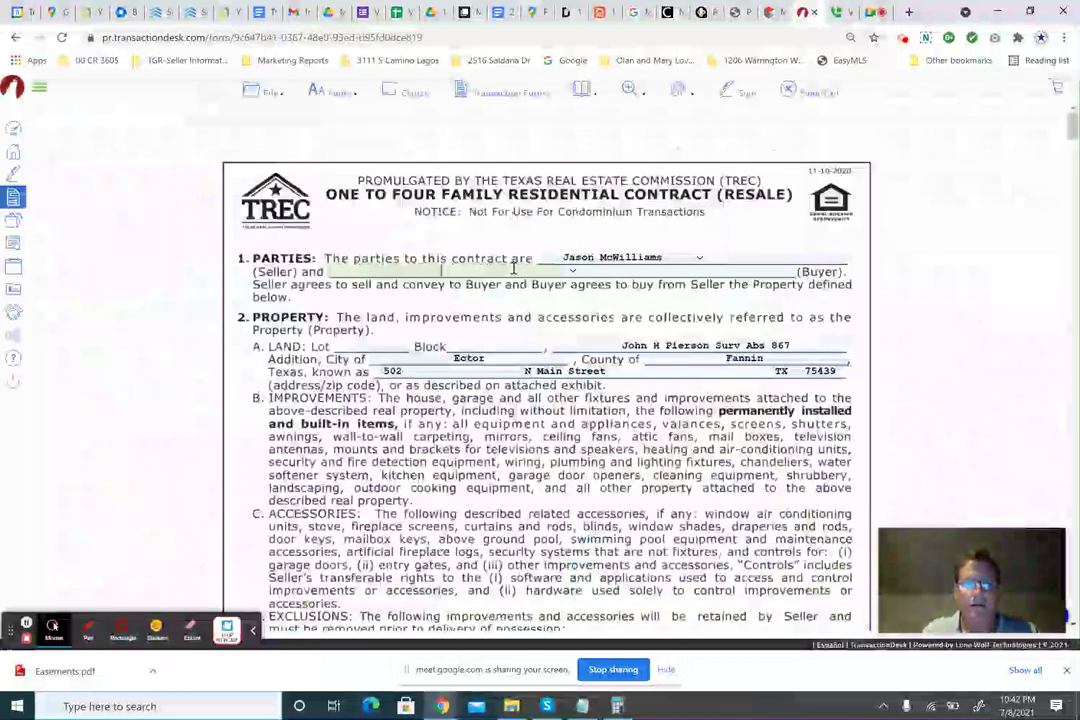
Fill both Buyer fields with the buyer's and co-buyer's full names copied from Google Voice.
click(513, 270)
key(ctrl+v)
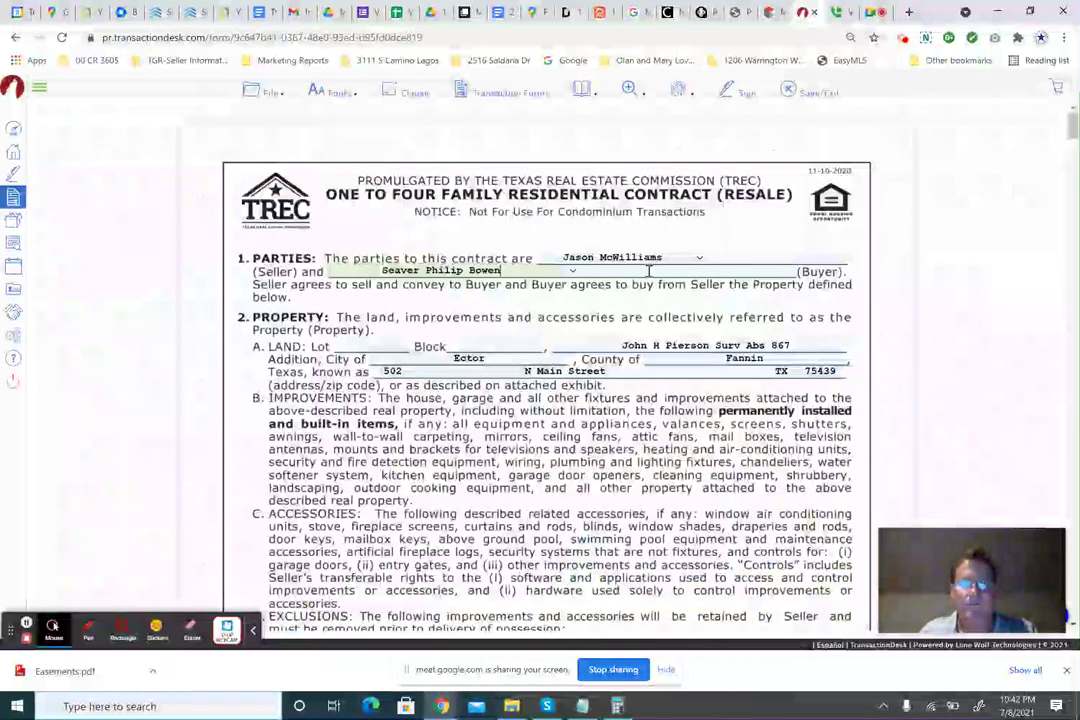
click(840, 12)
drag(408, 323, 484, 320)
key(ctrl+c)
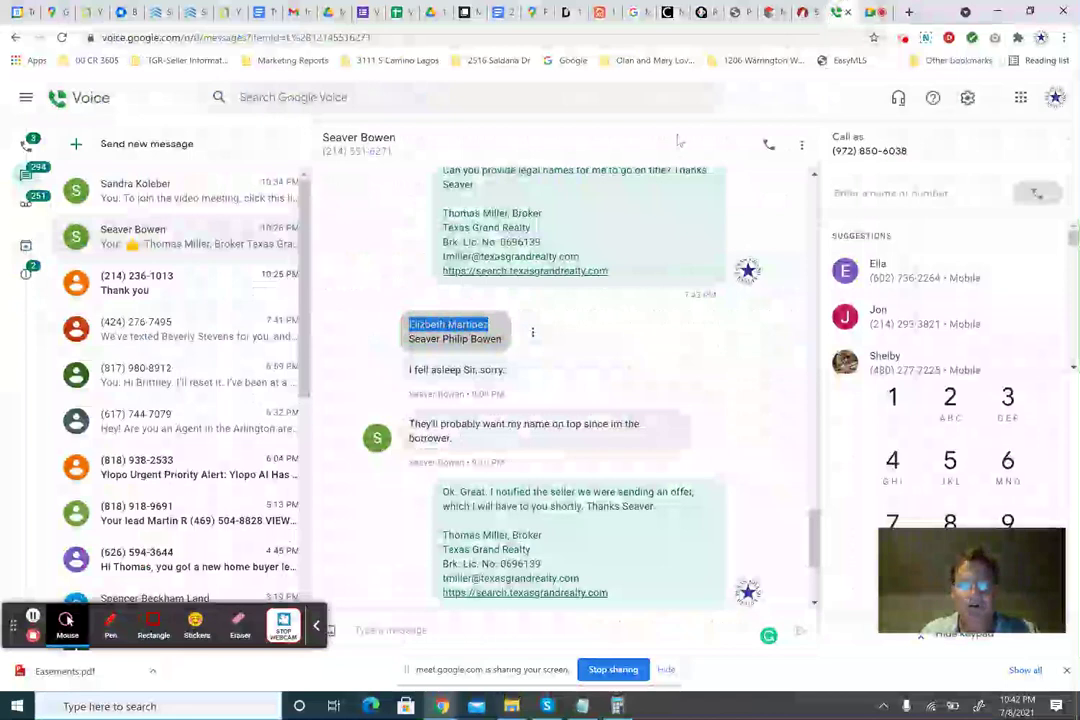
click(802, 13)
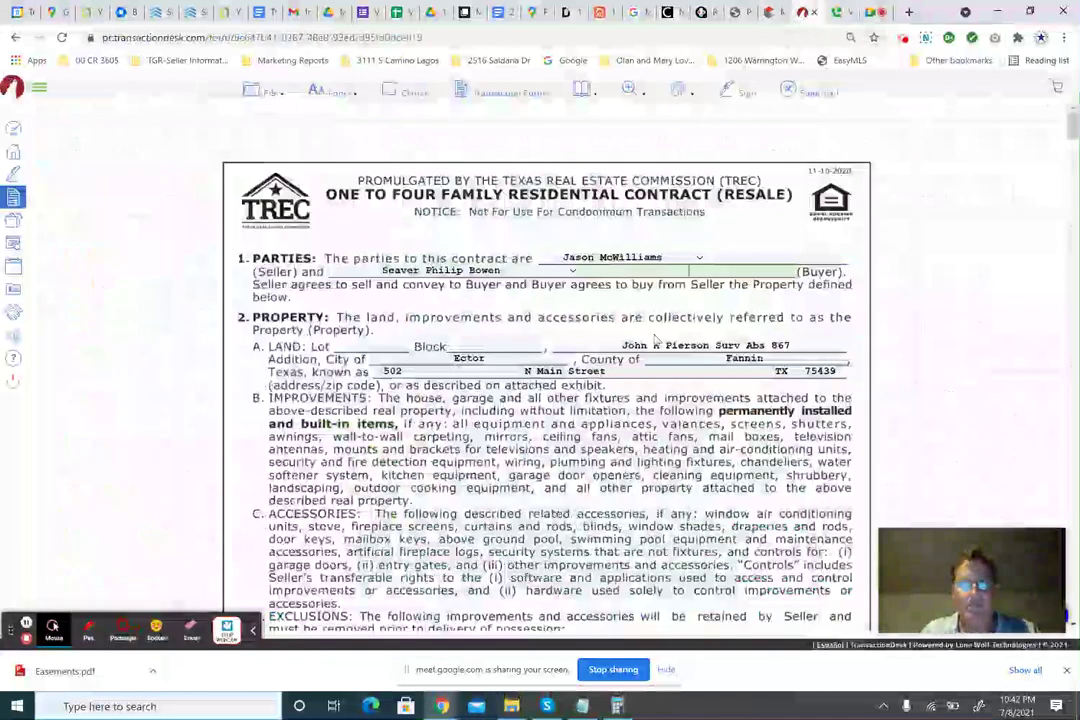
key(ctrl+v)
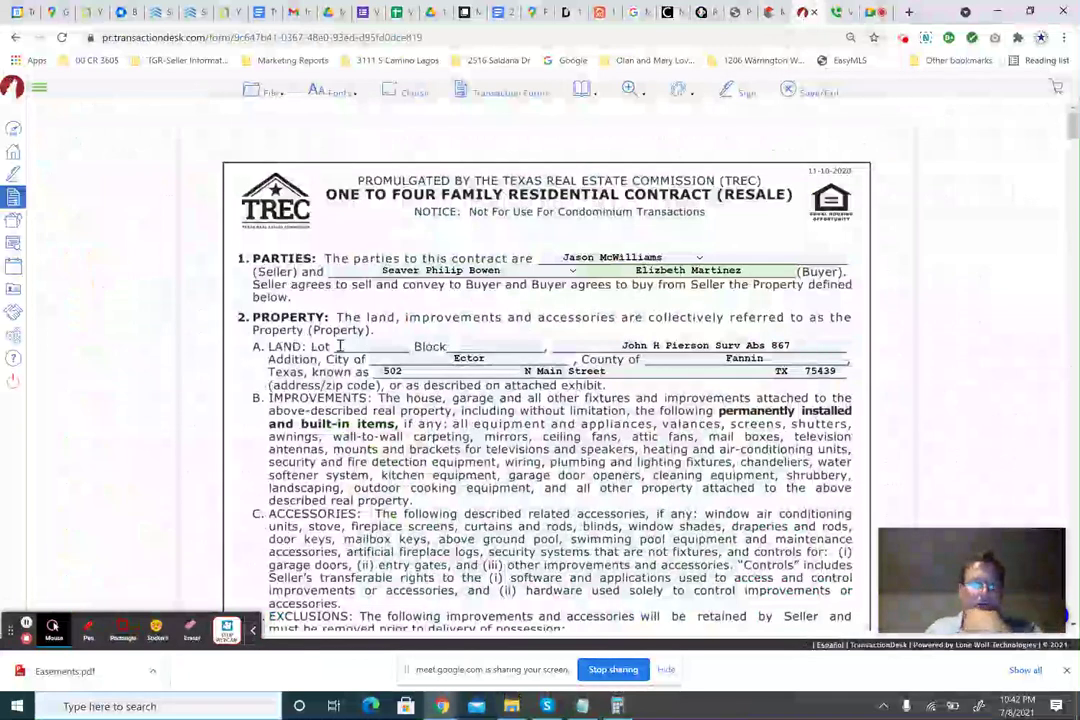
click(772, 14)
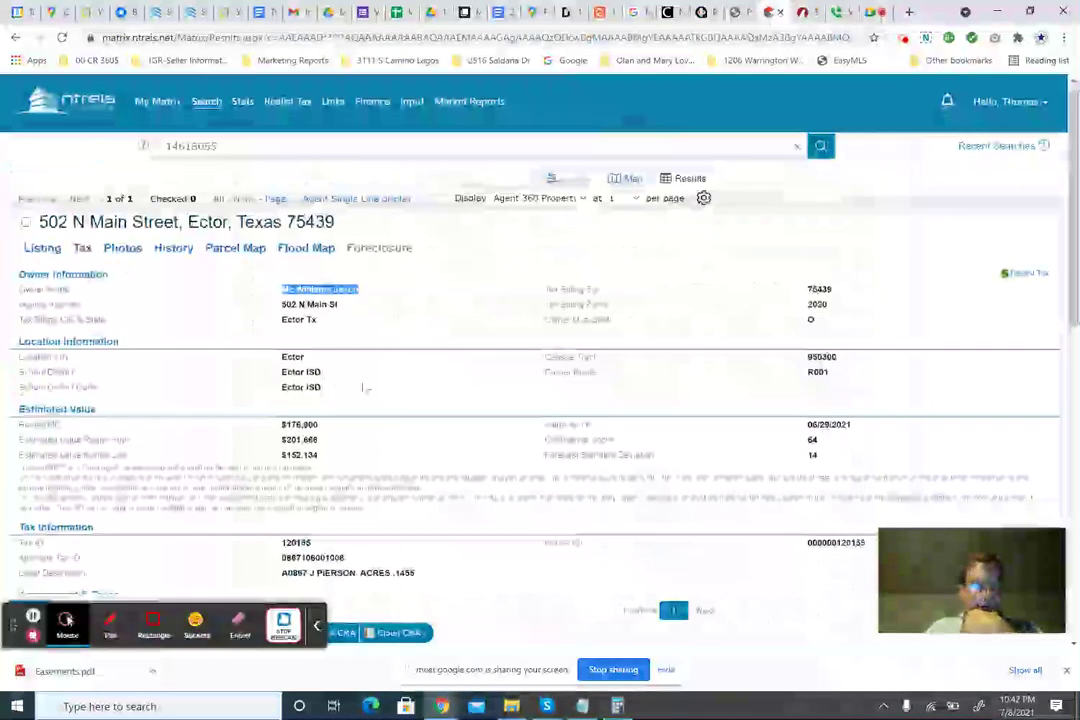
Compare the MLS tax record's legal description with the contract's John H Pierson Surv Abs 867 land line.
scroll(363, 395, down, 2)
drag(258, 440, 413, 433)
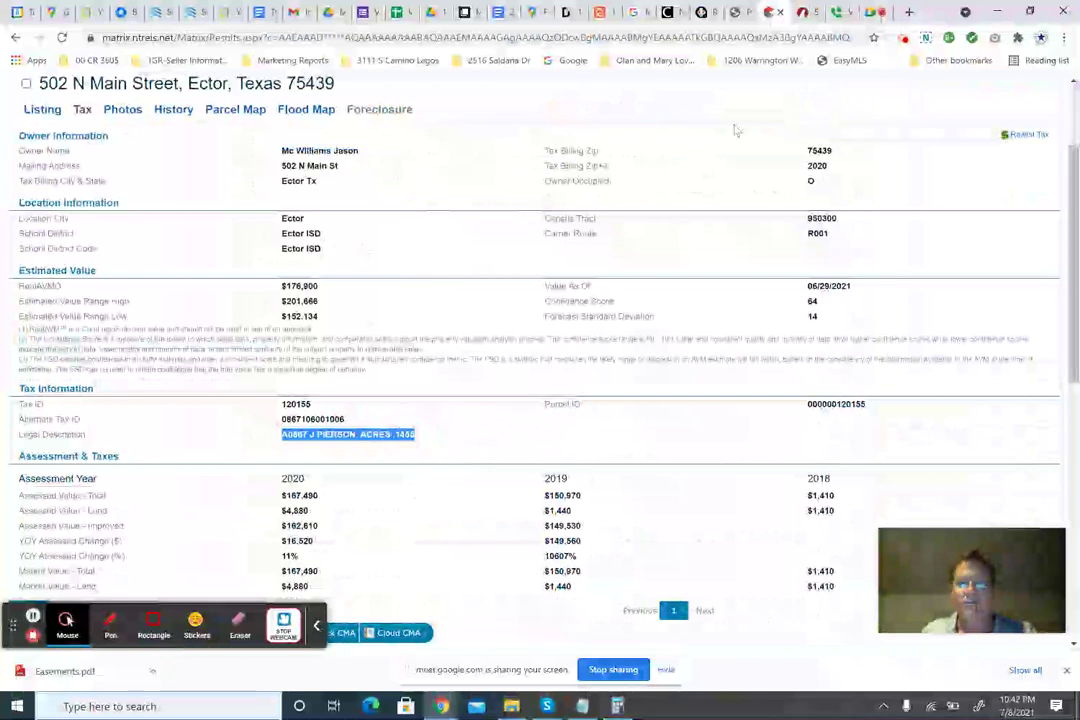
click(806, 12)
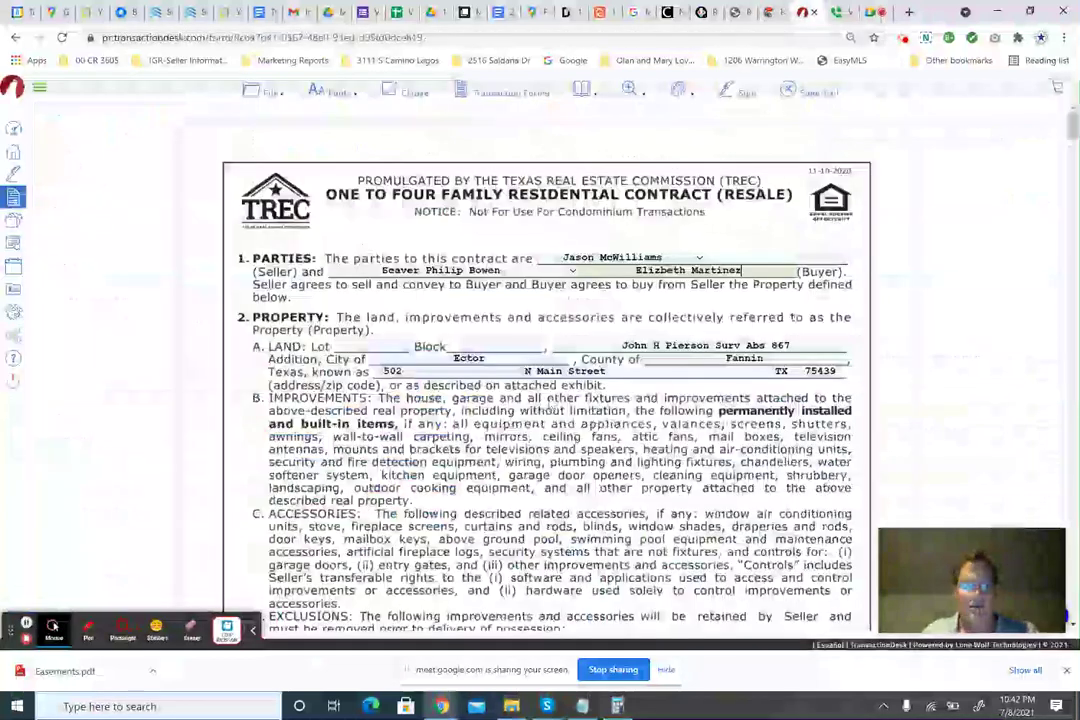
scroll(800, 193, down, 2)
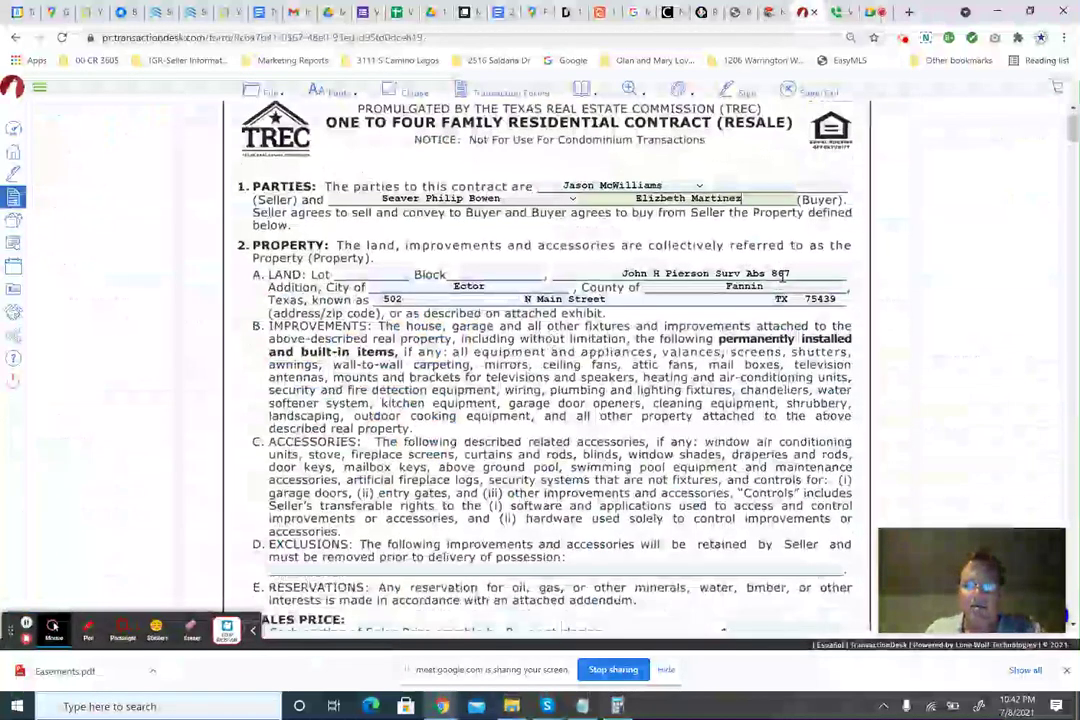
click(770, 12)
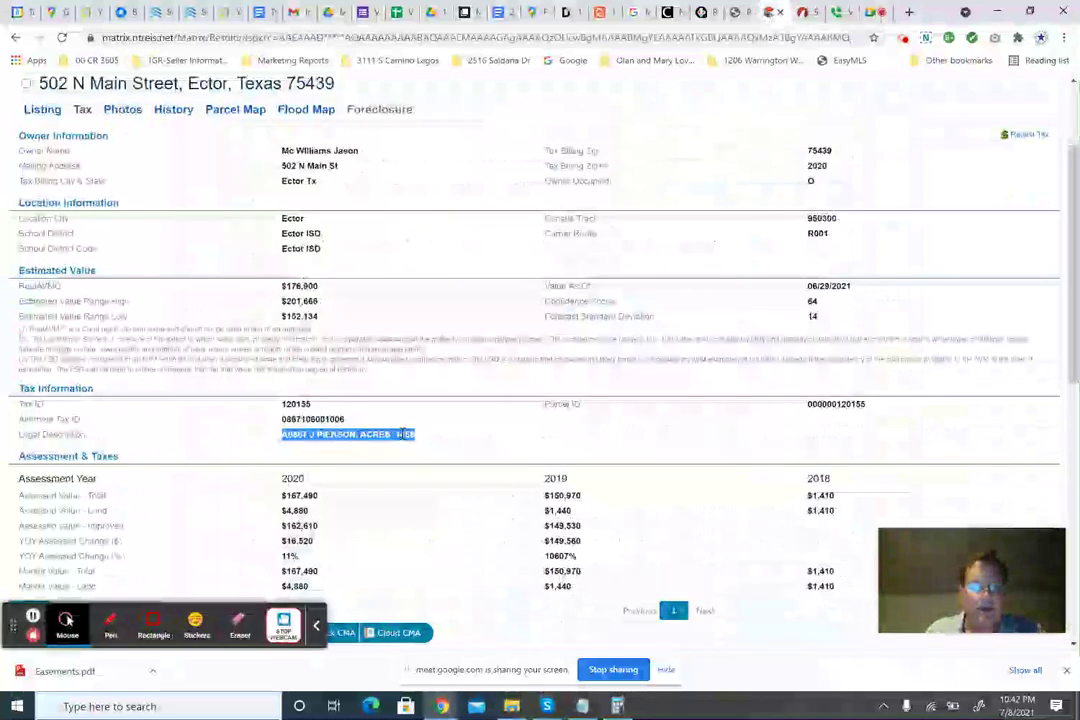
scroll(695, 372, down, 2)
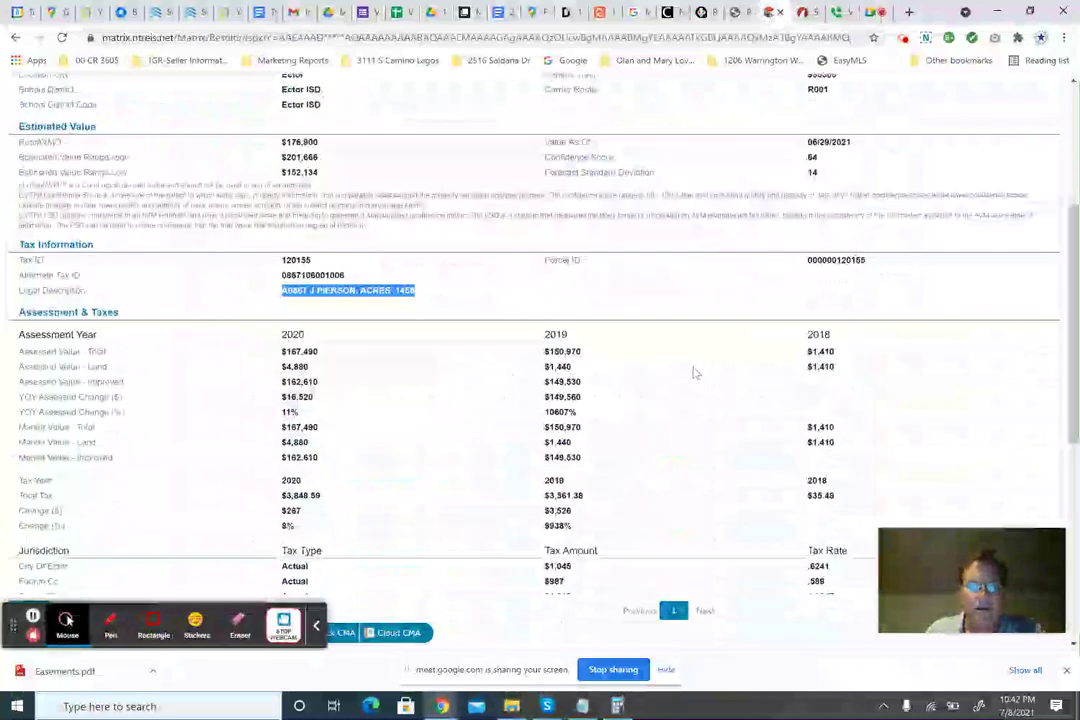
scroll(695, 372, up, 3)
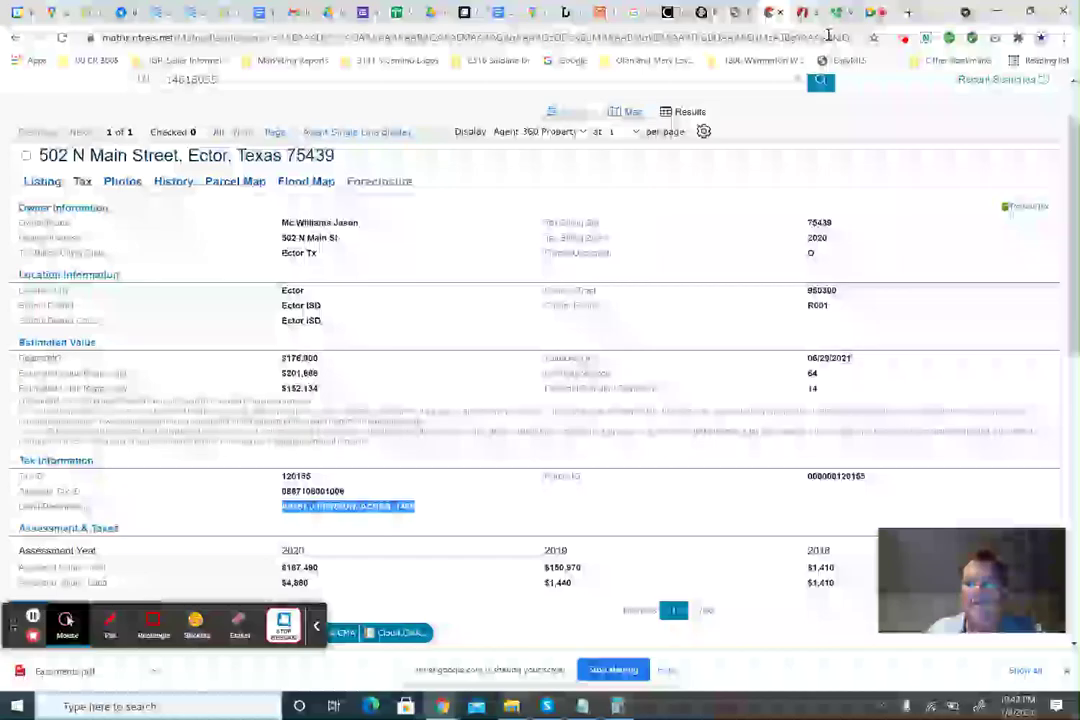
key(ctrl+Tab)
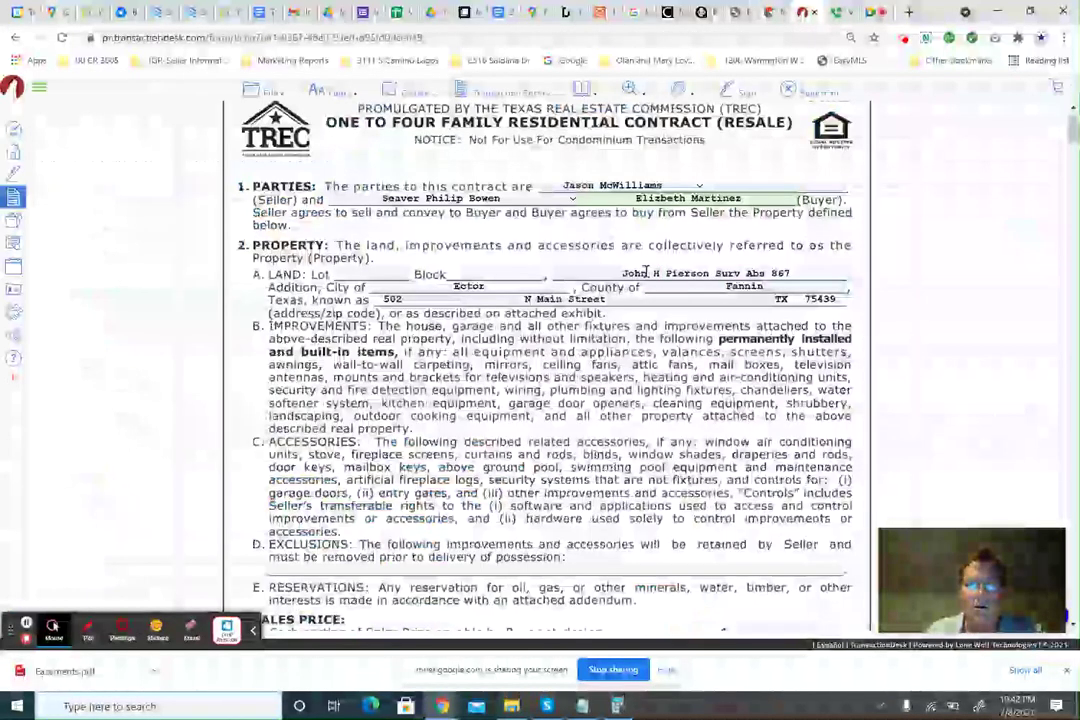
Review the contract's land and Block fields, then scroll down to paragraph 11 Special Provisions.
click(646, 272)
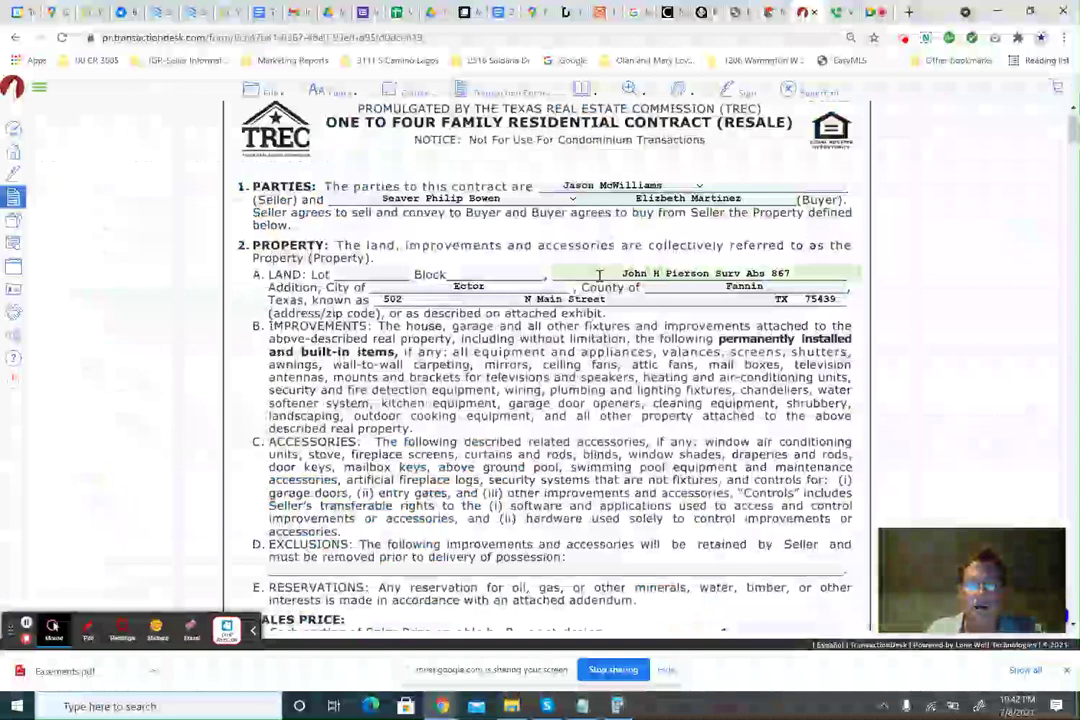
click(497, 274)
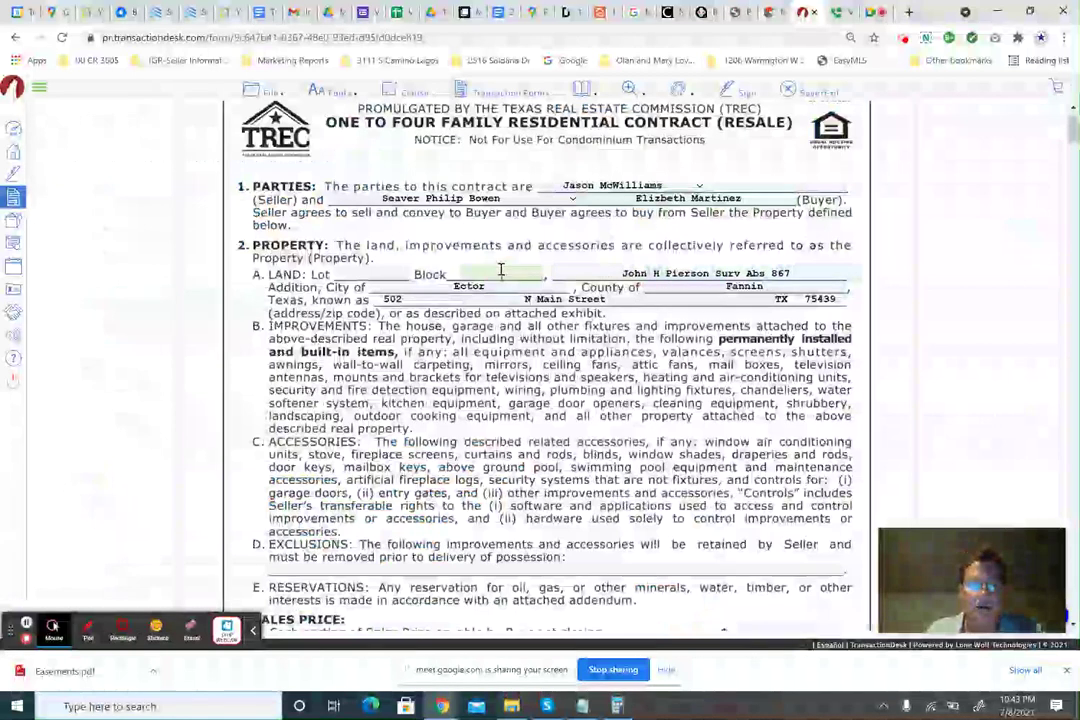
click(592, 272)
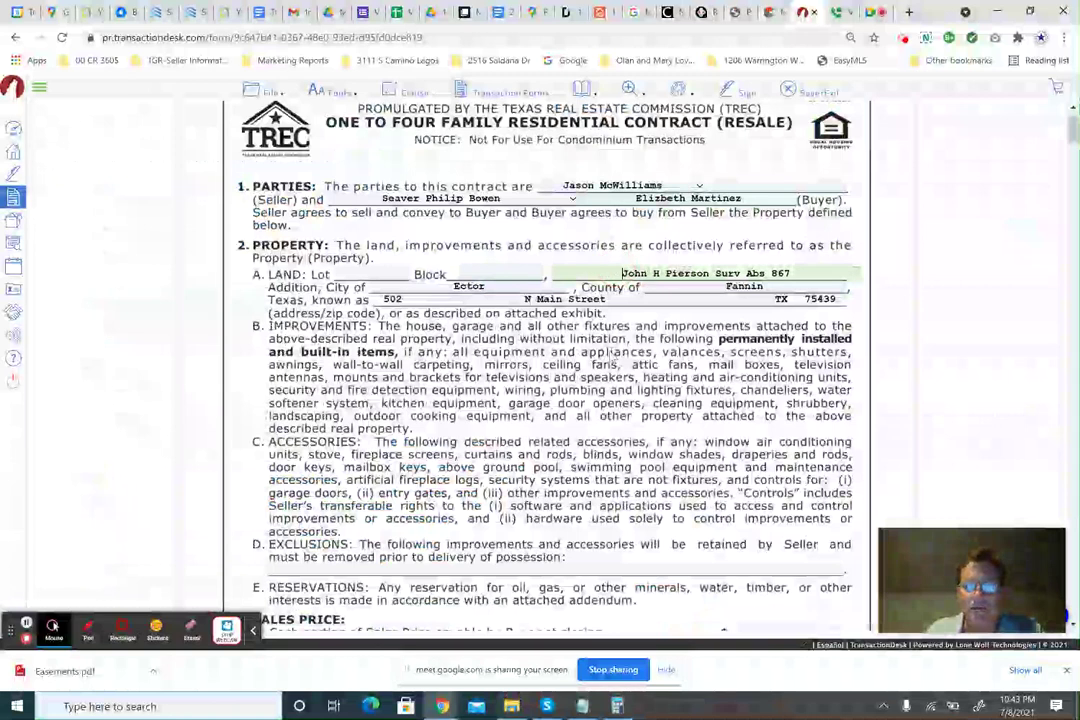
scroll(596, 410, down, 15)
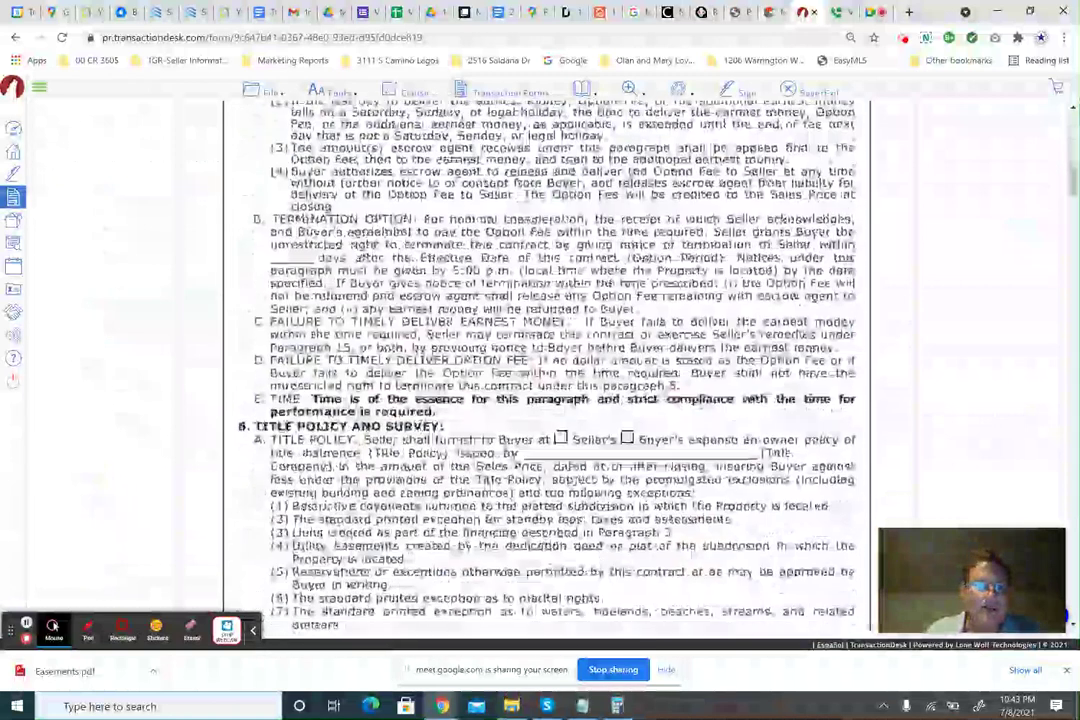
scroll(596, 410, down, 15)
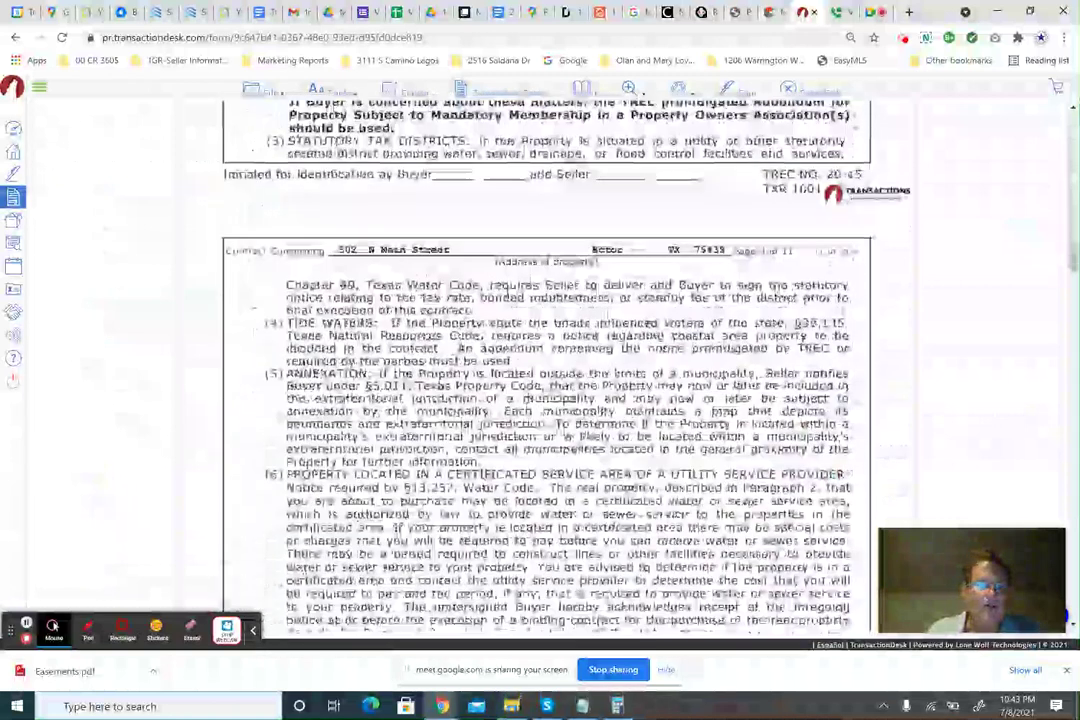
scroll(538, 423, down, 15)
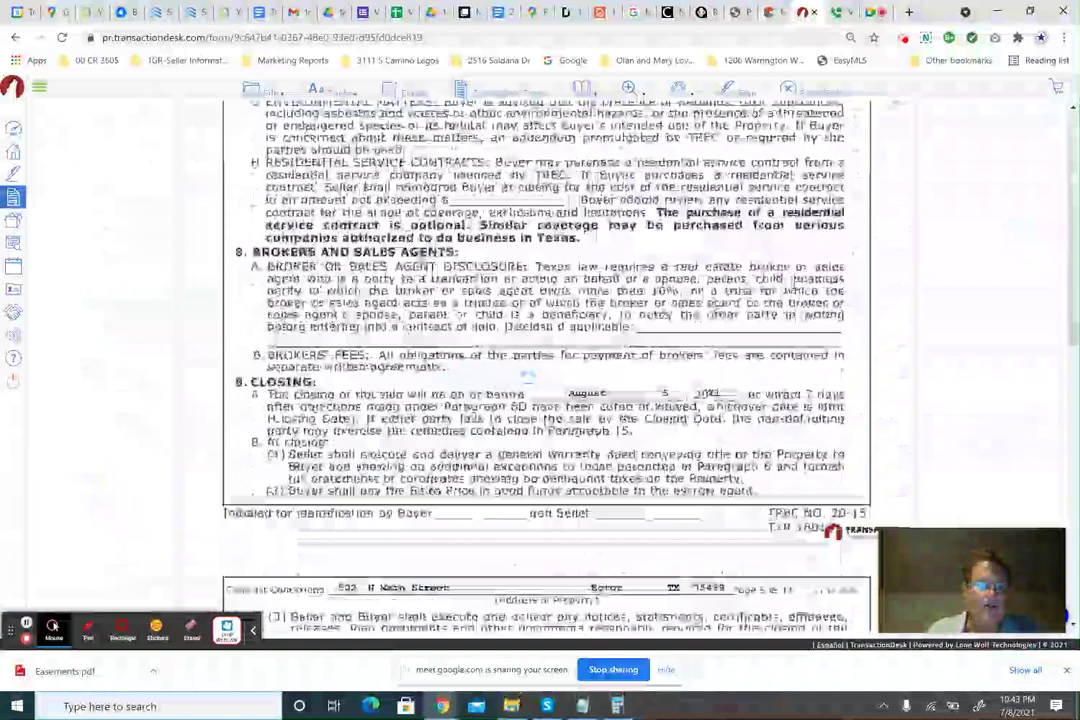
scroll(538, 423, down, 8)
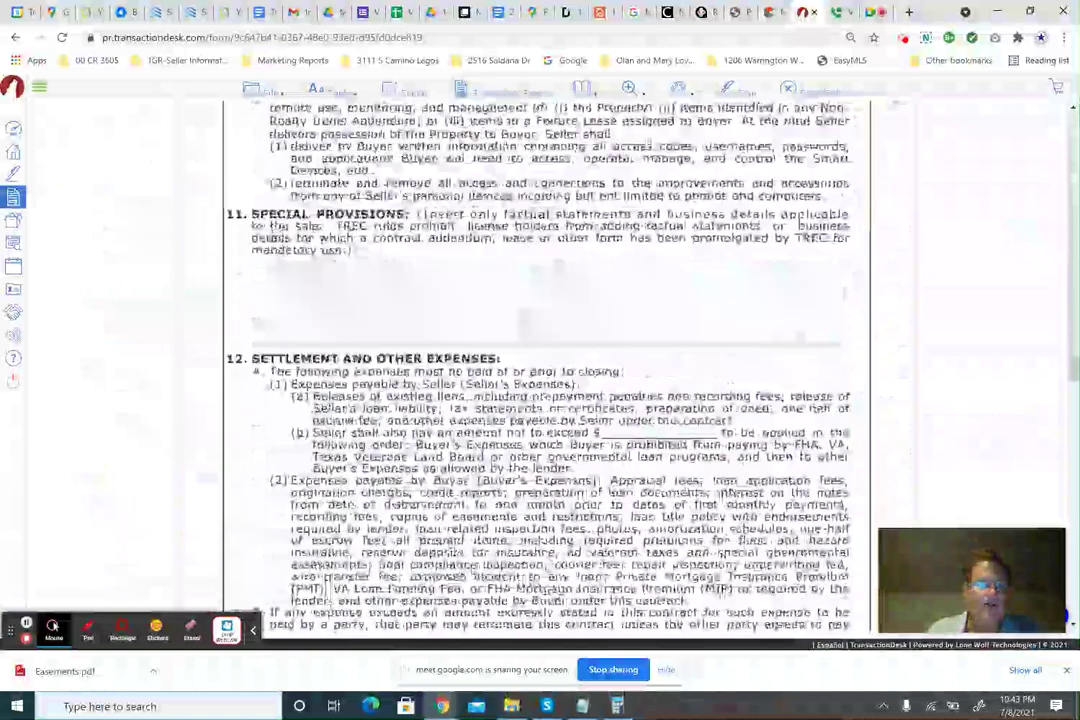
Enter 'LEGAL DESCRIPTION:' in Special Provisions followed by the copied A0867 J PIERSON legal description.
click(385, 309)
text(LEG)
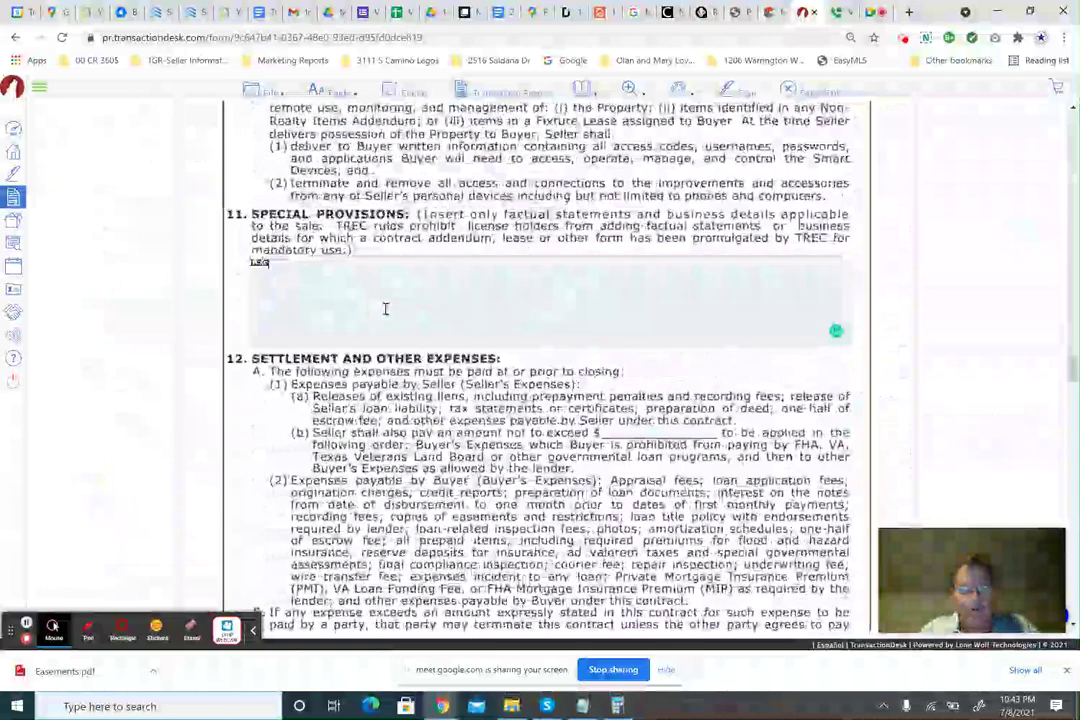
text(AL DESCRIP)
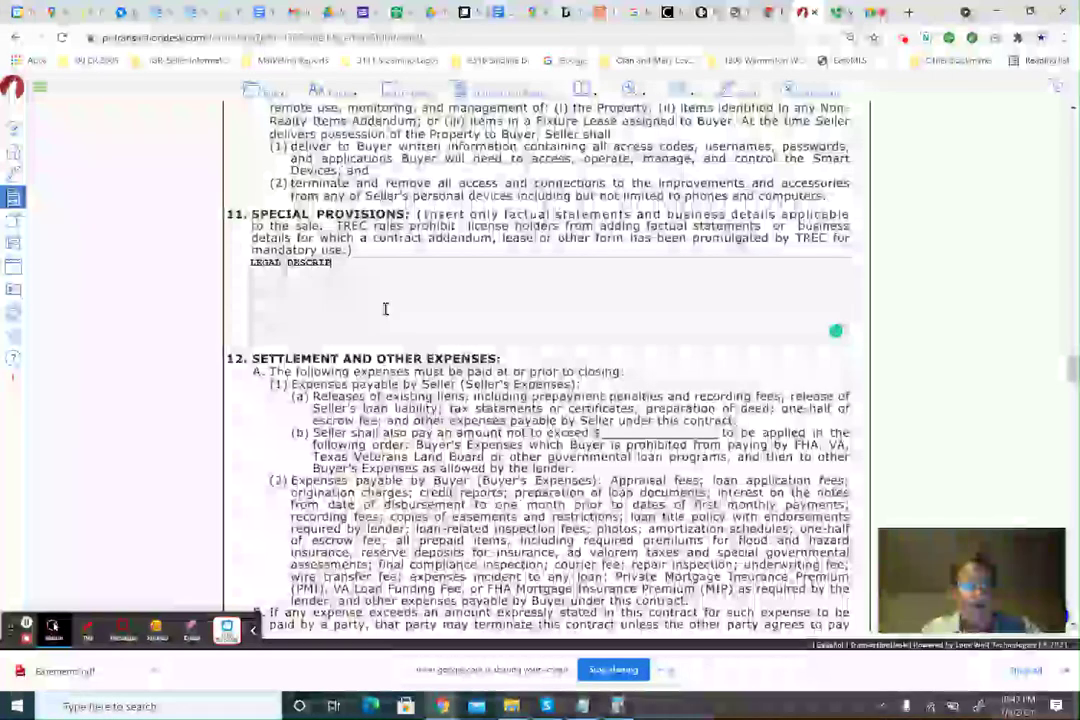
text(TIOIN:)
key(BackSpace)
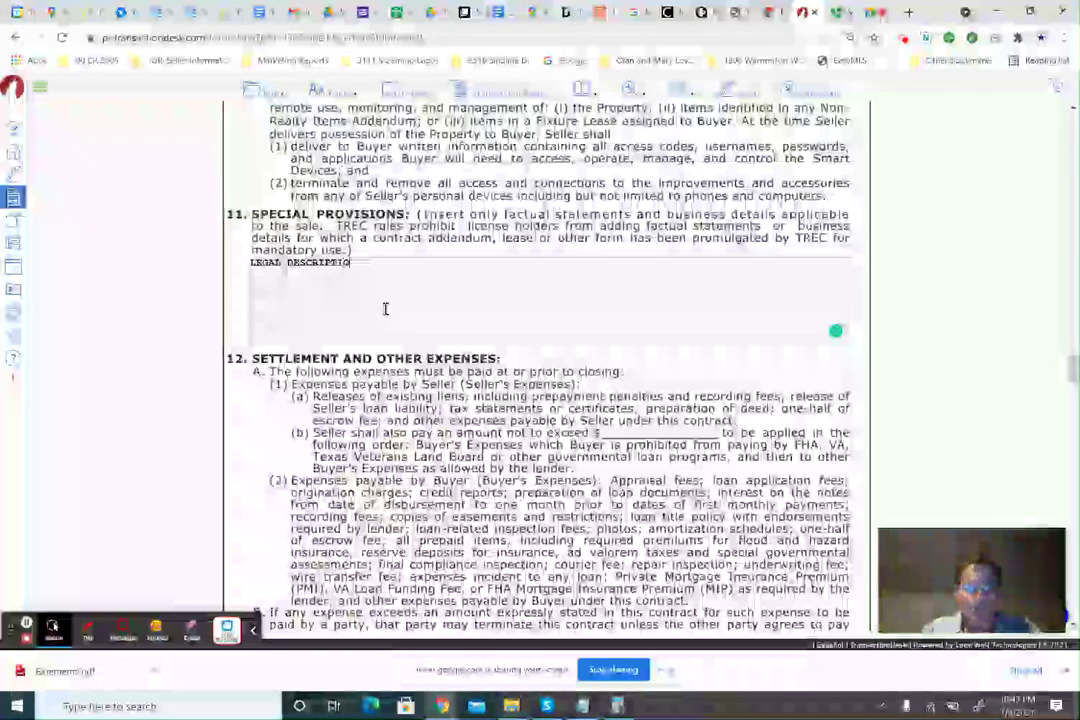
text(N:)
text(A0467 J PIERSON, ACRES  1455)
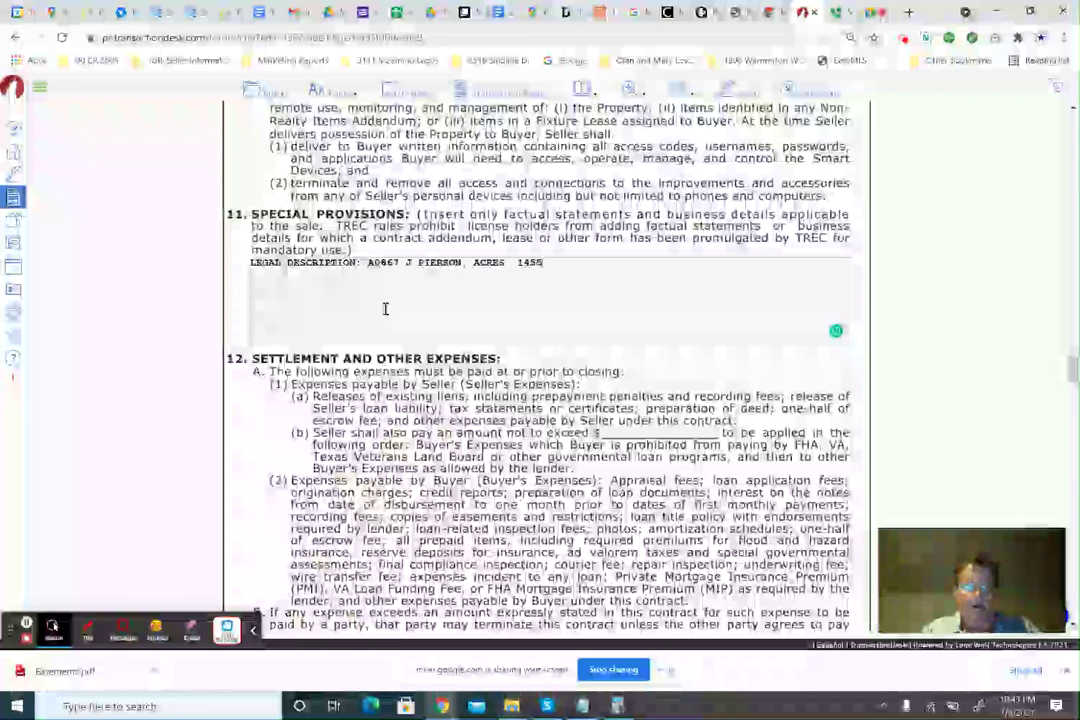
drag(545, 262, 369, 262)
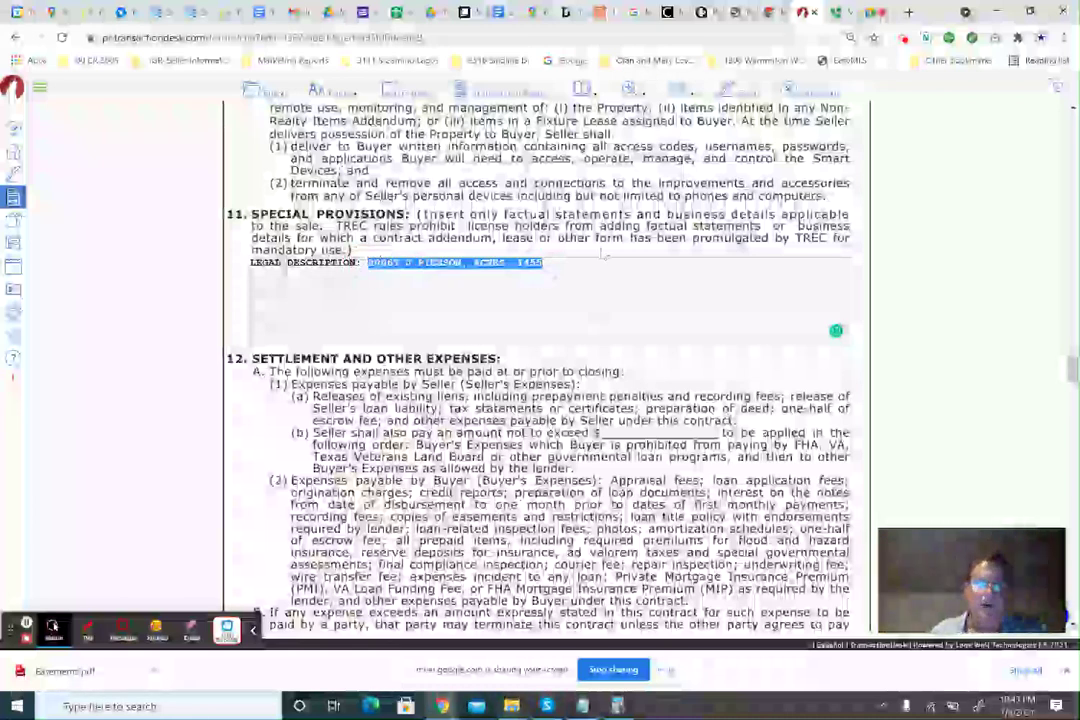
scroll(603, 254, up, 7)
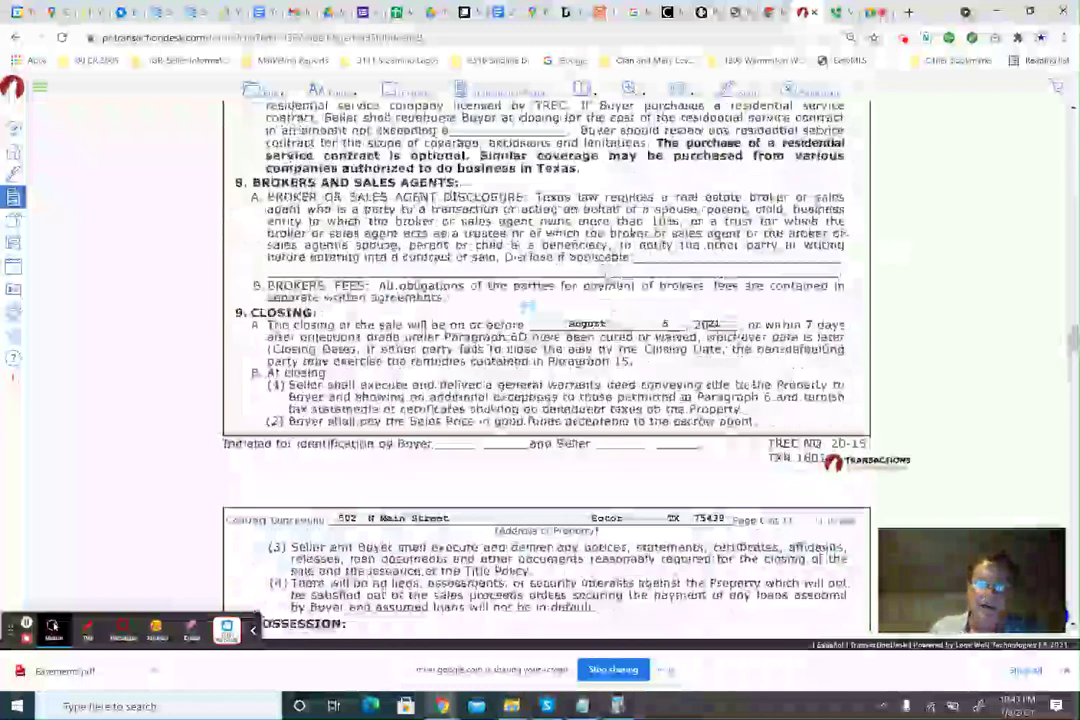
scroll(546, 360, up, 15)
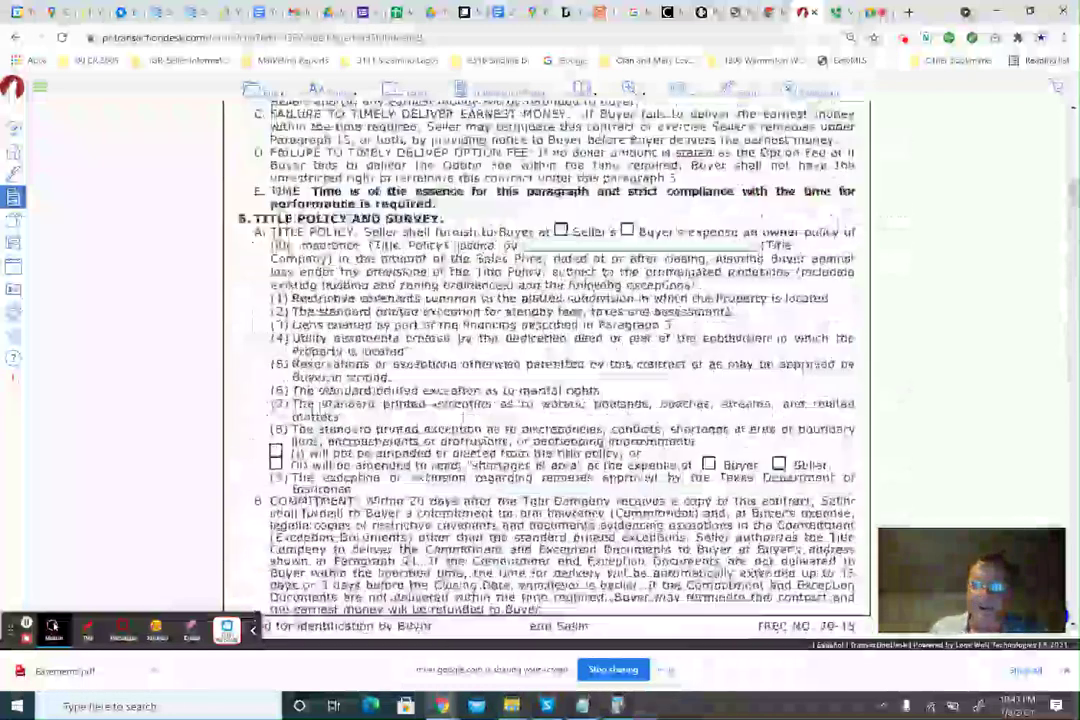
scroll(605, 270, up, 15)
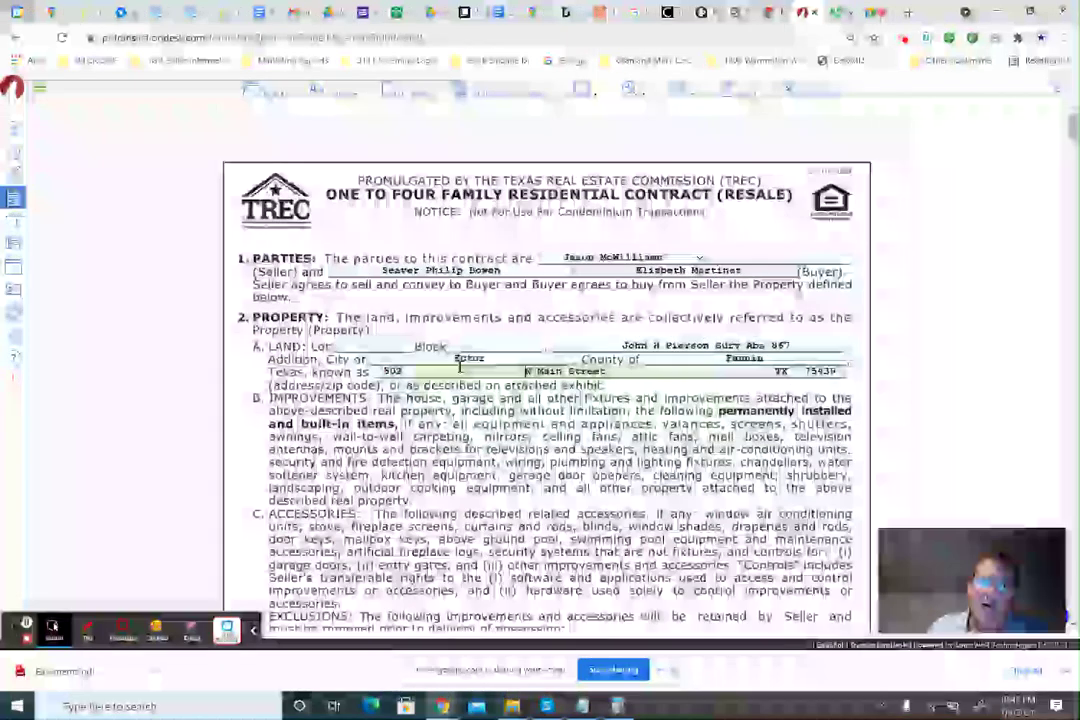
scroll(440, 373, down, 3)
scroll(526, 204, down, 2)
scroll(463, 378, up, 5)
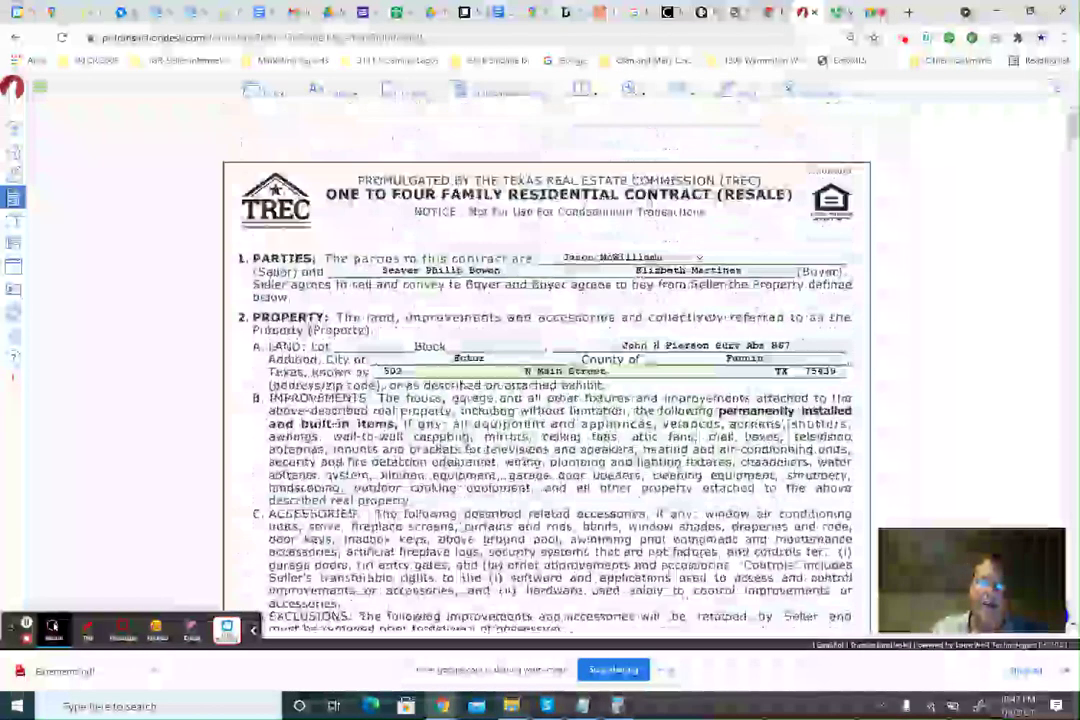
scroll(463, 378, down, 3)
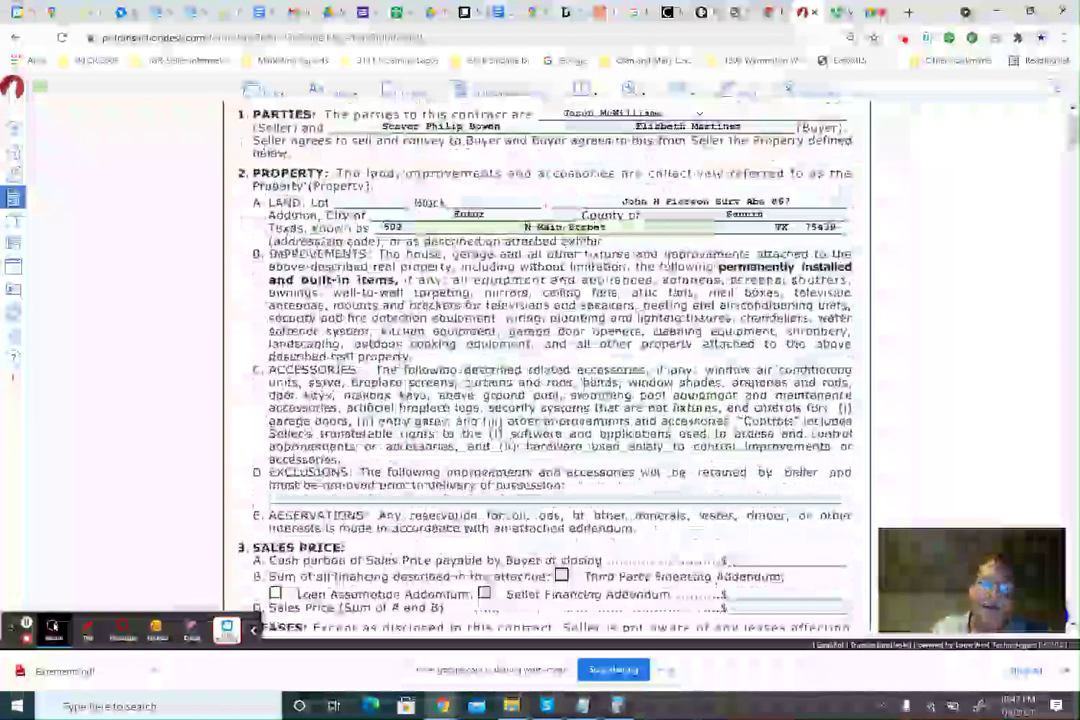
scroll(527, 298, up, 1)
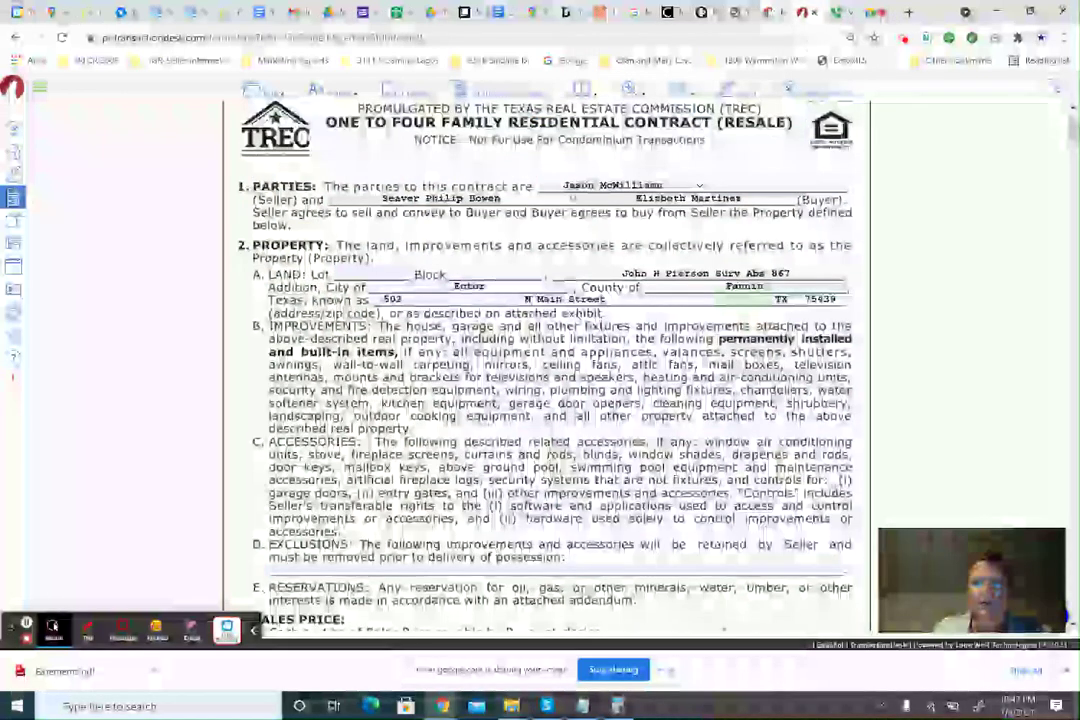
click(805, 13)
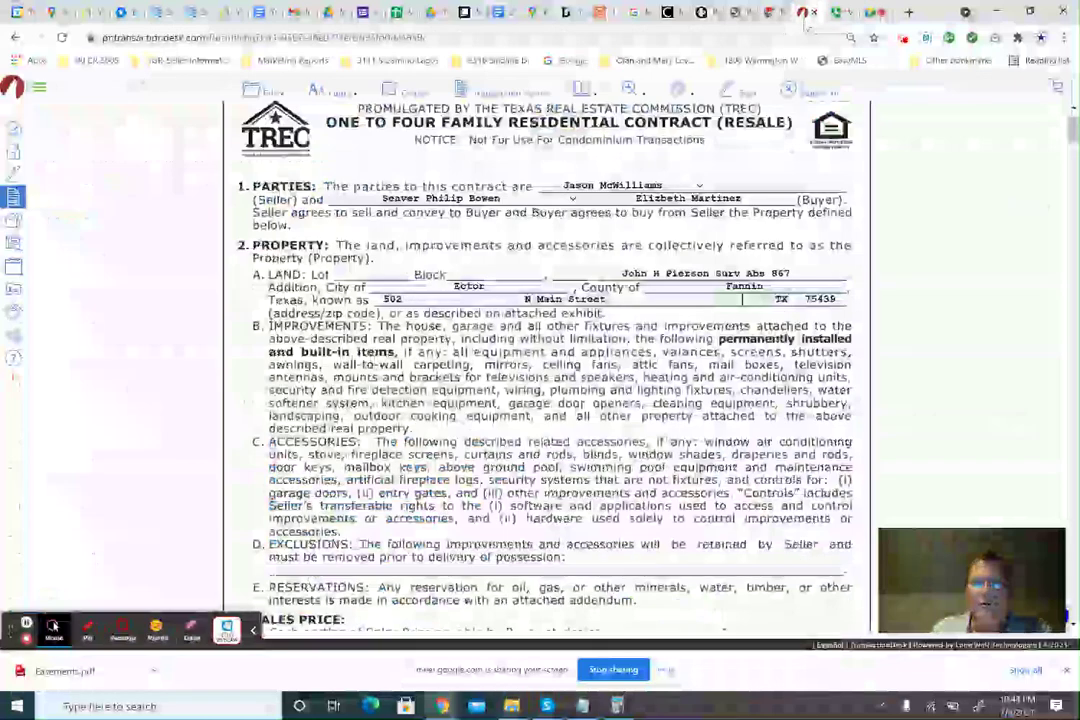
click(805, 13)
text(eCTOR)
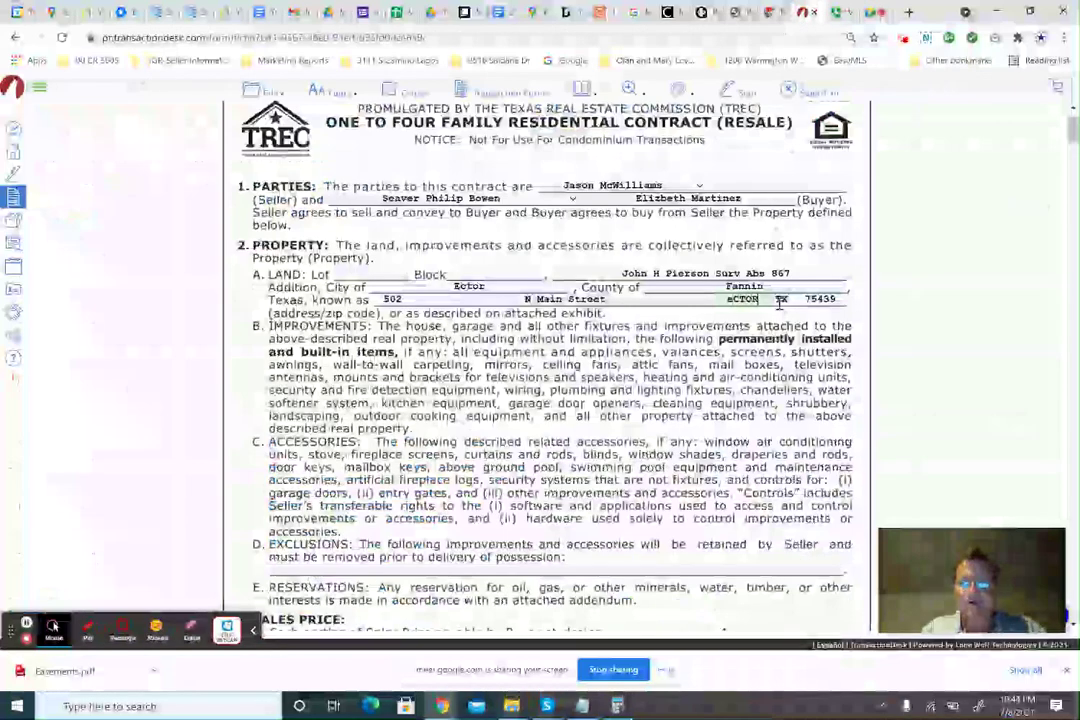
key(BackSpace)
key(BackSpace)
key(BackSpace)
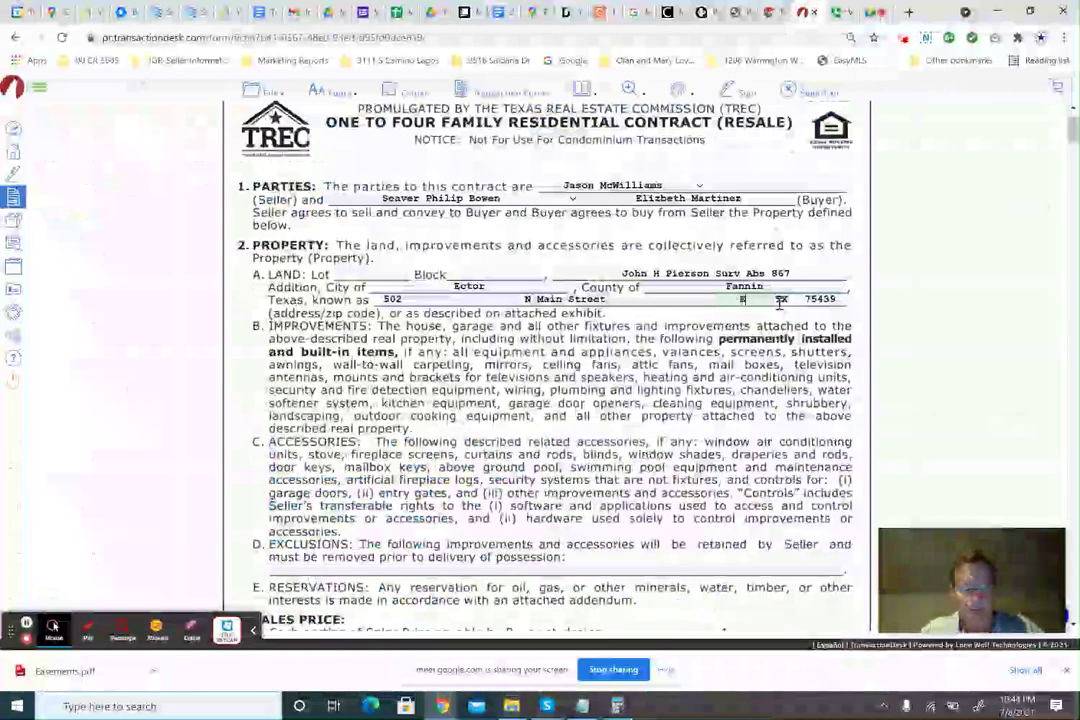
text(Ector)
scroll(603, 292, down, 3)
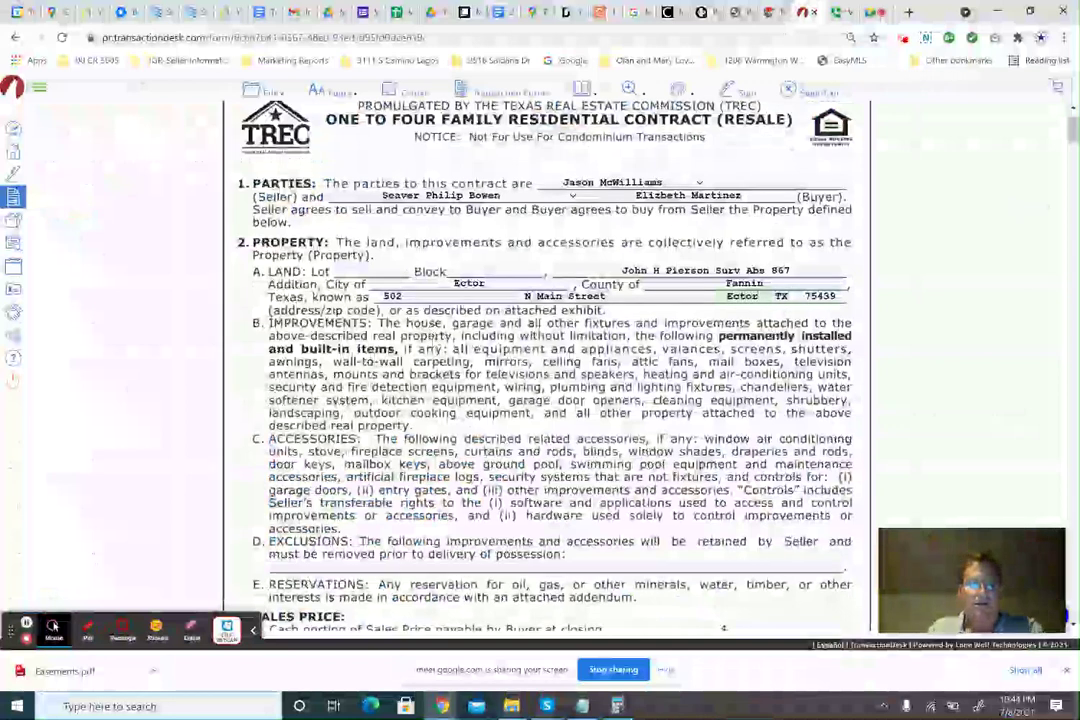
scroll(560, 386, down, 3)
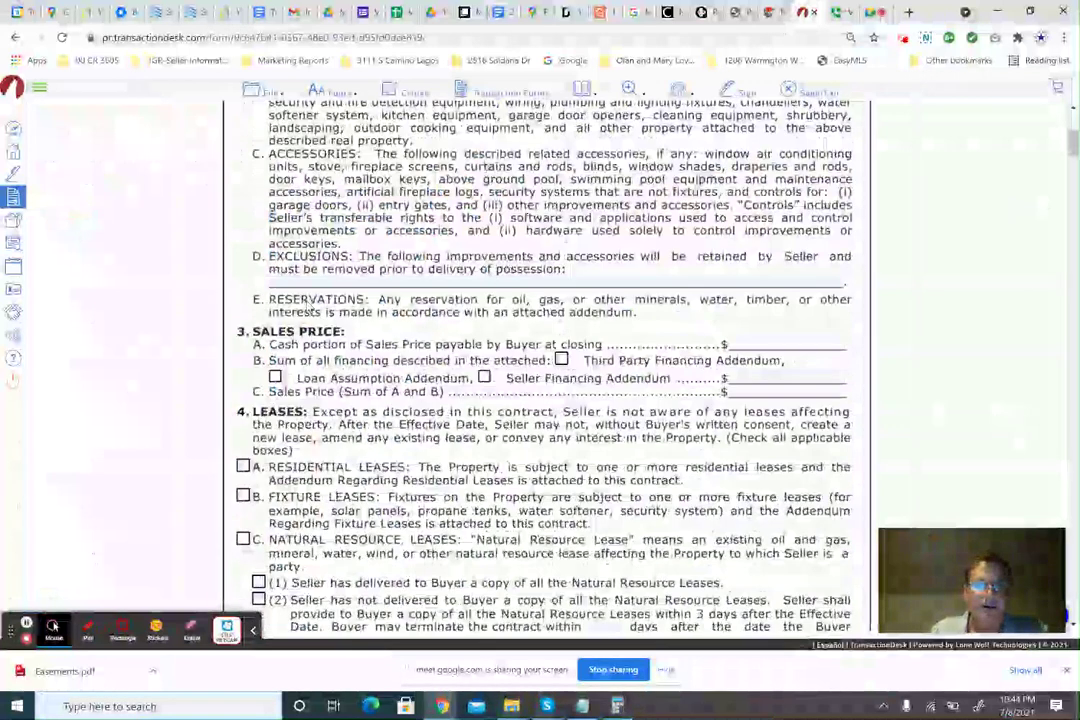
Enter 148,000 as the third-party financing amount under Sales Price.
click(746, 346)
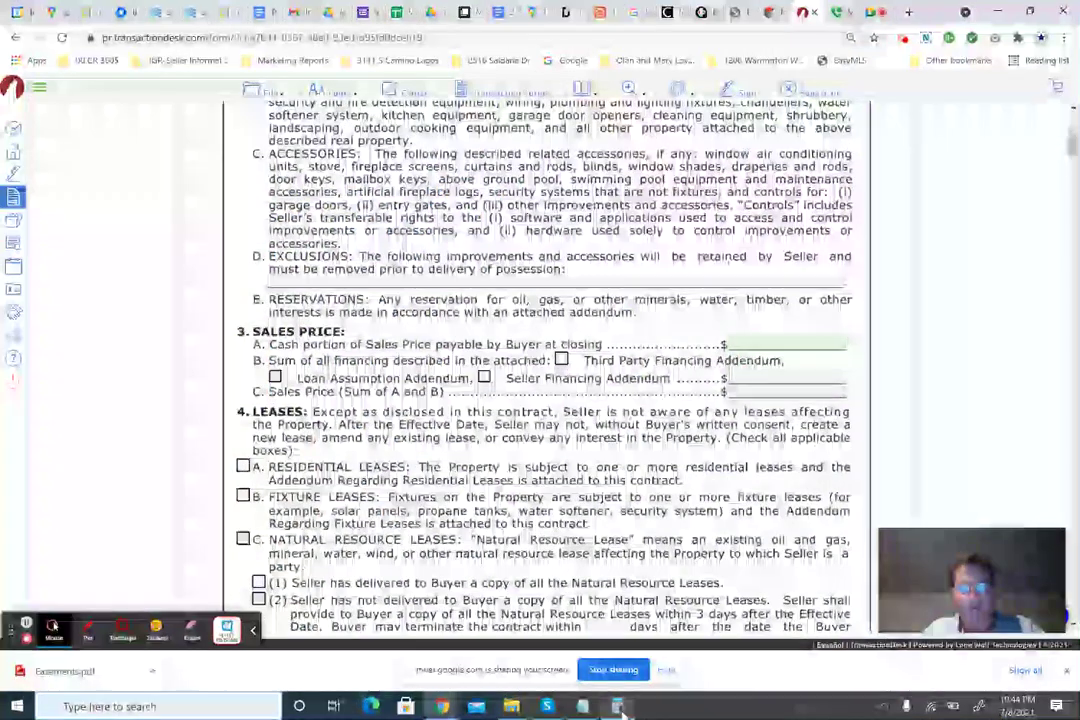
click(619, 706)
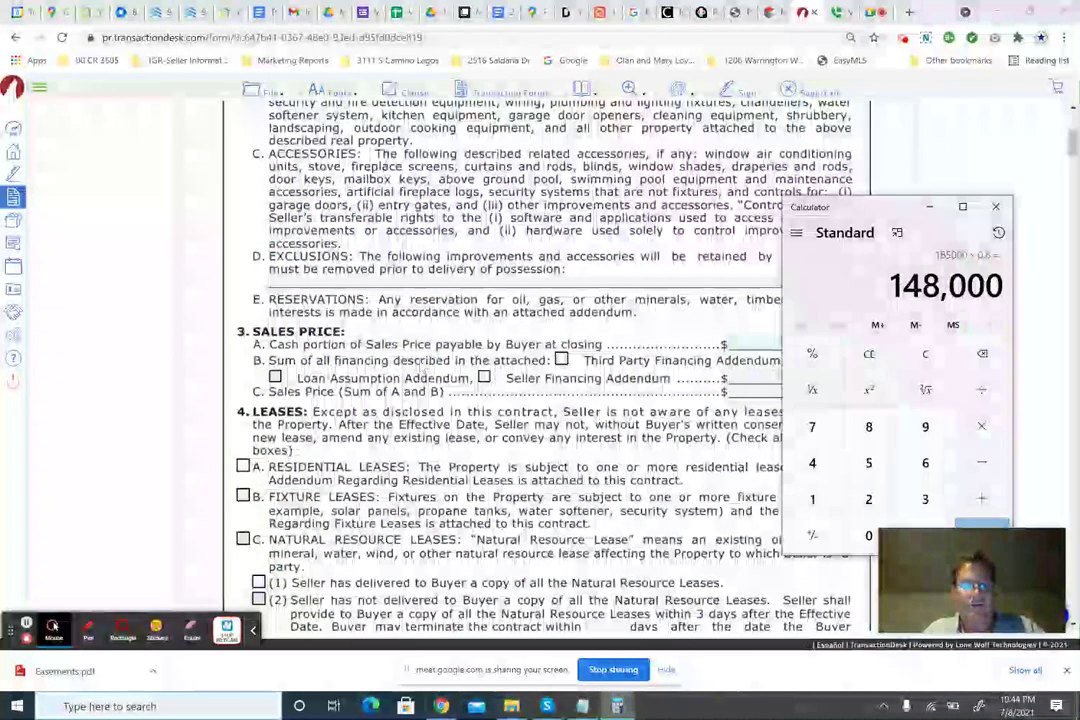
click(606, 375)
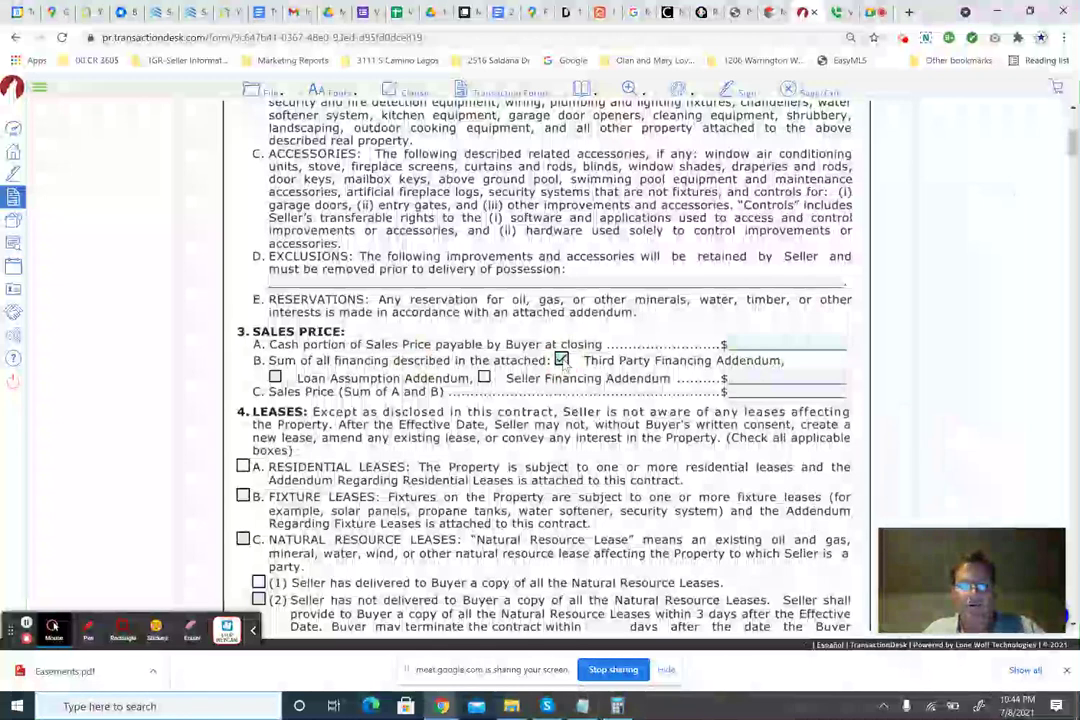
click(779, 376)
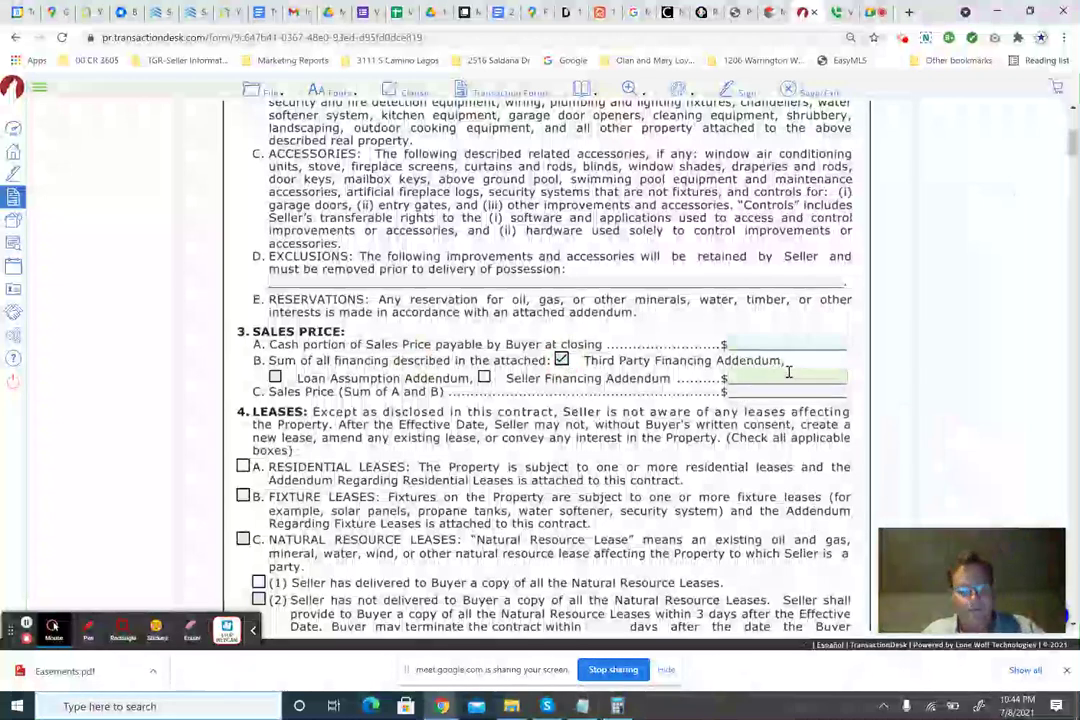
text(148,0)
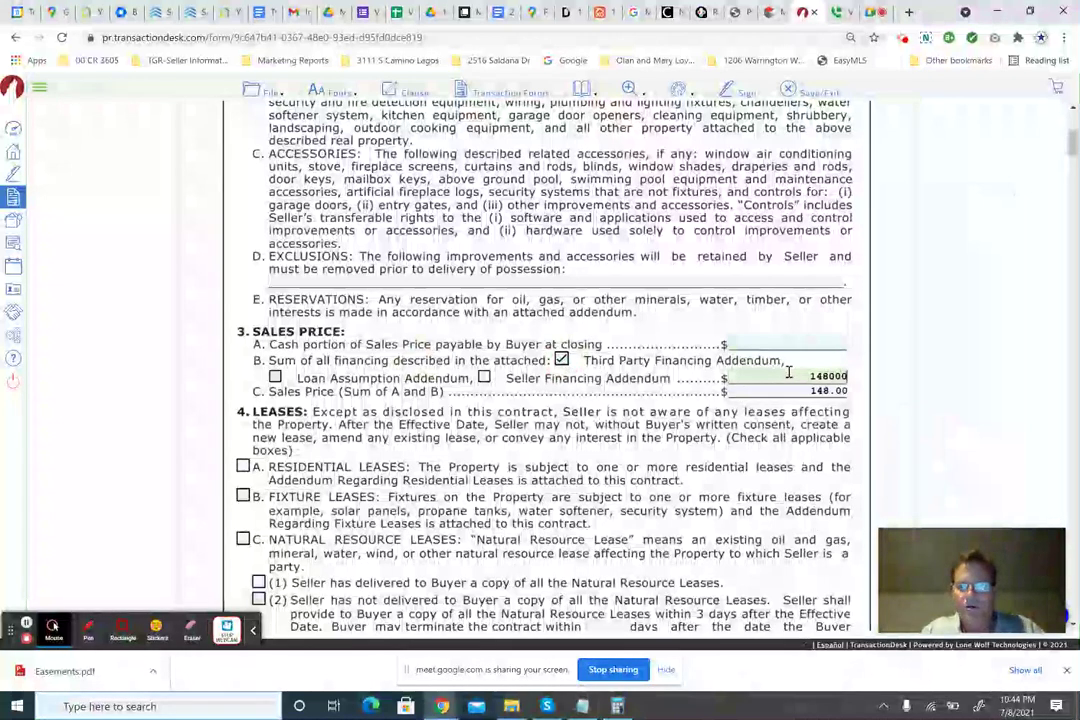
text(00)
key(Tab)
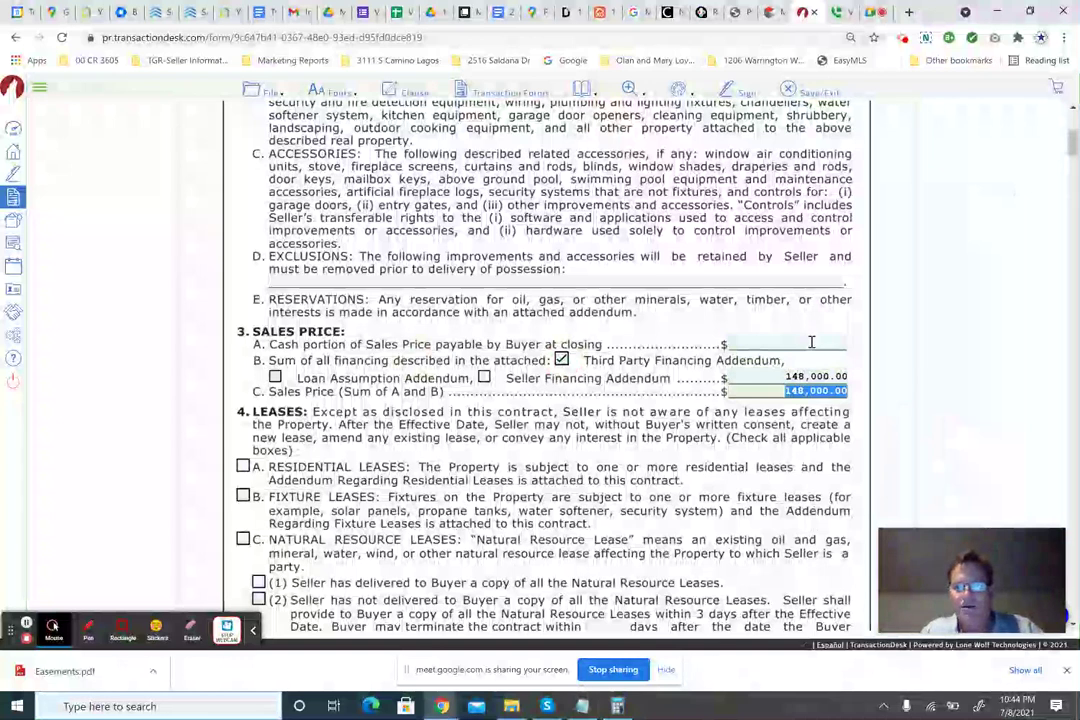
Calculate 20% of 185,000 in Calculator and enter 37,000 as the cash portion.
click(812, 342)
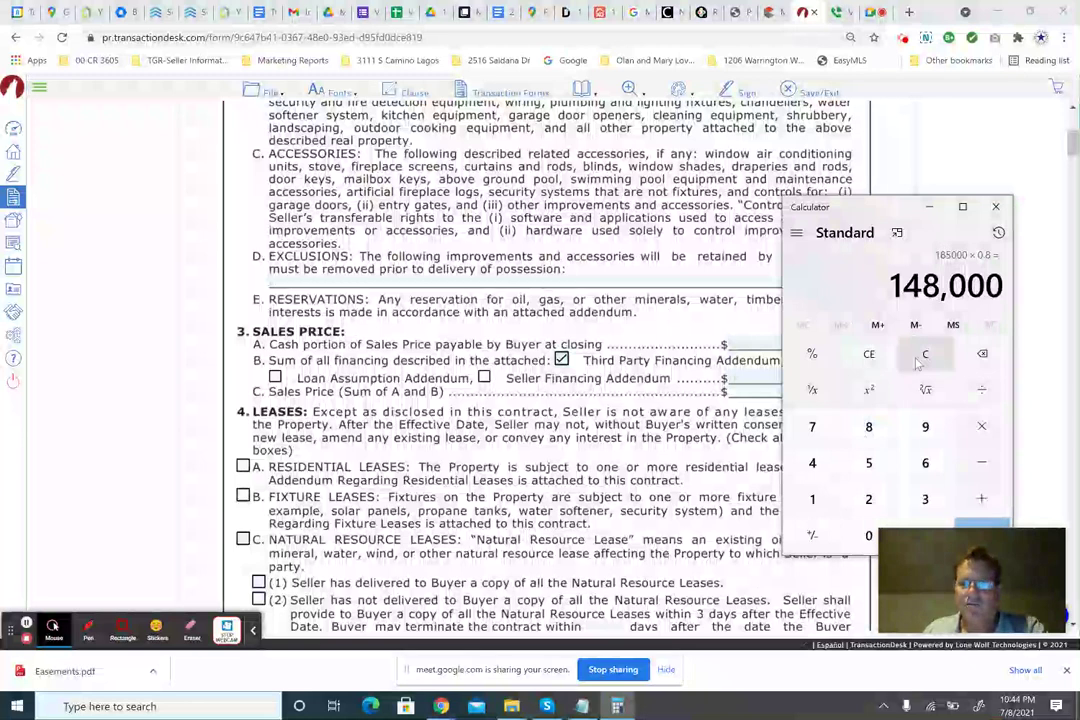
click(925, 354)
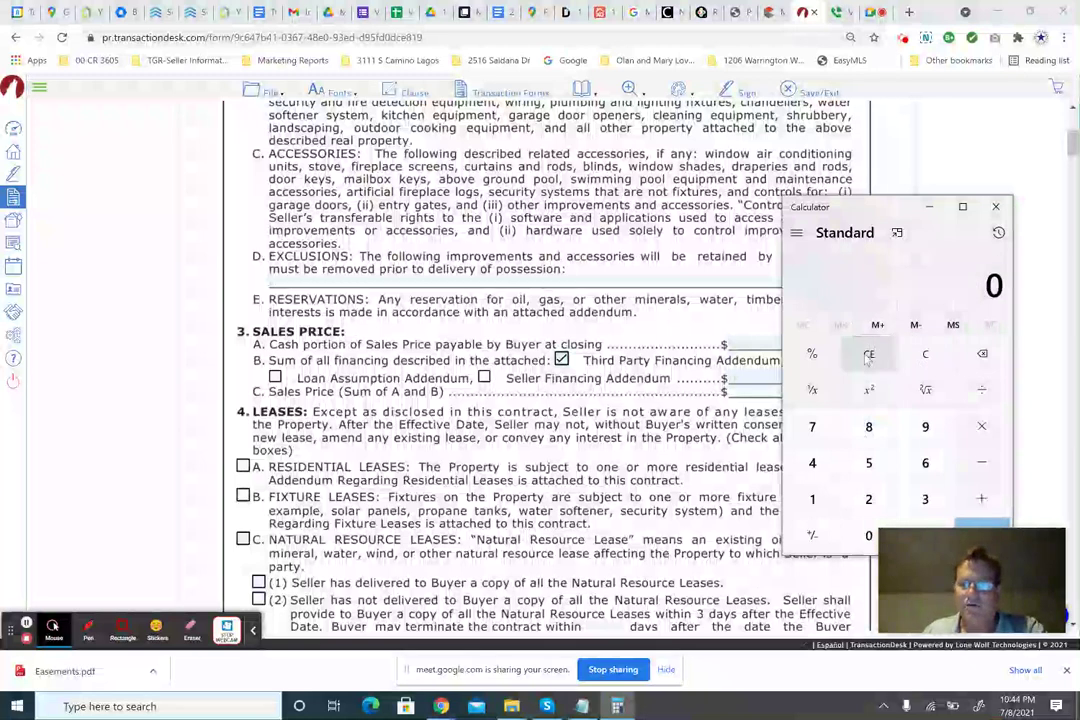
drag(888, 205, 853, 89)
text(1850000)
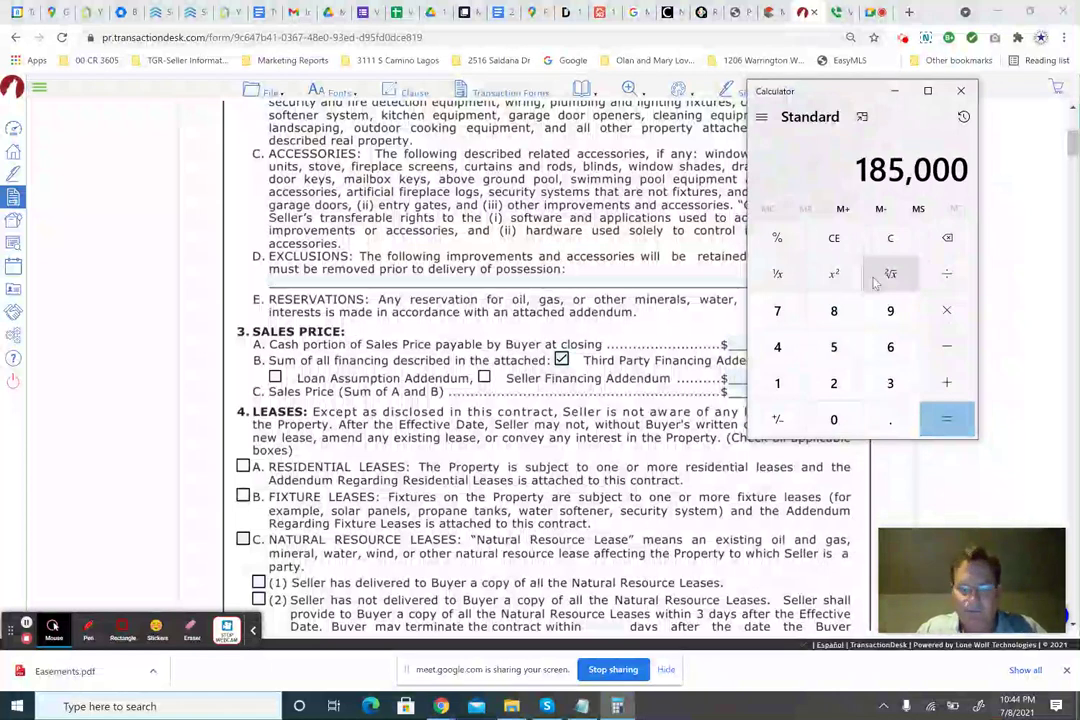
key(asterisk)
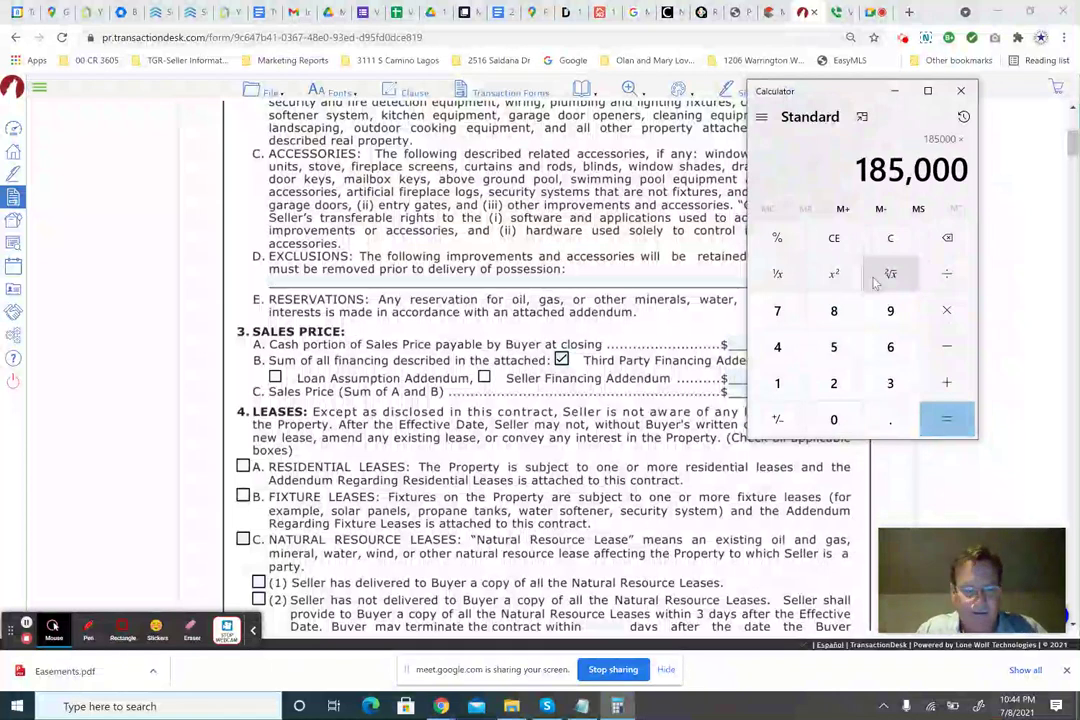
text(.2)
key(Return)
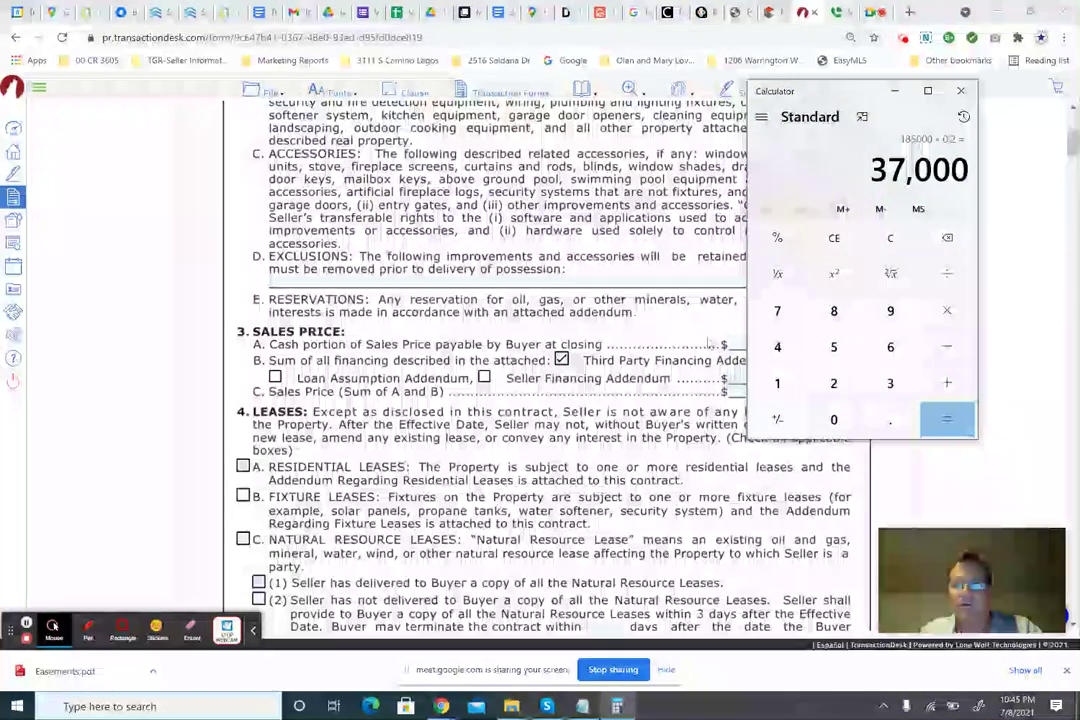
click(672, 340)
click(800, 343)
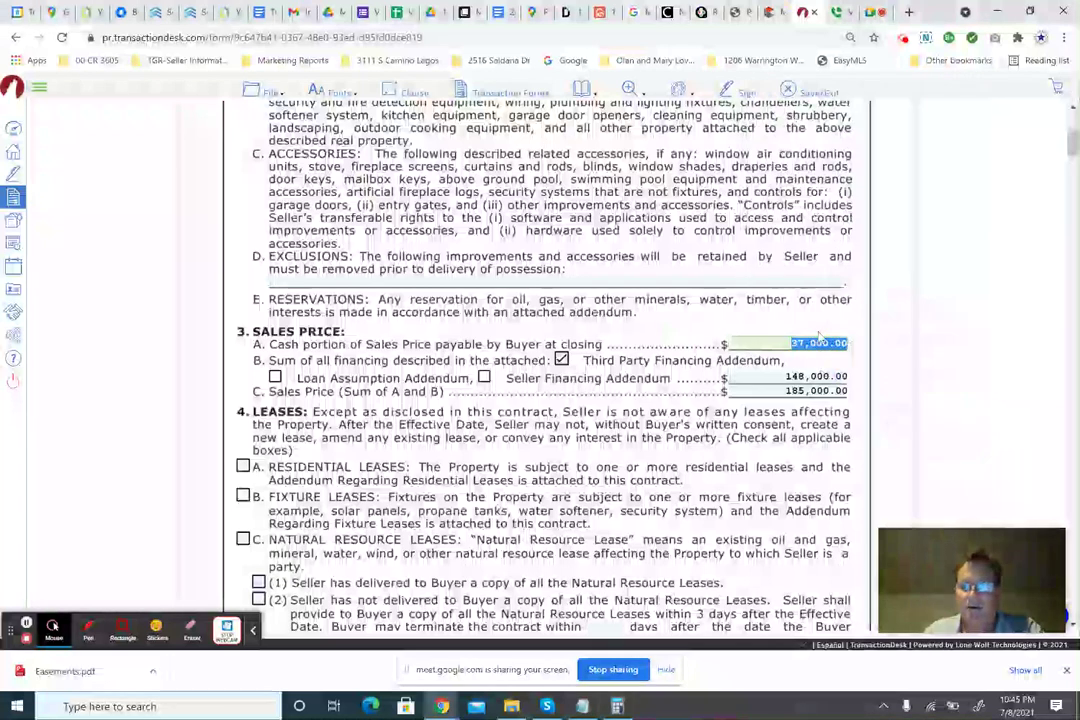
click(805, 323)
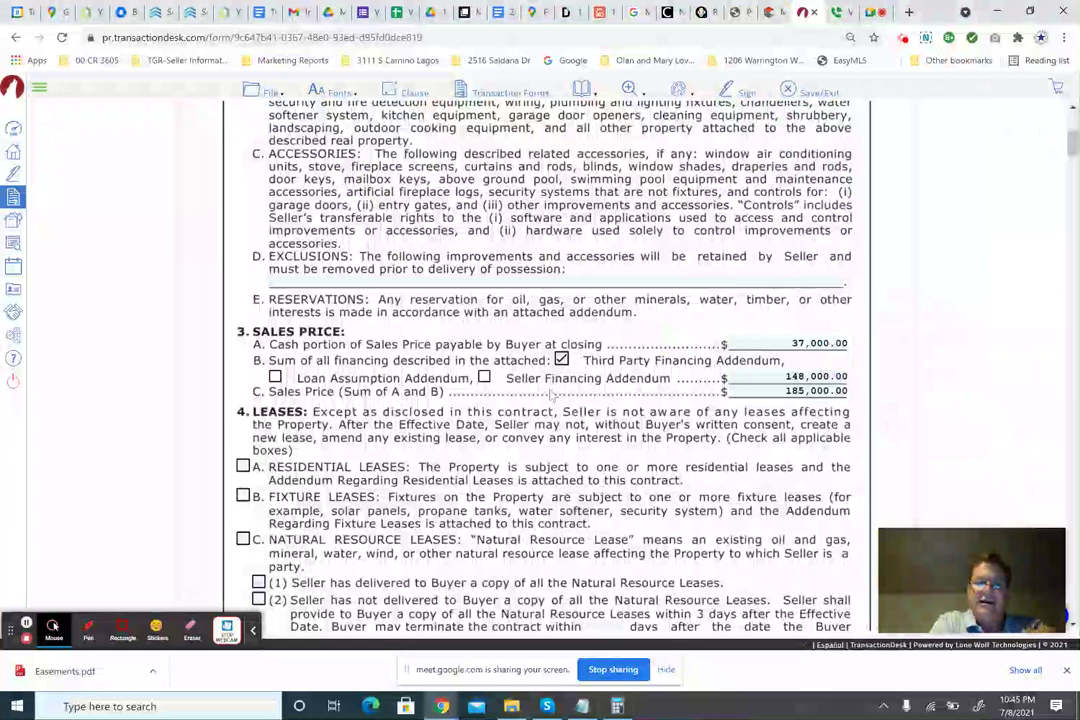
Save and close the contract, then open Add forms to transaction from the Forms list.
click(815, 91)
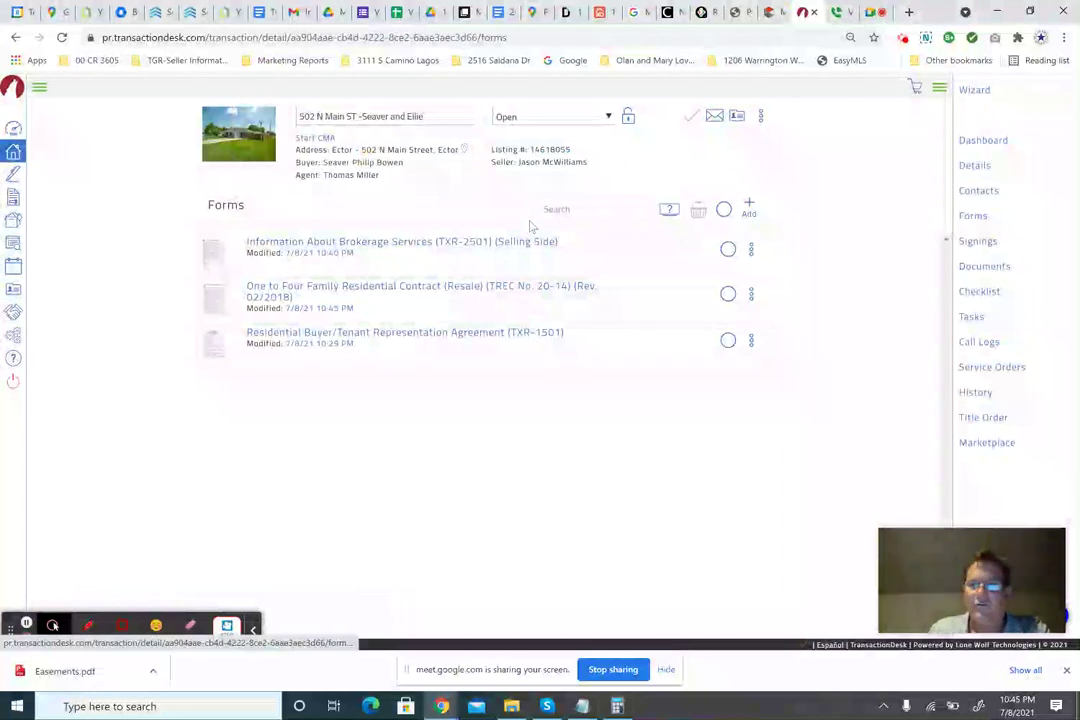
click(229, 202)
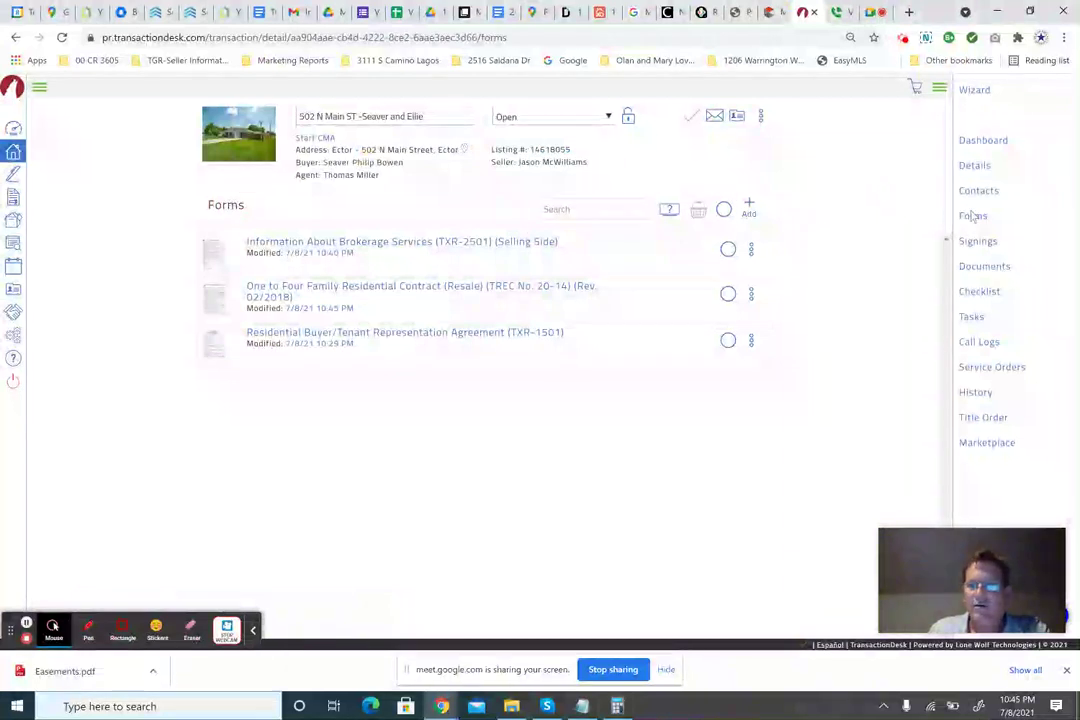
click(750, 209)
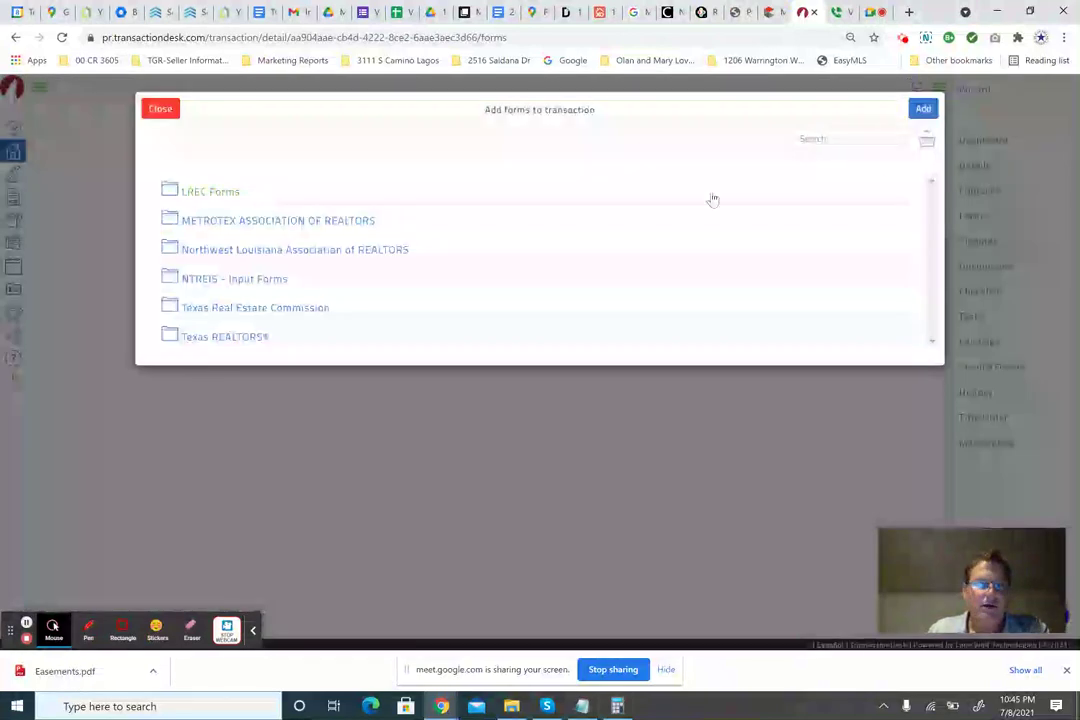
click(843, 142)
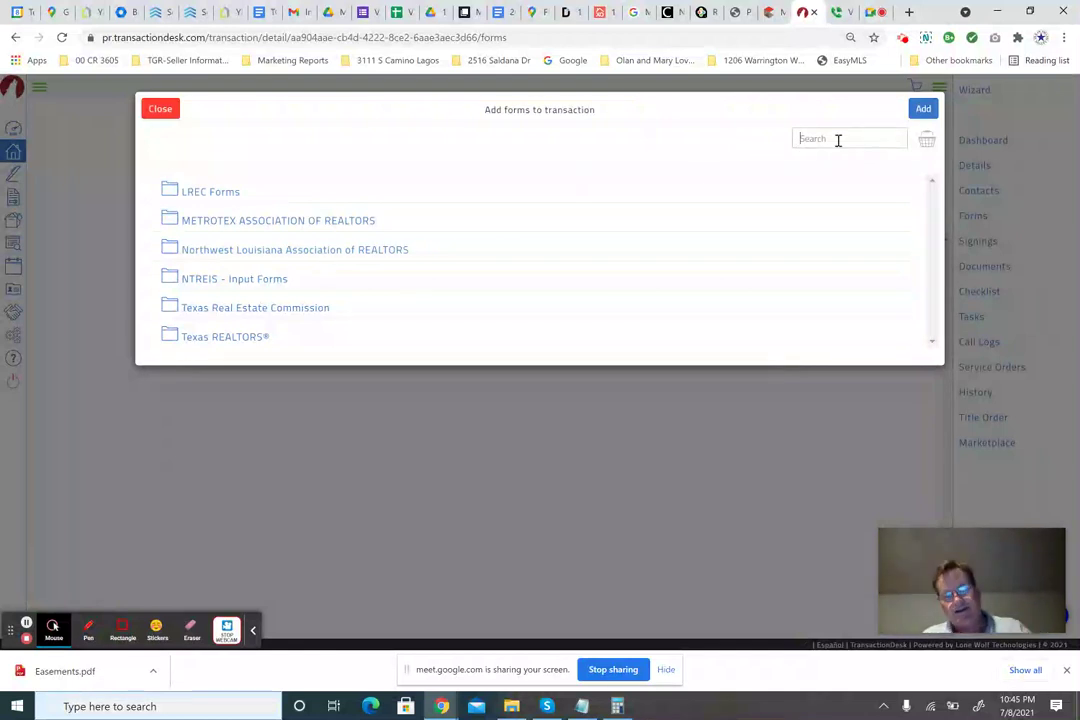
Search the library for 'third' and add the Third Party Financing Addendum (TREC No. 40-8).
text(th)
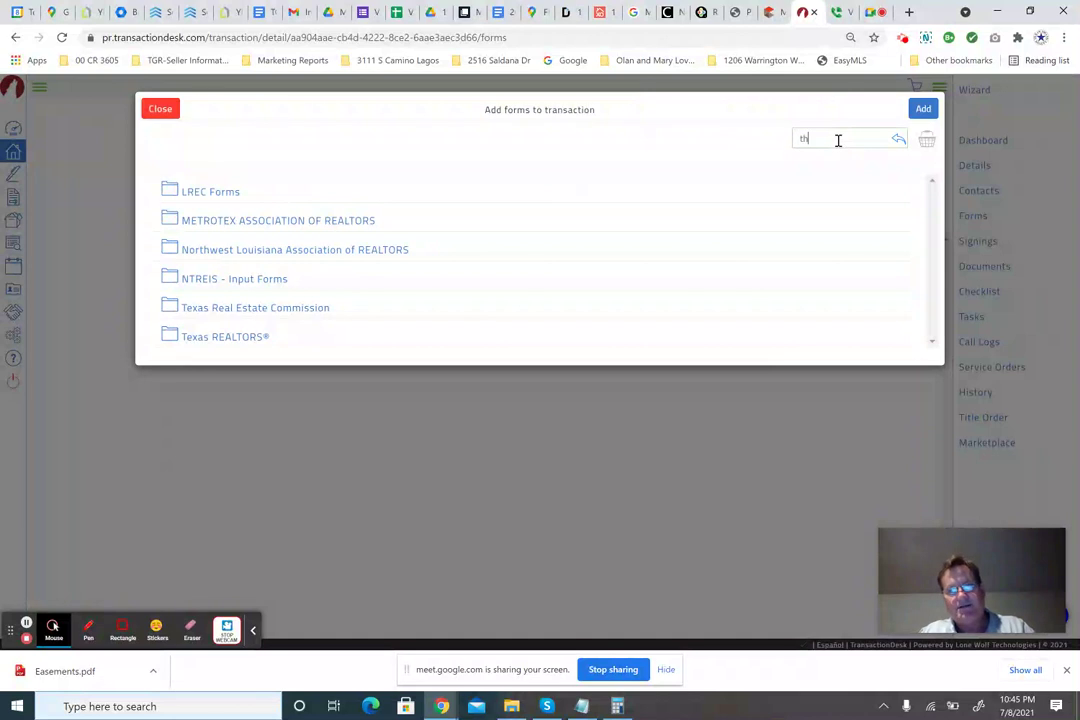
text(ird)
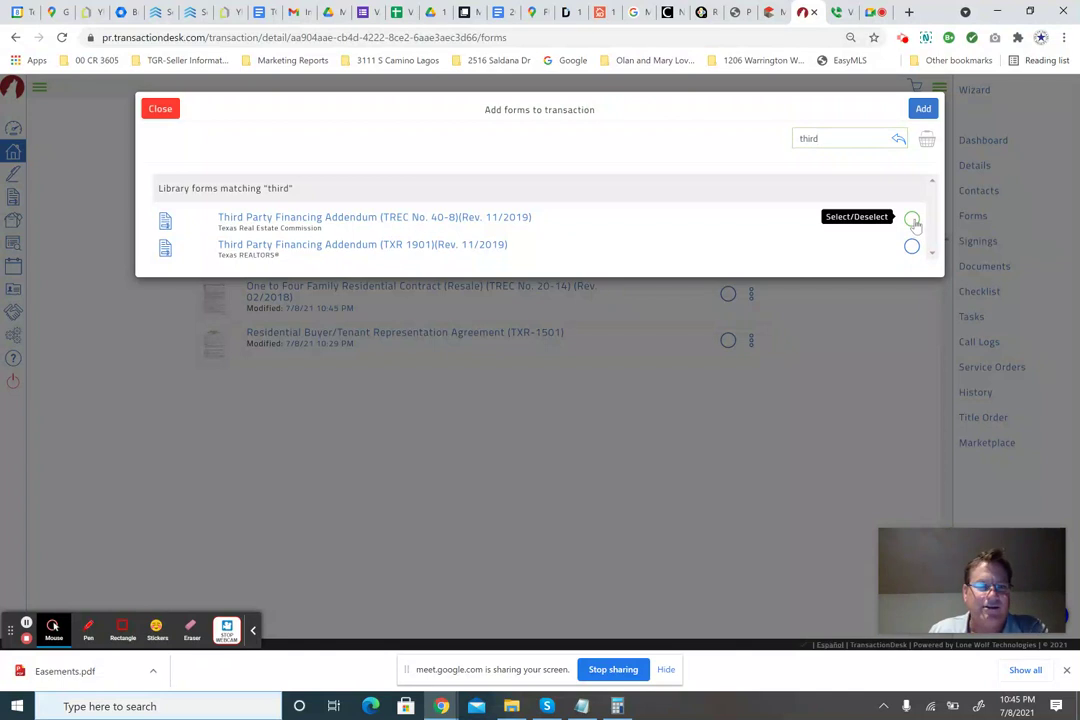
click(912, 220)
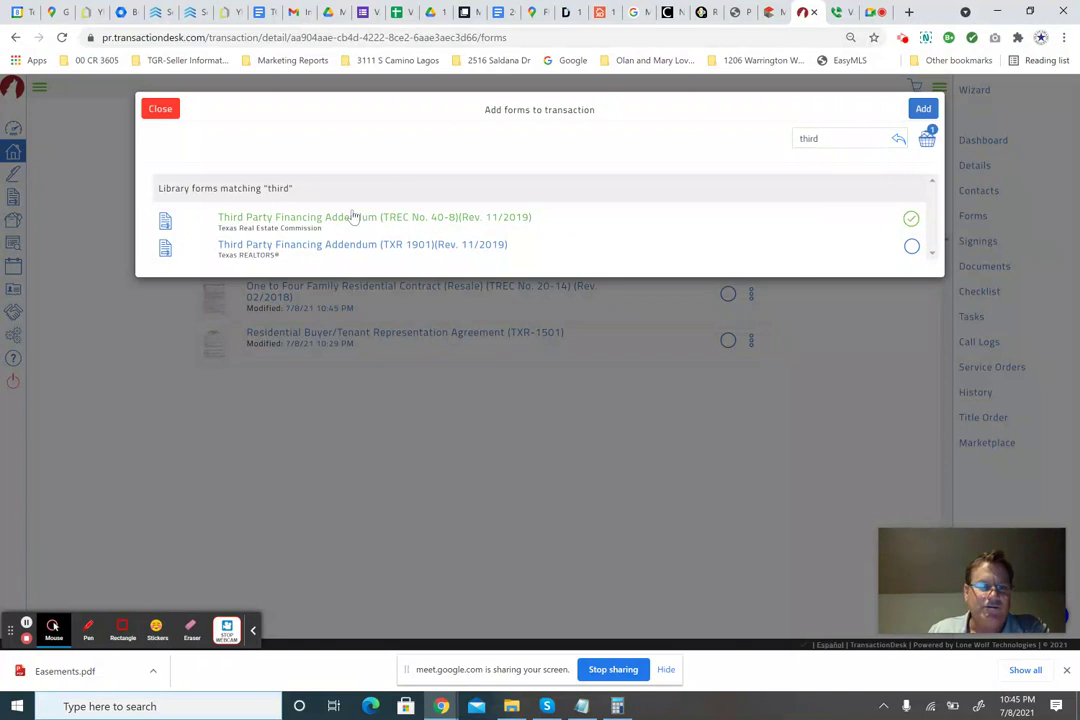
click(923, 109)
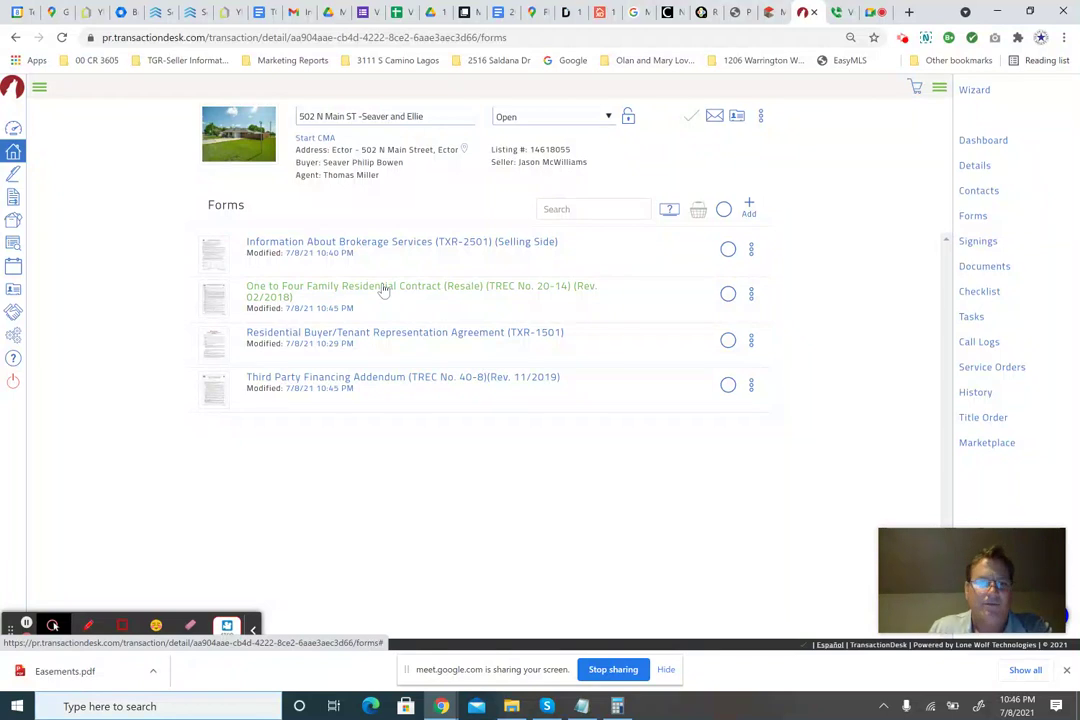
Reopen the resale contract and scroll down to the escrow agent field in paragraph 5.
click(384, 291)
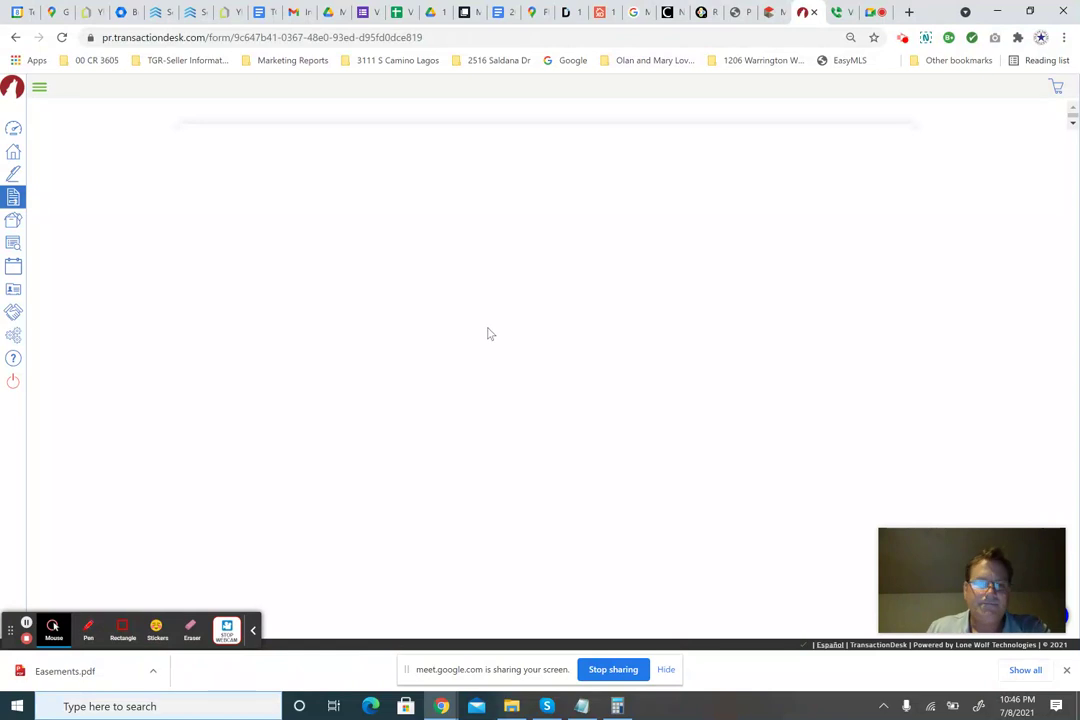
scroll(490, 333, down, 6)
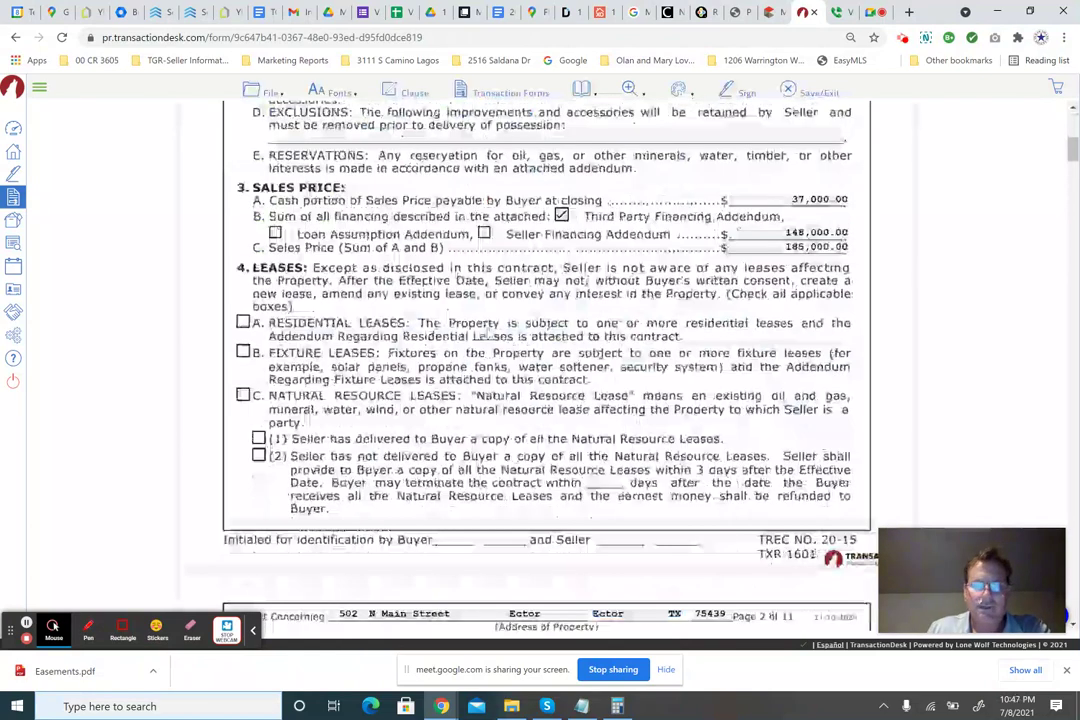
scroll(480, 322, up, 2)
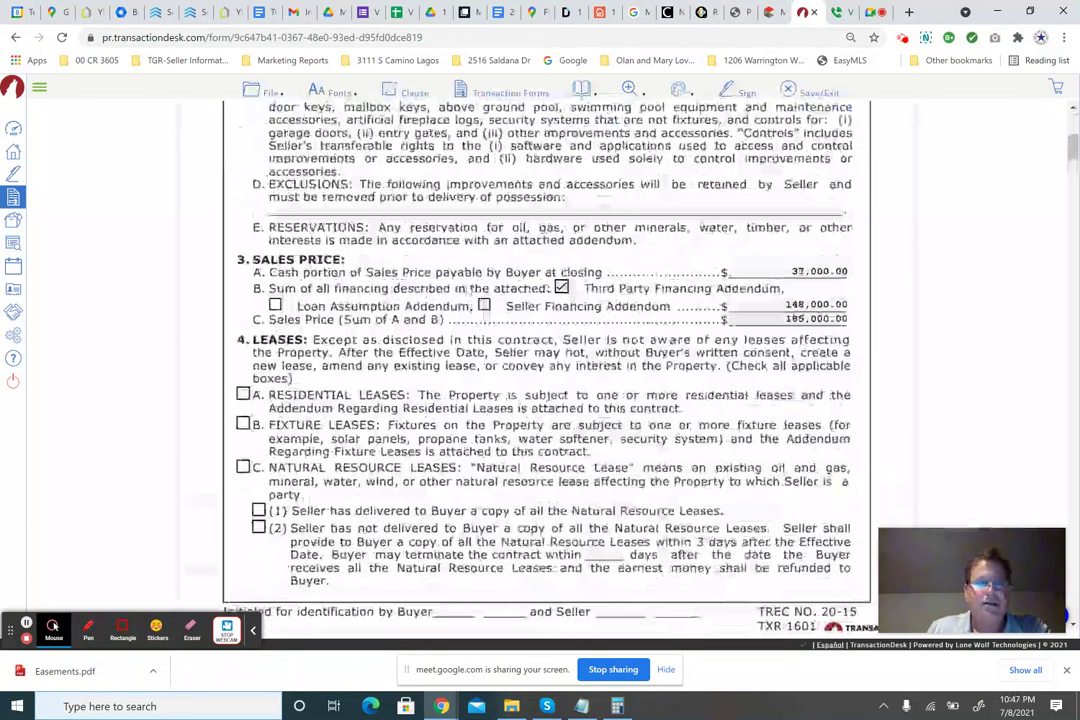
scroll(395, 339, down, 1)
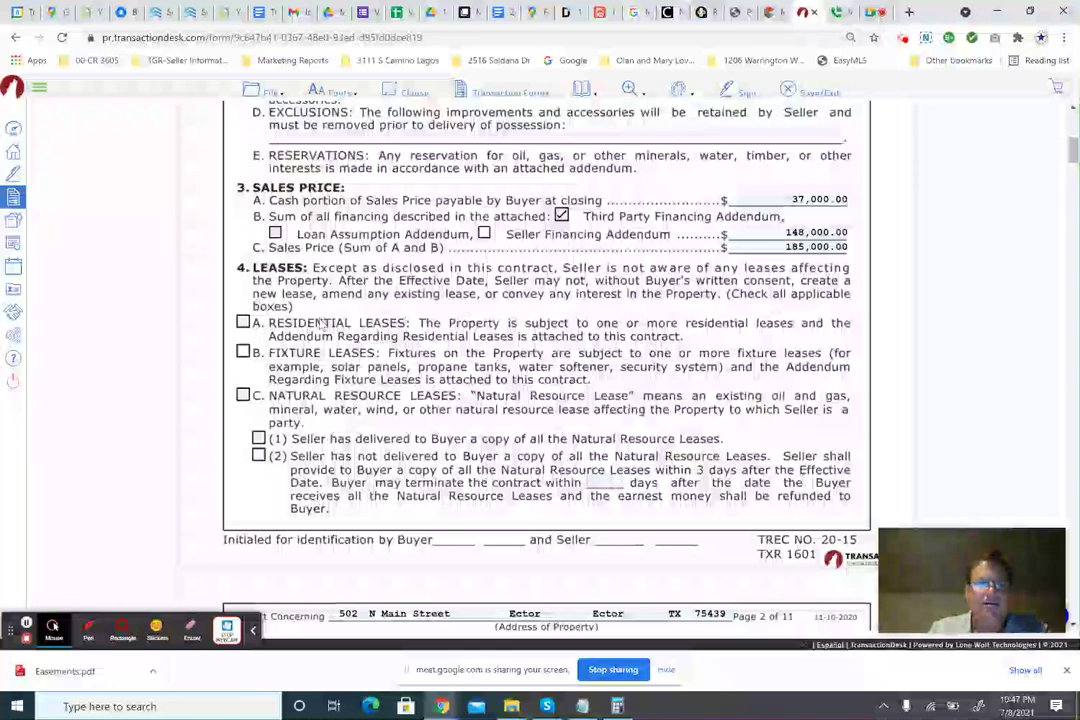
scroll(322, 322, down, 1)
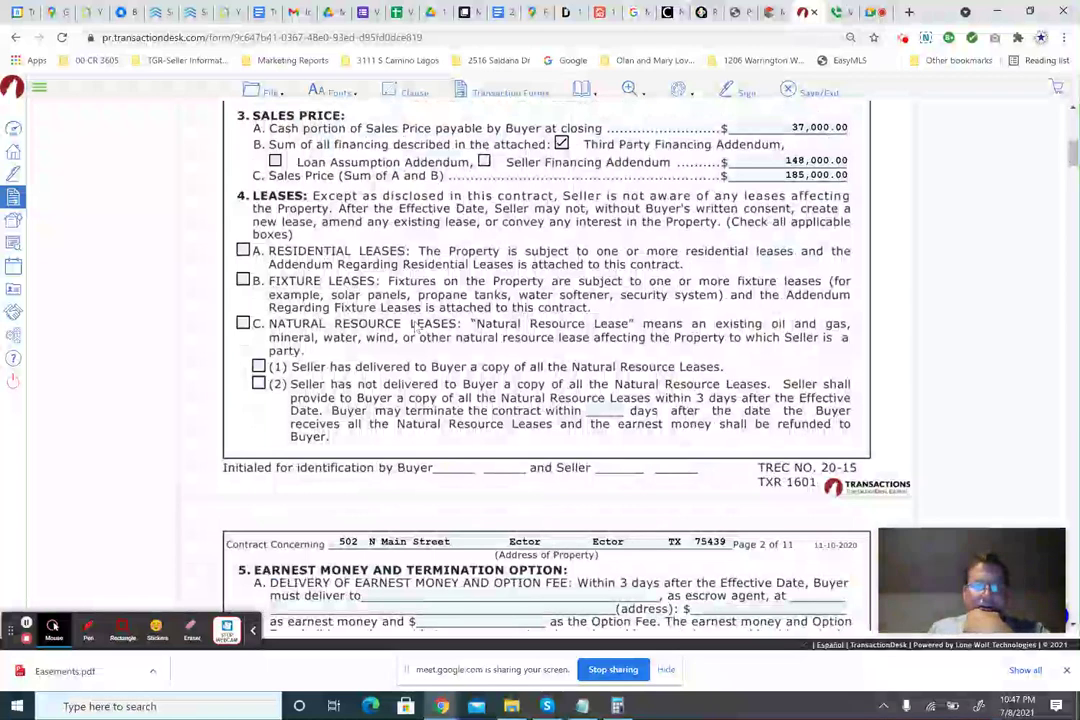
scroll(415, 328, down, 3)
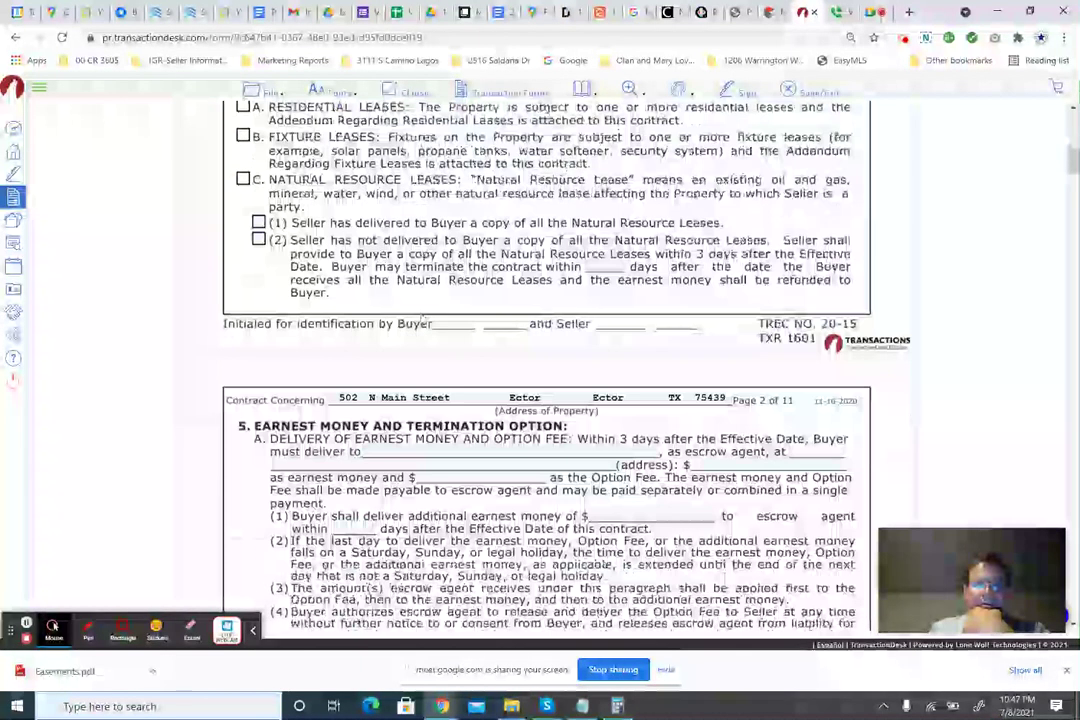
scroll(424, 319, down, 5)
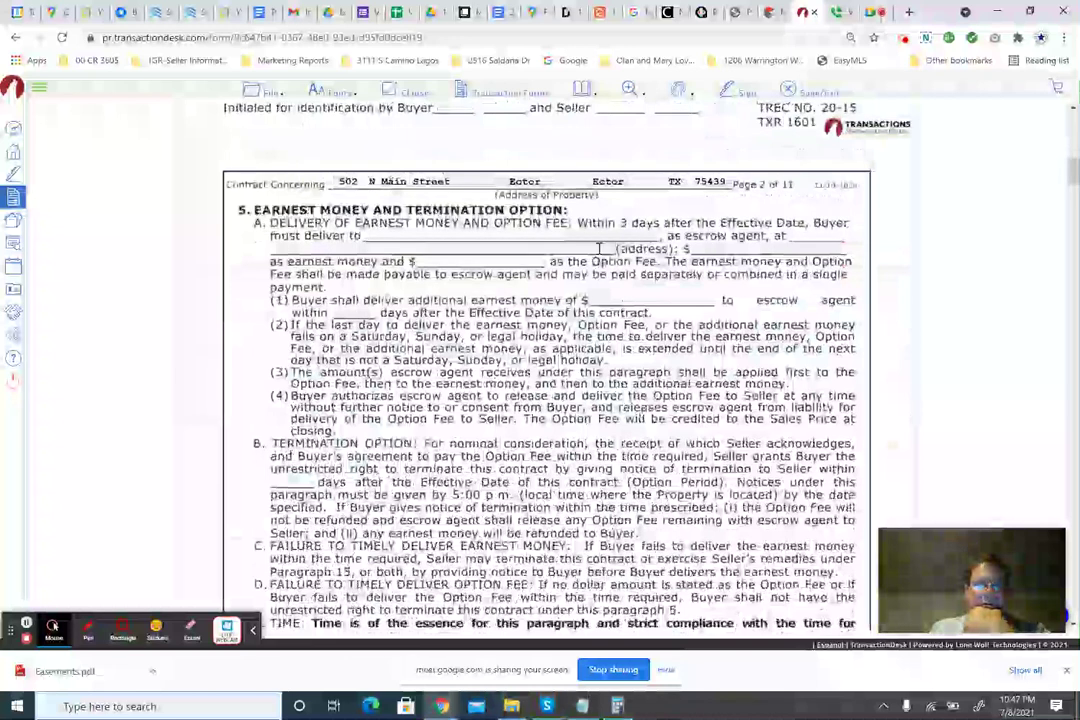
click(389, 236)
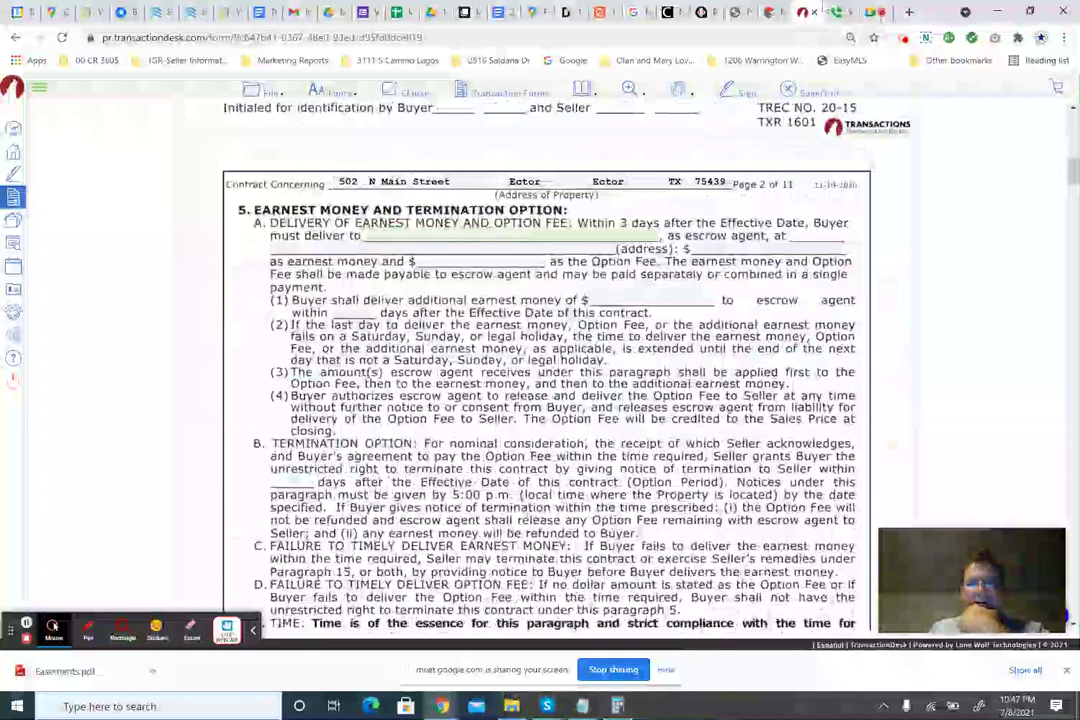
Return to the Fidelity National Title Flower Mound search results and copy the company name.
click(672, 12)
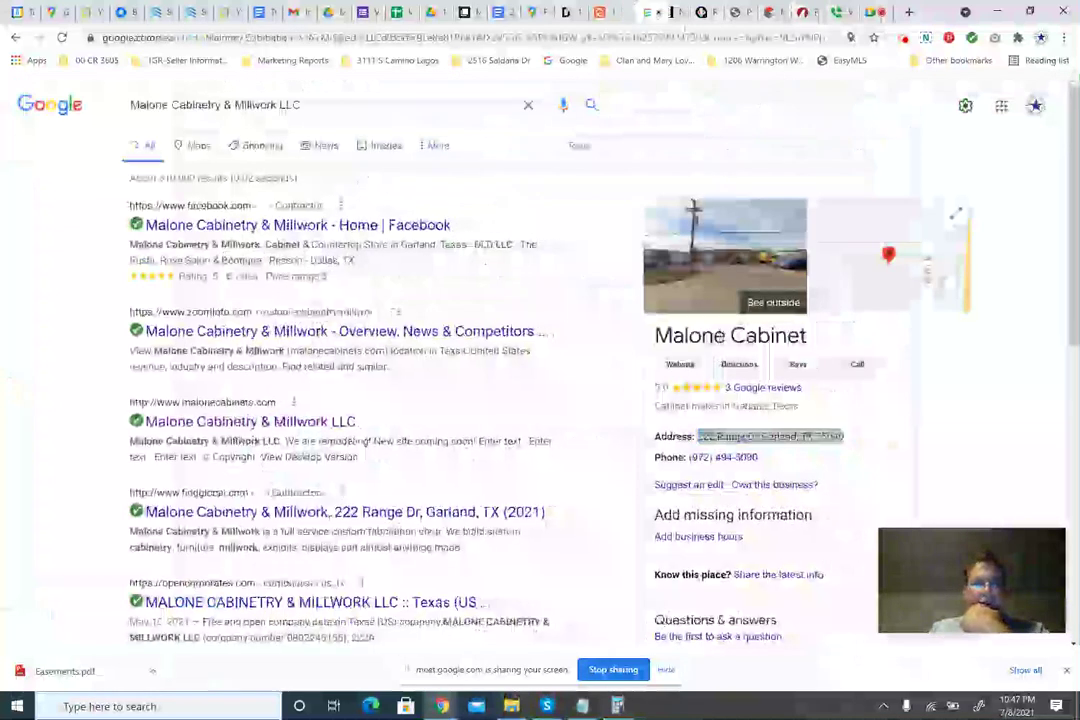
click(16, 37)
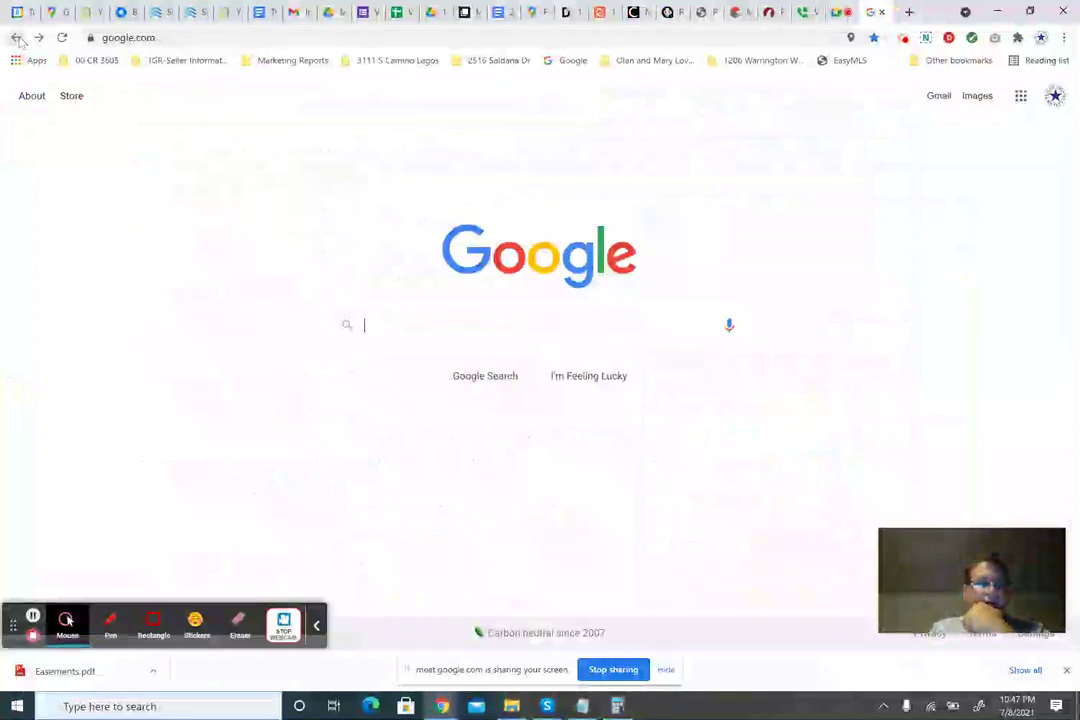
click(16, 37)
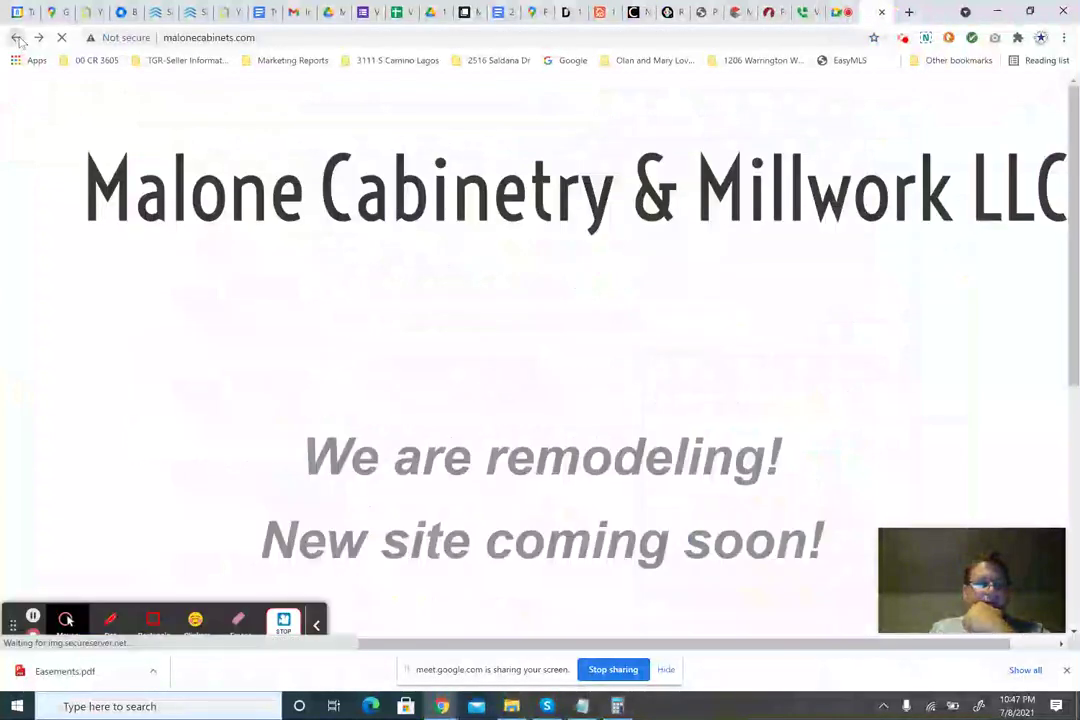
click(16, 37)
click(16, 37)
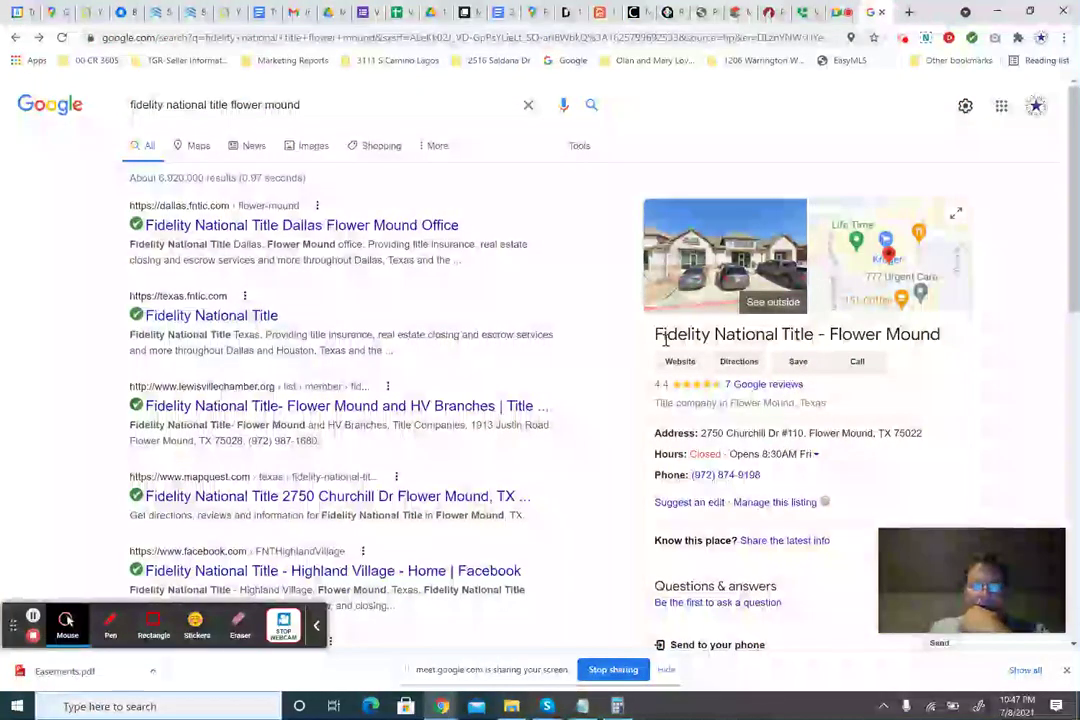
mouse_move(655, 337)
mouse_down()
mouse_move(813, 345)
mouse_move(657, 337)
mouse_up()
key(ctrl+c)
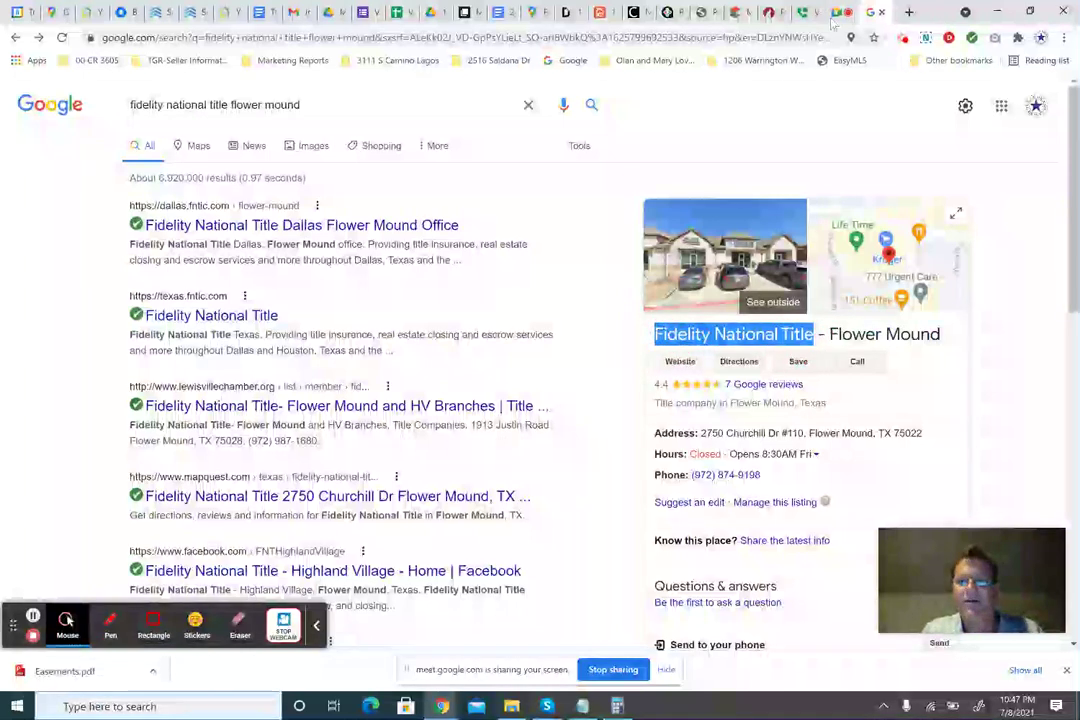
click(772, 12)
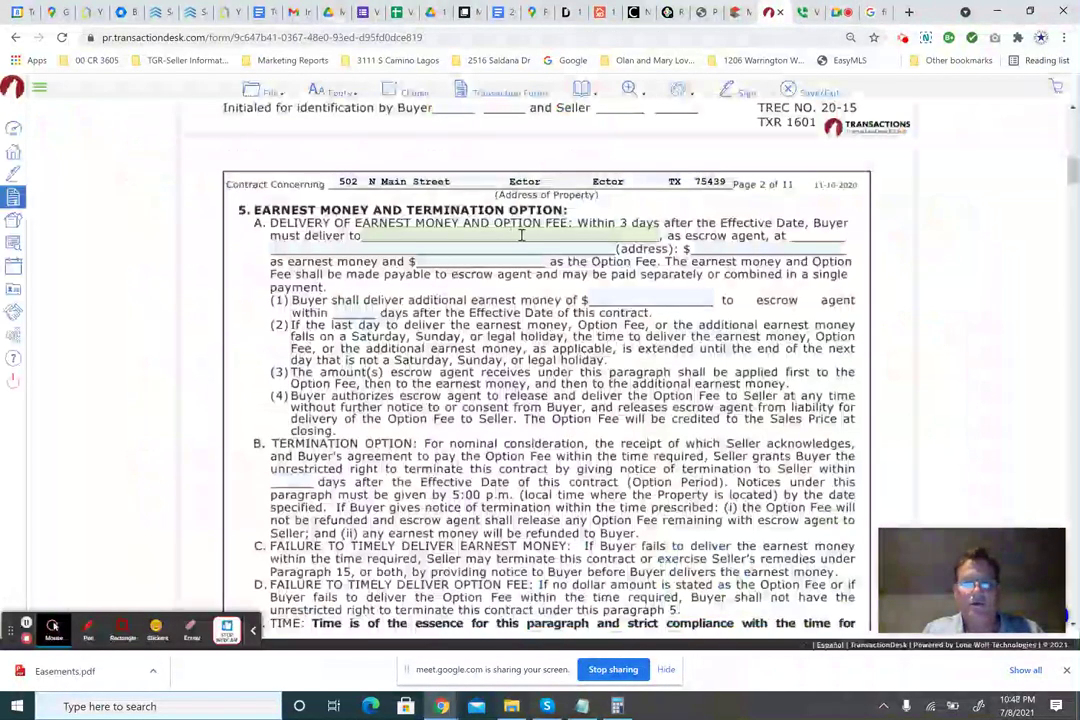
Paste Fidelity National Title as escrow agent and paste the street address 2750 Churchill Dr #110.
click(509, 236)
key(ctrl+v)
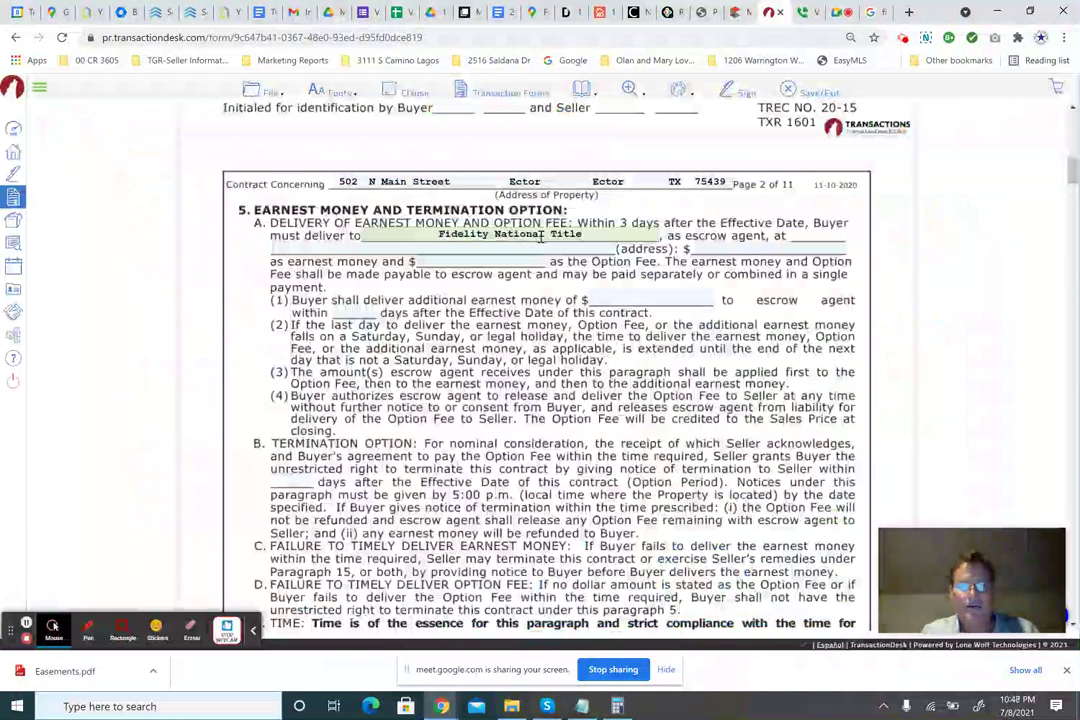
click(342, 250)
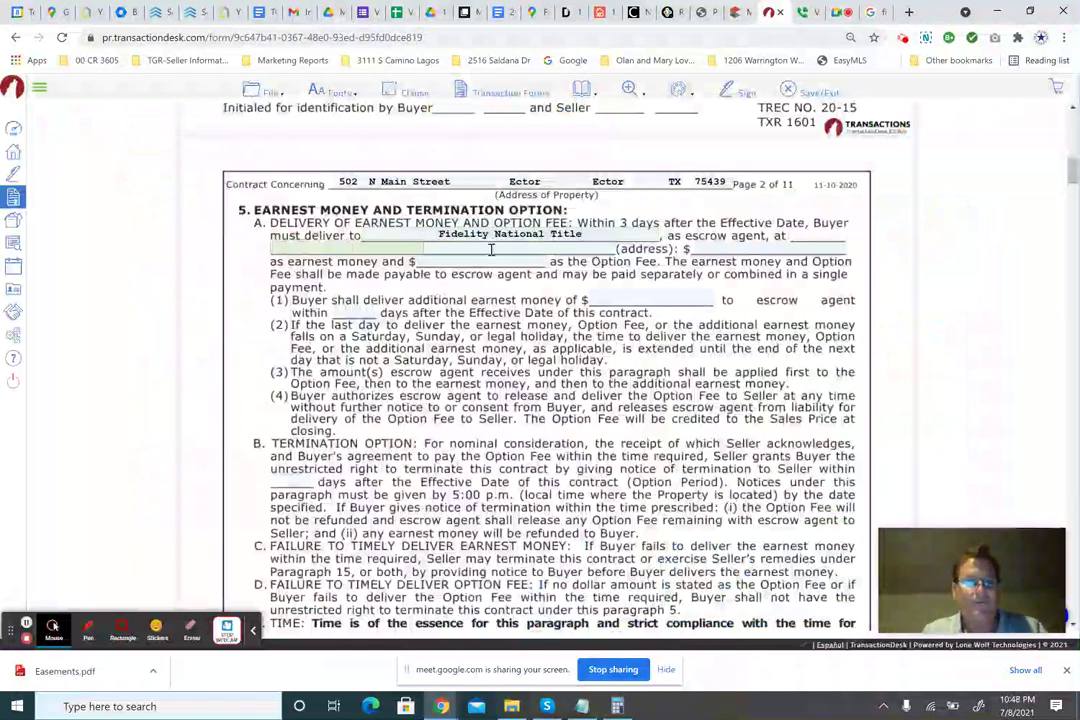
click(872, 12)
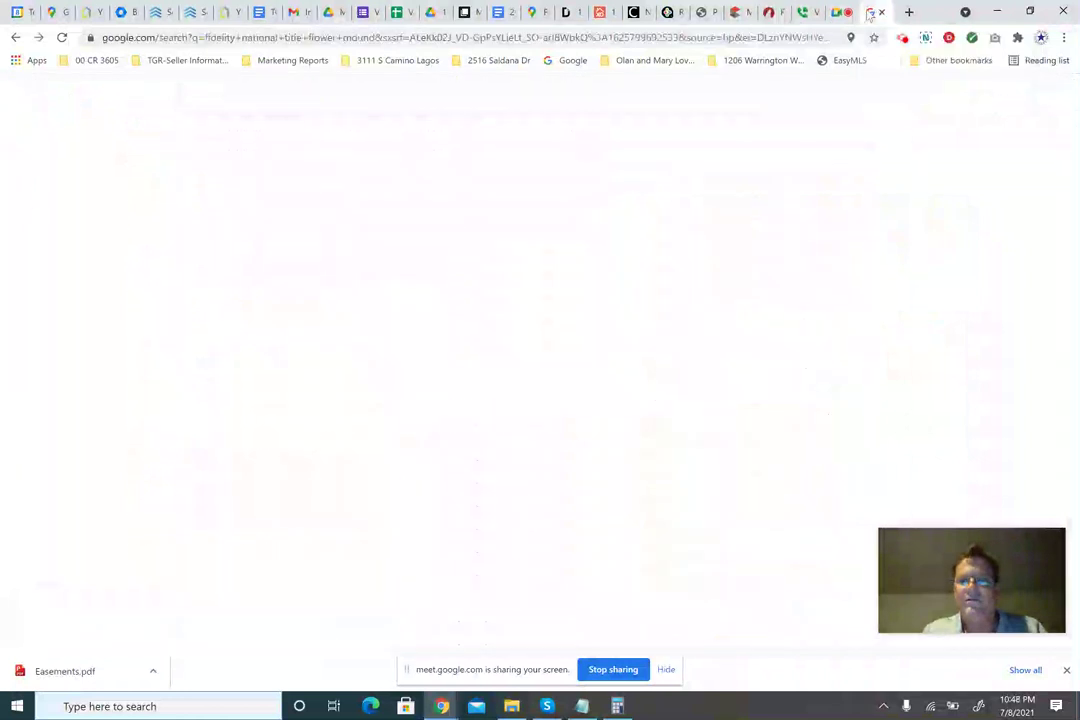
drag(702, 435, 808, 433)
key(ctrl+c)
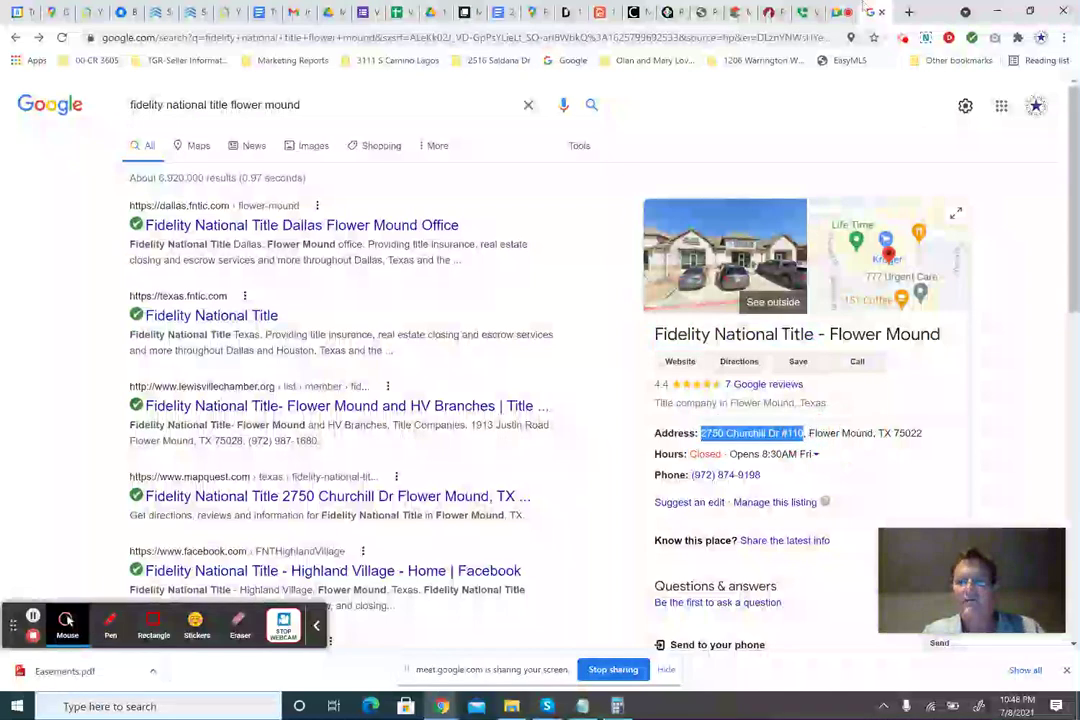
click(775, 12)
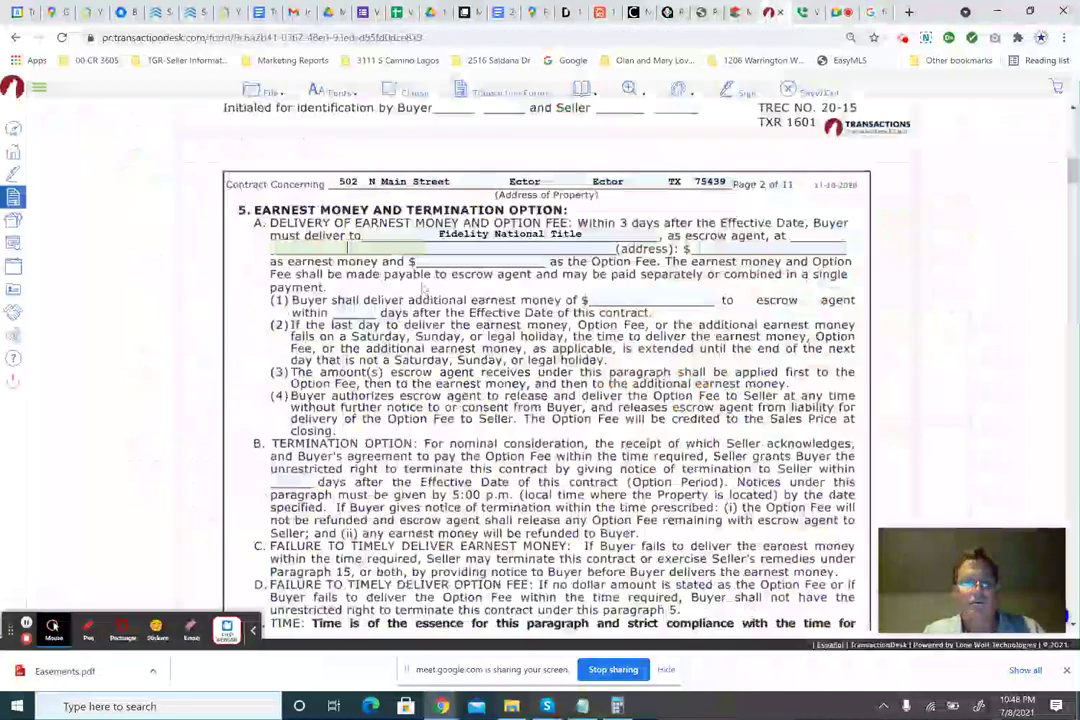
key(ctrl+v)
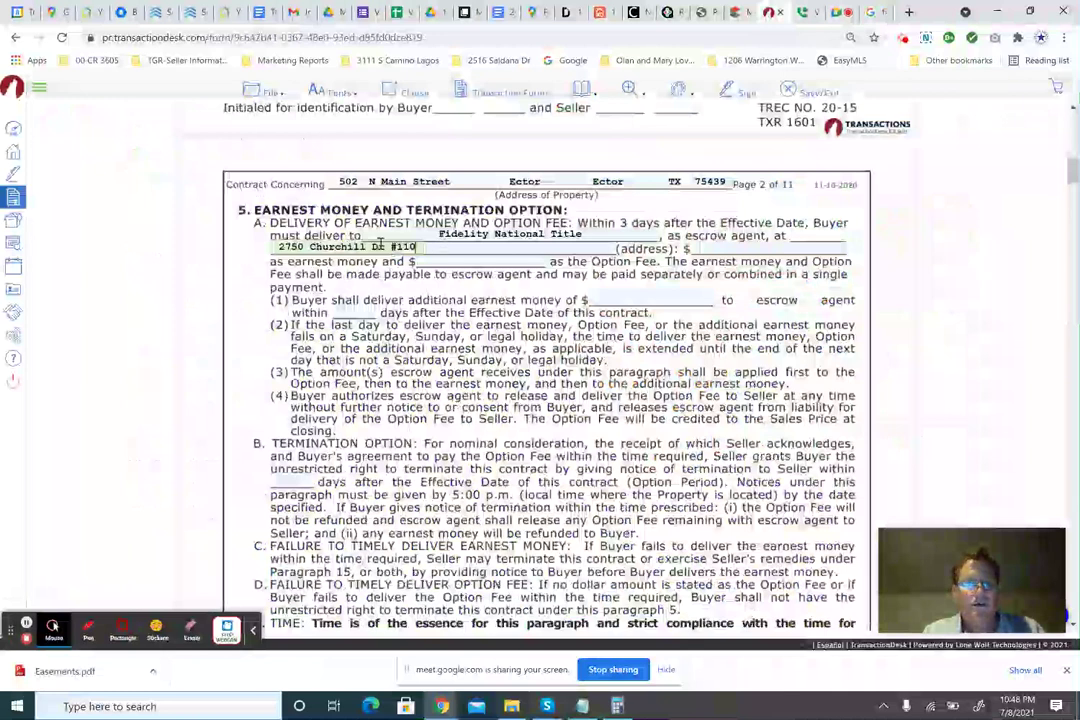
click(460, 247)
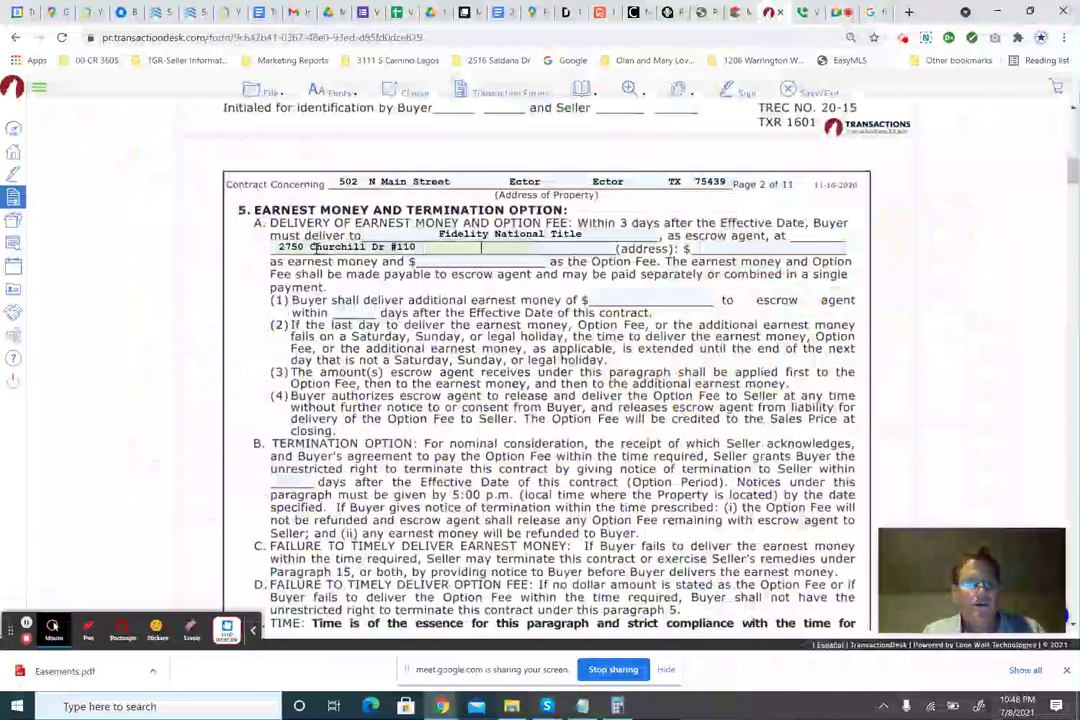
drag(310, 247, 415, 247)
key(ctrl+c)
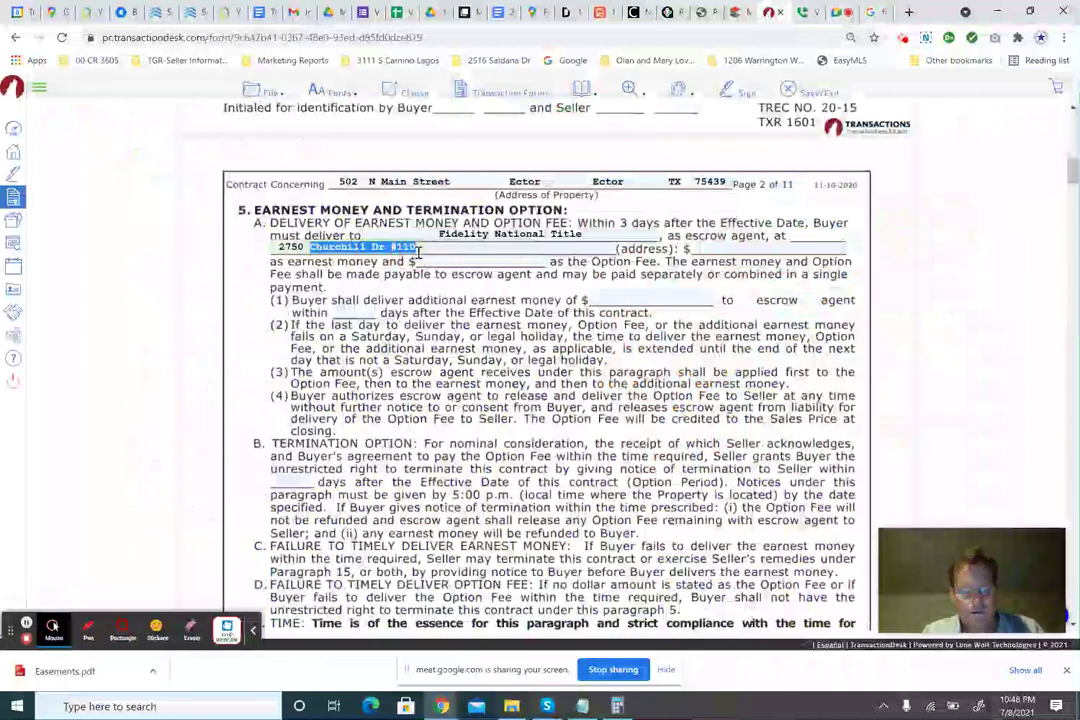
key(BackSpace)
key(ctrl+v)
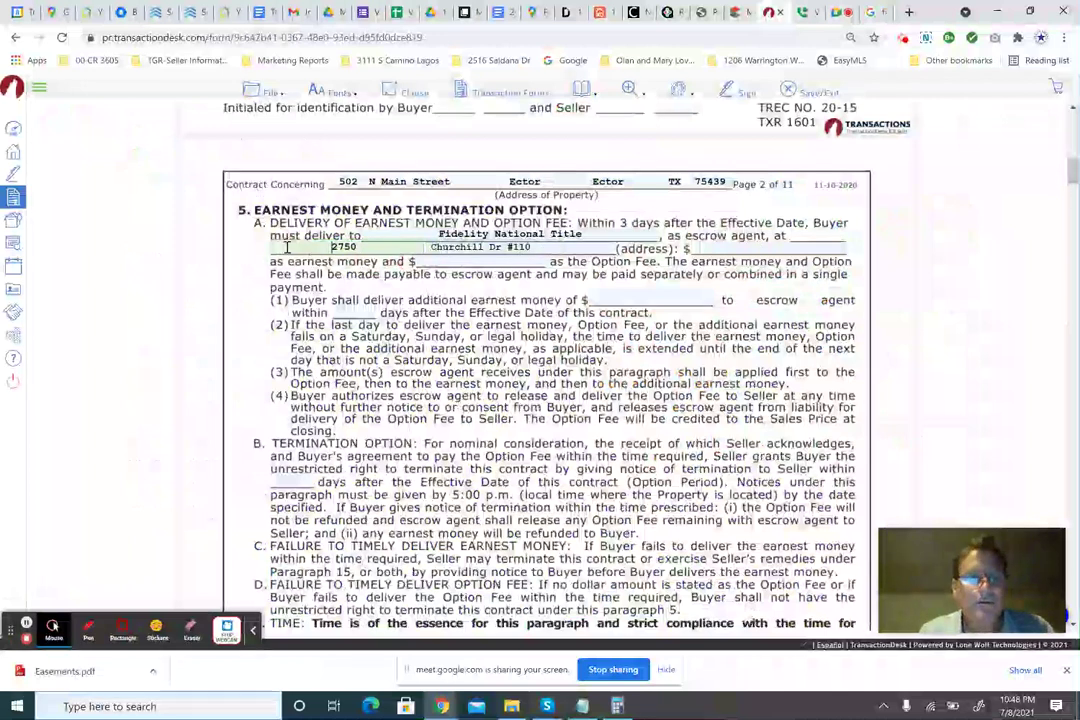
click(362, 247)
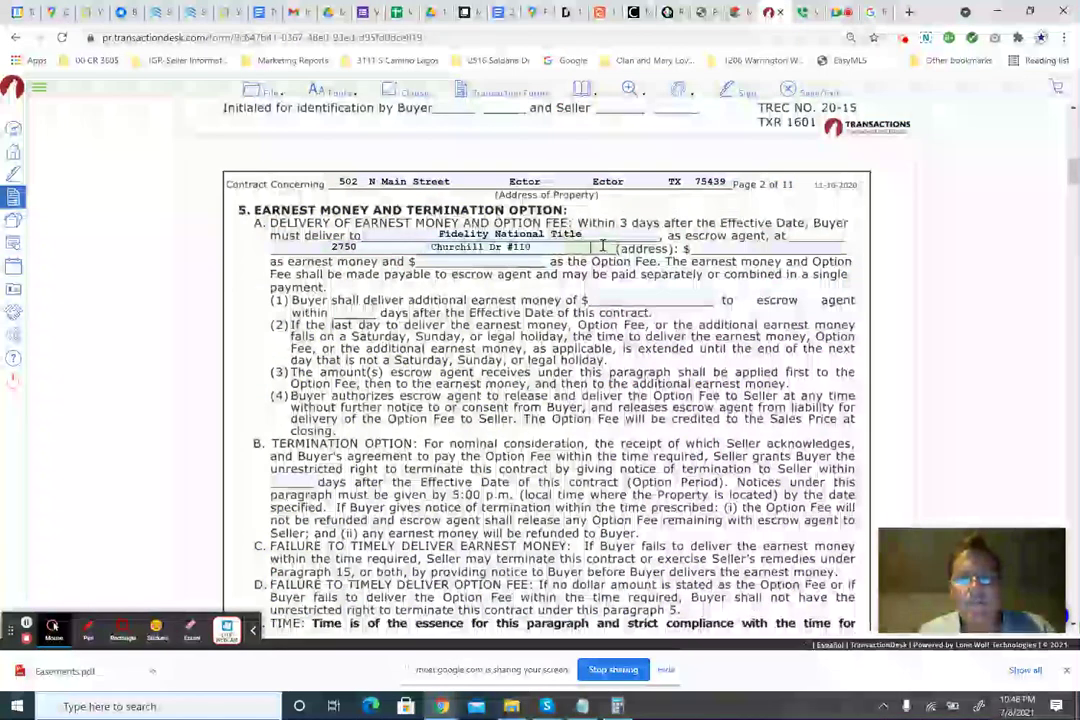
click(440, 247)
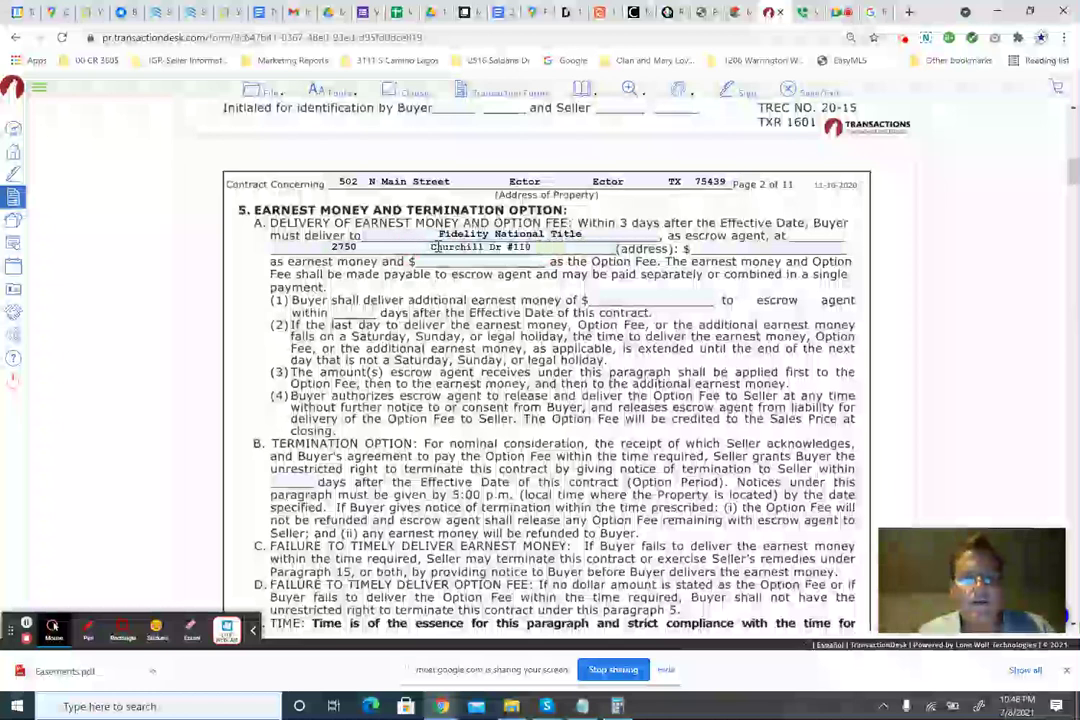
drag(432, 247, 505, 248)
key(BackSpace)
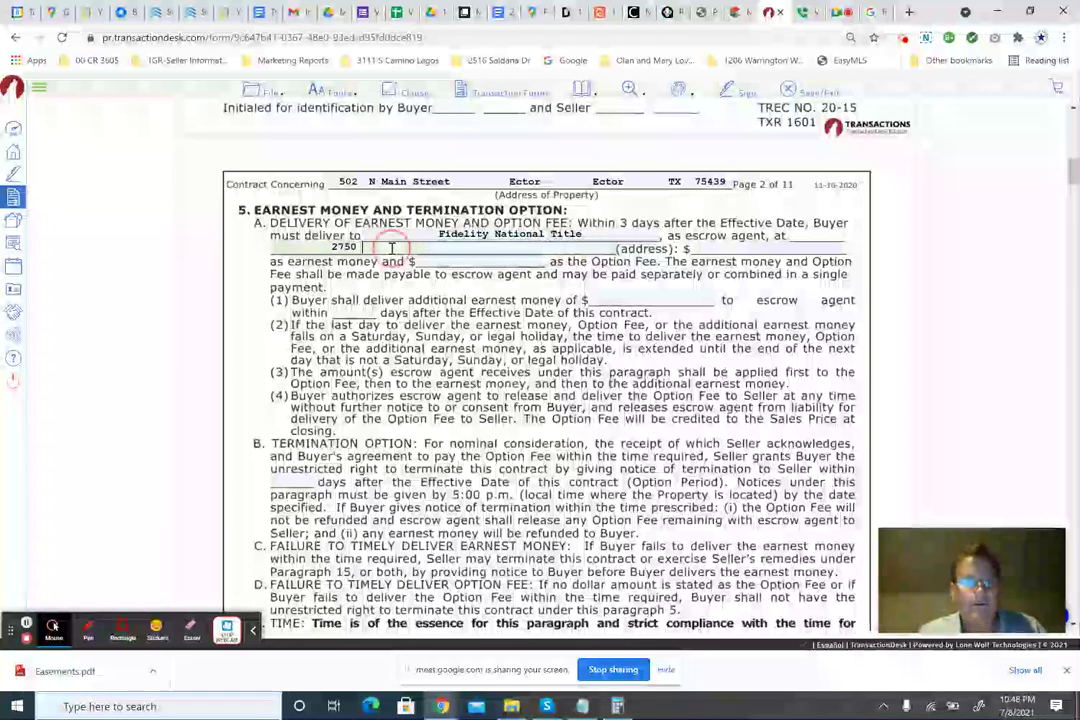
key(ctrl+z)
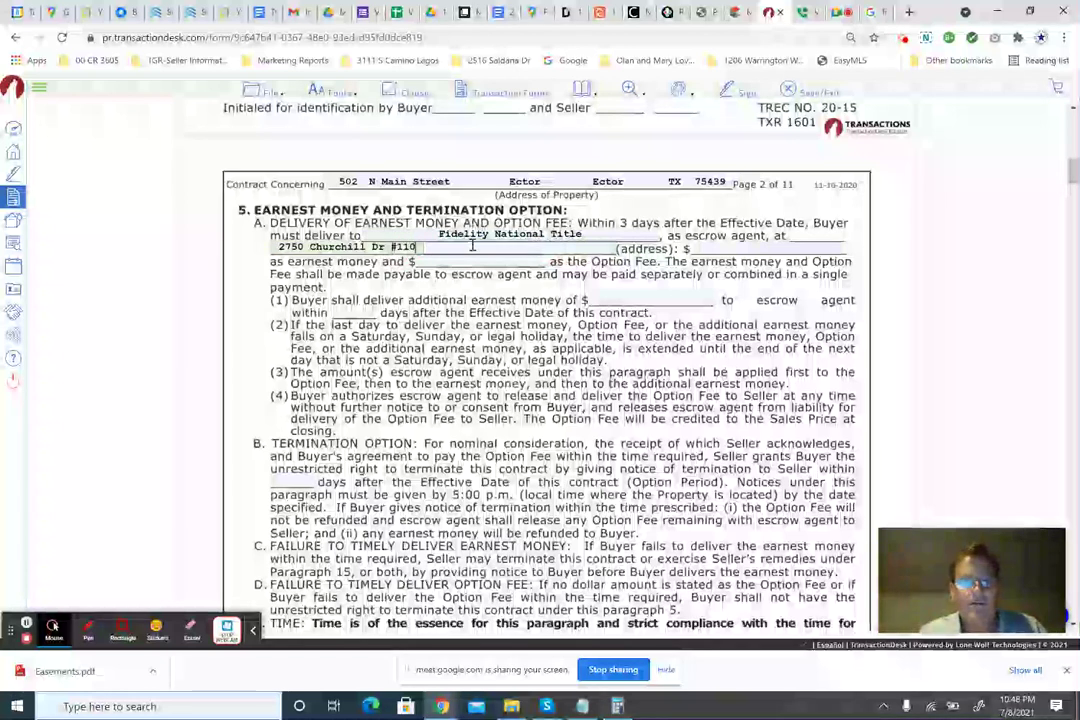
Complete the escrow address with Flower Mound, TX 75022 and check it against the search results.
click(472, 247)
text(Flow)
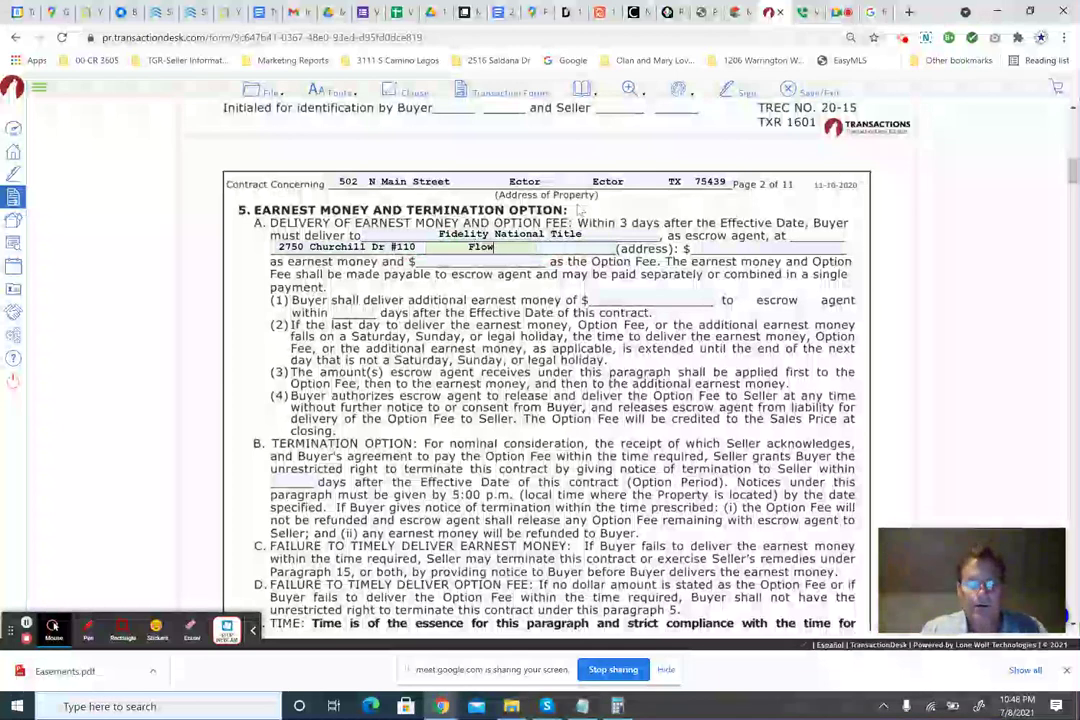
text(er Moun)
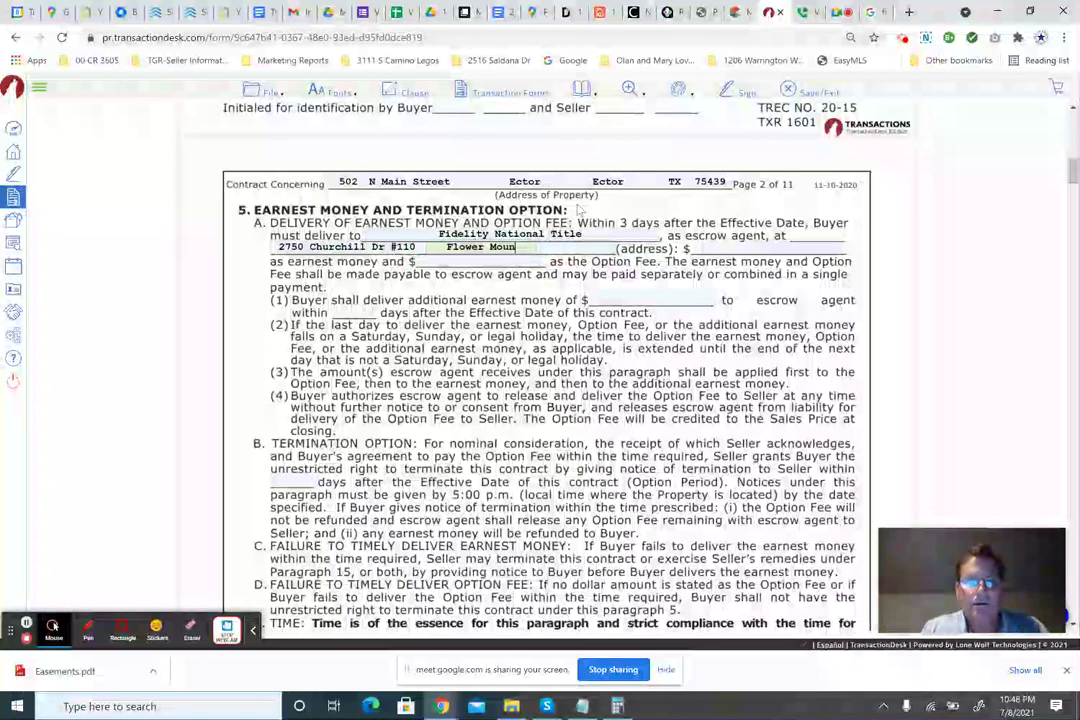
text(d    TX)
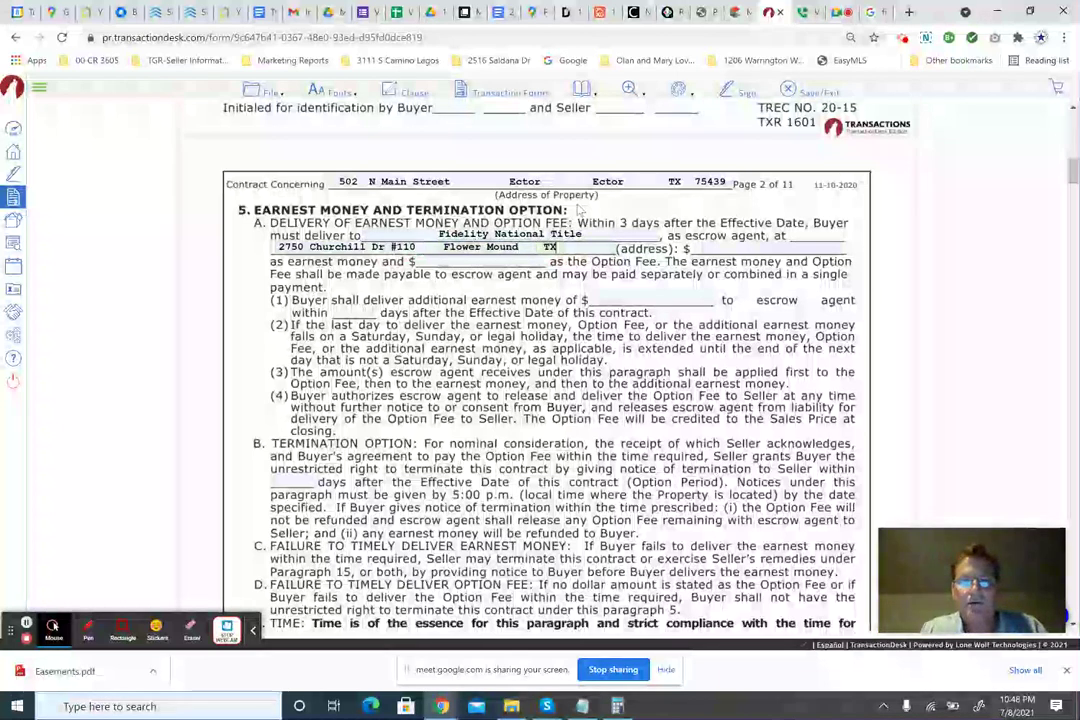
key(Tab)
text(TX    7502)
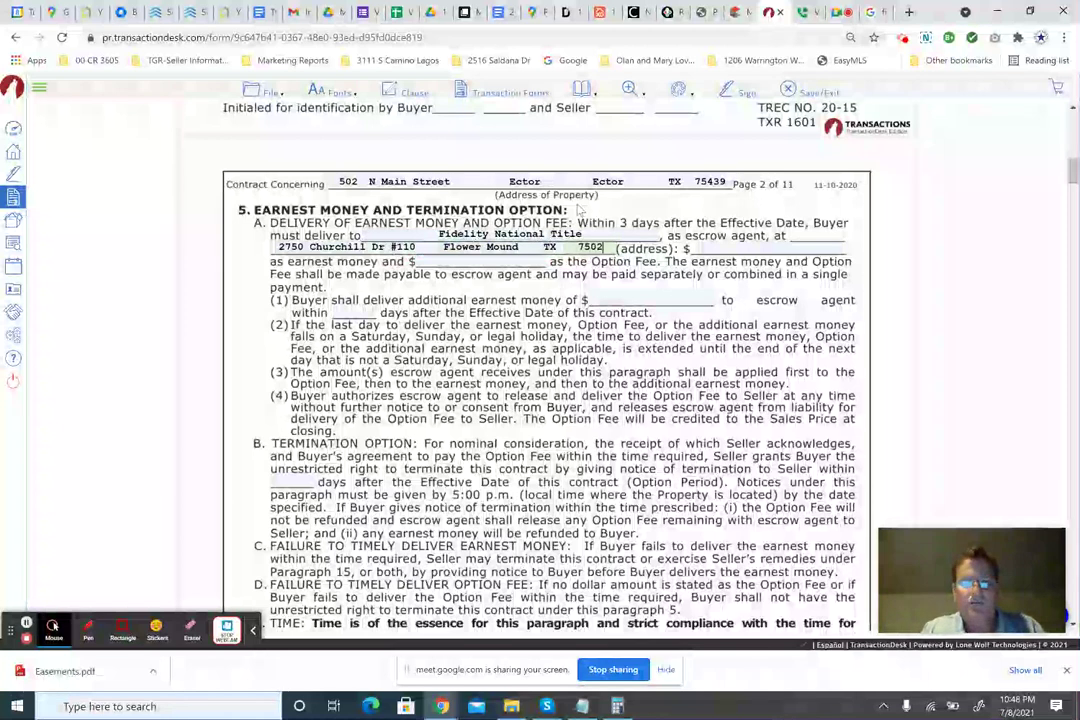
text(2)
key(Tab)
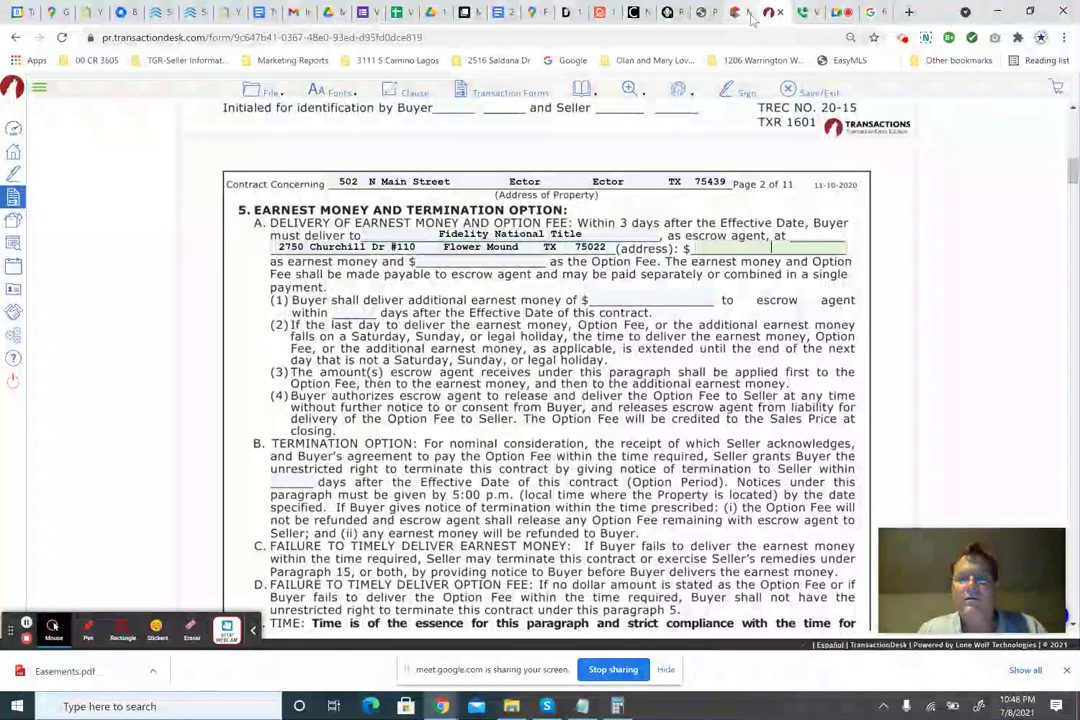
click(873, 12)
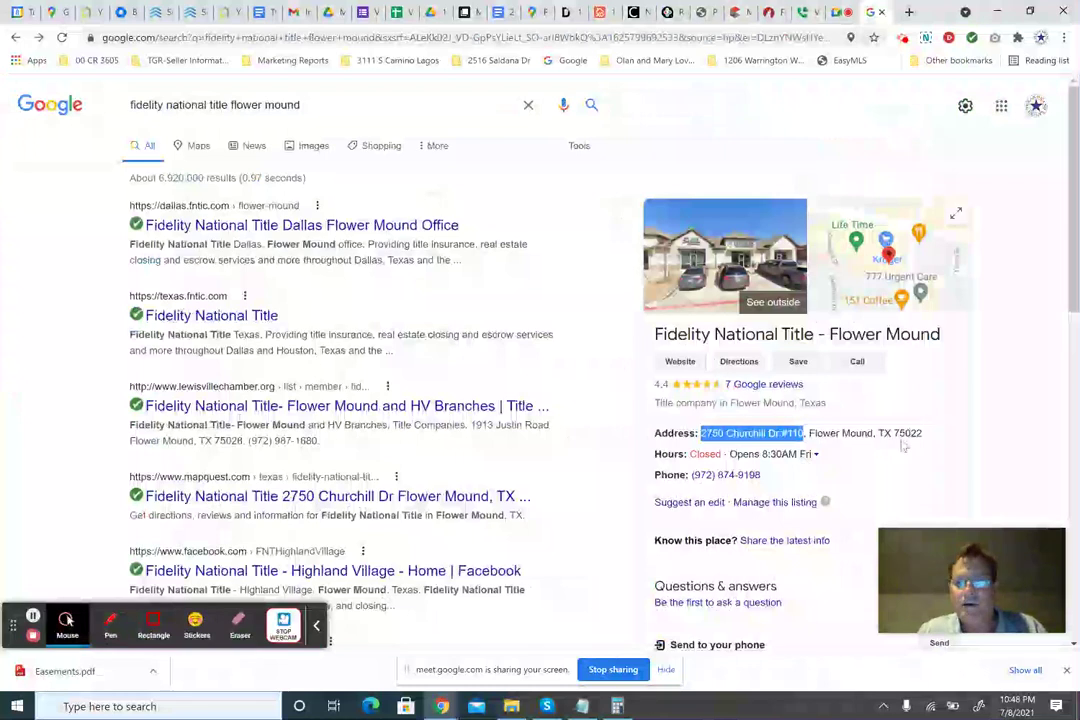
click(768, 12)
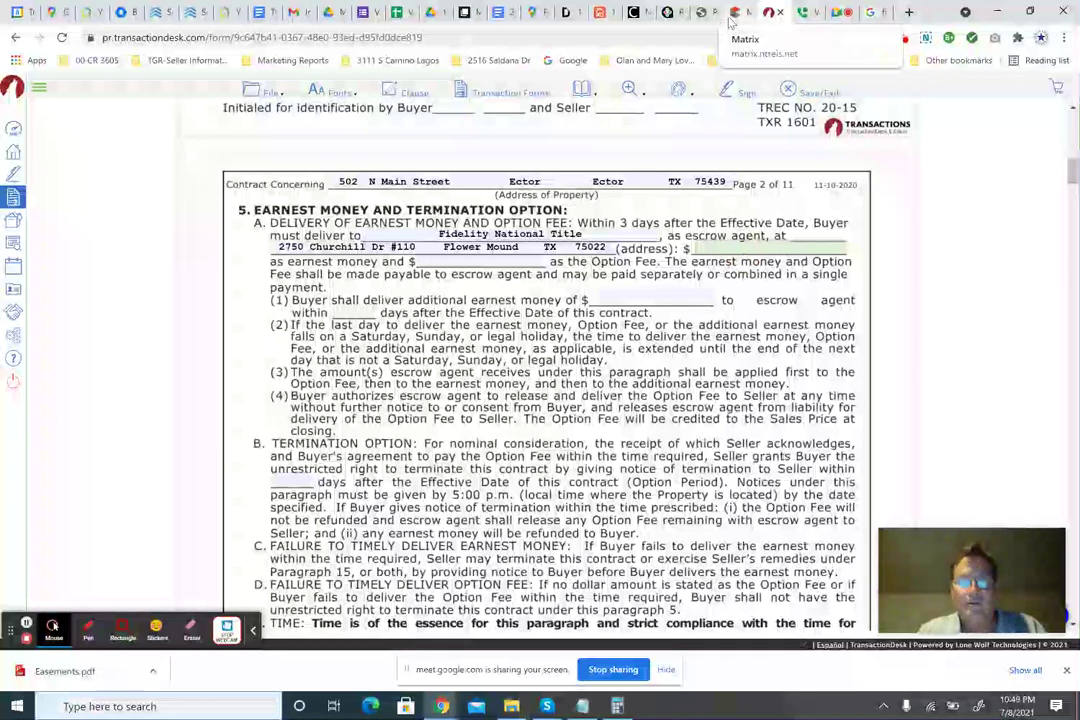
Enter $1,850 earnest money and a $100.00 Option Fee in paragraph 5A.
text(1,850)
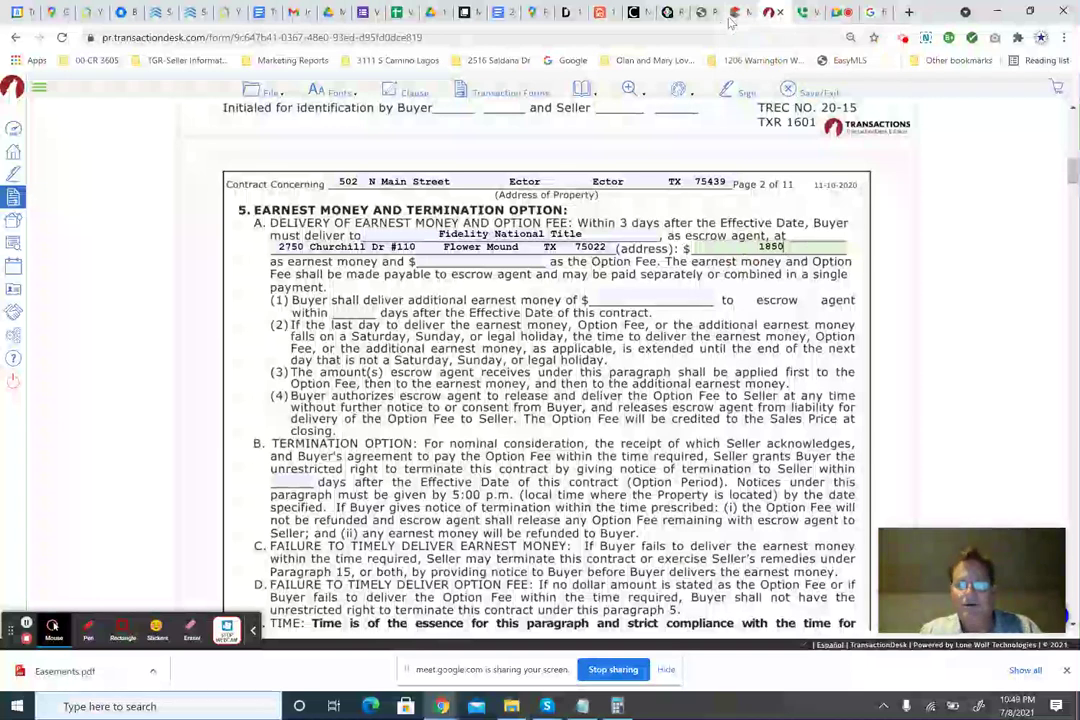
key(Tab)
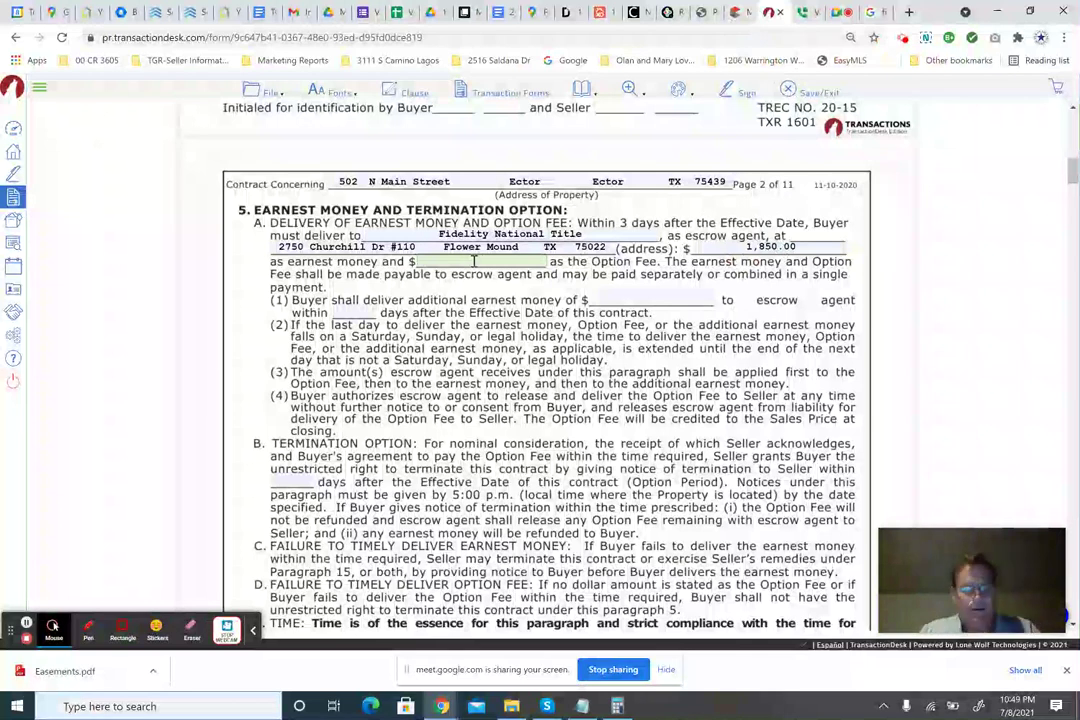
click(474, 260)
text(100.00)
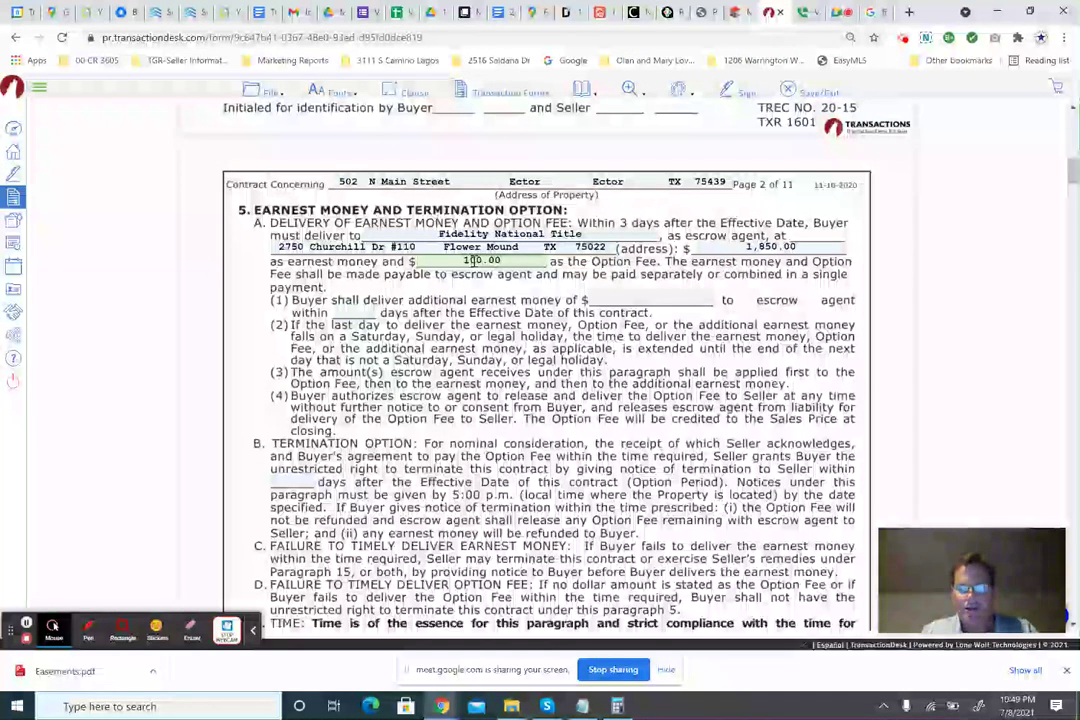
key(Tab)
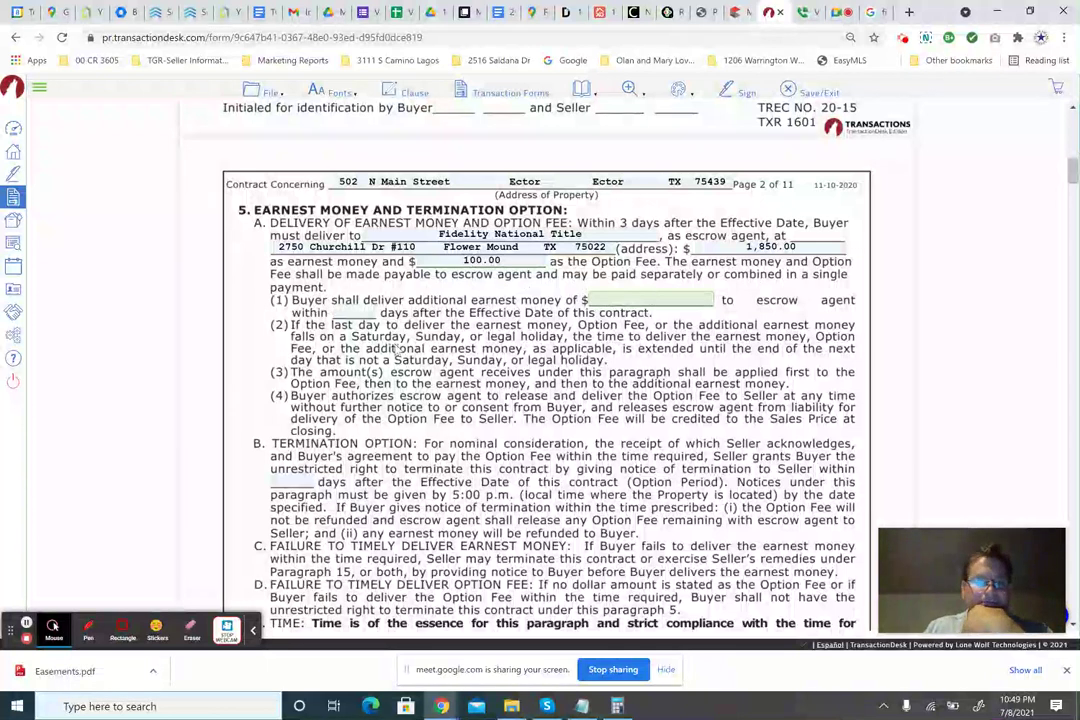
Enter 10 days in the option period blank.
scroll(397, 347, down, 3)
scroll(565, 288, up, 1)
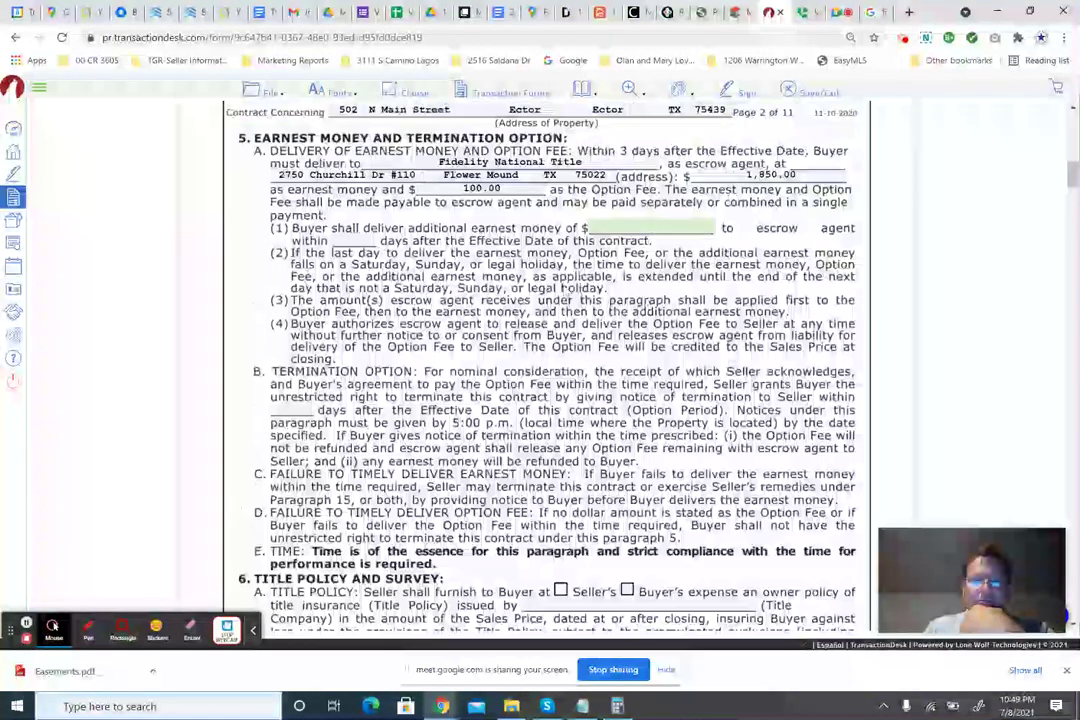
click(295, 408)
text(10)
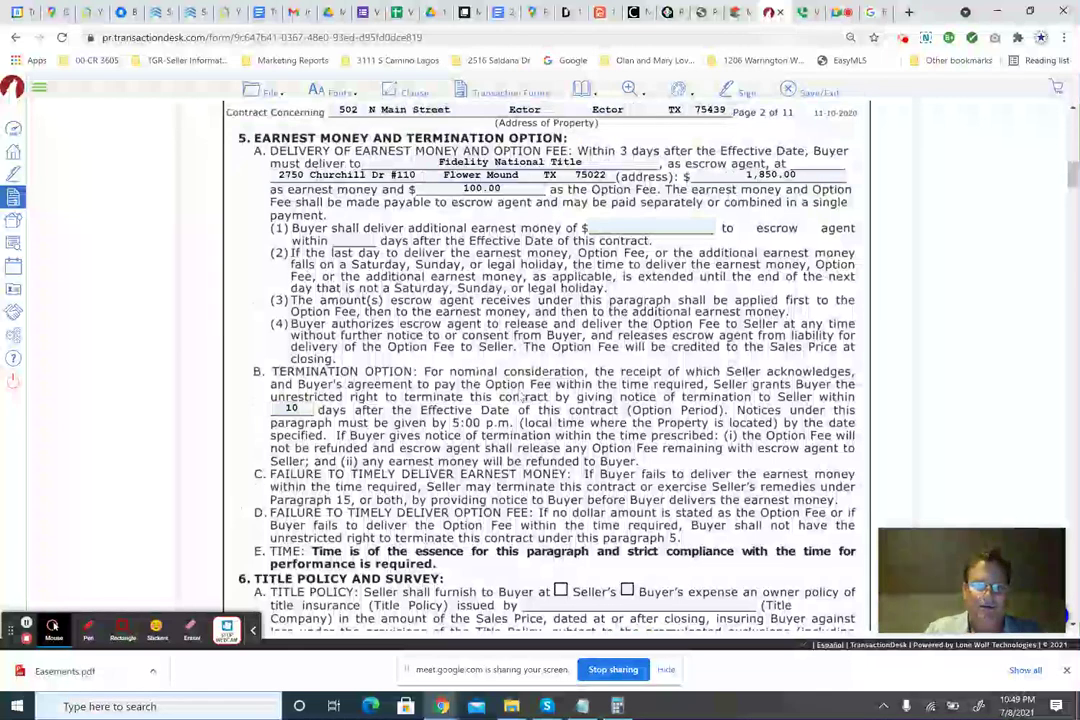
Make the owner's title policy Seller-paid and issued by Fidelity National Title, copied from the escrow agent.
scroll(460, 311, down, 5)
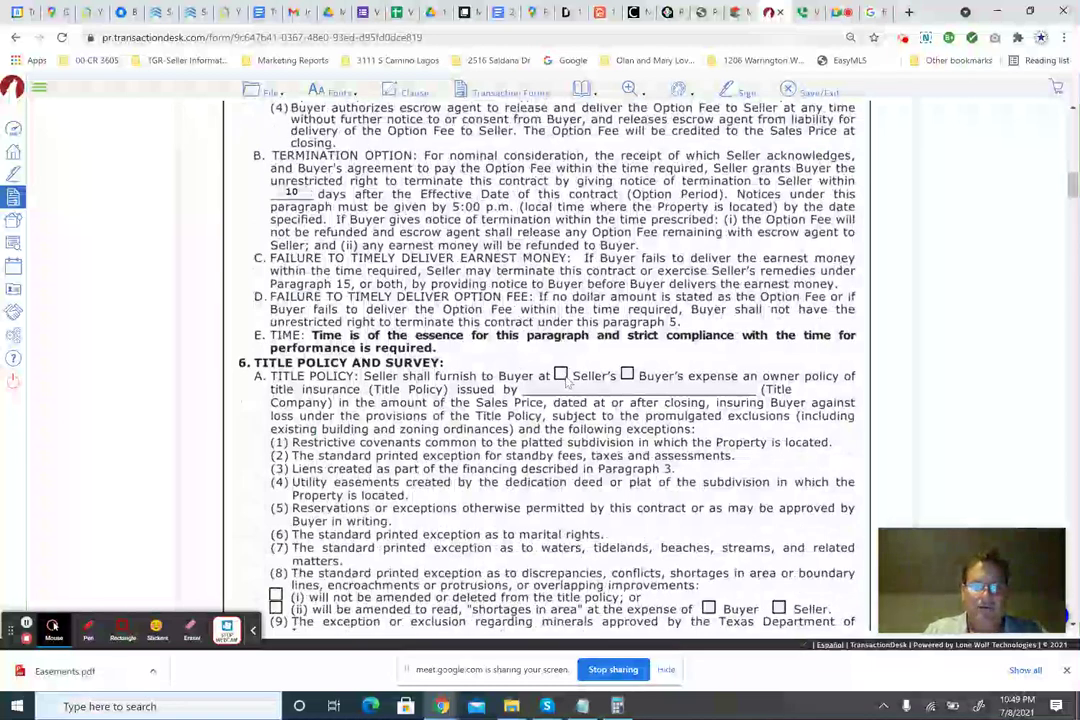
click(561, 375)
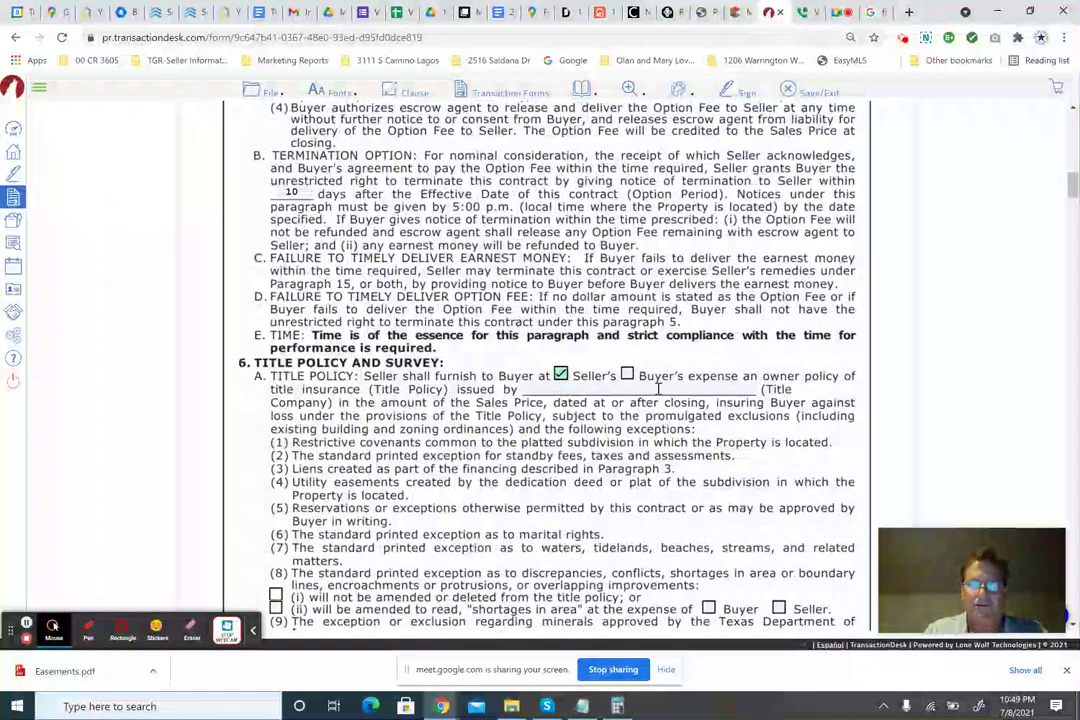
scroll(340, 320, down, 1)
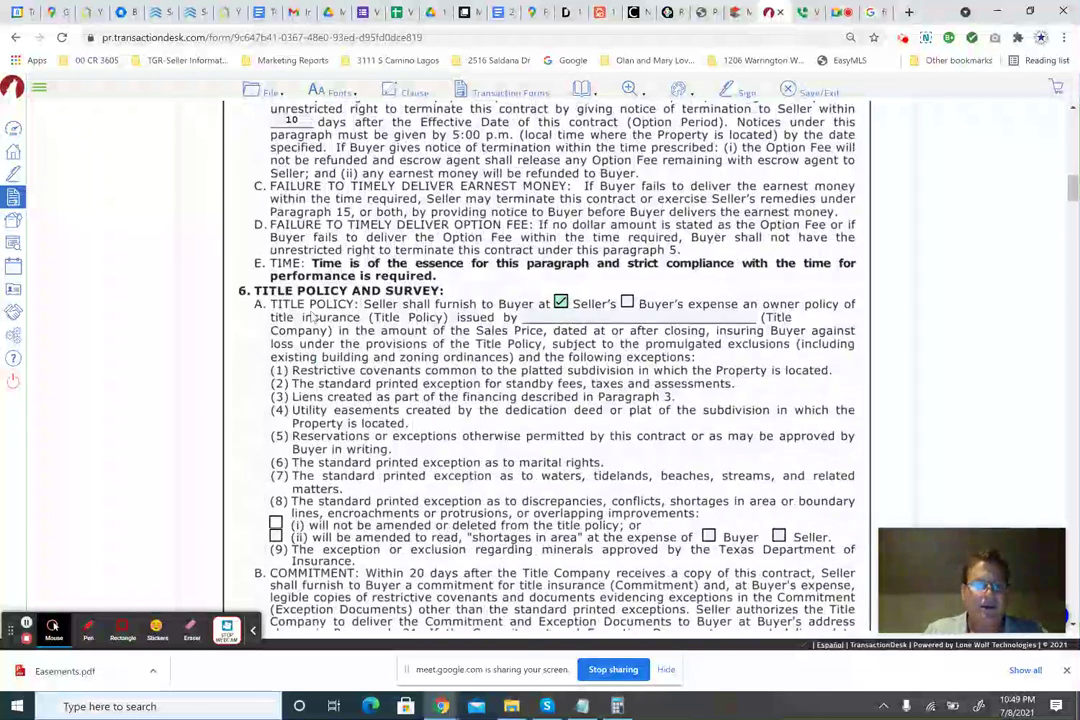
scroll(511, 300, up, 5)
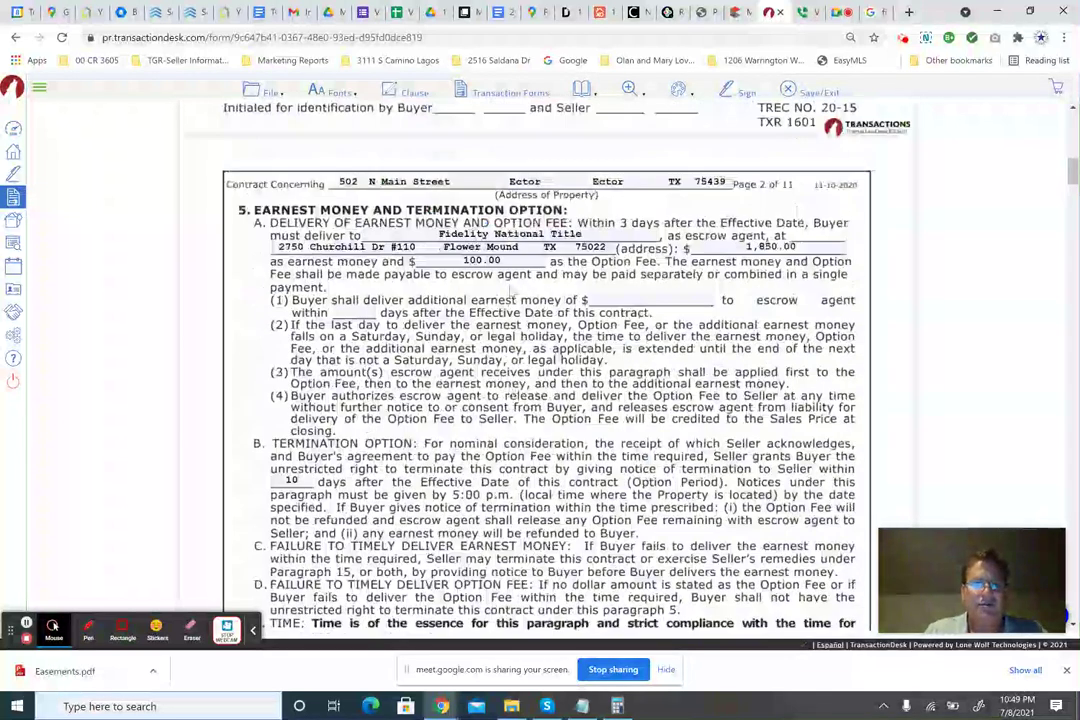
double_click(483, 236)
click(483, 236)
key(ctrl+c)
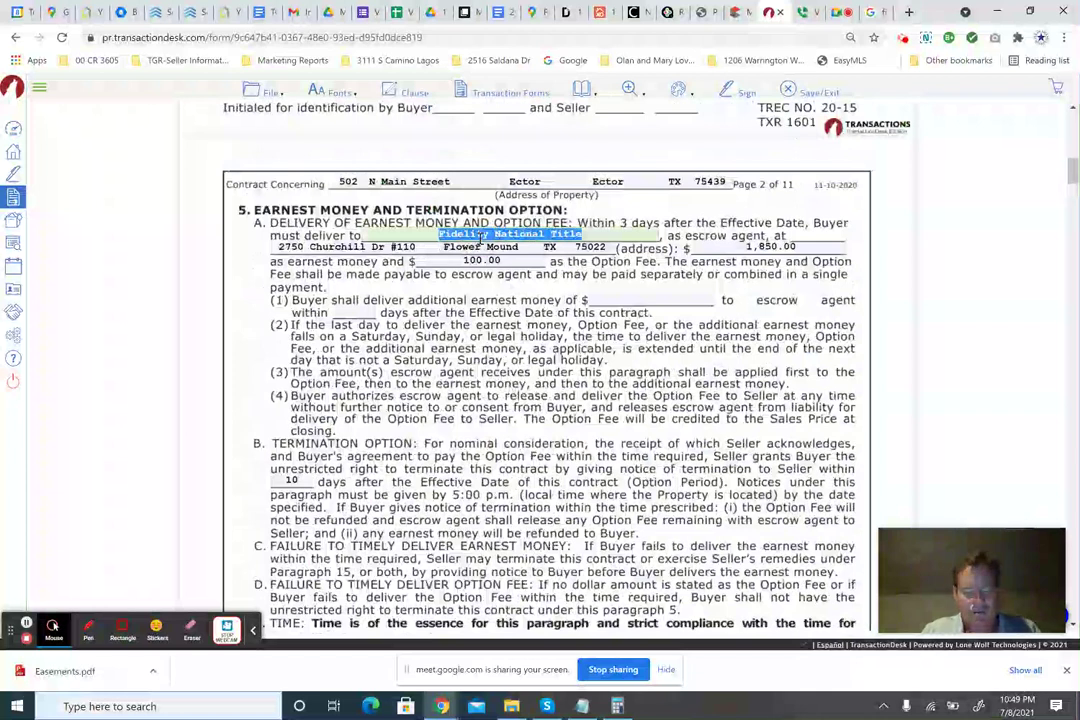
scroll(483, 236, down, 4)
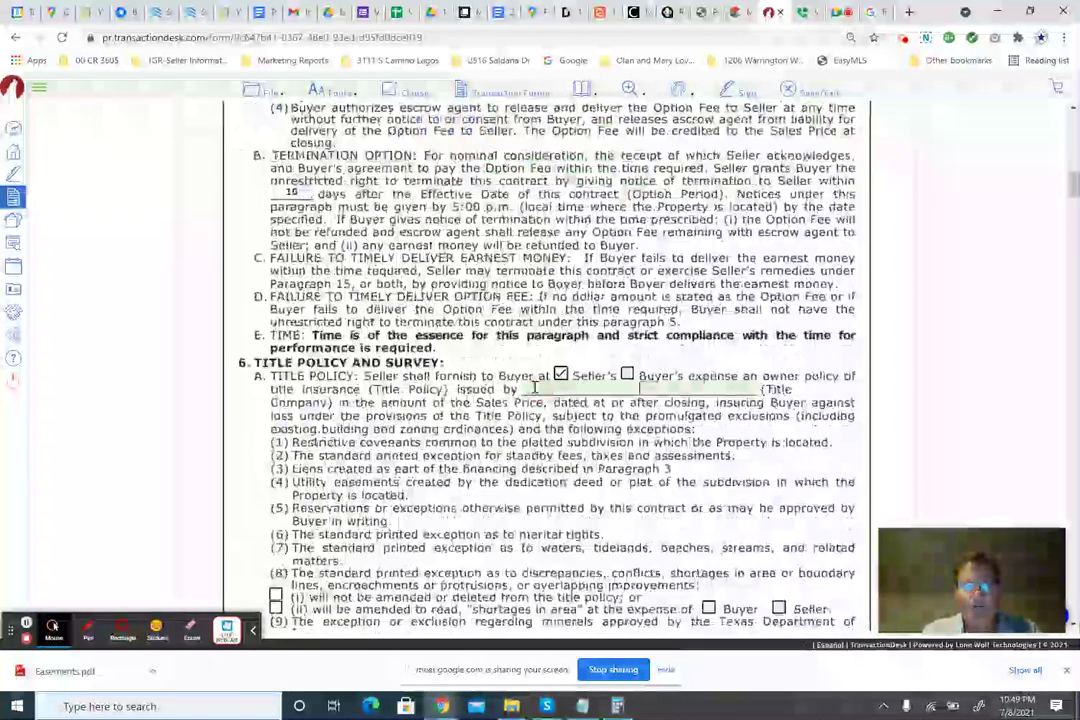
click(535, 387)
key(ctrl+v)
Check exception (i) in 6A(8), leaving the shortages exception not amended.
scroll(535, 387, down, 3)
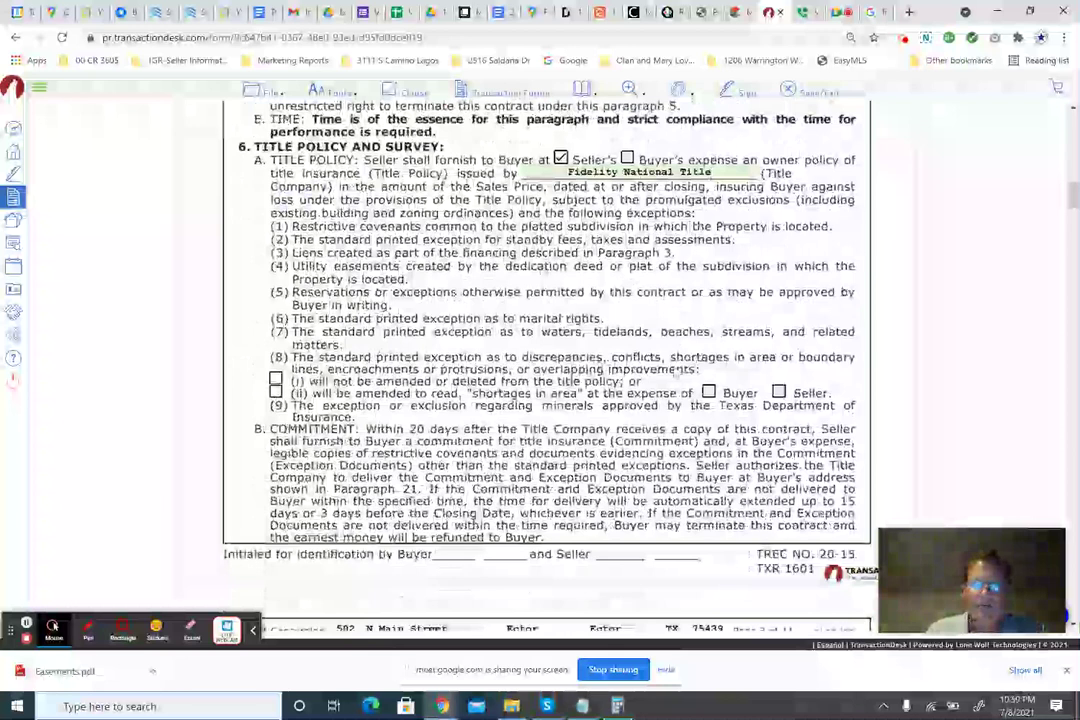
click(275, 392)
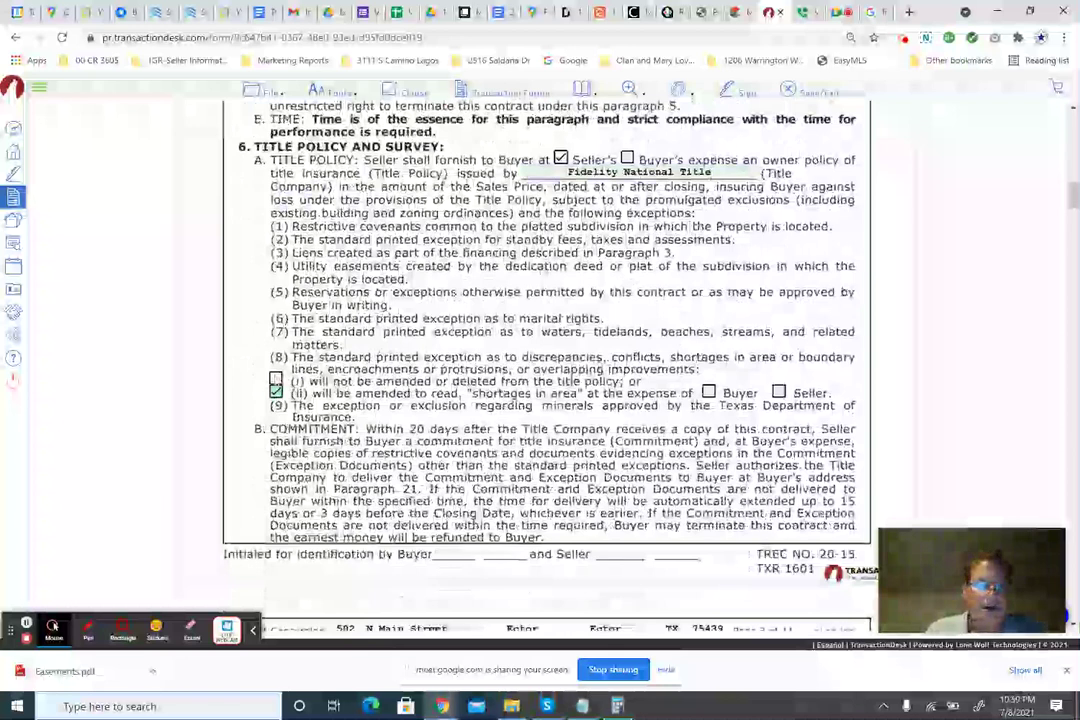
click(275, 380)
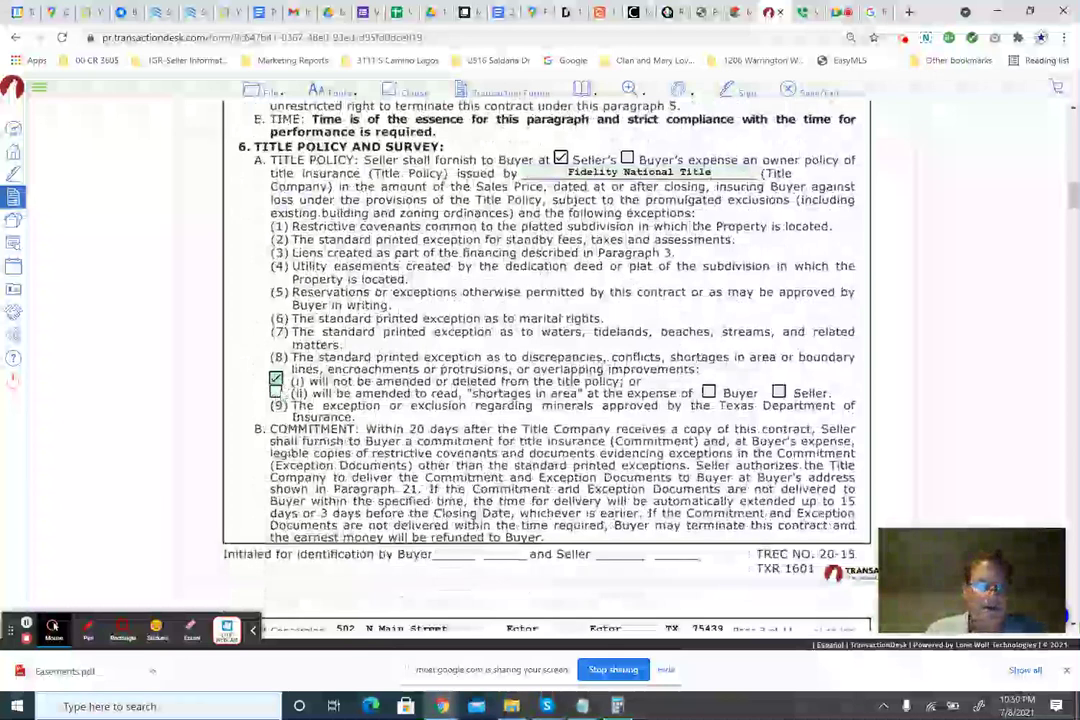
click(301, 394)
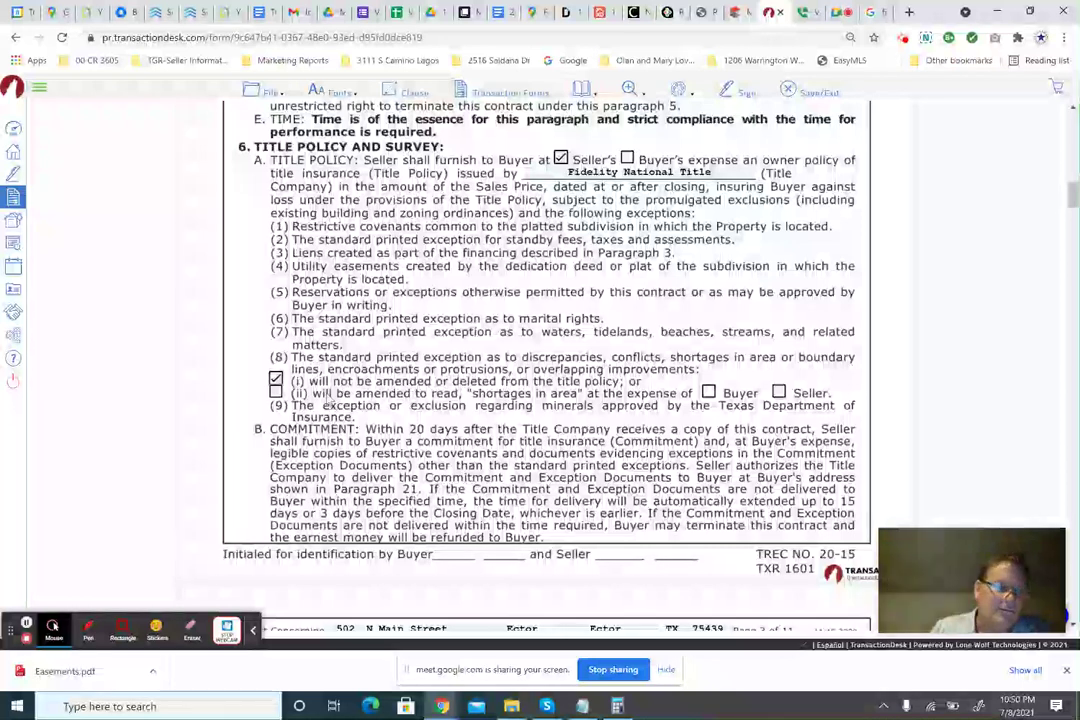
click(276, 392)
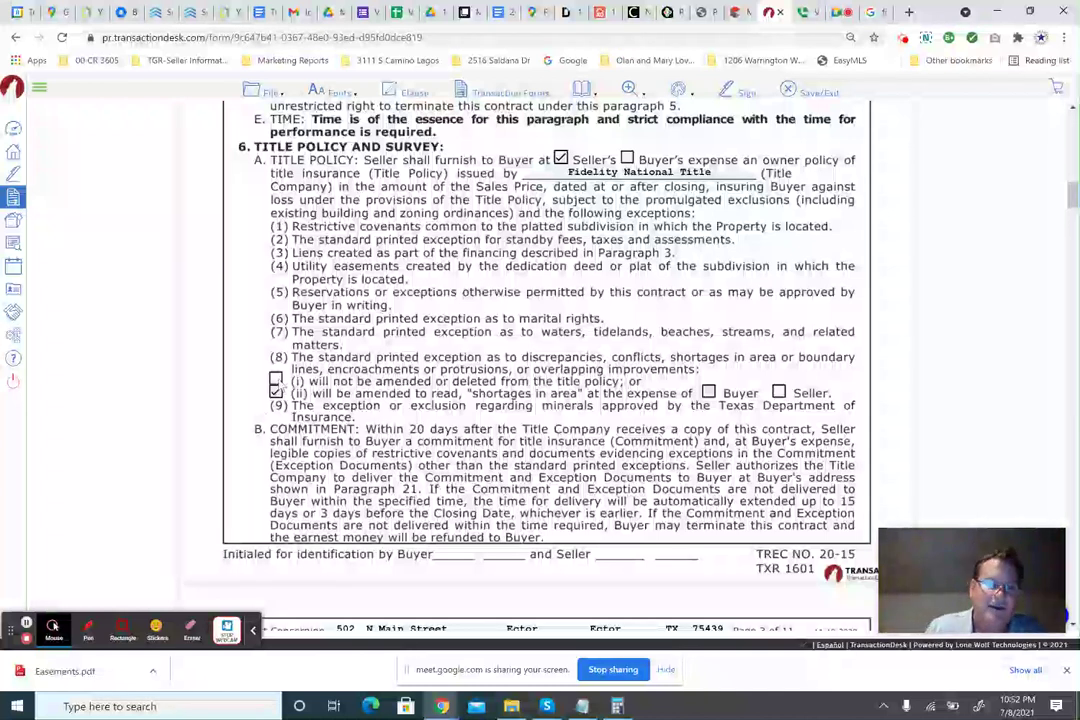
click(275, 379)
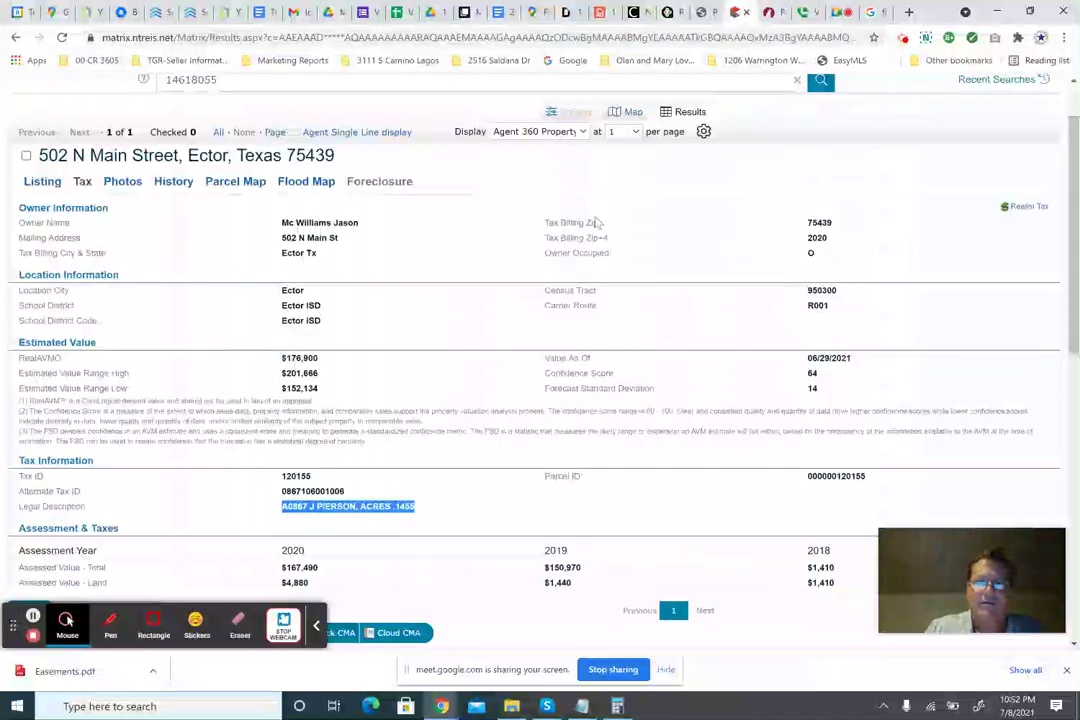
click(616, 14)
click(703, 14)
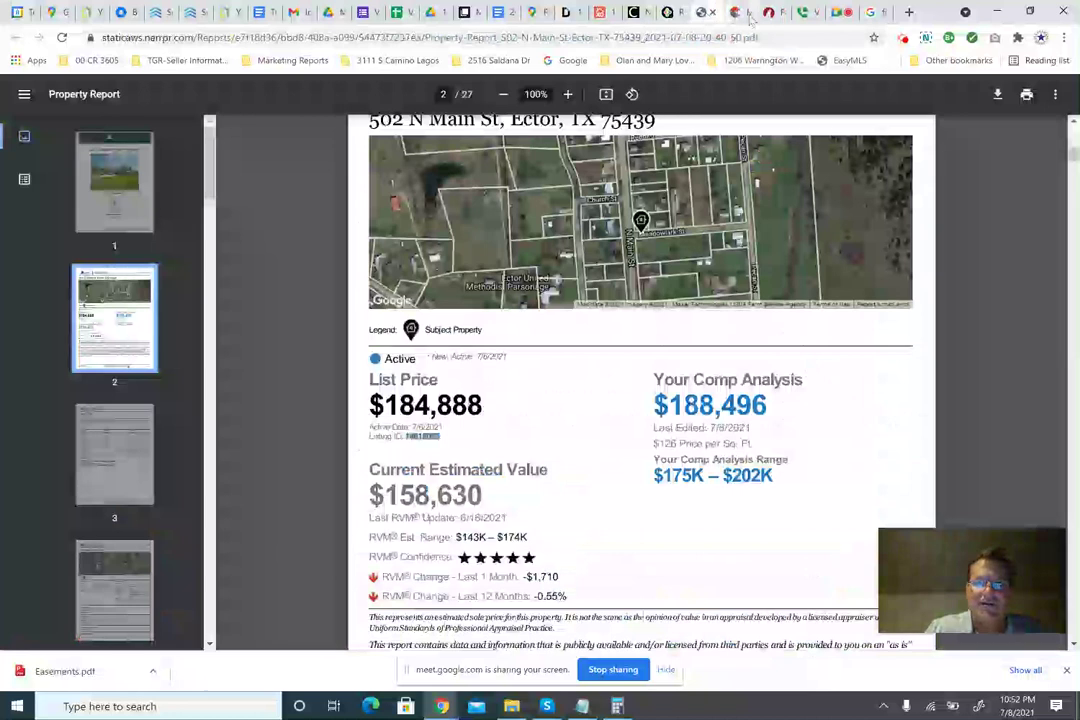
click(757, 14)
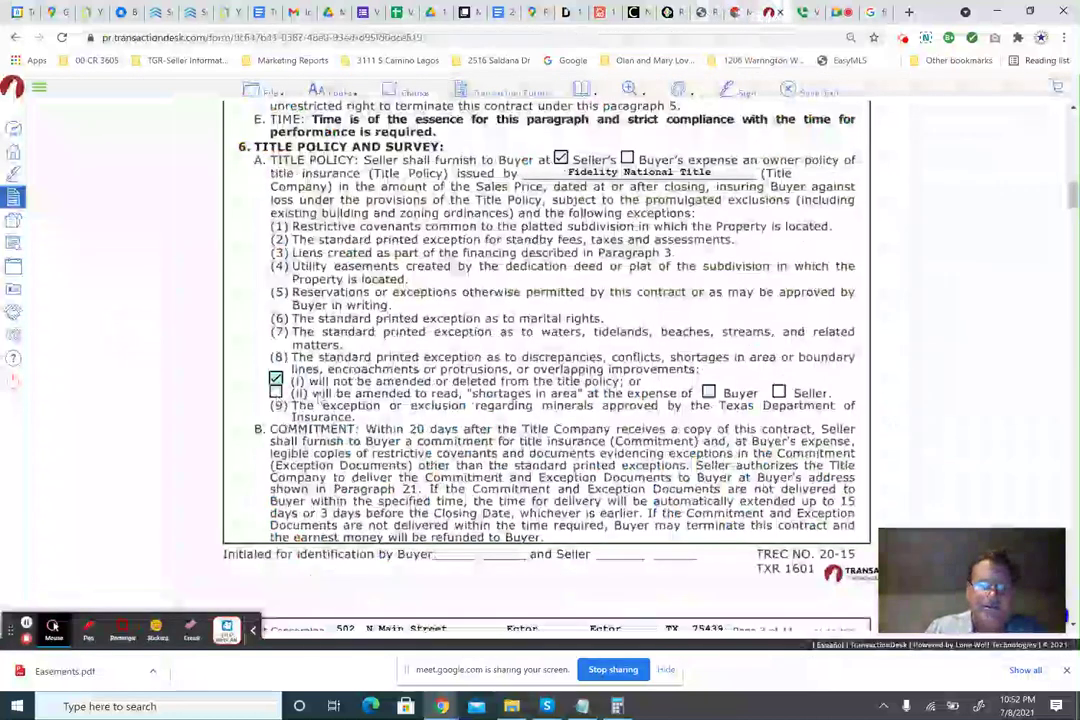
Check Survey option (1) on page 3 and enter 7 days.
scroll(272, 336, down, 1)
scroll(320, 385, down, 2)
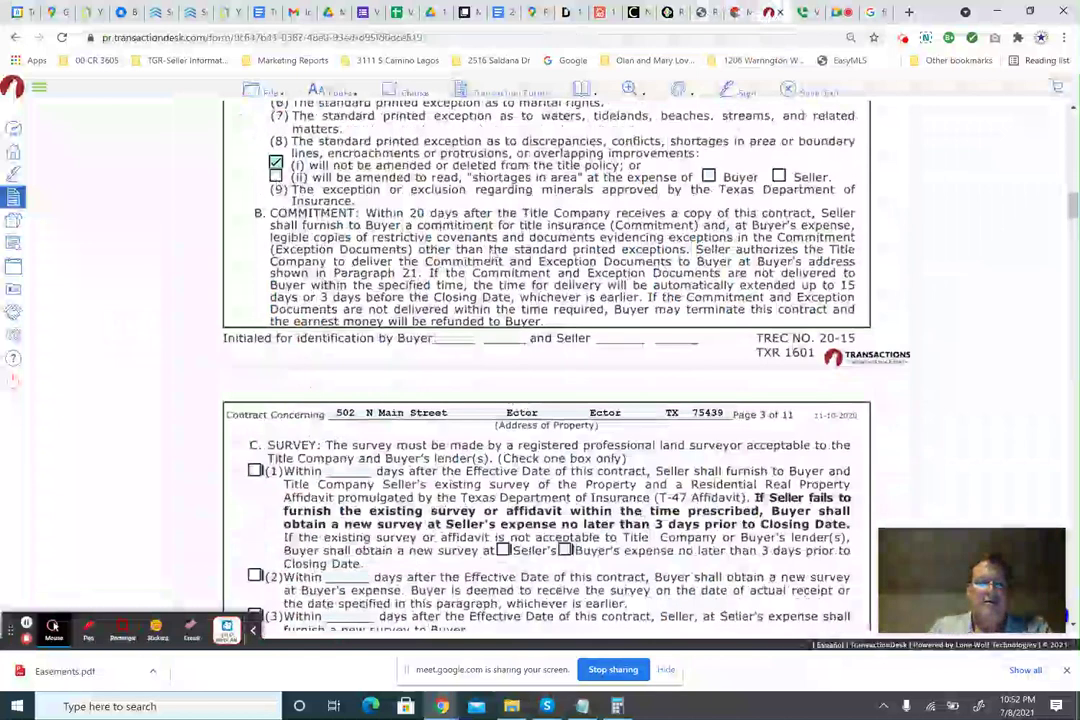
scroll(546, 370, down, 2)
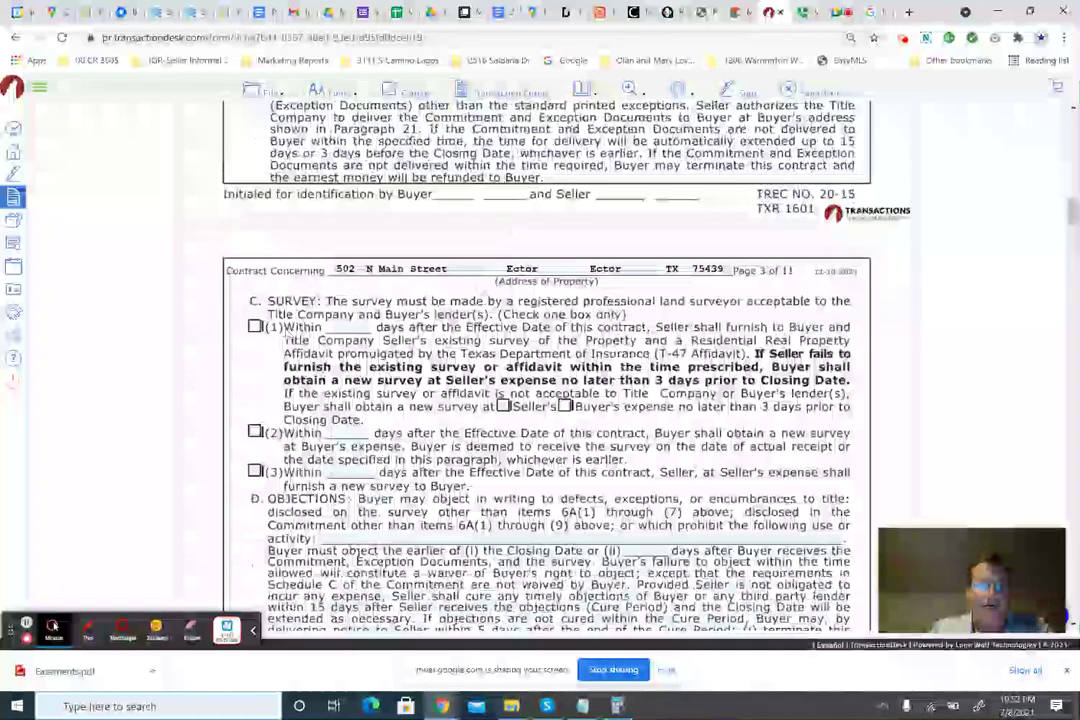
click(255, 327)
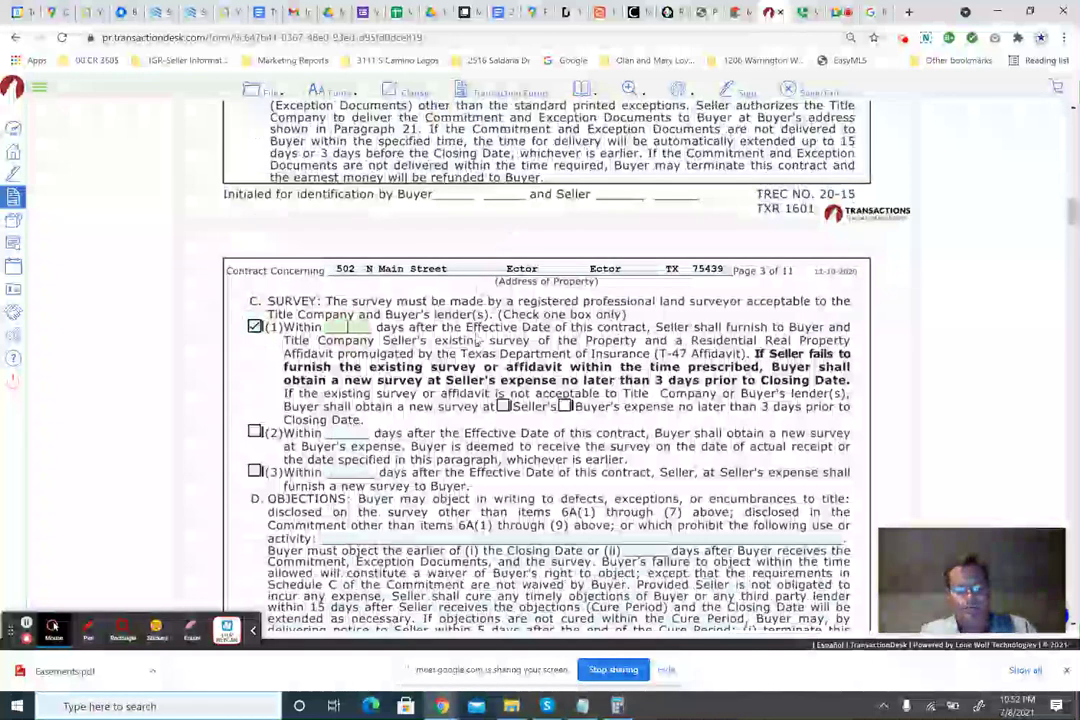
text(7)
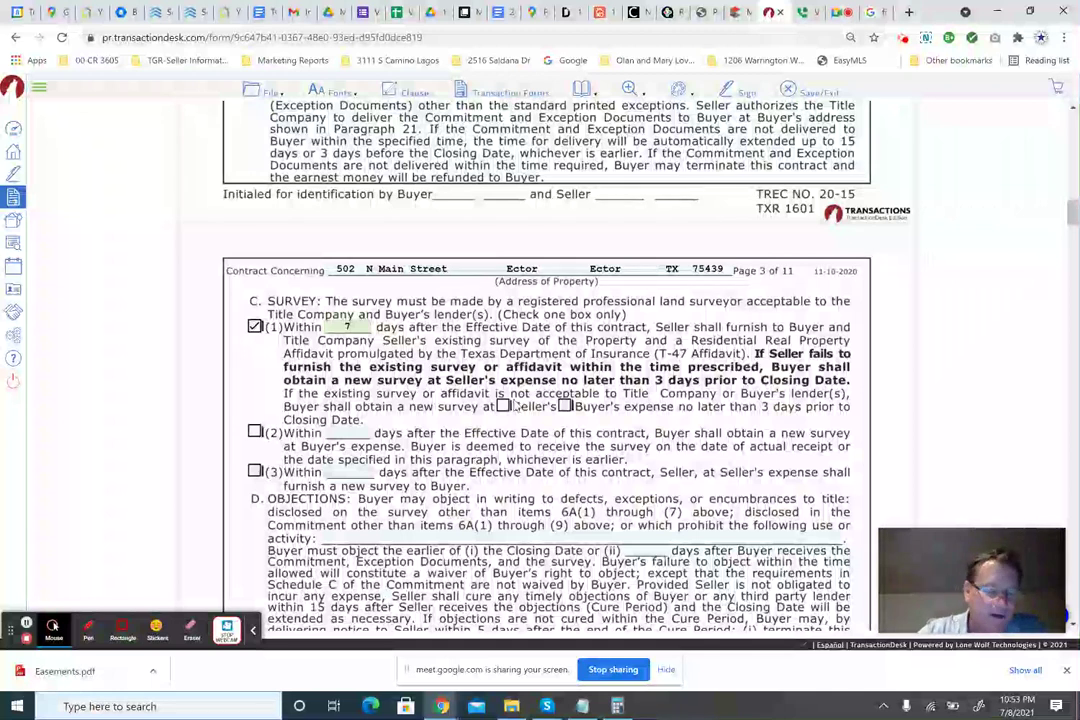
Make any new survey the Buyer's expense instead of the Seller's.
click(504, 406)
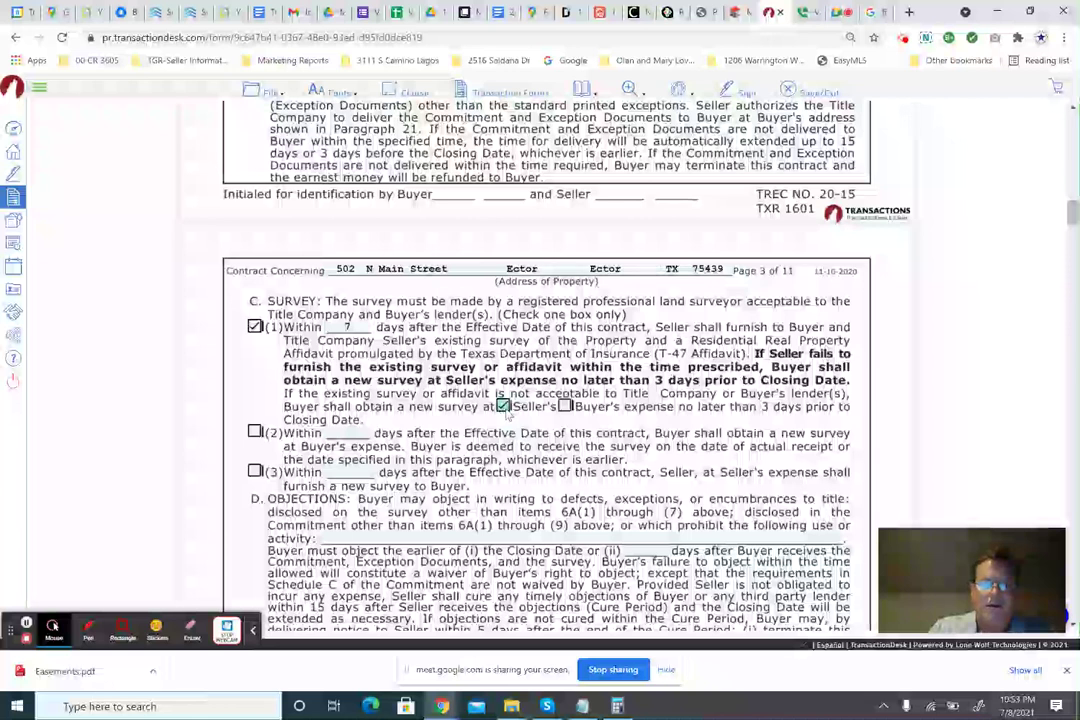
click(505, 409)
click(565, 408)
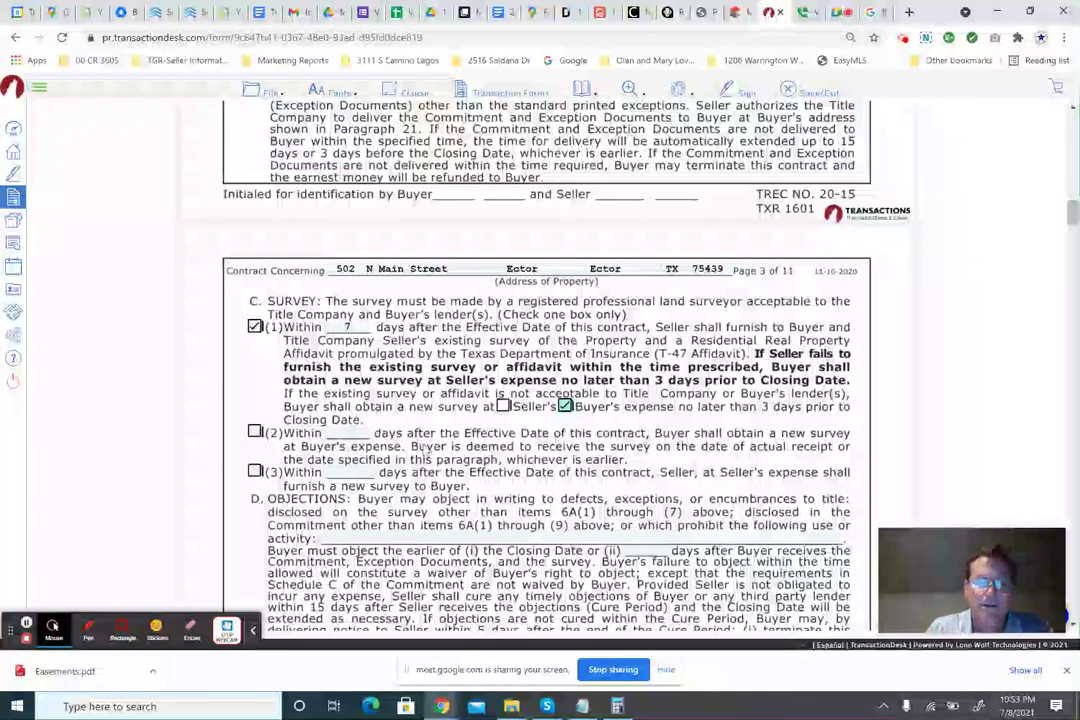
scroll(330, 350, down, 1)
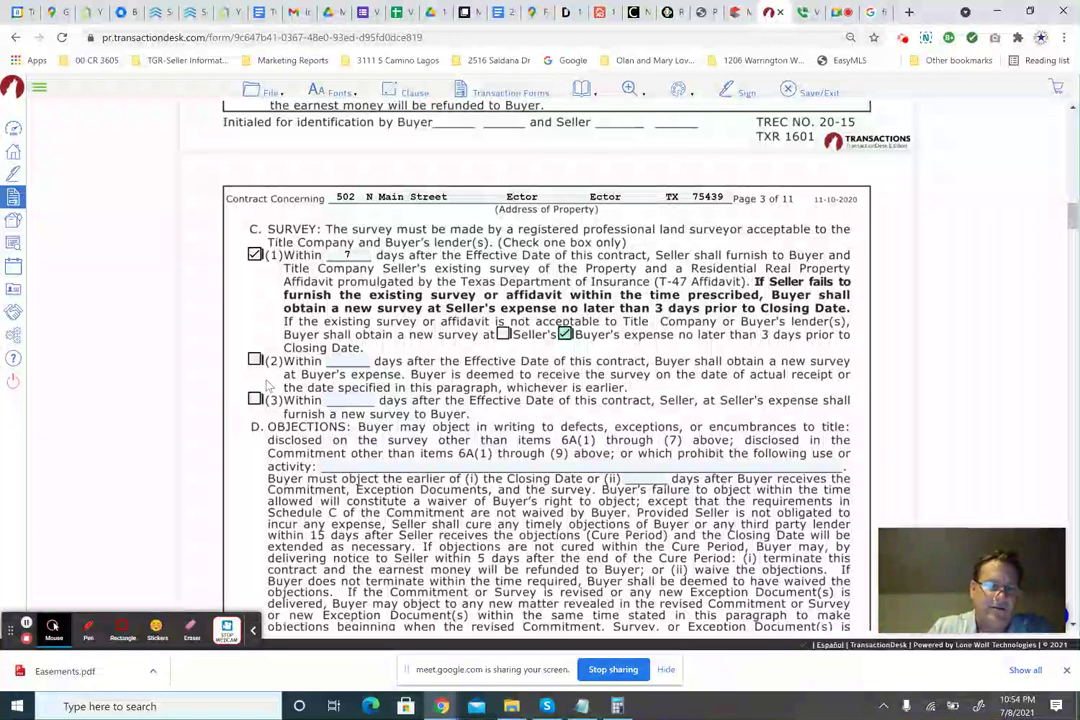
scroll(360, 335, down, 1)
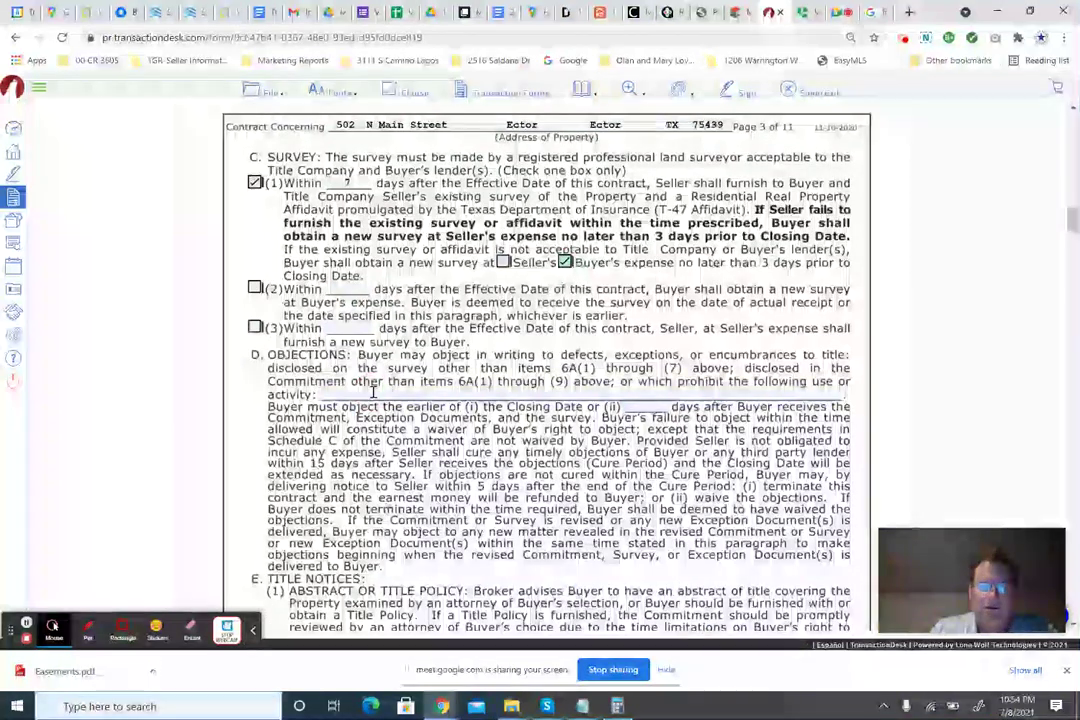
click(320, 395)
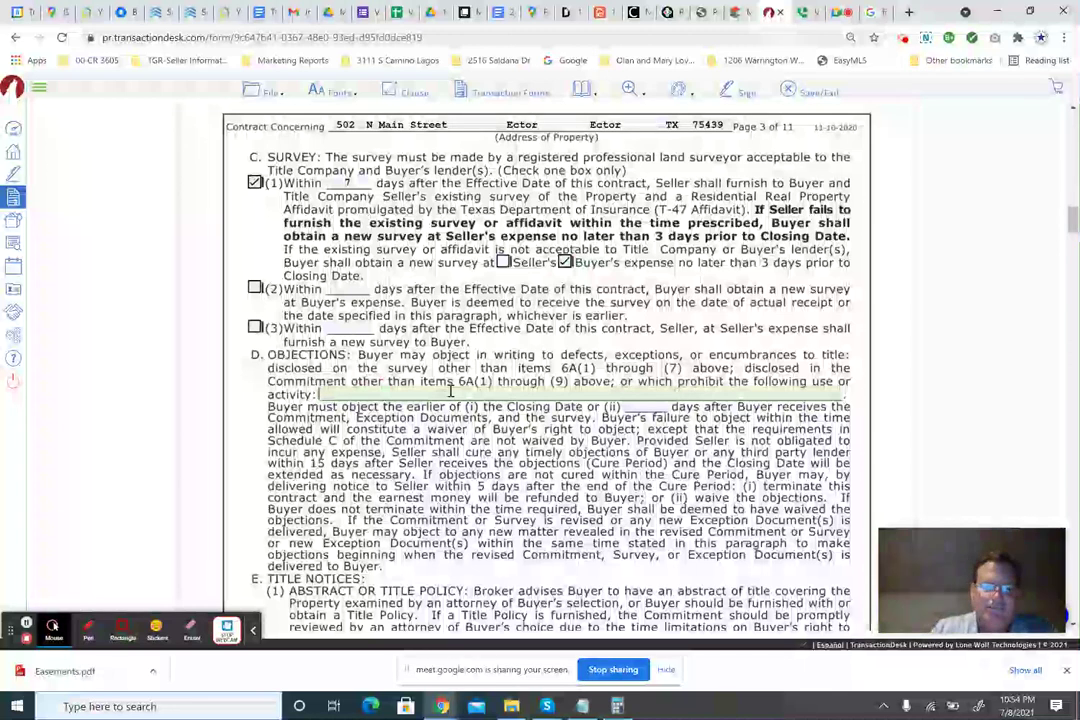
click(622, 398)
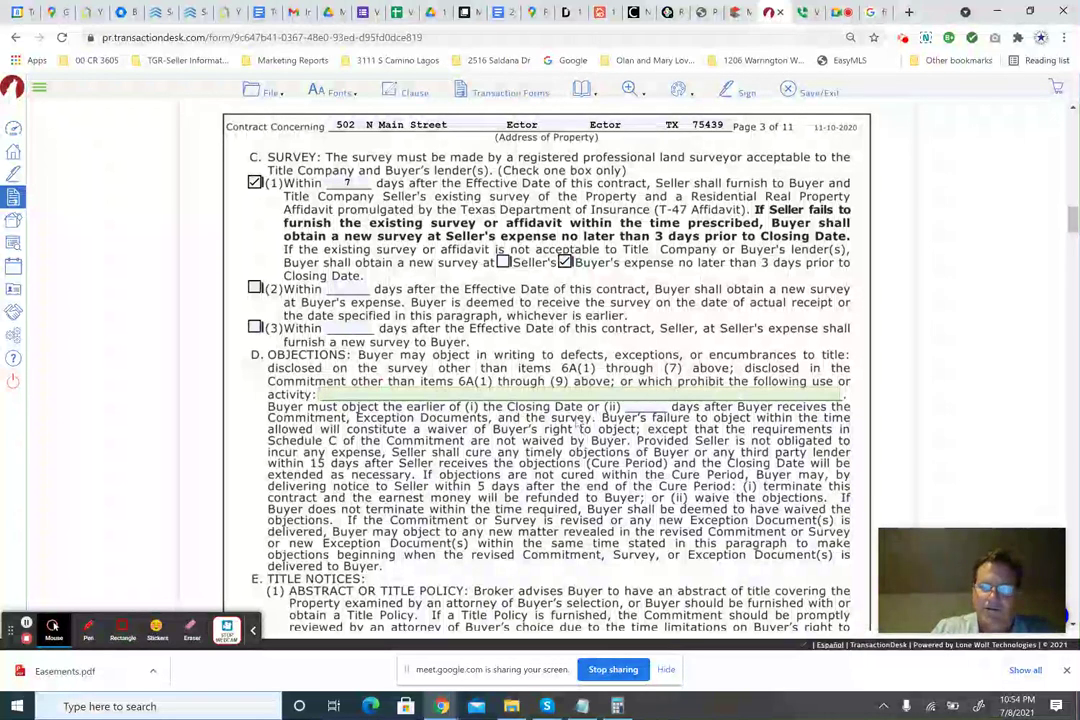
click(649, 407)
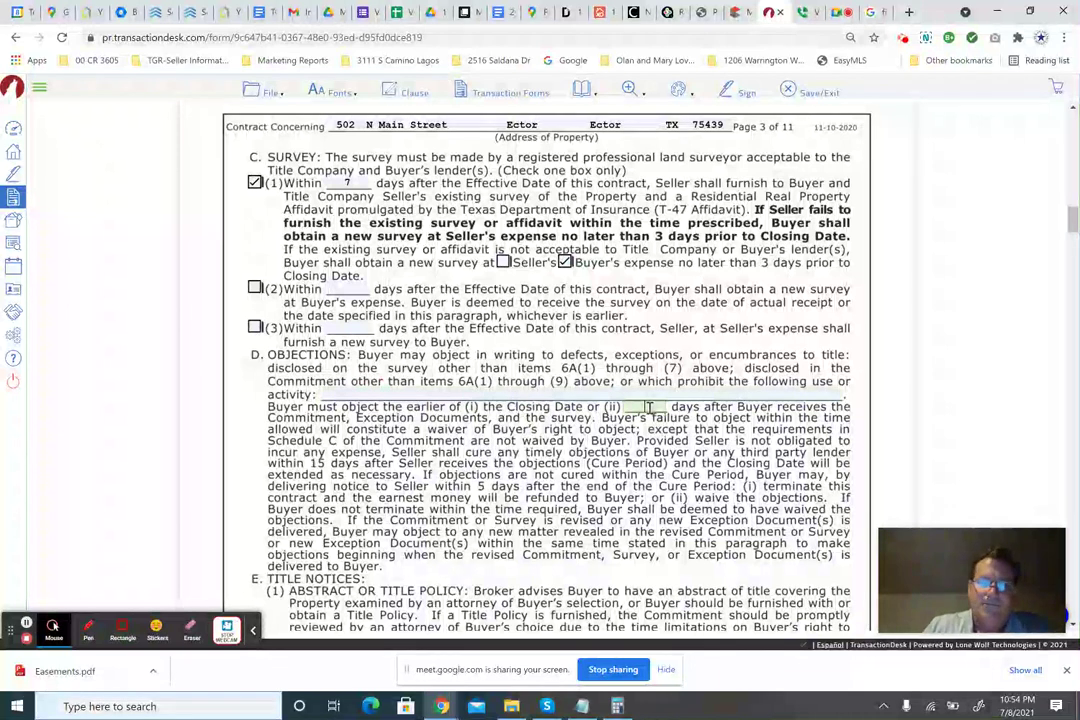
scroll(600, 400, down, 1)
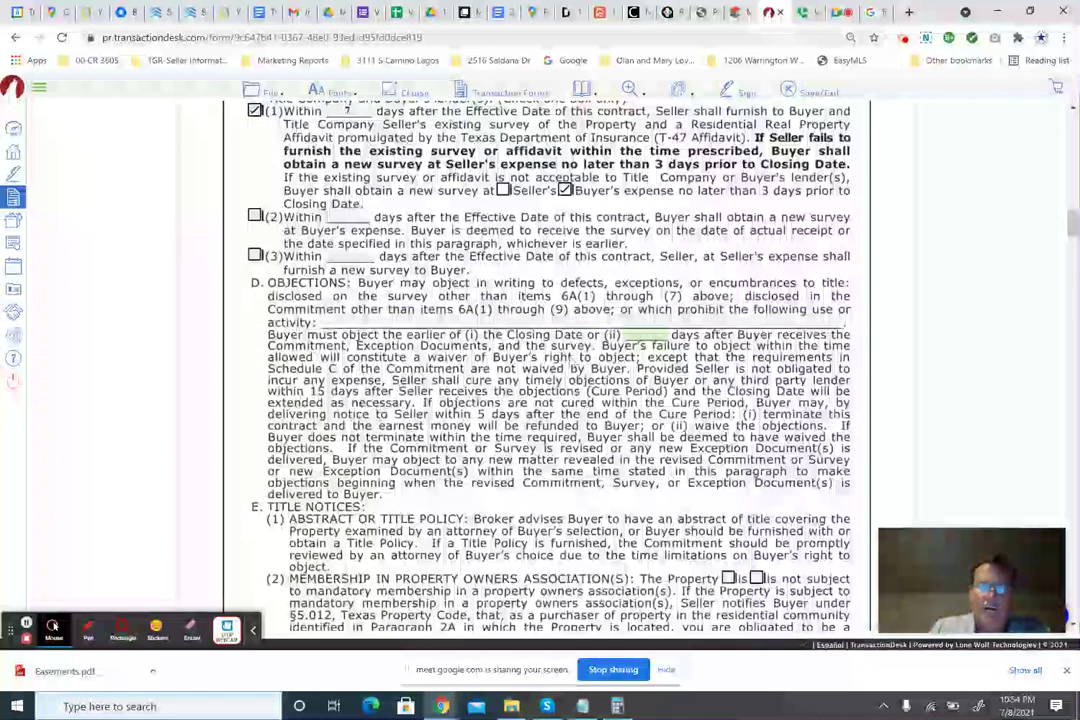
scroll(540, 370, down, 5)
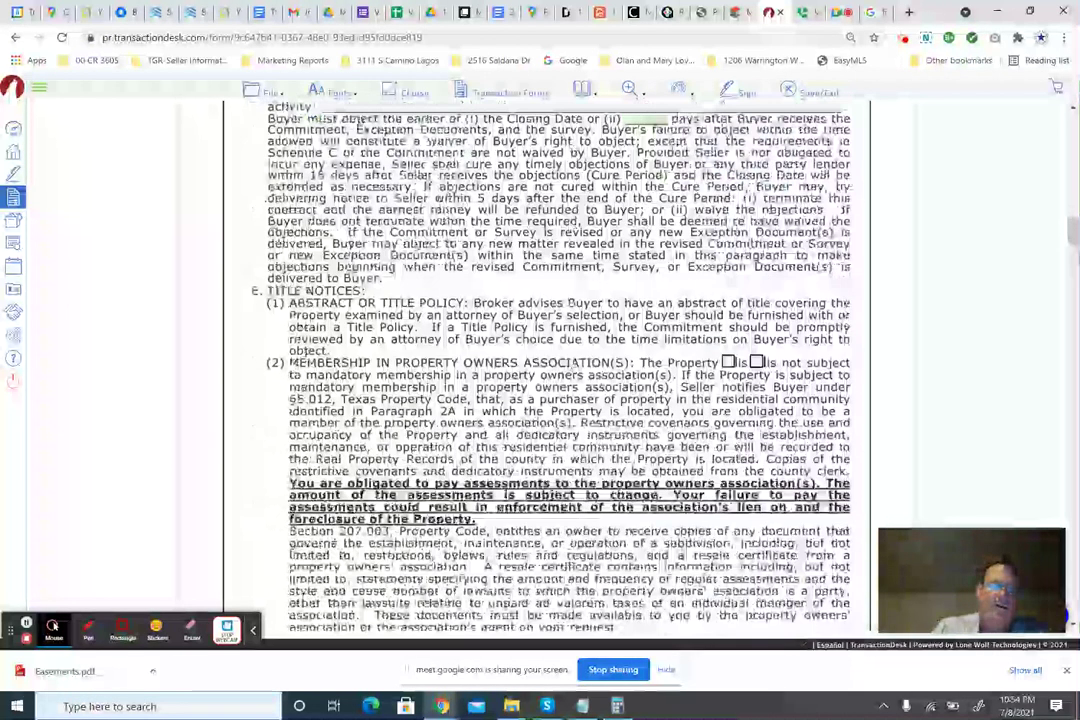
scroll(609, 245, up, 3)
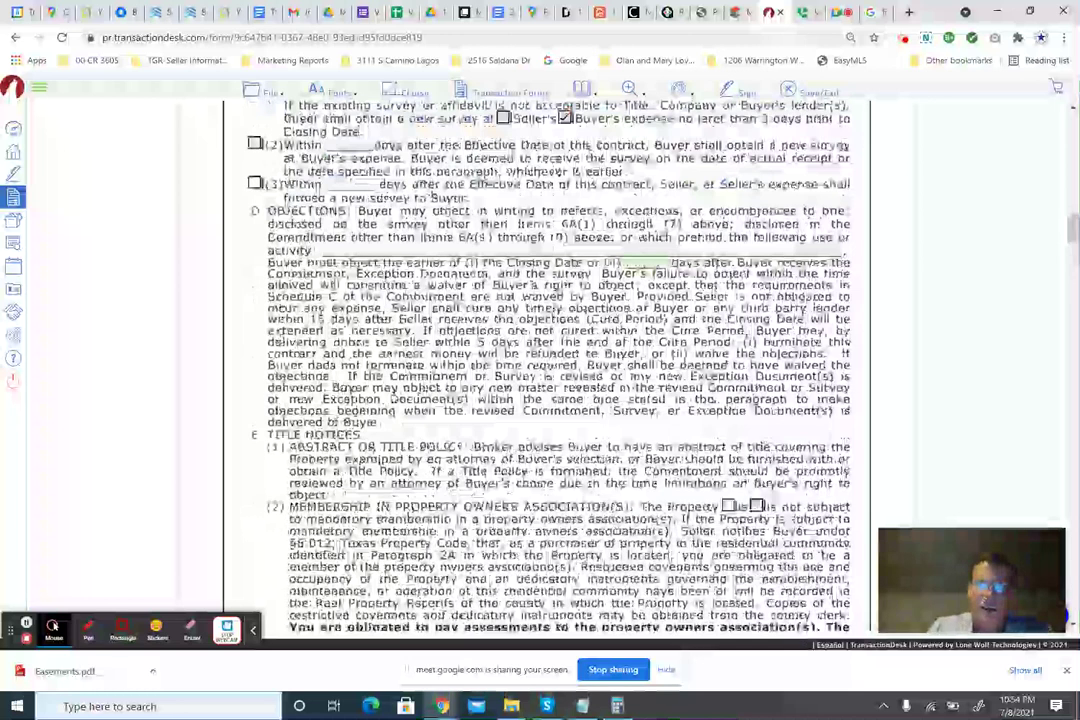
click(646, 262)
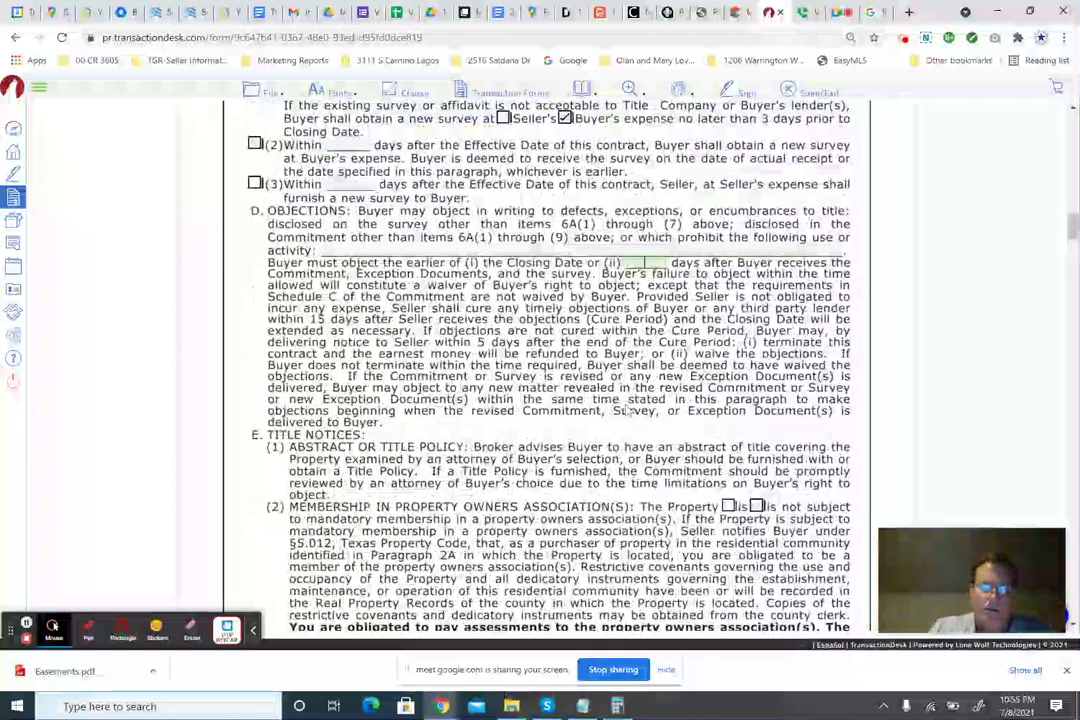
scroll(570, 395, down, 3)
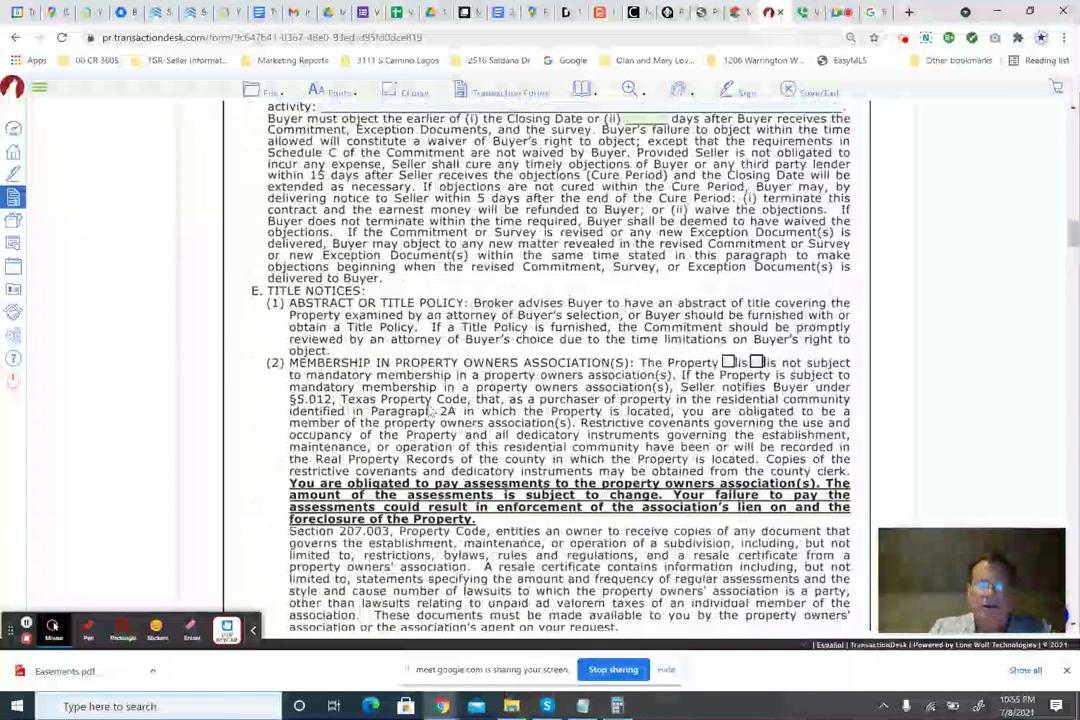
scroll(432, 410, up, 2)
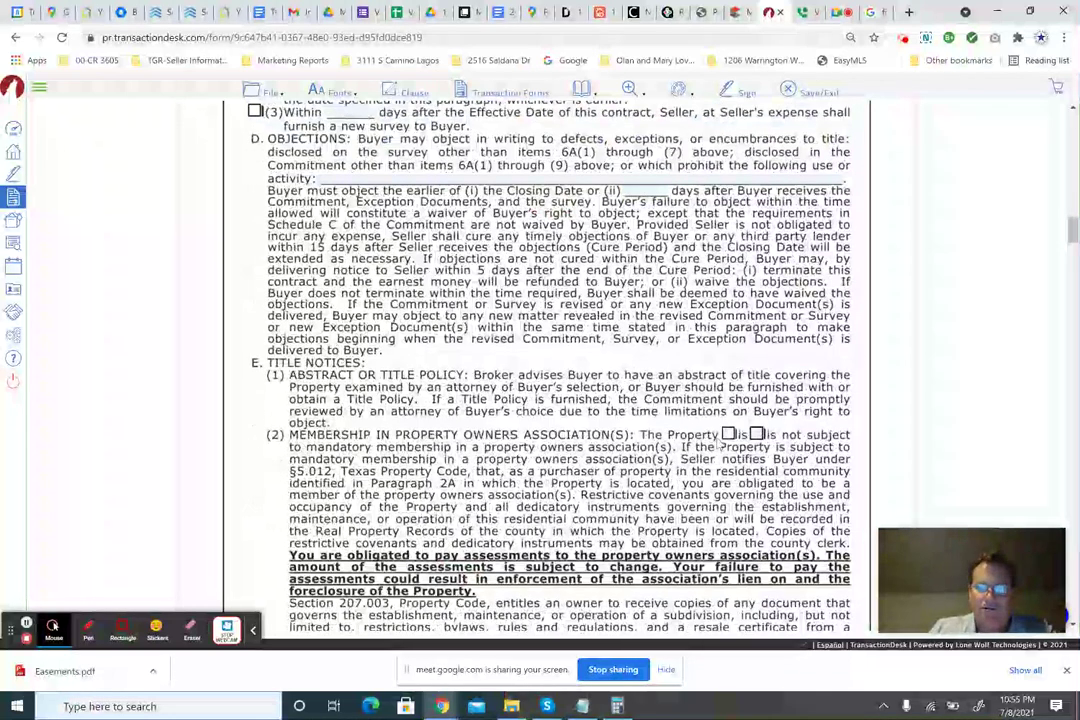
scroll(553, 399, down, 5)
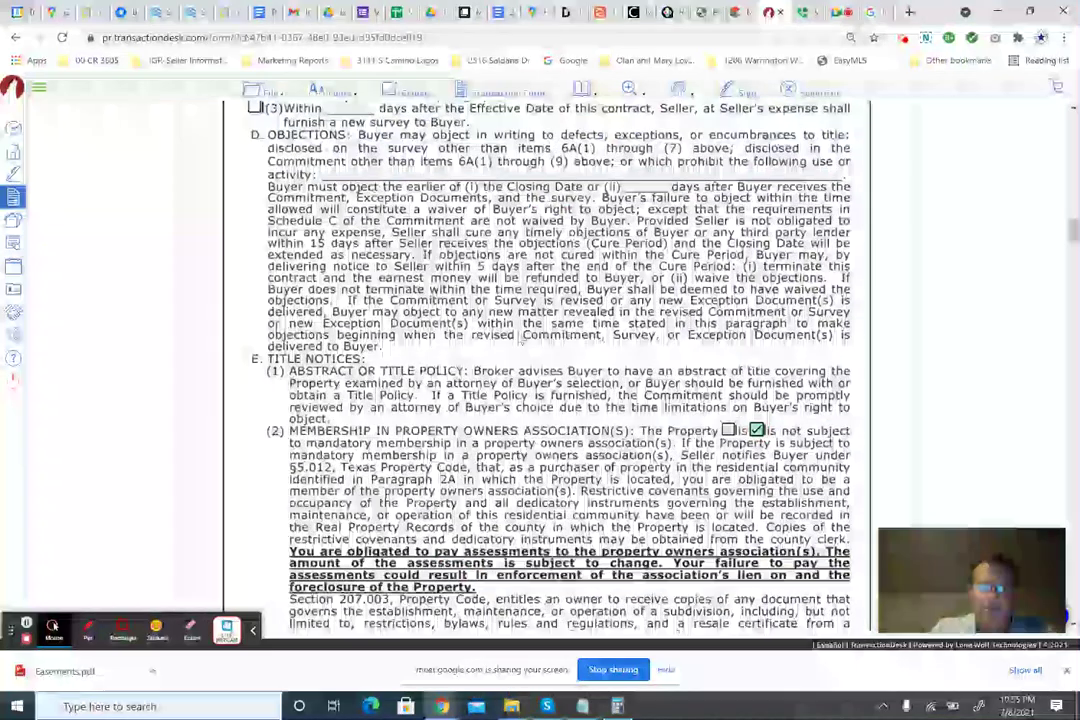
scroll(553, 399, down, 11)
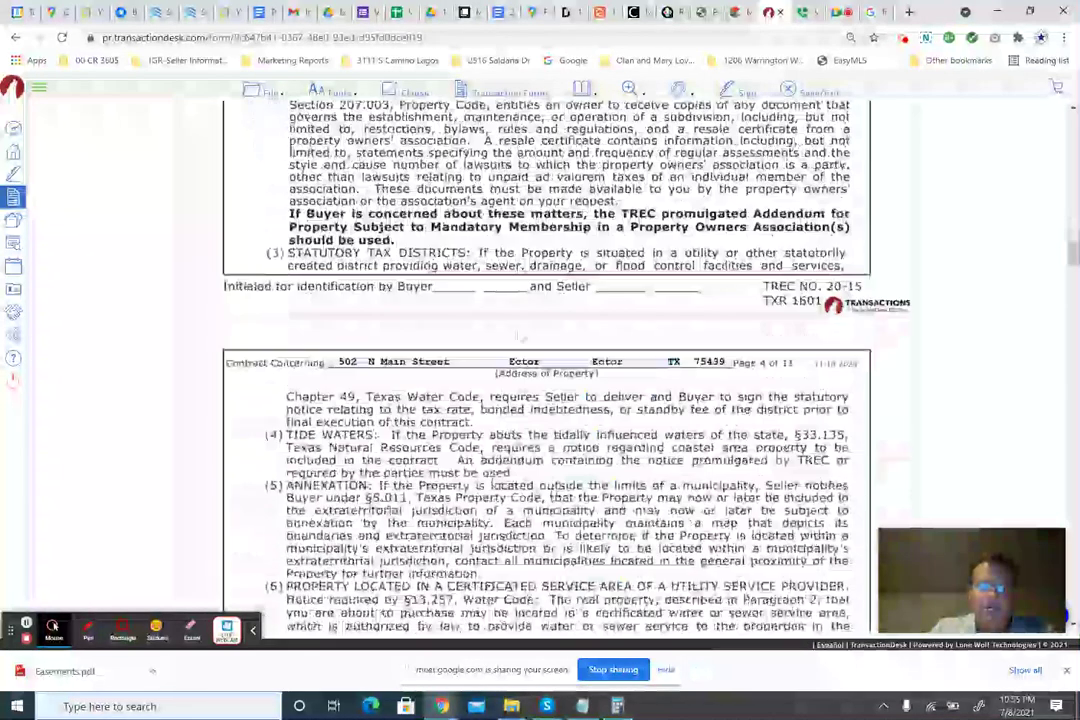
scroll(546, 365, down, 6)
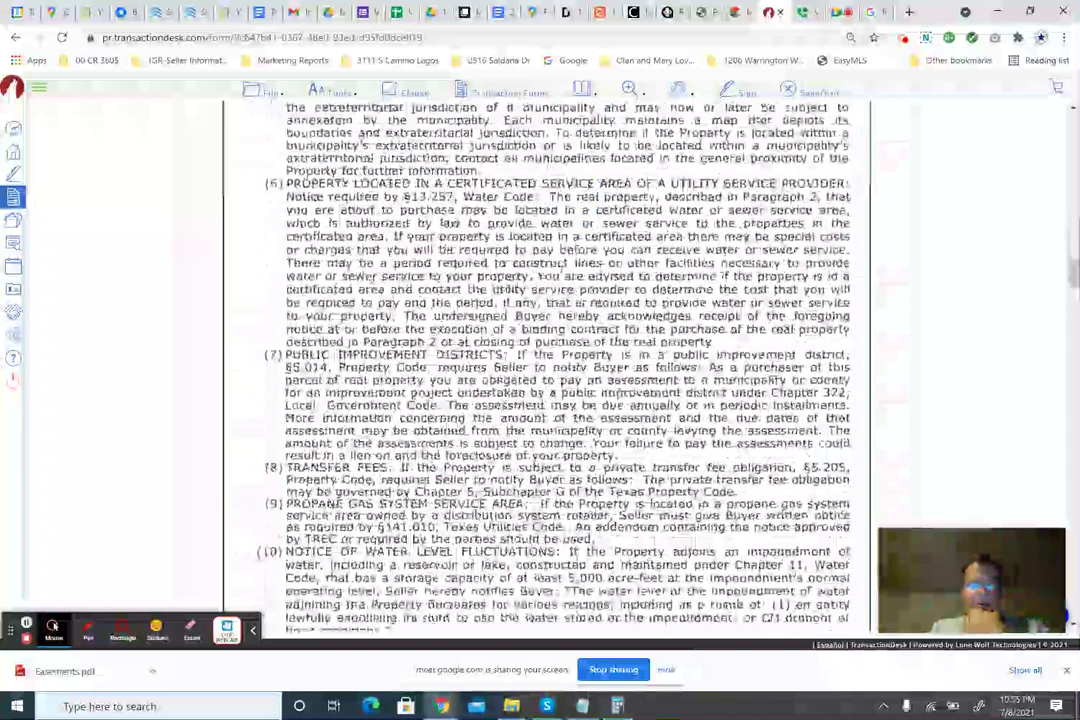
scroll(546, 365, down, 1)
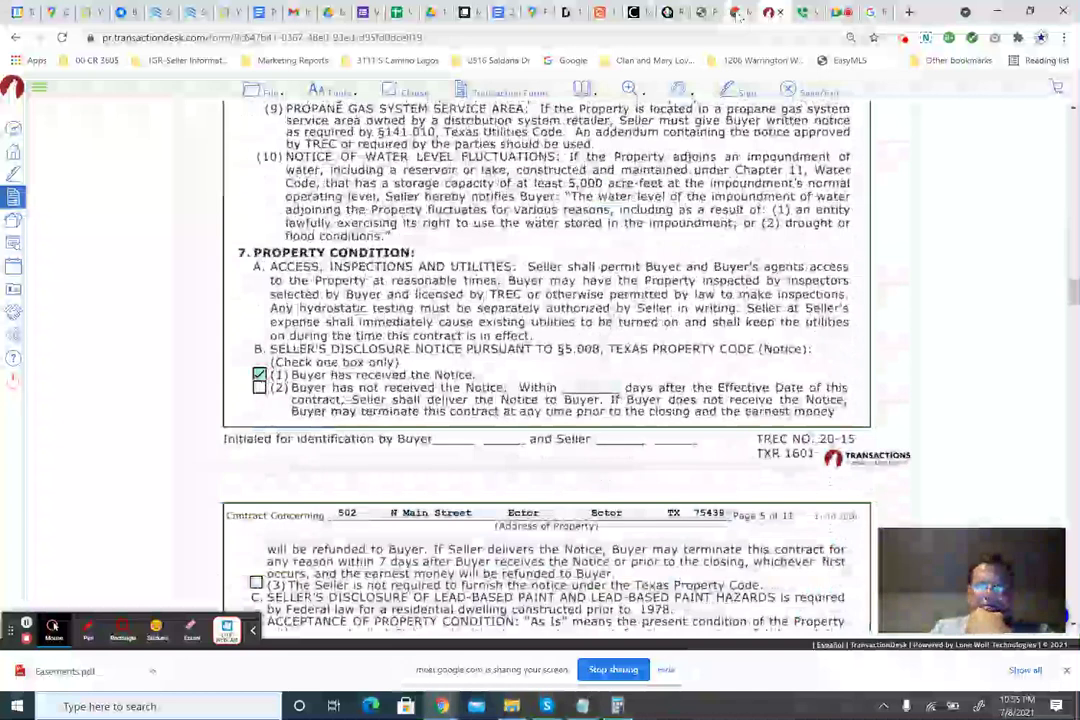
Check 7D(1) so Buyer accepts the Property As Is.
click(629, 88)
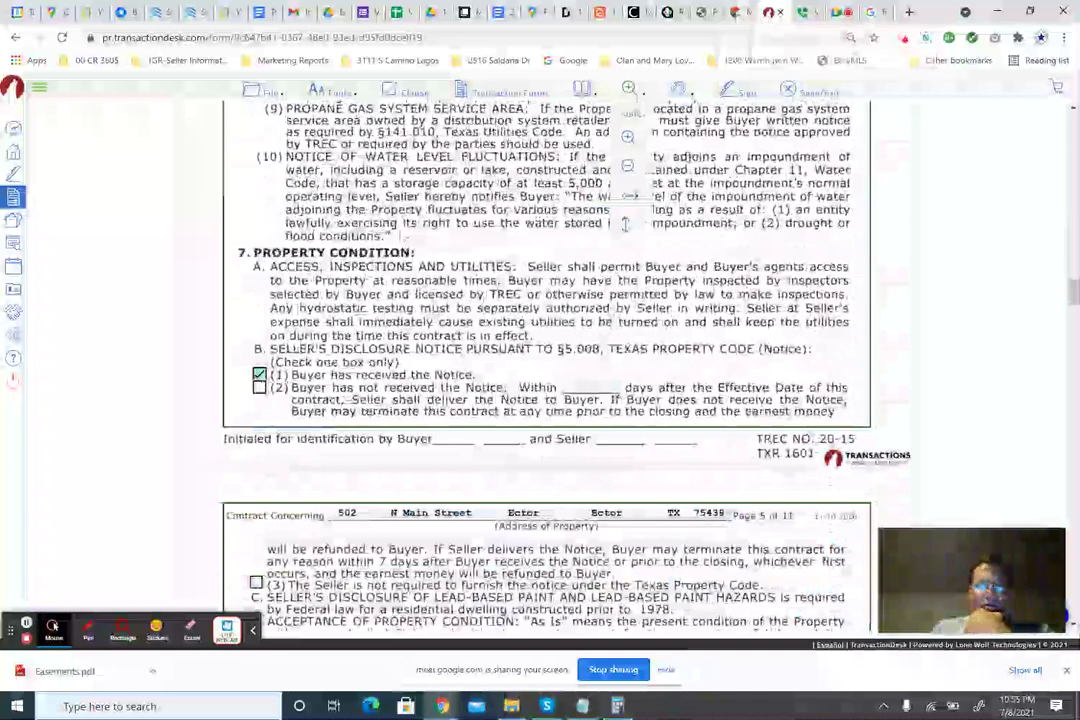
scroll(624, 224, down, 1)
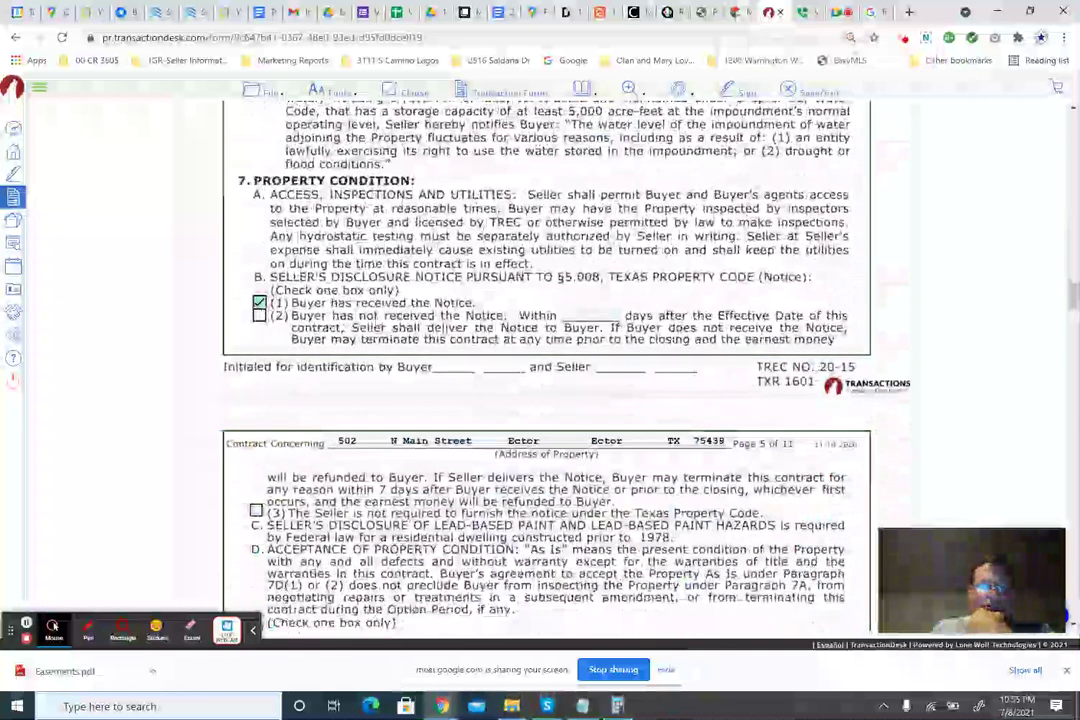
scroll(437, 300, down, 3)
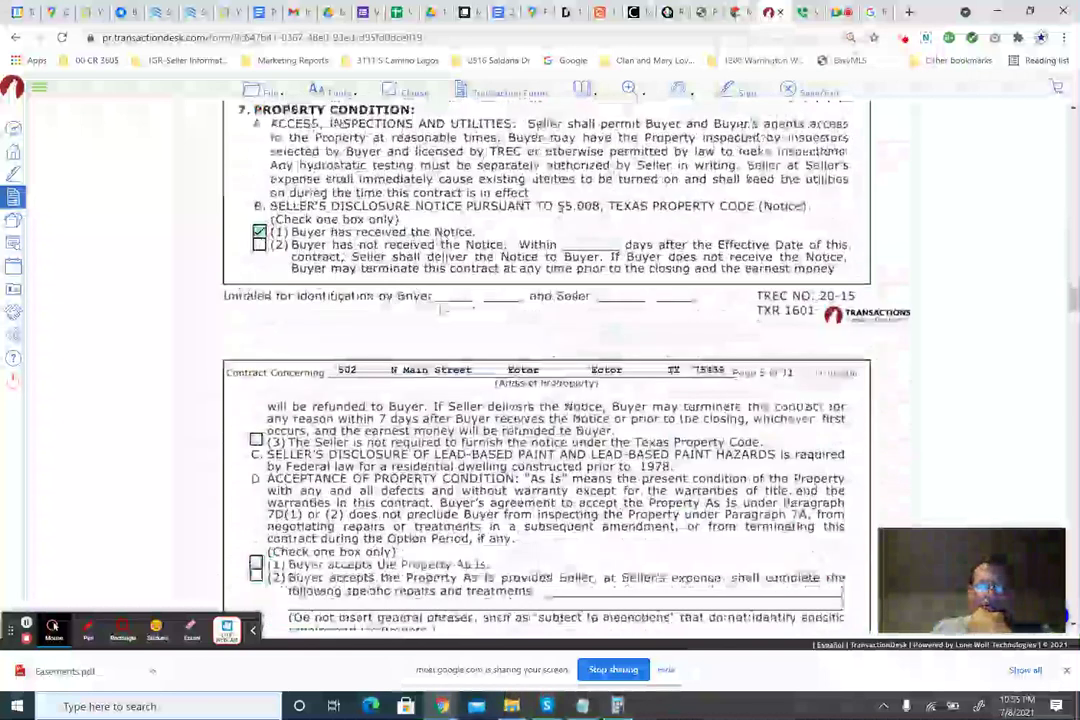
scroll(437, 300, down, 1)
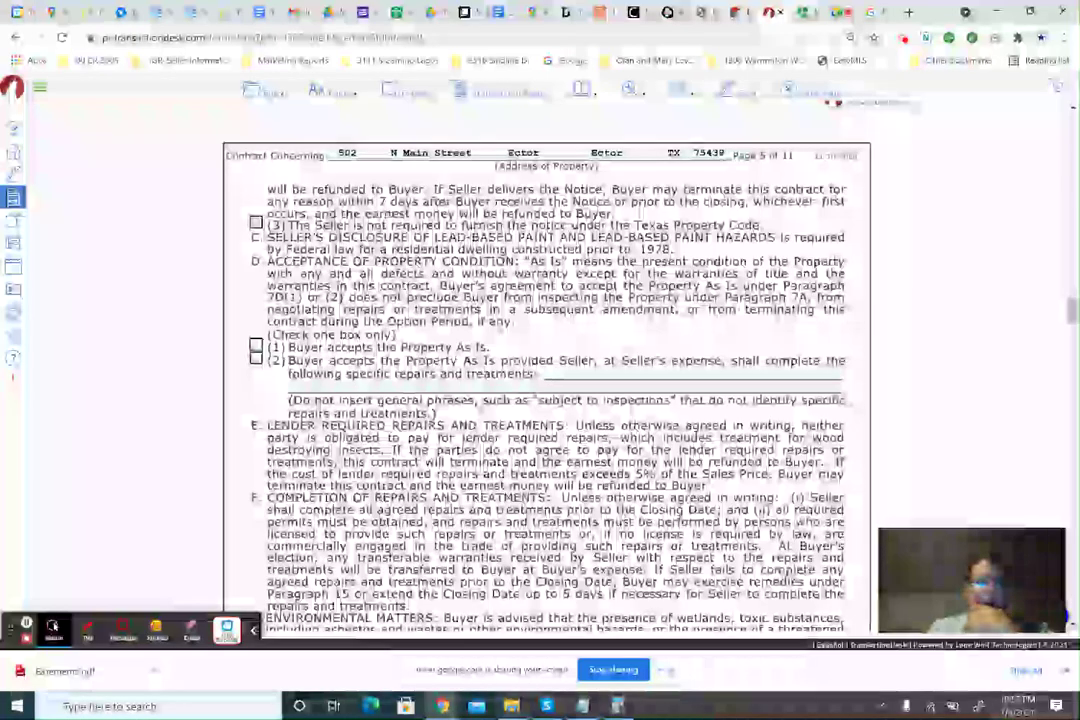
scroll(336, 258, up, 2)
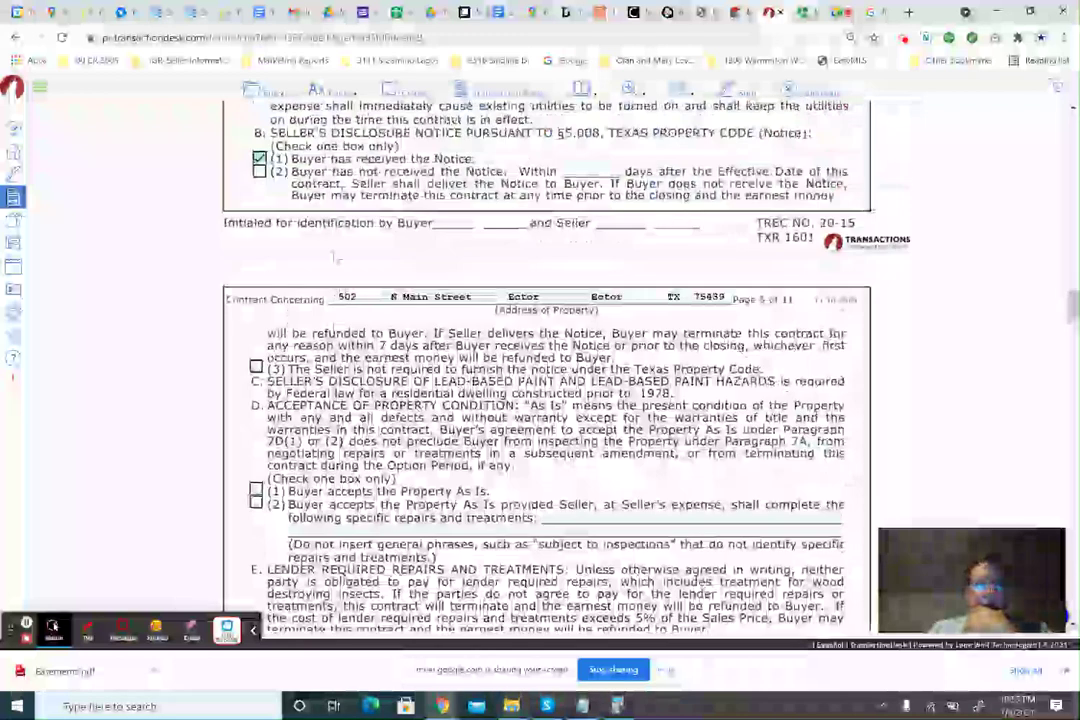
scroll(546, 380, down, 2)
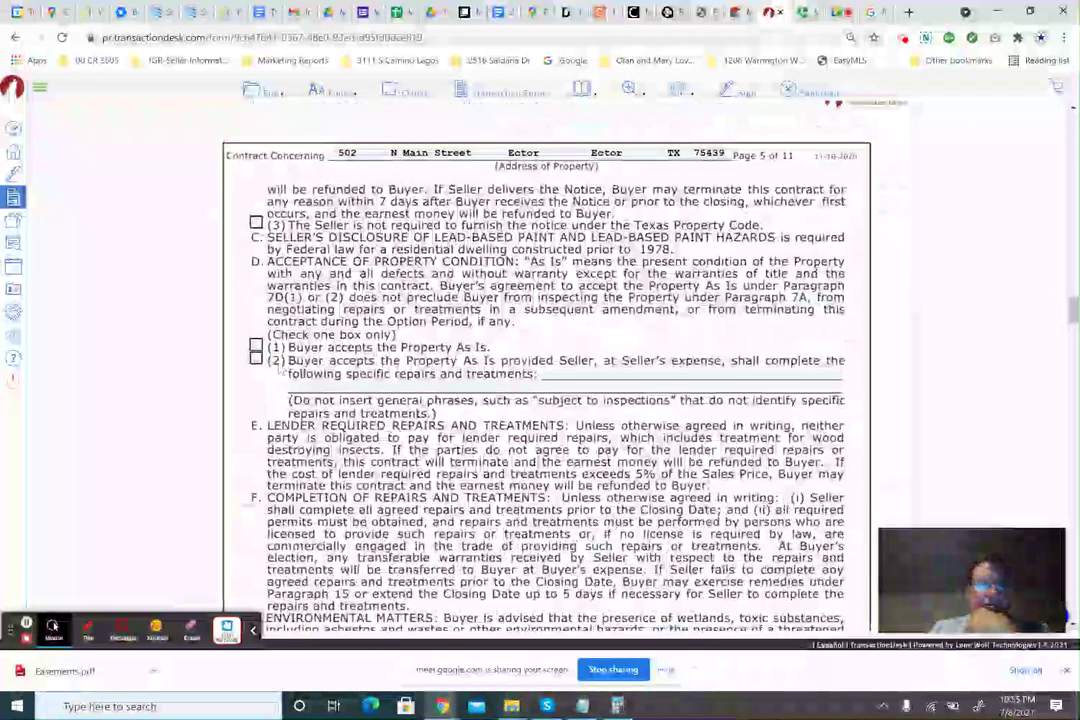
click(256, 356)
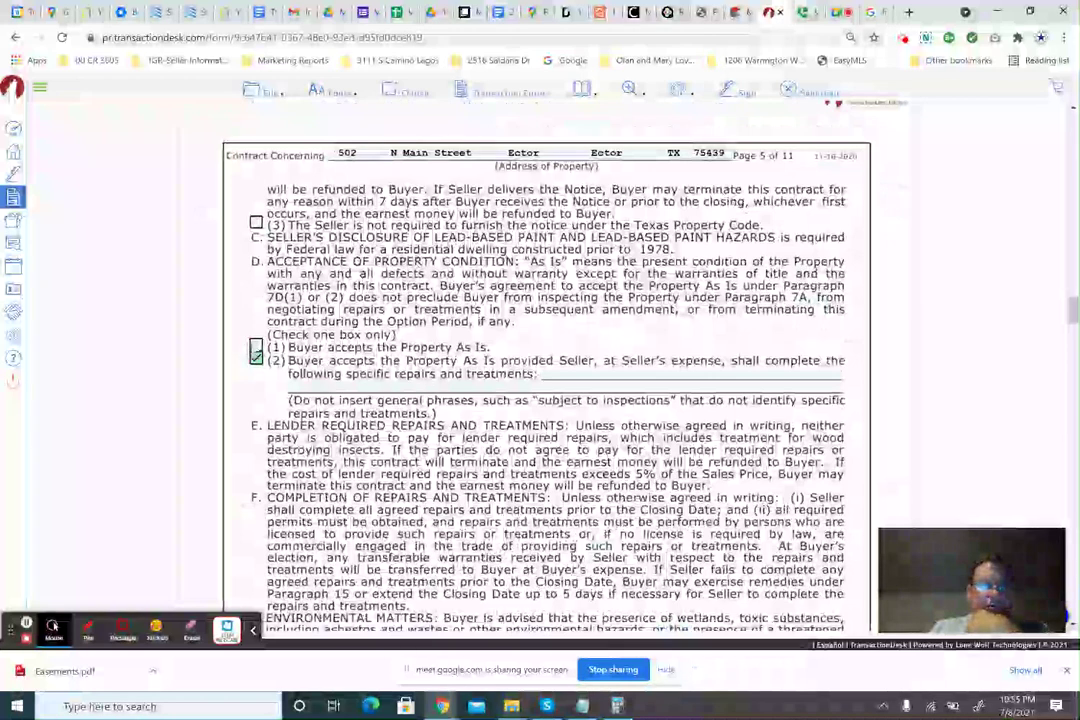
click(256, 347)
Cap the 7H residential service contract reimbursement at $500.00.
scroll(545, 356, down, 1)
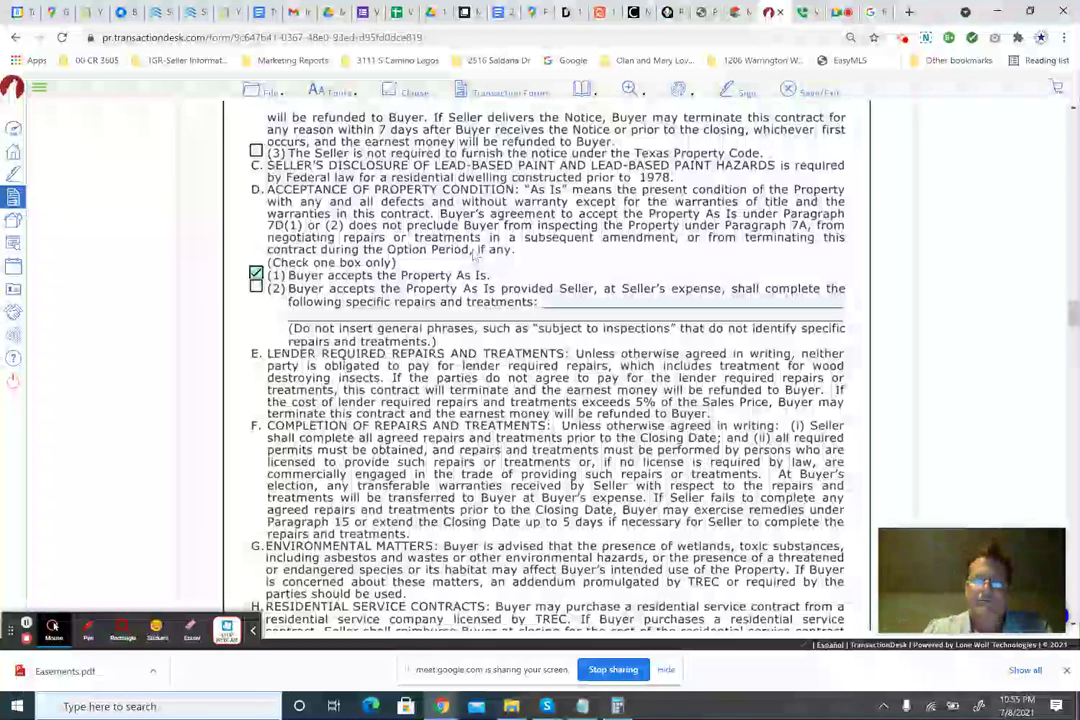
scroll(492, 330, down, 3)
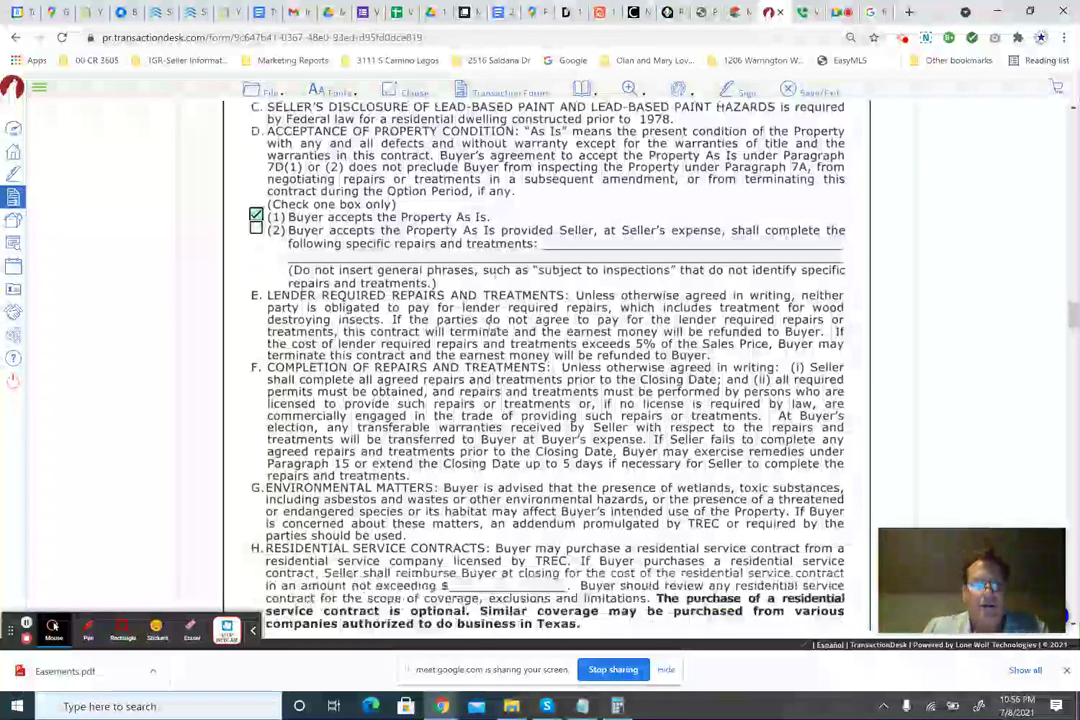
scroll(492, 330, up, 2)
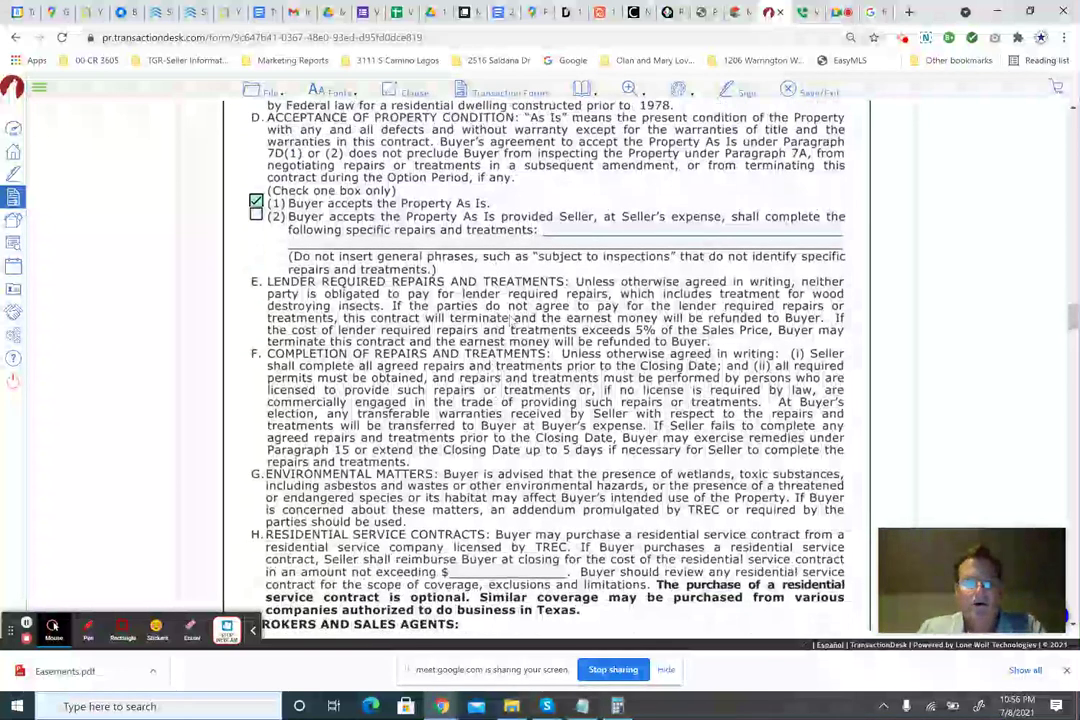
scroll(513, 318, down, 2)
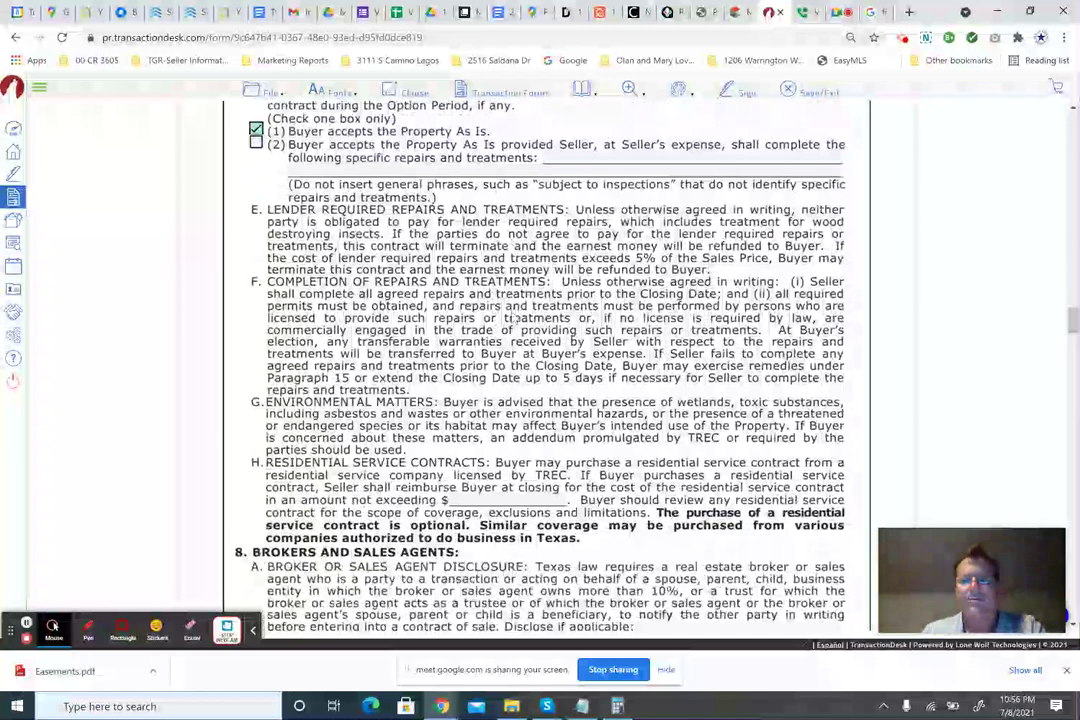
scroll(513, 318, down, 4)
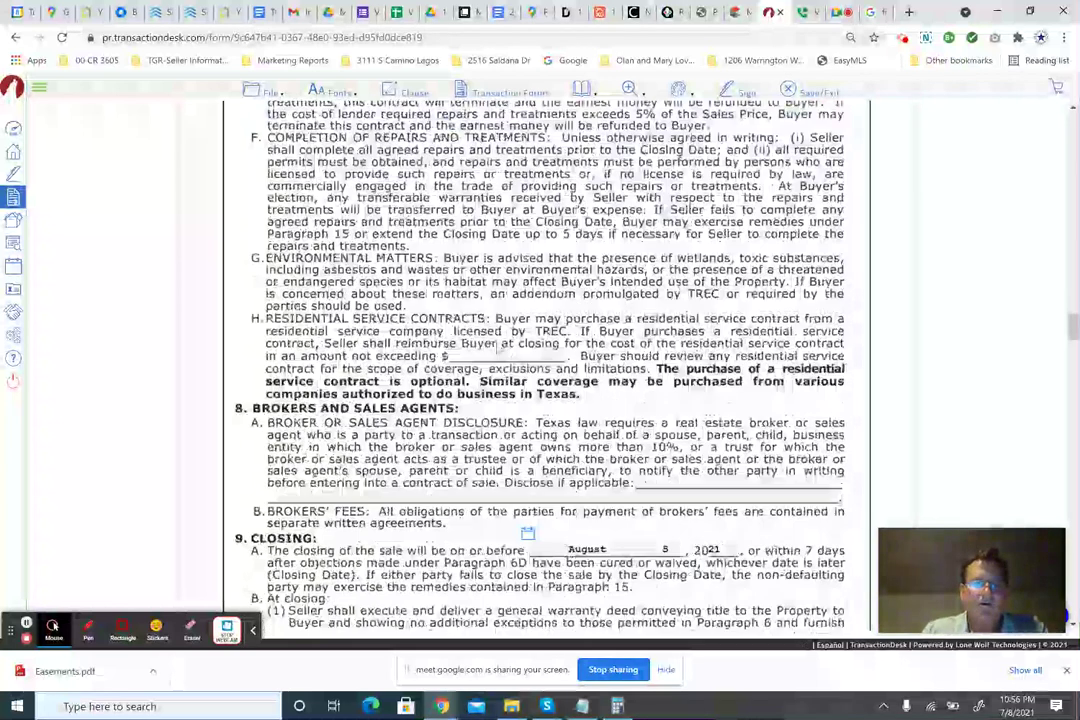
click(495, 350)
text(50)
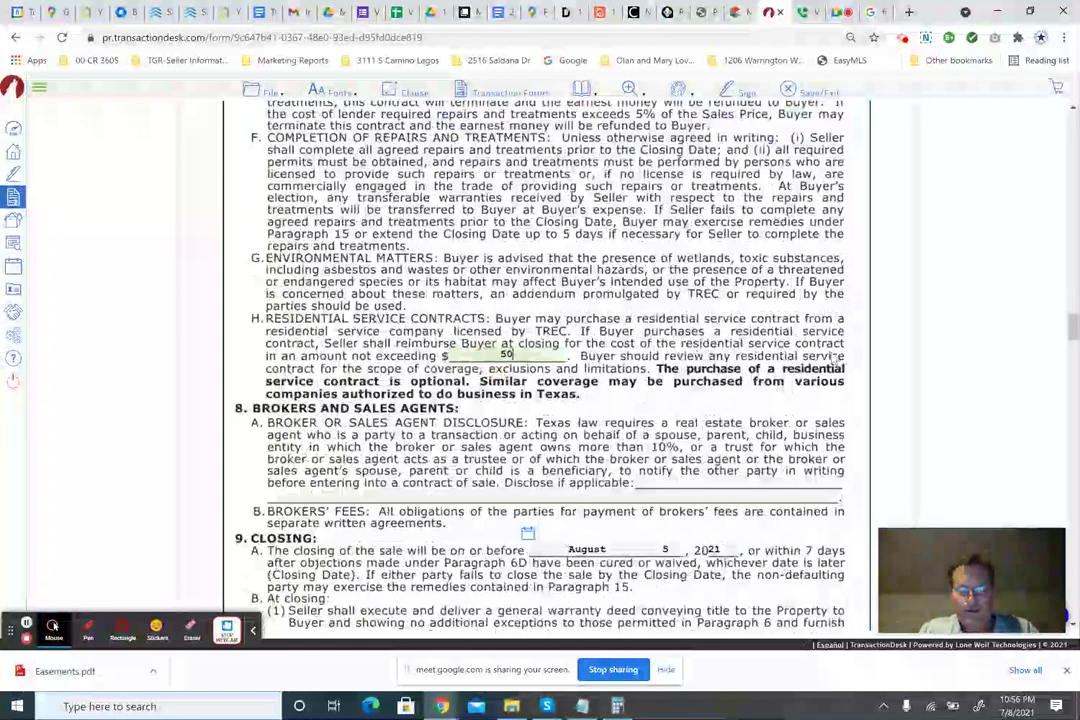
text(0)
key(Tab)
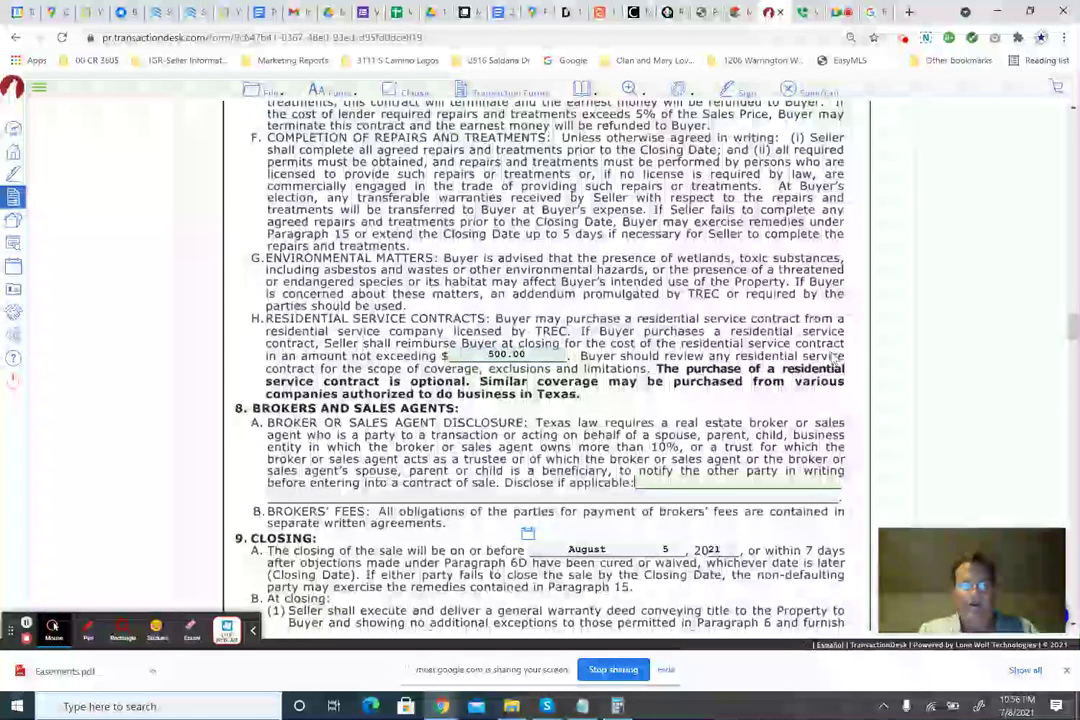
scroll(511, 422, down, 4)
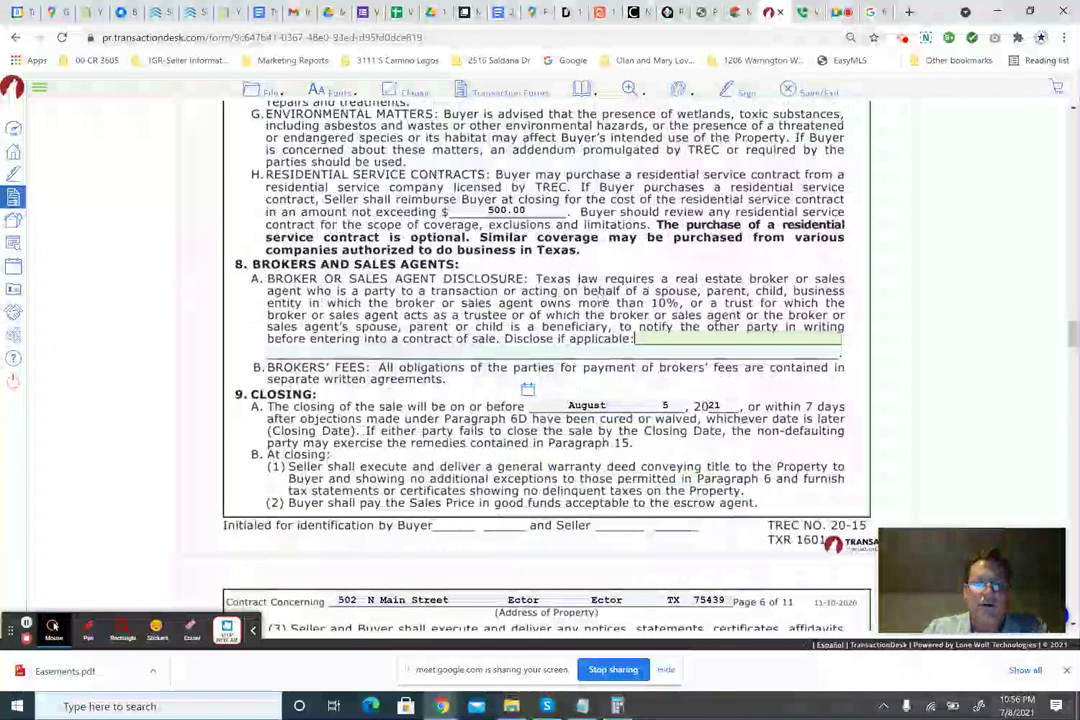
scroll(629, 207, down, 3)
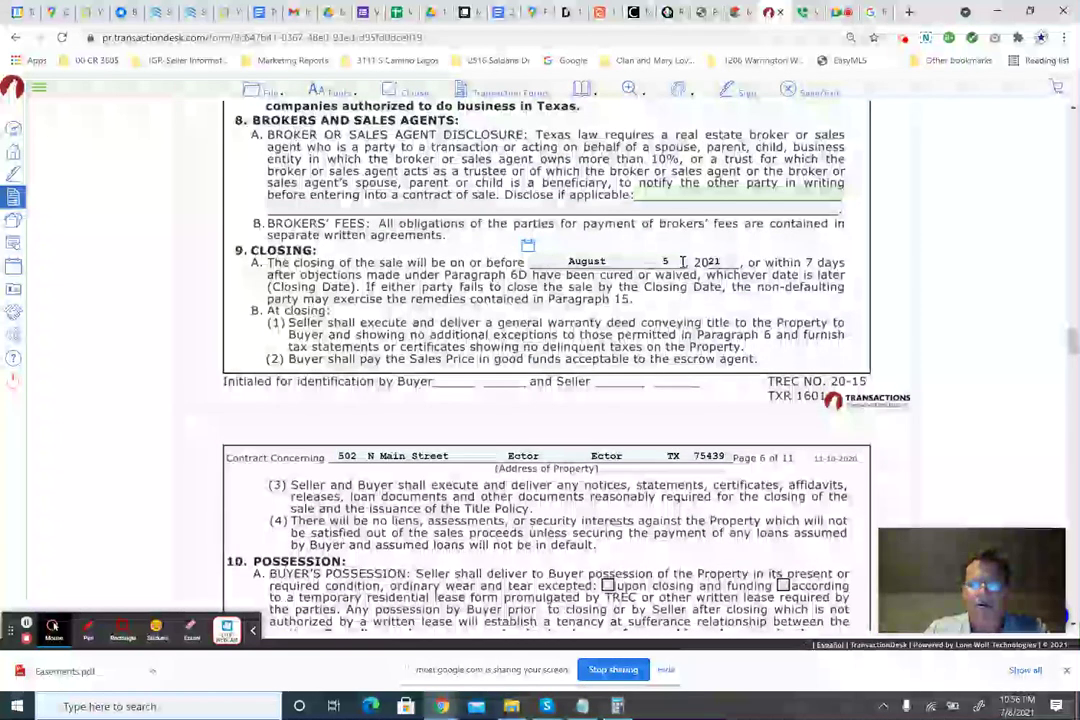
scroll(455, 297, down, 4)
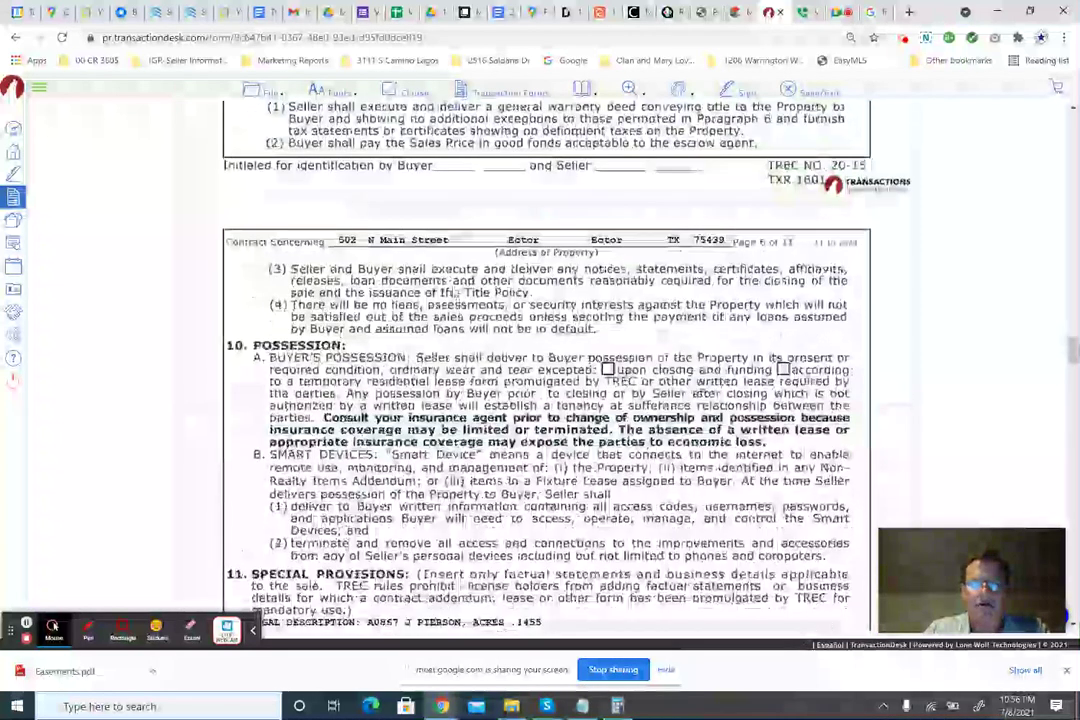
Set possession upon closing and funding and select the seller's expense contribution field.
scroll(612, 214, down, 3)
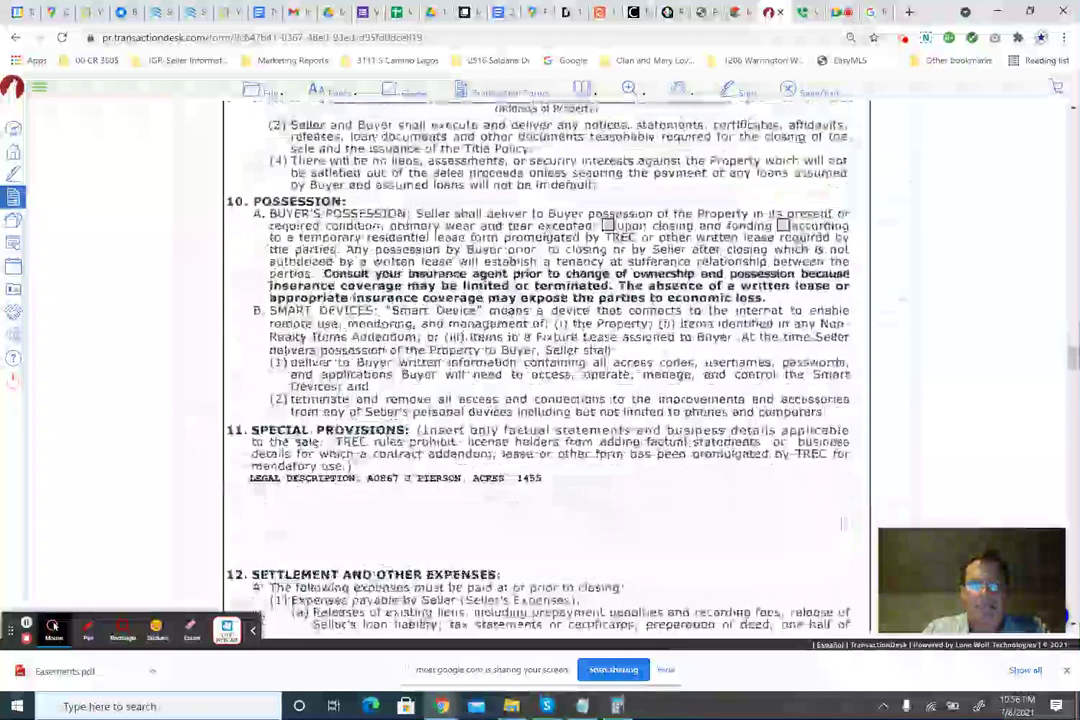
click(607, 224)
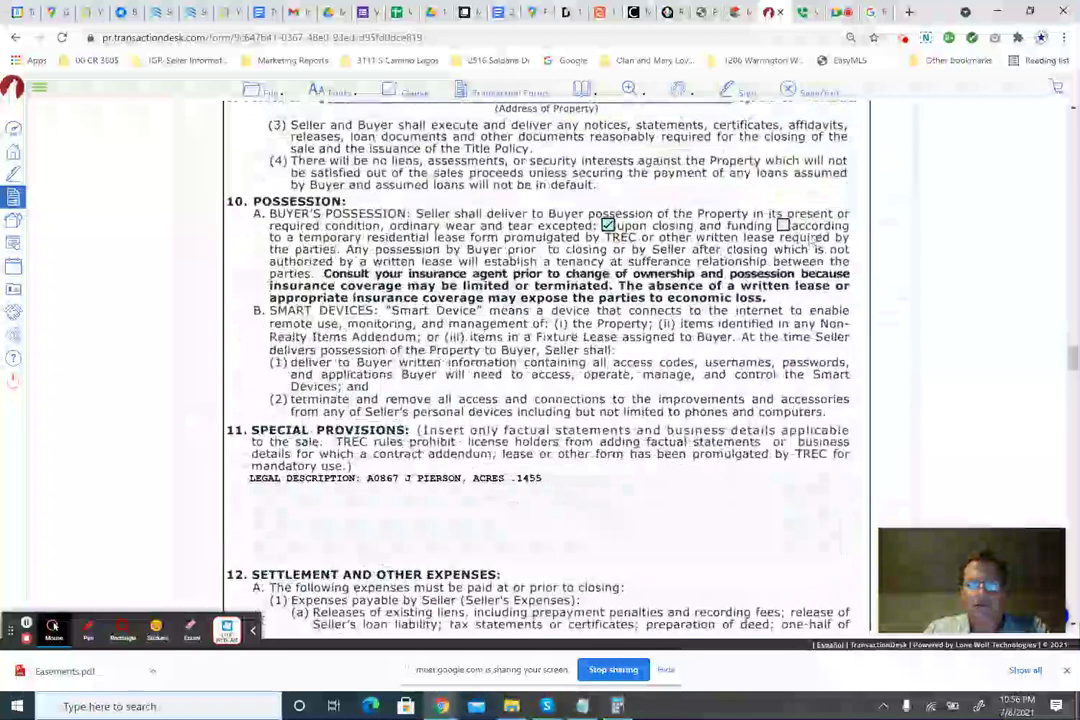
scroll(473, 254, down, 2)
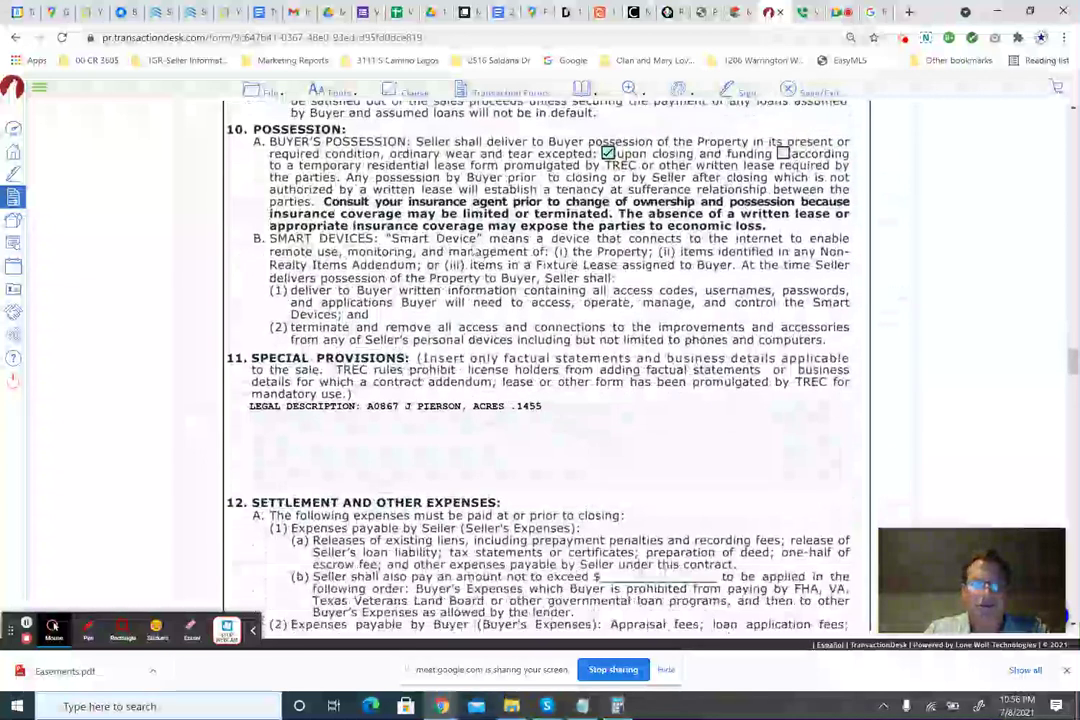
scroll(485, 333, down, 4)
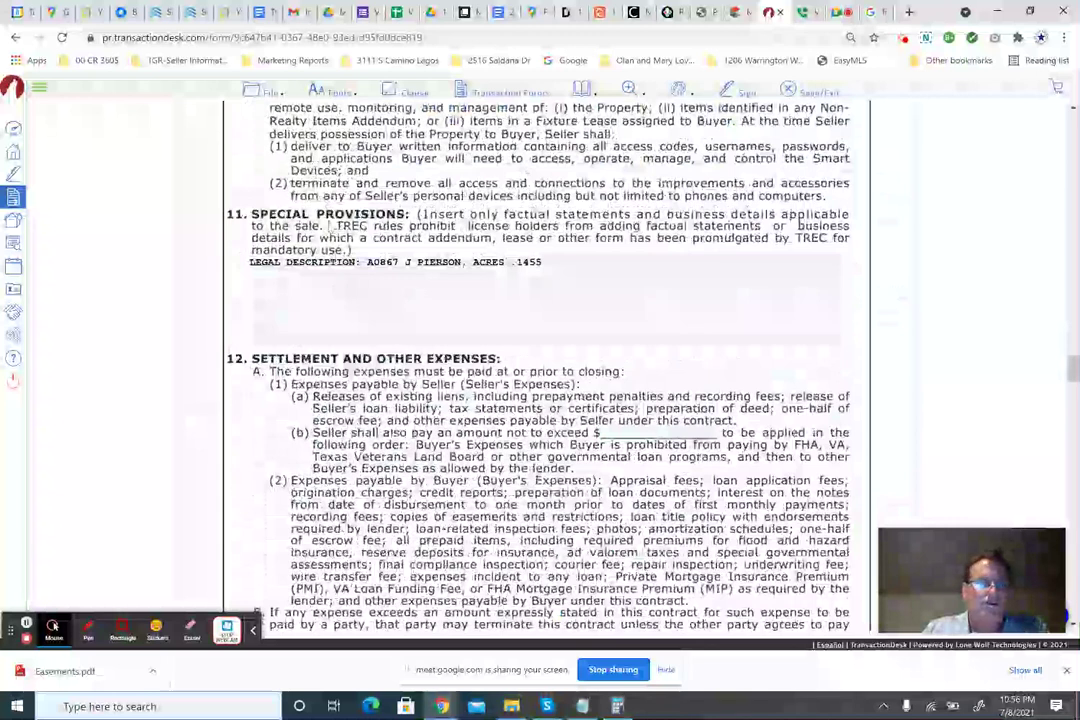
drag(287, 262, 460, 264)
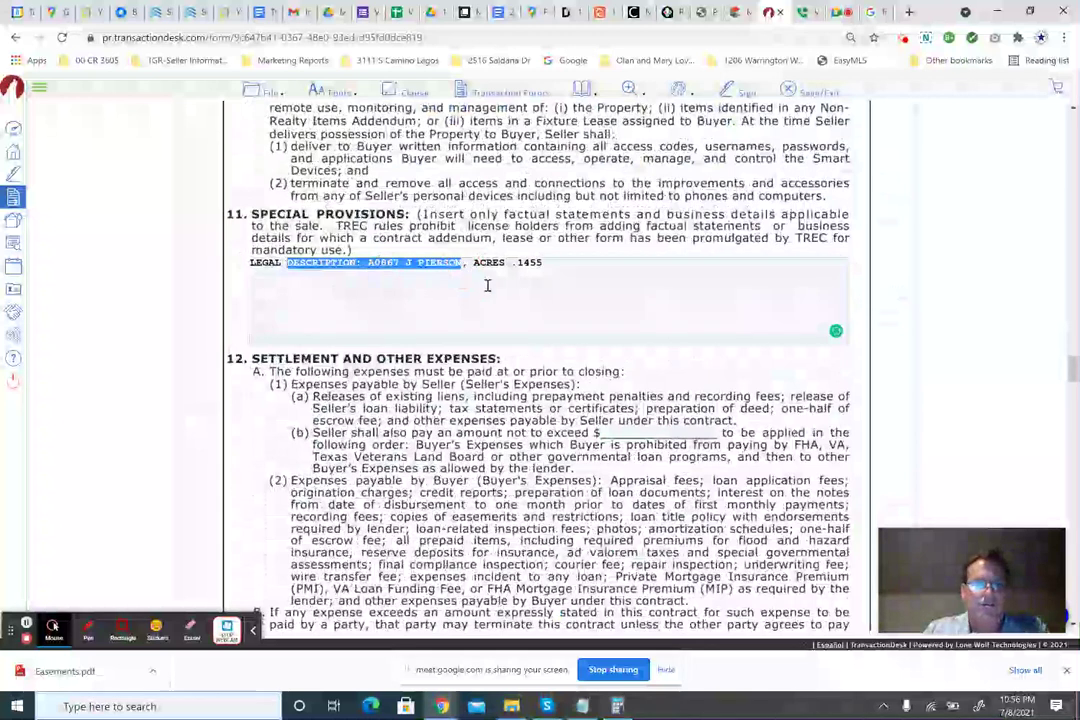
scroll(485, 284, down, 2)
scroll(465, 305, down, 2)
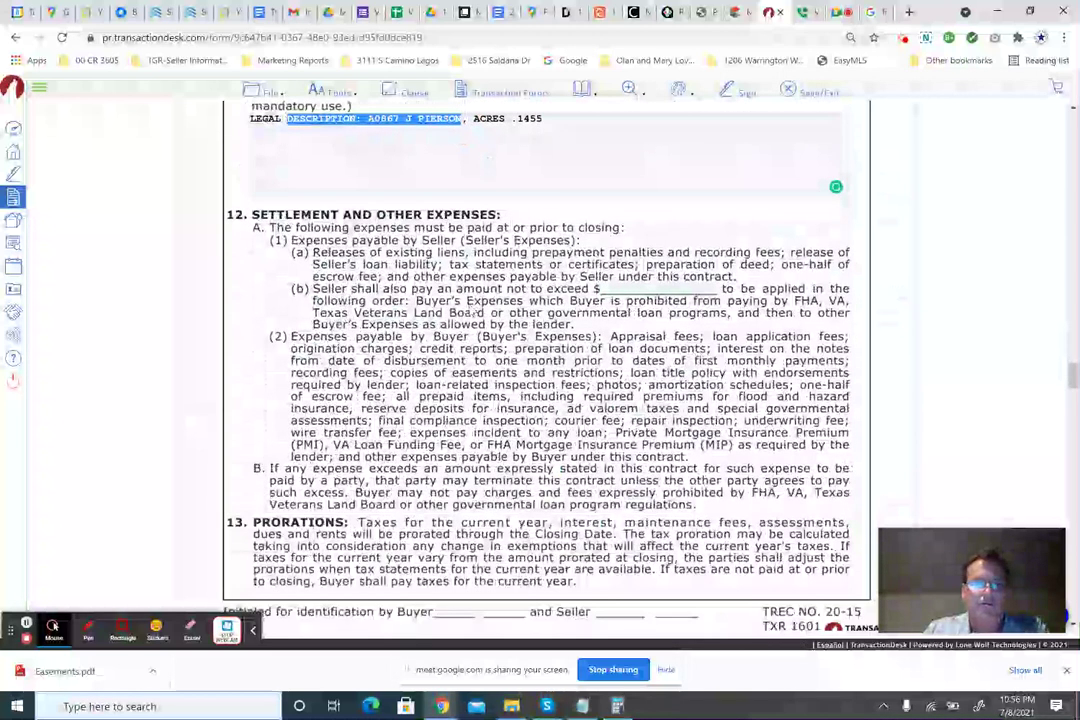
click(609, 289)
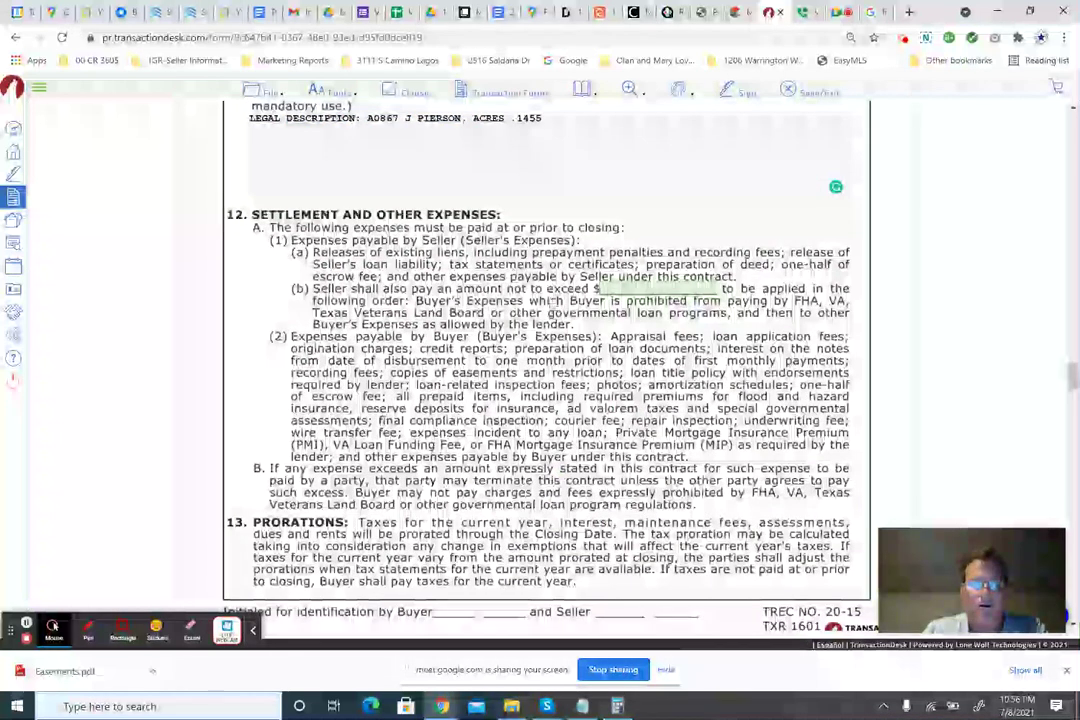
Scroll down to page 8, paragraph 21 Notices.
scroll(550, 300, down, 4)
scroll(548, 303, down, 3)
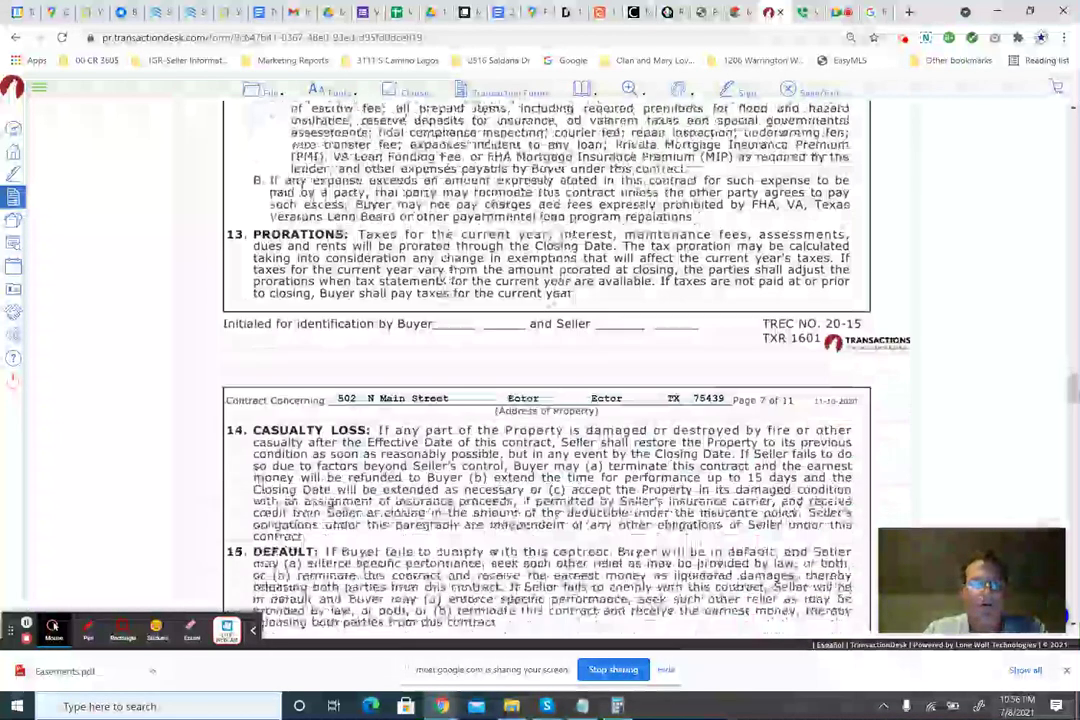
scroll(445, 308, down, 3)
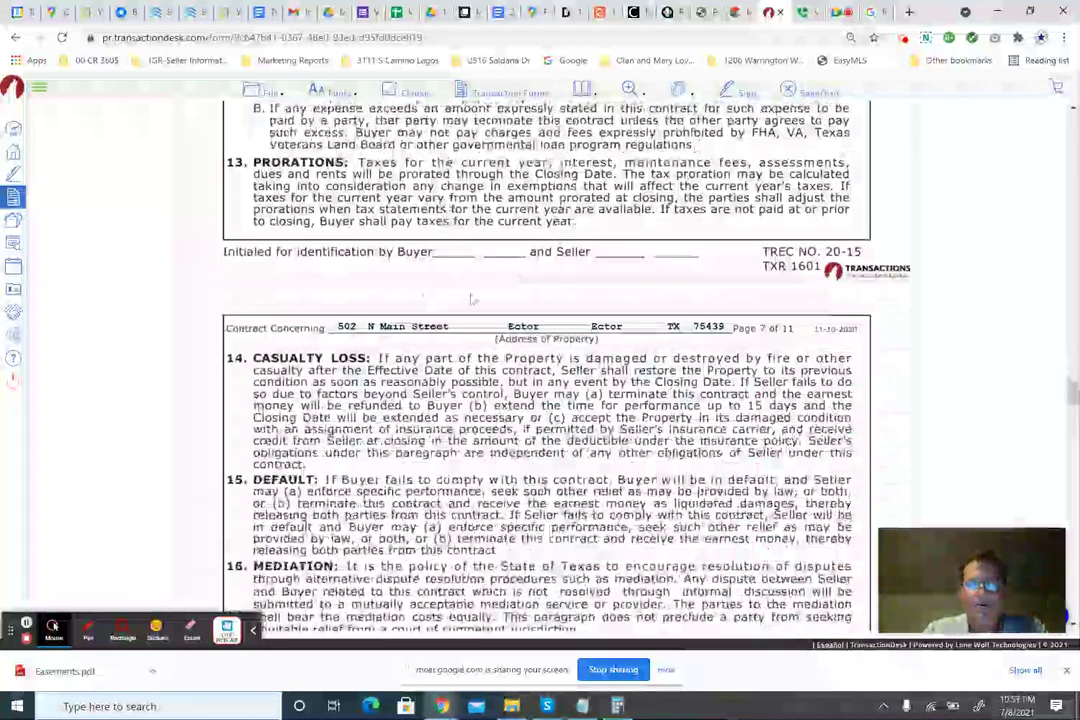
scroll(445, 308, down, 4)
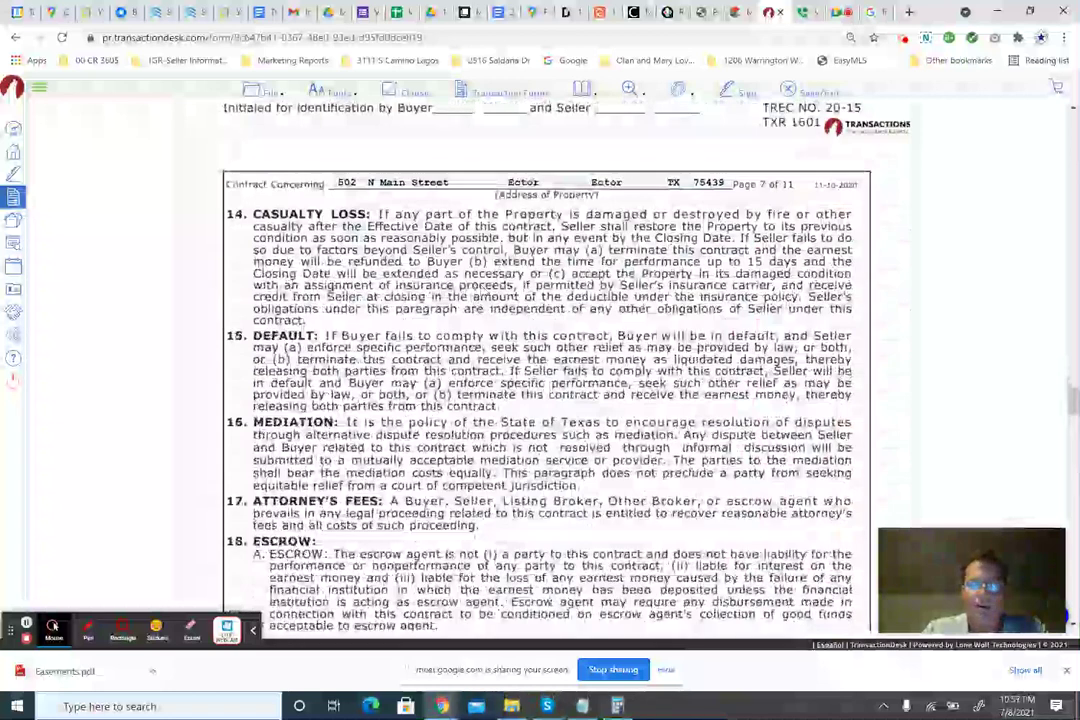
scroll(548, 365, down, 2)
scroll(548, 365, down, 2)
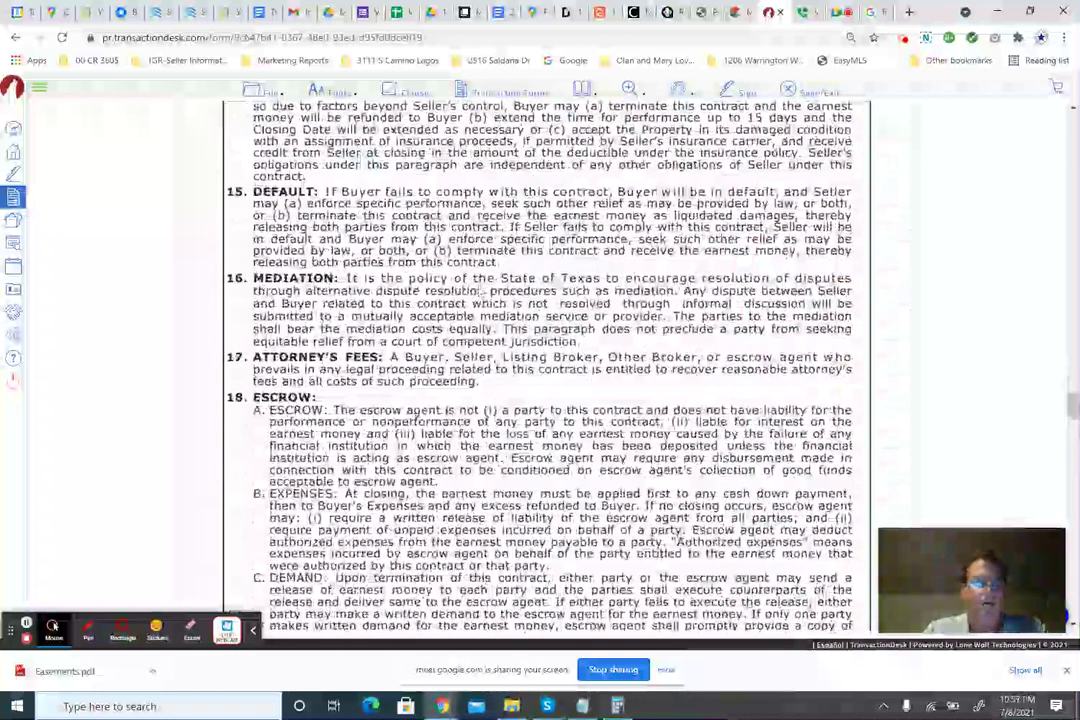
scroll(548, 365, down, 1)
scroll(548, 365, down, 3)
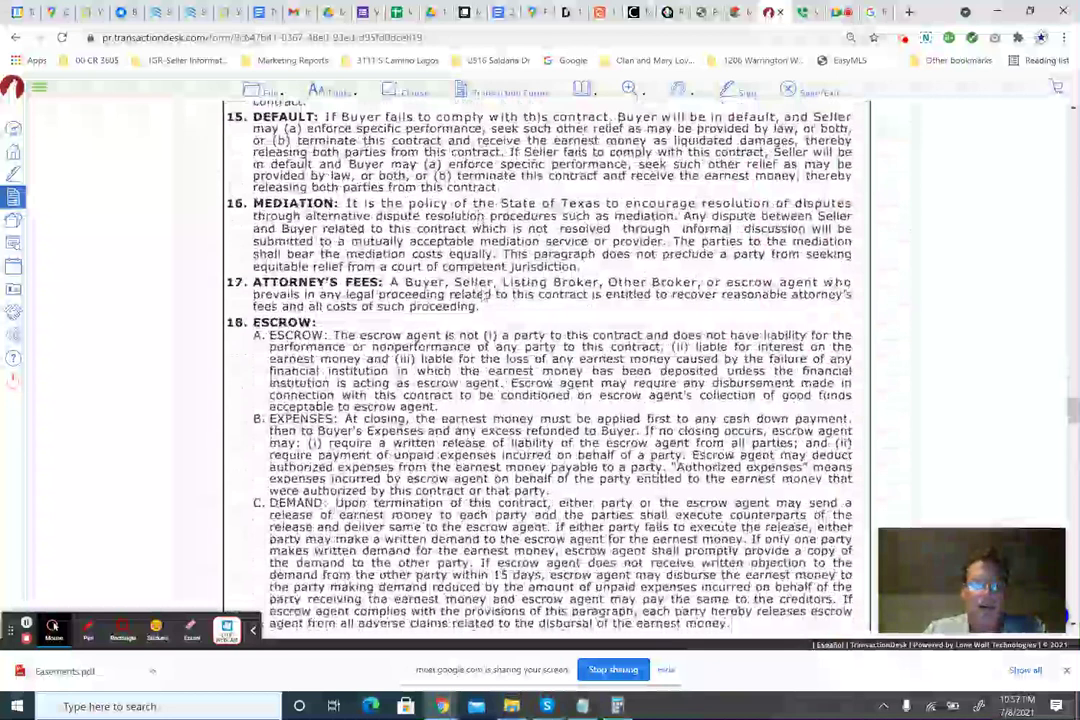
scroll(548, 365, down, 2)
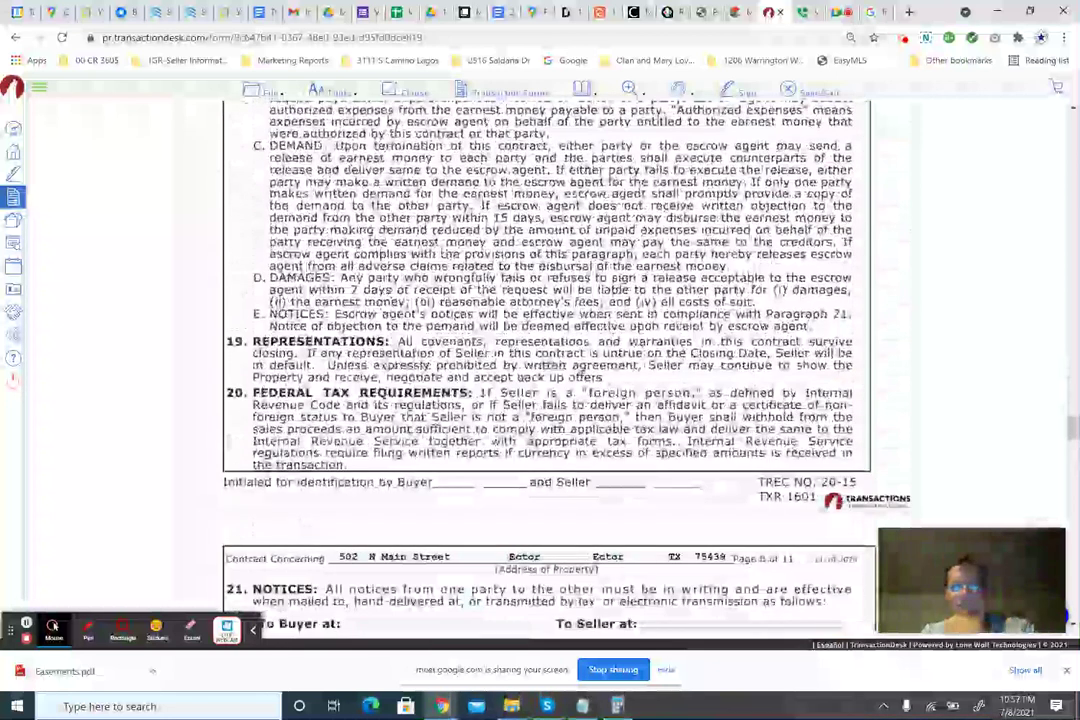
scroll(443, 286, down, 1)
scroll(443, 286, down, 2)
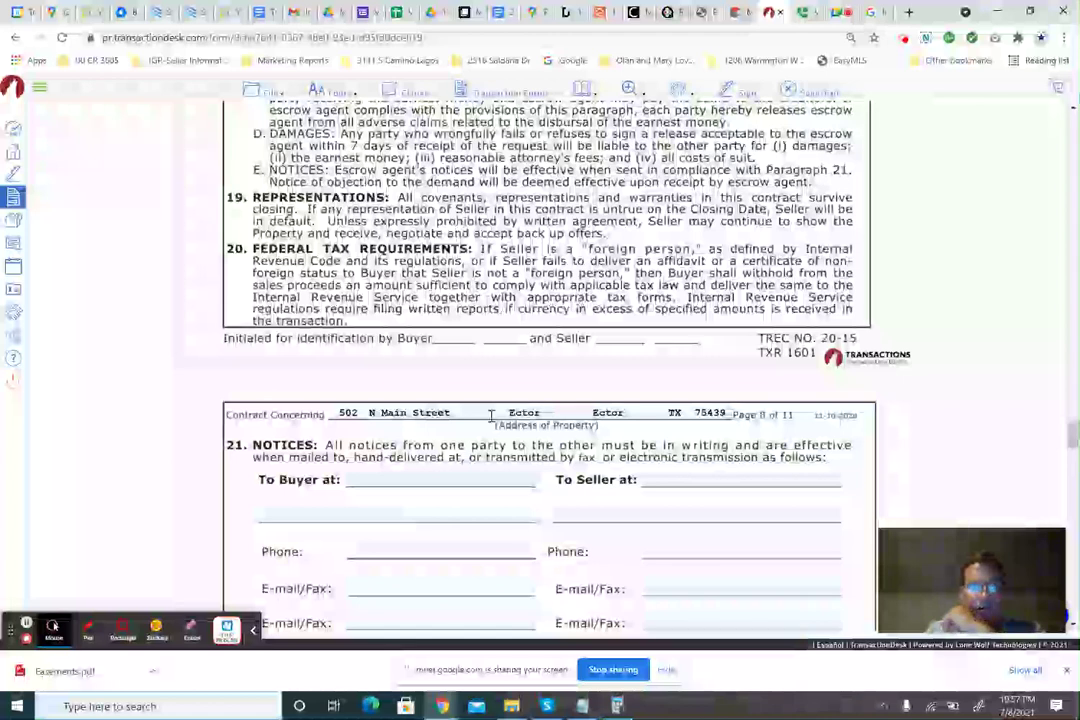
scroll(455, 382, up, 1)
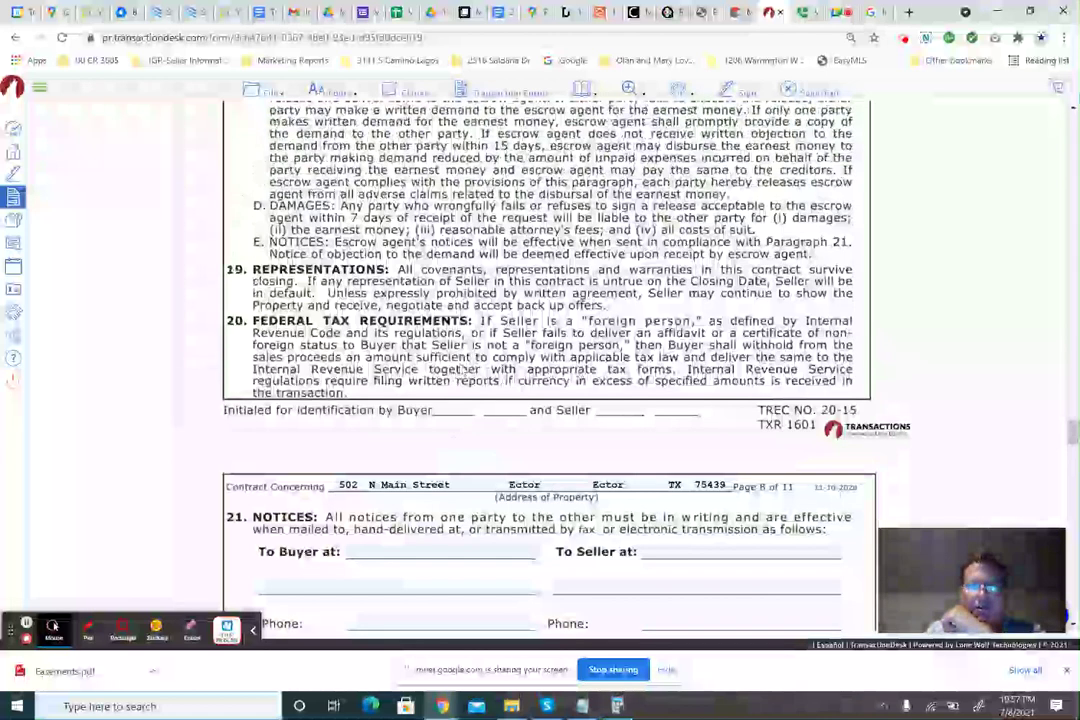
scroll(455, 382, down, 2)
scroll(455, 382, down, 1)
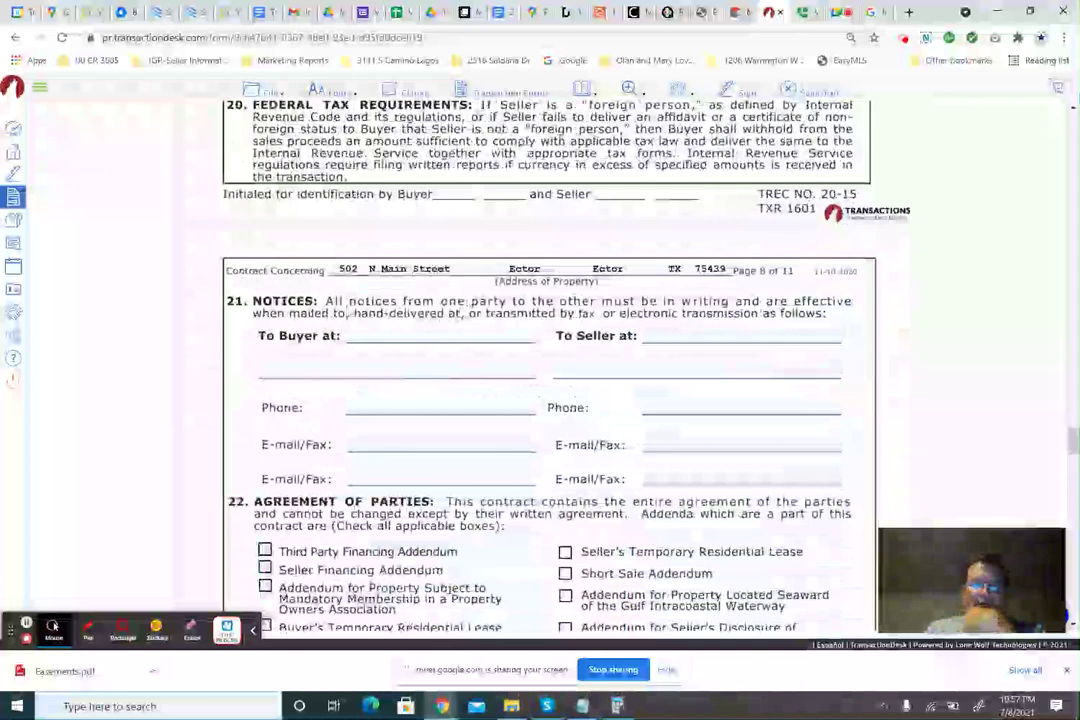
Look up the buyer's address in the prequalification letter, then return to the contract.
click(360, 337)
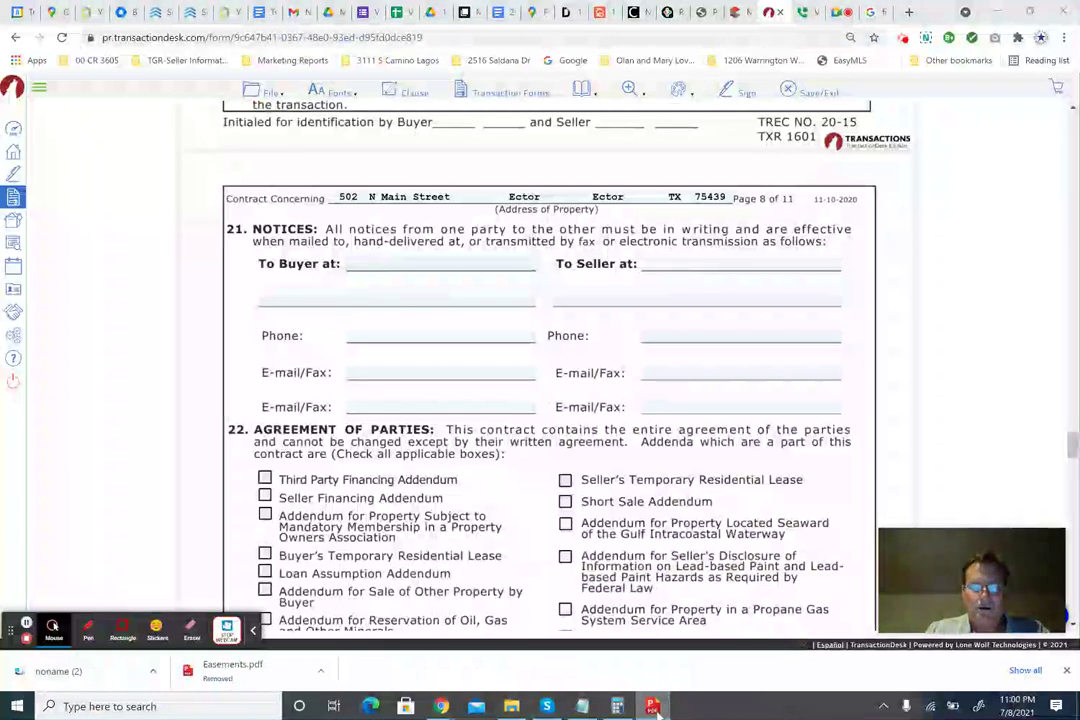
click(653, 706)
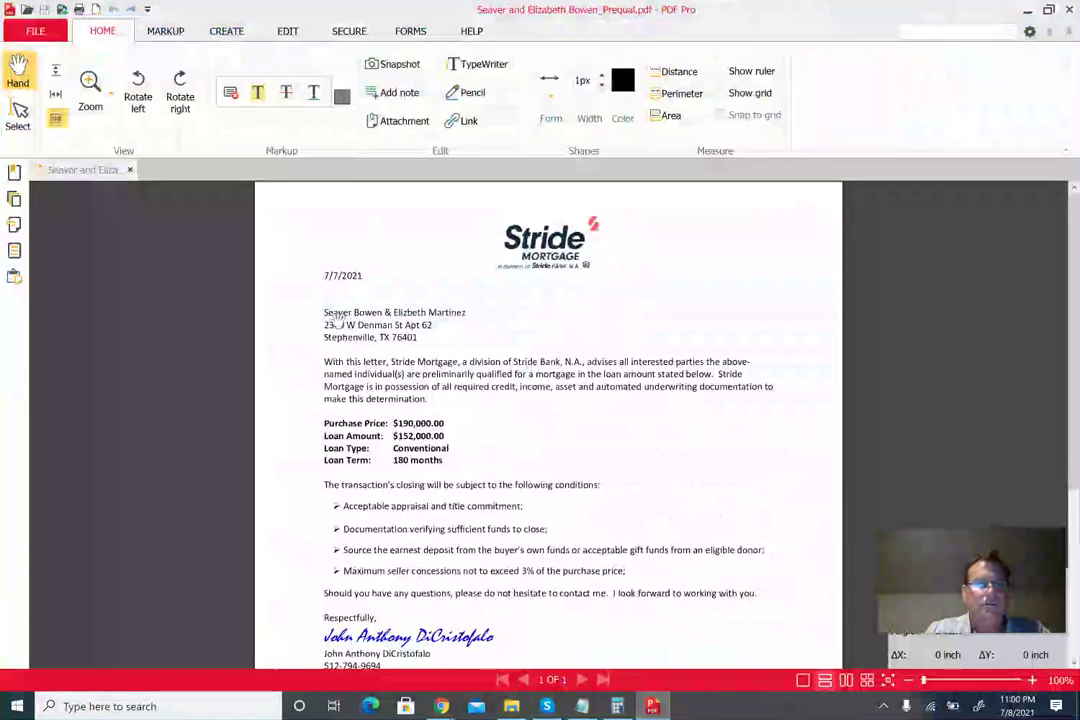
click(1028, 10)
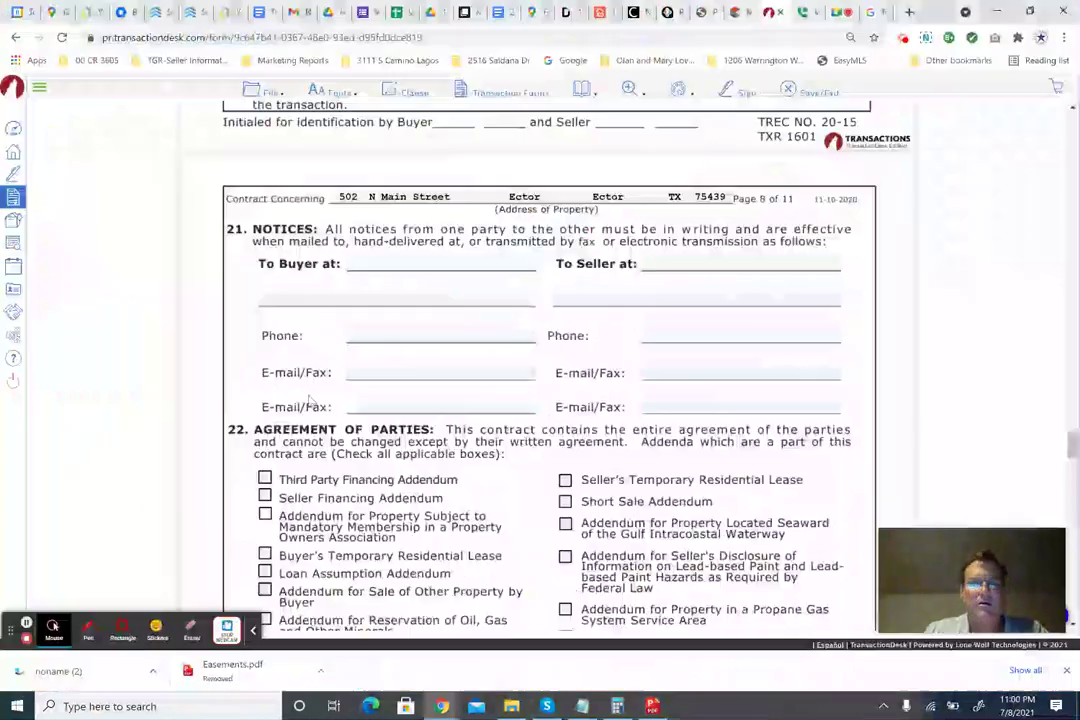
Fill in the buyer's notice street, city and state lines, then recheck the prequal letter.
click(368, 263)
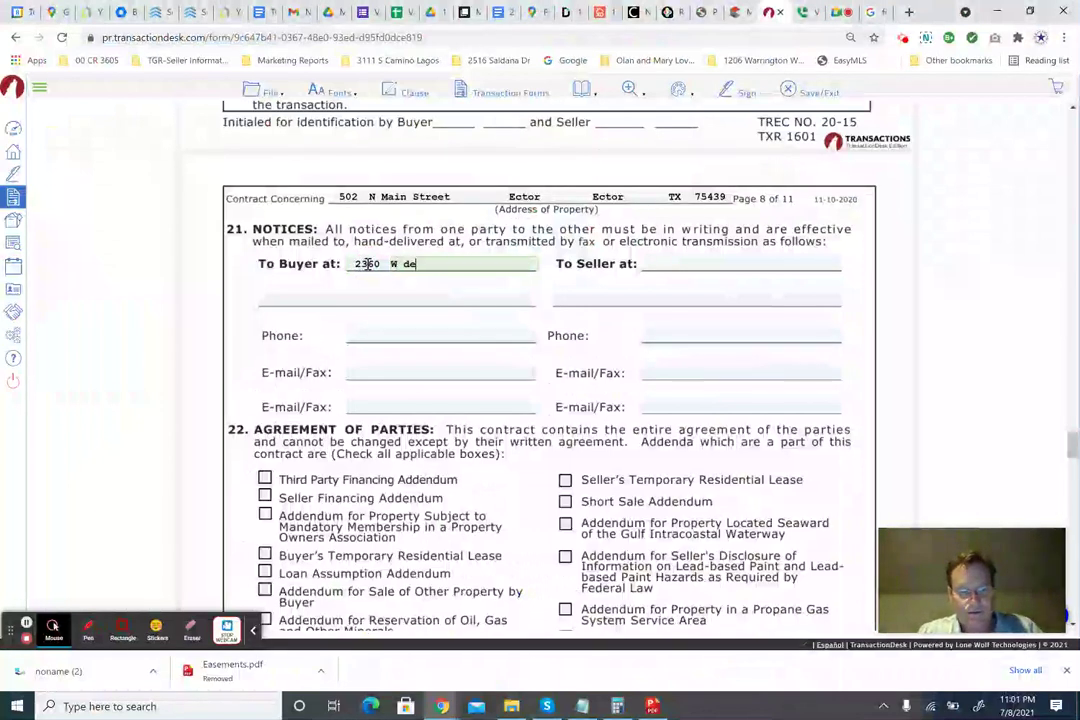
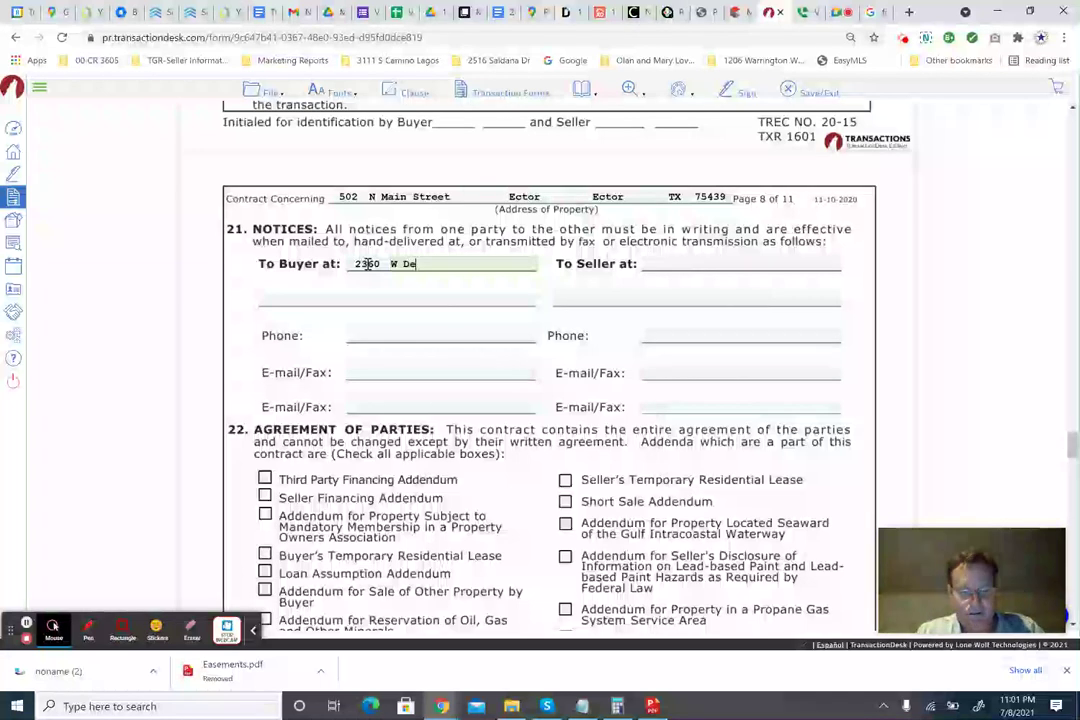
key(Tab)
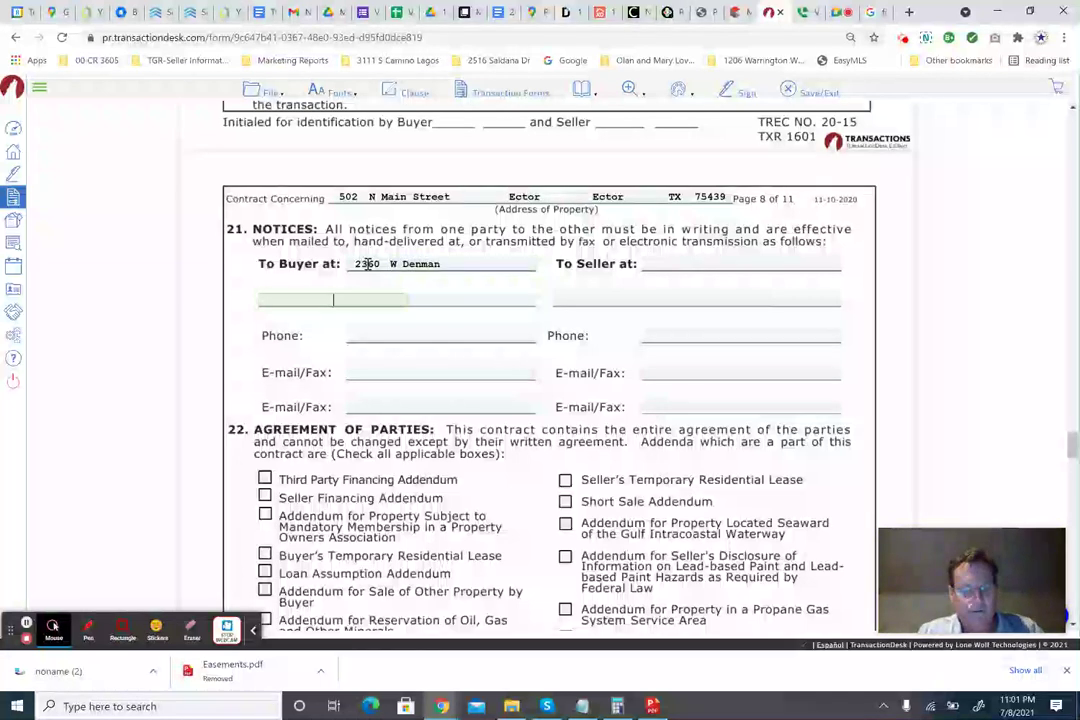
text(Stephenvill)
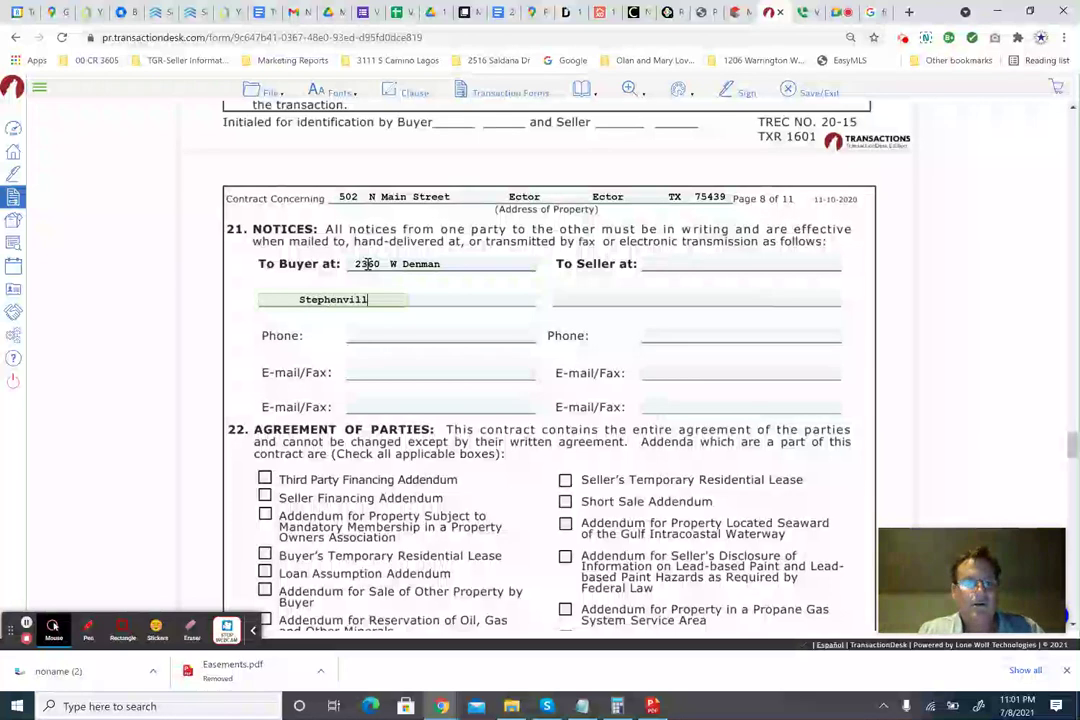
text(e)
key(Tab)
text(TX)
key(Tab)
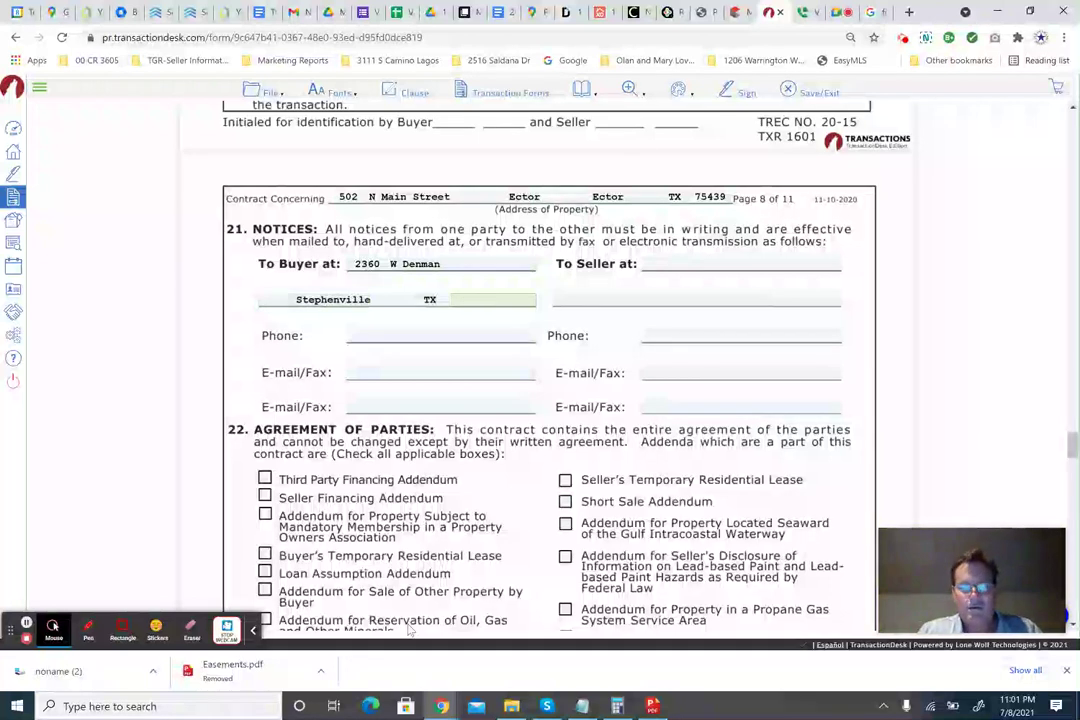
click(656, 706)
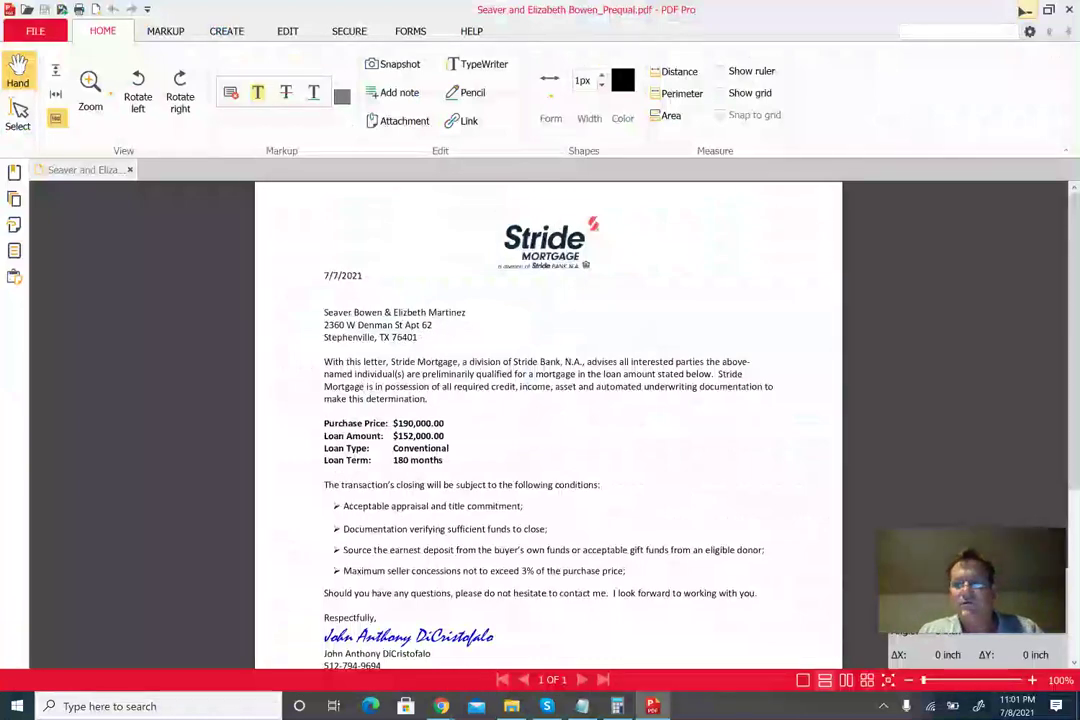
Add the buyer's zip code and an apartment number sign to the street line.
key(alt+Tab)
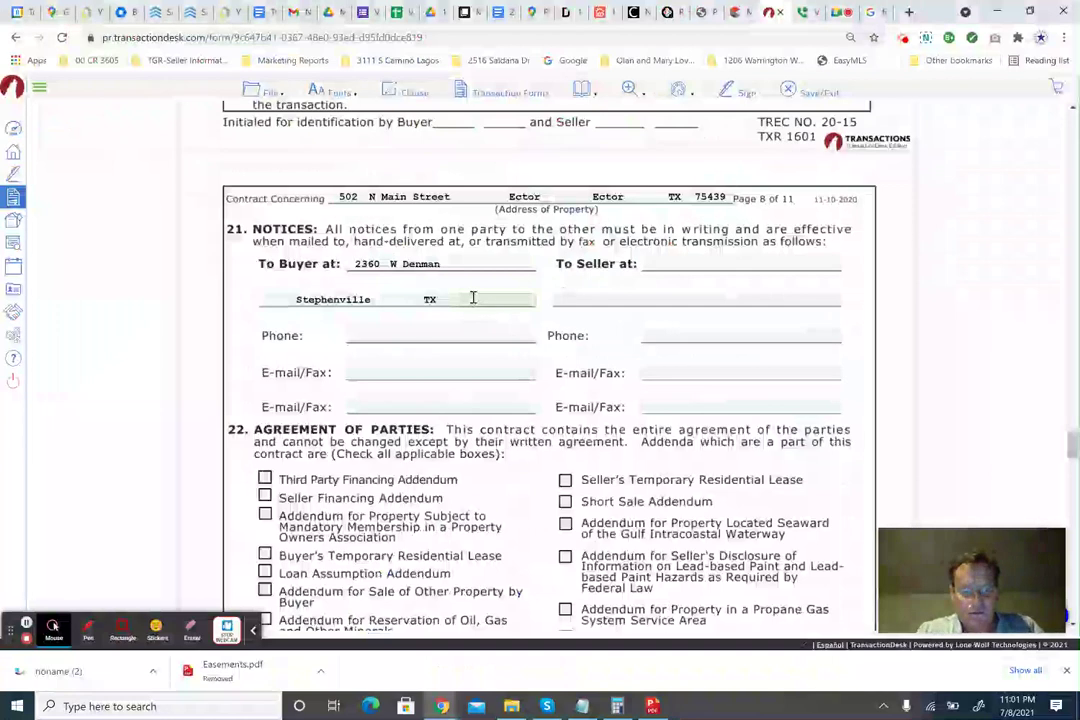
text(76401)
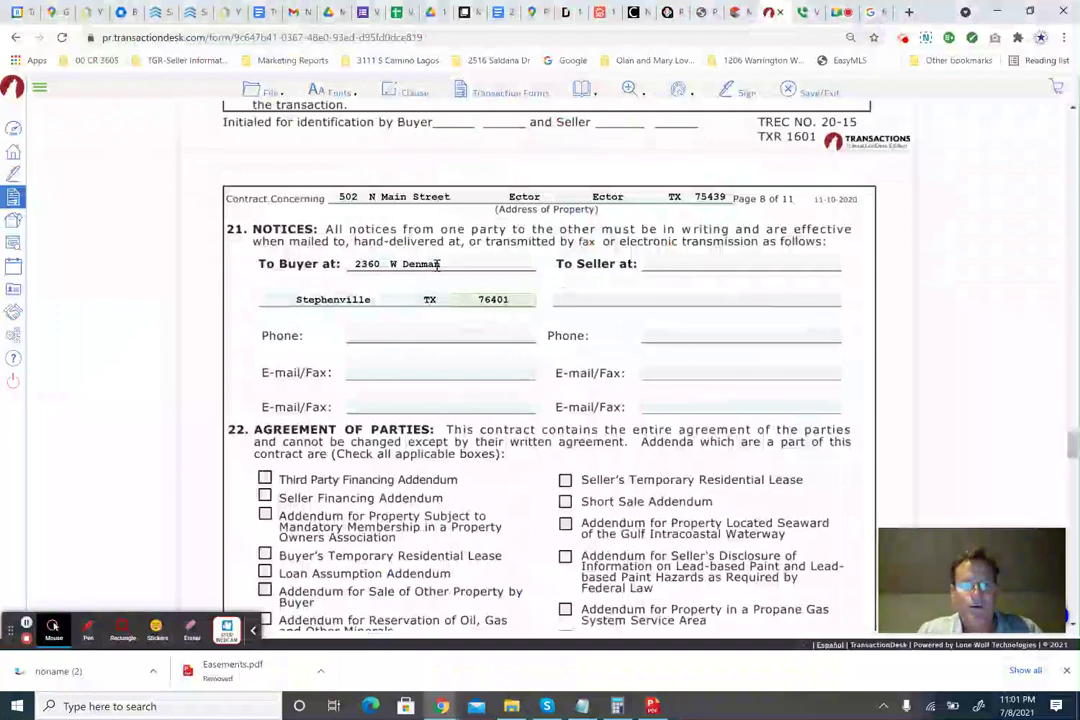
click(493, 265)
text(#)
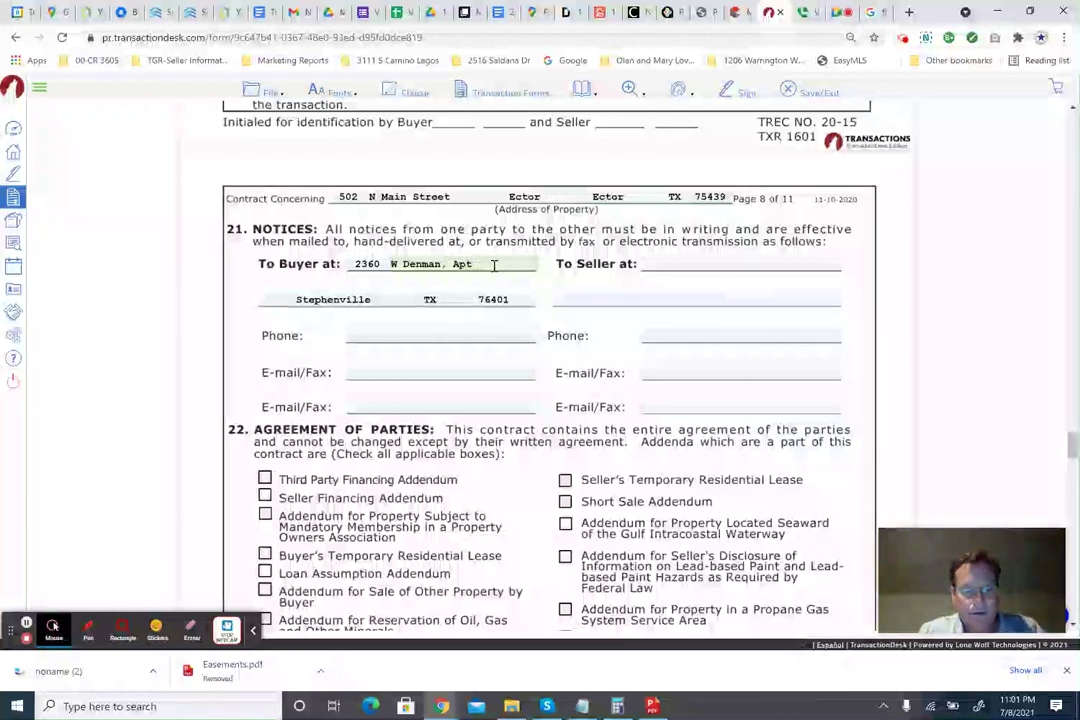
Move through the buyer's Phone and E-mail/Fax fields in the Notices section.
click(456, 342)
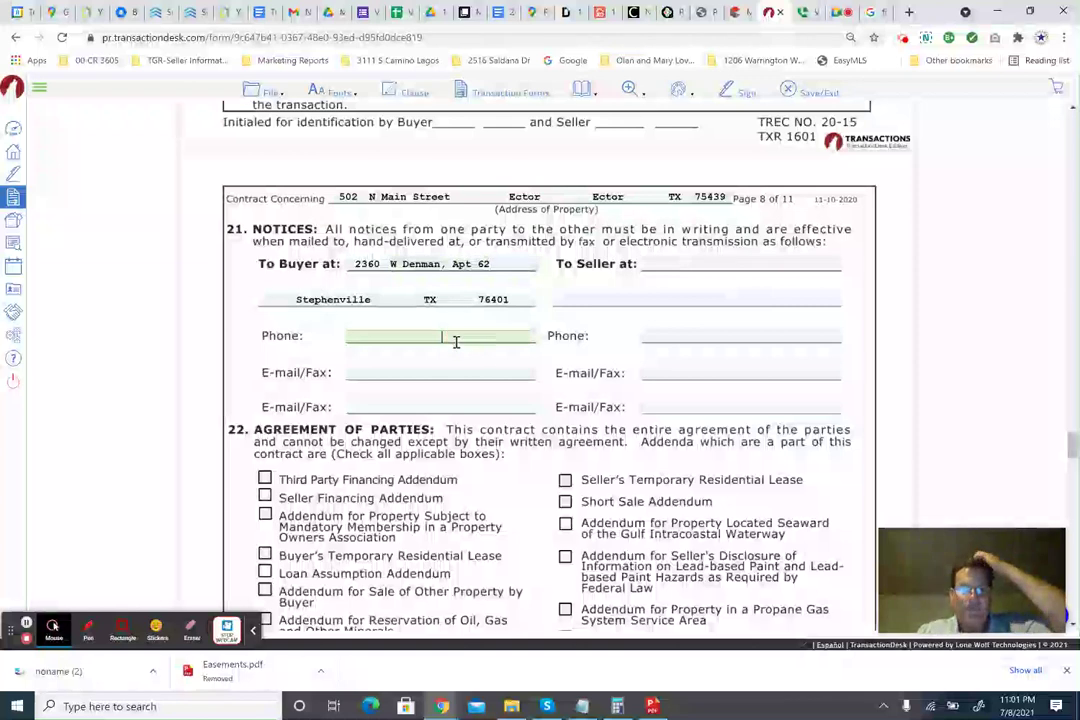
click(392, 337)
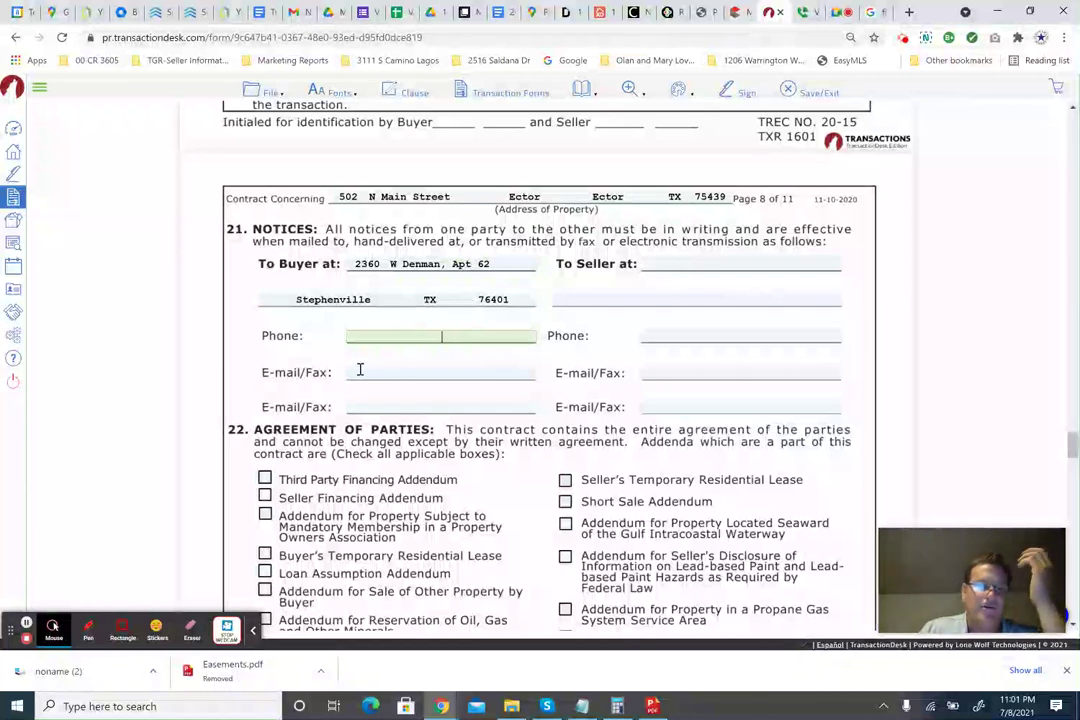
click(390, 375)
key(Tab)
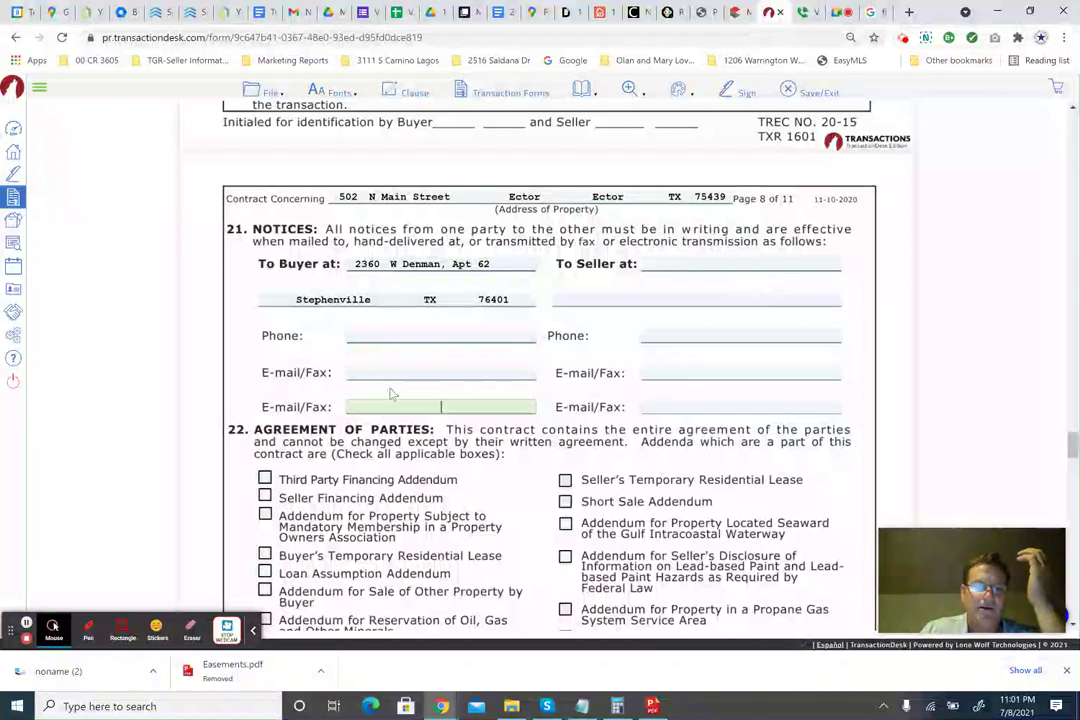
click(461, 378)
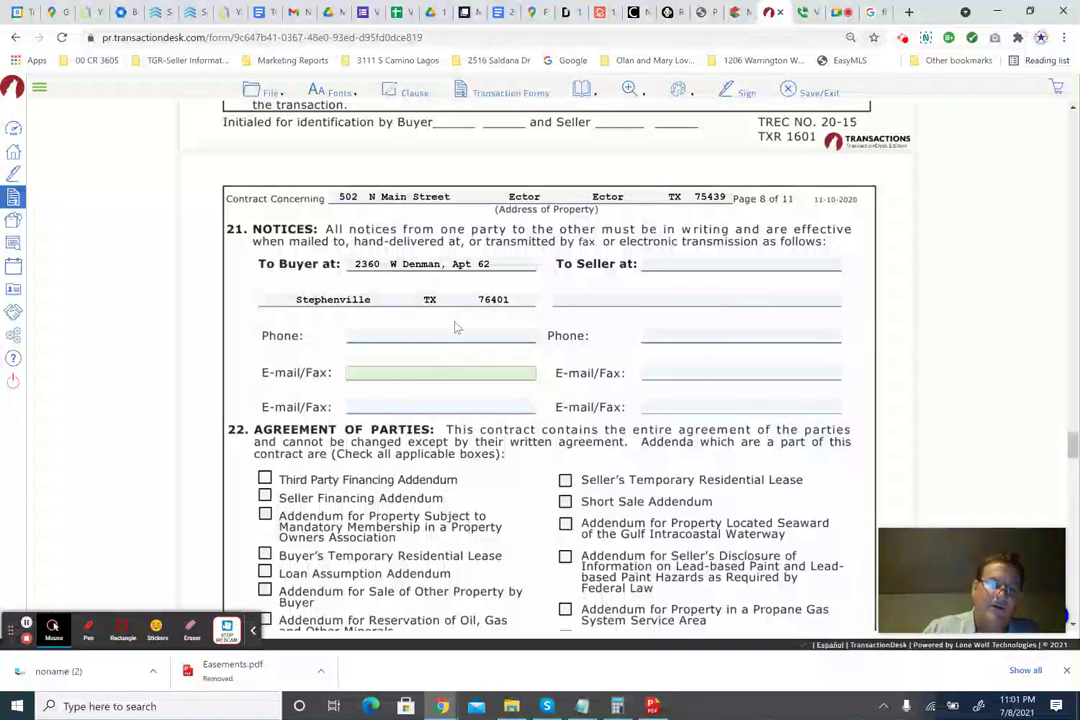
Check the MLS record tab, then bring up the buyer's Follow Up Boss contact.
click(448, 333)
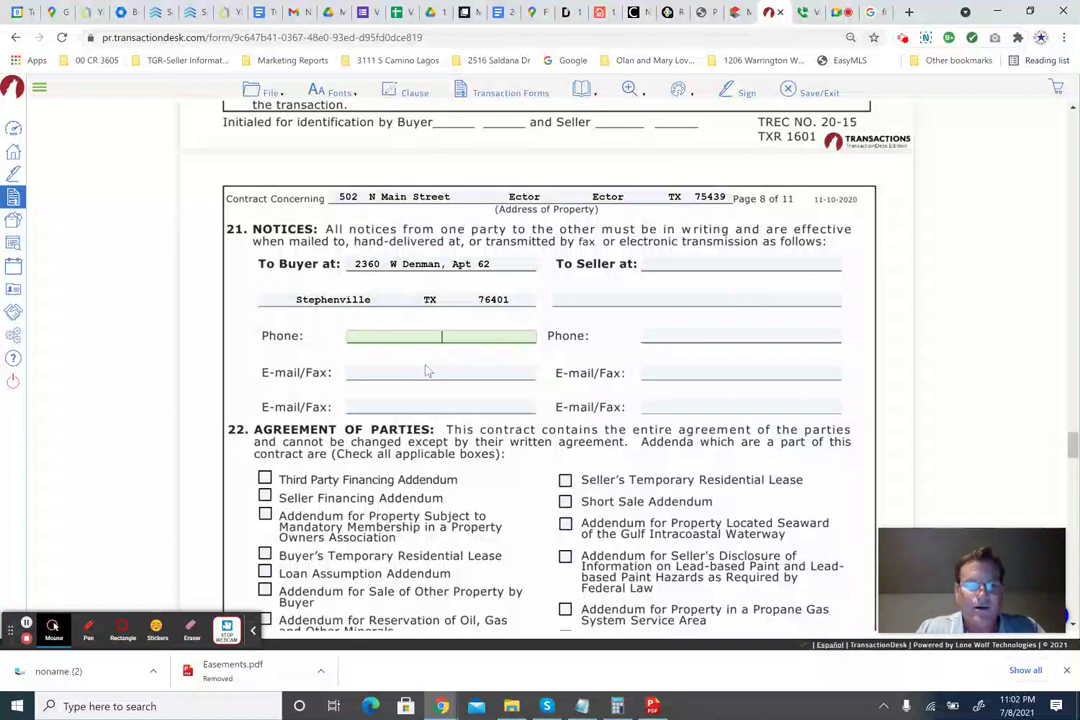
click(738, 12)
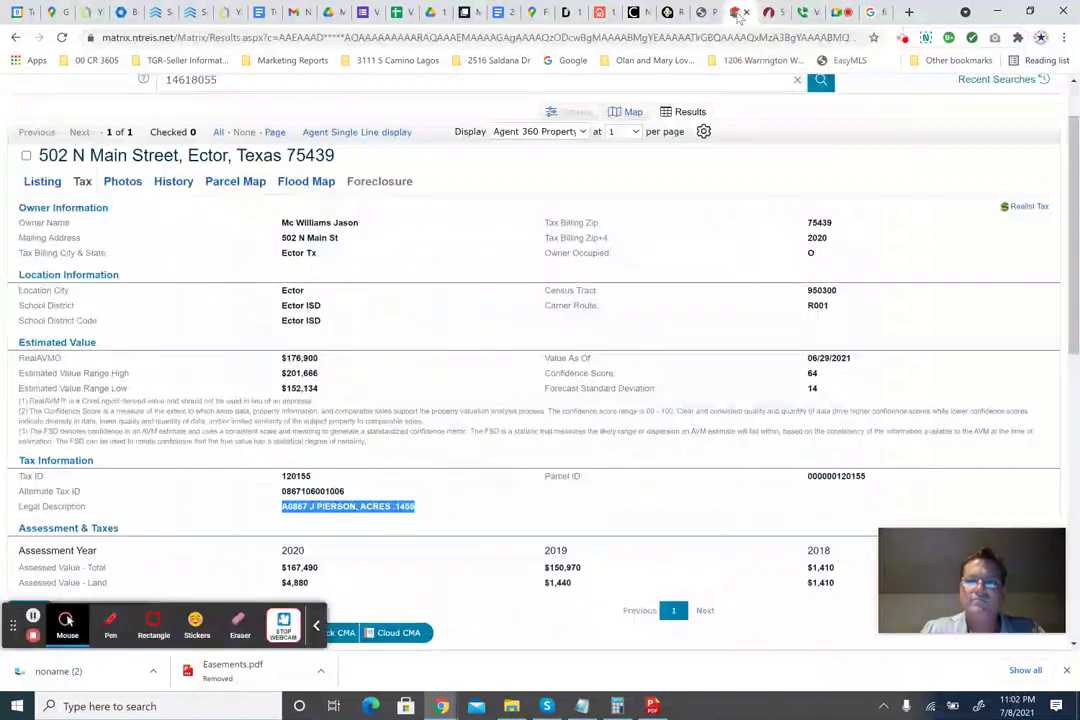
click(770, 12)
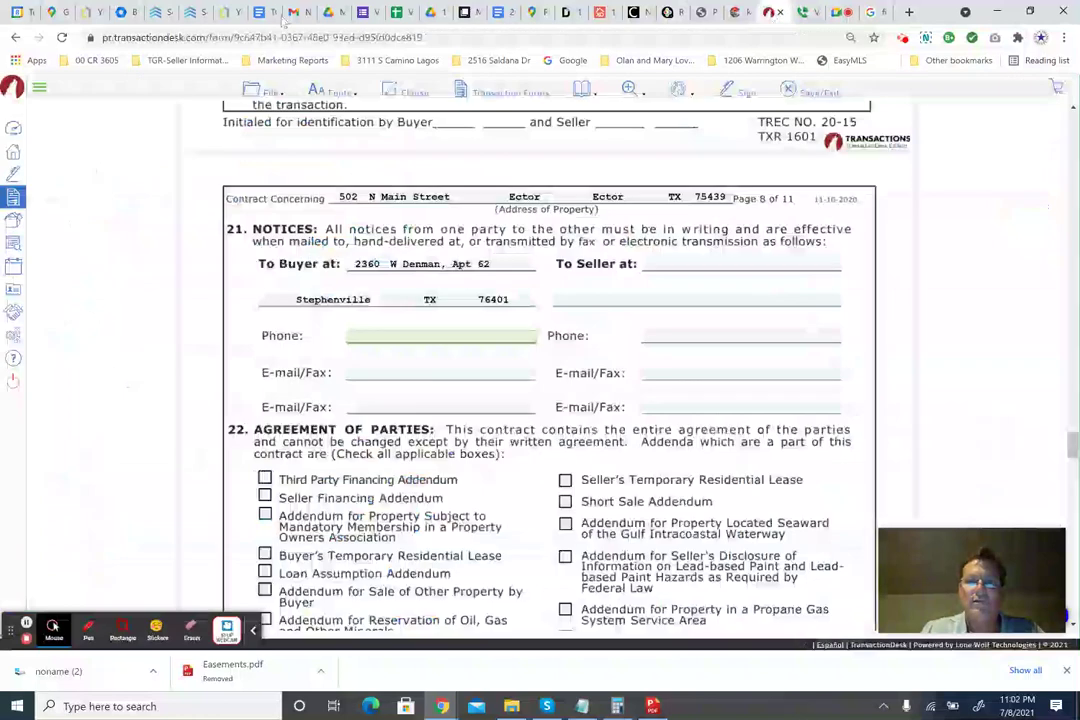
click(157, 12)
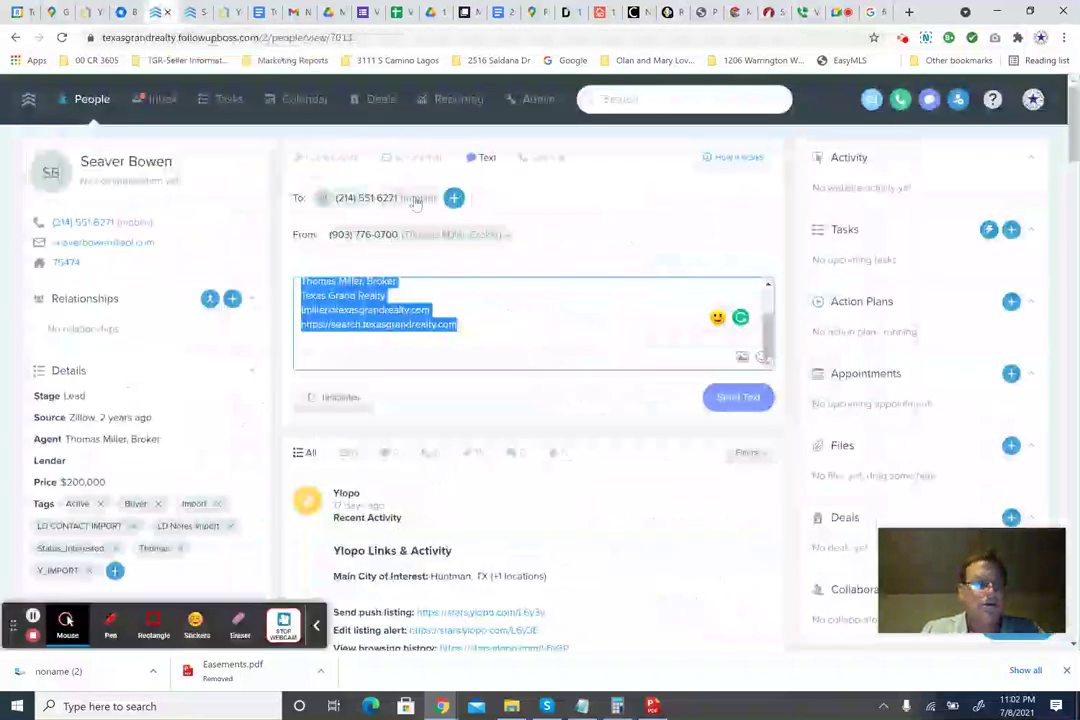
Copy the buyer's mobile number from Follow Up Boss's Edit Phone Numbers and return to the contract.
click(235, 222)
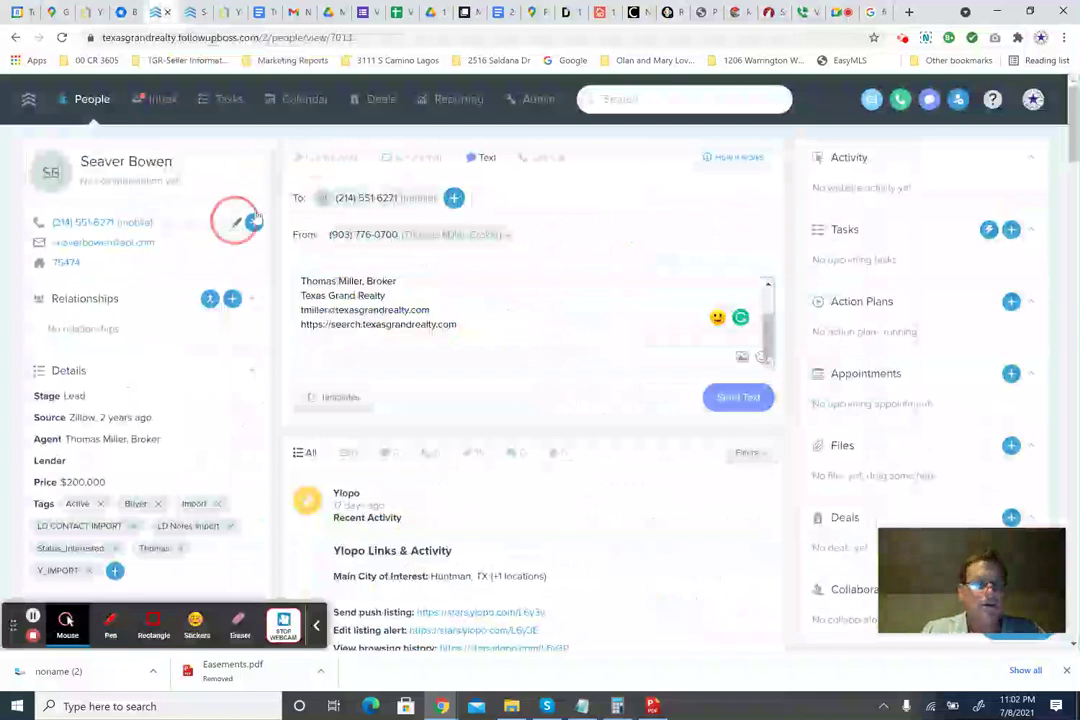
double_click(395, 240)
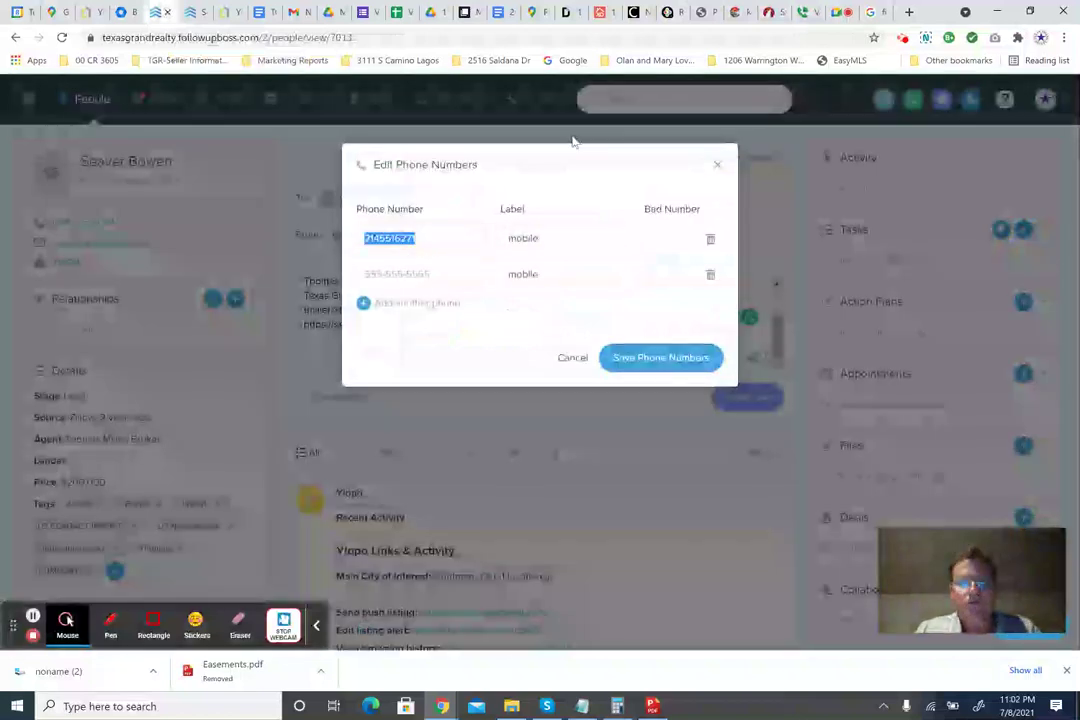
click(740, 12)
click(768, 12)
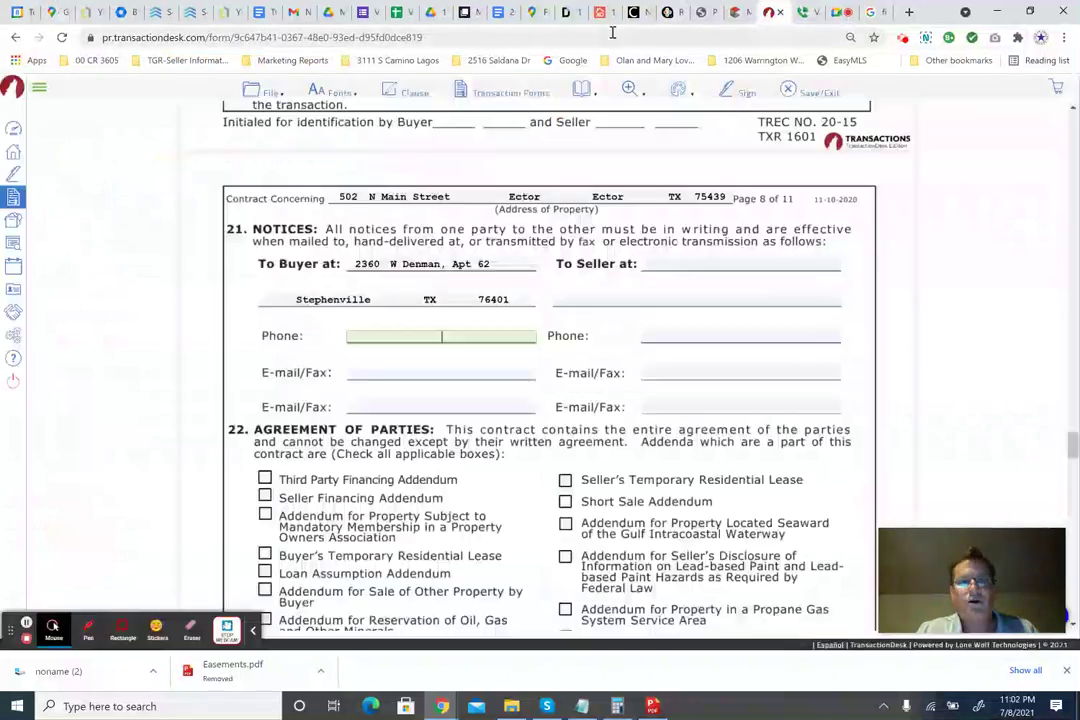
Paste the buyer's phone number into the Notices phone field, formatted with dashes, then switch to Gmail.
click(457, 337)
key(ctrl+v)
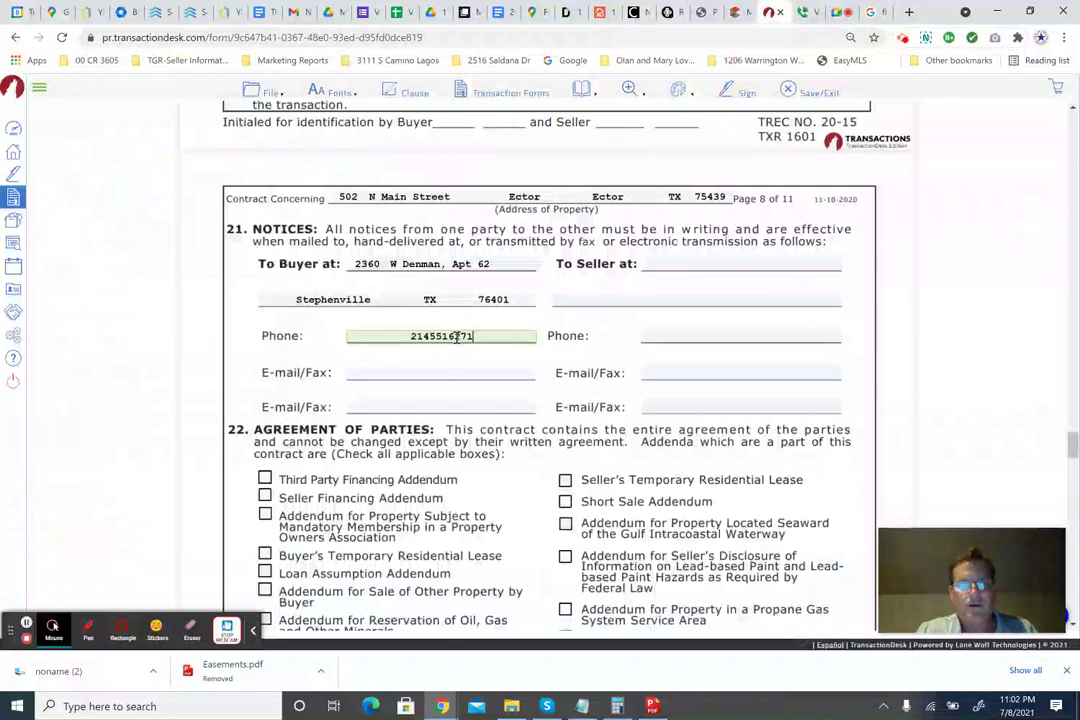
click(428, 336)
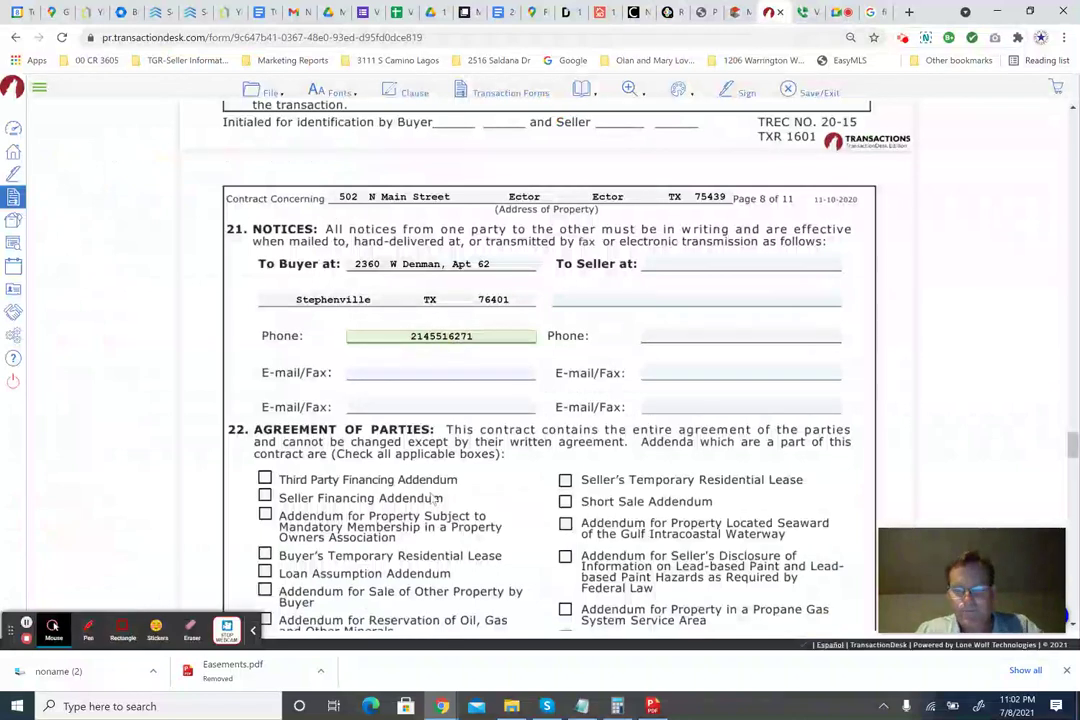
text(-)
click(455, 336)
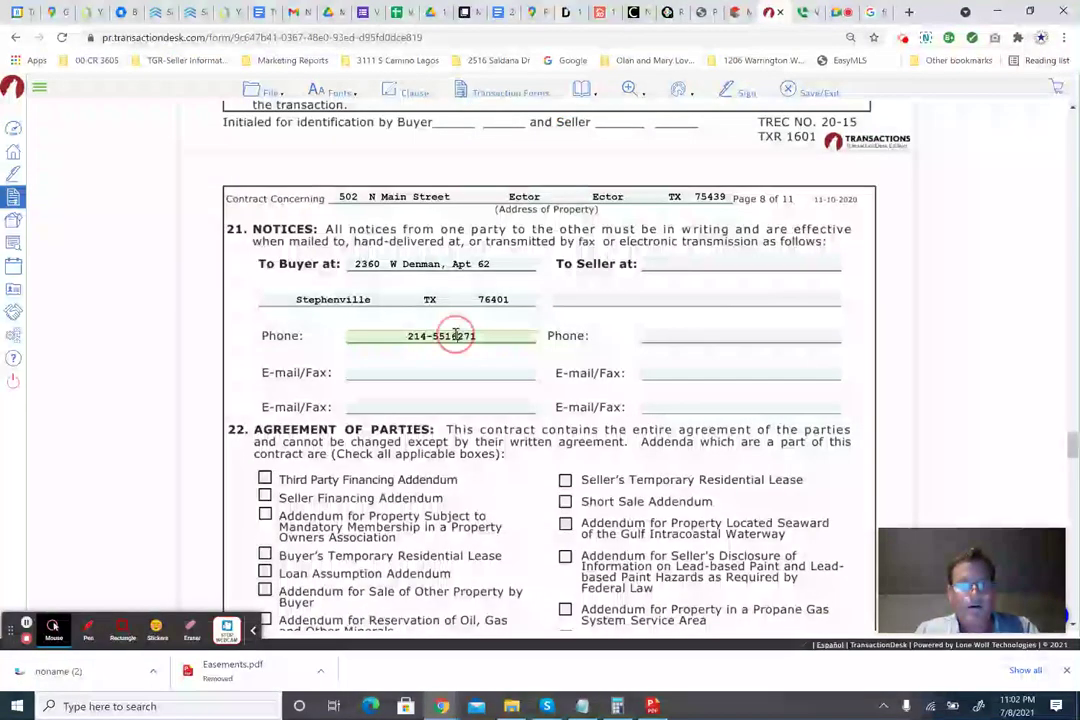
text(-)
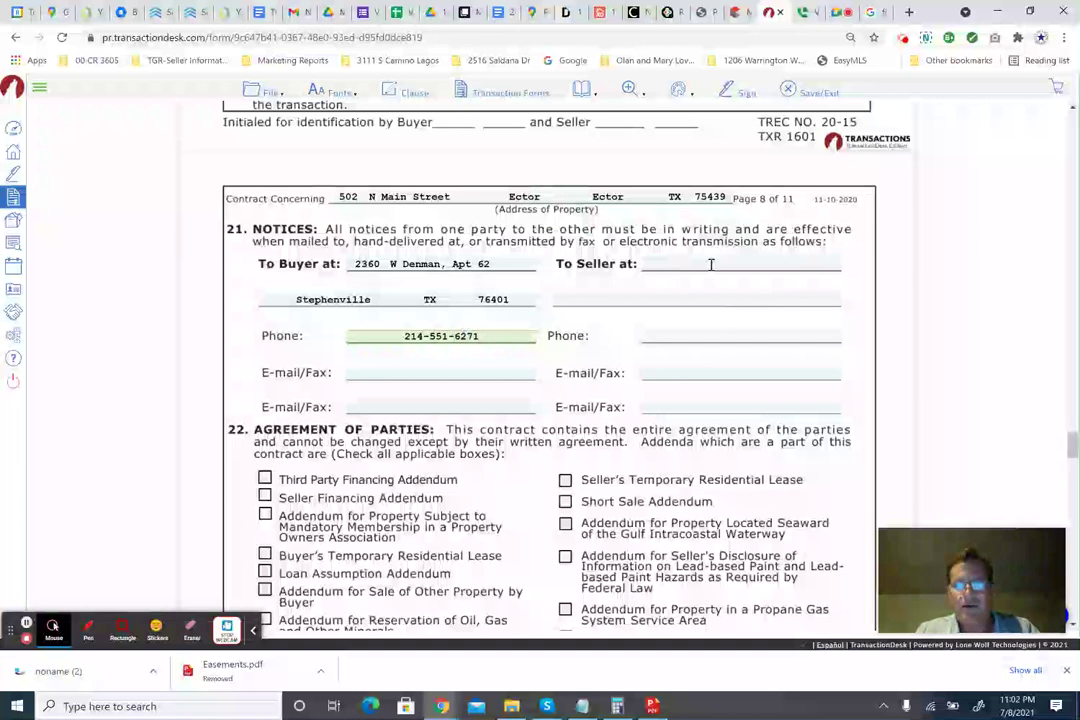
click(406, 373)
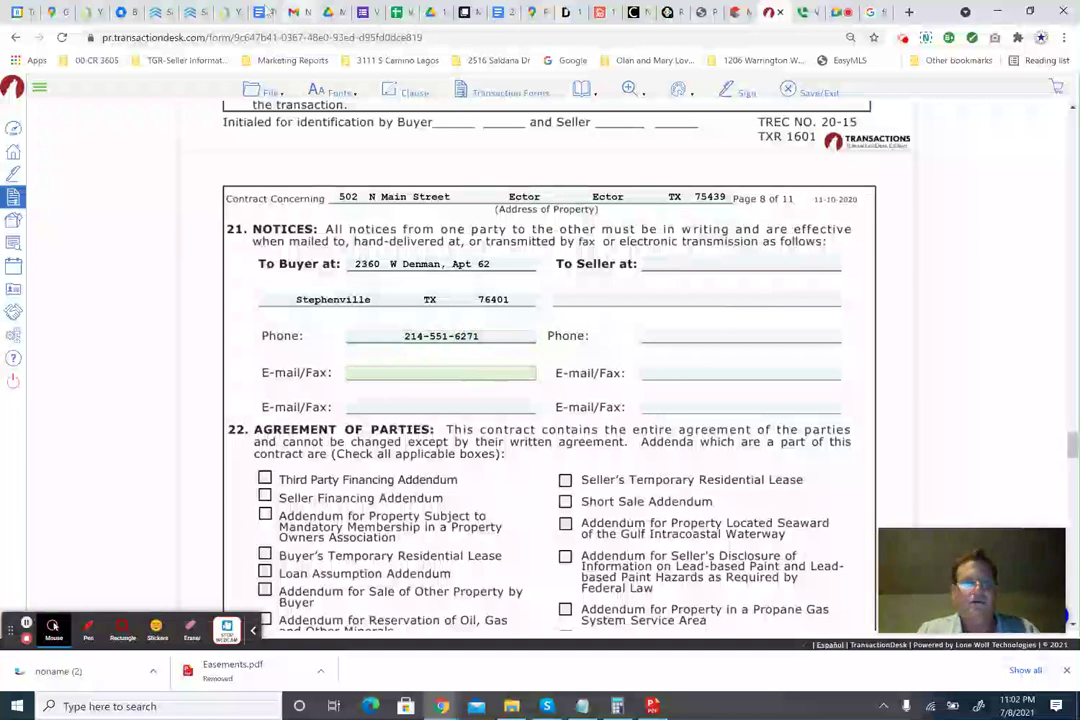
click(294, 12)
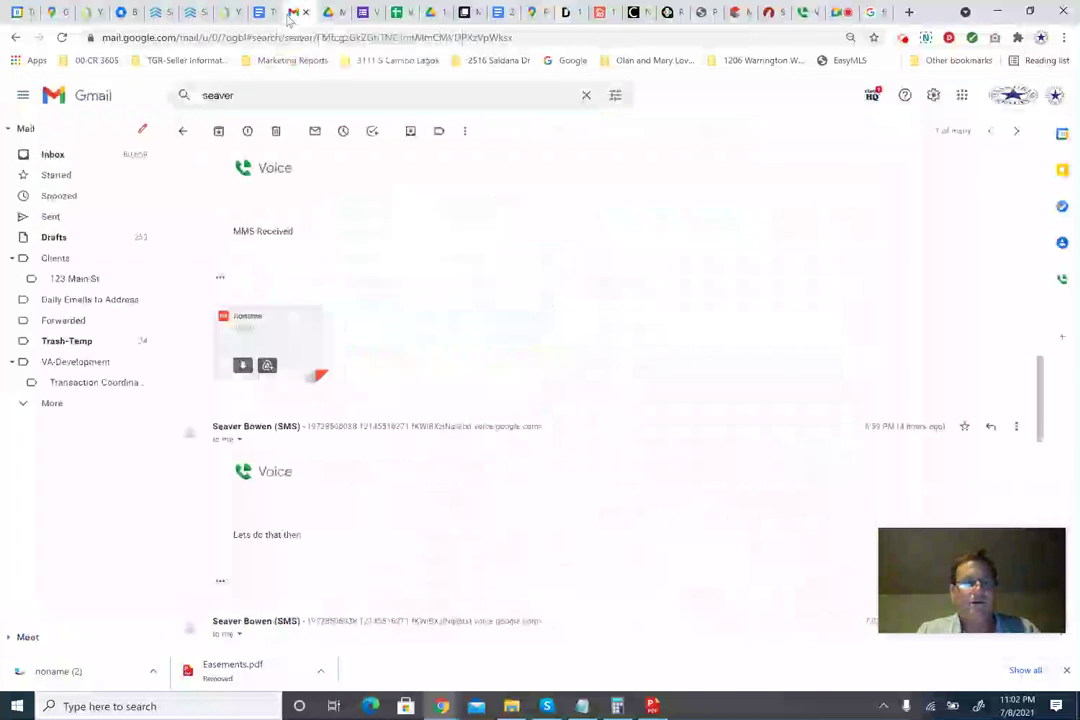
Use Gmail's search suggestions to find and read the RPR Property Report email for the property.
click(248, 94)
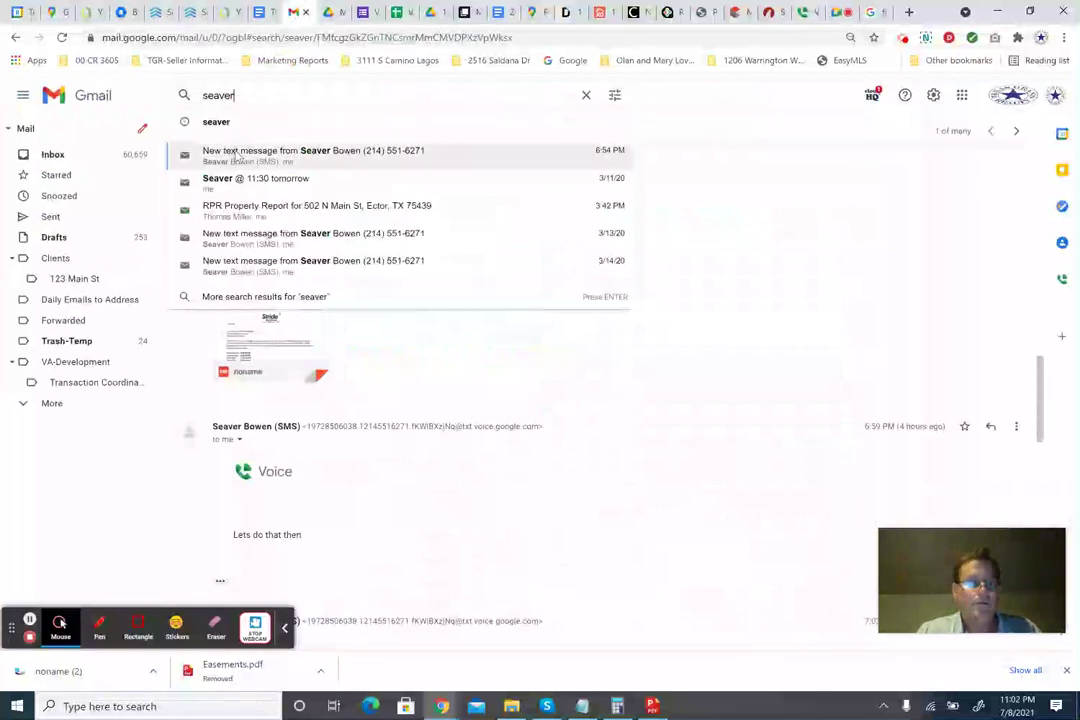
click(253, 185)
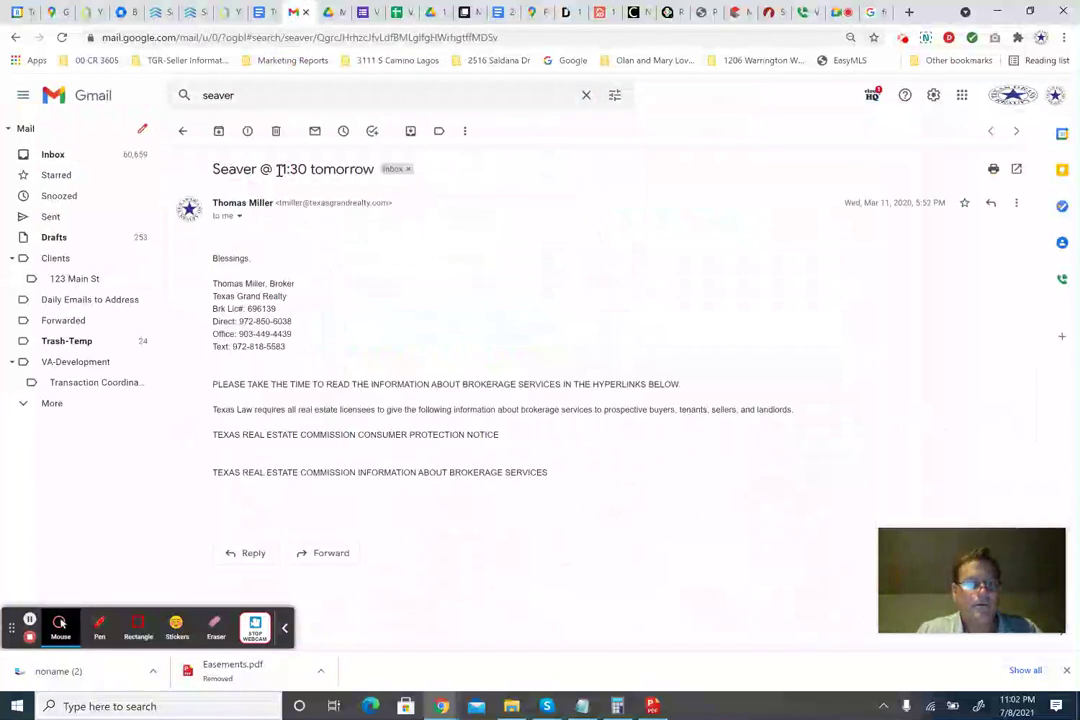
click(254, 93)
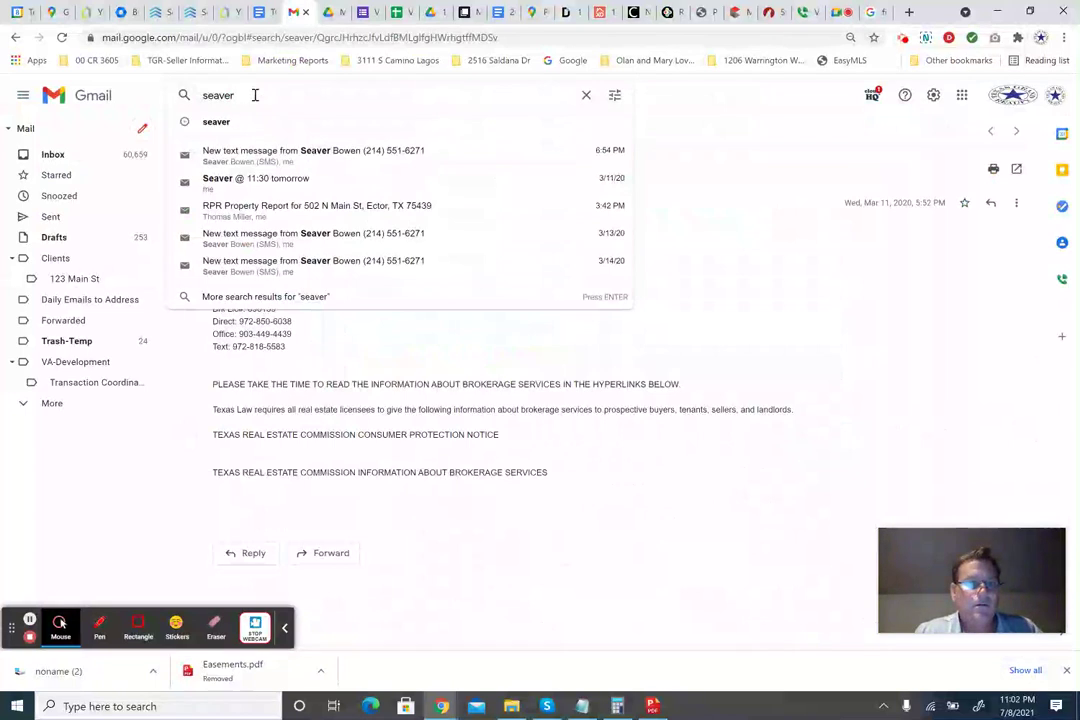
click(258, 207)
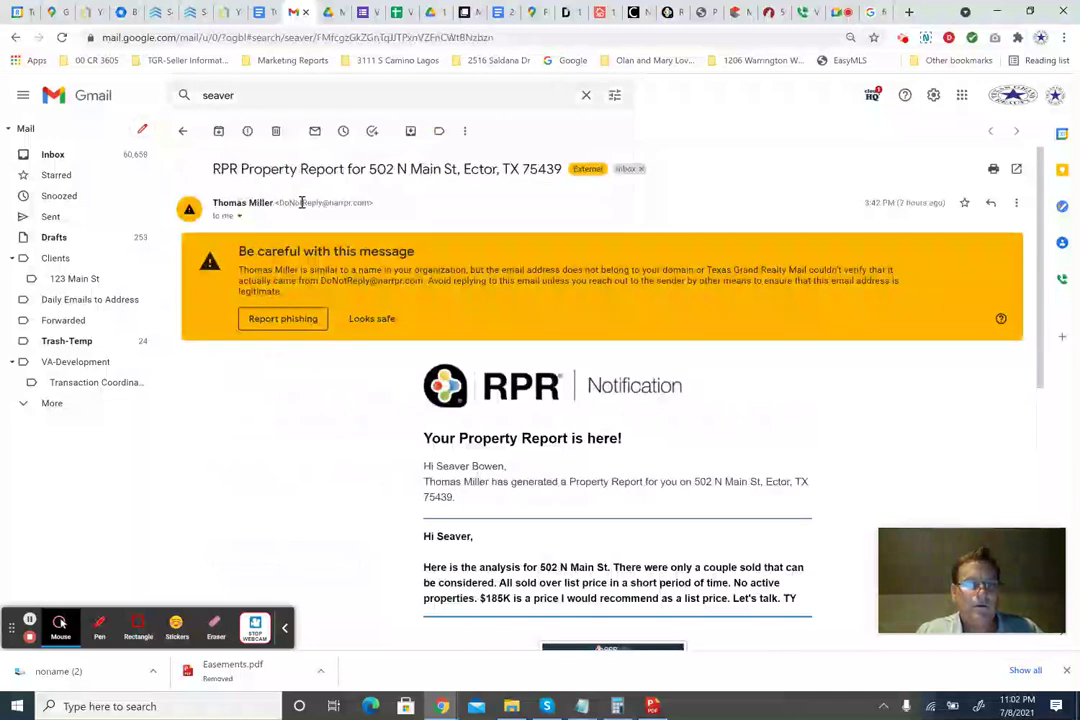
scroll(549, 482, down, 5)
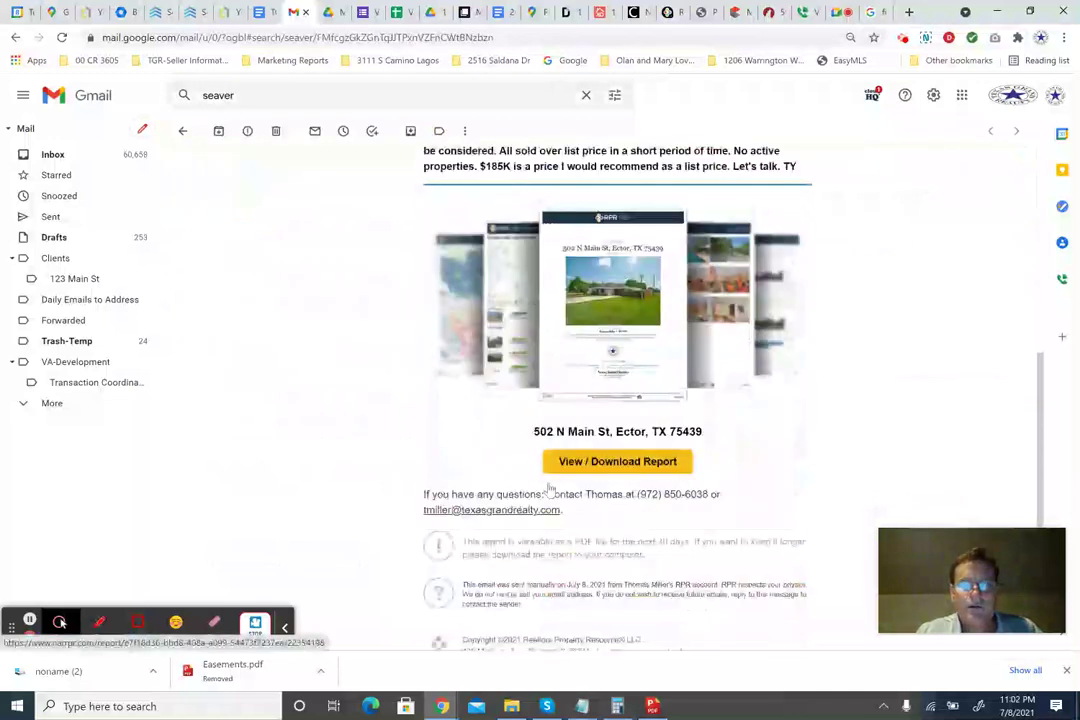
scroll(549, 490, up, 6)
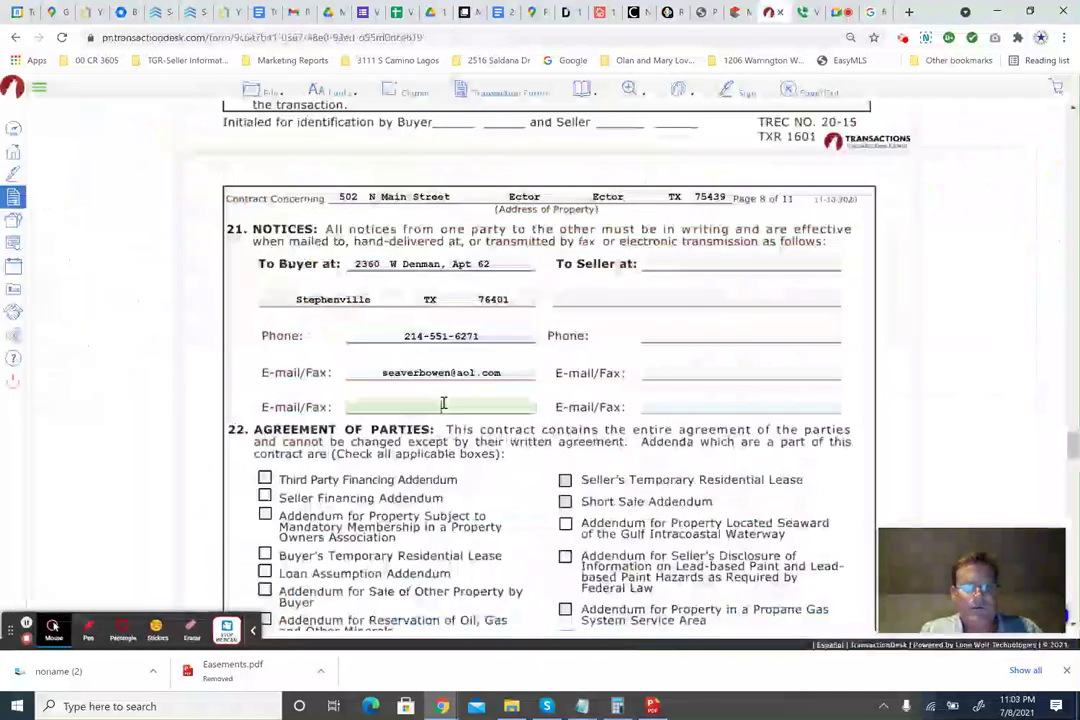
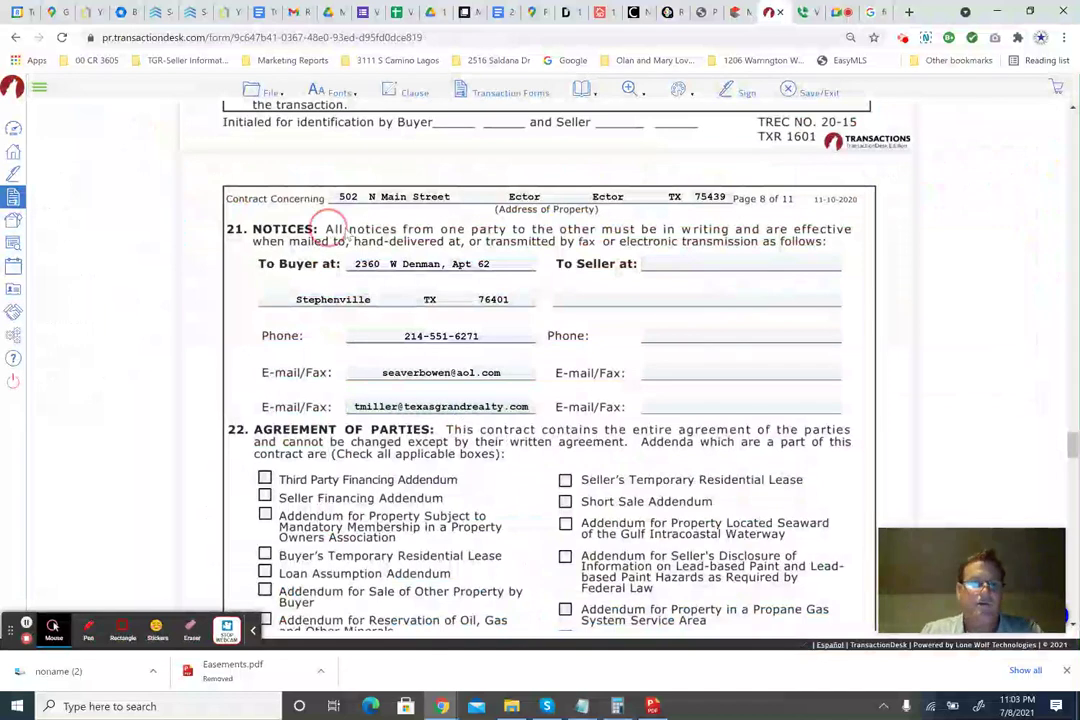
Enter the broker's e-mail as the buyer's second notice e-mail, and fill the seller's notice street, city, state and zip.
click(450, 238)
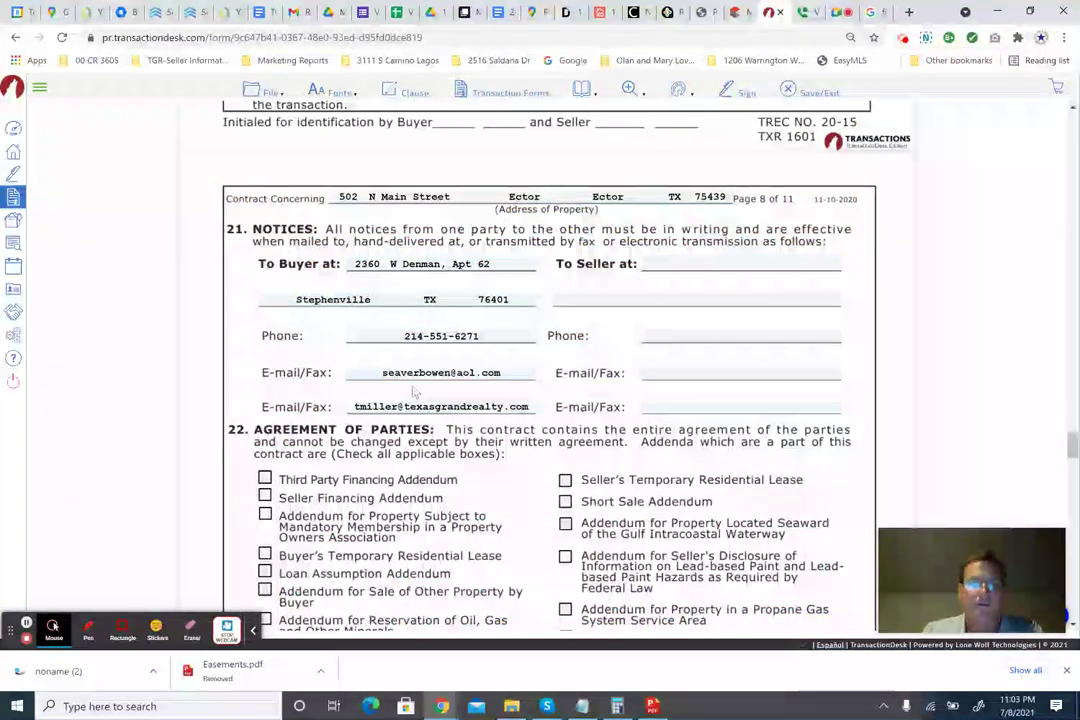
click(659, 266)
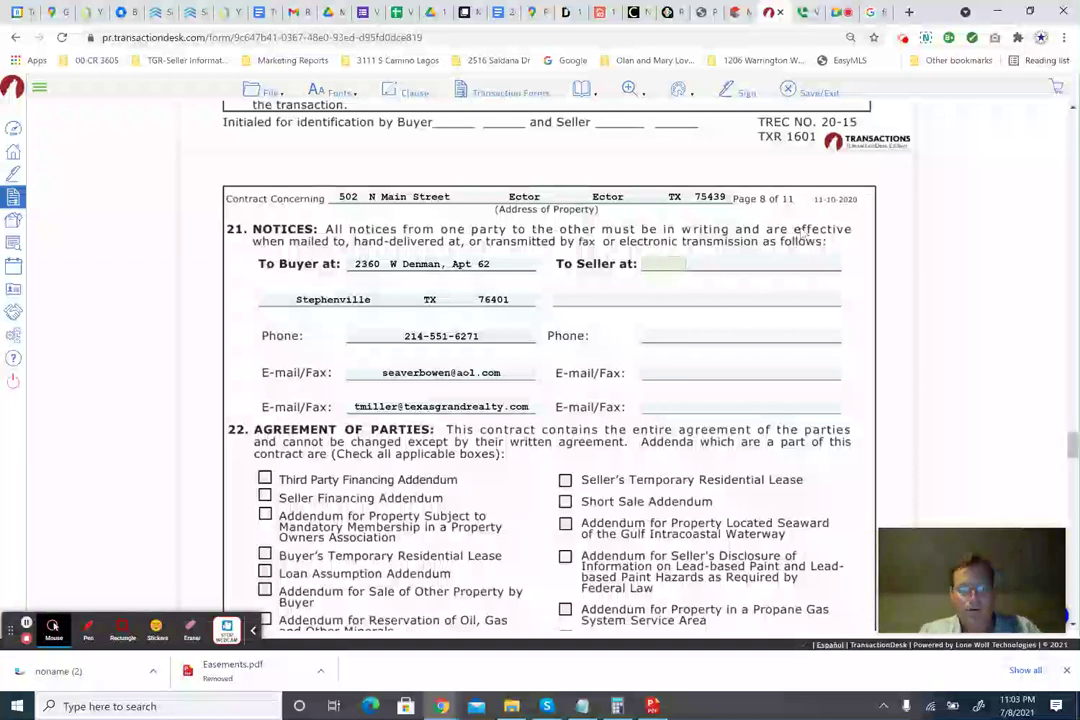
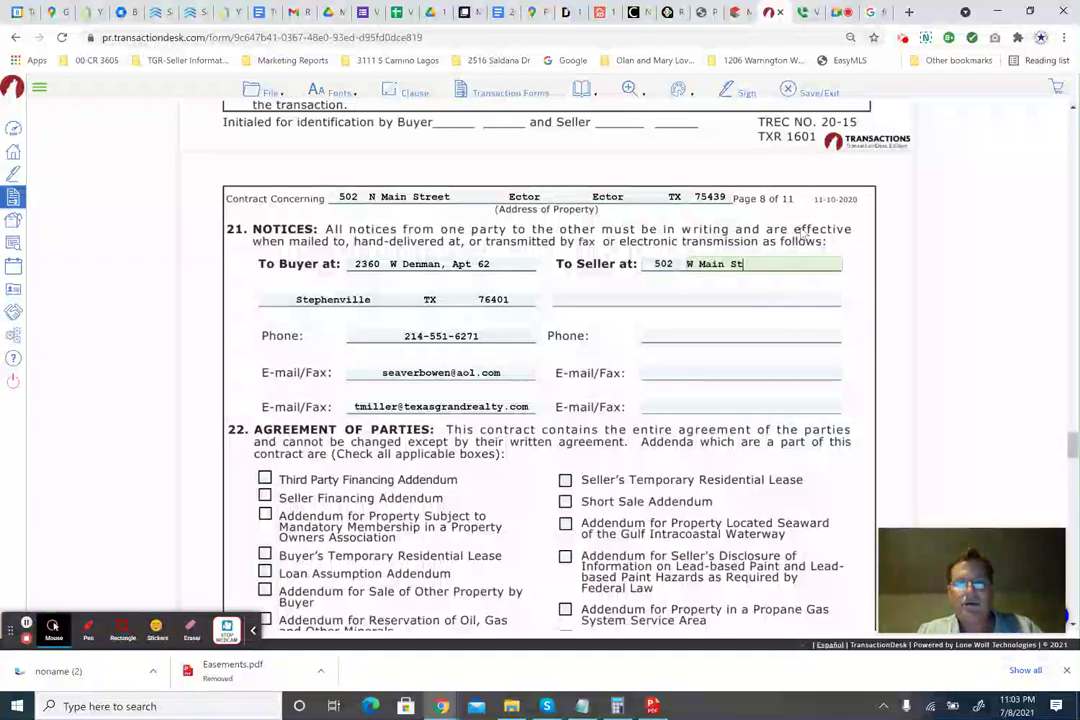
key(Tab)
text(Ector)
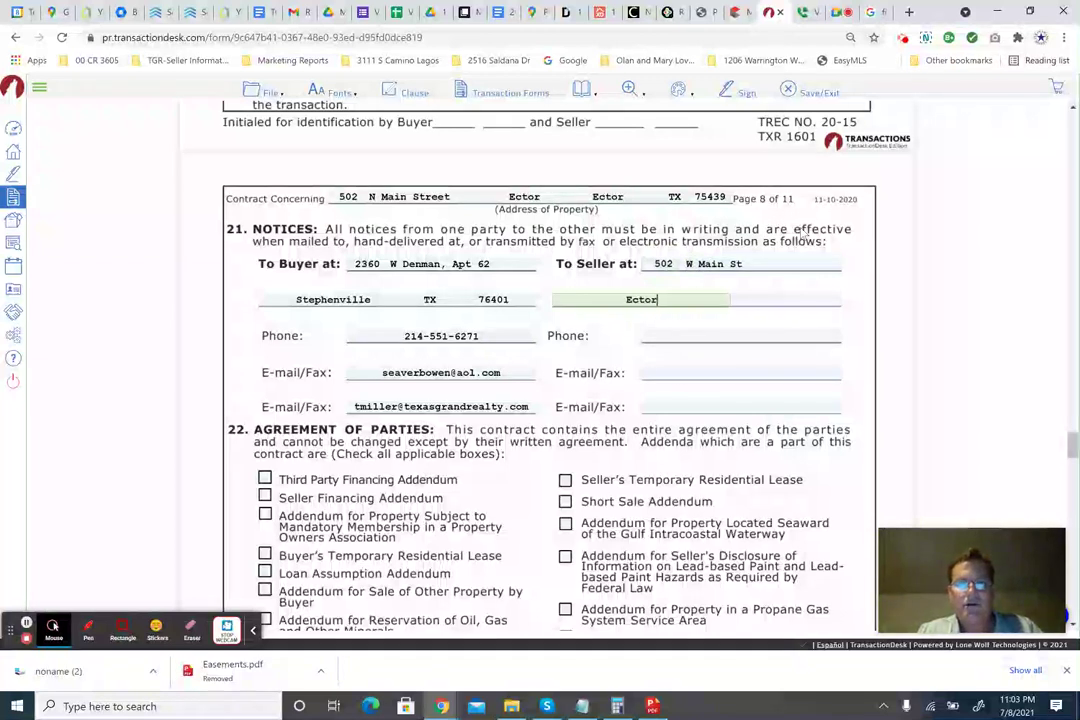
key(Tab)
text(T)
key(Tab)
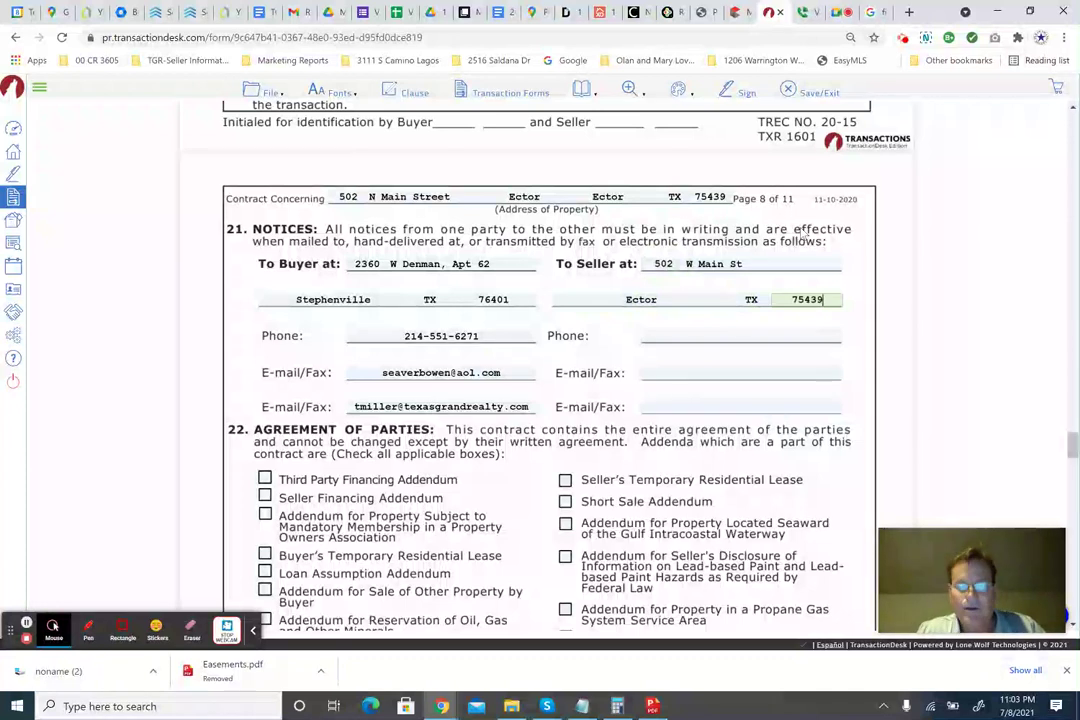
click(718, 340)
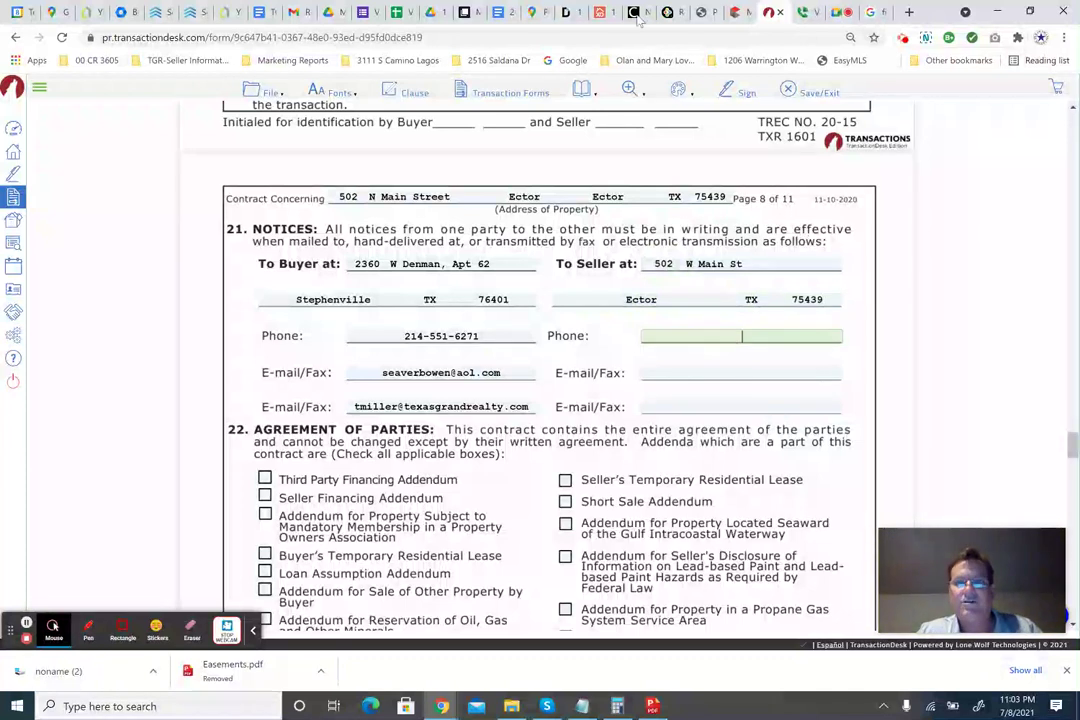
click(738, 13)
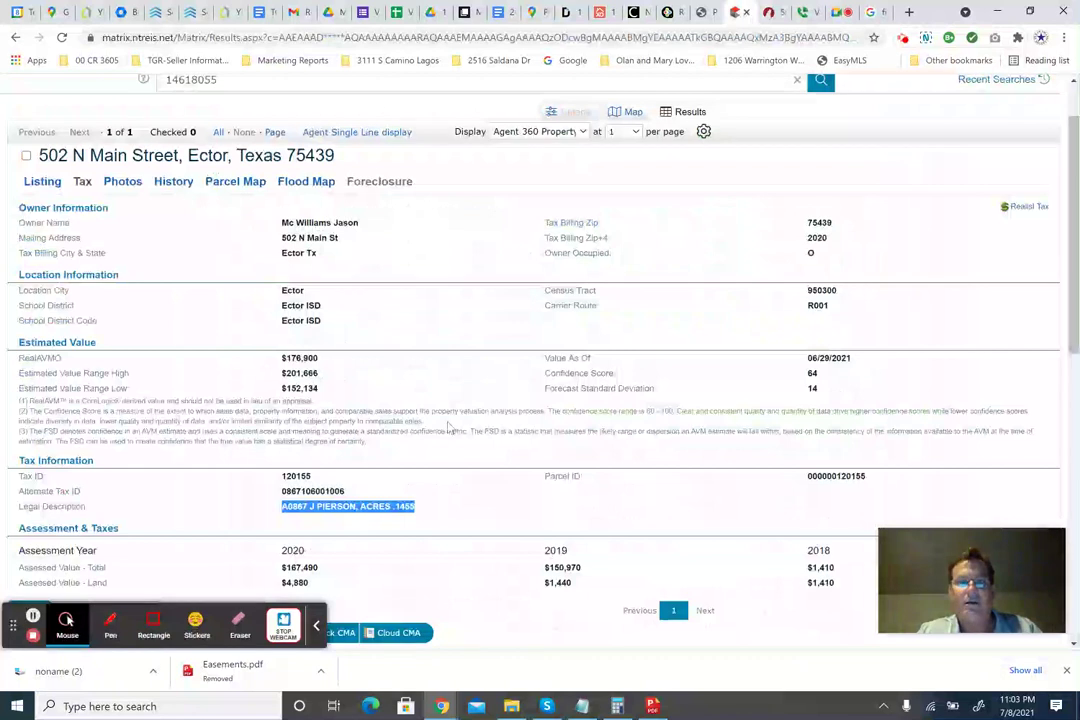
Select the listing agent's phone number in the MLS listing's agent section.
click(44, 182)
scroll(210, 412, down, 5)
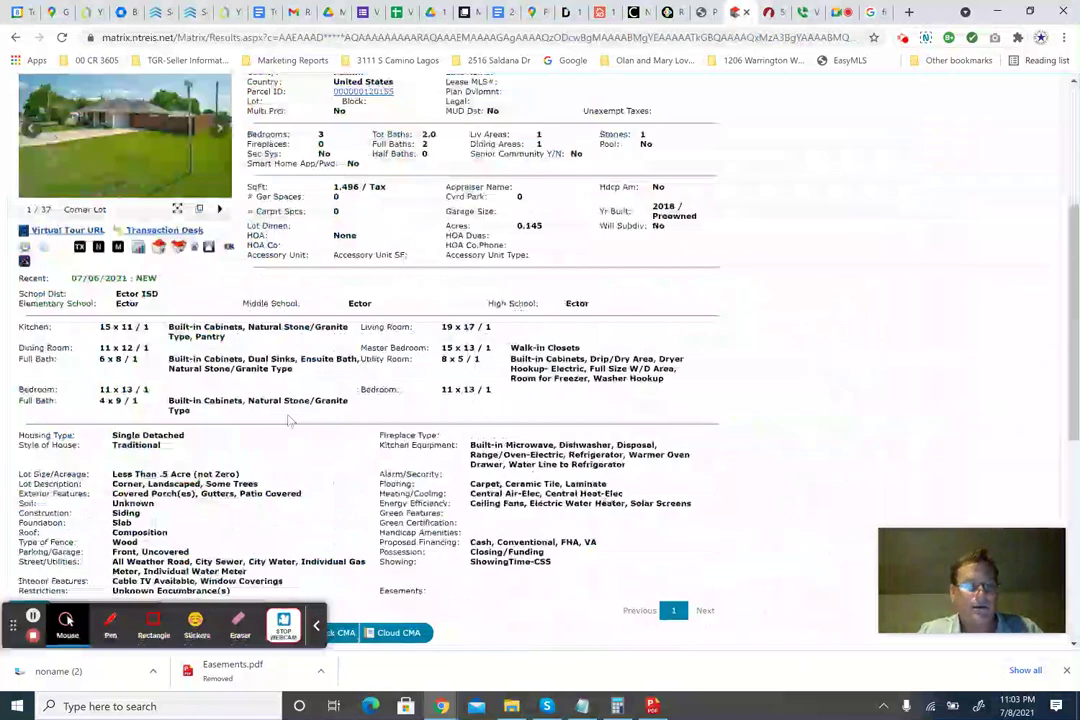
scroll(210, 412, down, 3)
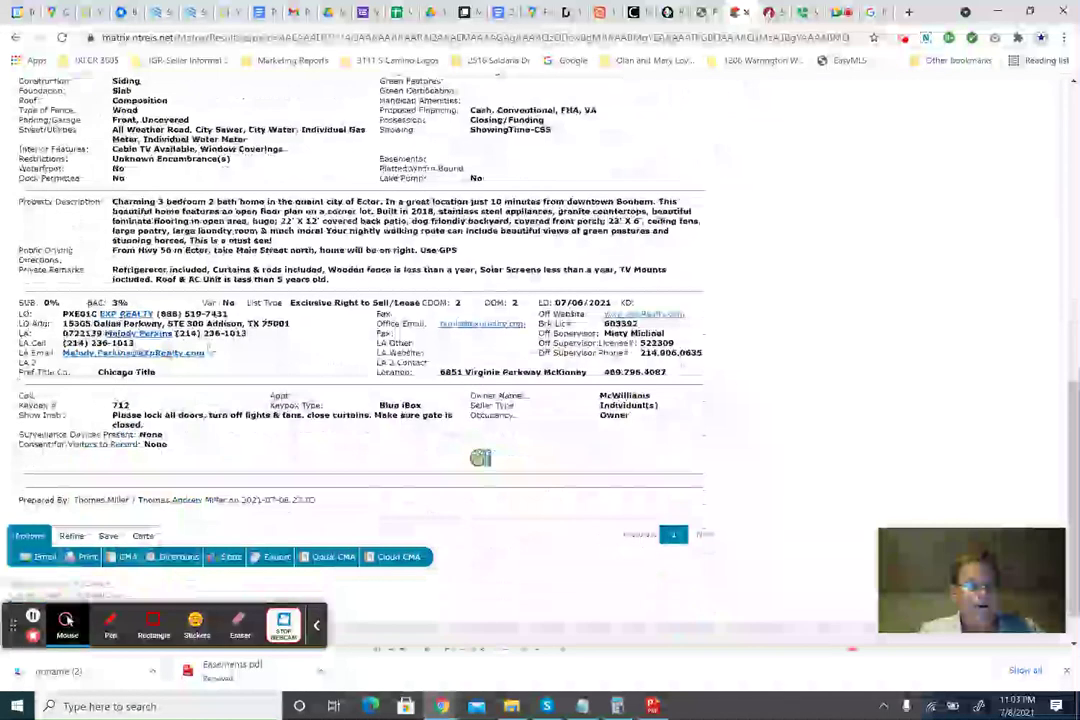
drag(245, 336, 179, 336)
key(ctrl+c)
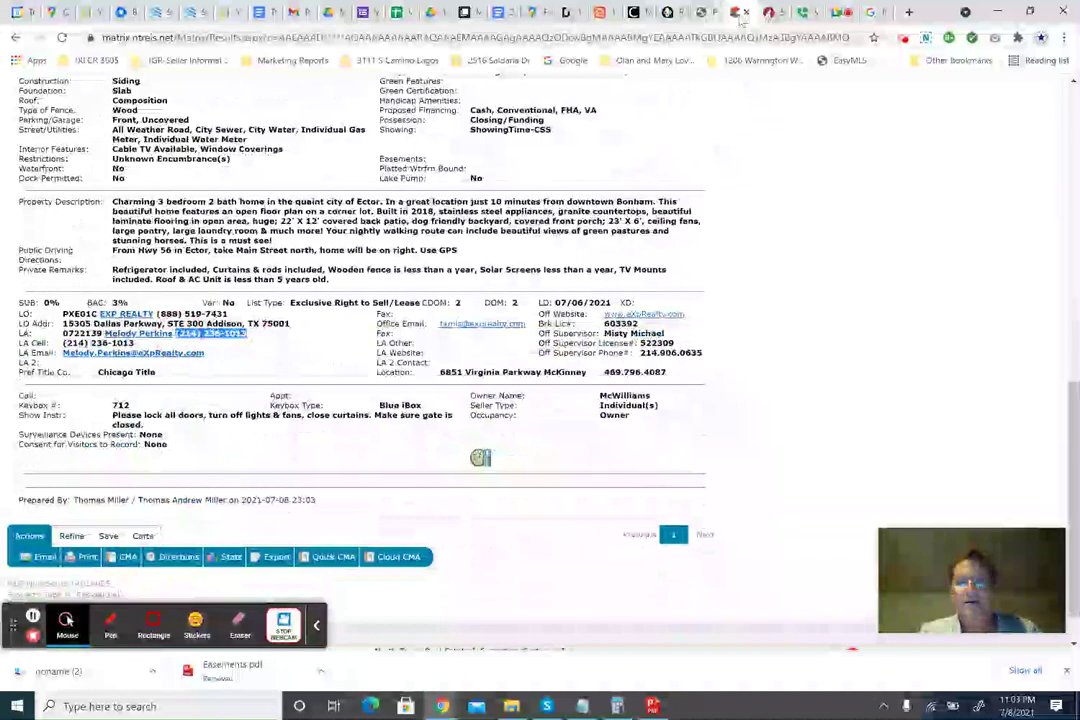
click(770, 12)
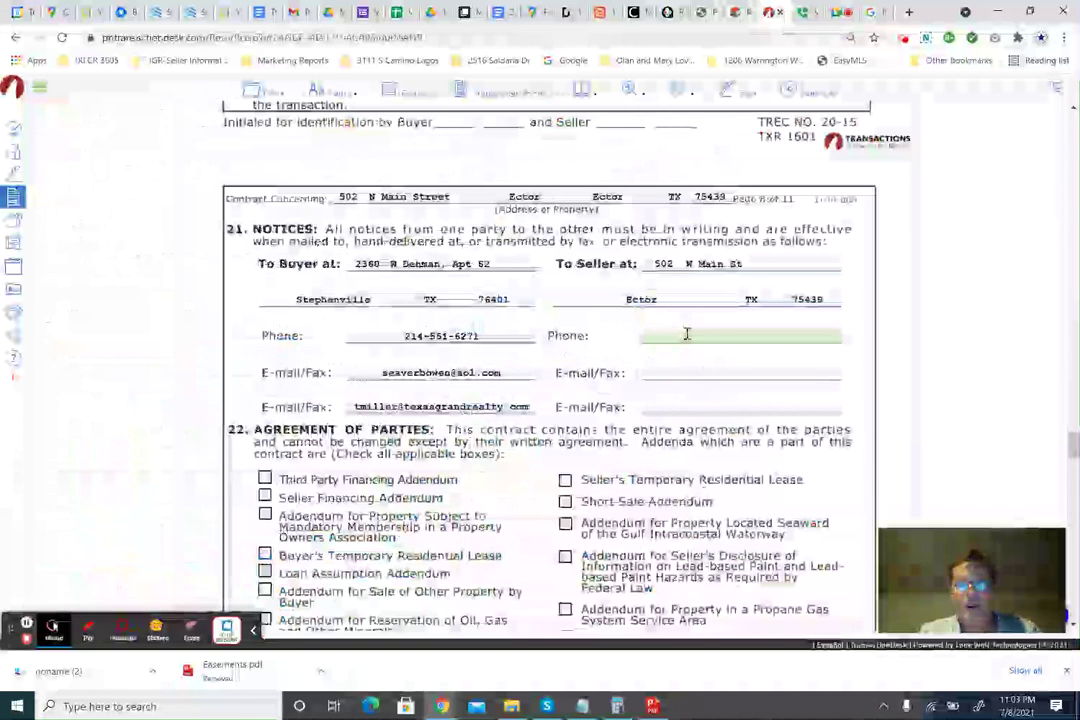
Paste the listing agent's phone number into the seller's notice phone field.
click(698, 336)
key(ctrl+v)
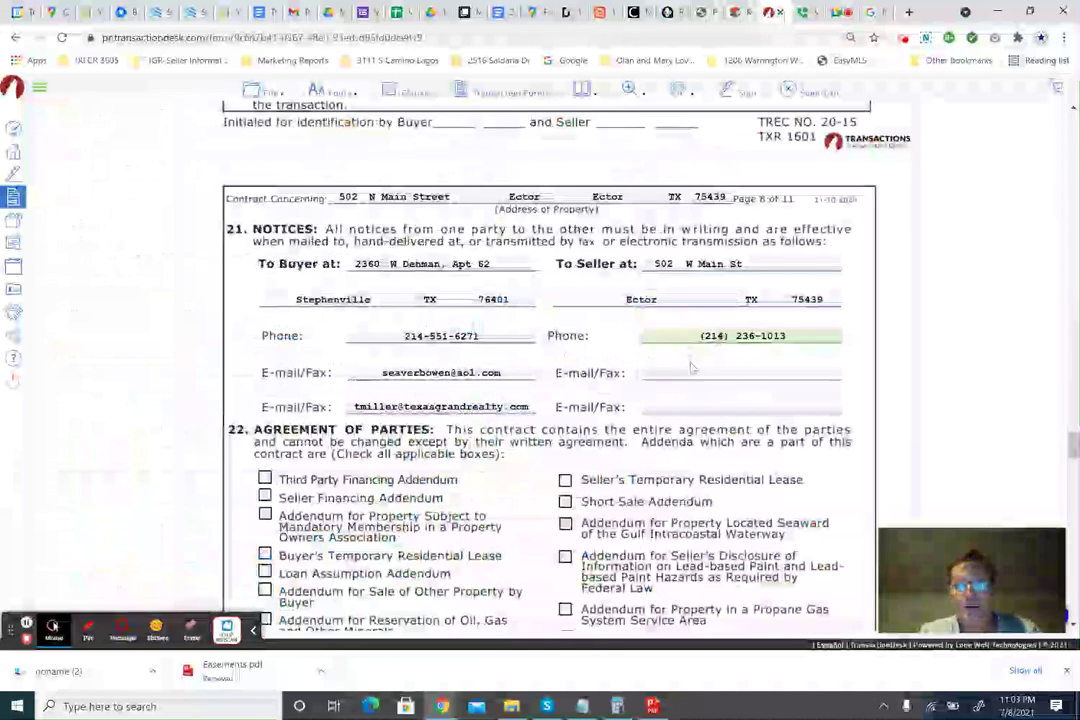
click(692, 372)
Copy the listing agent's e-mail from the MLS listing into the seller's first notice e-mail.
click(736, 12)
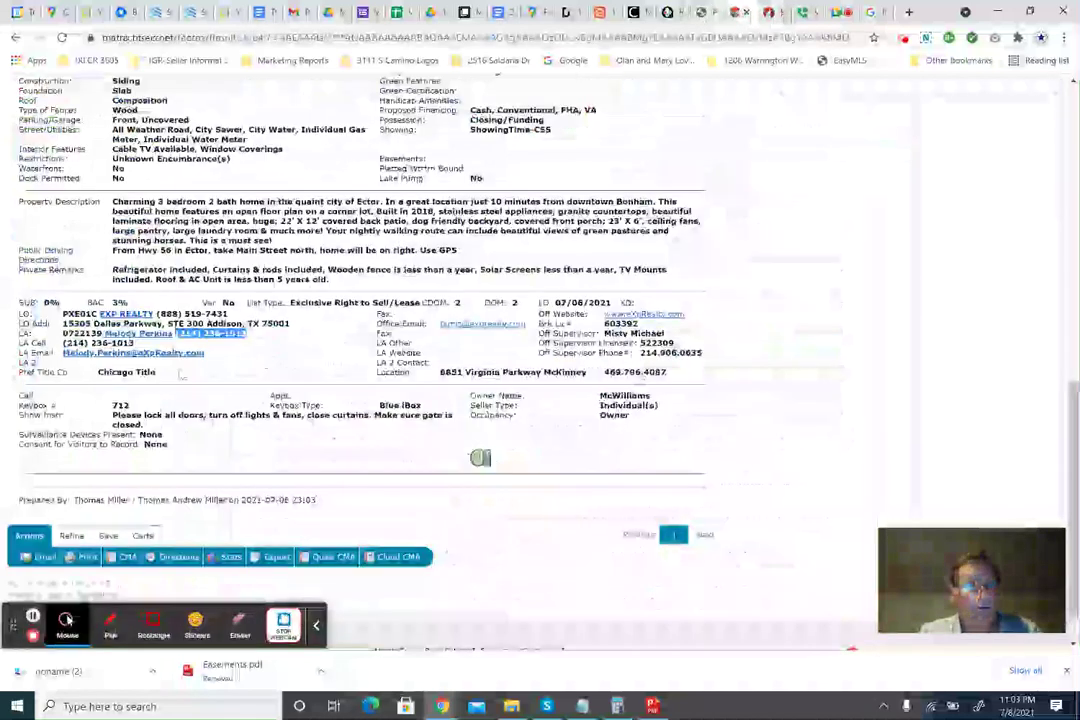
drag(205, 353, 50, 356)
key(ctrl+c)
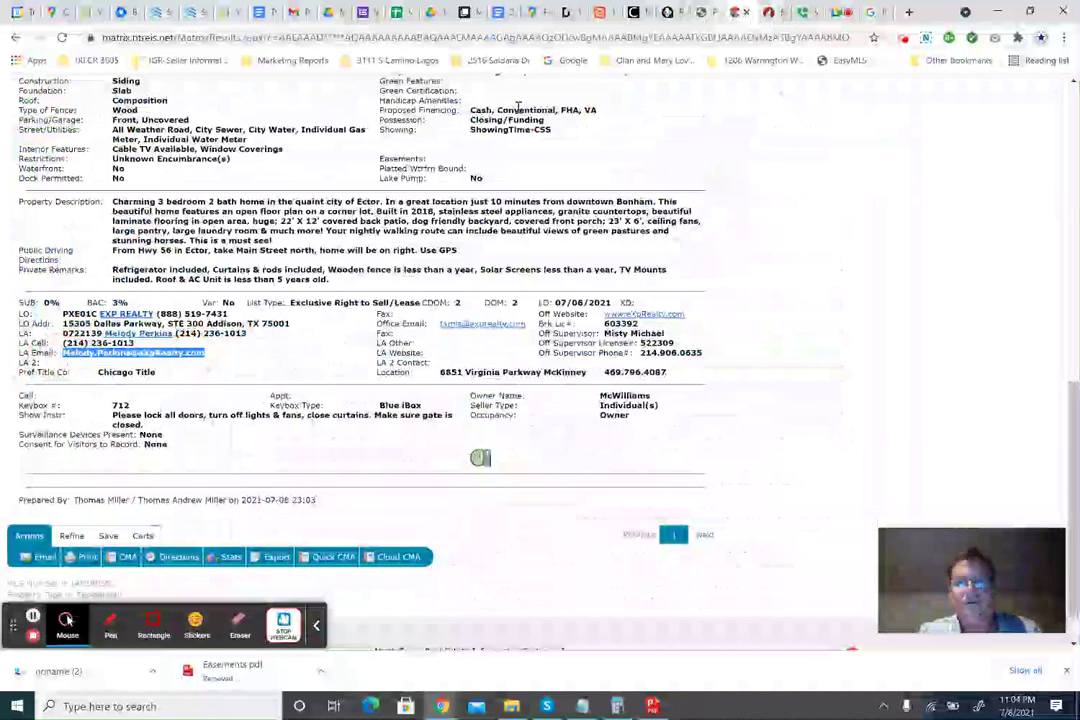
click(770, 12)
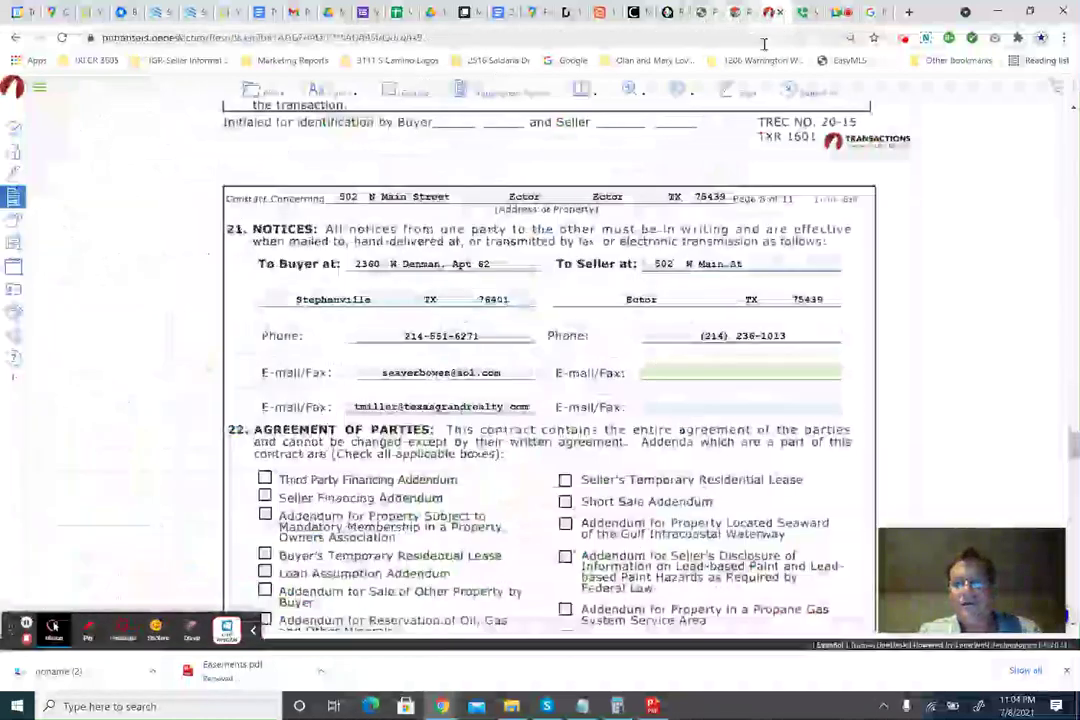
click(663, 373)
key(ctrl+v)
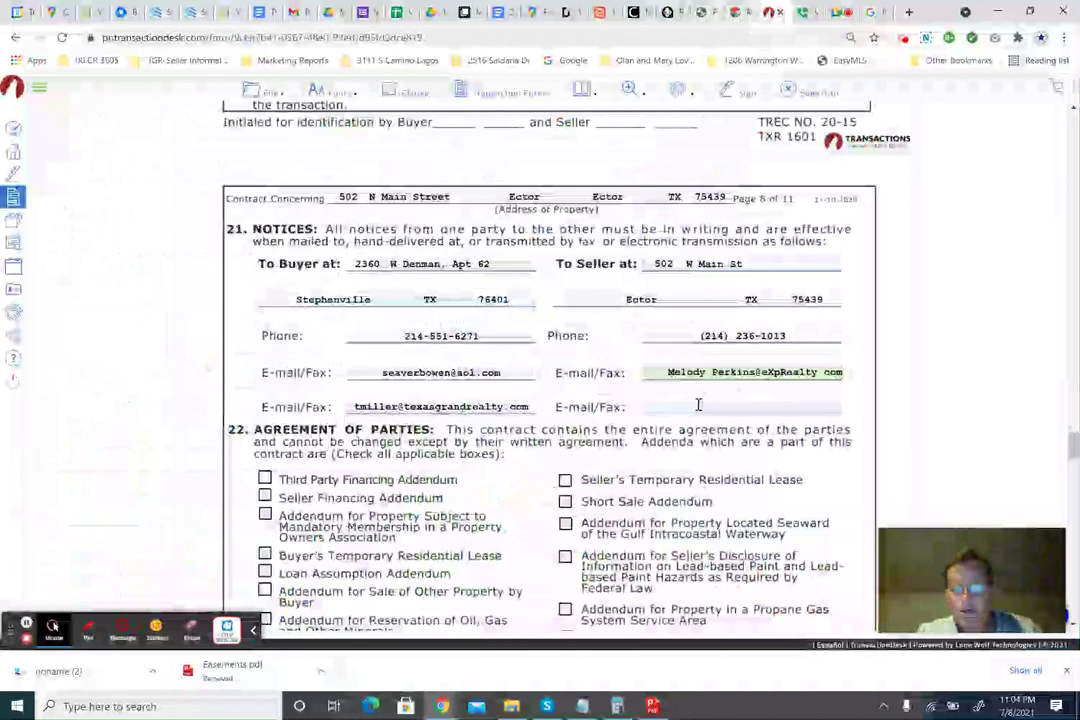
click(700, 406)
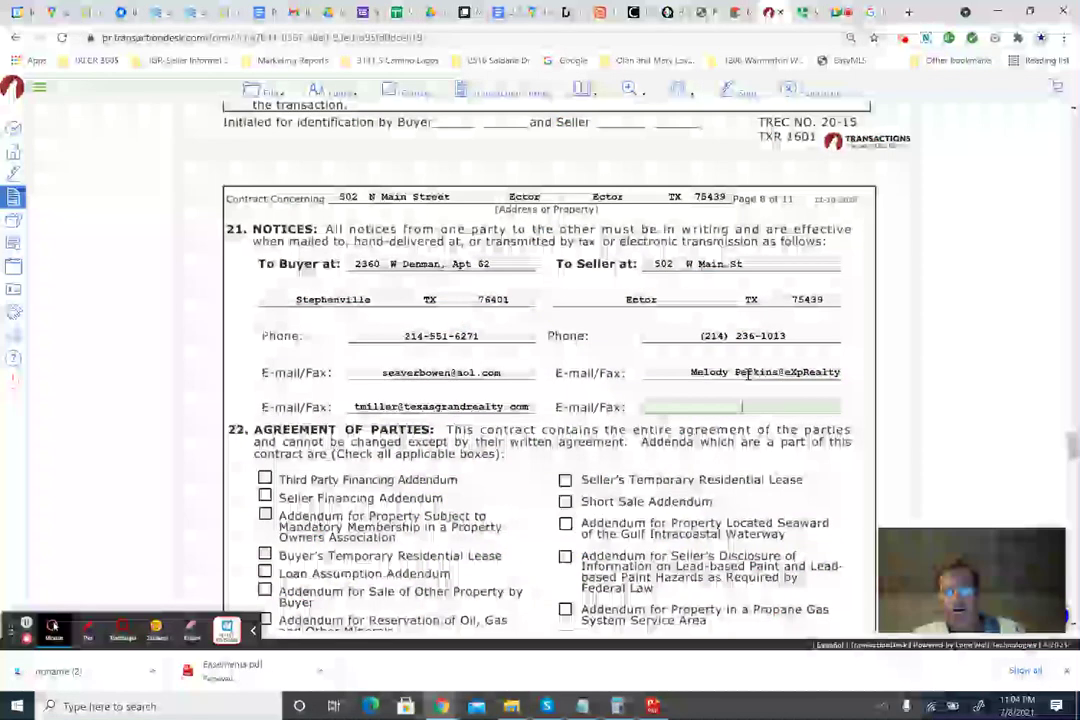
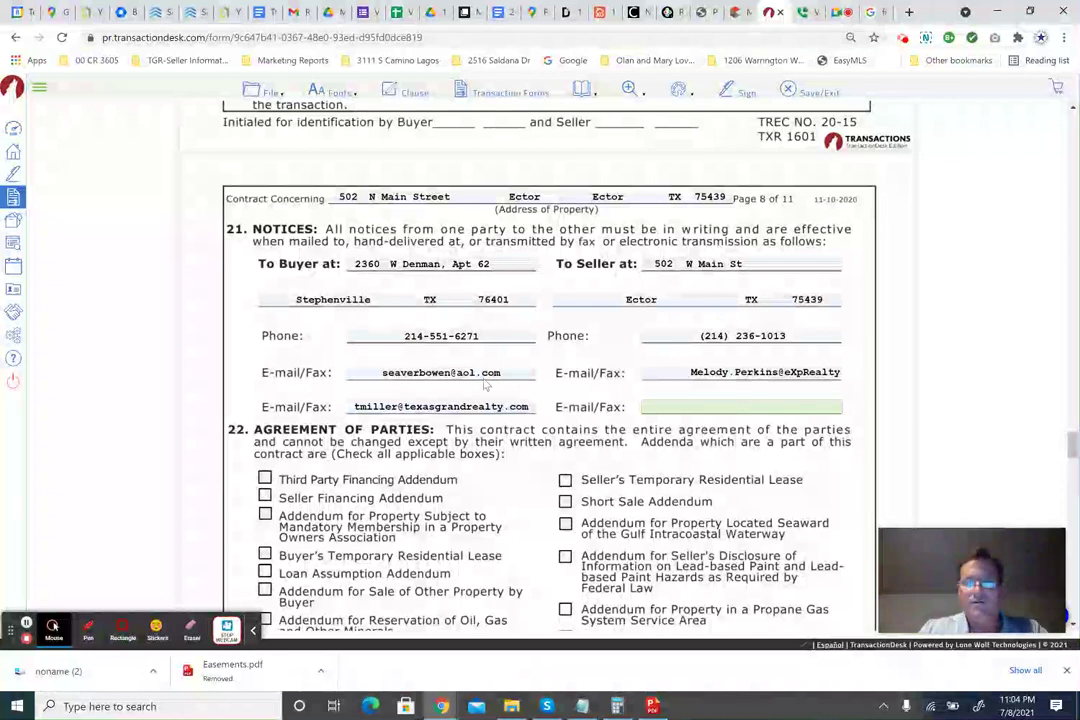
Tick the Third Party Financing Addendum in the contract.
scroll(476, 357, down, 2)
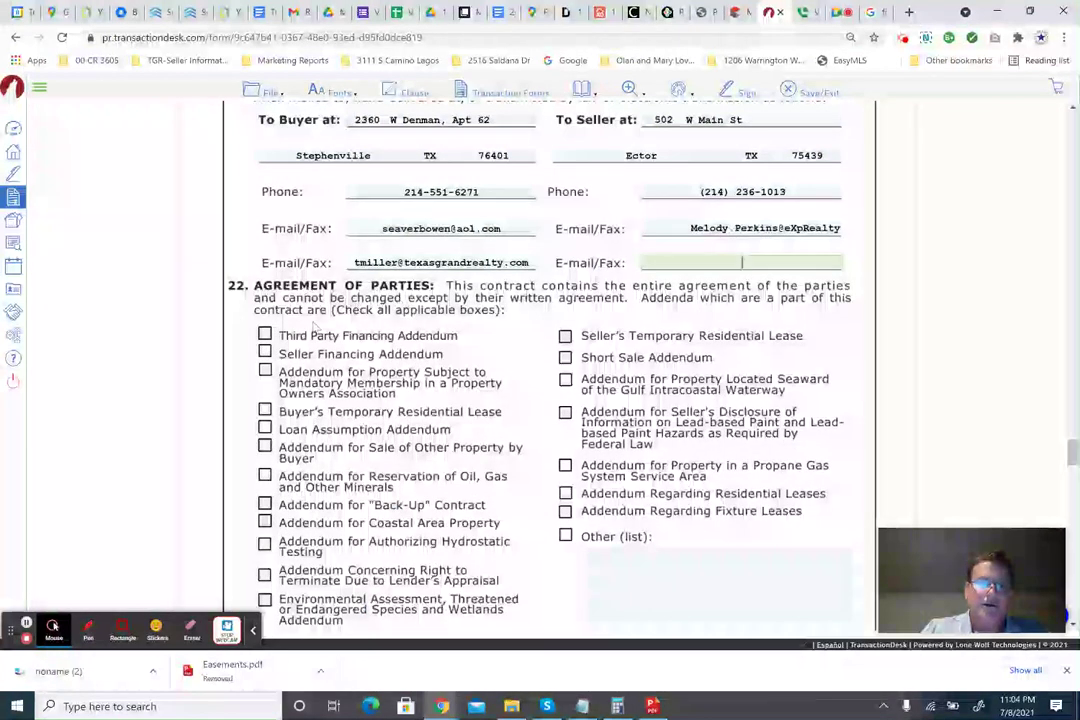
click(265, 334)
scroll(466, 380, down, 1)
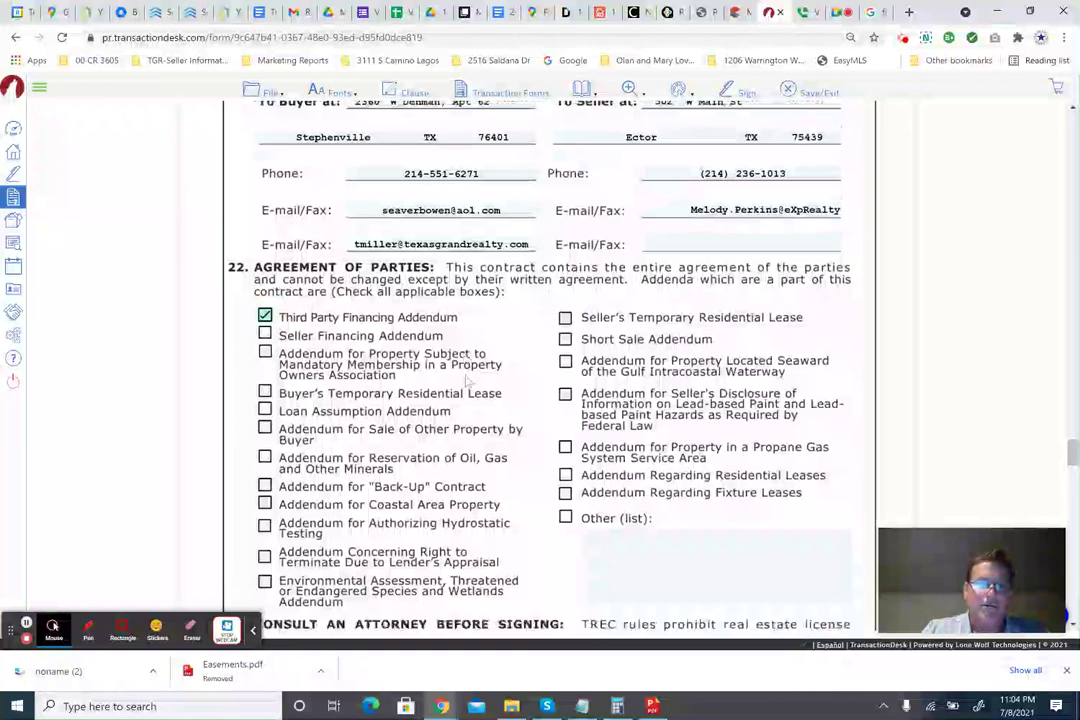
scroll(466, 380, down, 2)
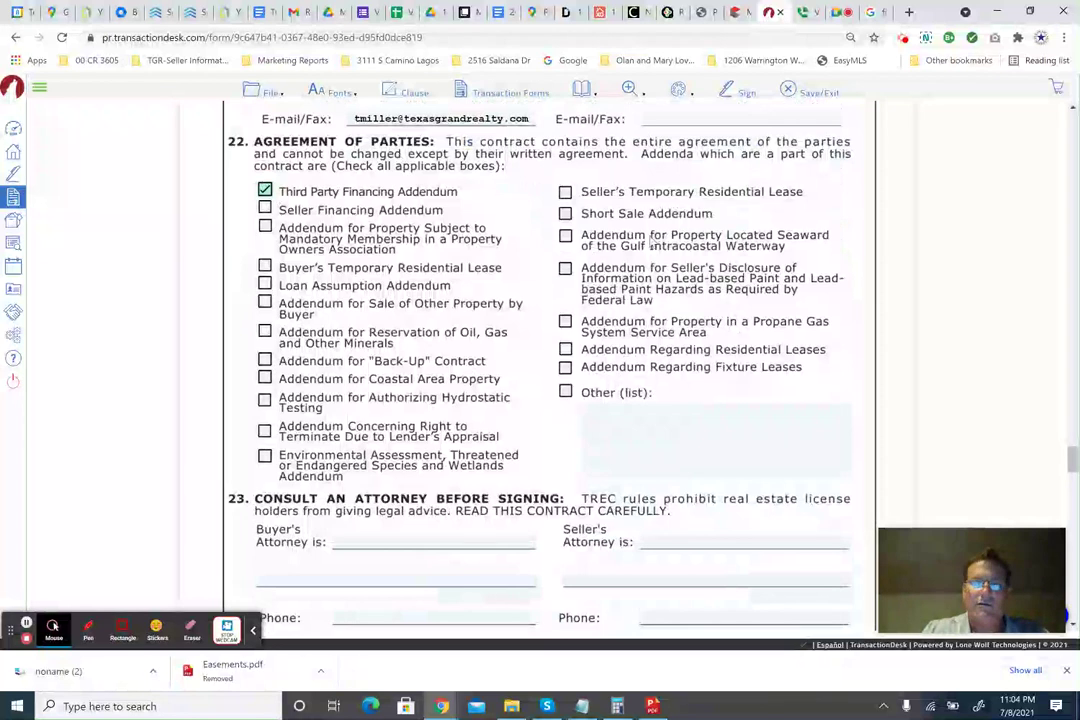
Enter None as the buyer's attorney and scroll to page 10's Broker Information.
scroll(610, 380, down, 3)
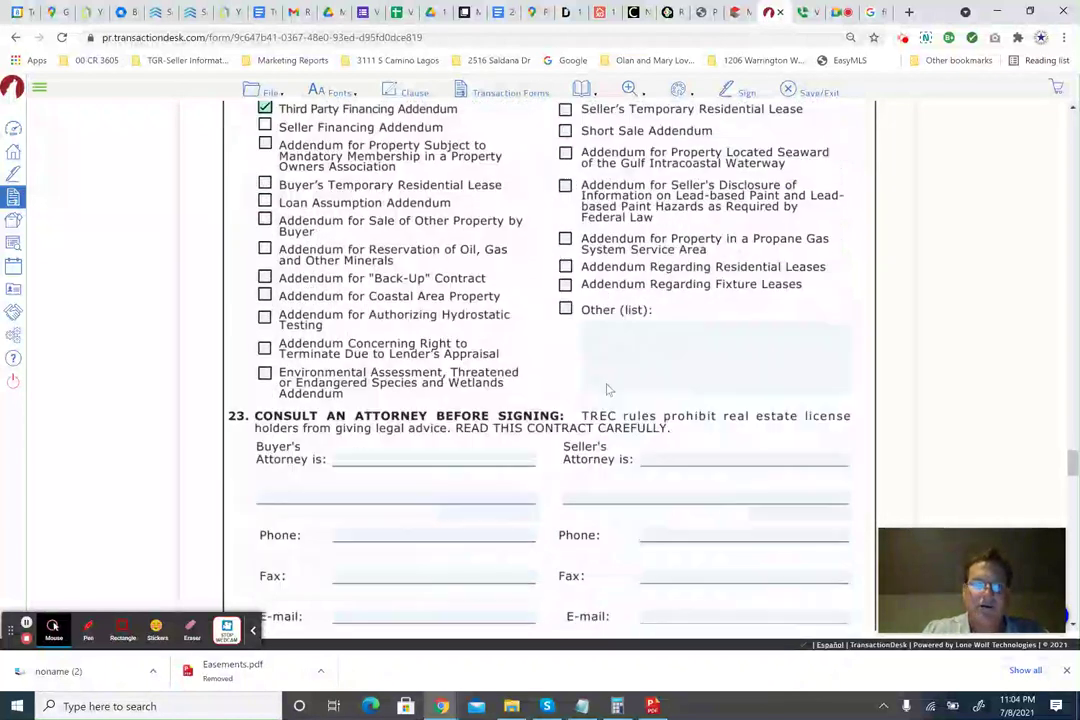
click(395, 400)
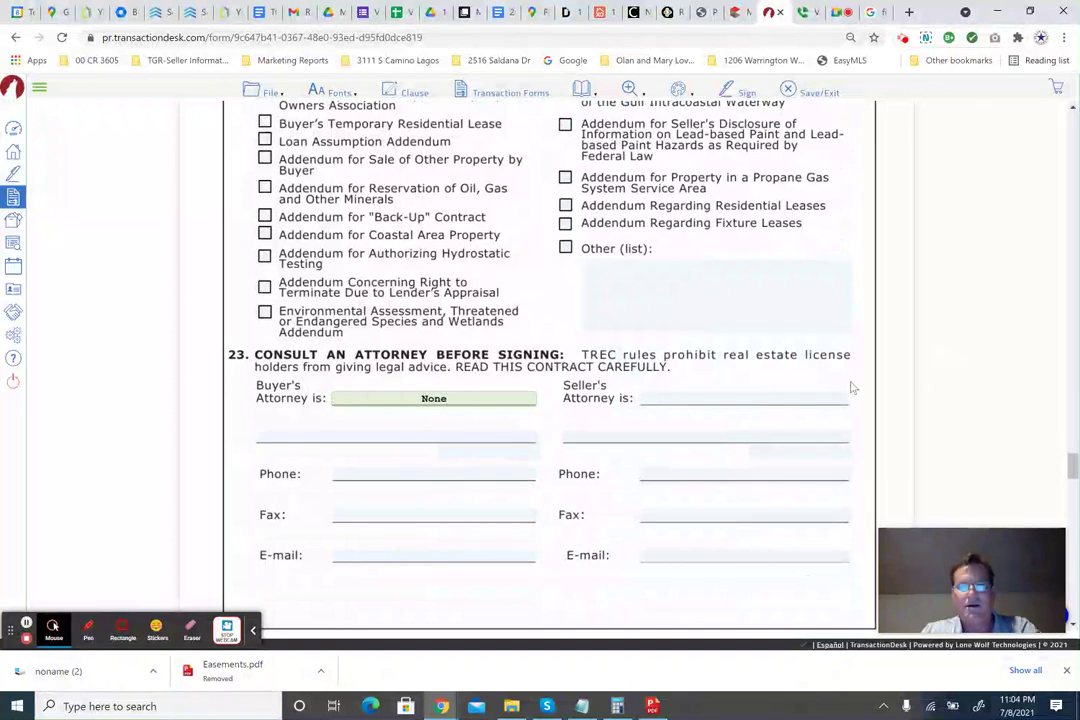
click(718, 402)
scroll(581, 378, down, 8)
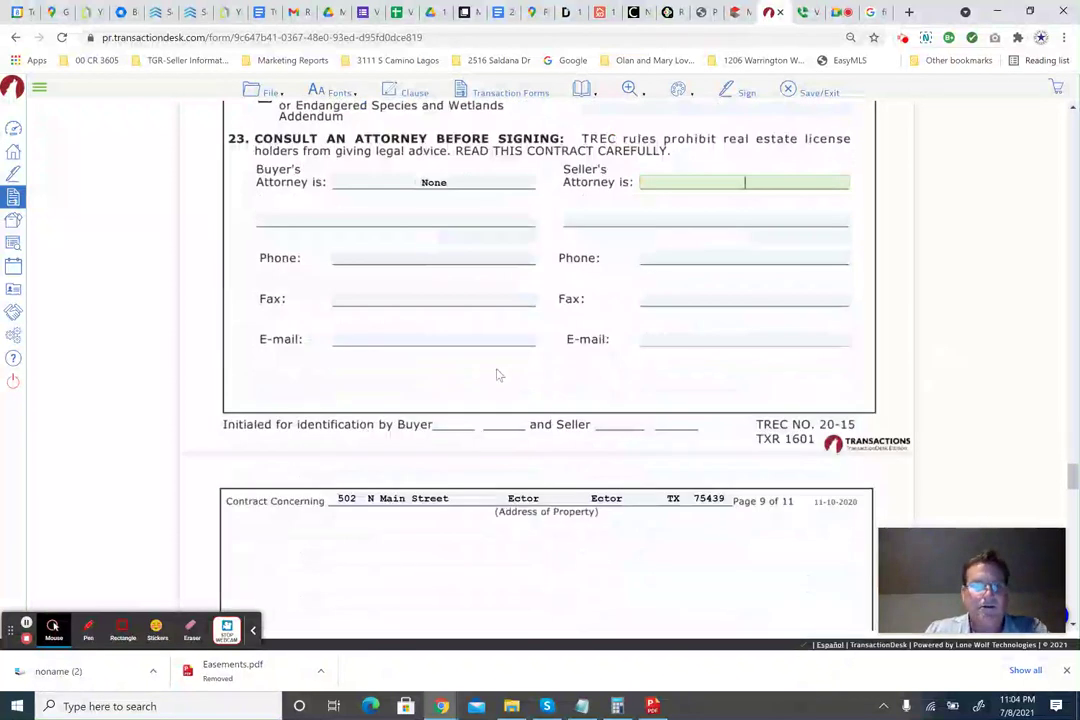
scroll(497, 372, down, 7)
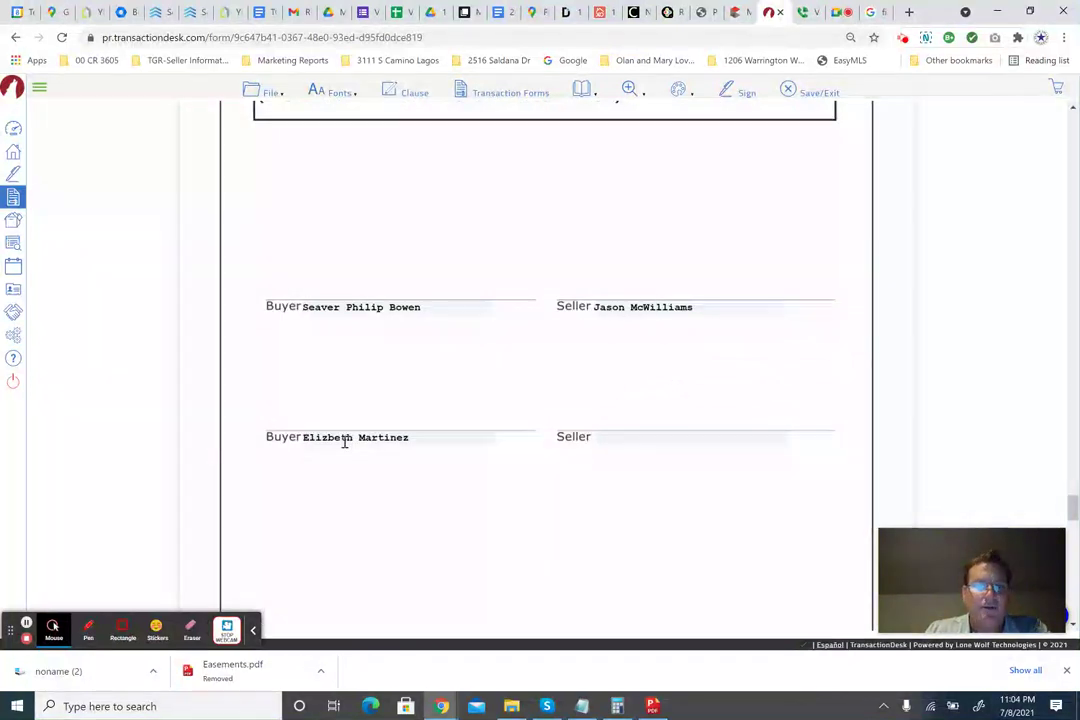
scroll(475, 289, down, 6)
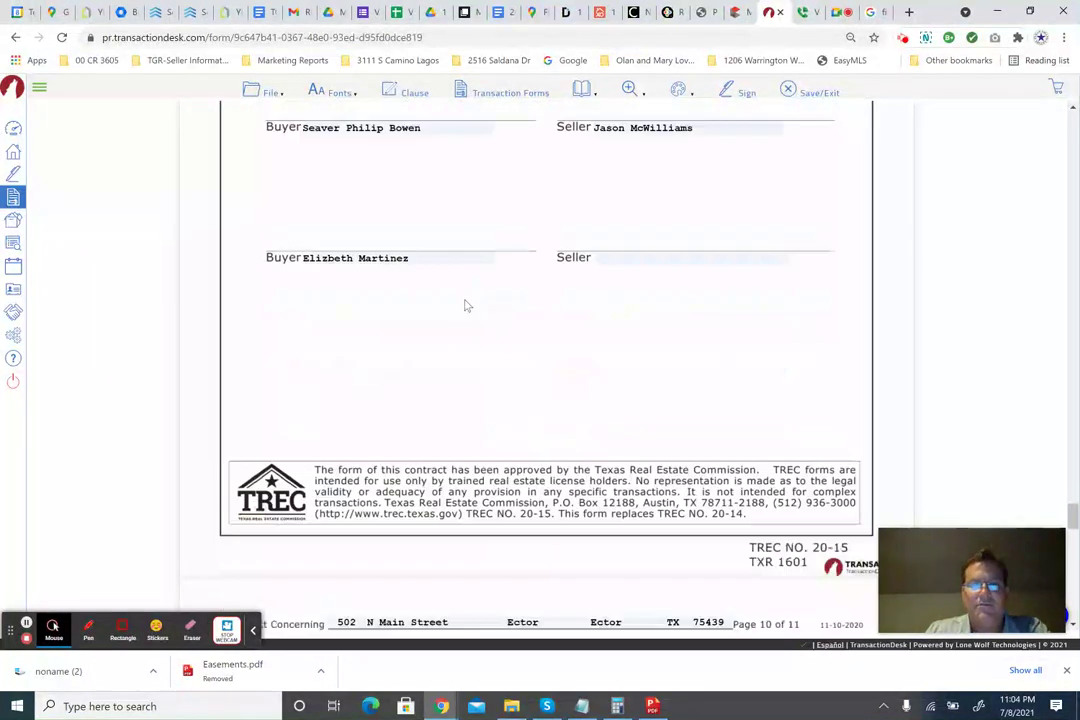
scroll(465, 304, down, 1)
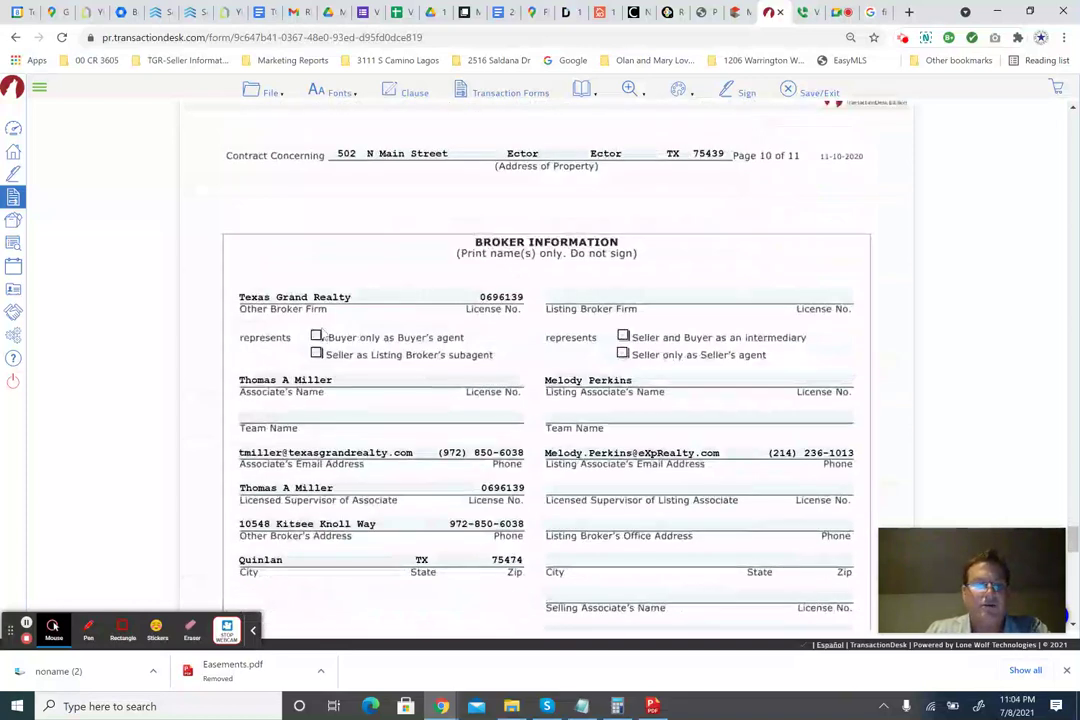
Mark the buyer's broker as Buyer's agent only and reuse the firm license for the associate's License No.
click(317, 337)
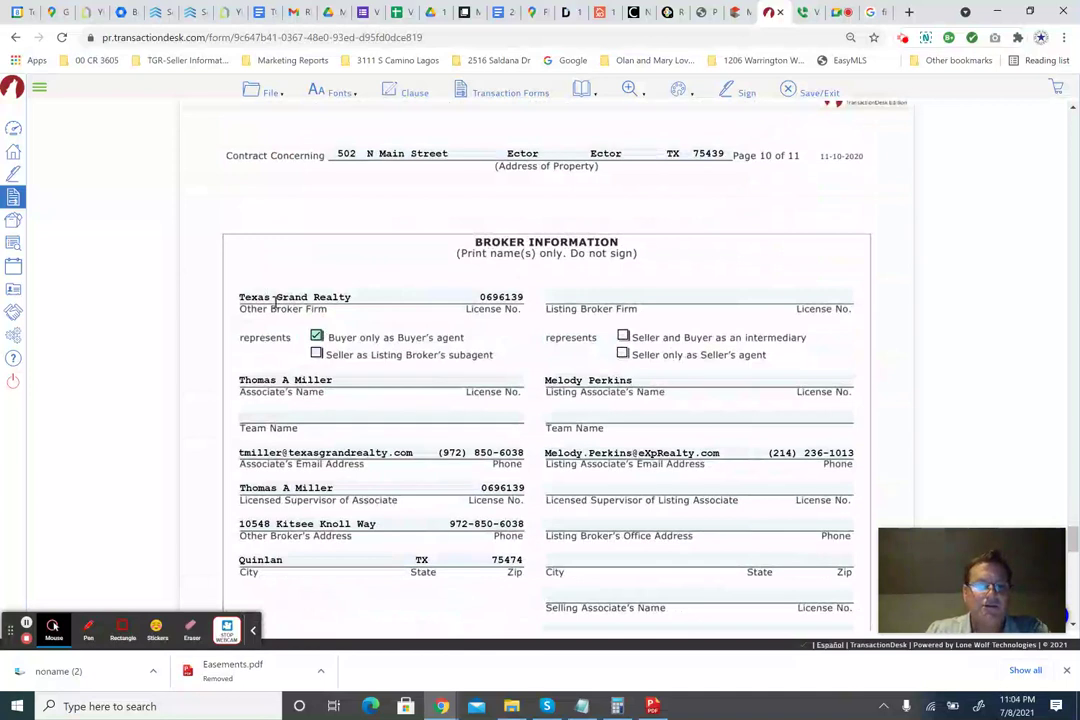
click(503, 381)
click(512, 299)
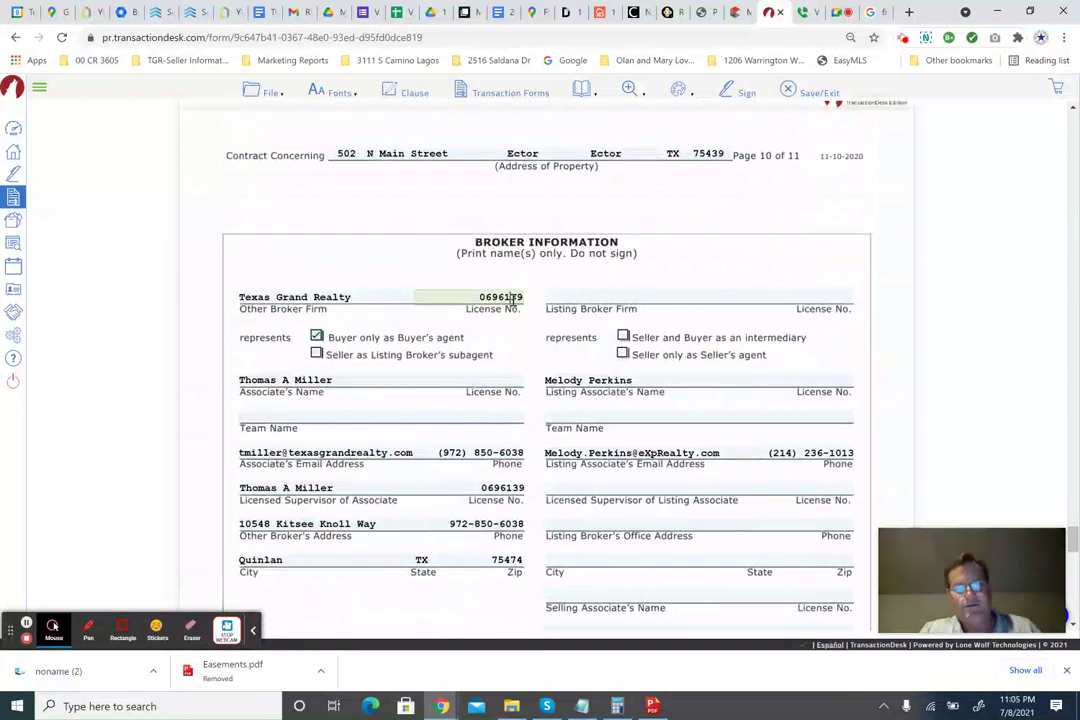
click(485, 381)
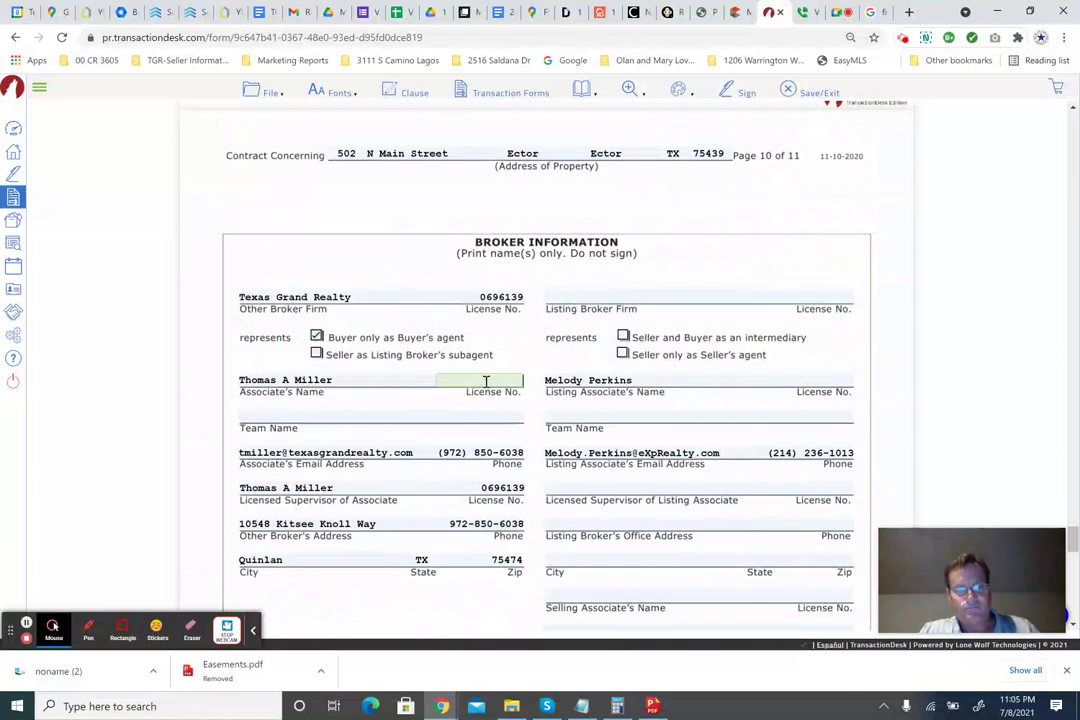
click(399, 412)
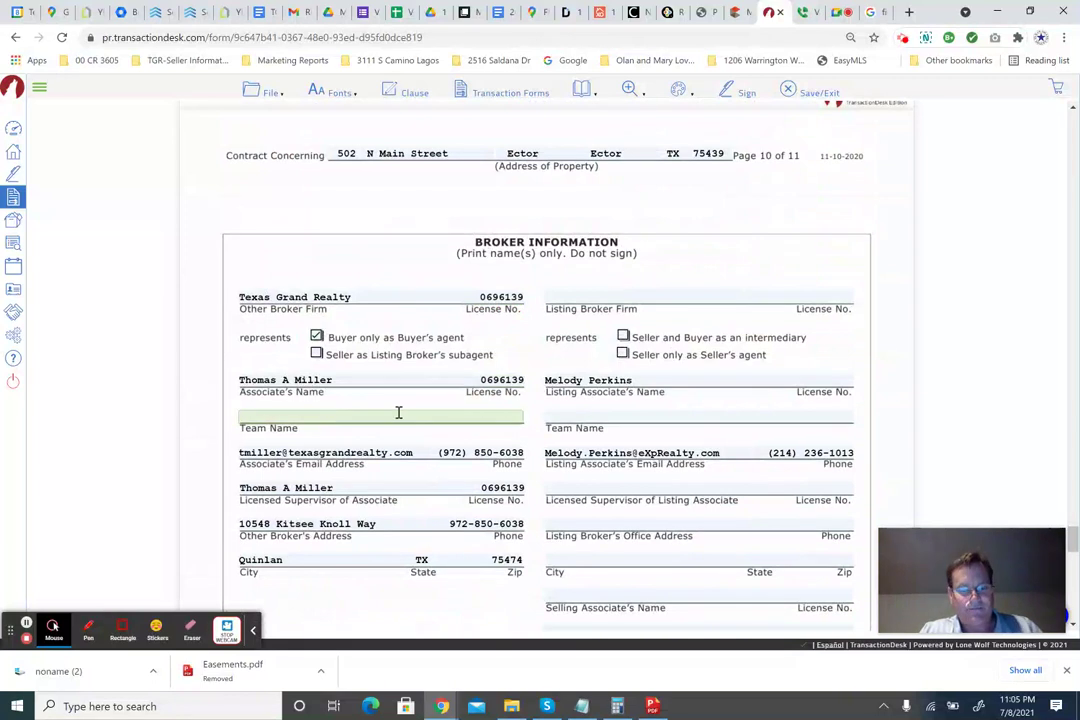
scroll(459, 412, down, 2)
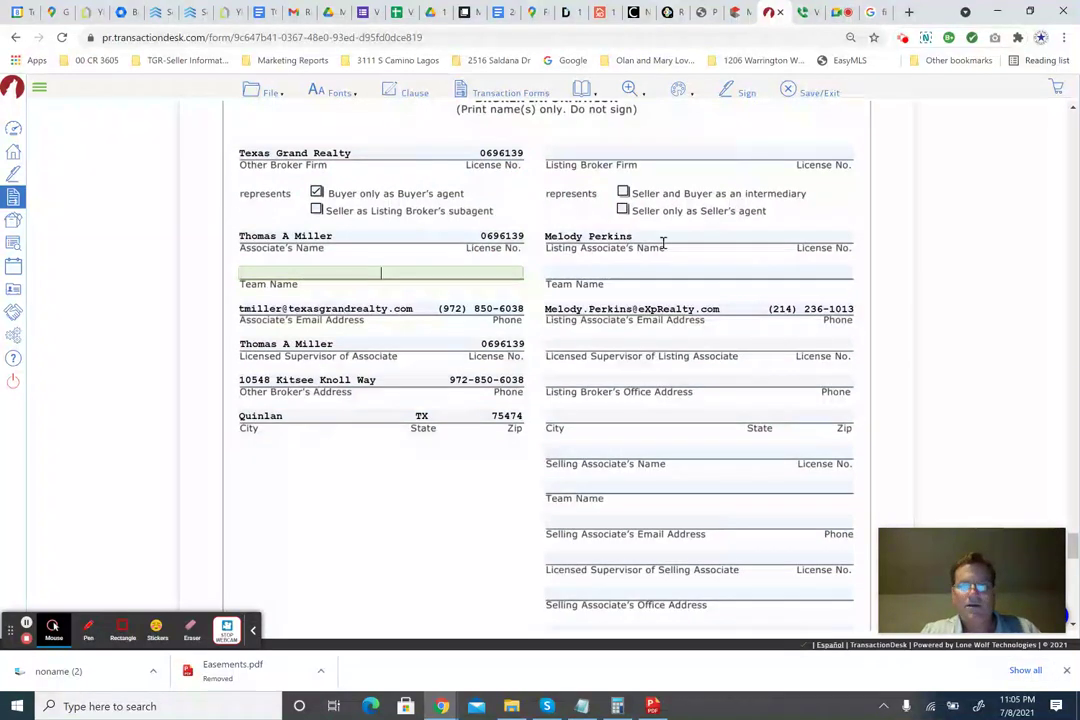
scroll(666, 250, up, 2)
scroll(134, 475, down, 2)
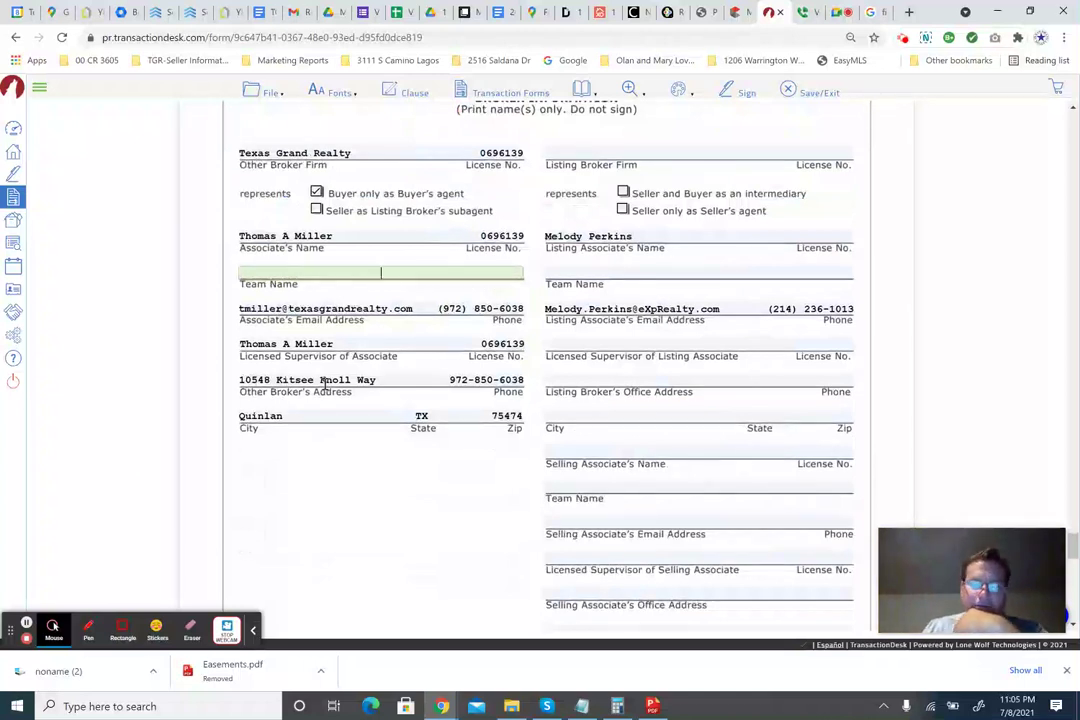
click(576, 155)
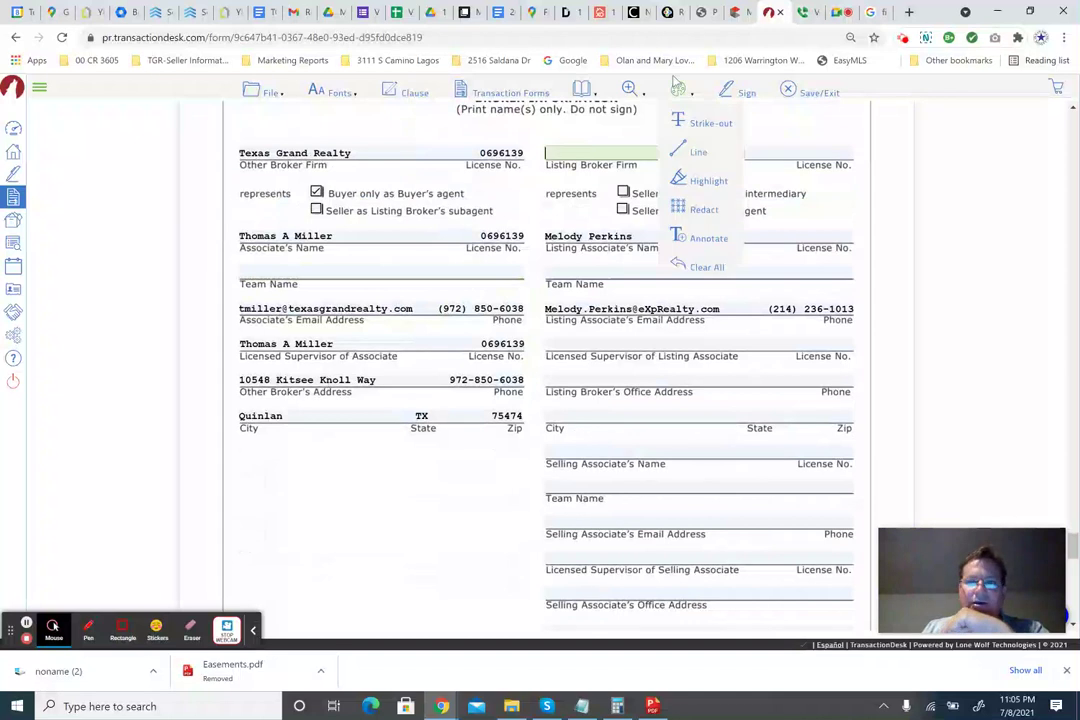
Copy EXP REALTY from the MLS listing into the Listing Broker Firm field.
click(736, 13)
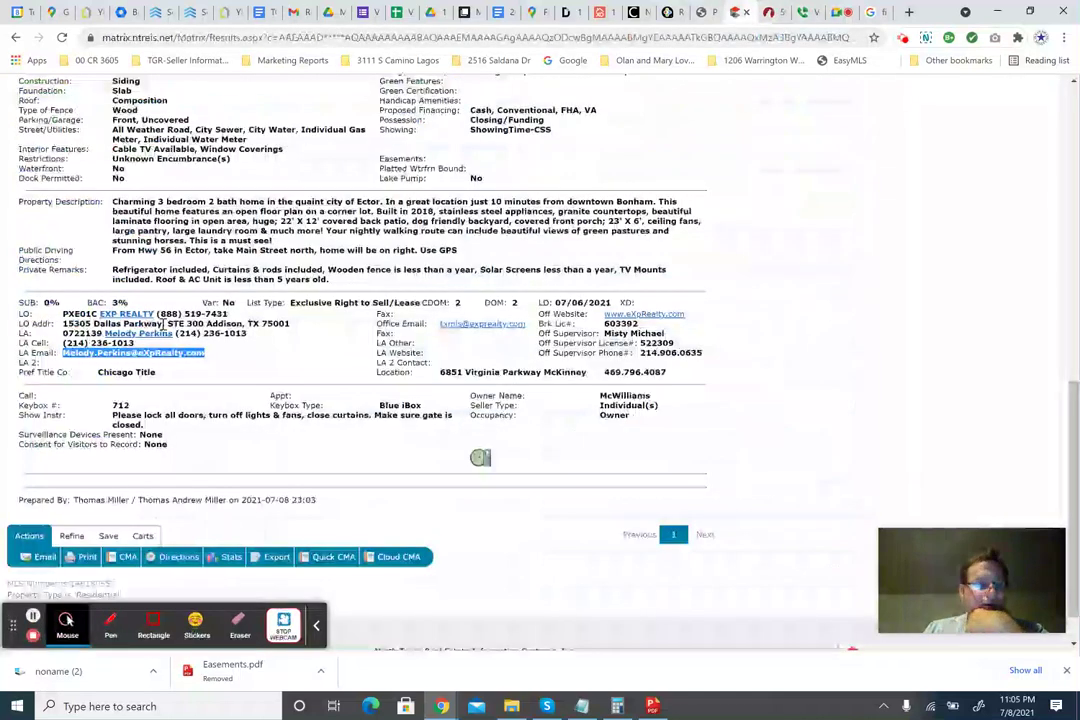
drag(157, 316, 104, 315)
key(ctrl+c)
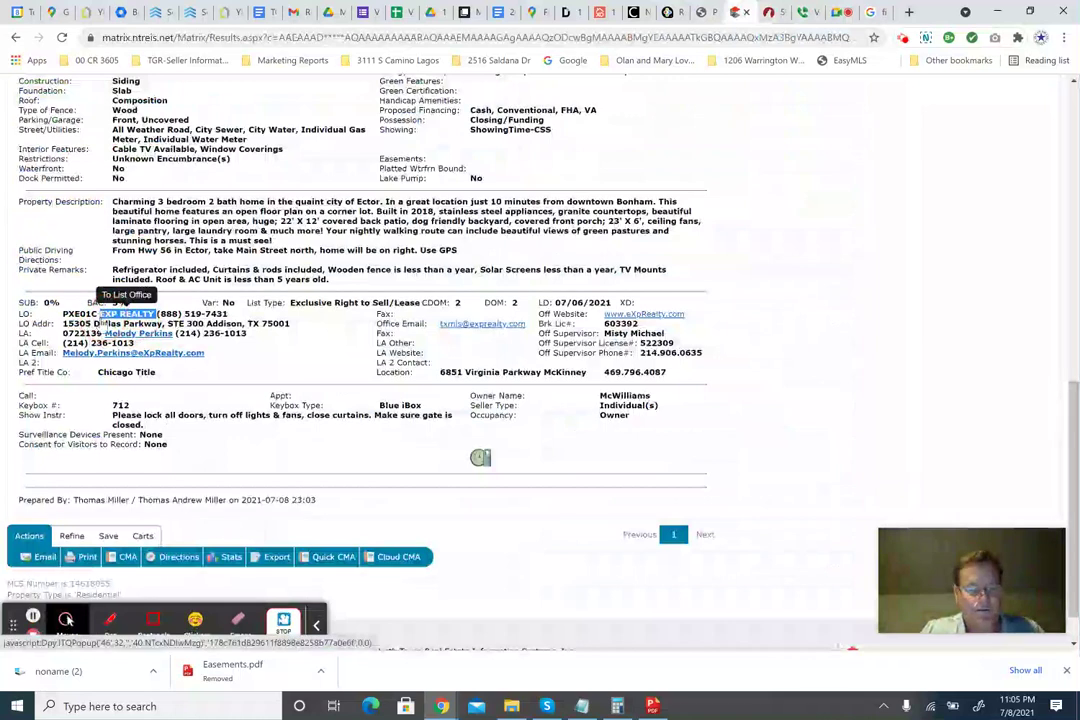
click(769, 12)
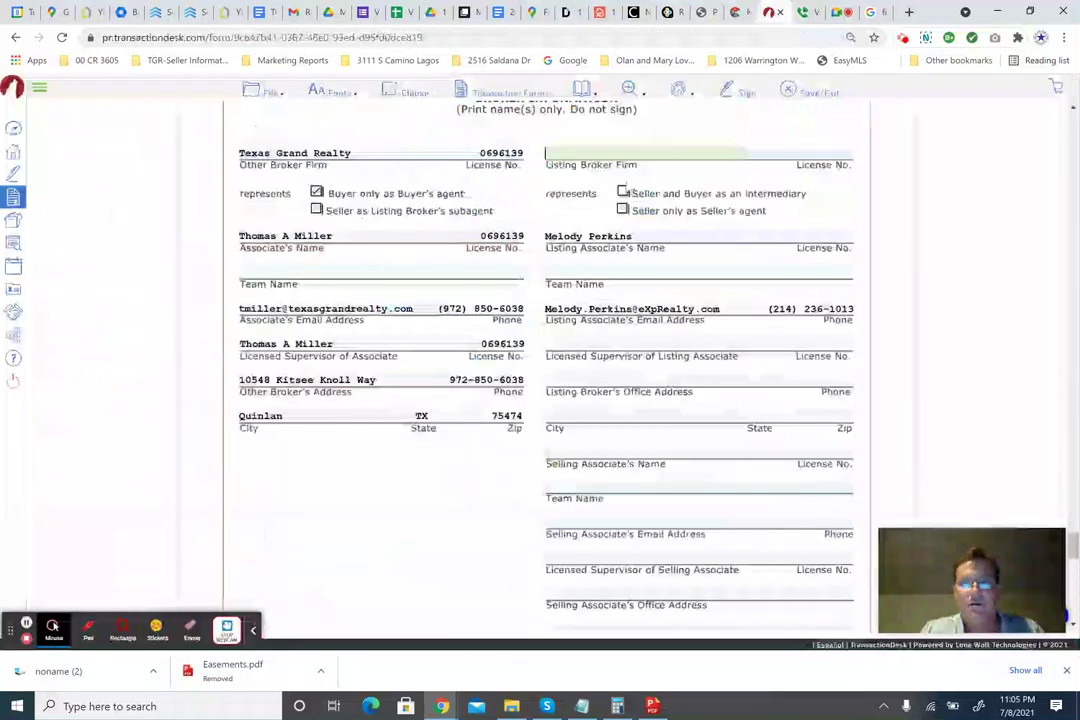
key(ctrl+v)
click(783, 145)
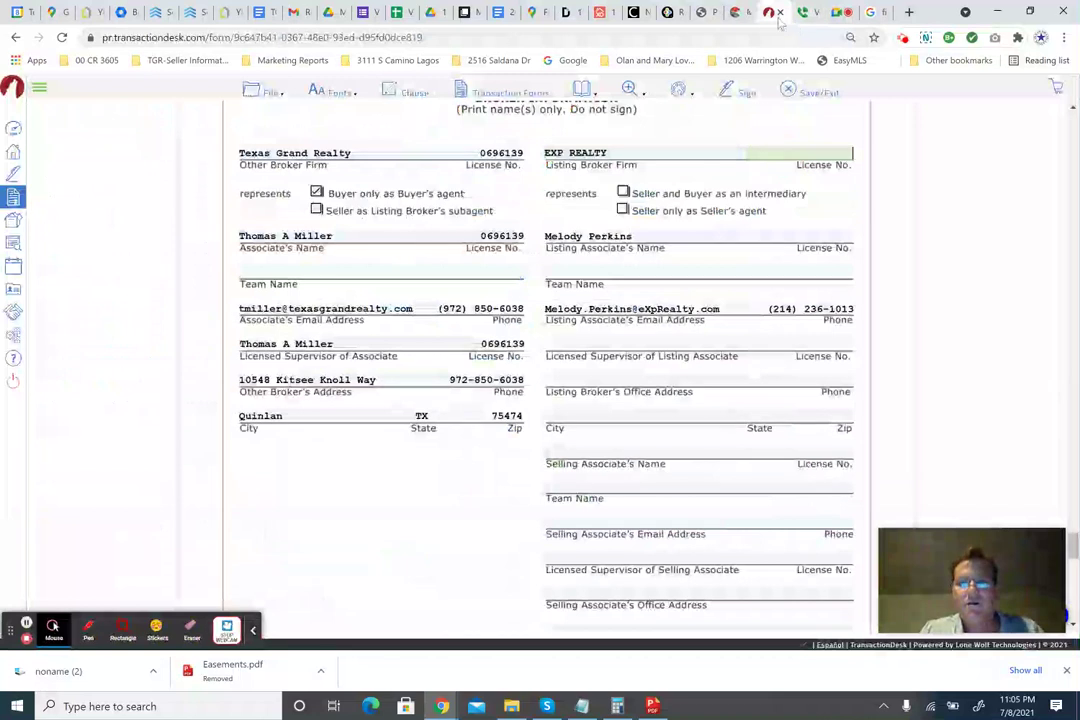
Paste the listing office code as the listing broker's license and replace the other broker's license with TAMR01.
click(738, 12)
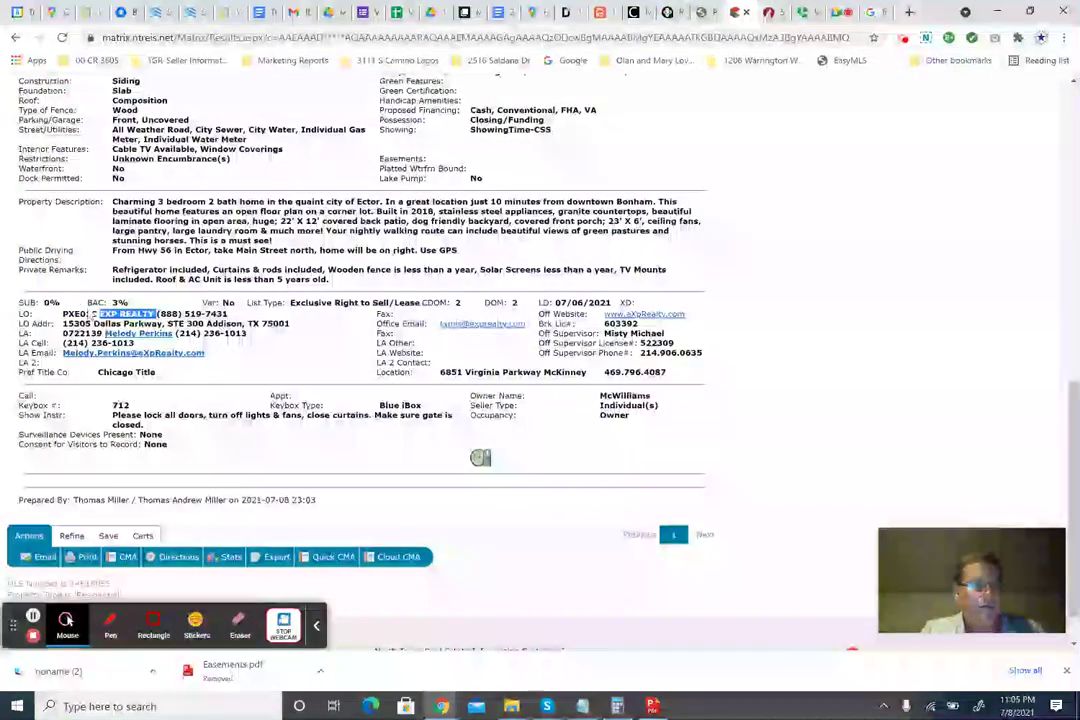
double_click(73, 314)
key(ctrl+c)
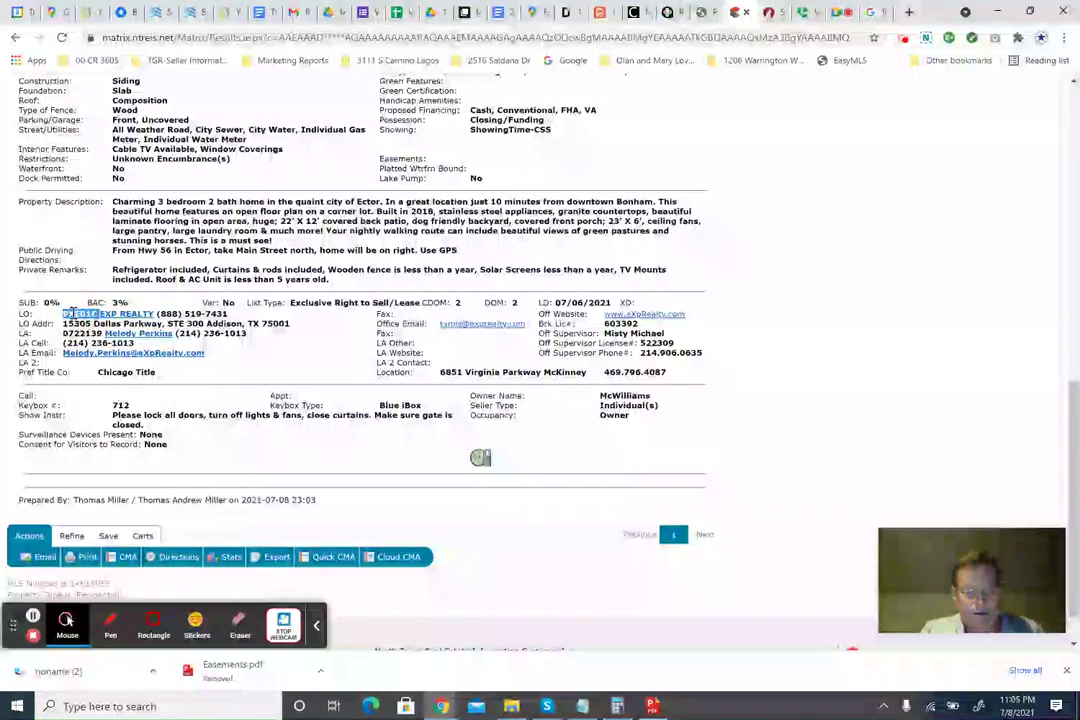
click(768, 12)
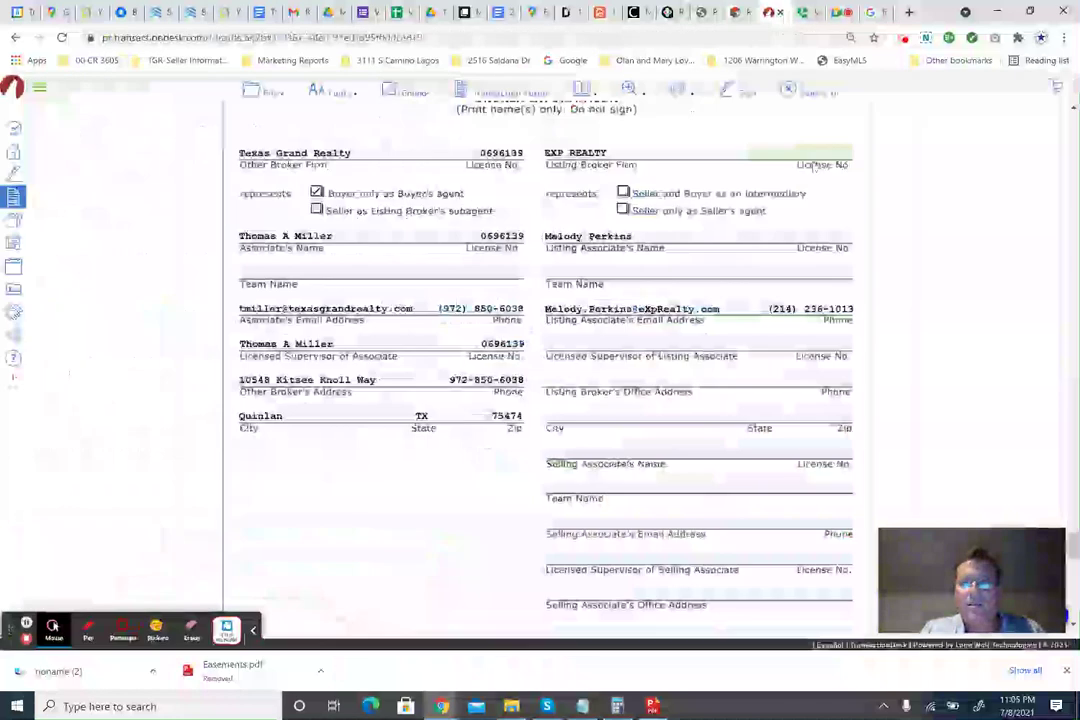
click(815, 152)
key(ctrl+v)
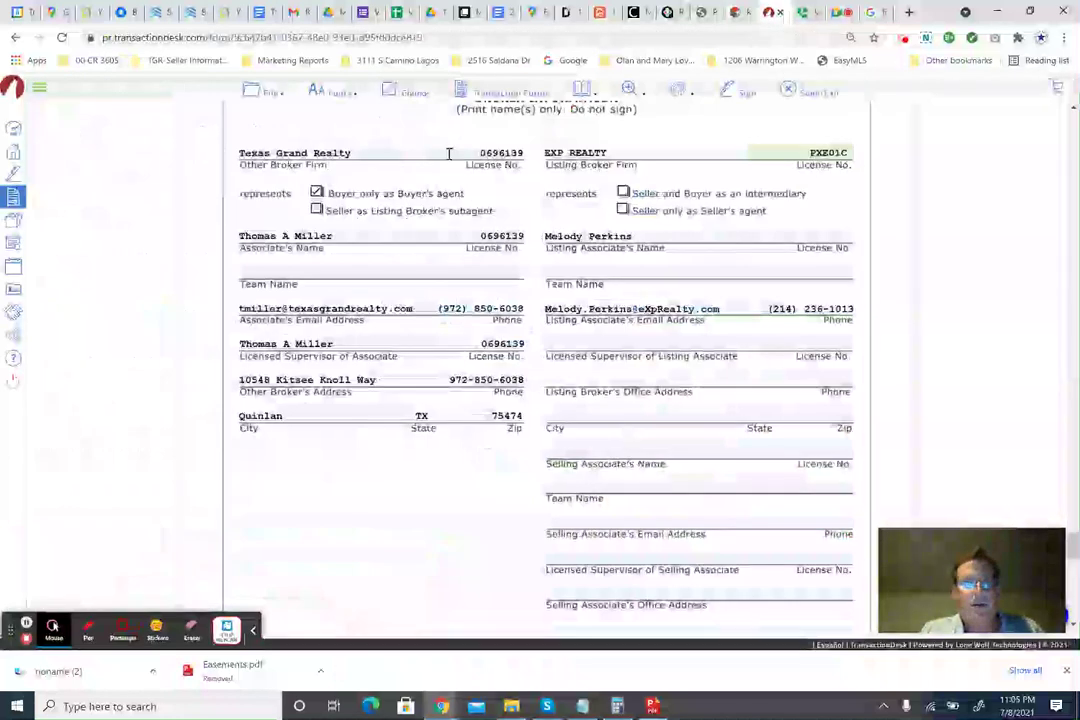
click(490, 153)
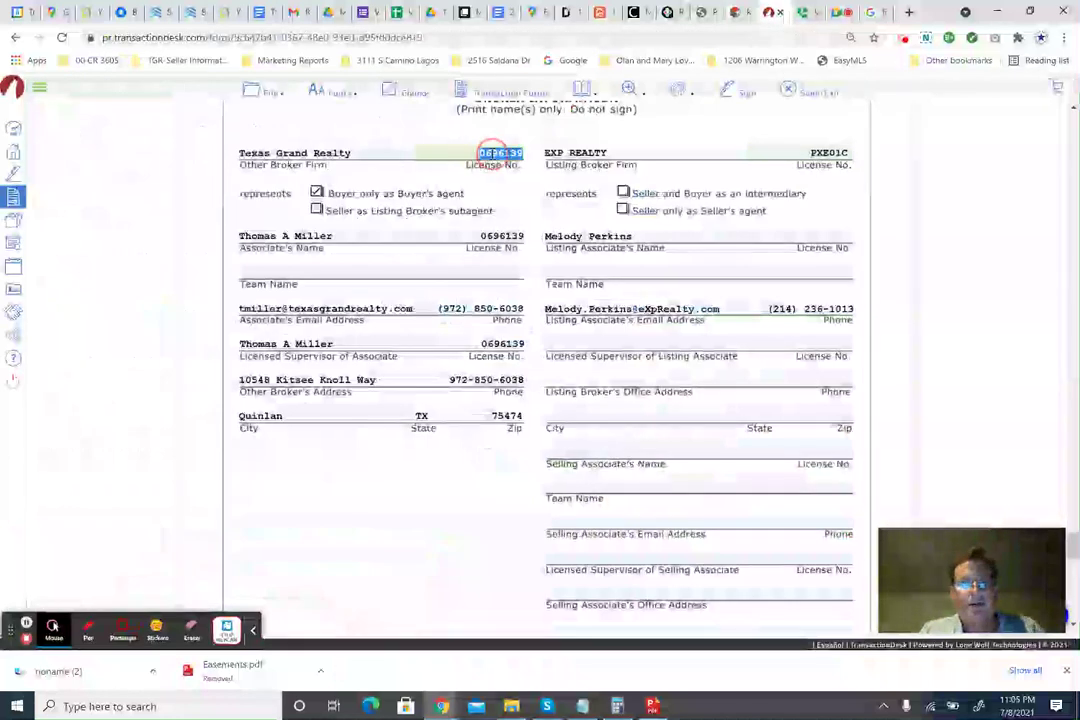
text(TAMR01)
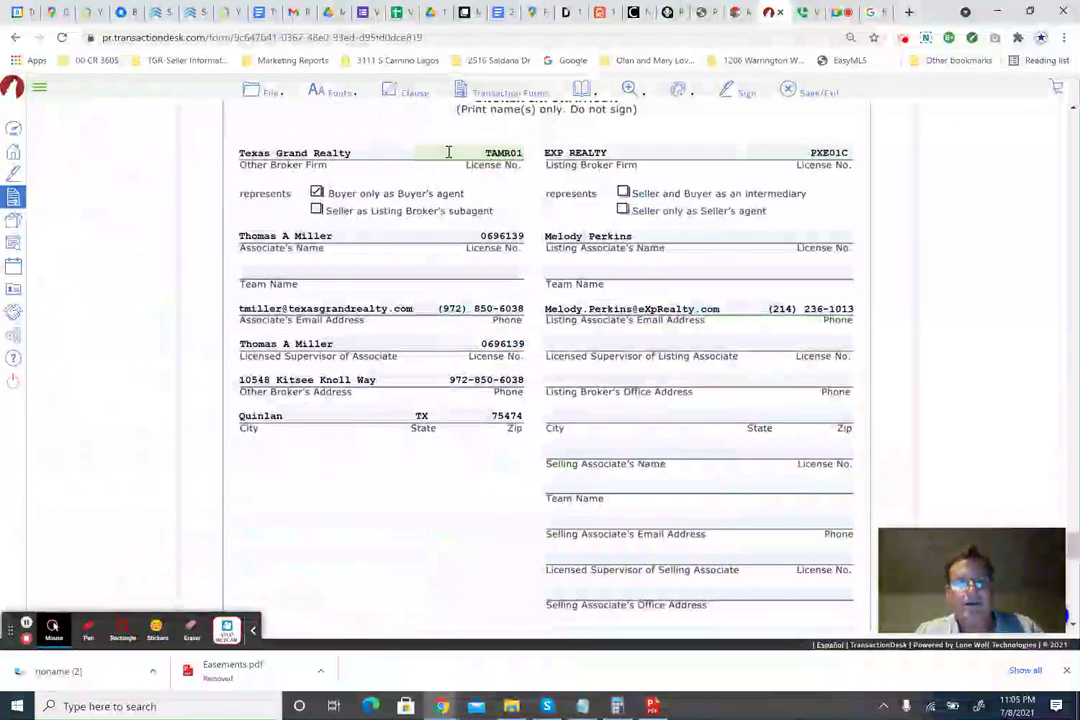
click(401, 237)
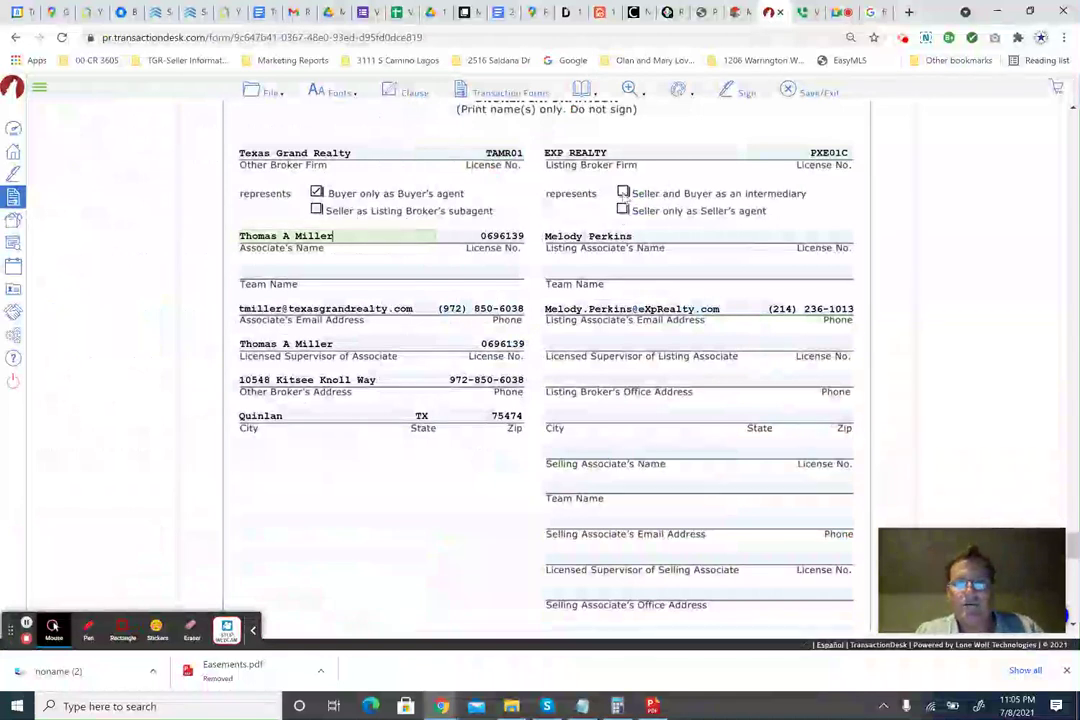
click(623, 211)
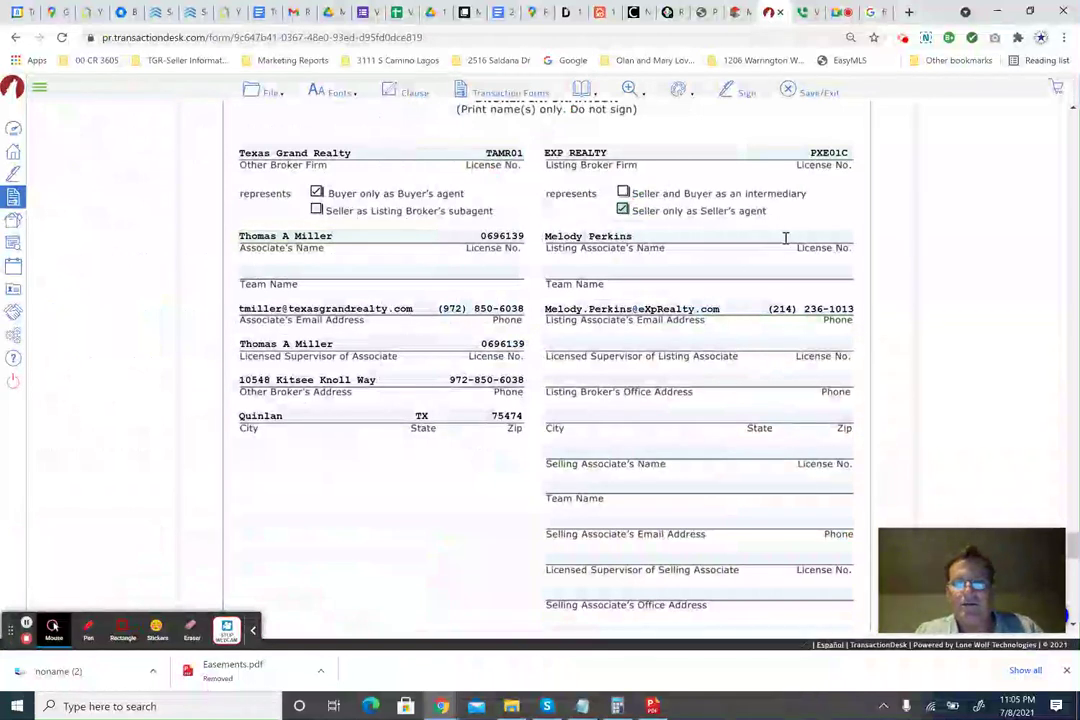
click(790, 237)
click(733, 13)
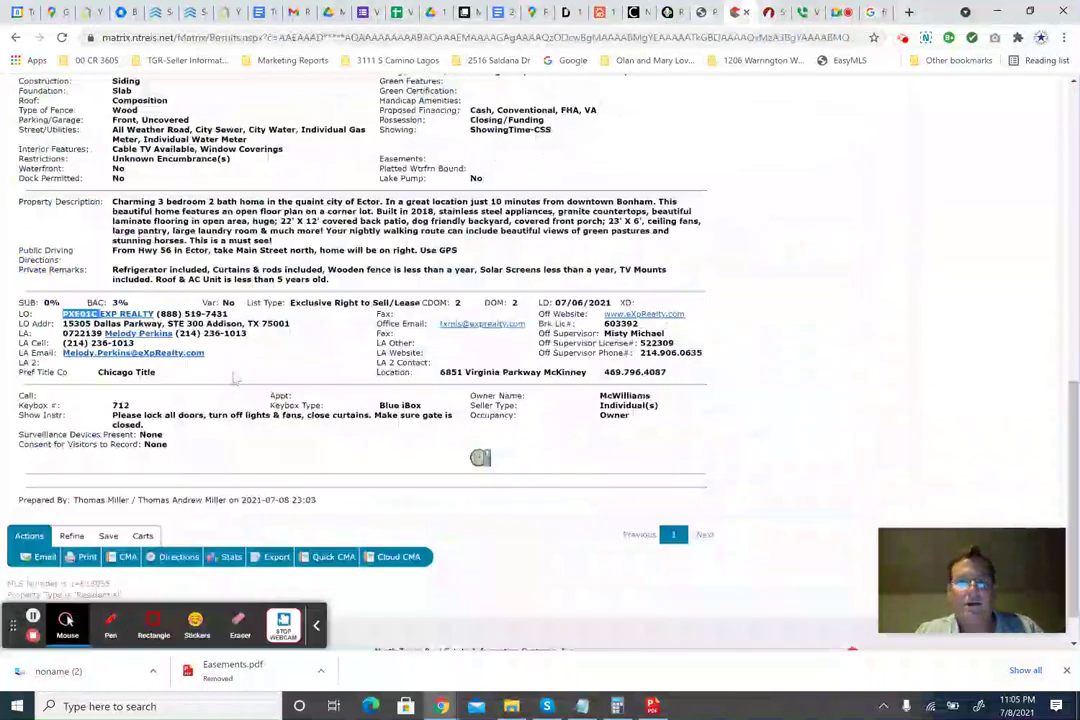
double_click(84, 333)
key(ctrl+c)
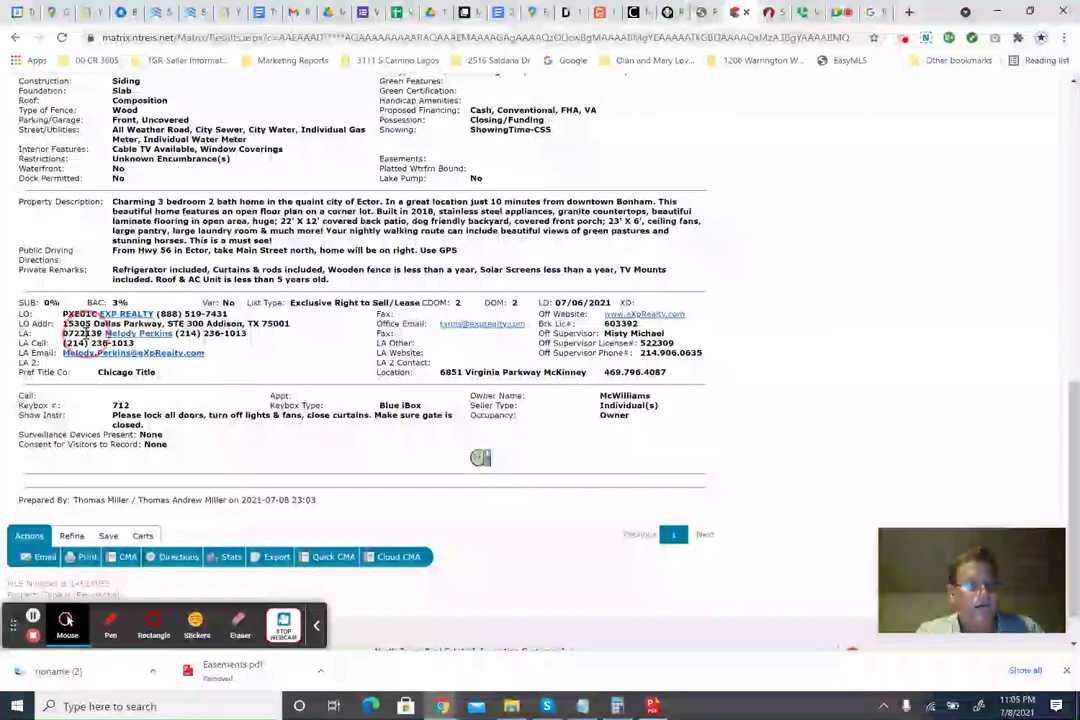
click(768, 13)
key(ctrl+v)
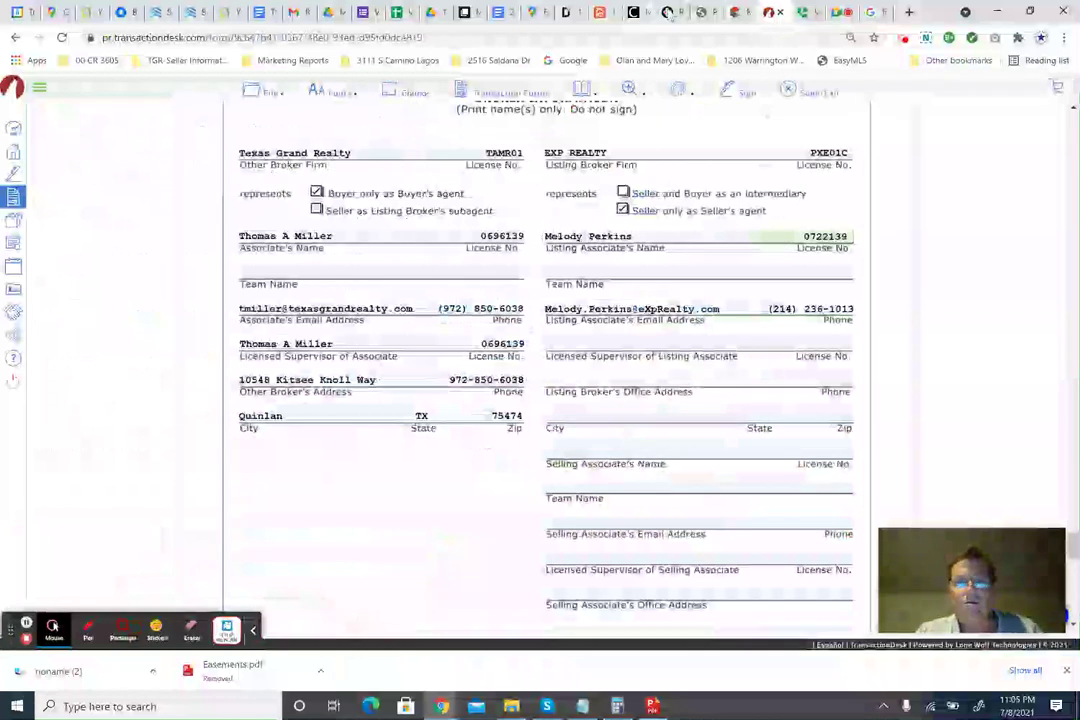
click(736, 13)
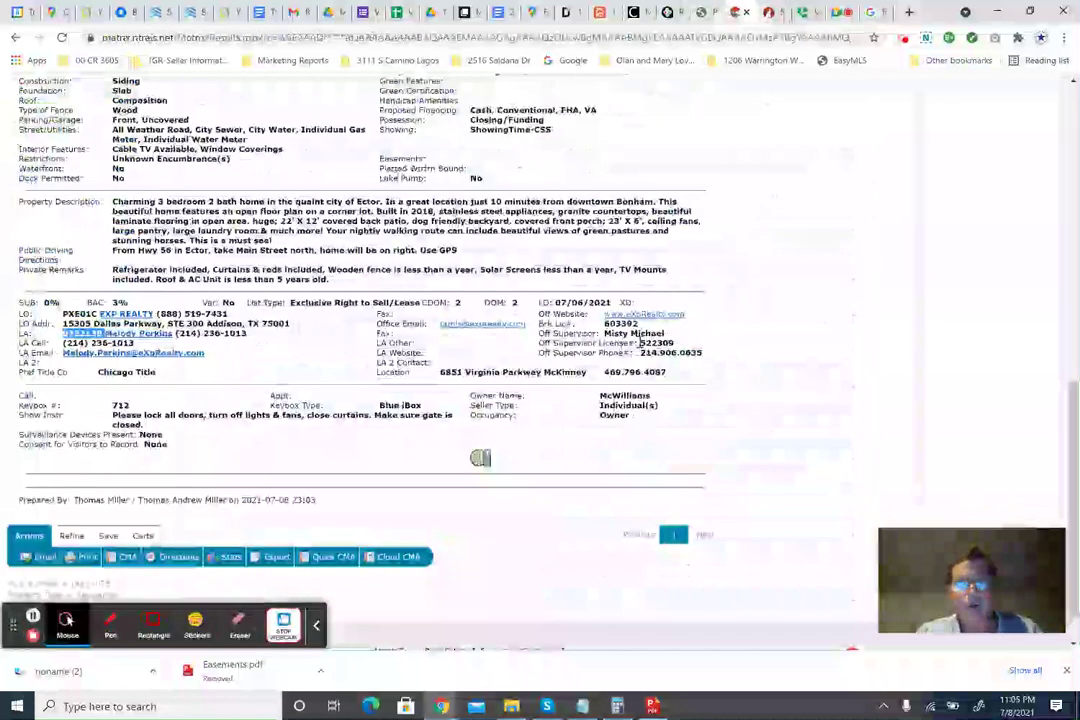
click(768, 13)
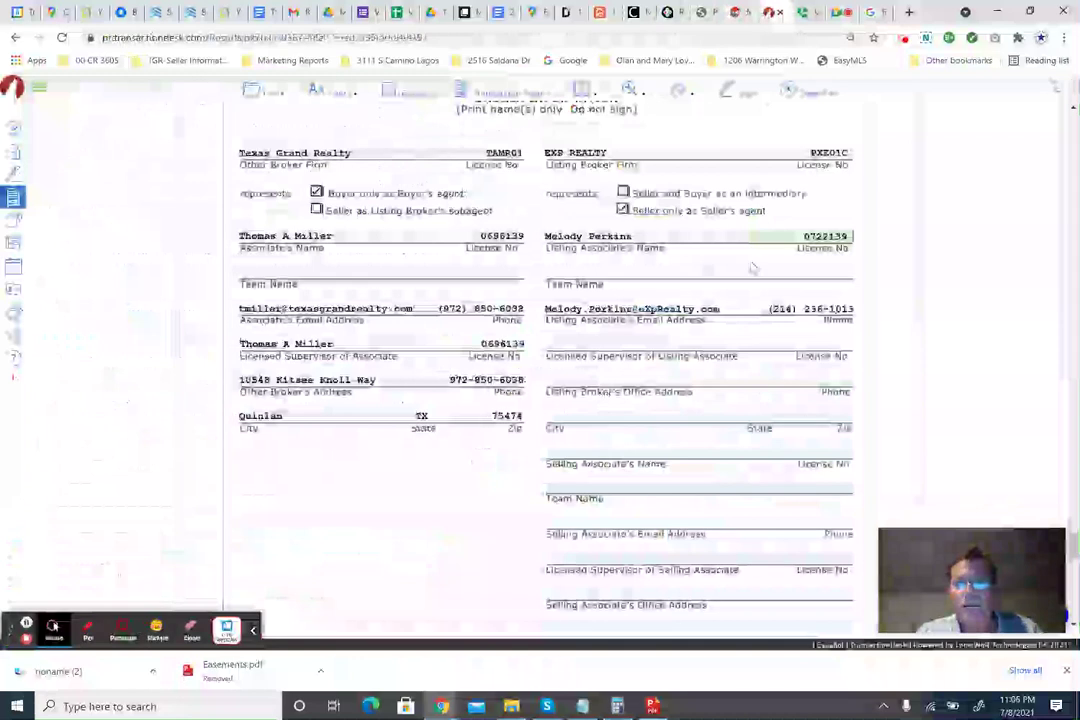
click(736, 13)
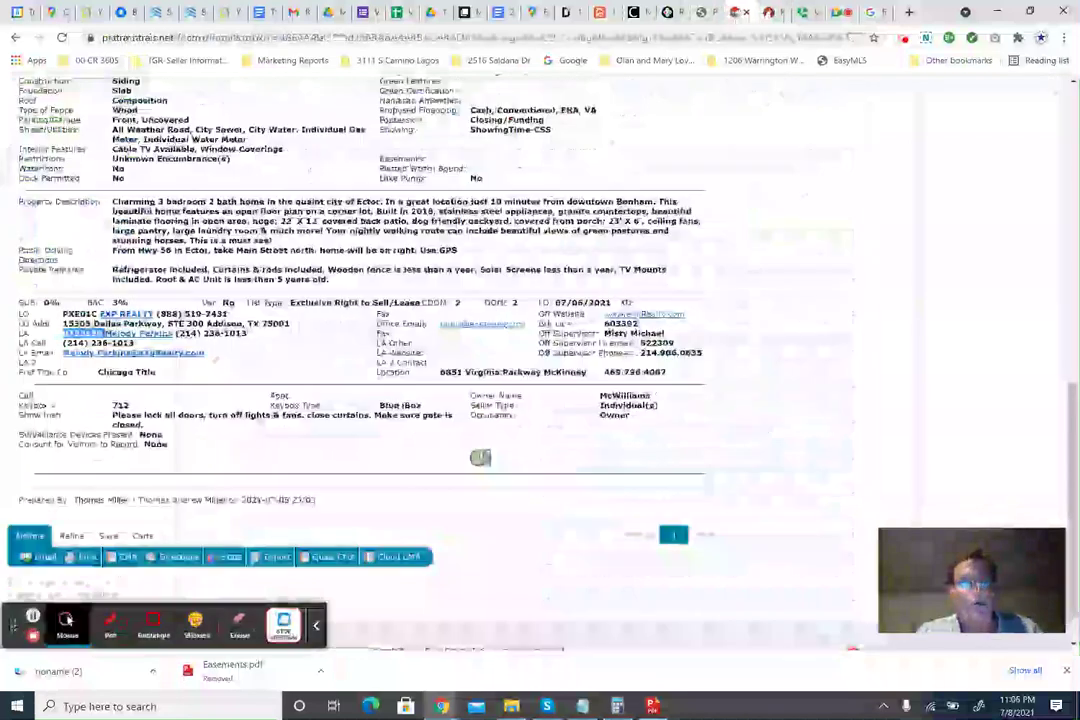
drag(135, 344, 67, 349)
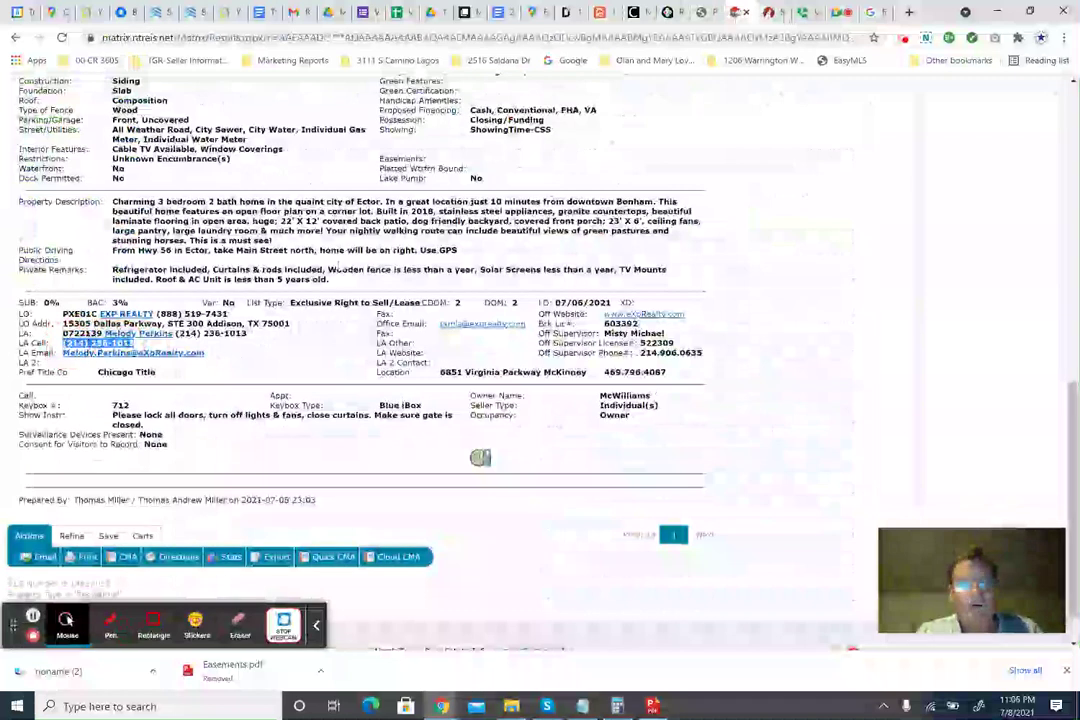
click(768, 13)
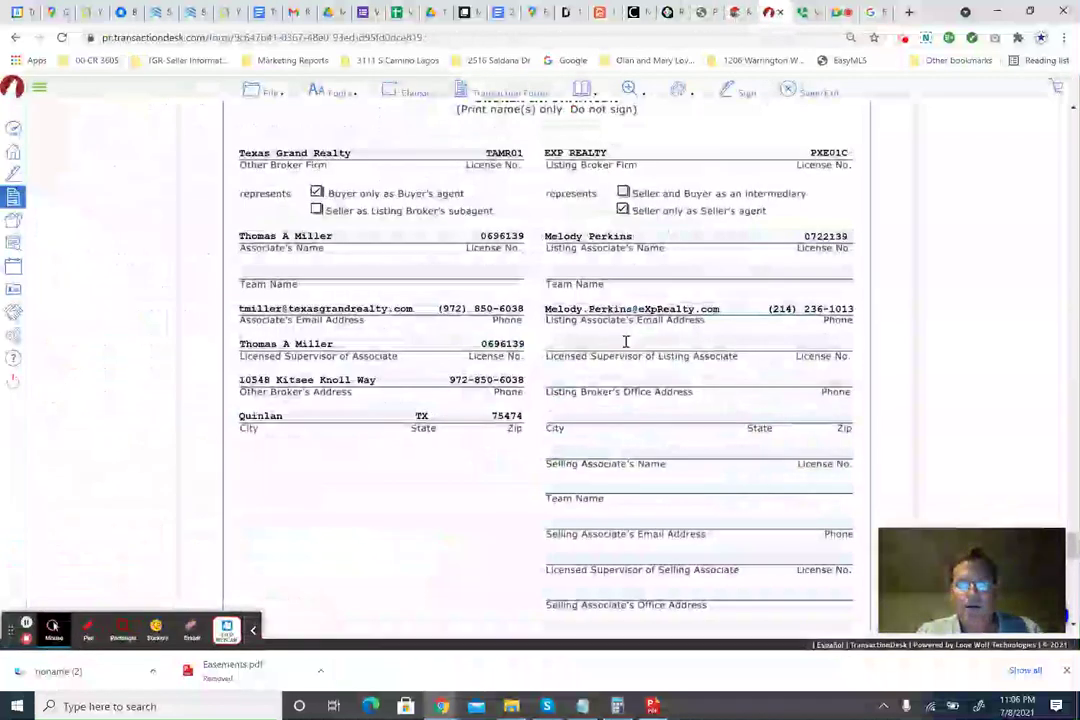
Copy the office supervisor's name from the MLS listing into the licensed supervisor field.
click(737, 12)
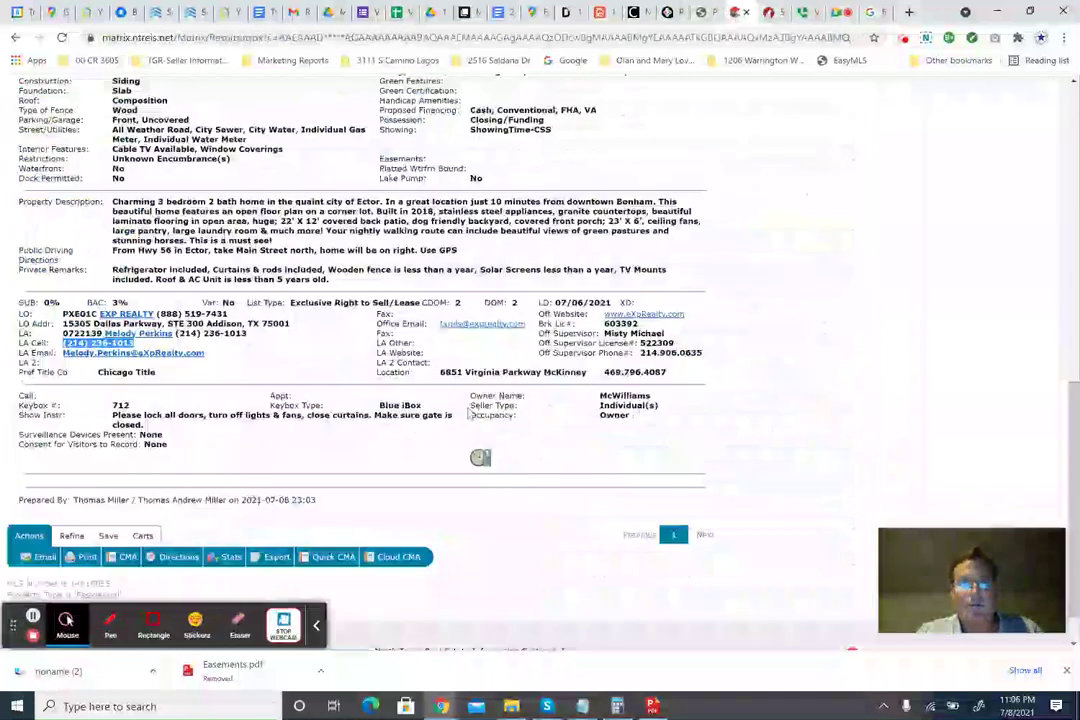
click(652, 337)
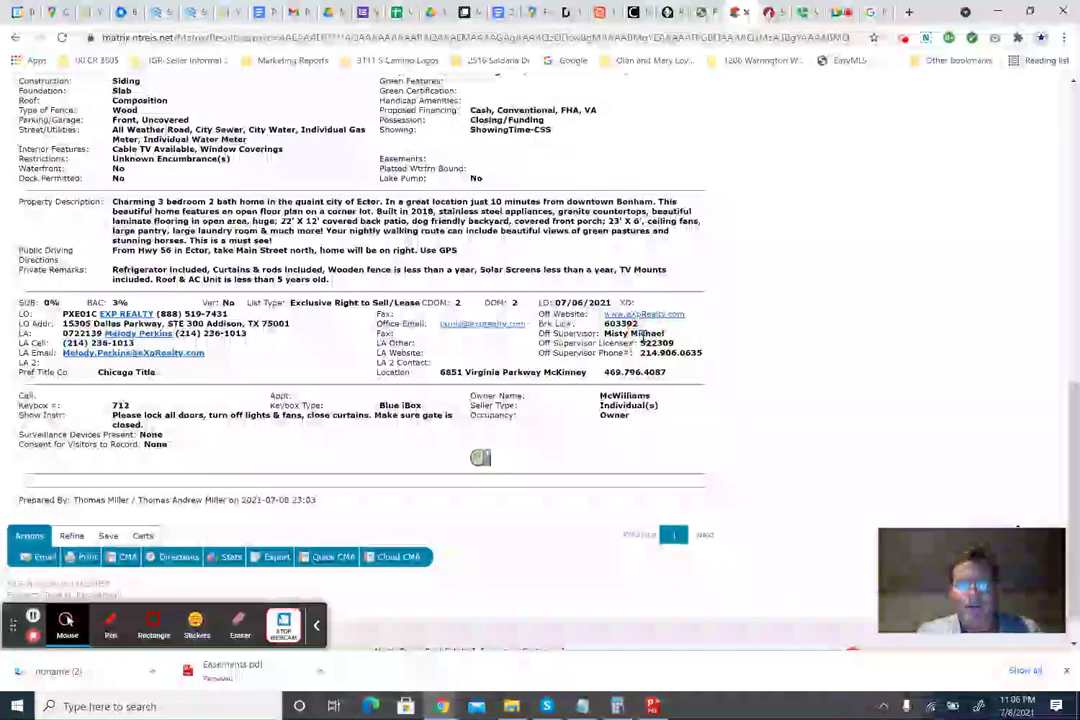
mouse_move(667, 332)
mouse_down()
mouse_move(630, 333)
mouse_move(664, 334)
mouse_up()
key(ctrl+c)
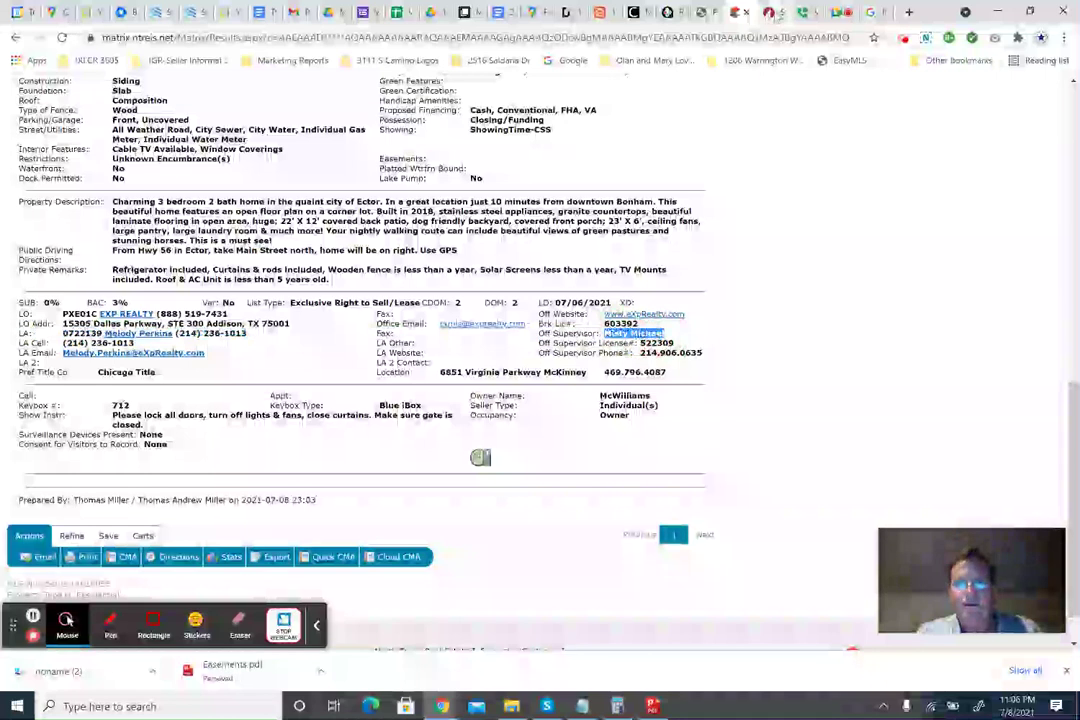
click(777, 13)
click(651, 343)
key(ctrl+v)
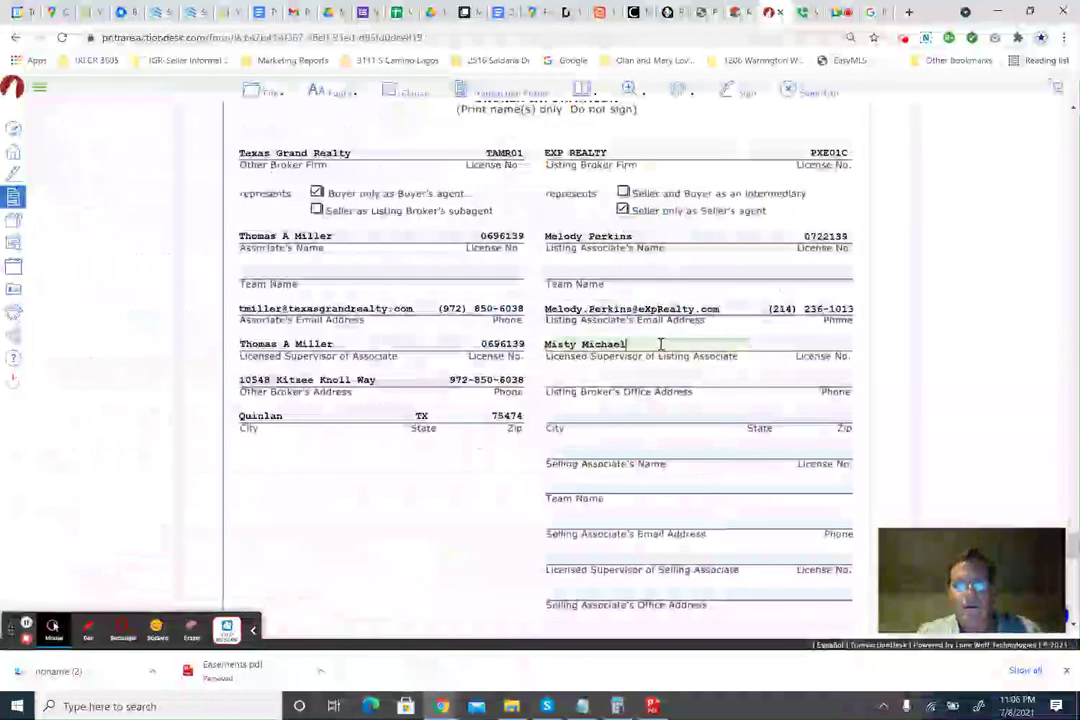
click(820, 344)
click(736, 13)
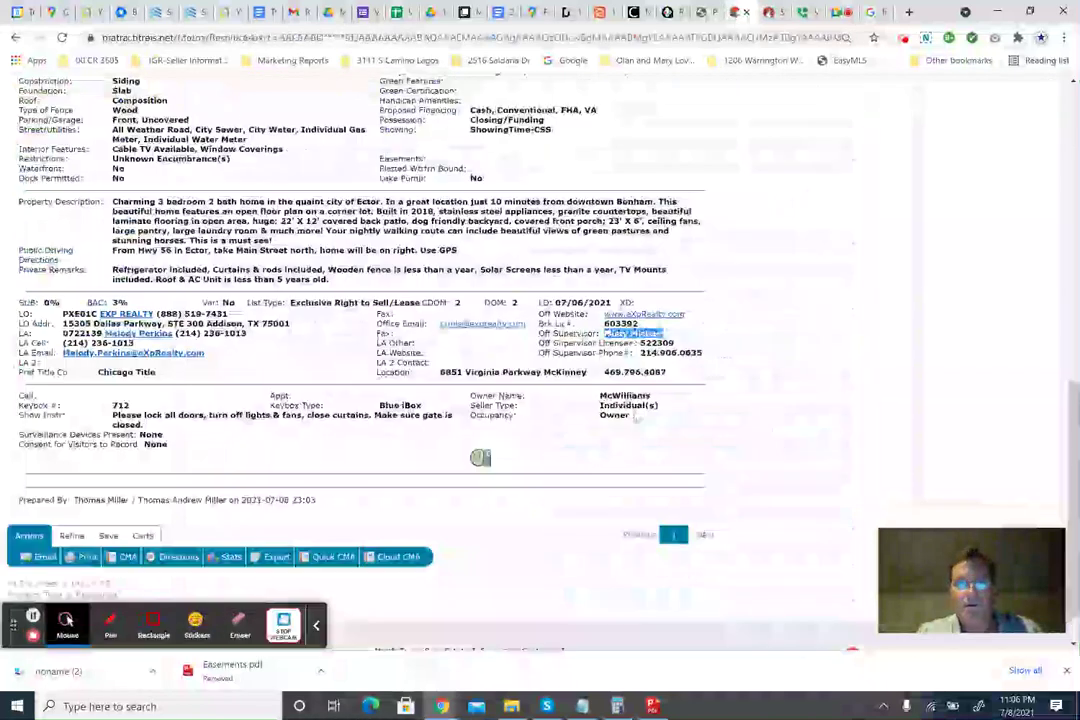
double_click(657, 343)
key(ctrl+c)
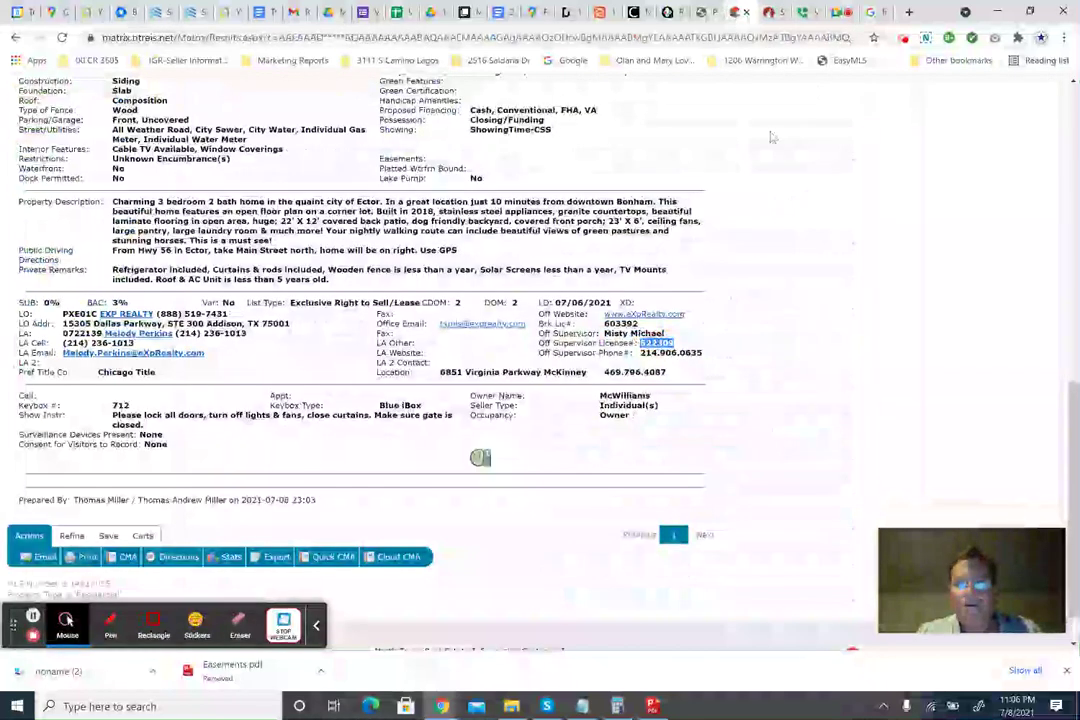
click(777, 13)
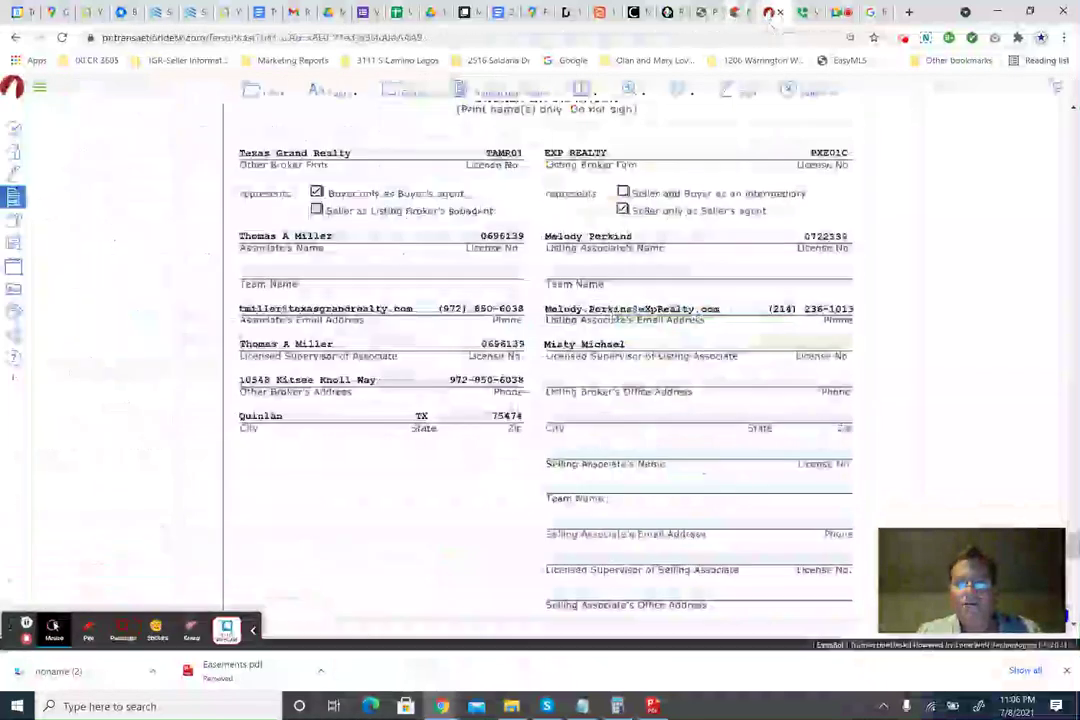
click(810, 344)
key(ctrl+v)
key(Tab)
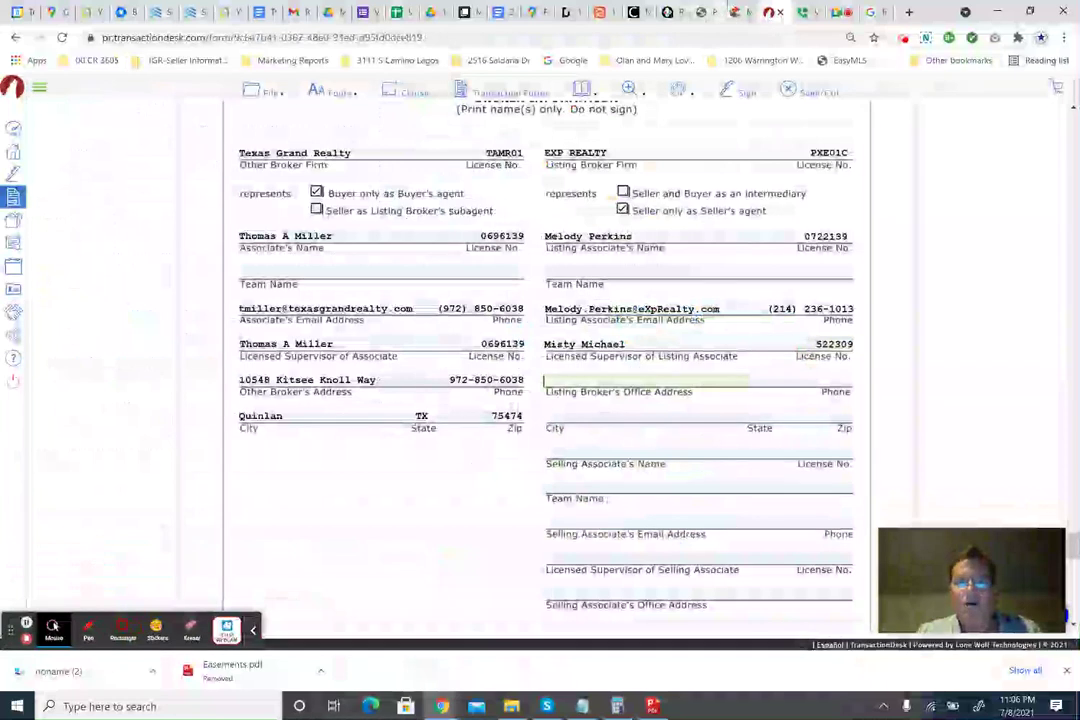
Paste the listing office's street address into the broker address field, cutting off city, state and zip.
click(736, 12)
drag(290, 324, 62, 324)
key(ctrl+c)
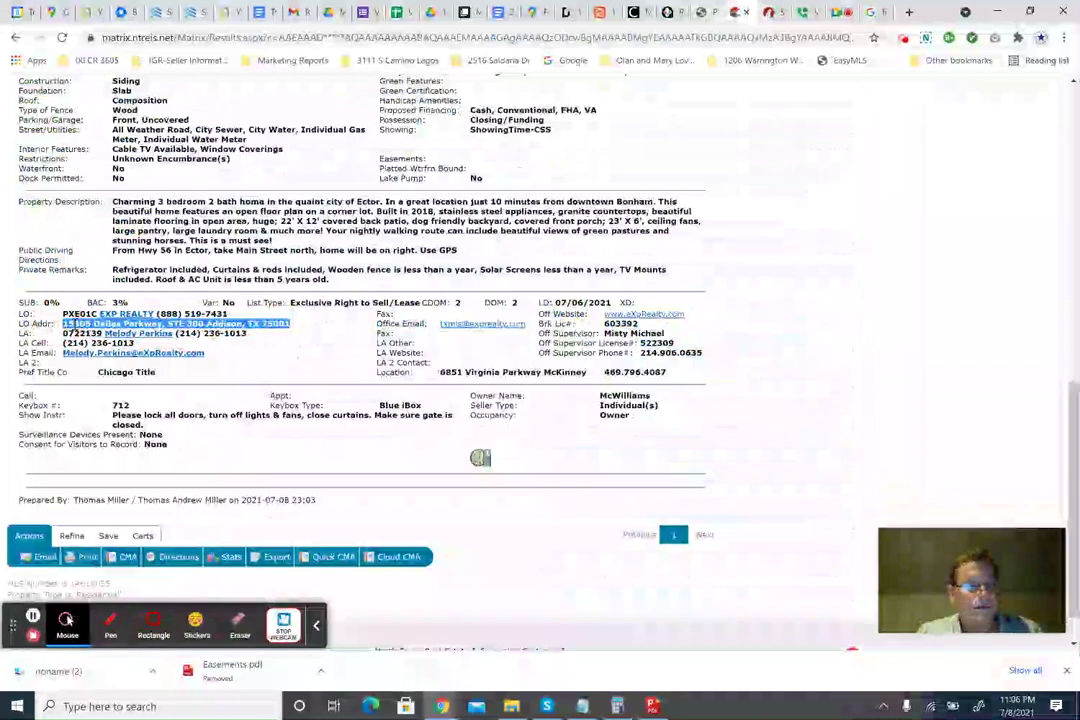
click(768, 12)
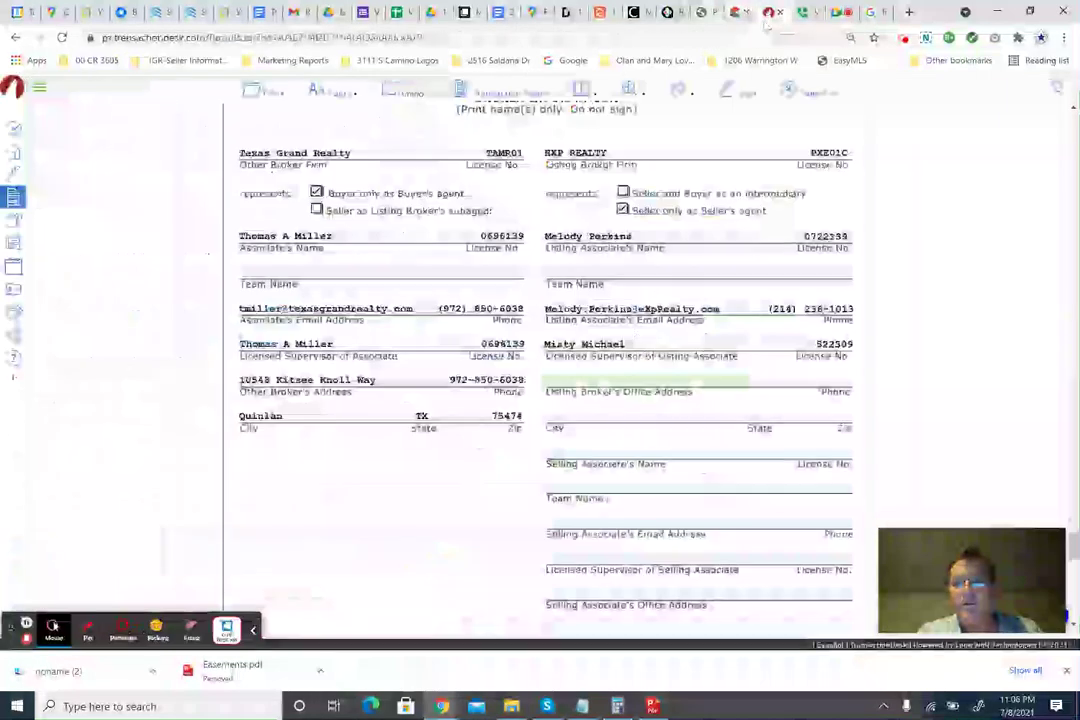
click(600, 380)
key(ctrl+v)
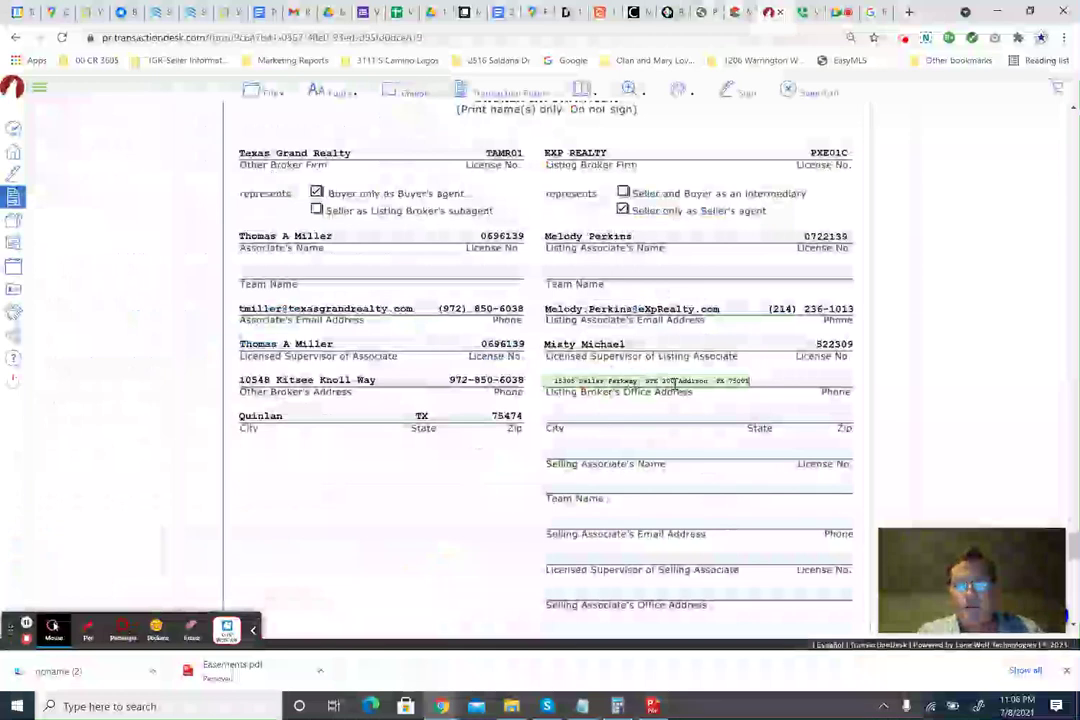
drag(677, 381, 771, 378)
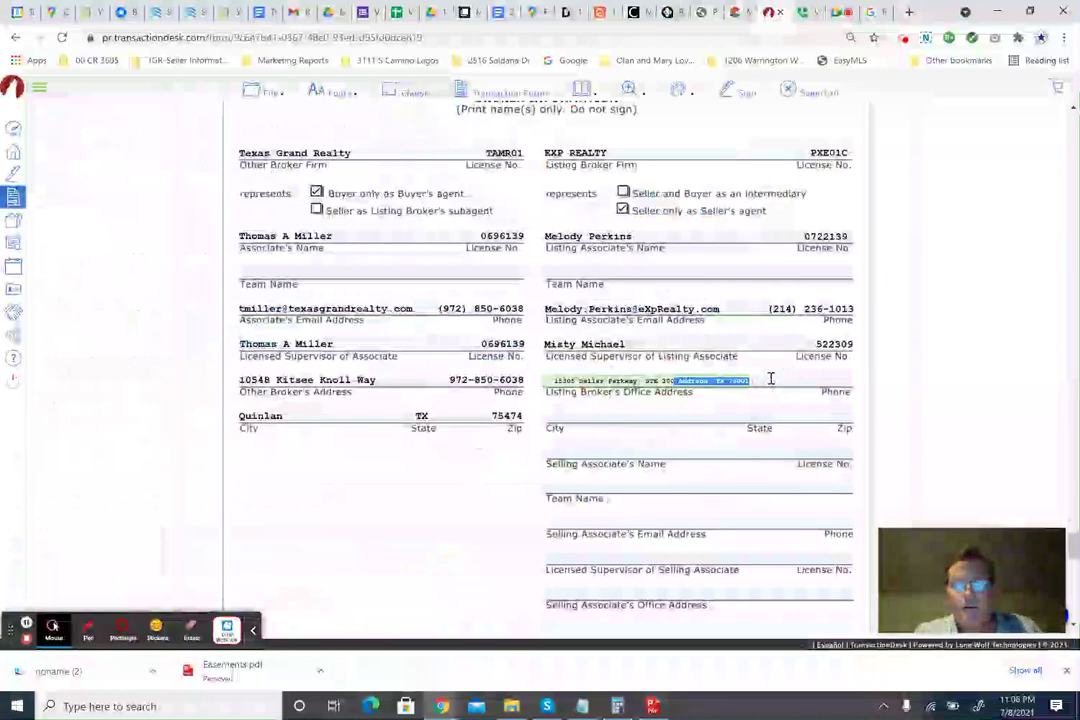
key(ctrl+x)
Fill in the office city Addison, state TX and zip 75001.
click(821, 420)
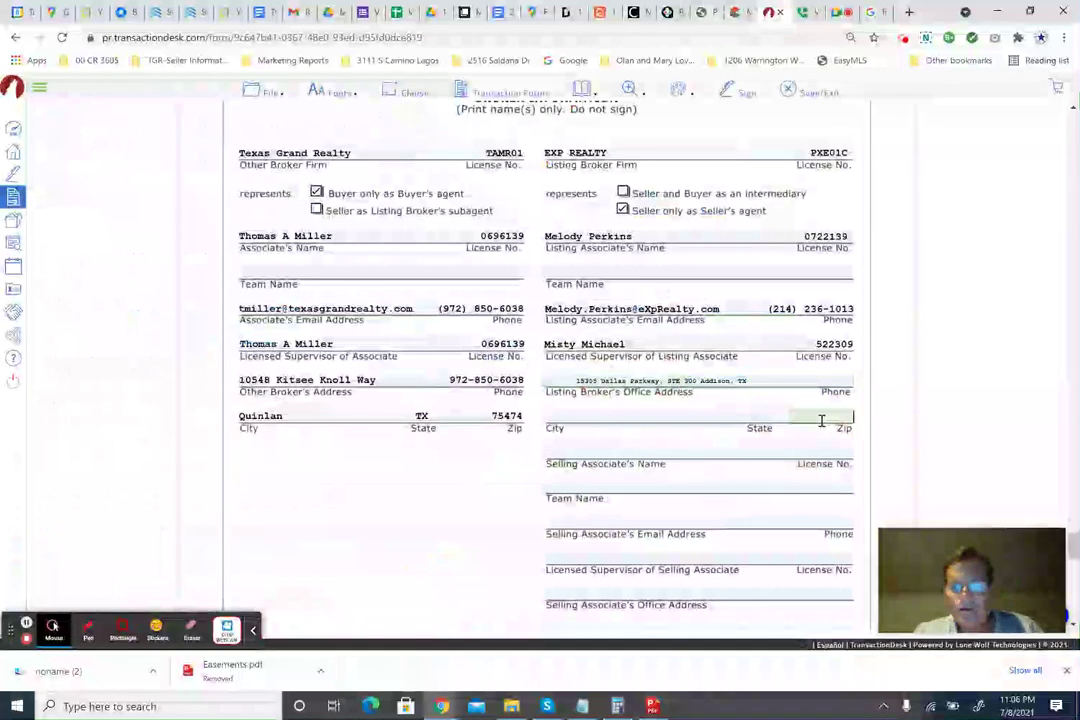
text(75001)
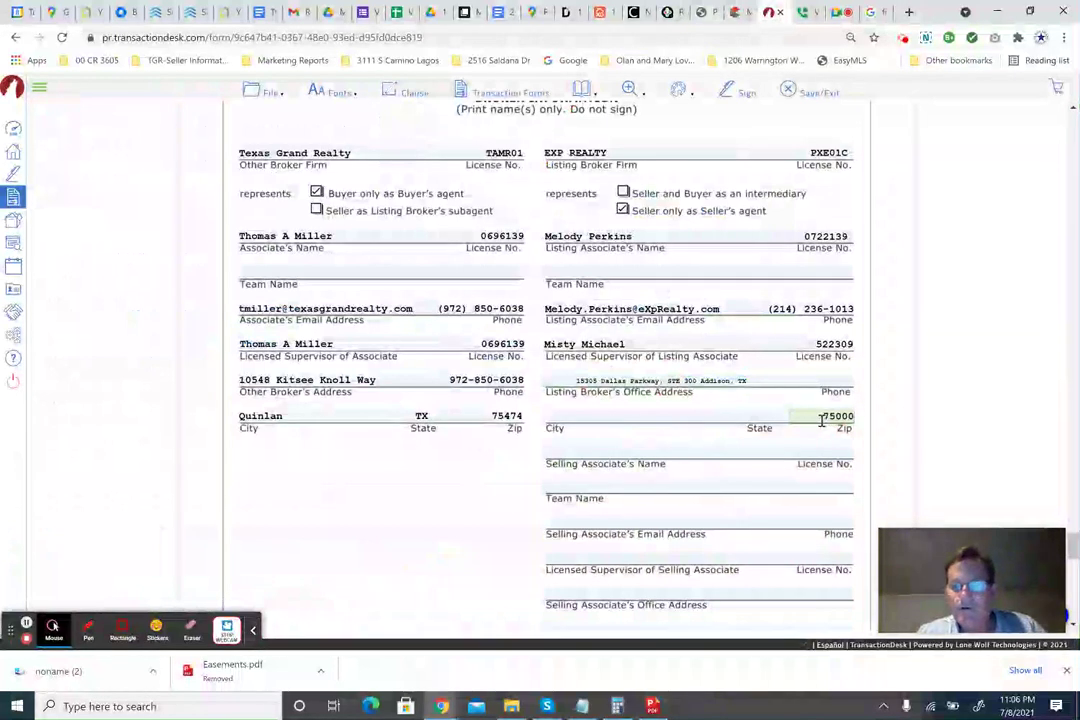
key(shift+Tab)
key(shift+Tab)
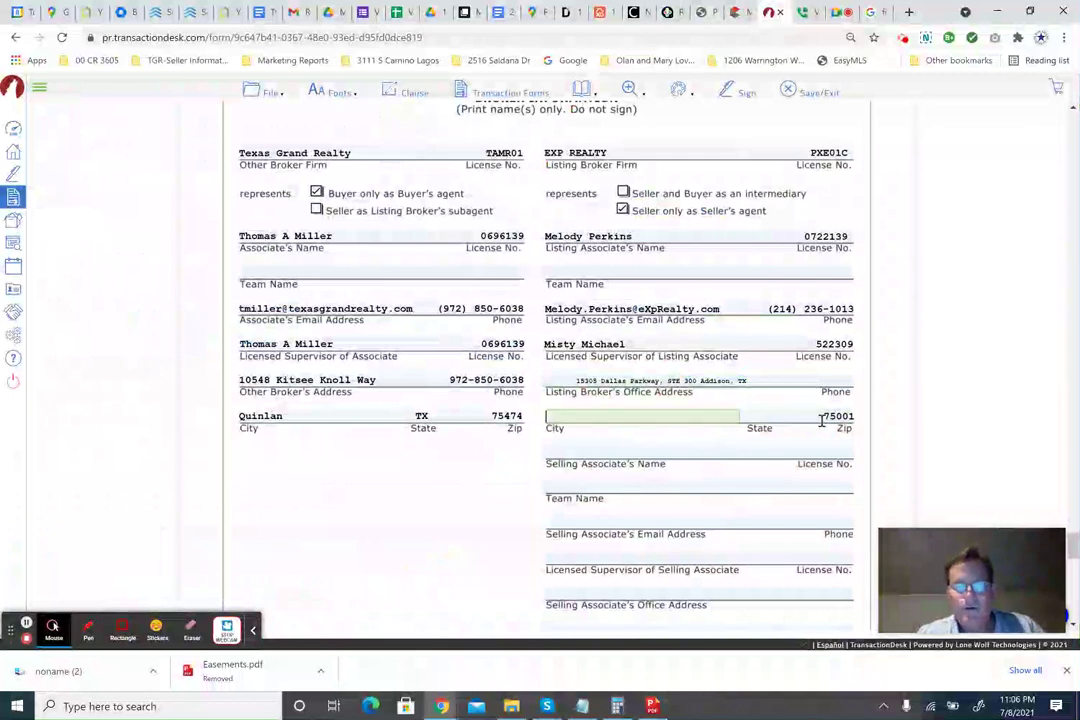
text(Addison)
key(Tab)
text(T)
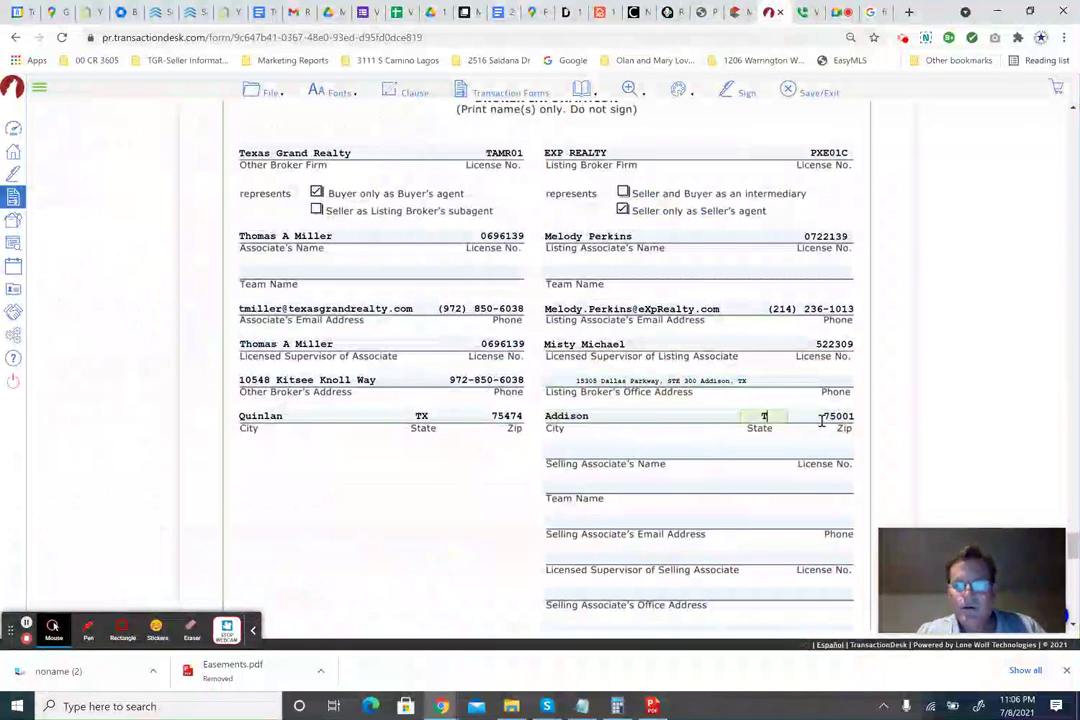
text(X)
key(Tab)
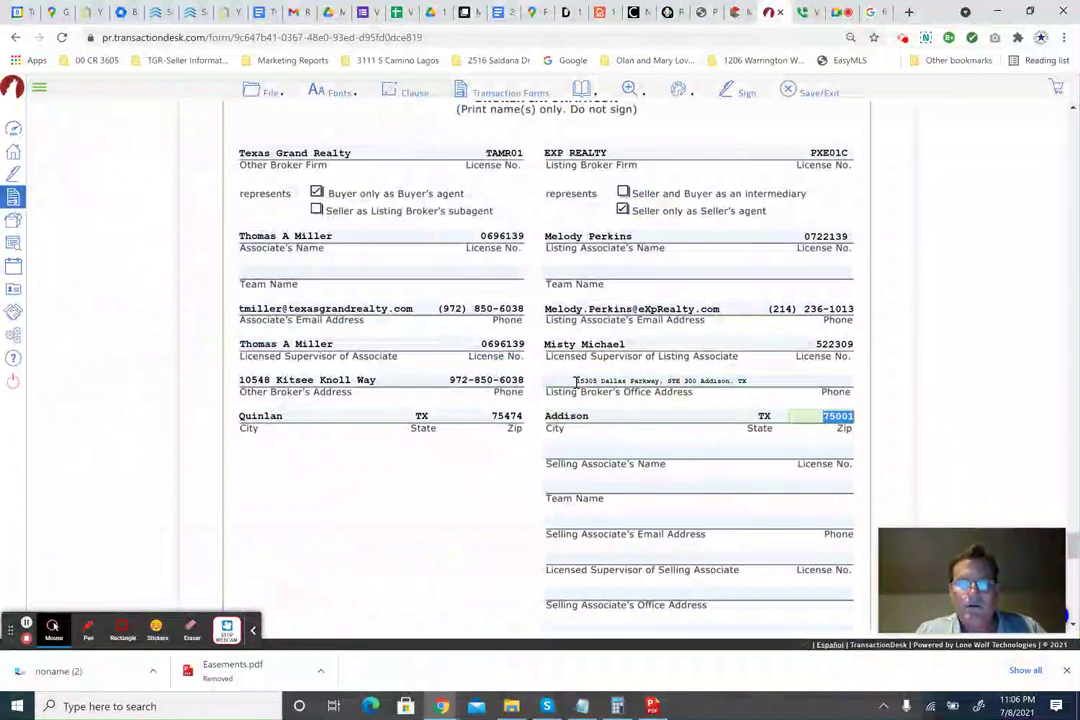
click(565, 381)
key(End)
text(75001)
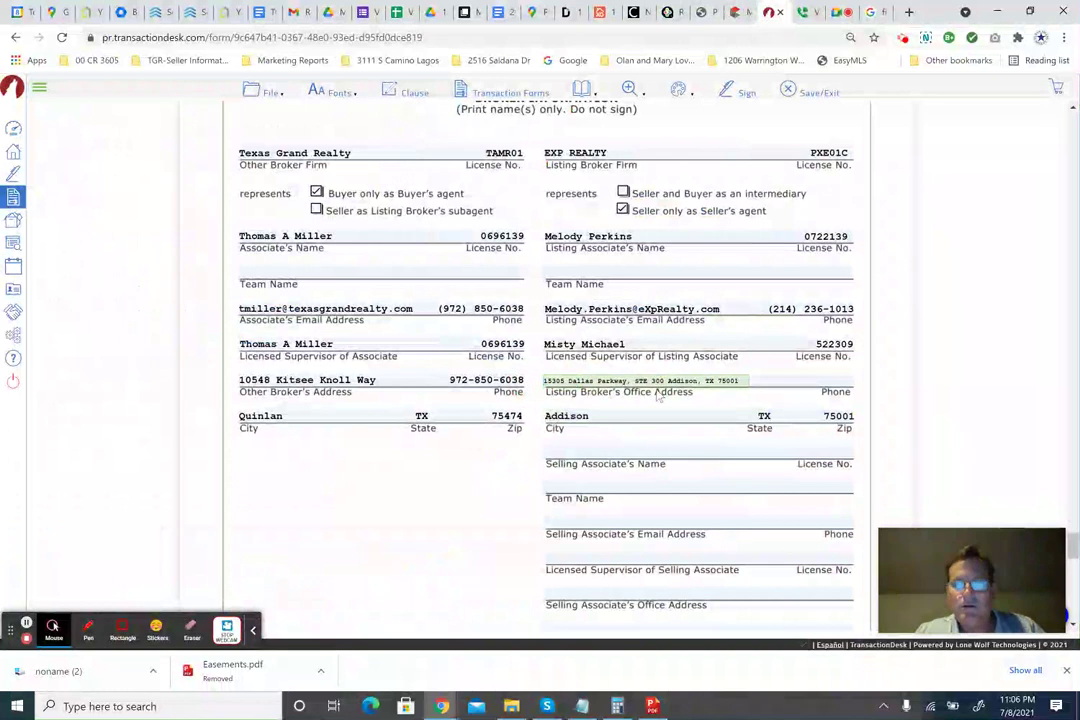
drag(666, 381, 823, 386)
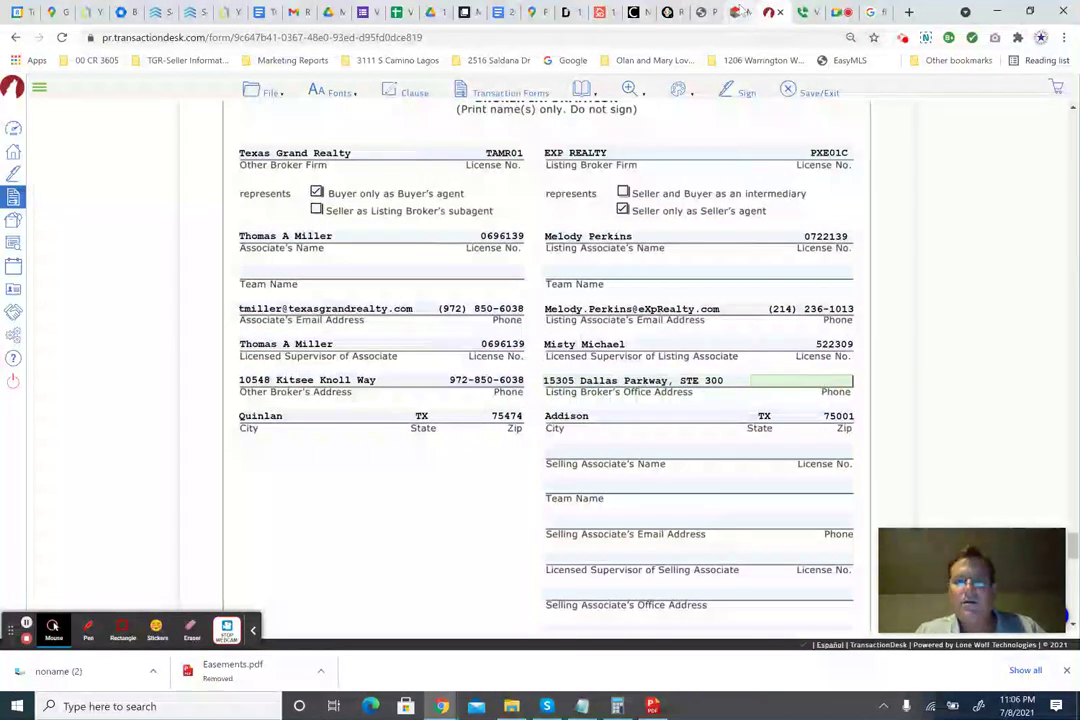
Copy the listing office's phone number from the MLS listing into the broker phone field.
click(746, 12)
drag(230, 315, 158, 314)
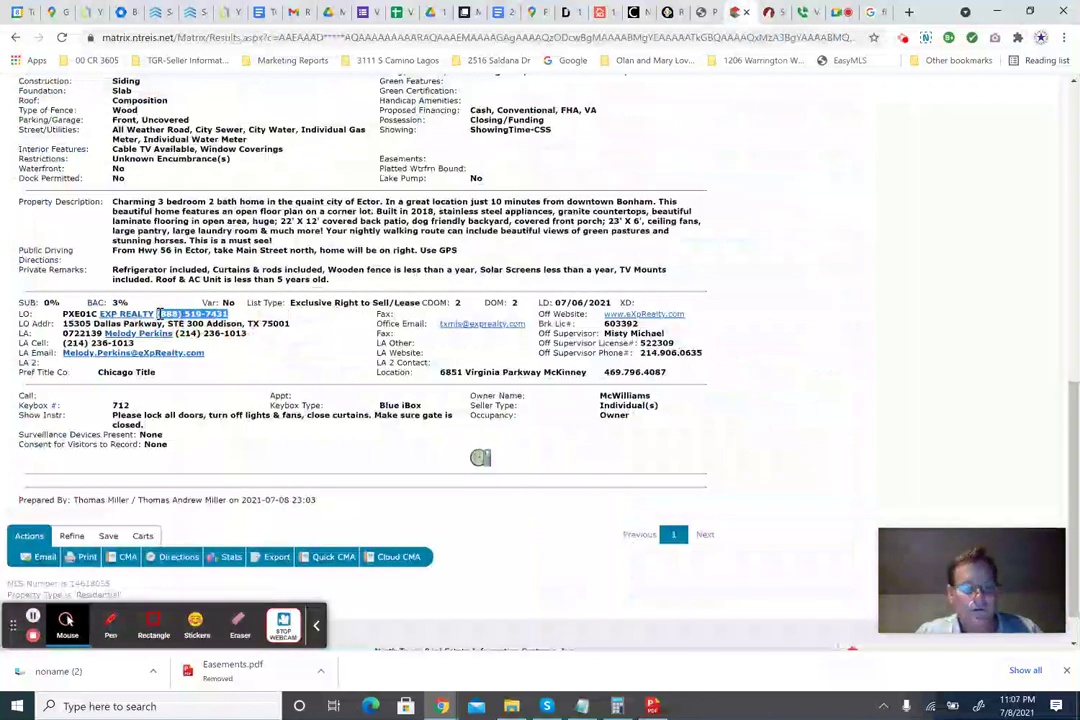
click(769, 12)
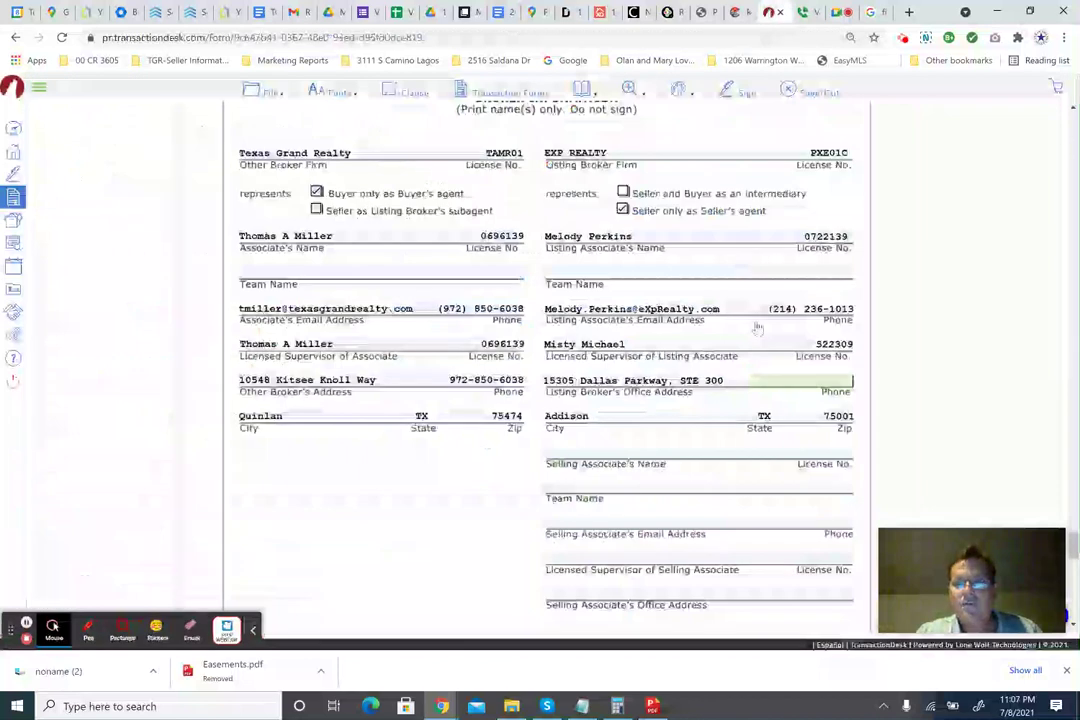
key(ctrl+v)
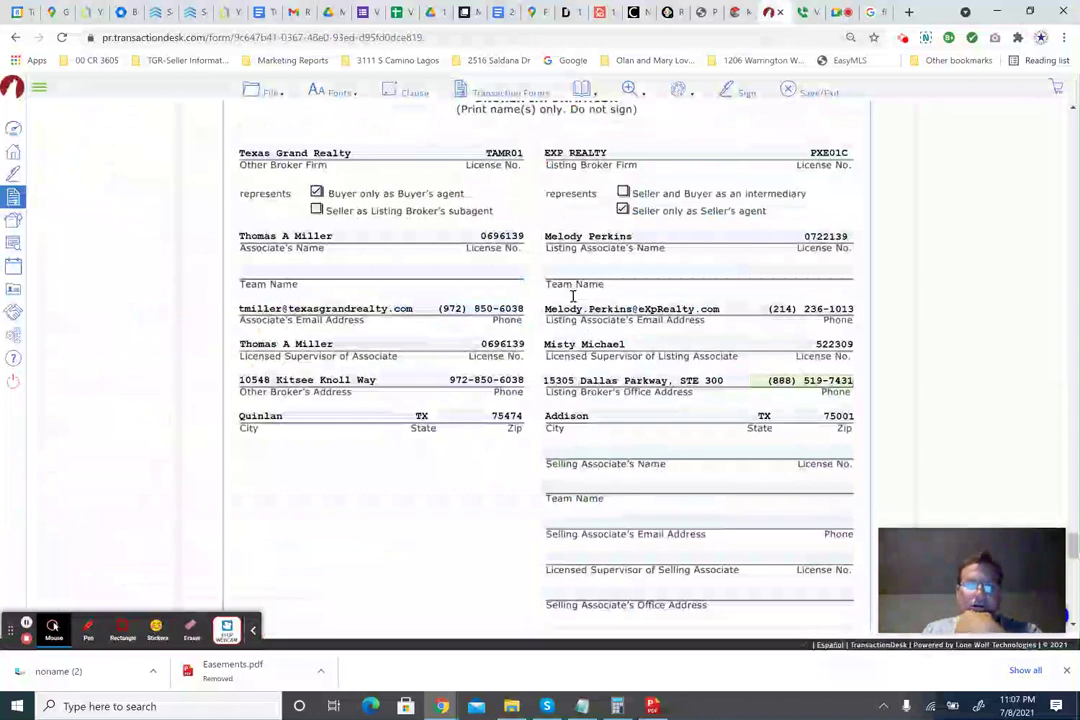
click(738, 12)
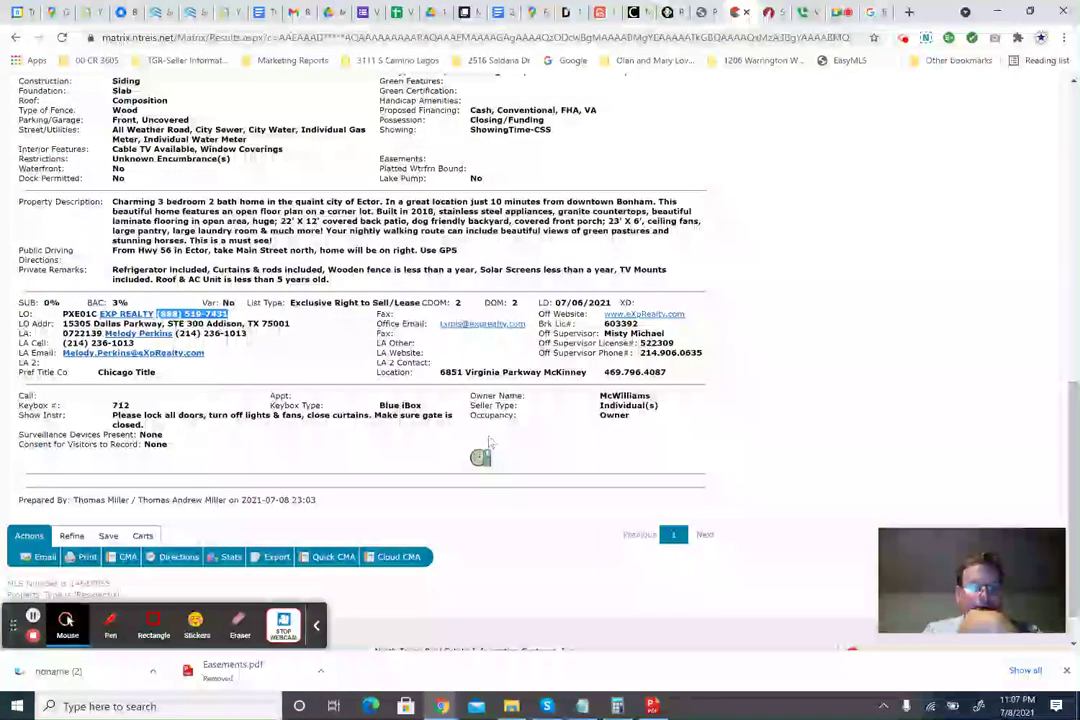
click(768, 12)
Enter 3.0 as the Other Broker's fee in the disclosure.
scroll(596, 437, down, 3)
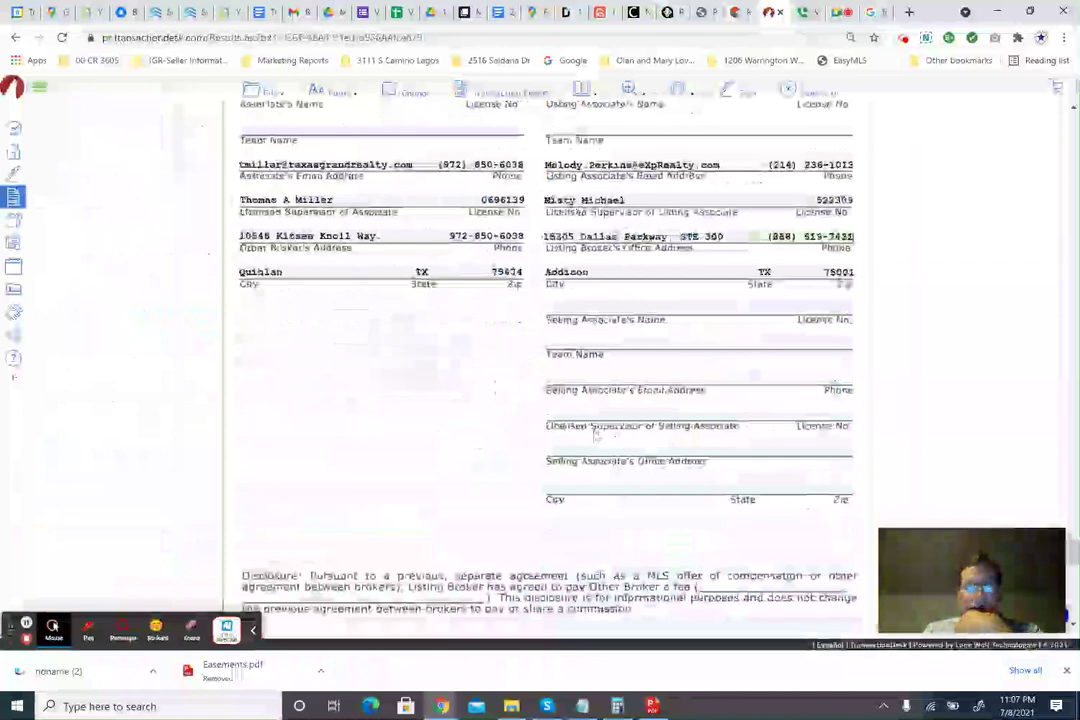
scroll(596, 437, down, 3)
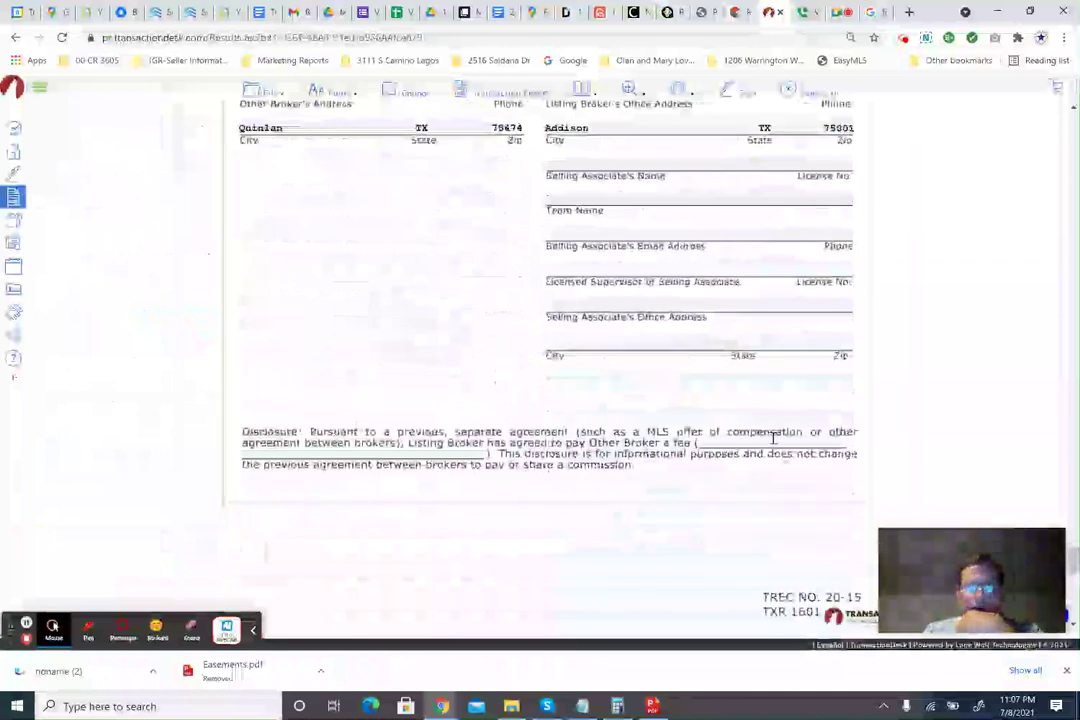
click(773, 438)
text(3)
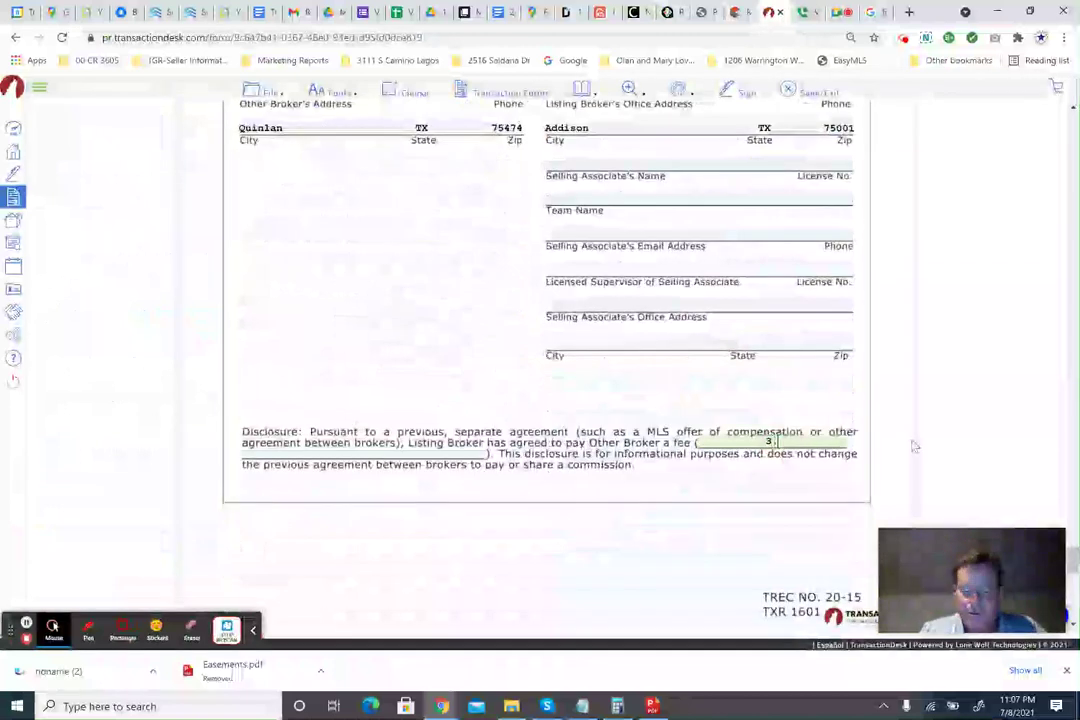
text(.0)
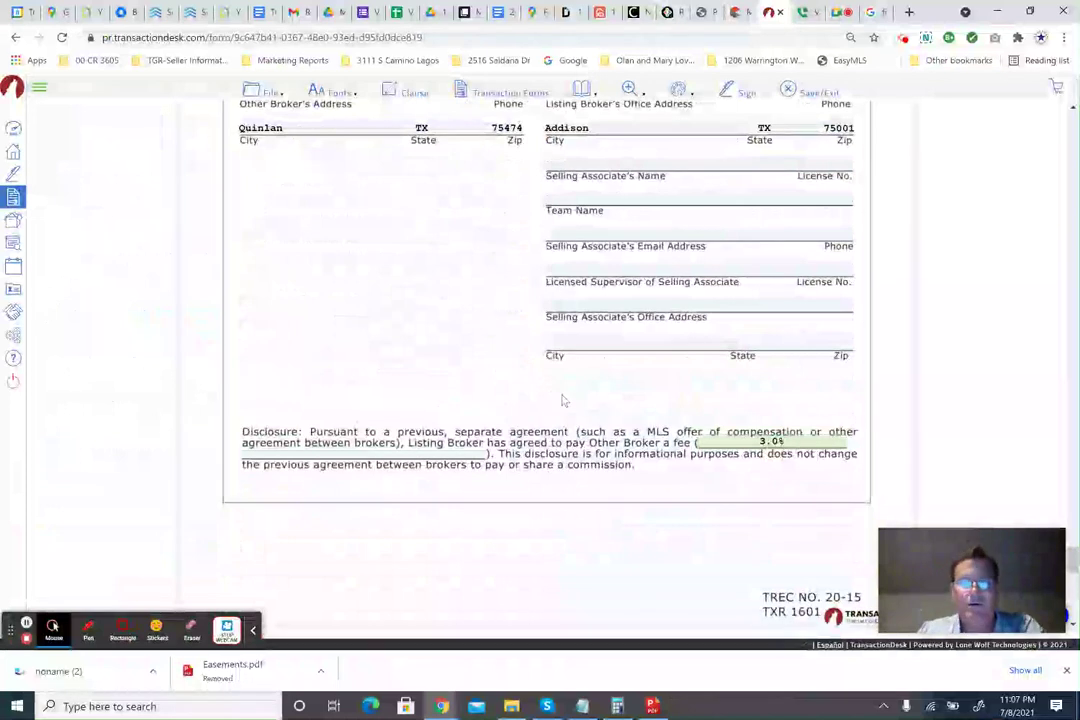
scroll(563, 400, down, 1)
drag(586, 368, 687, 369)
click(502, 383)
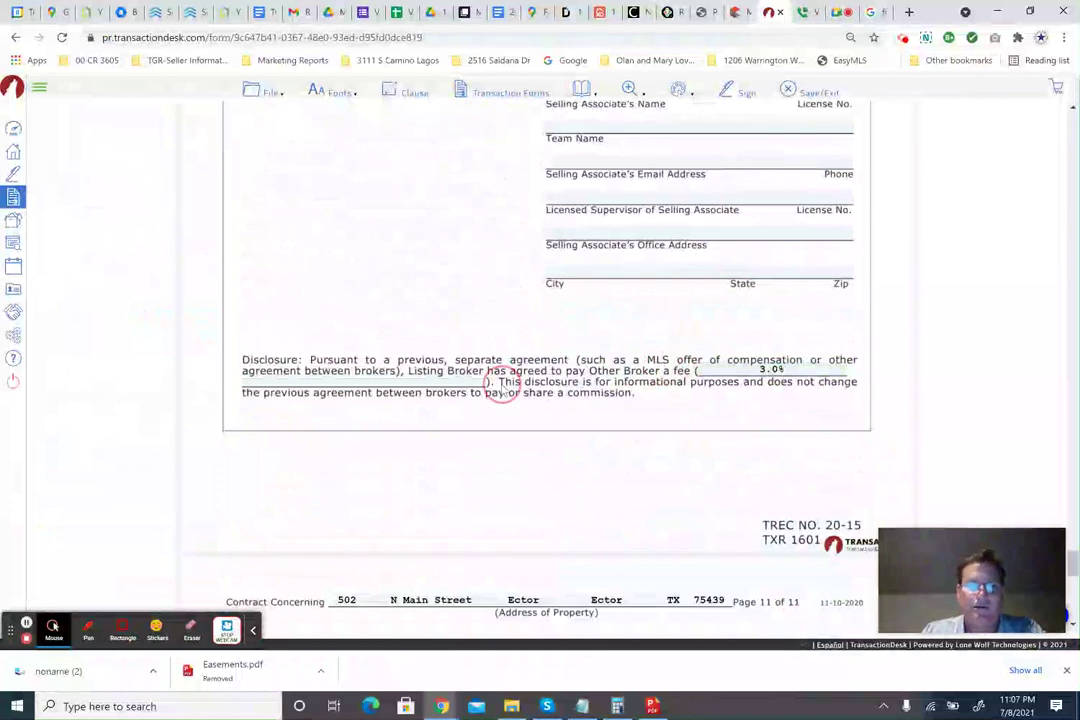
Confirm the buyer agent compensation on the MLS listing, then save and exit the contract.
click(736, 12)
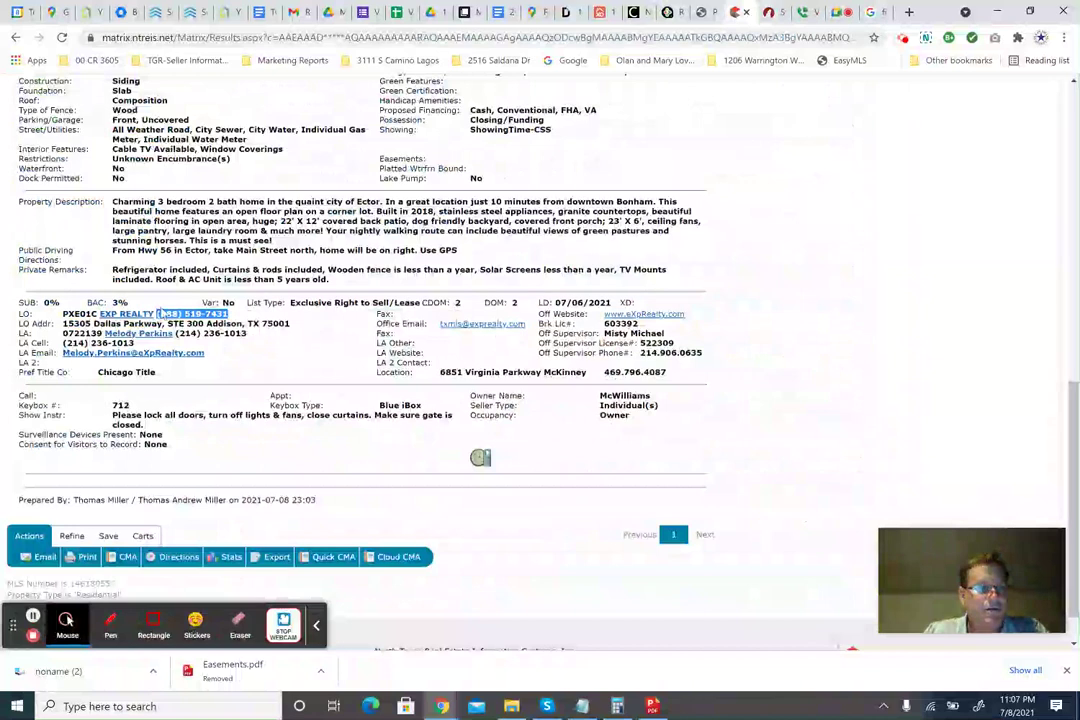
click(768, 12)
scroll(546, 360, down, 8)
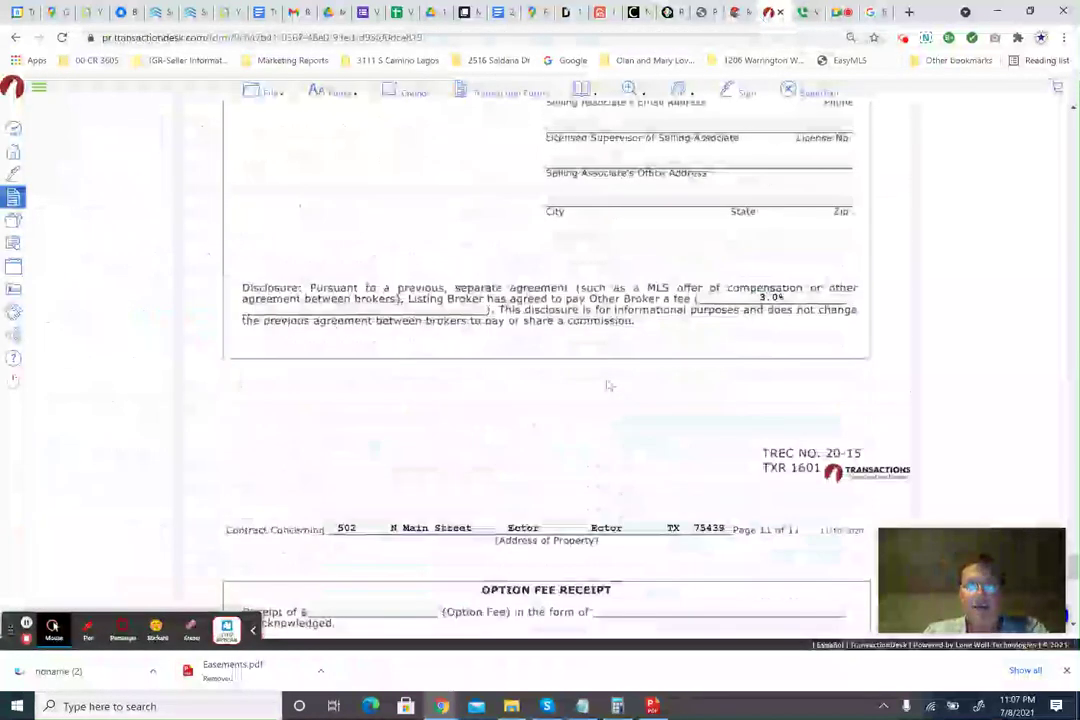
scroll(614, 394, up, 10)
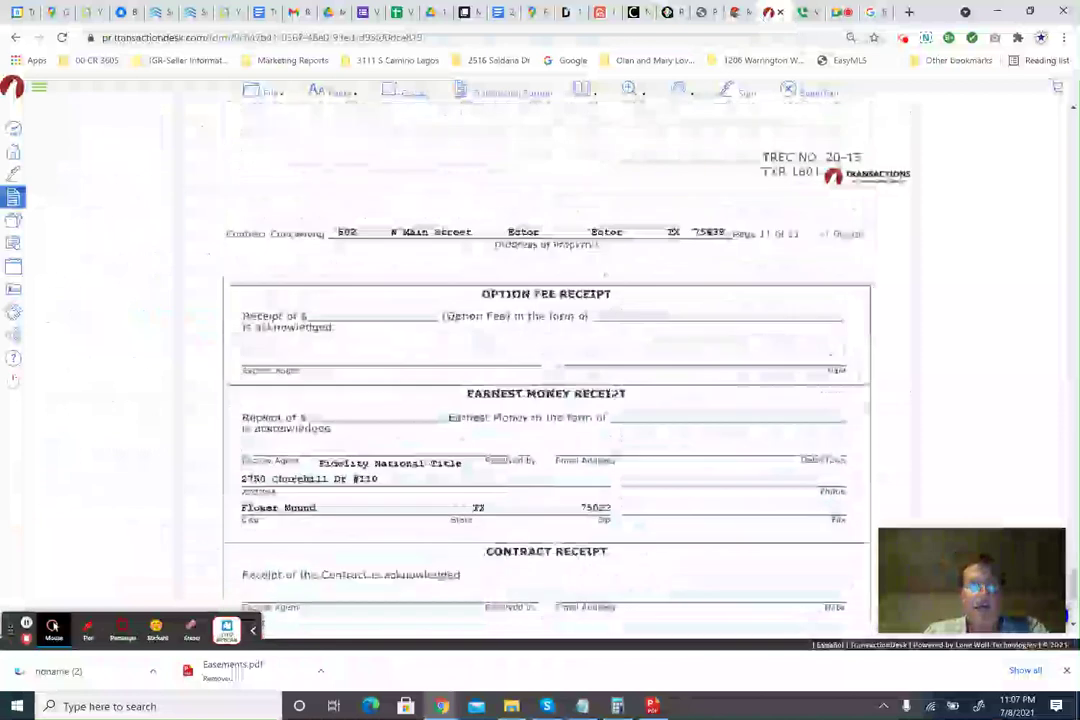
scroll(614, 394, down, 8)
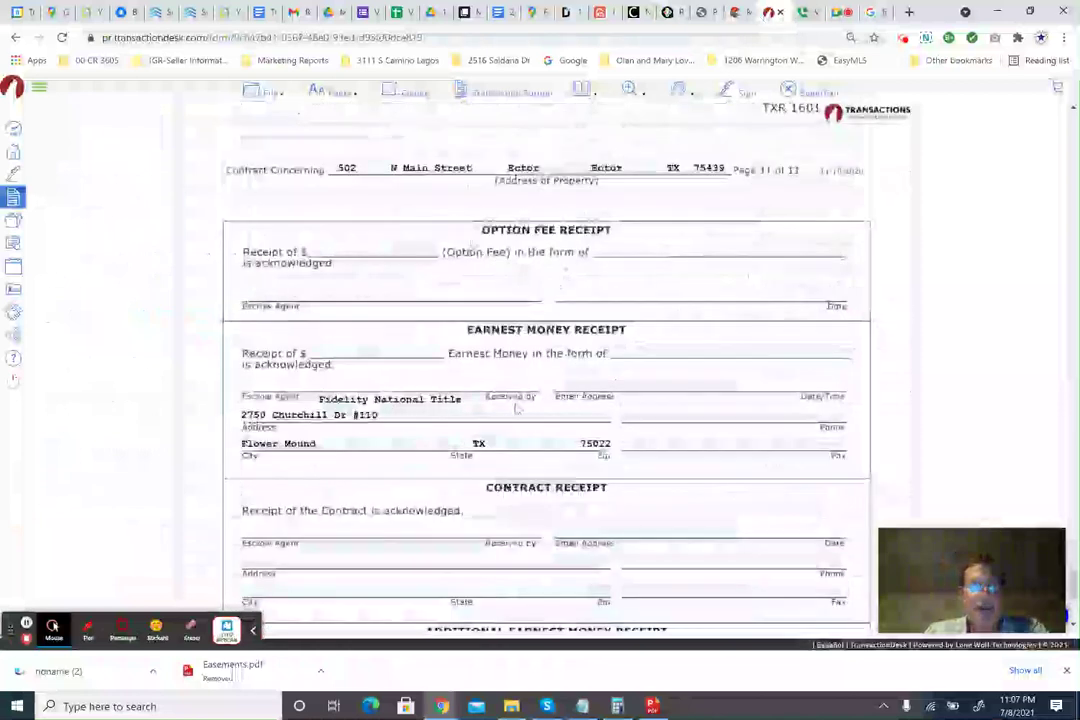
scroll(513, 410, down, 3)
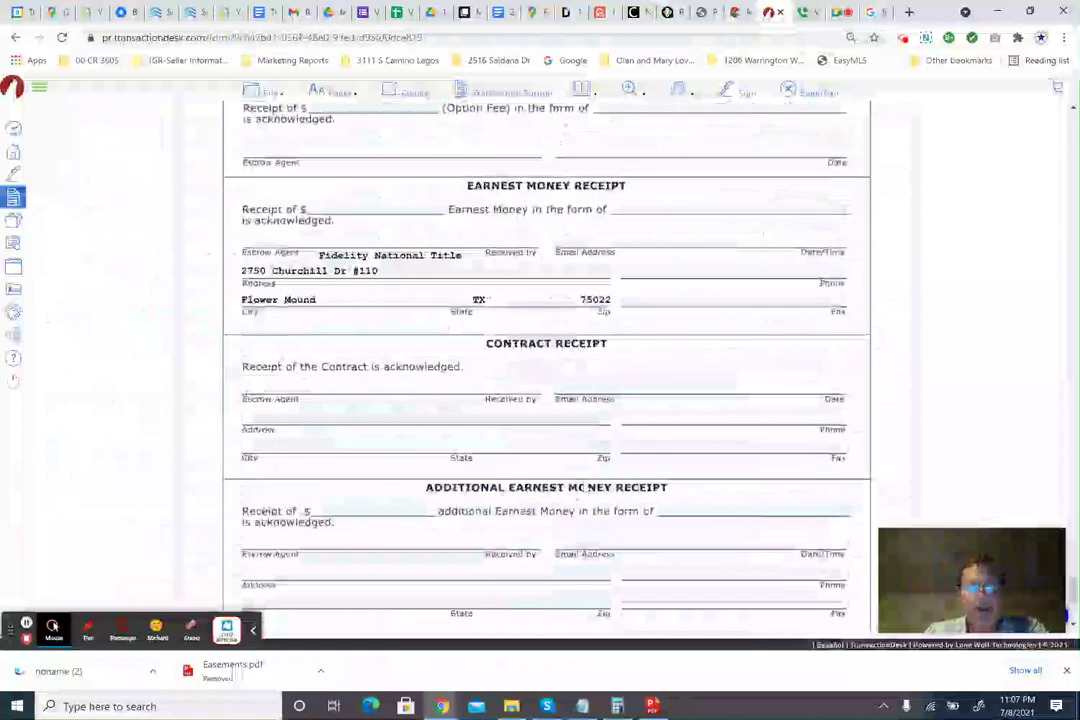
scroll(574, 485, down, 5)
scroll(670, 377, up, 9)
click(801, 95)
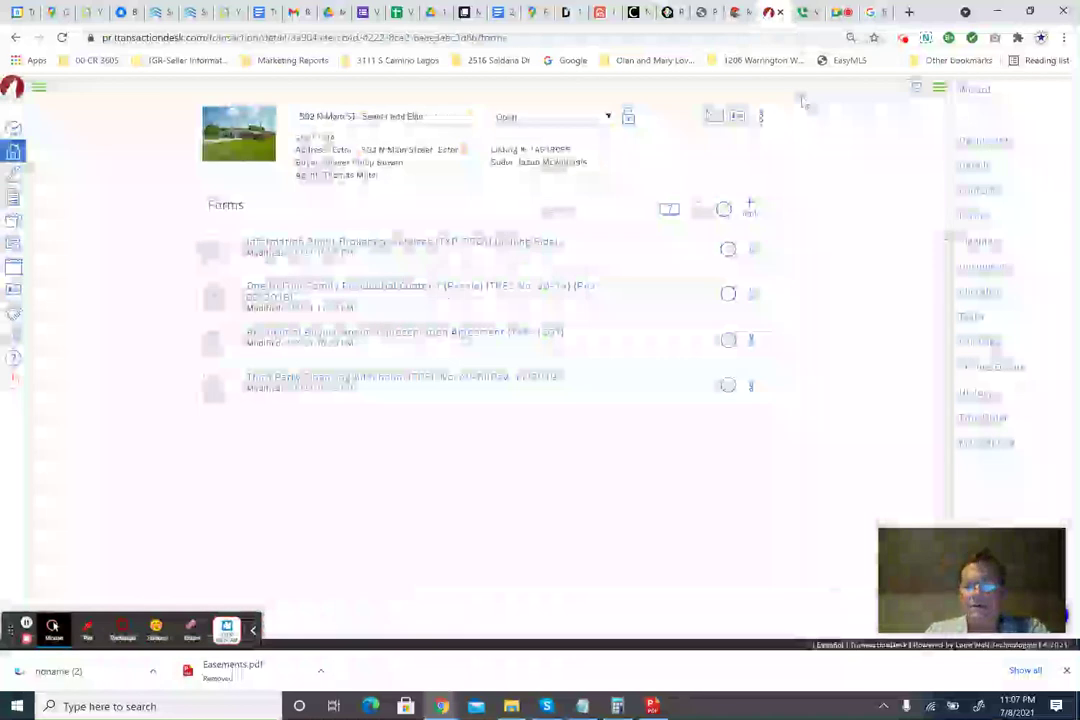
Open the Residential Buyer/Tenant Representation Agreement (TXR-1501) down to its Parties section.
click(322, 335)
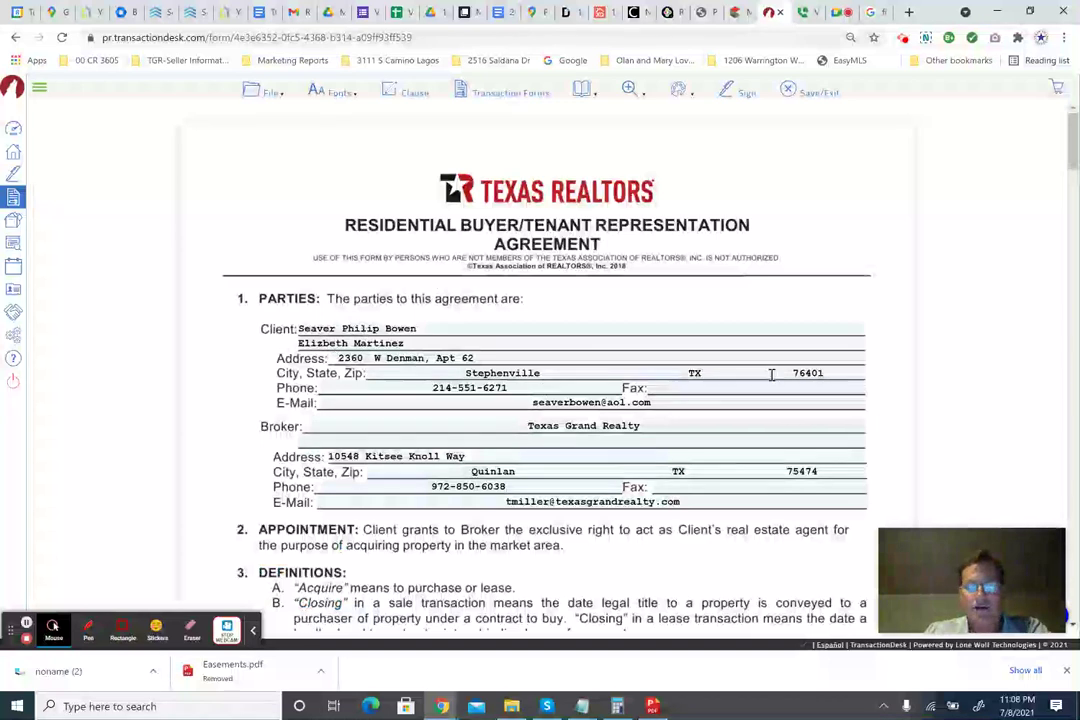
scroll(495, 381, down, 1)
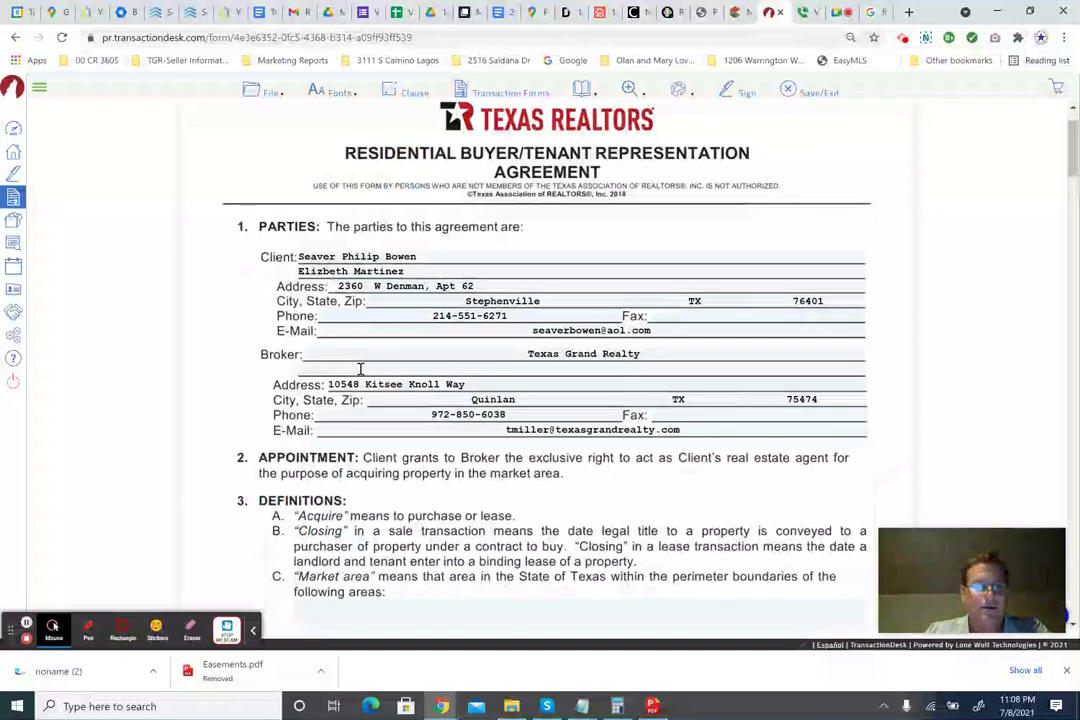
scroll(257, 355, down, 3)
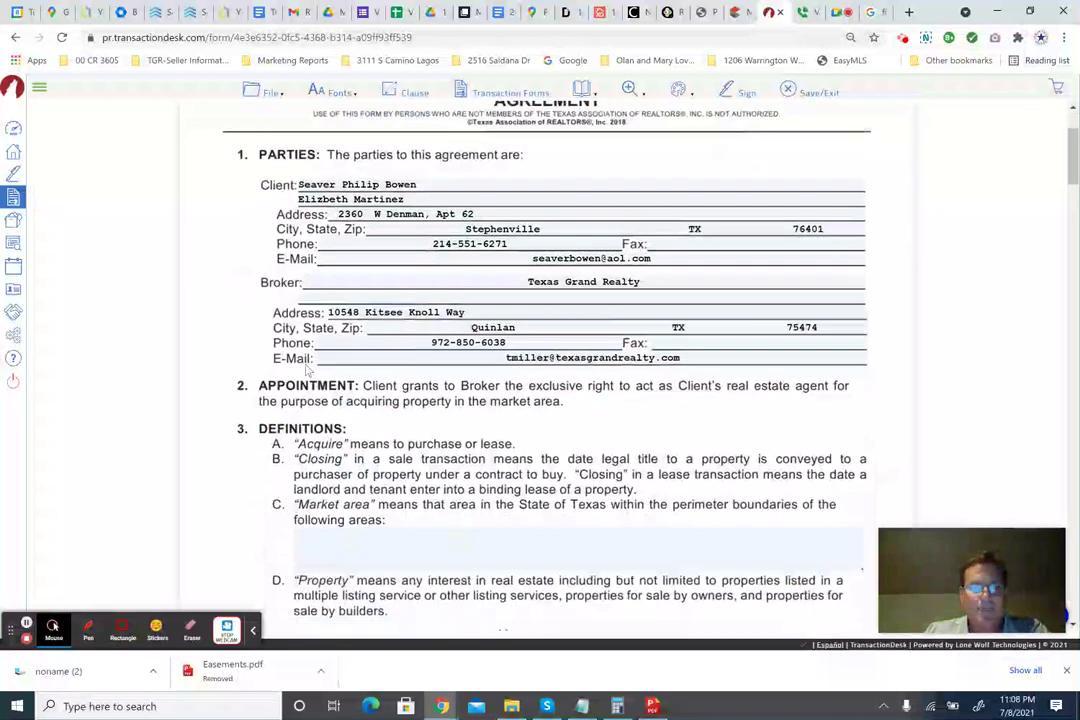
scroll(405, 396, down, 2)
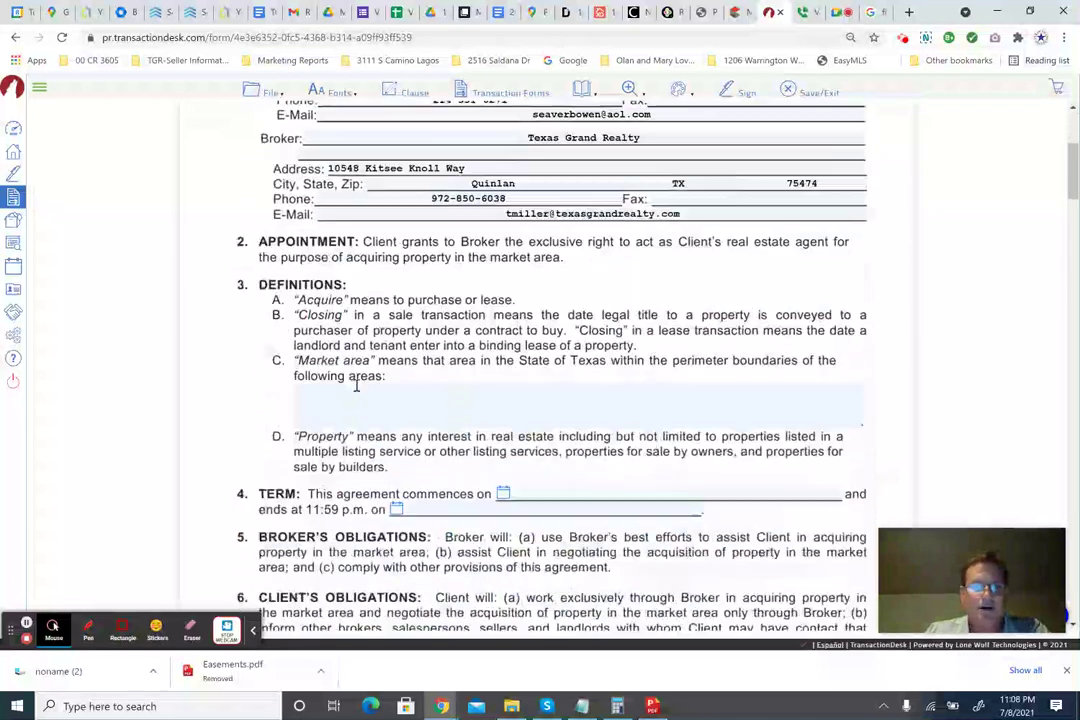
Enter 'All North and North East Texas Markets' as the market area.
click(402, 387)
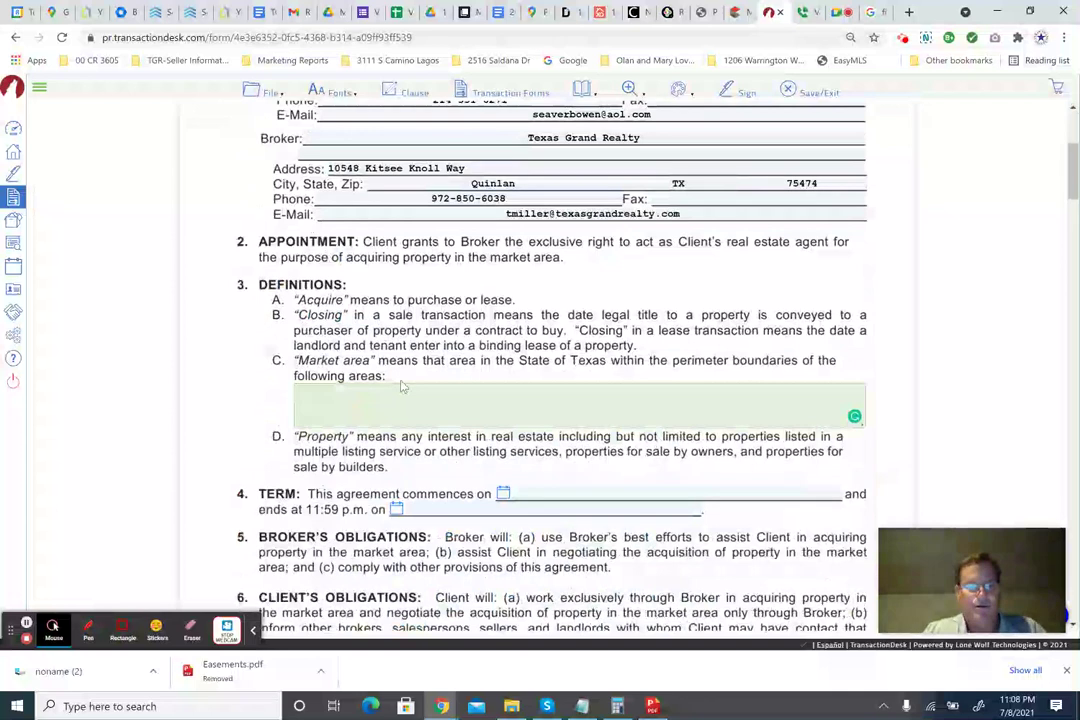
text(All No)
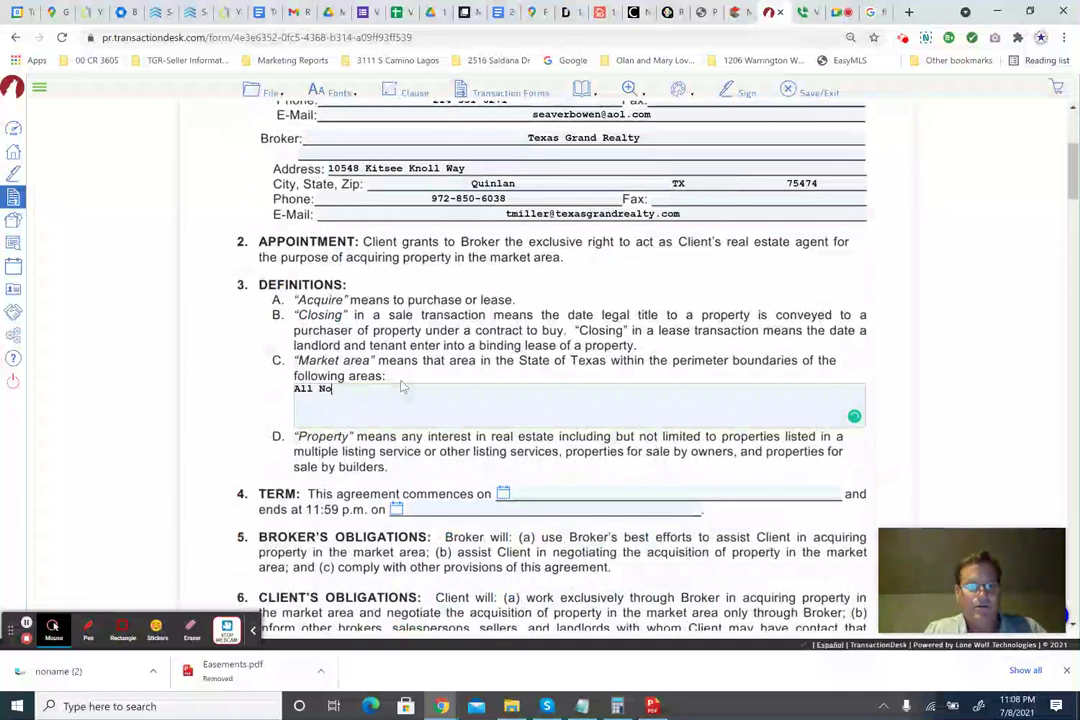
text(orth and No)
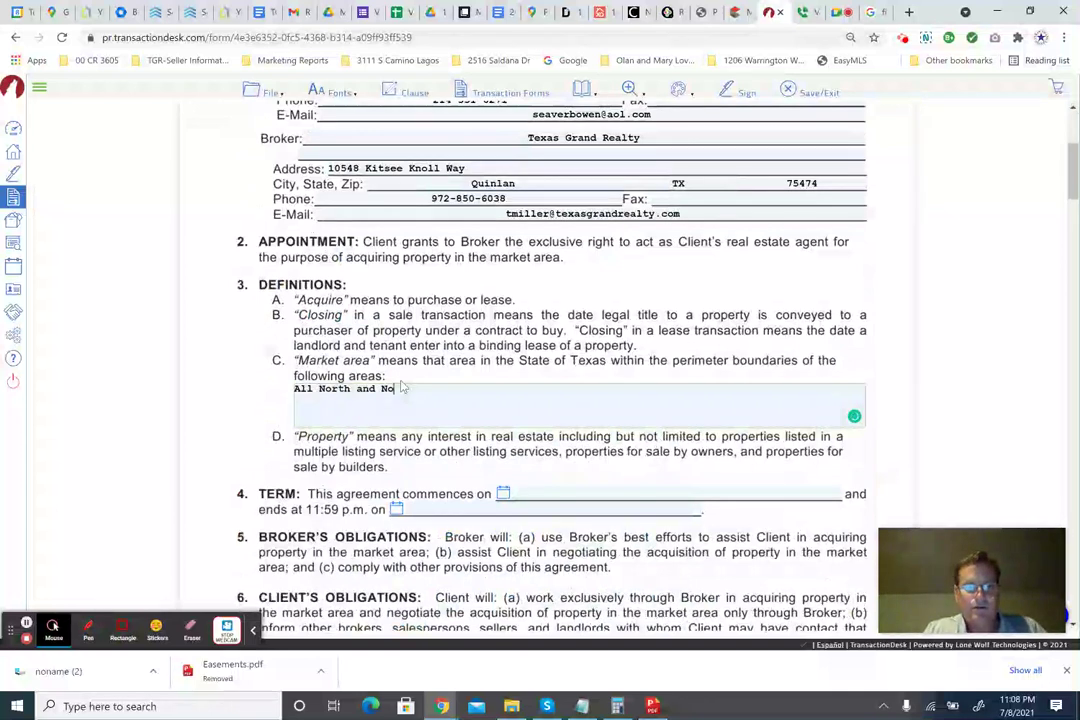
text(rth Easet)
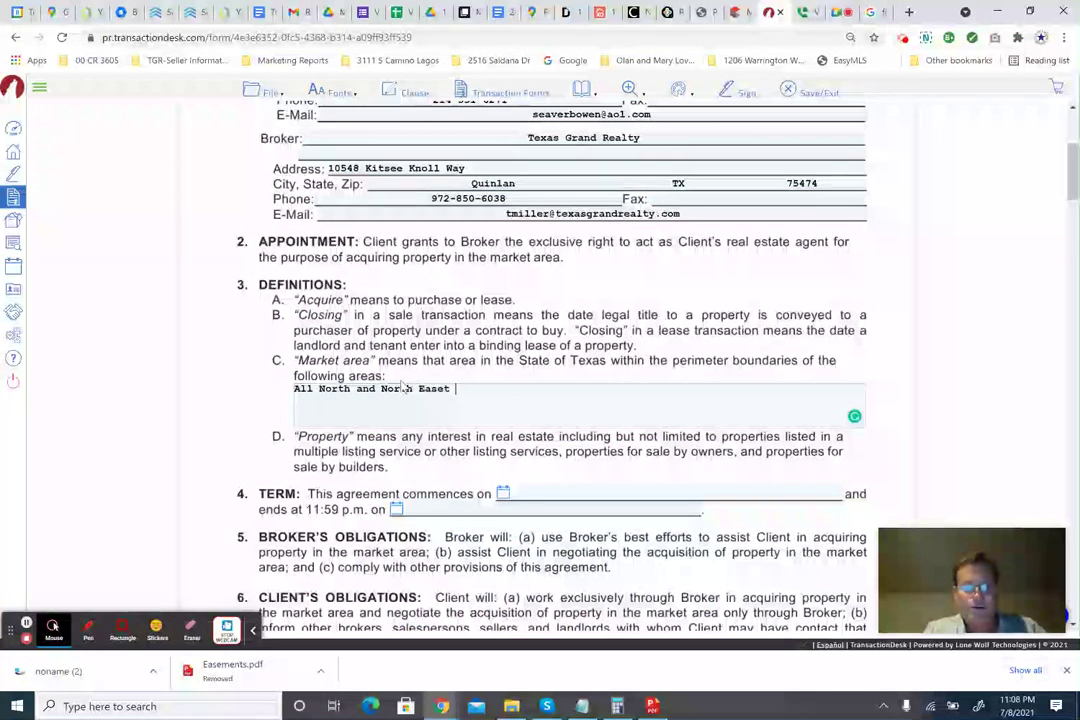
key(BackSpace)
key(BackSpace)
text(t T)
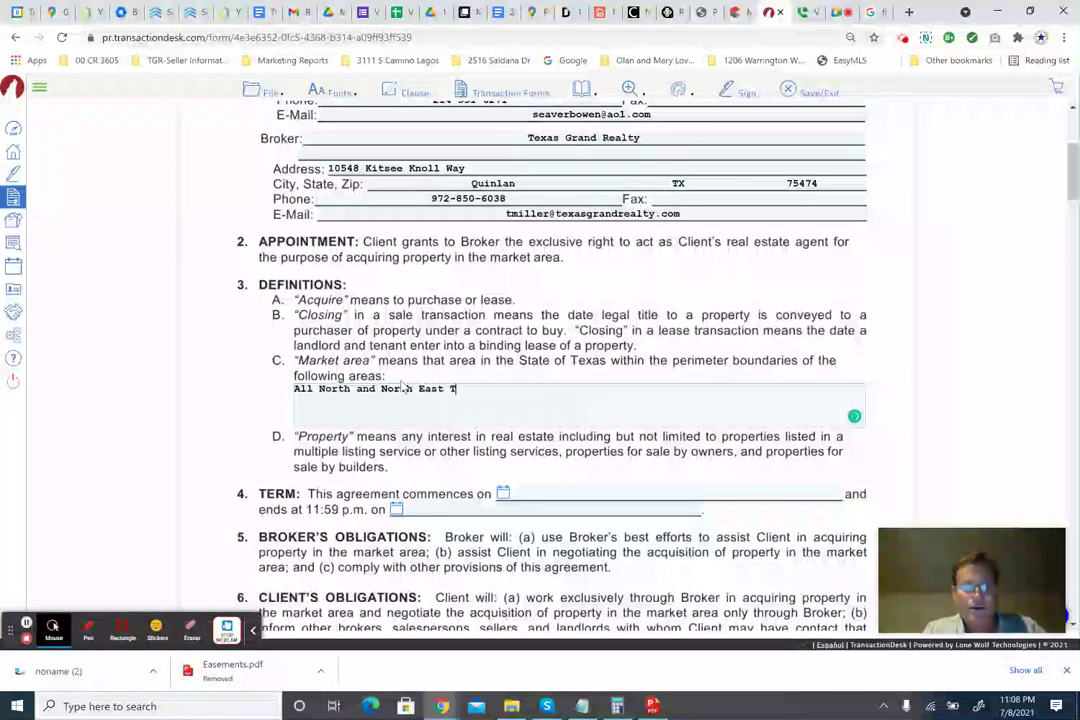
text(exas Markets)
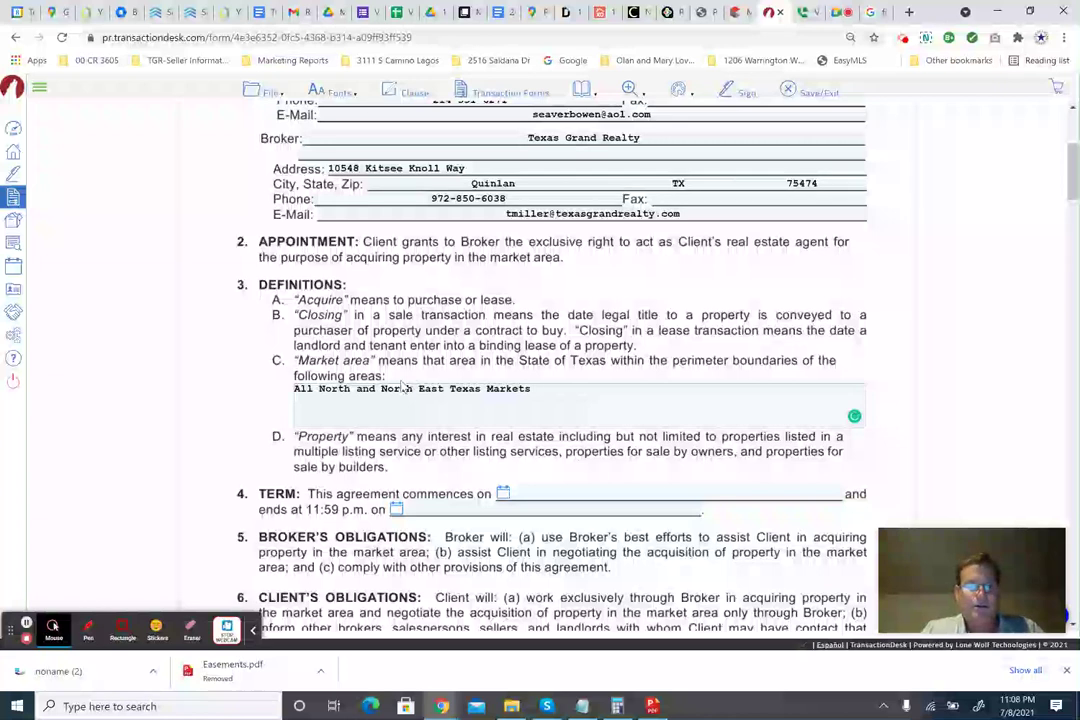
scroll(400, 395, down, 3)
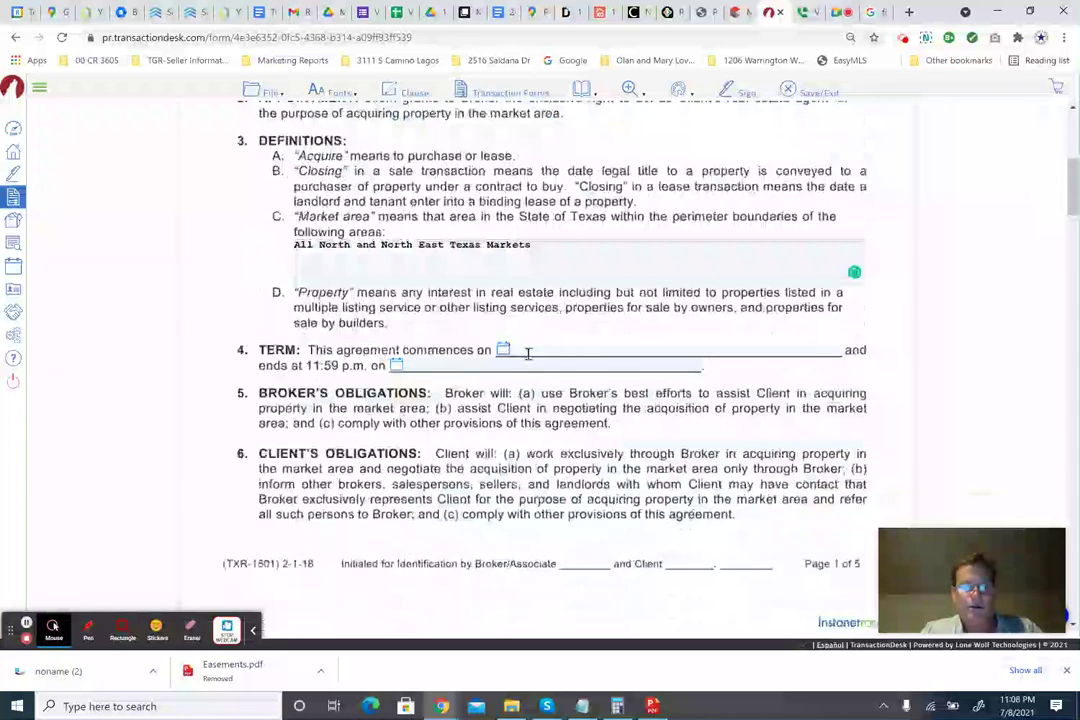
Set the agreement term from 07/08/2021 to 11/08/2021 using the date pickers.
click(505, 354)
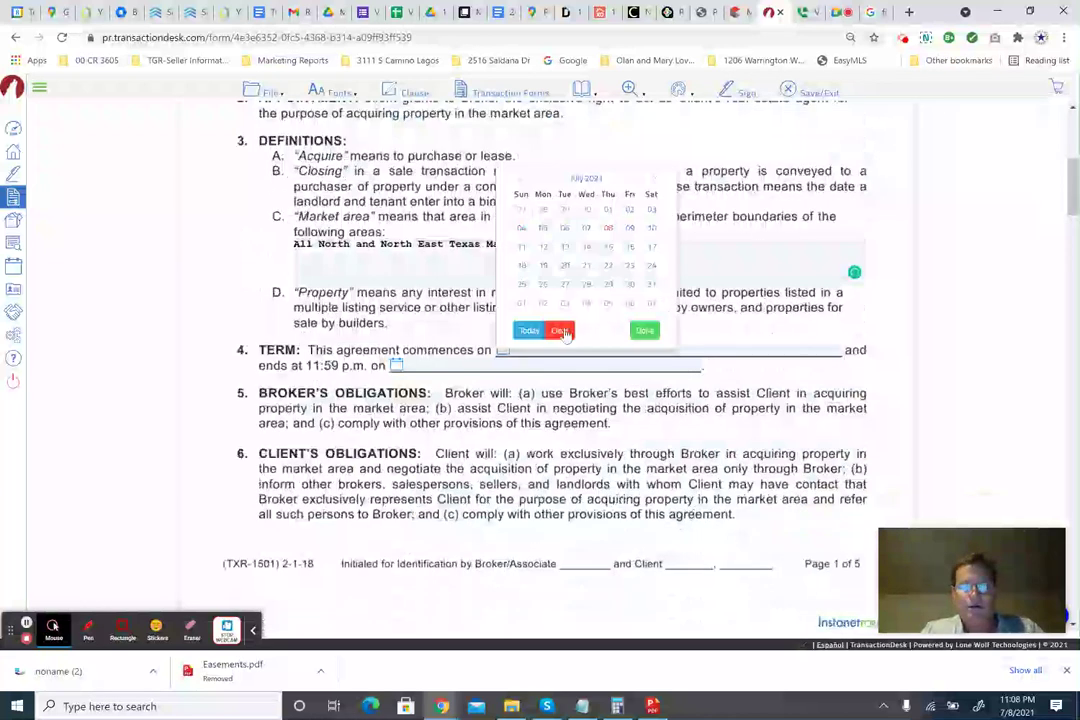
click(607, 232)
click(397, 366)
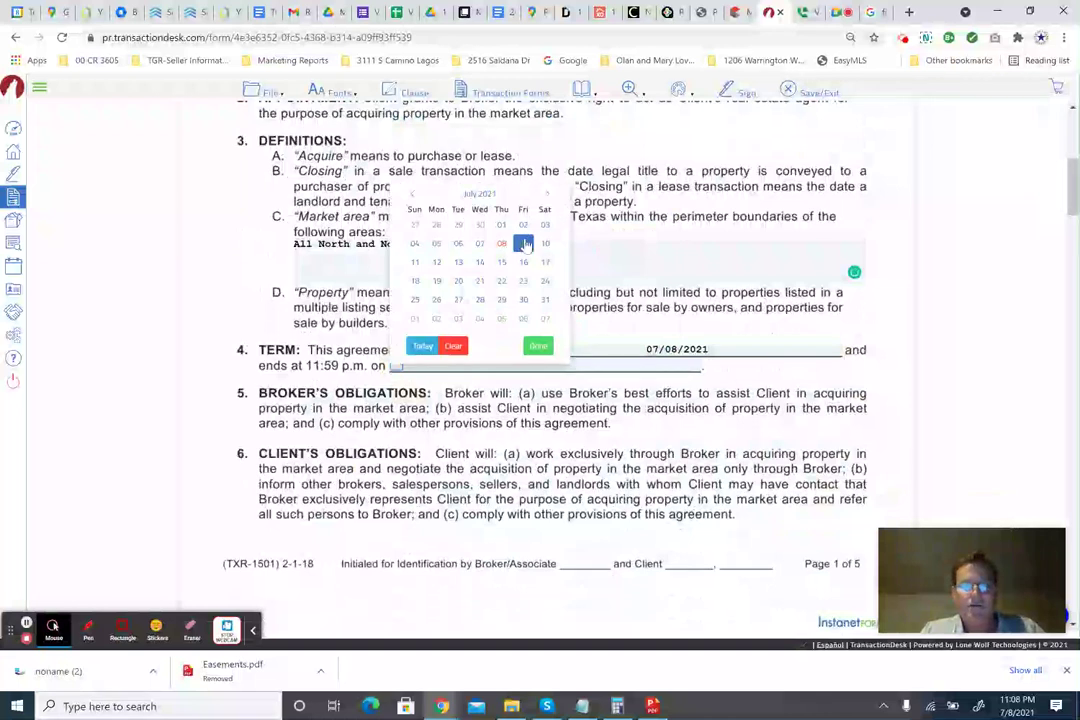
click(546, 195)
click(546, 195)
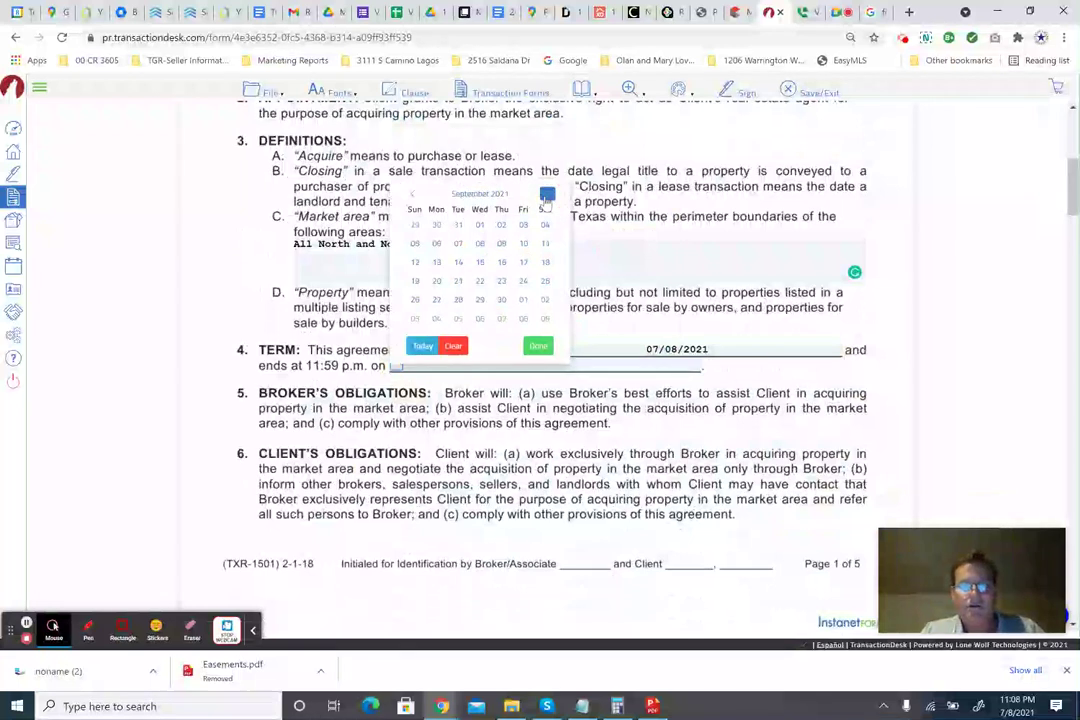
click(546, 195)
click(546, 195)
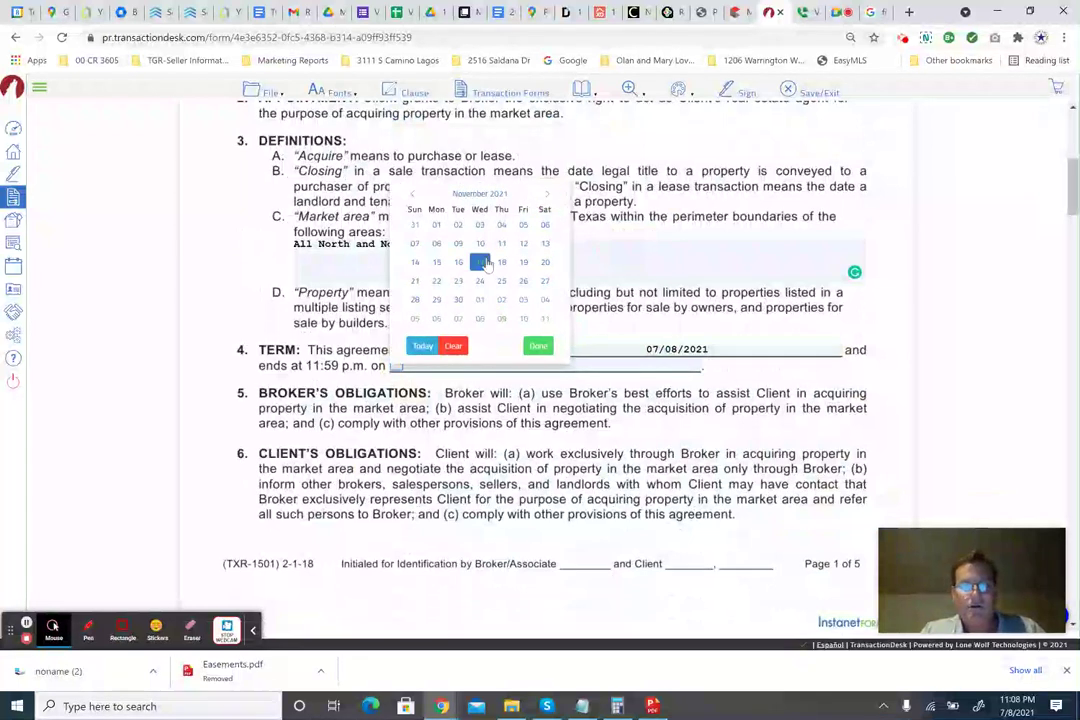
click(436, 243)
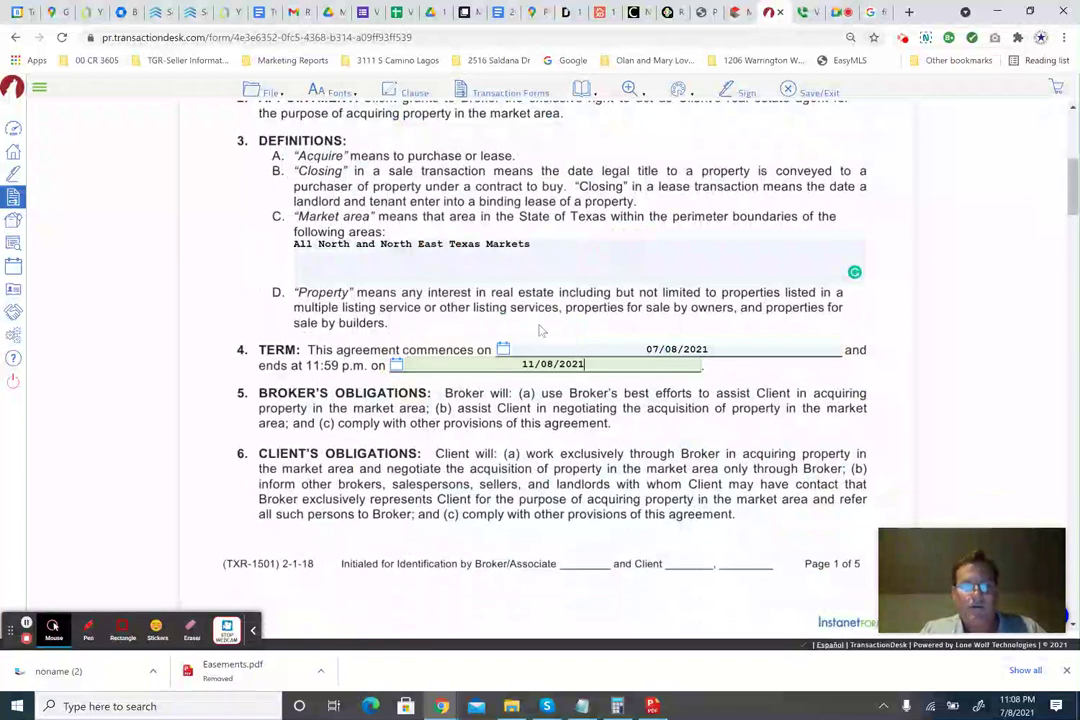
scroll(546, 346, down, 2)
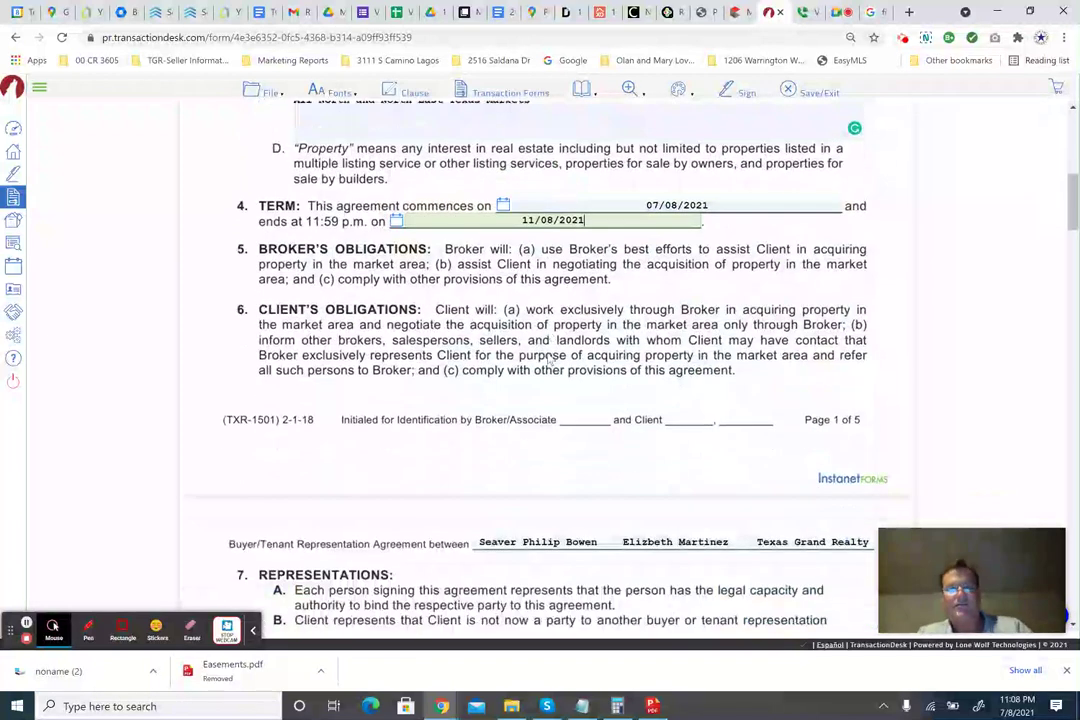
Check 8A Intermediary Status, leaving the relocation-benefits provider blank empty.
scroll(549, 361, up, 1)
scroll(549, 361, up, 3)
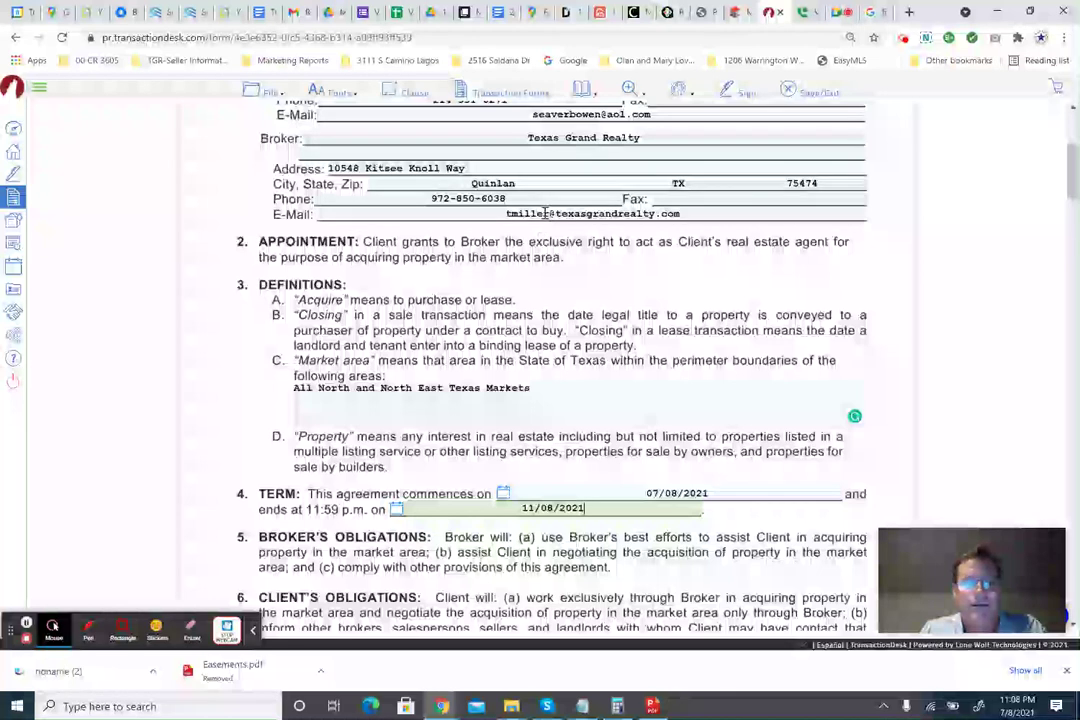
scroll(560, 300, up, 2)
scroll(567, 276, down, 1)
scroll(567, 276, down, 5)
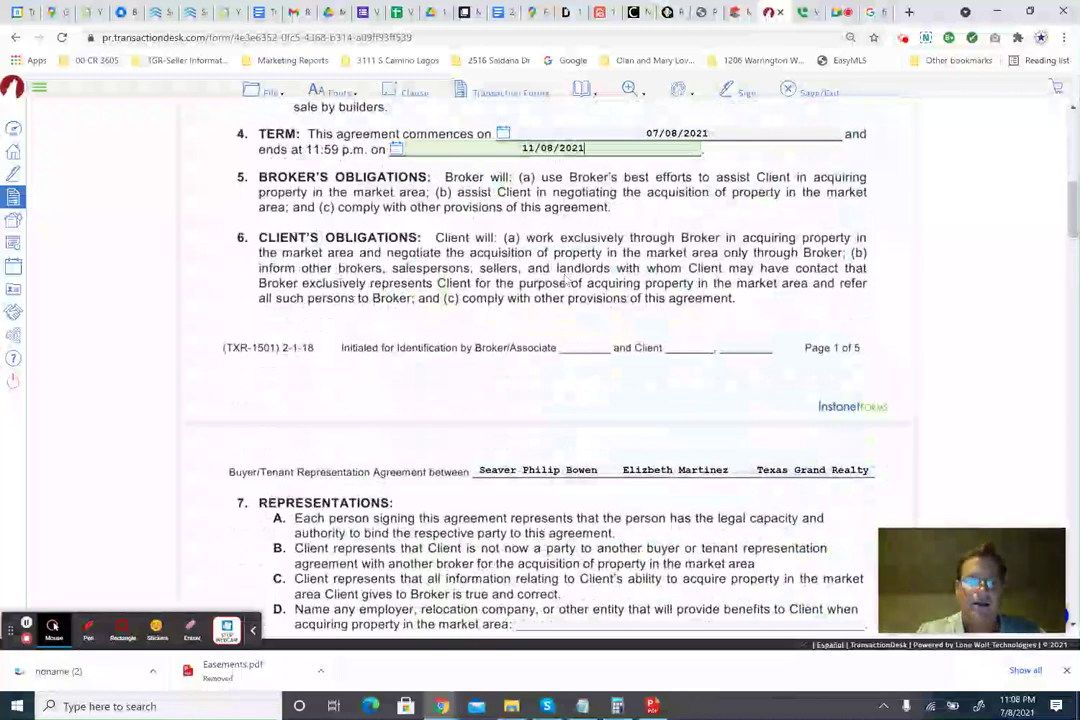
scroll(549, 321, down, 3)
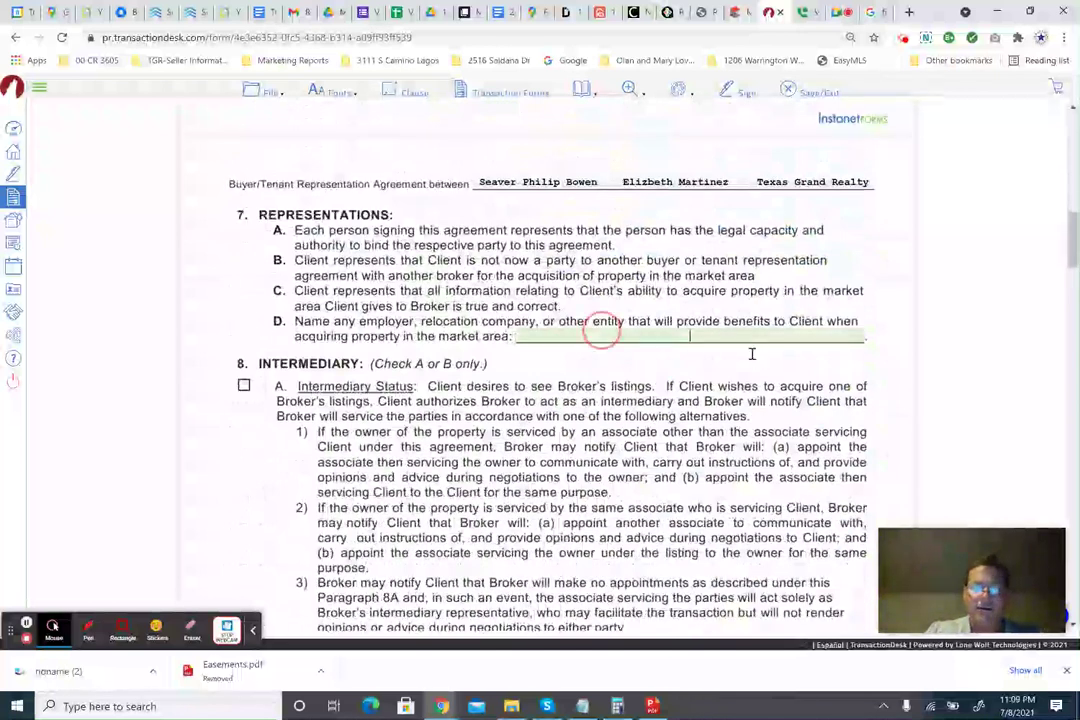
click(730, 339)
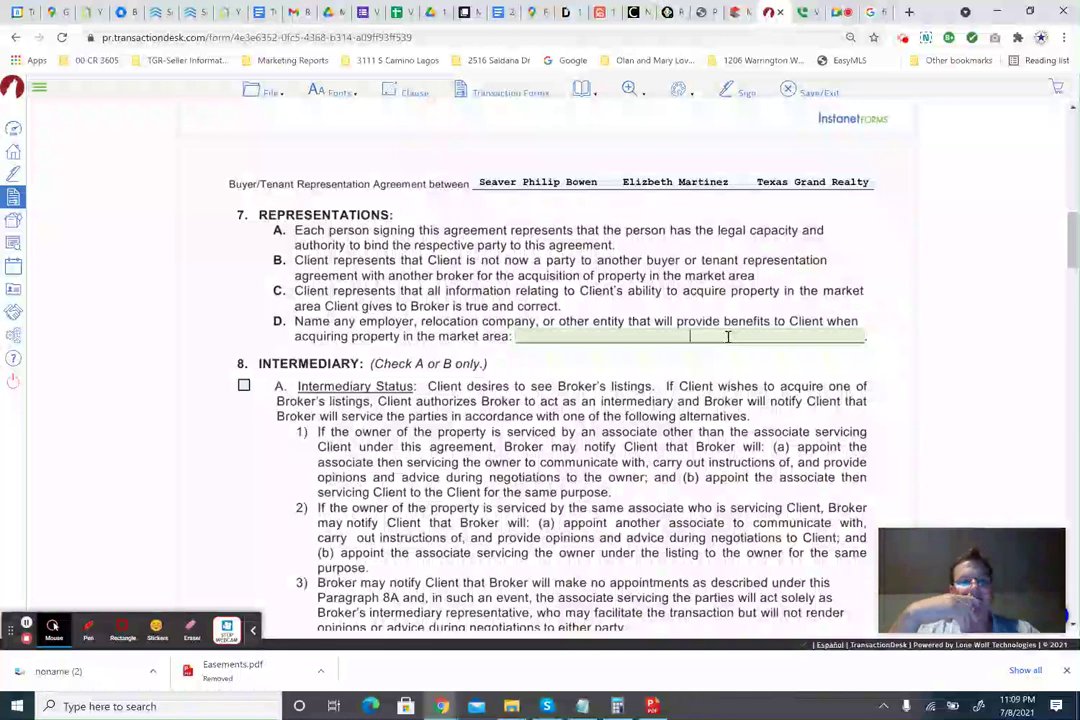
scroll(118, 307, down, 1)
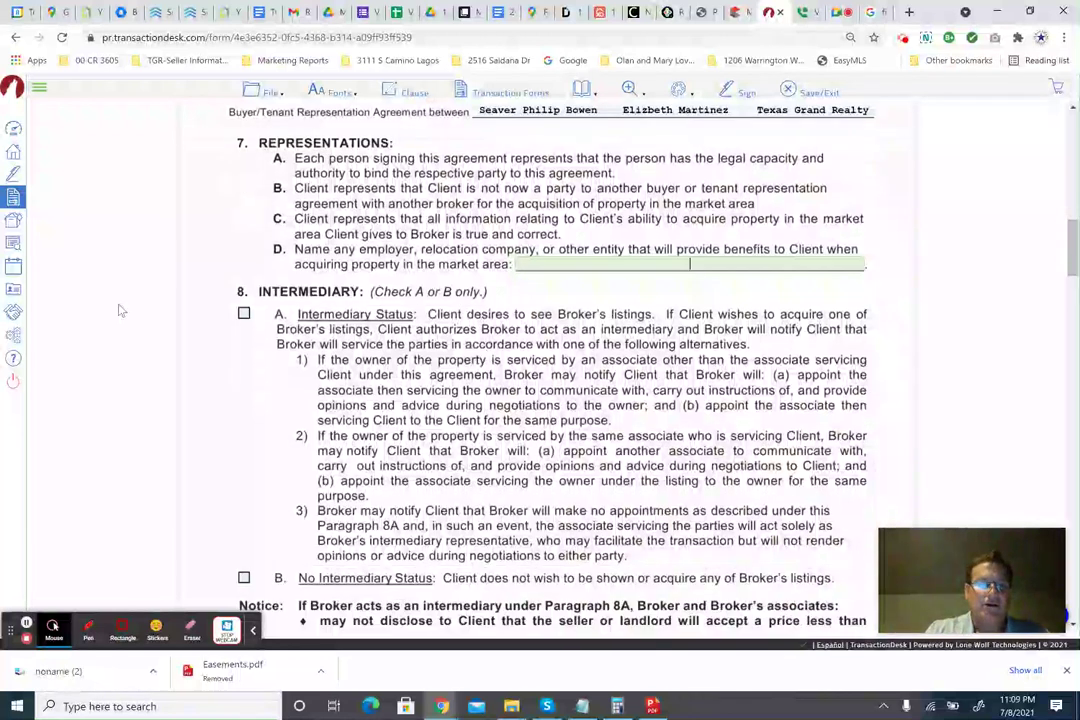
click(243, 313)
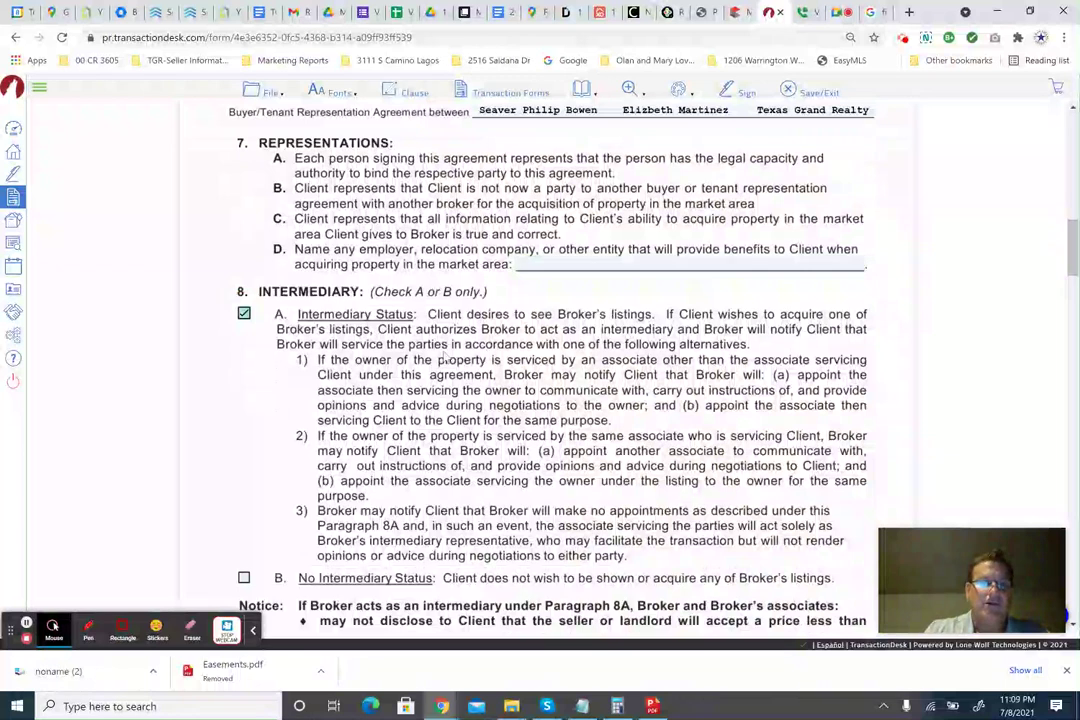
scroll(444, 354, down, 3)
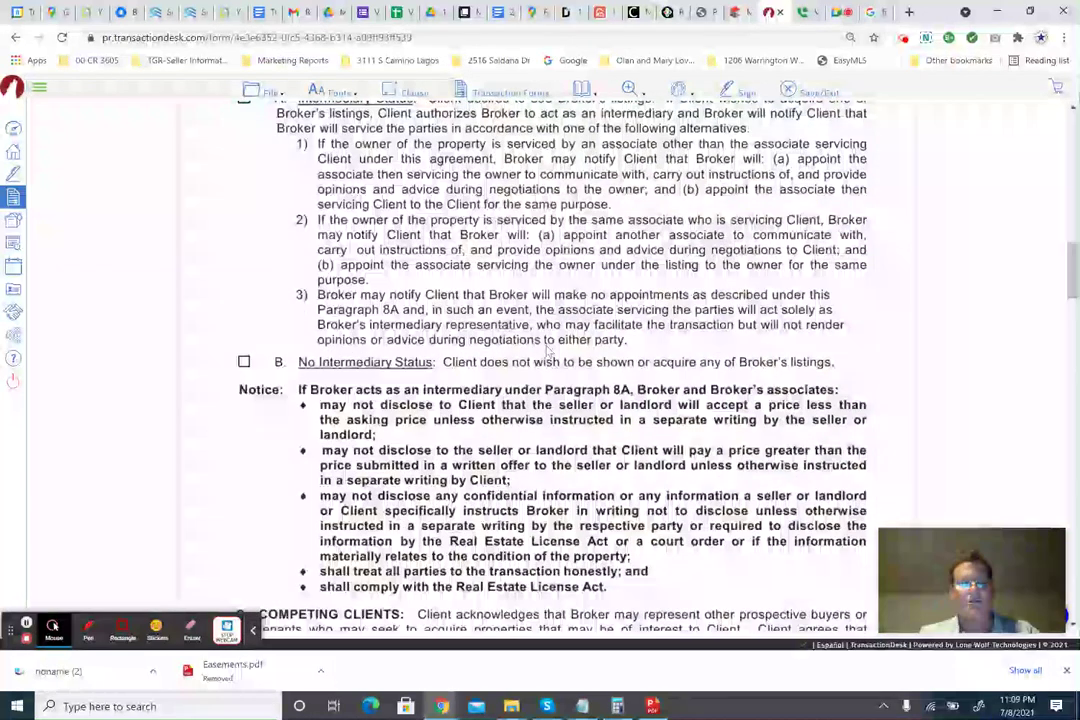
Enter 3.0 in paragraph 11A's (1) blank as the purchase commission percentage.
scroll(545, 345, up, 1)
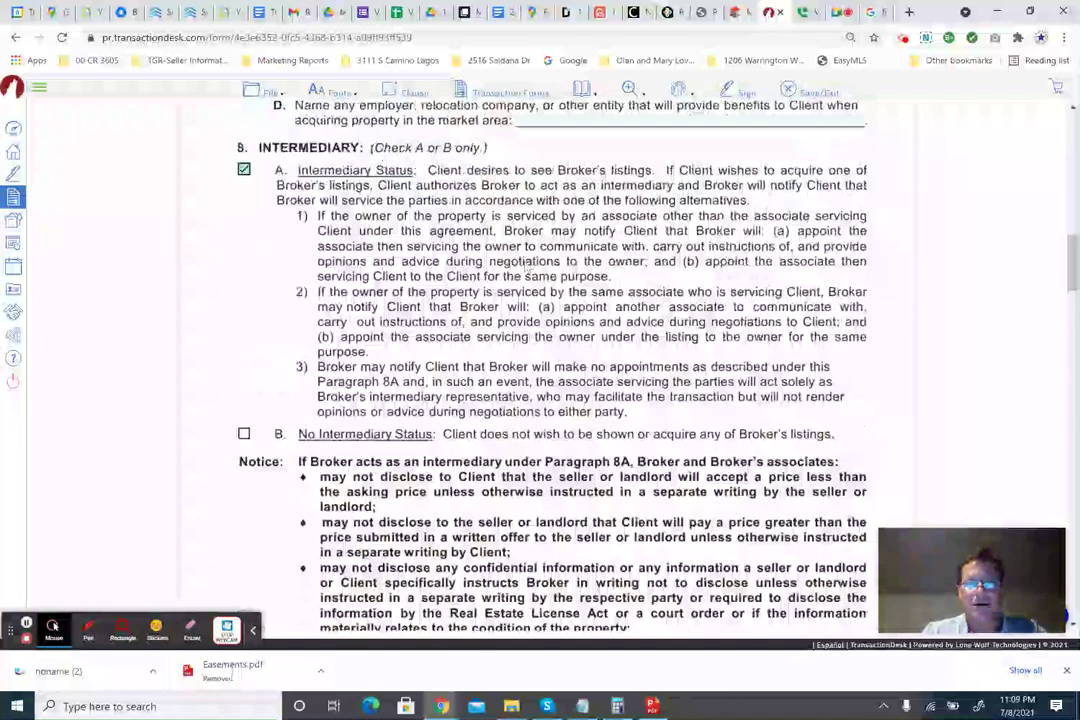
scroll(527, 265, down, 4)
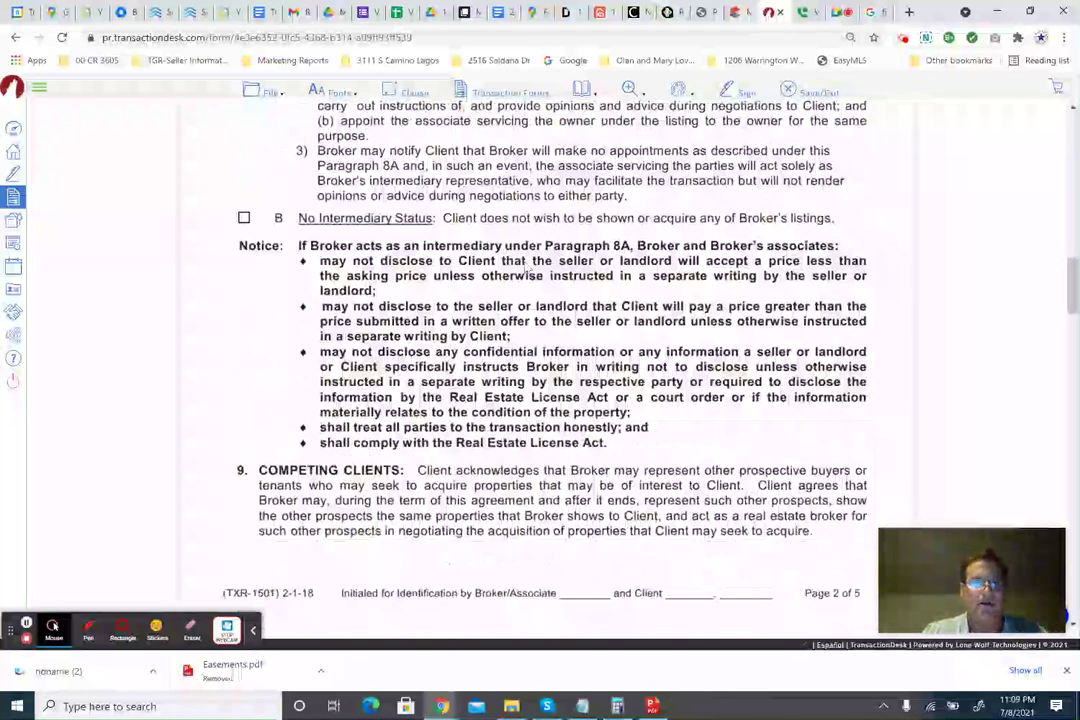
scroll(527, 265, down, 7)
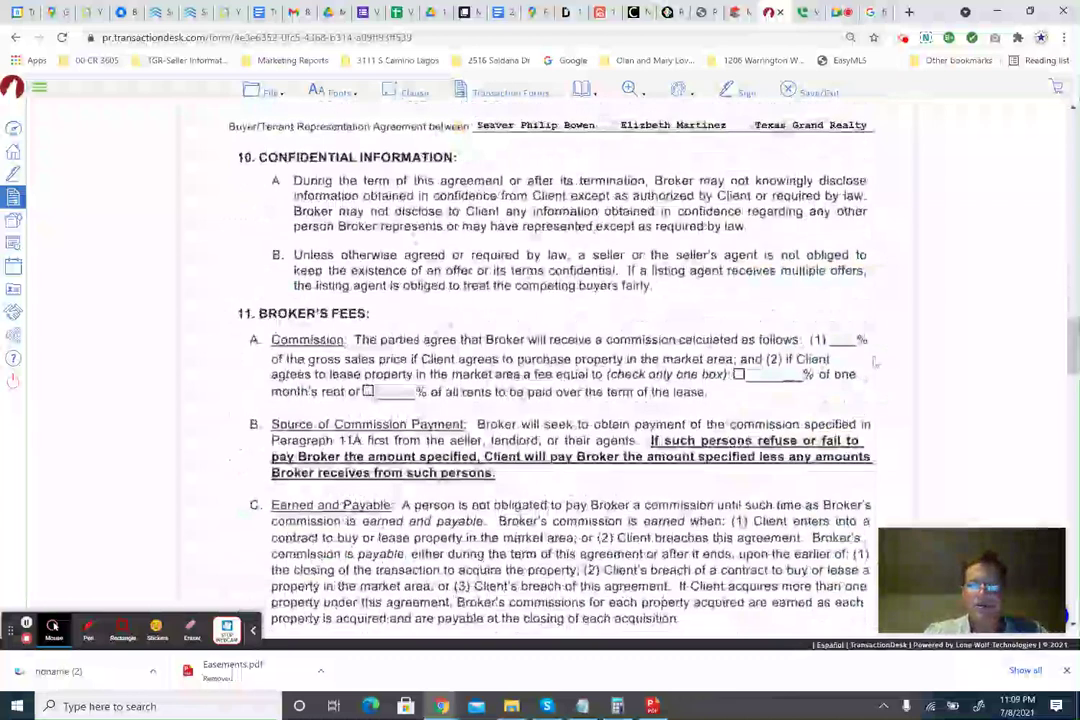
click(832, 339)
text(3)
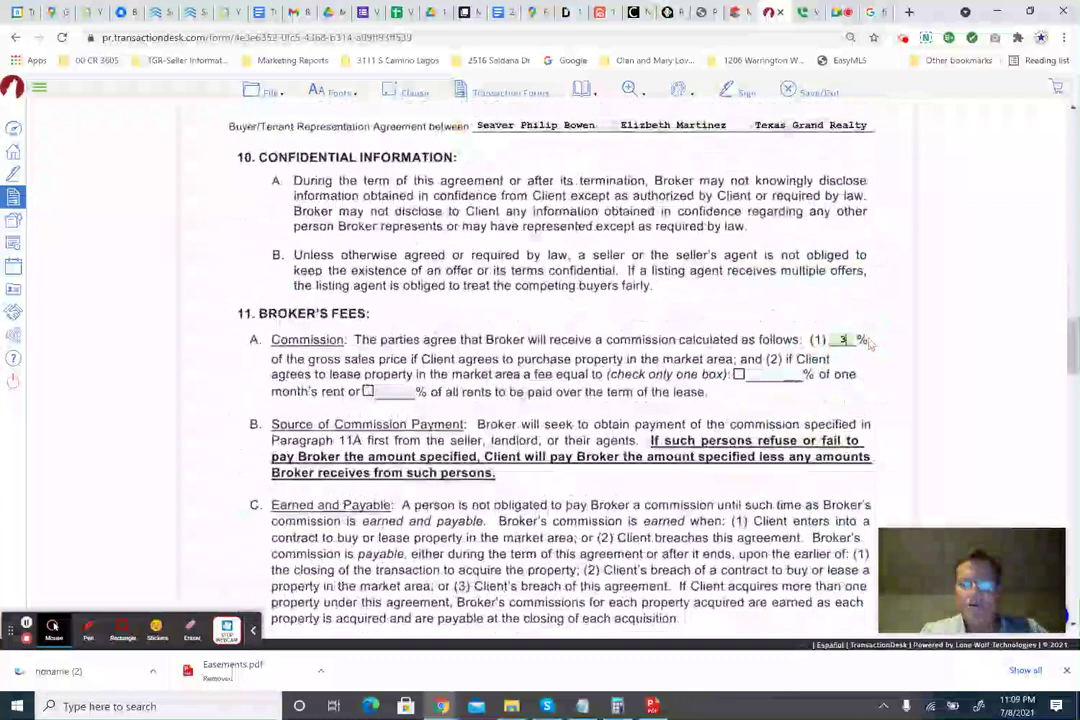
click(848, 341)
text(.1)
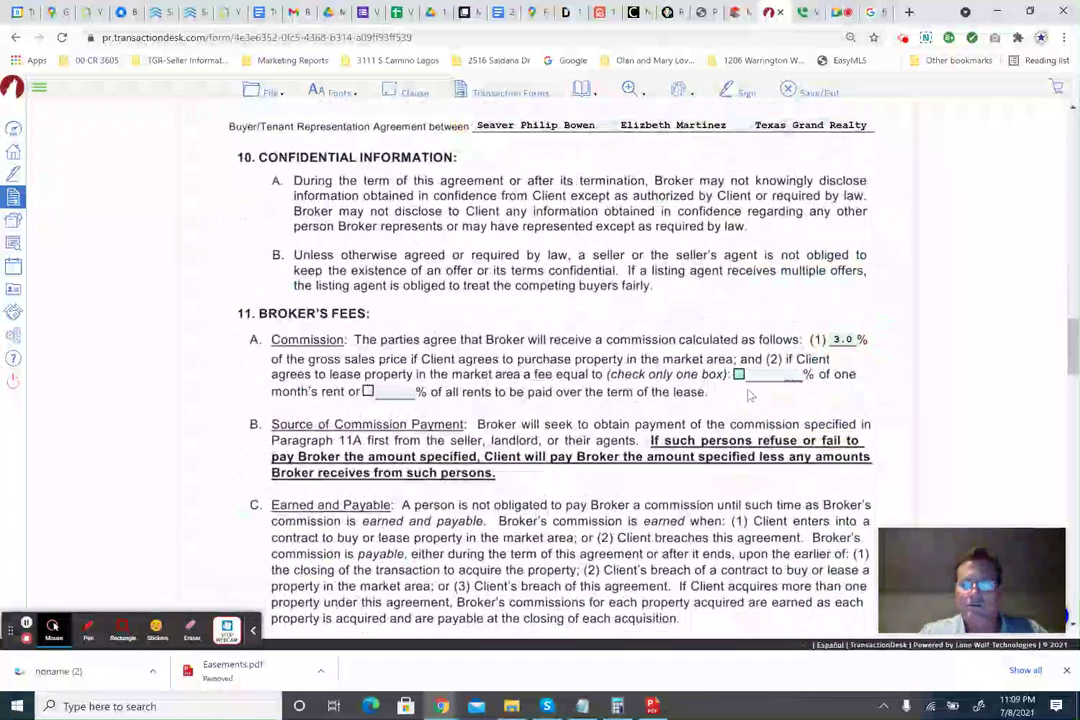
scroll(493, 393, down, 3)
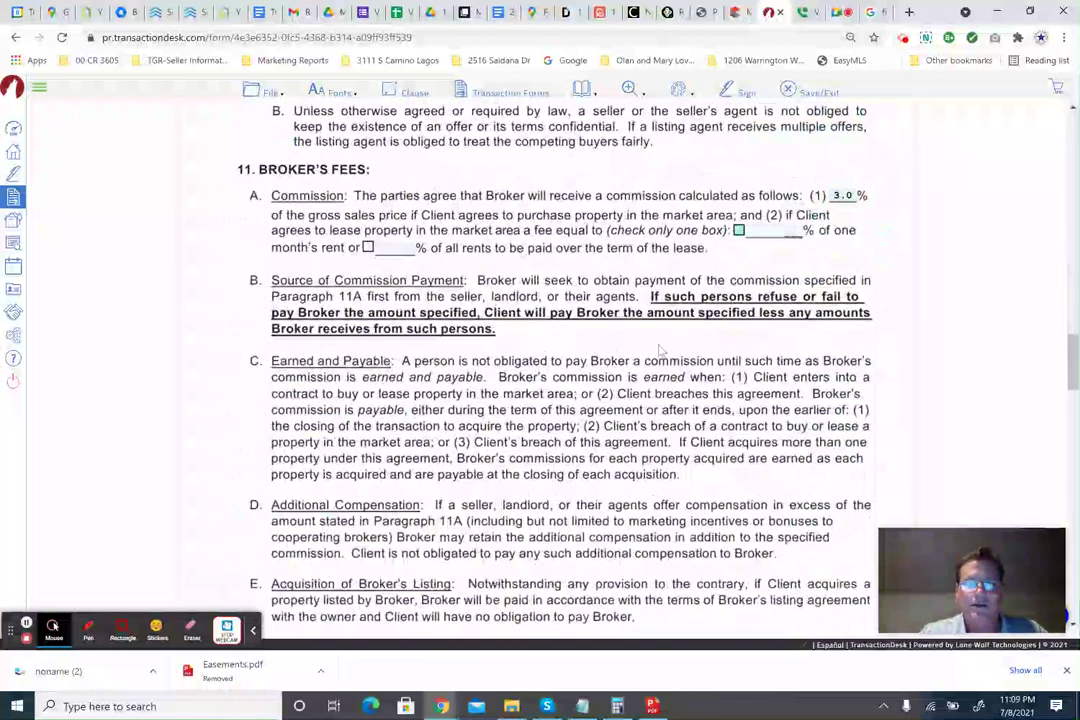
scroll(660, 348, down, 6)
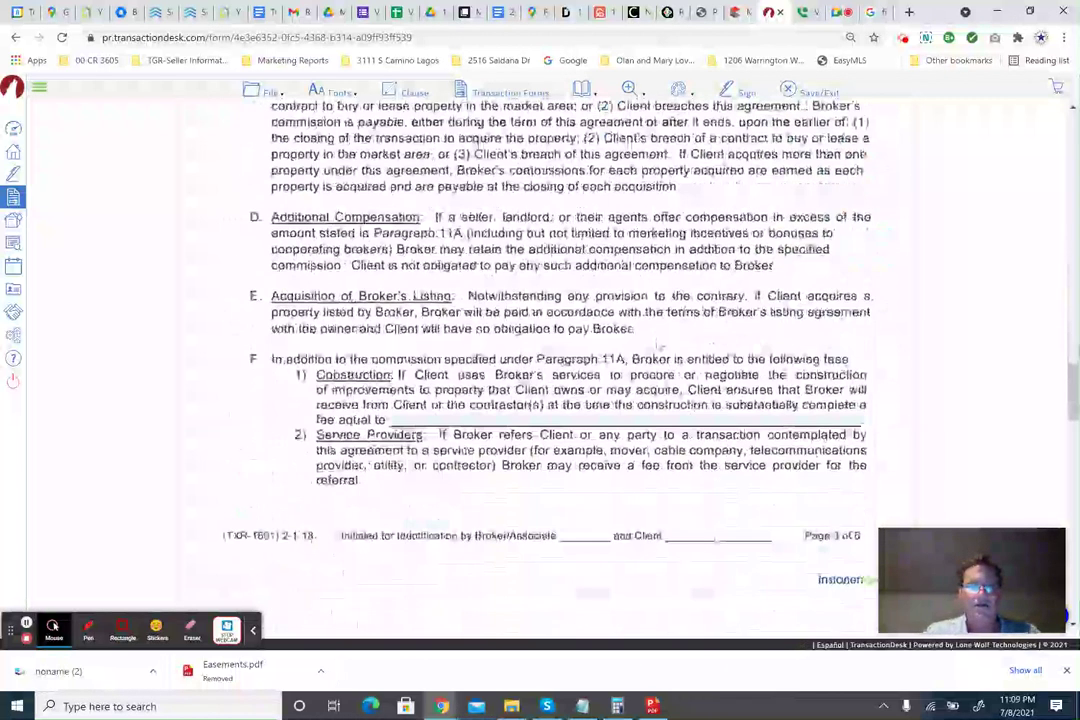
scroll(481, 303, down, 5)
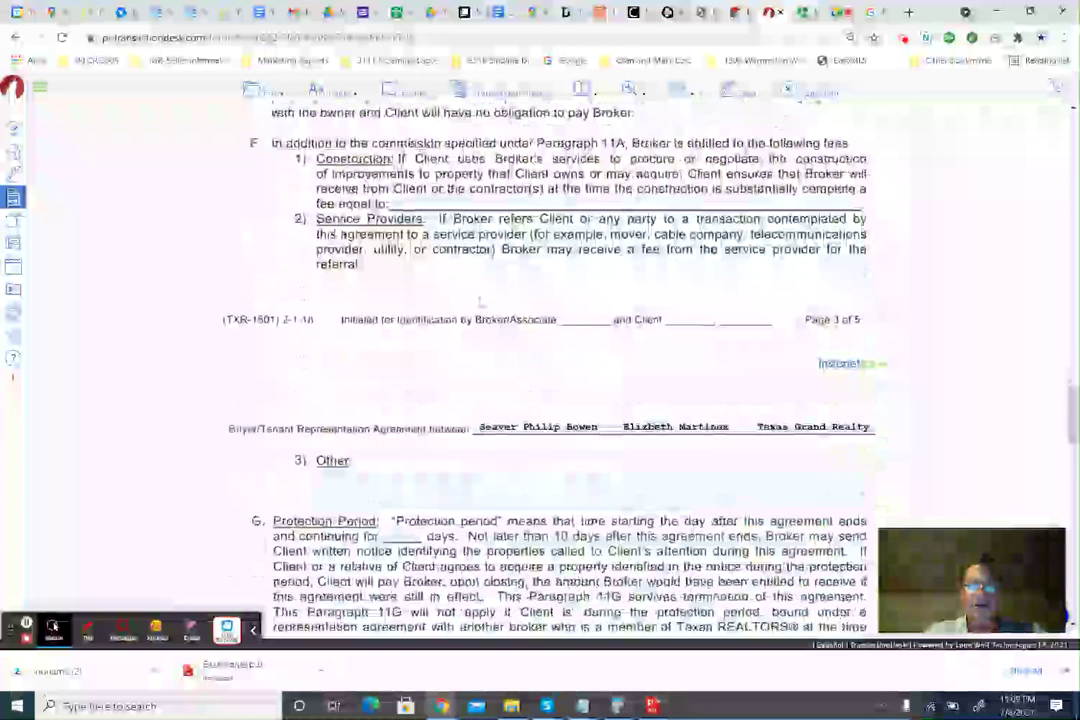
scroll(406, 325, down, 1)
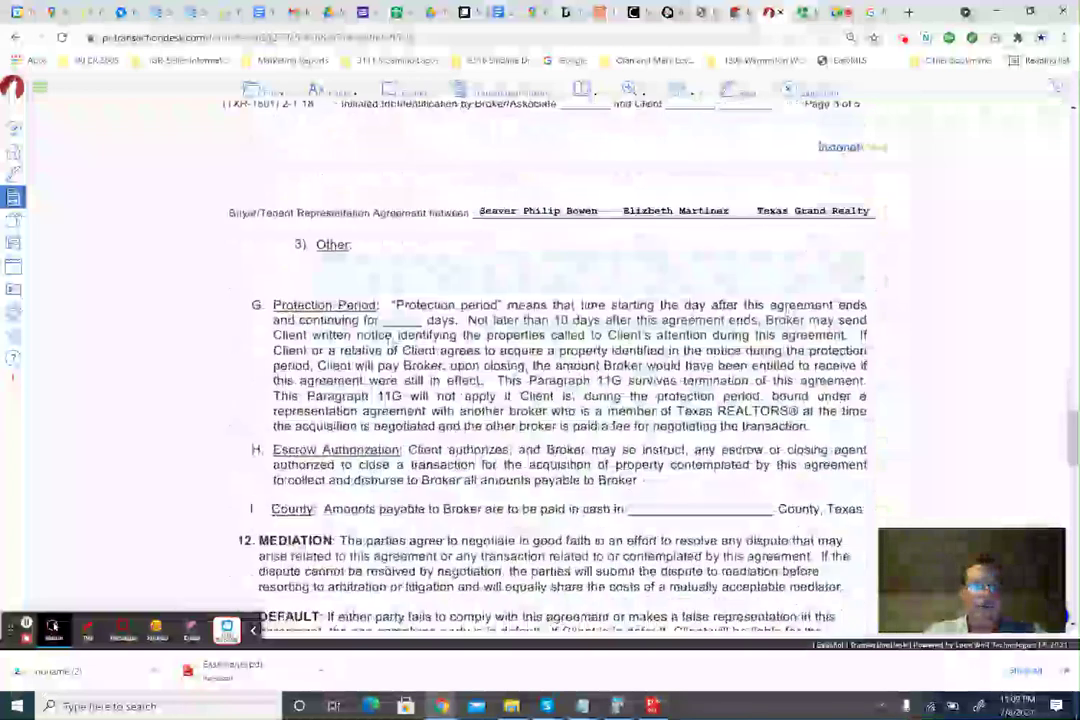
Enter a 30-day protection period and Hunt County as where broker fees are payable in 11I.
click(404, 321)
text(30)
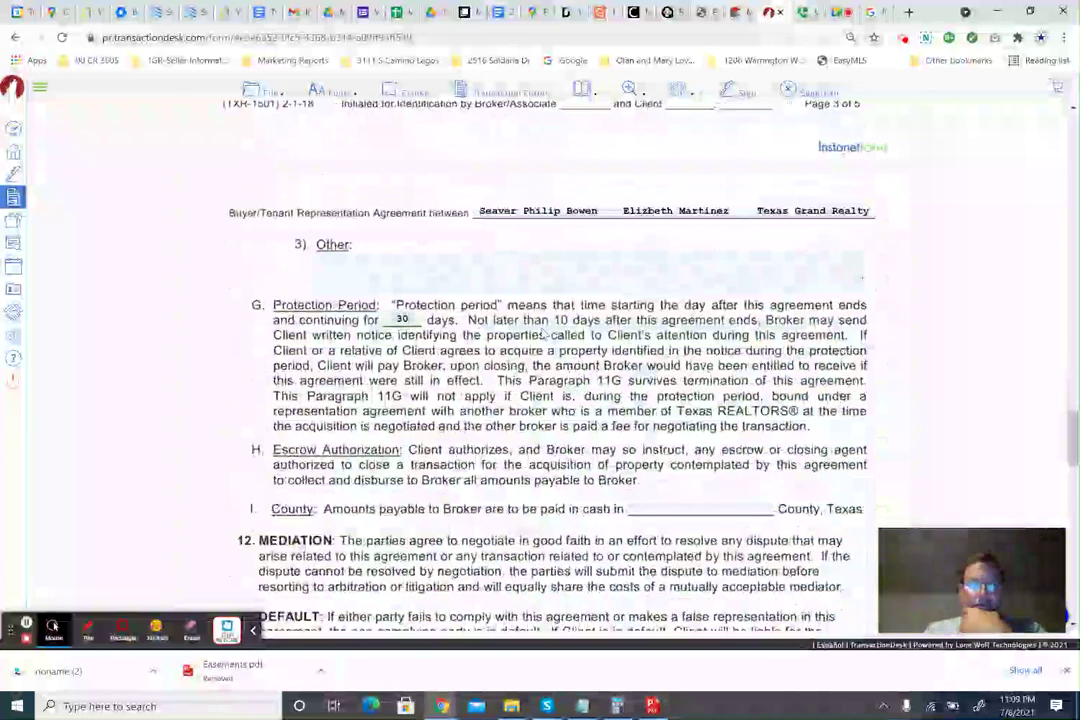
scroll(458, 283, down, 1)
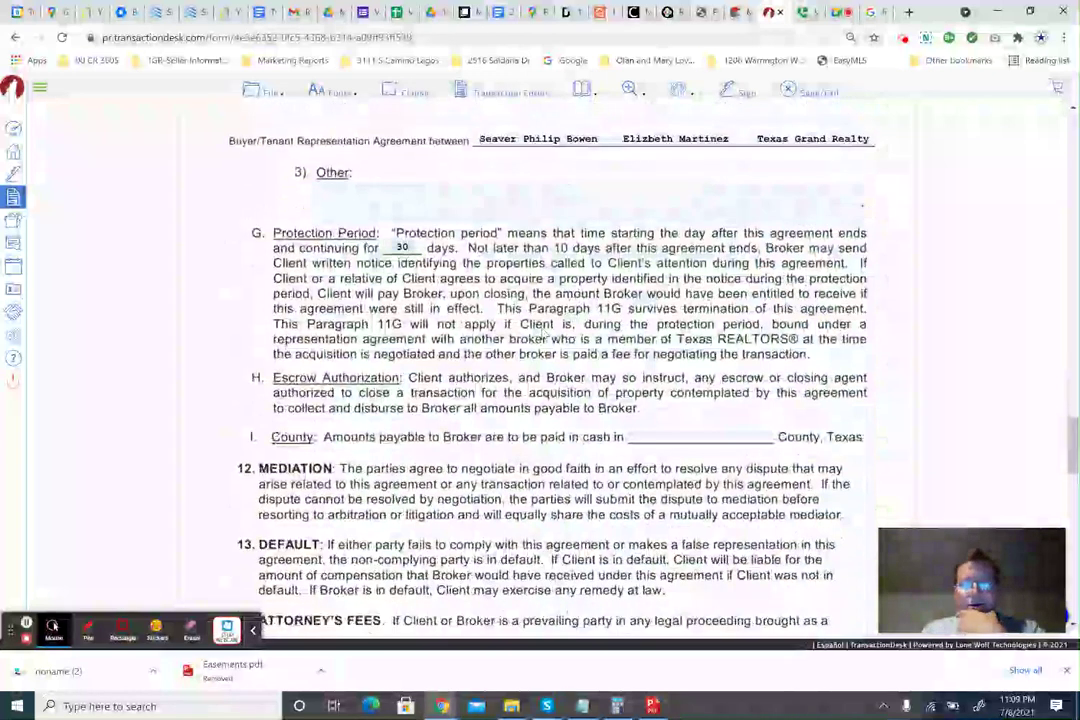
scroll(540, 338, down, 1)
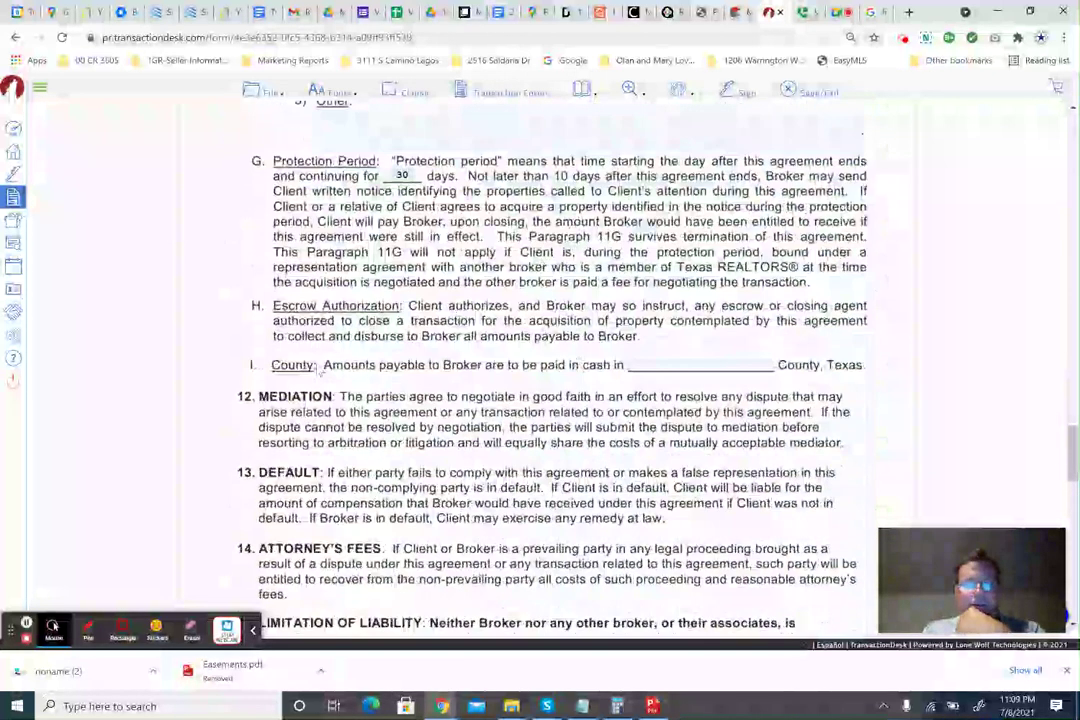
click(660, 363)
text(Hunt)
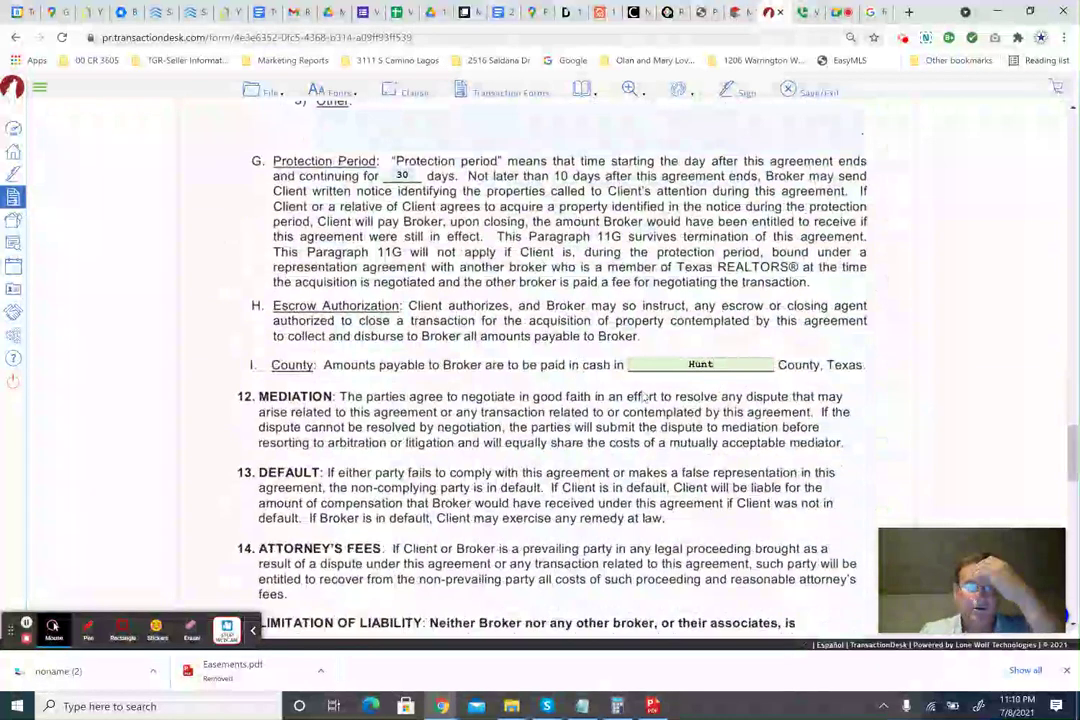
scroll(716, 386, down, 5)
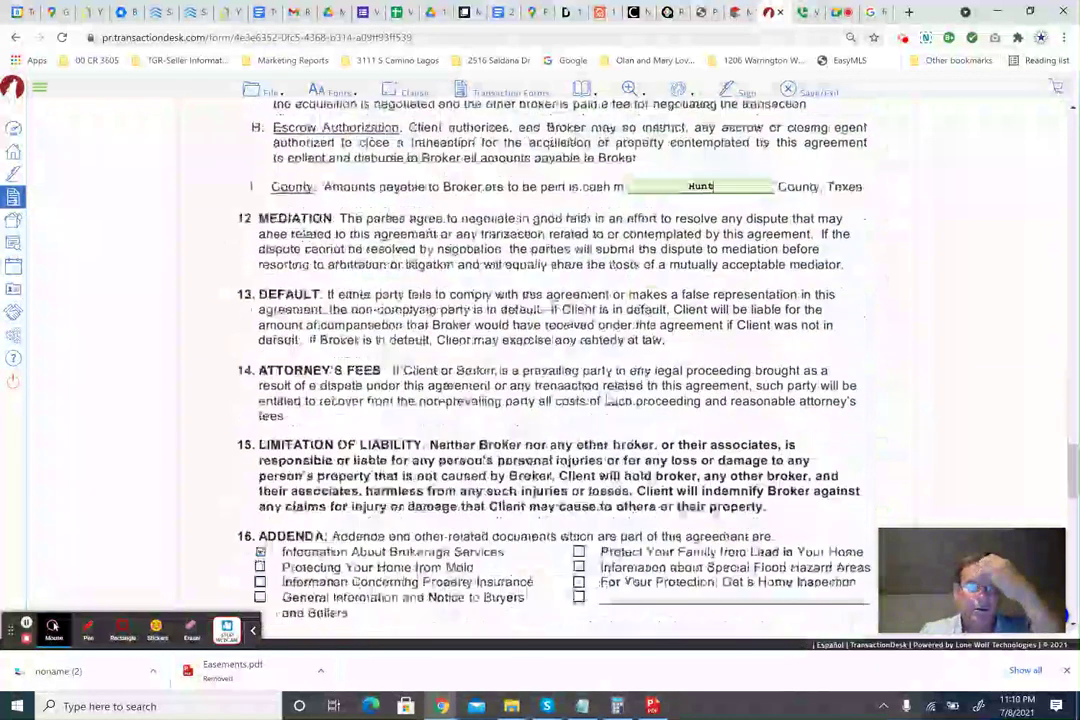
scroll(400, 313, down, 1)
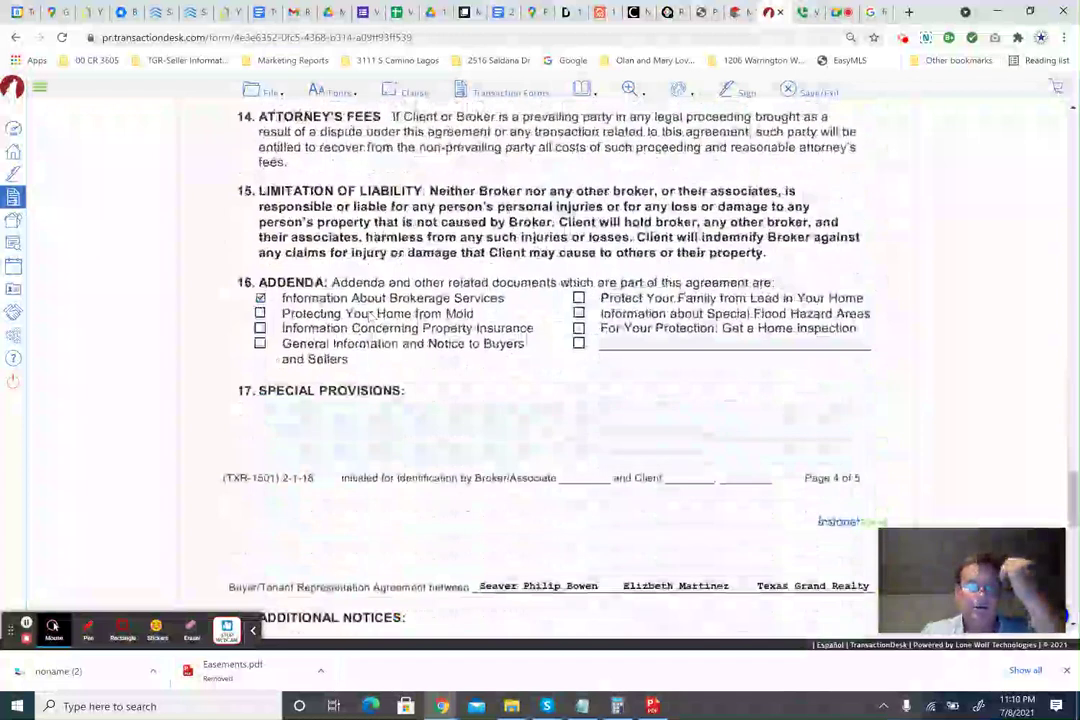
scroll(478, 313, down, 2)
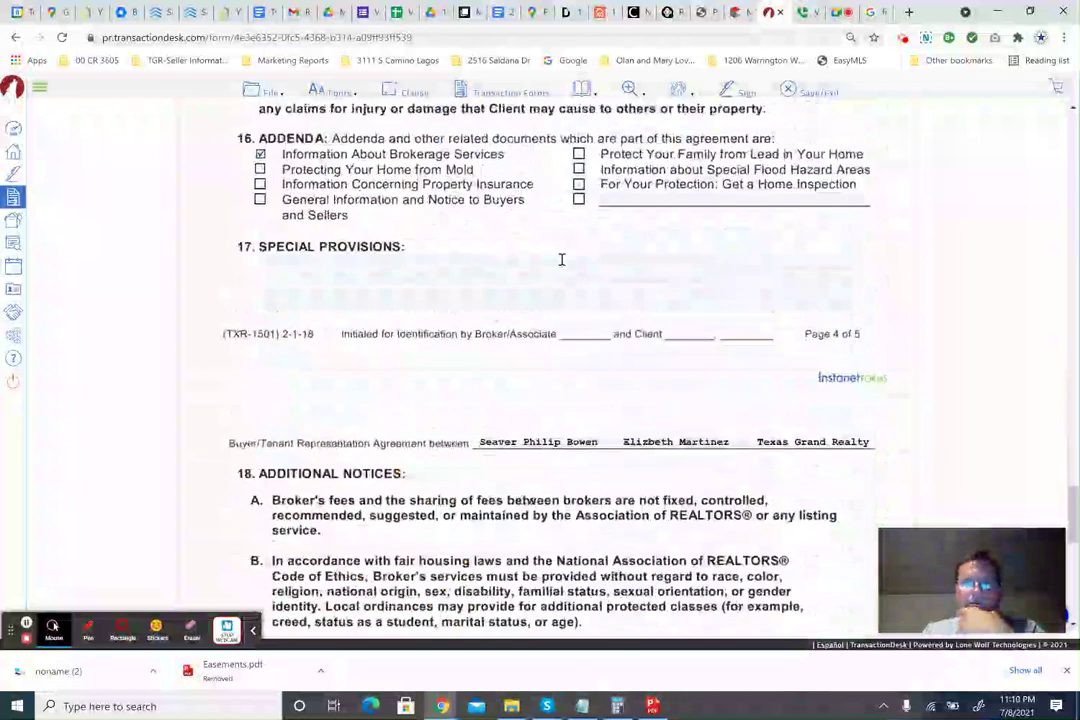
scroll(538, 358, down, 8)
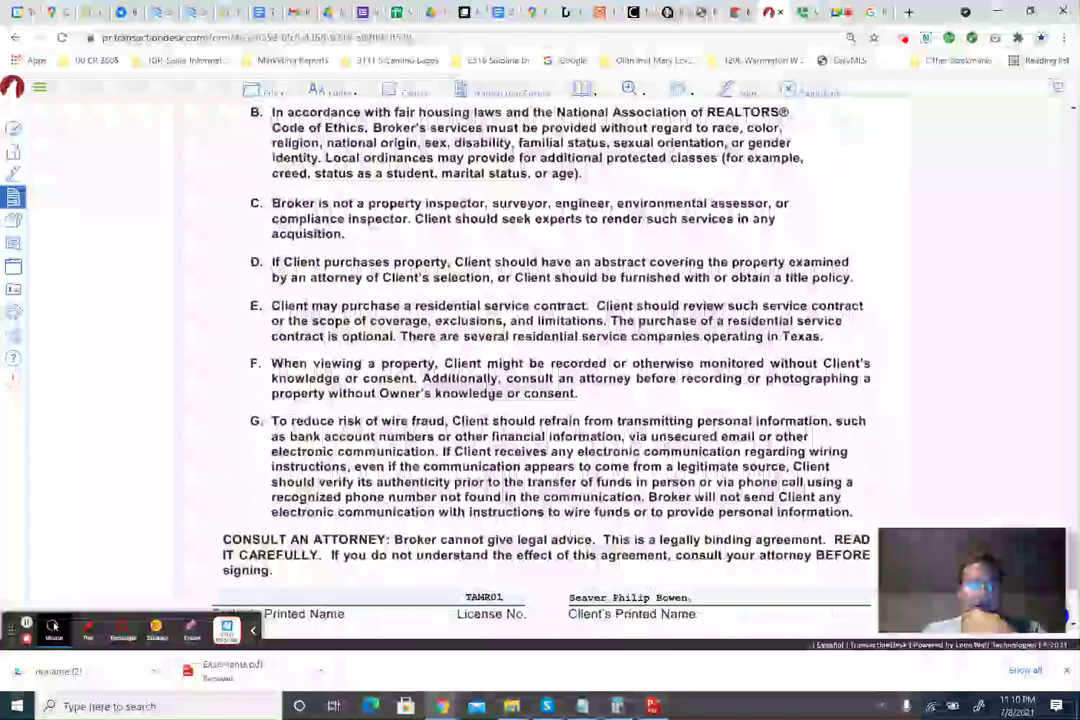
Enter Texas Grand Realty as the broker's printed name.
click(342, 396)
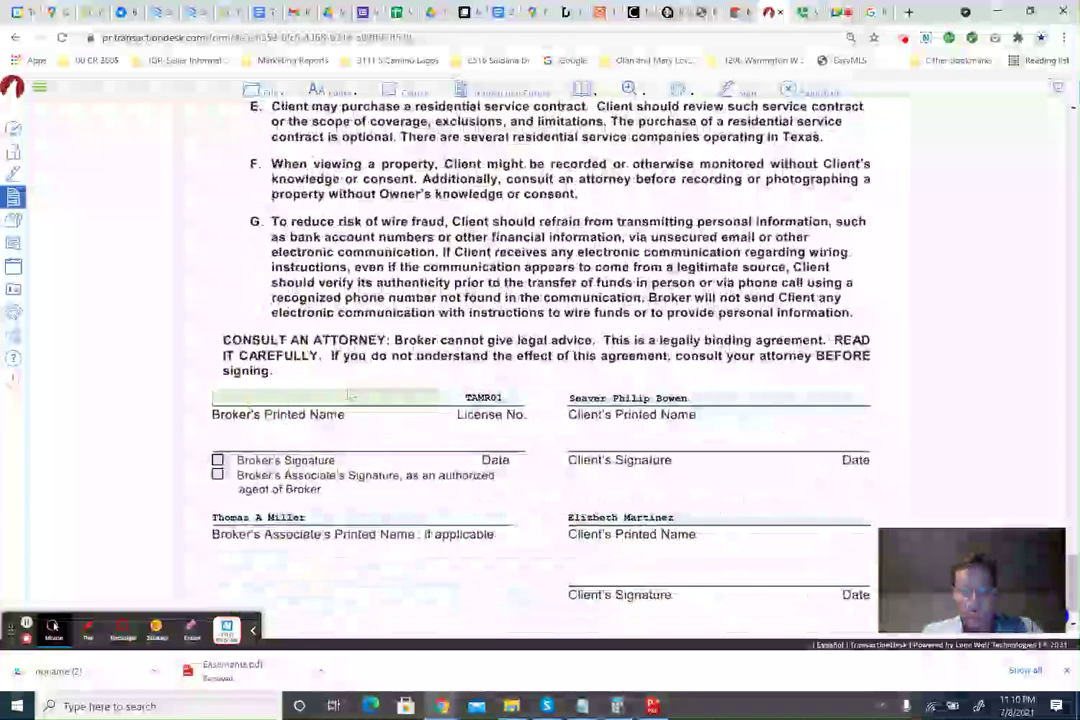
text(Texas )
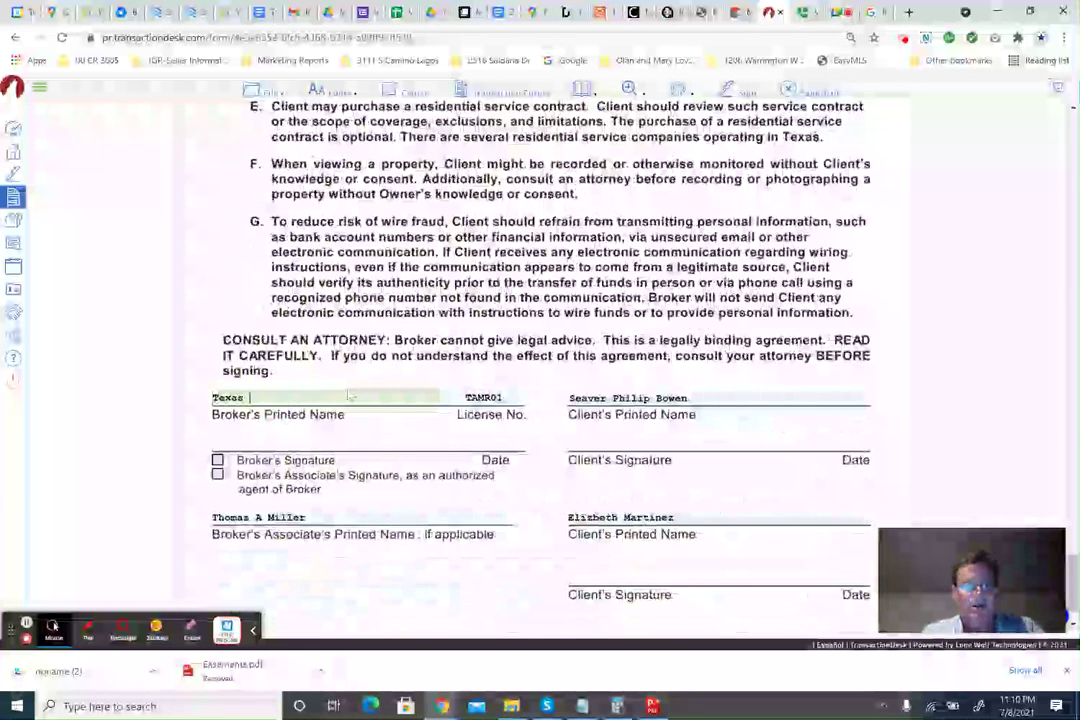
text(Grand Realty)
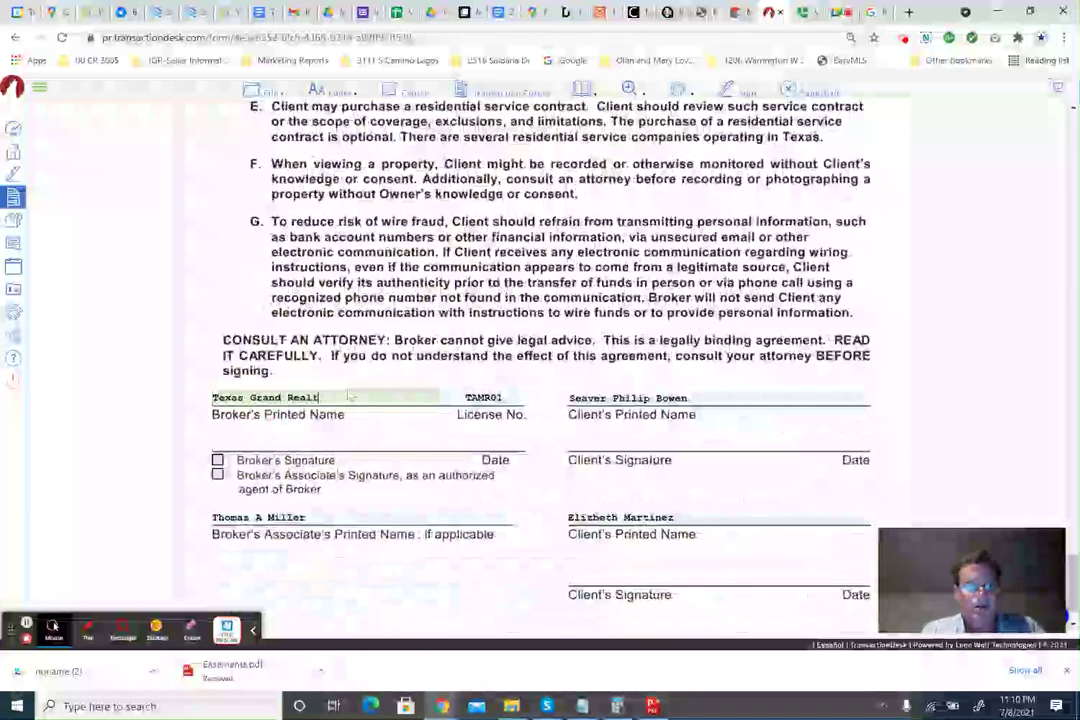
key(Tab)
click(217, 460)
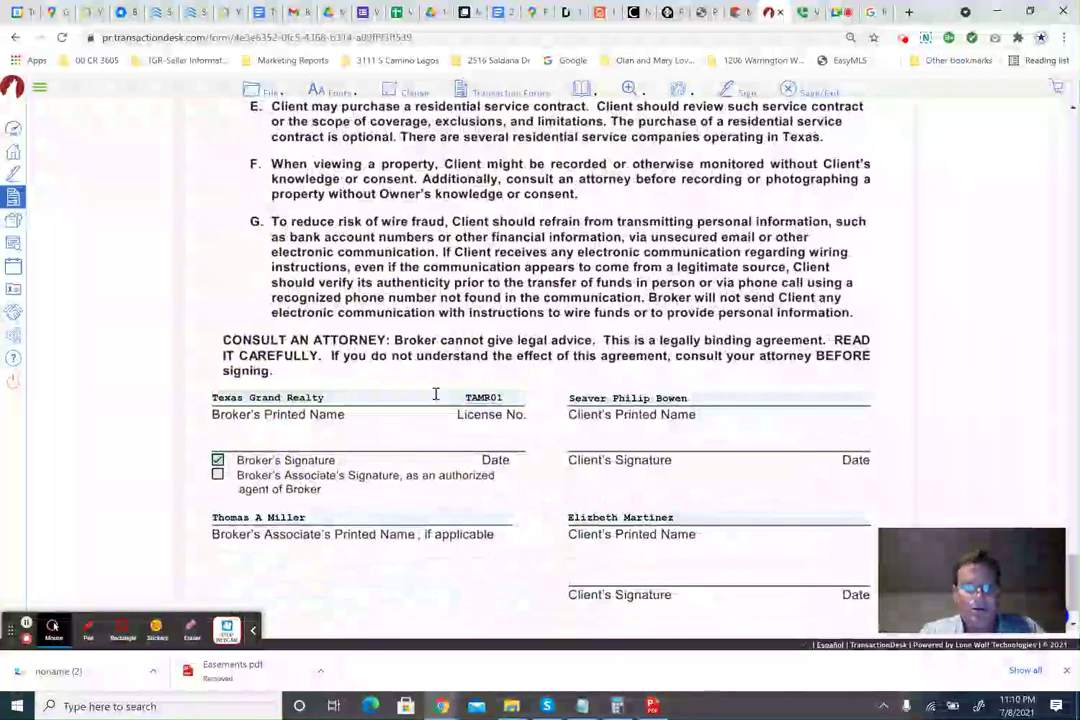
click(472, 397)
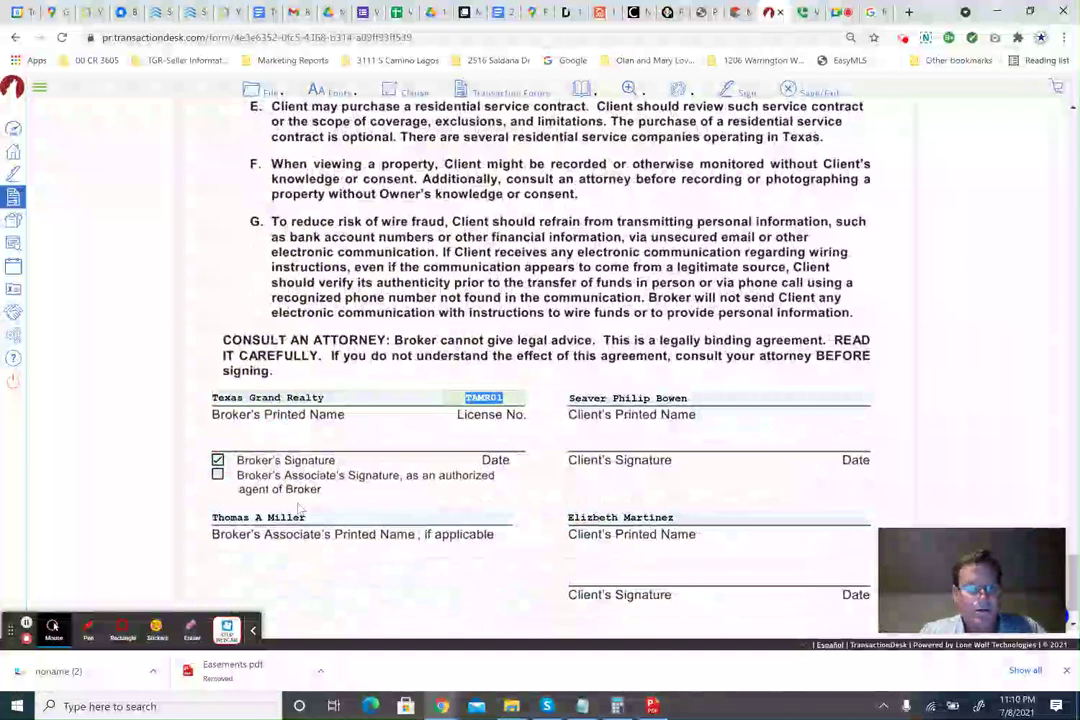
click(397, 519)
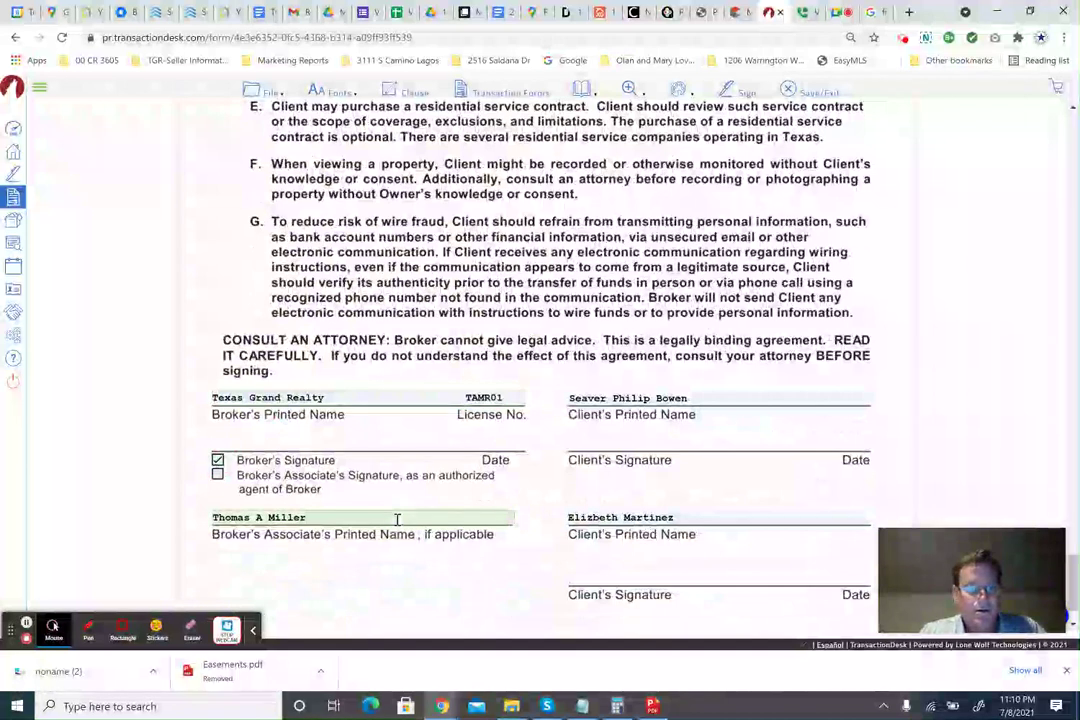
click(489, 397)
click(288, 399)
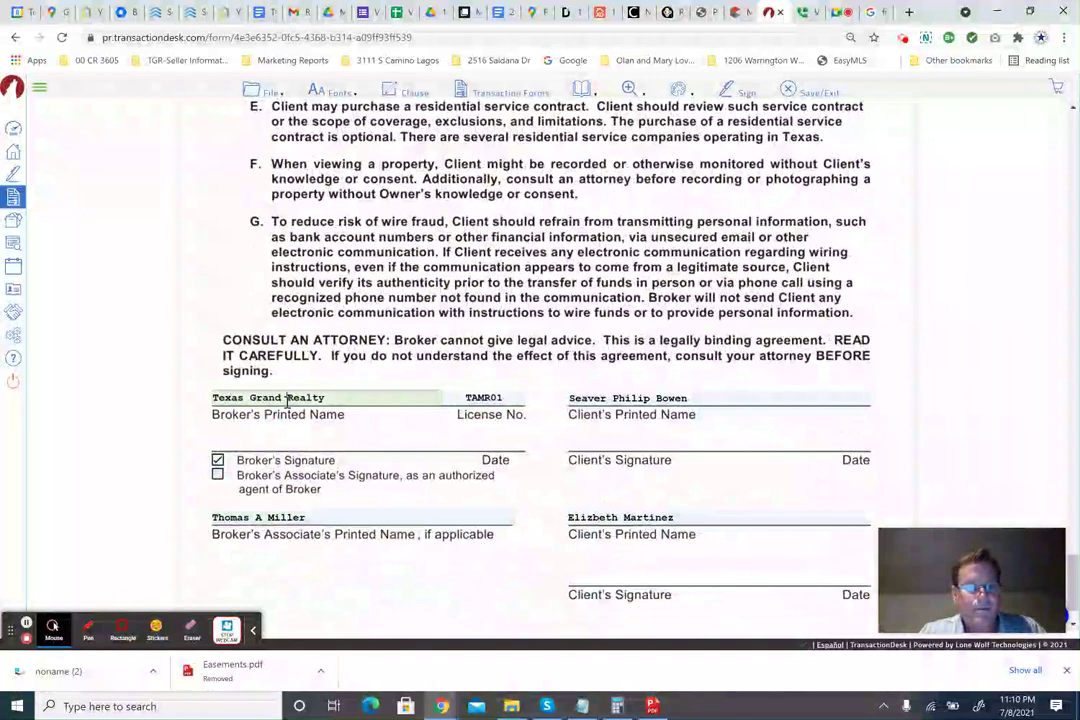
click(478, 399)
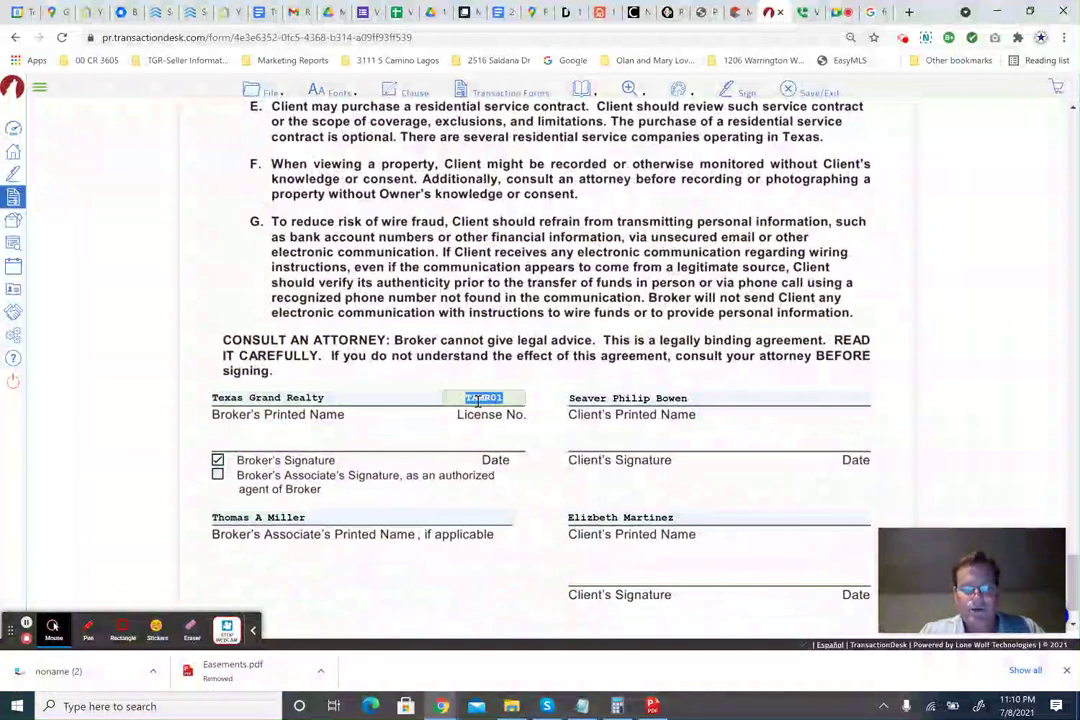
text(0696)
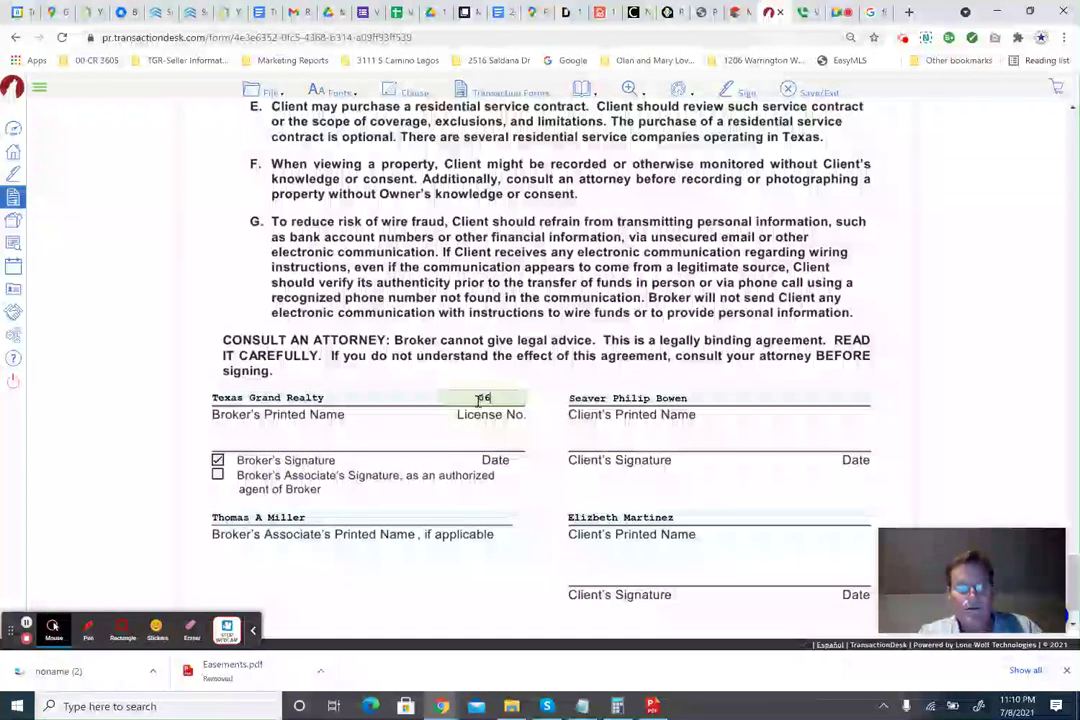
key(BackSpace)
key(BackSpace)
key(BackSpace)
key(BackSpace)
text(TAMR)
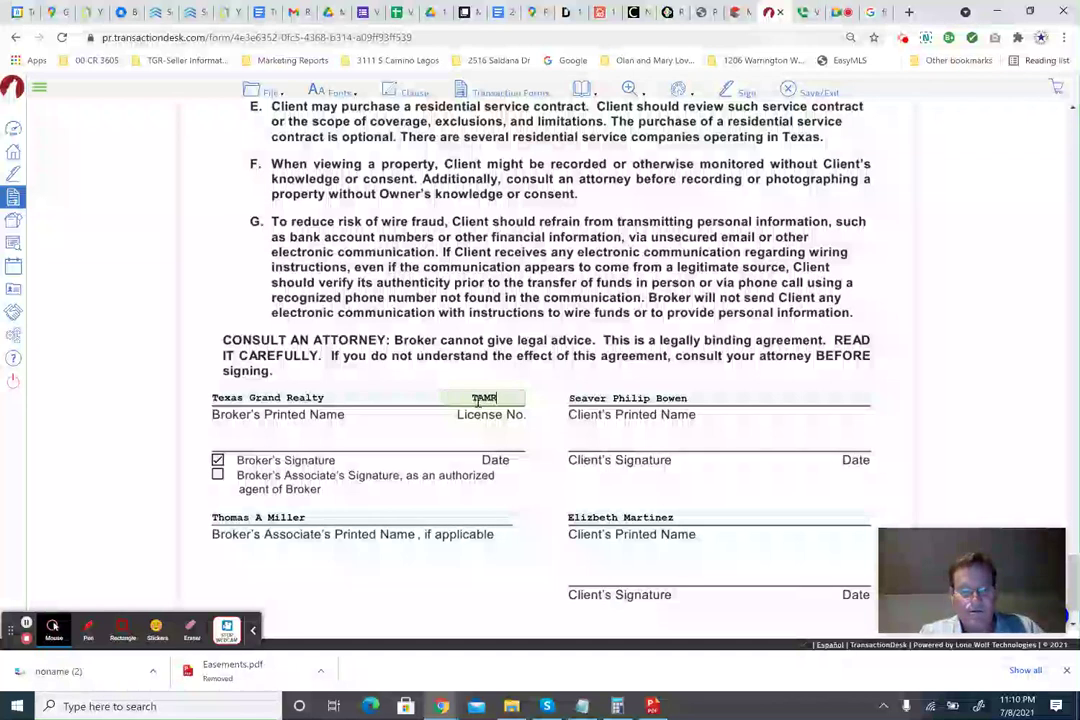
text(01)
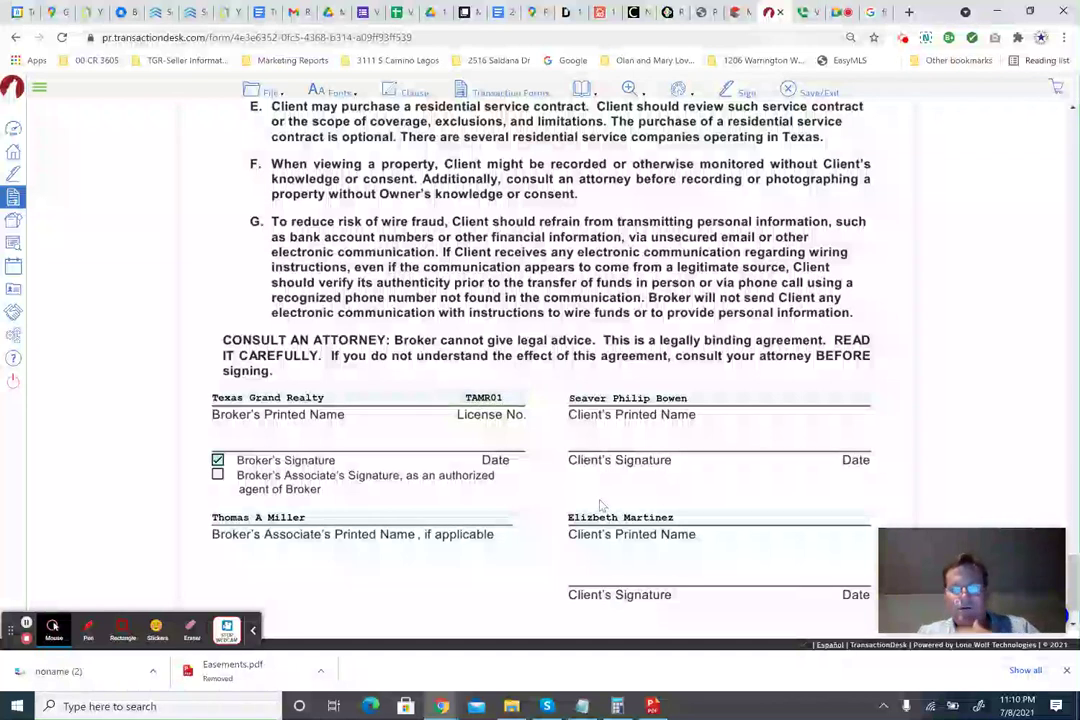
Save and exit the buyer representation agreement back to the Forms list.
scroll(645, 535, down, 1)
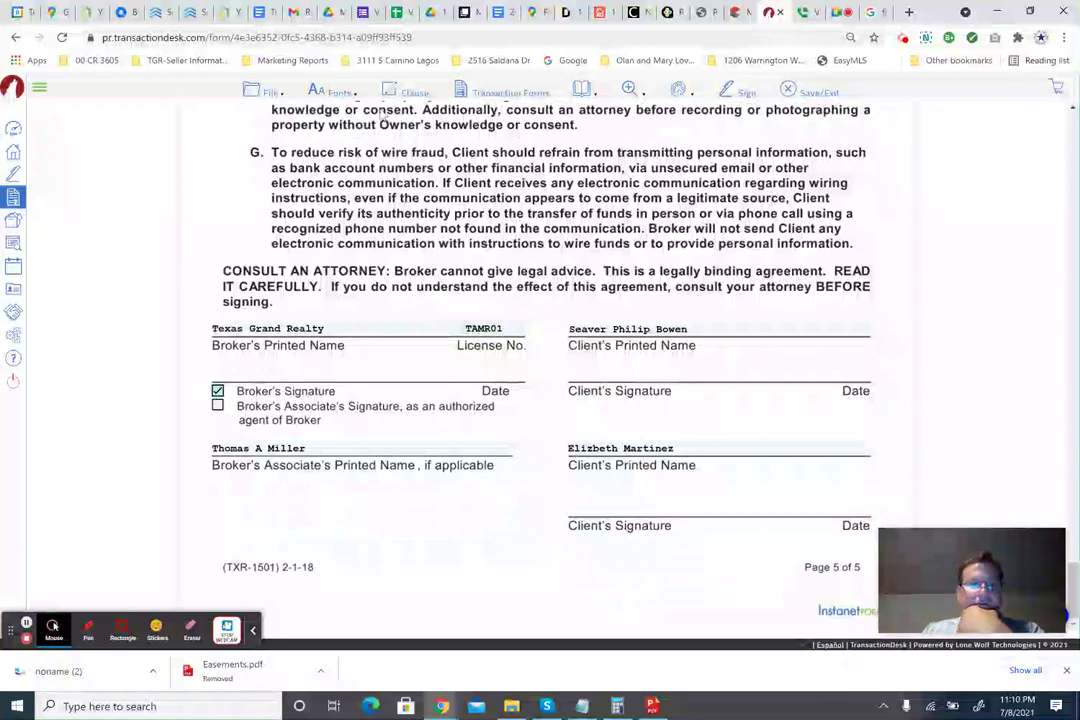
click(258, 88)
click(789, 90)
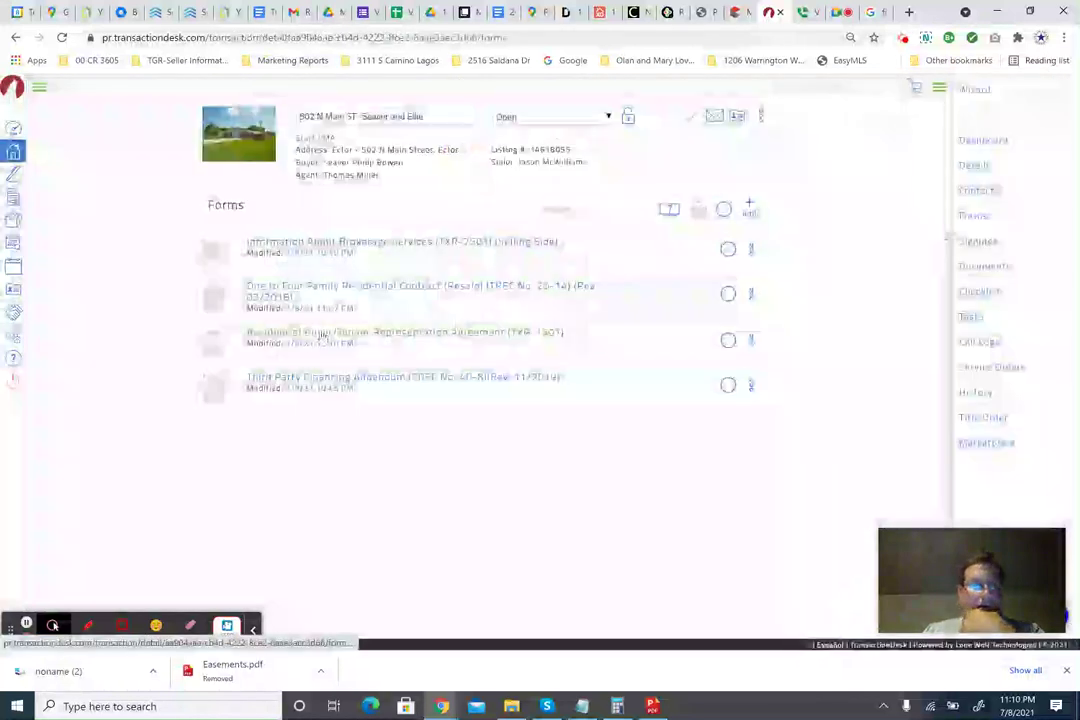
In the Third Party Financing Addendum, enter a conventional first mortgage of $148,000 over 30 years at 4%.
click(311, 385)
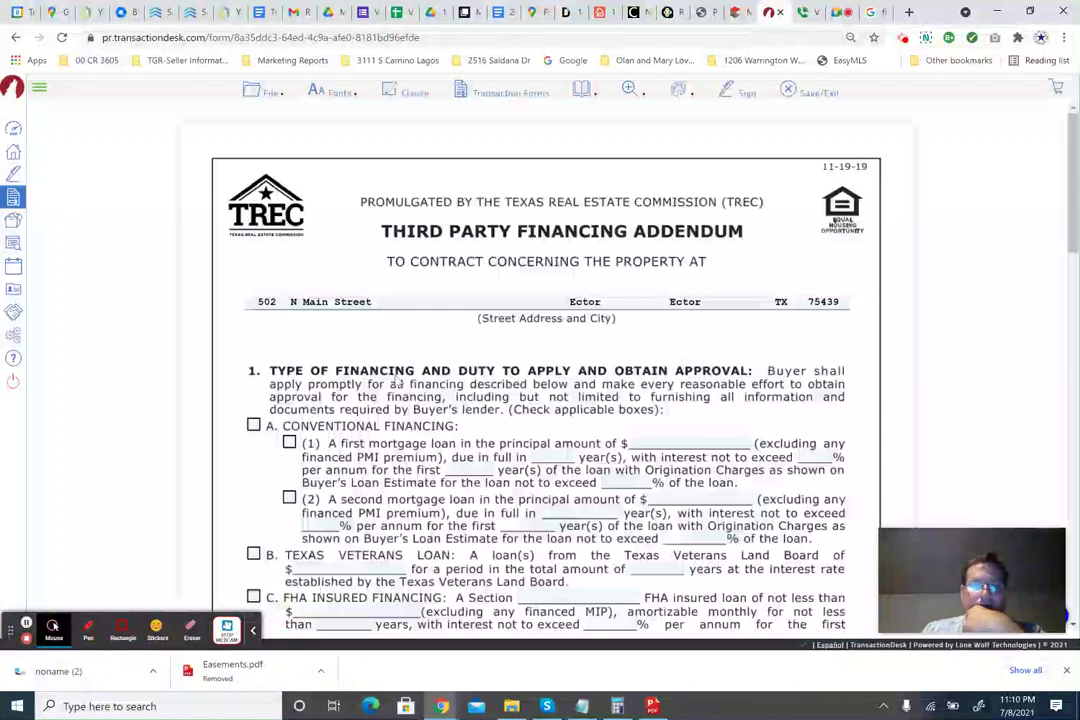
scroll(397, 383, down, 2)
scroll(397, 383, up, 1)
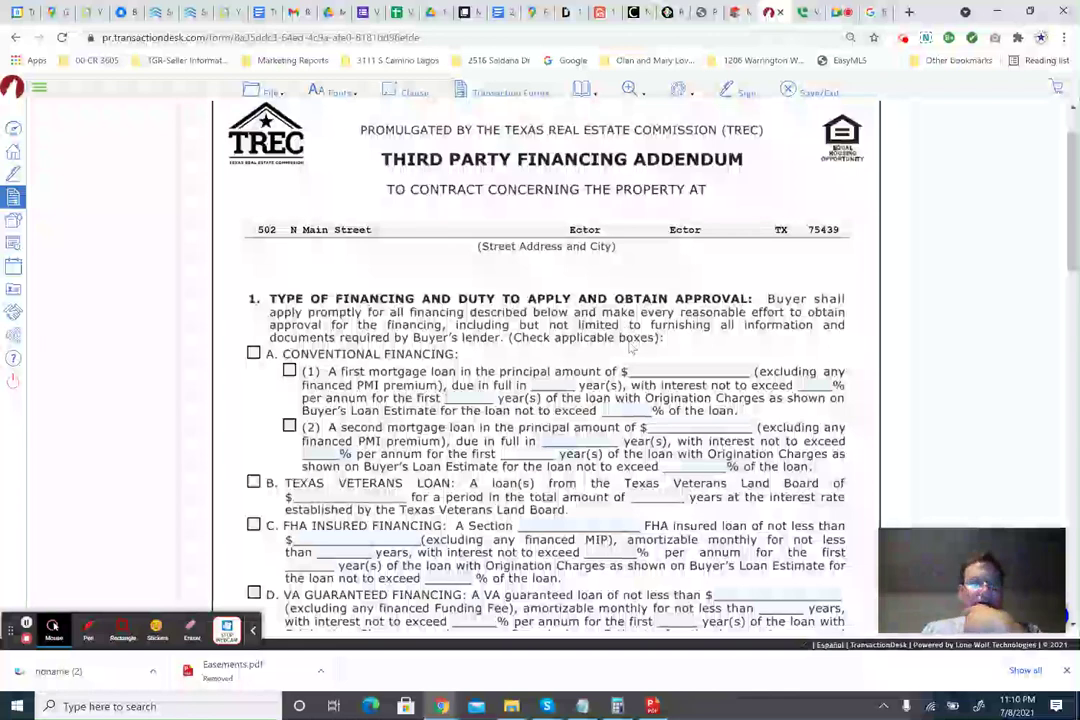
scroll(414, 348, down, 1)
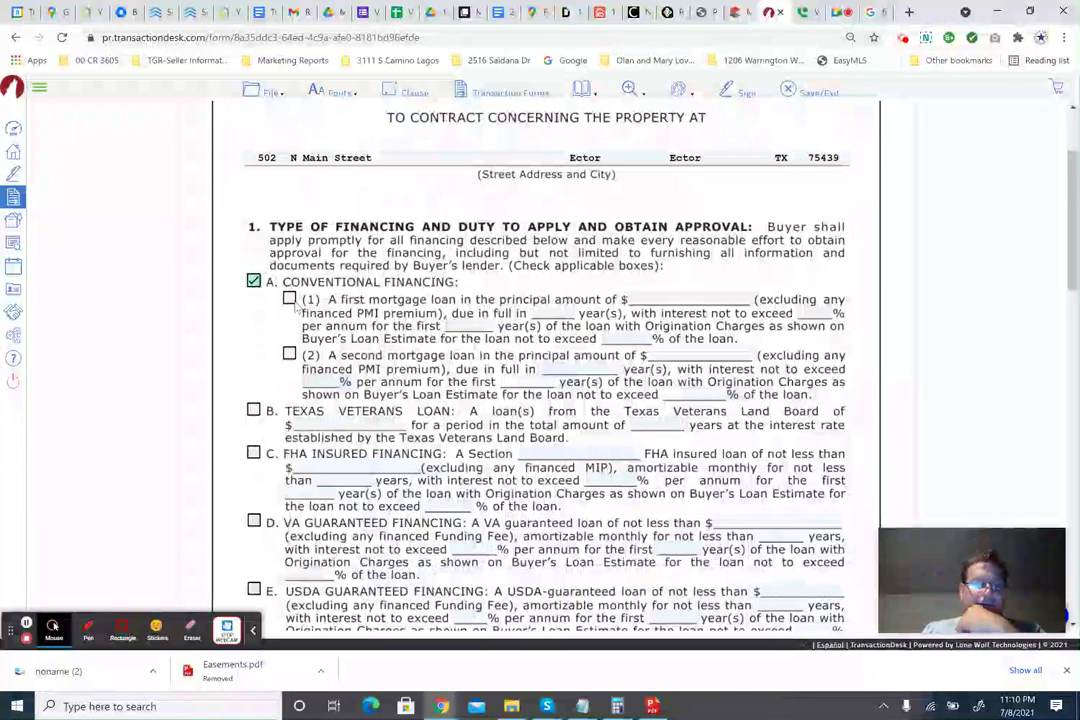
click(289, 299)
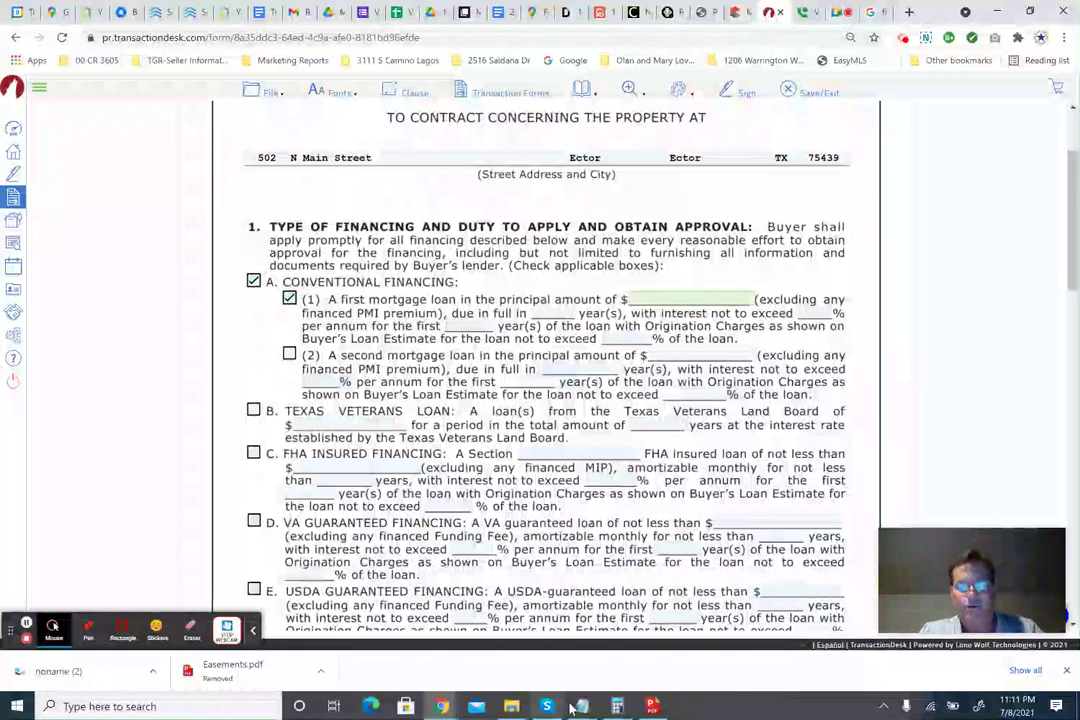
click(686, 296)
text(1)
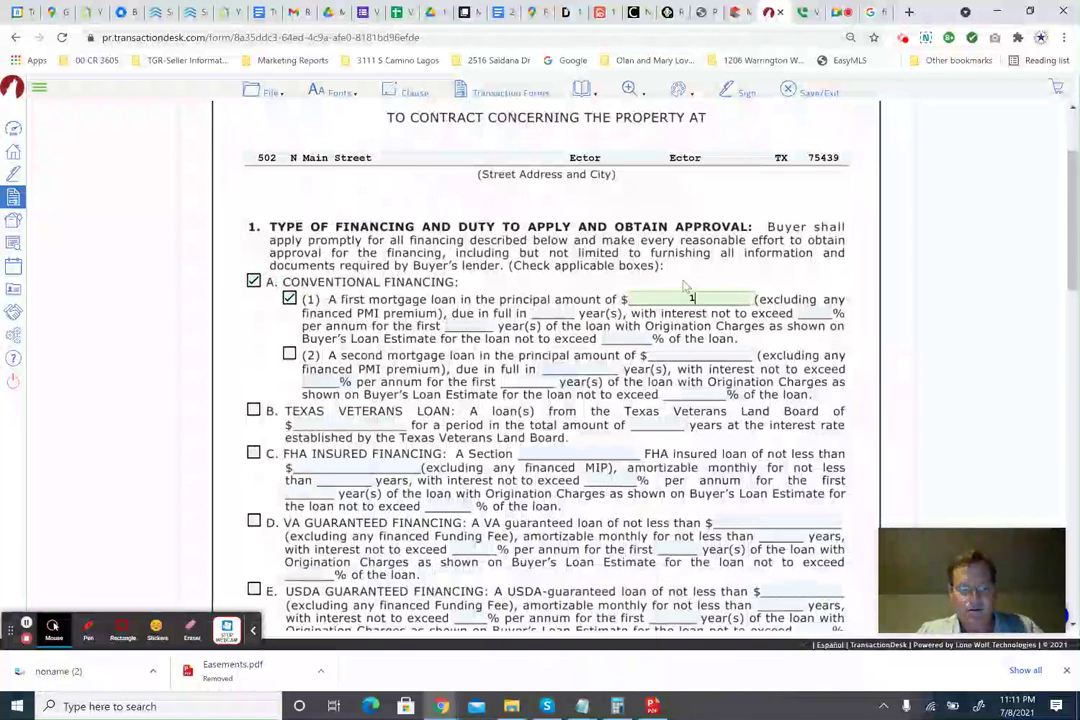
text(48000)
key(Tab)
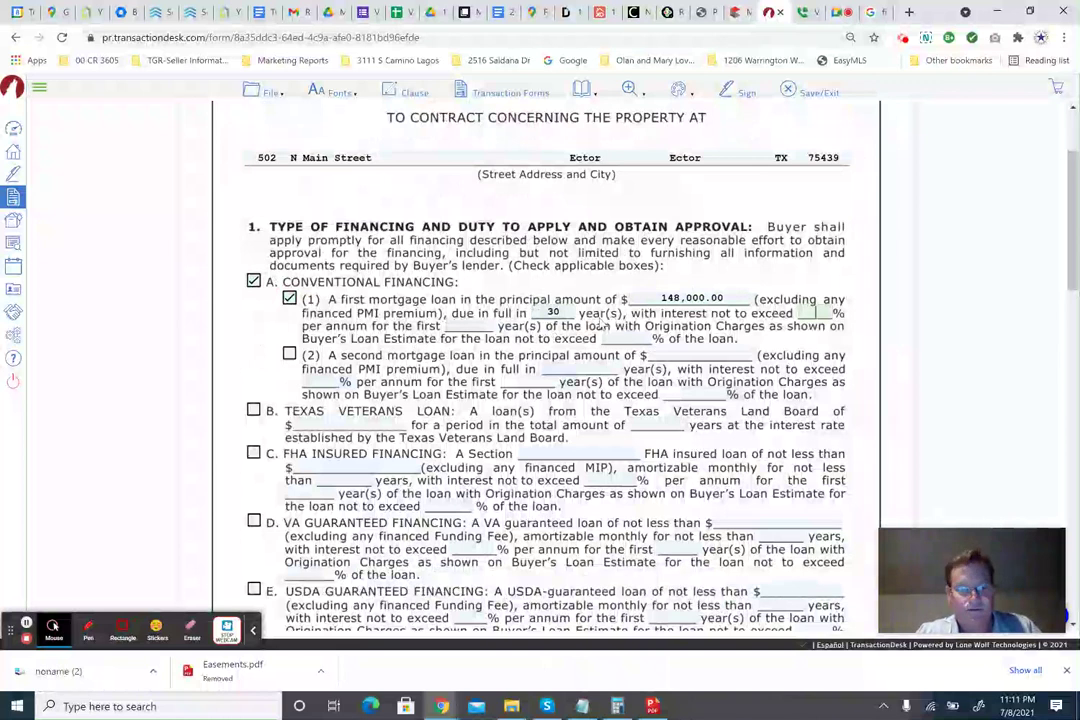
text(30)
key(Tab)
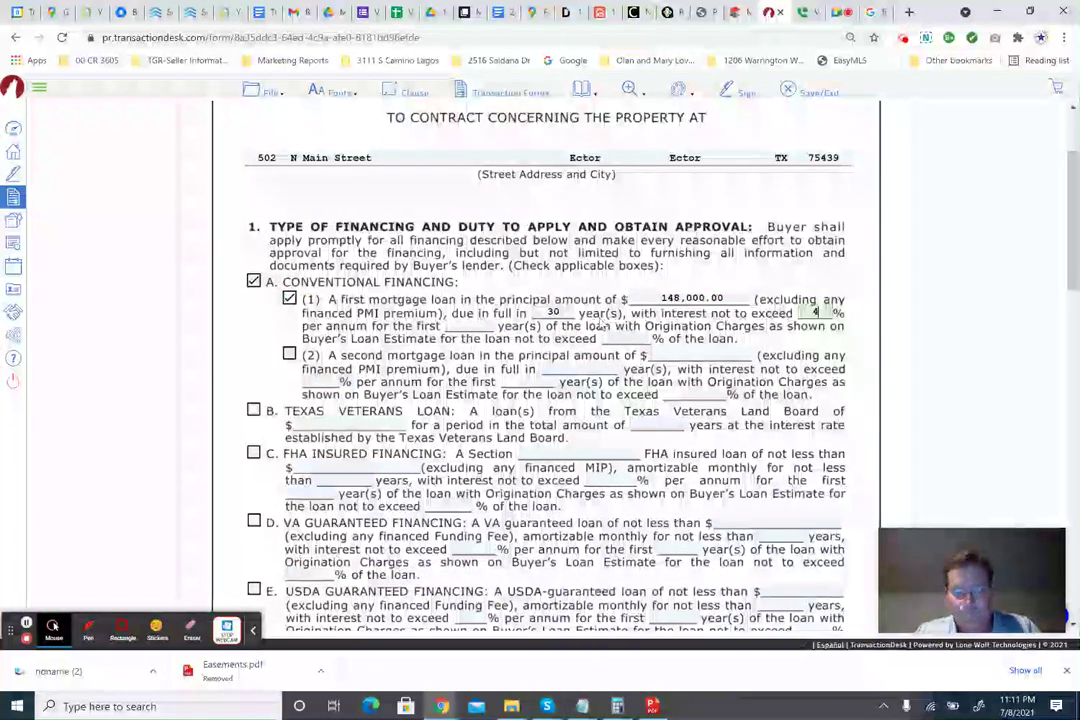
text(4)
key(Tab)
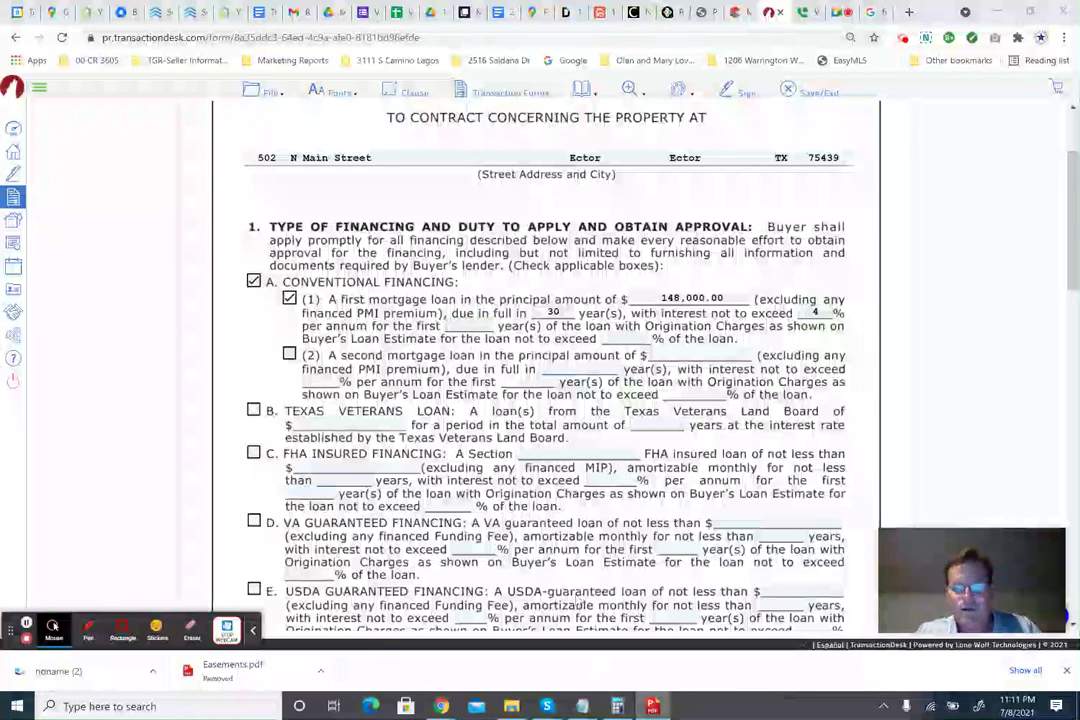
Check the buyers' pre-approval letter in PDF Pro, then return to the addendum.
key(alt+Tab)
drag(567, 482, 480, 410)
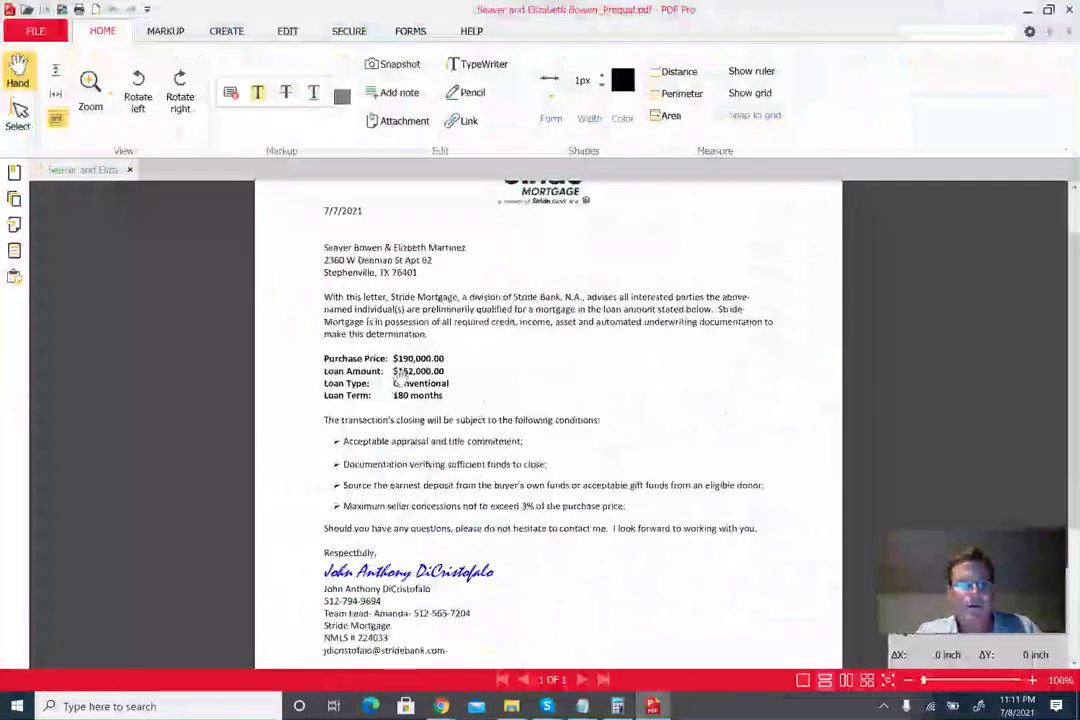
scroll(511, 420, down, 2)
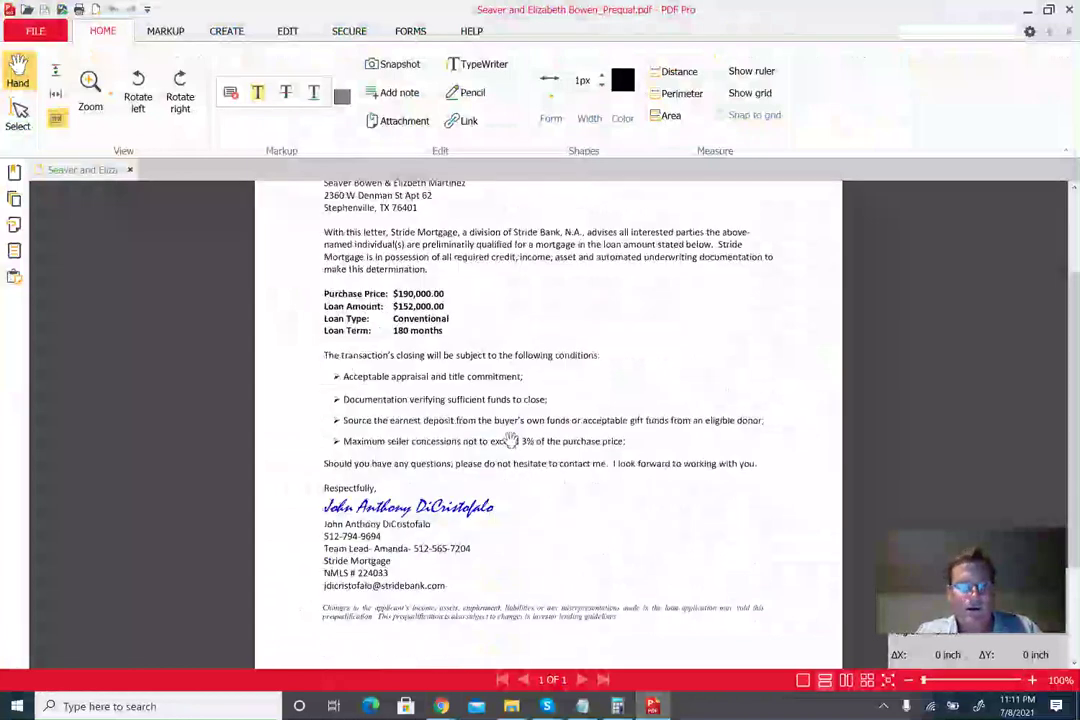
scroll(510, 440, up, 3)
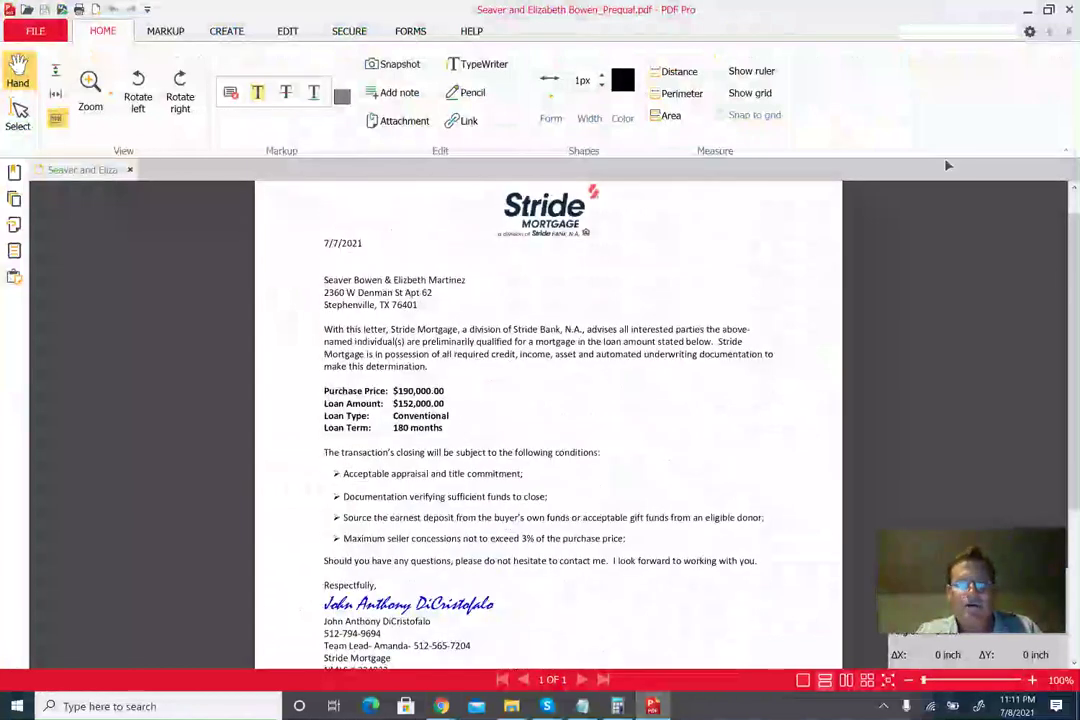
key(alt+Tab)
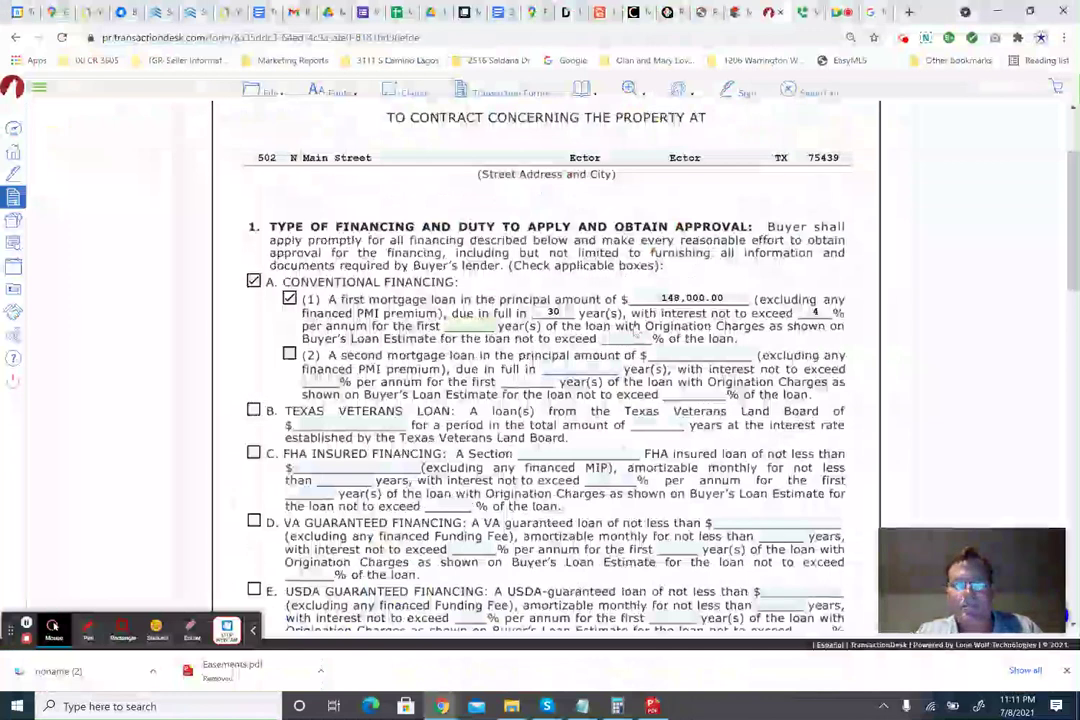
Revise the interest cap to 4.5% for 30 years and origination charges to 1%.
click(818, 312)
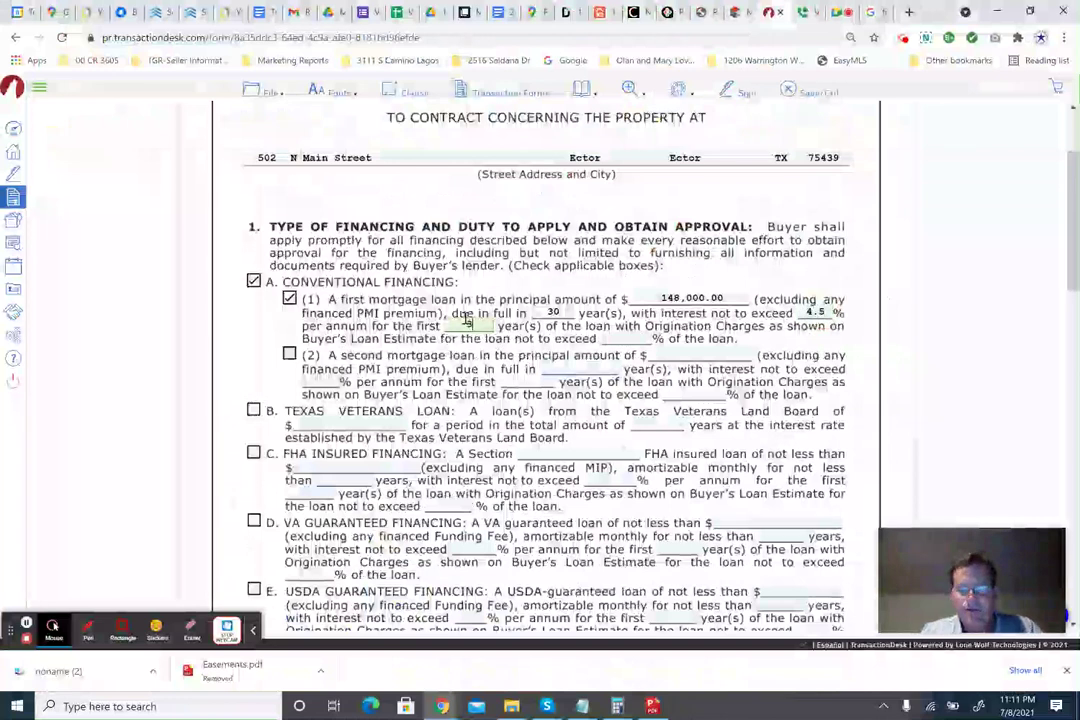
text(30)
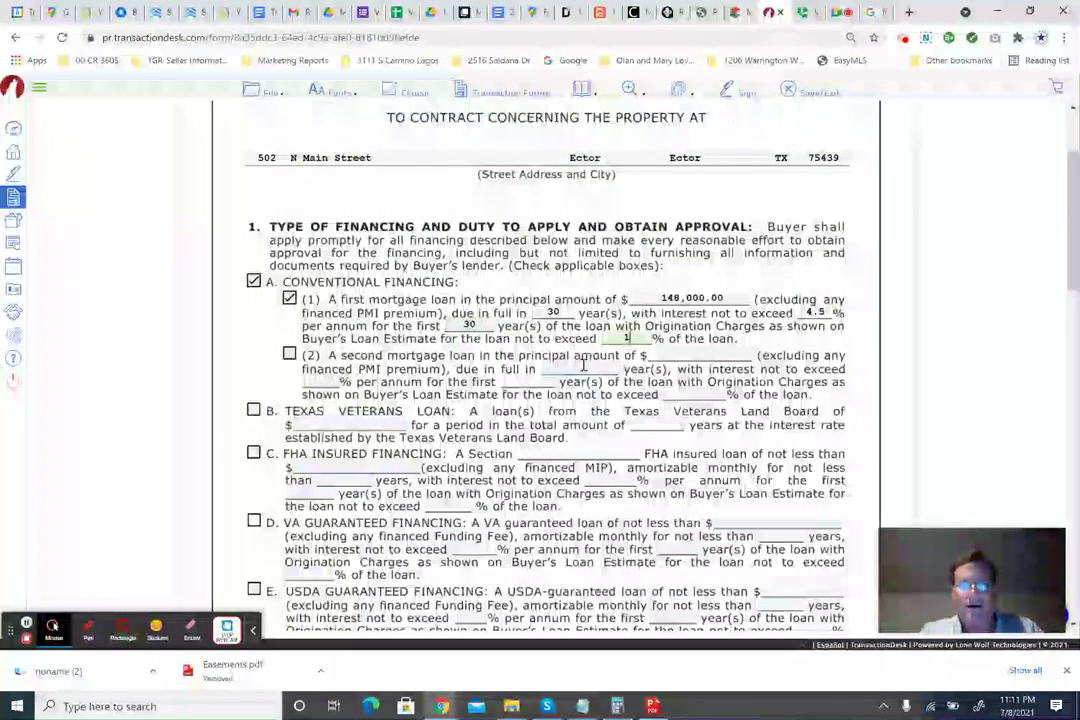
text(1)
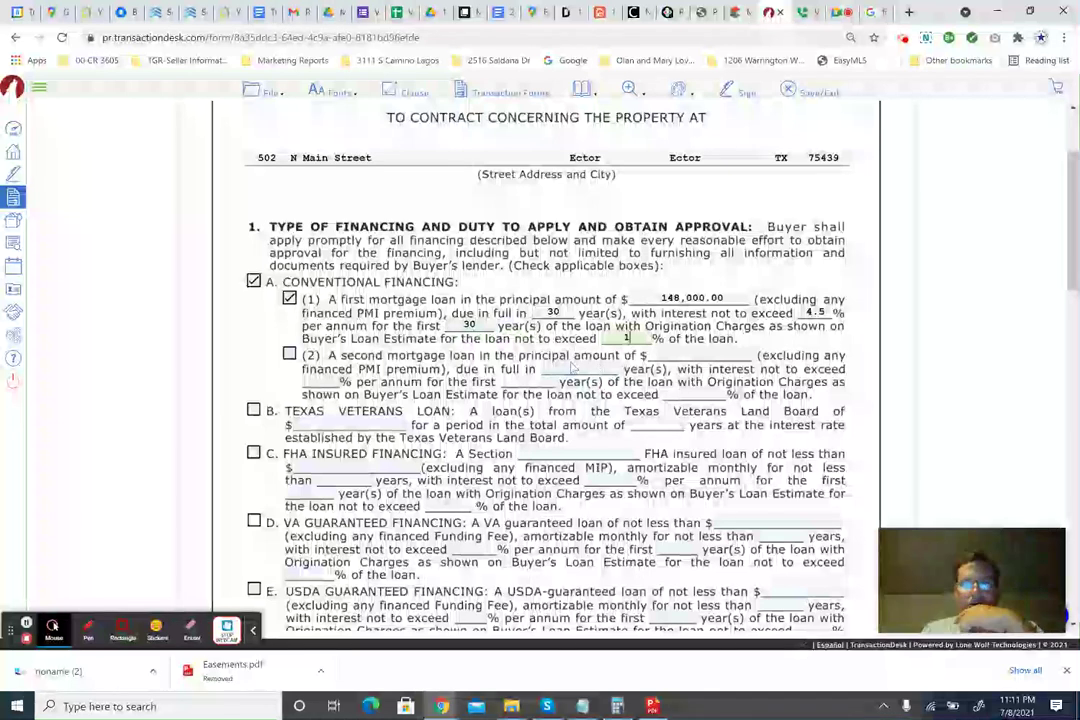
click(640, 336)
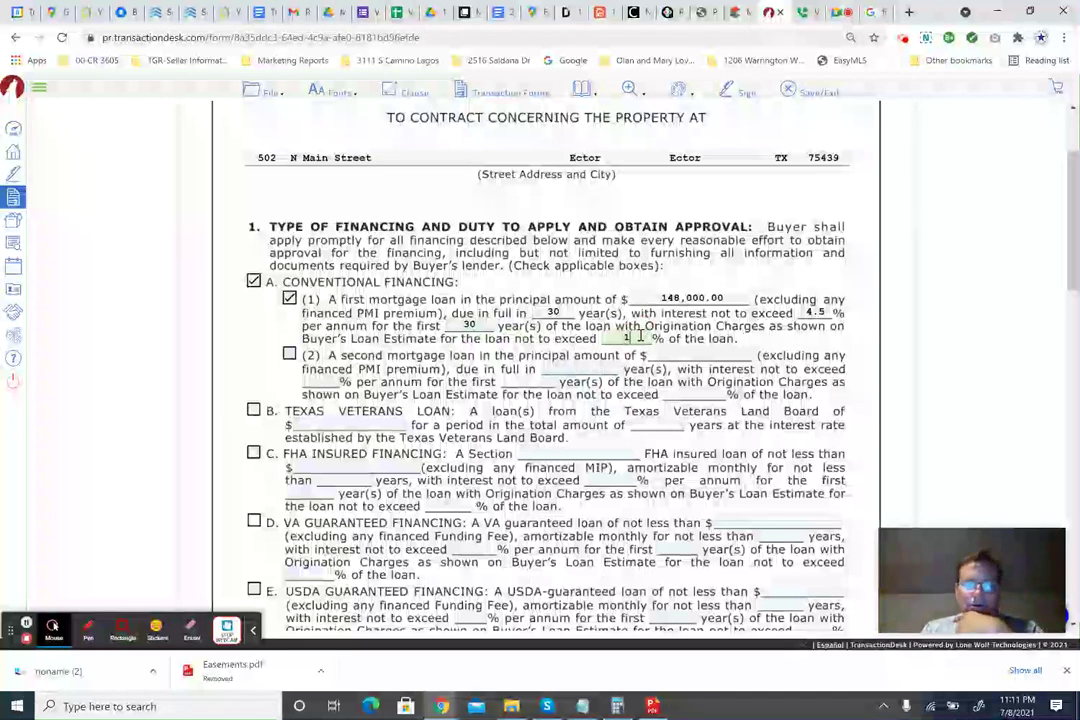
scroll(554, 360, down, 1)
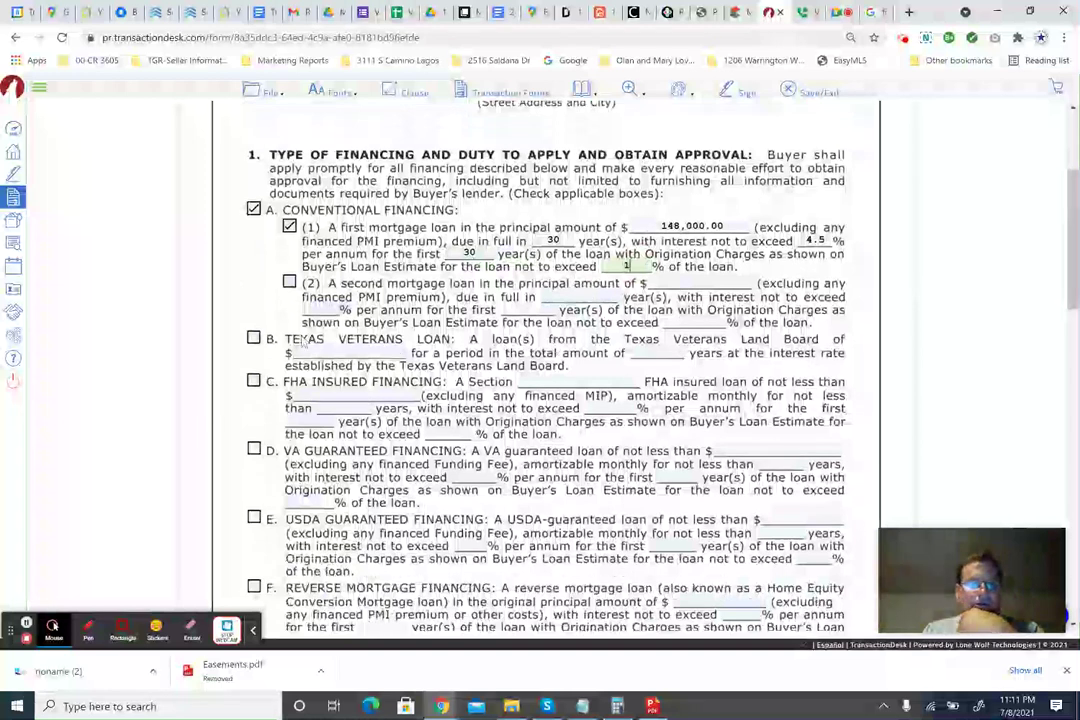
scroll(398, 360, down, 2)
scroll(398, 360, down, 2)
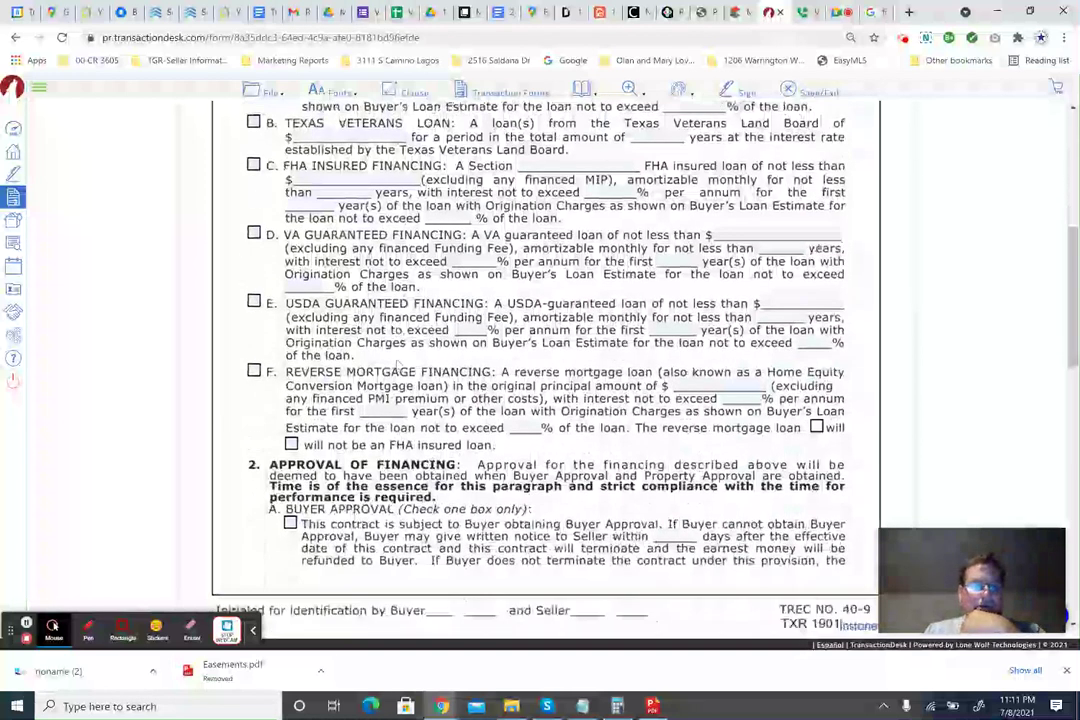
scroll(397, 362, down, 2)
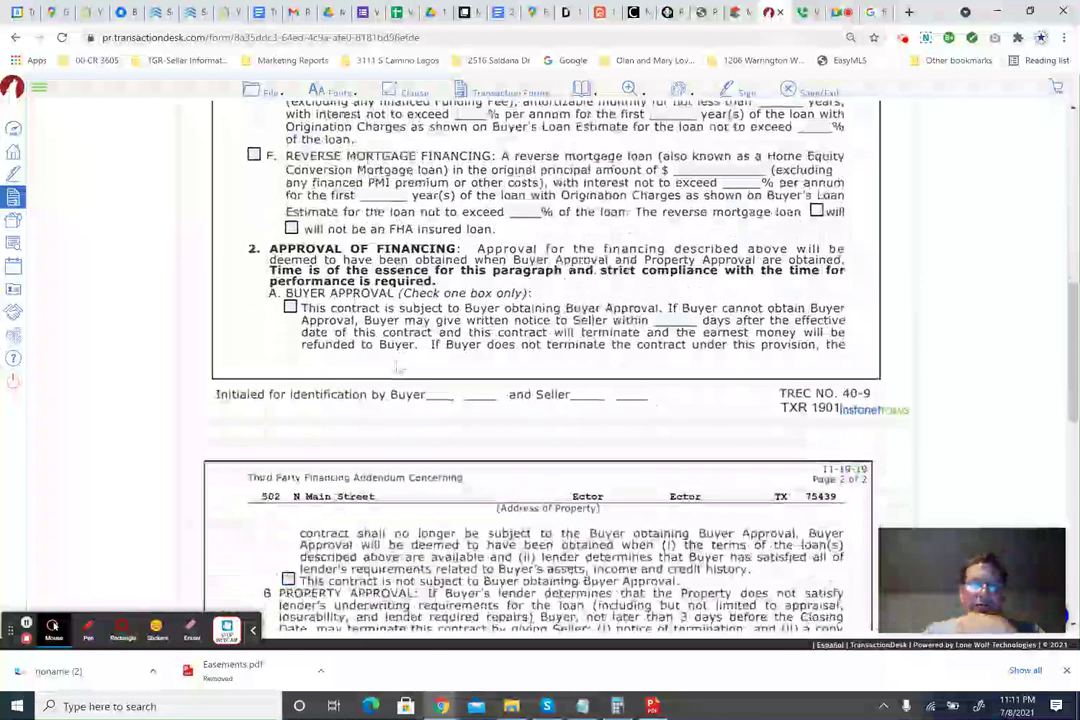
scroll(397, 367, down, 1)
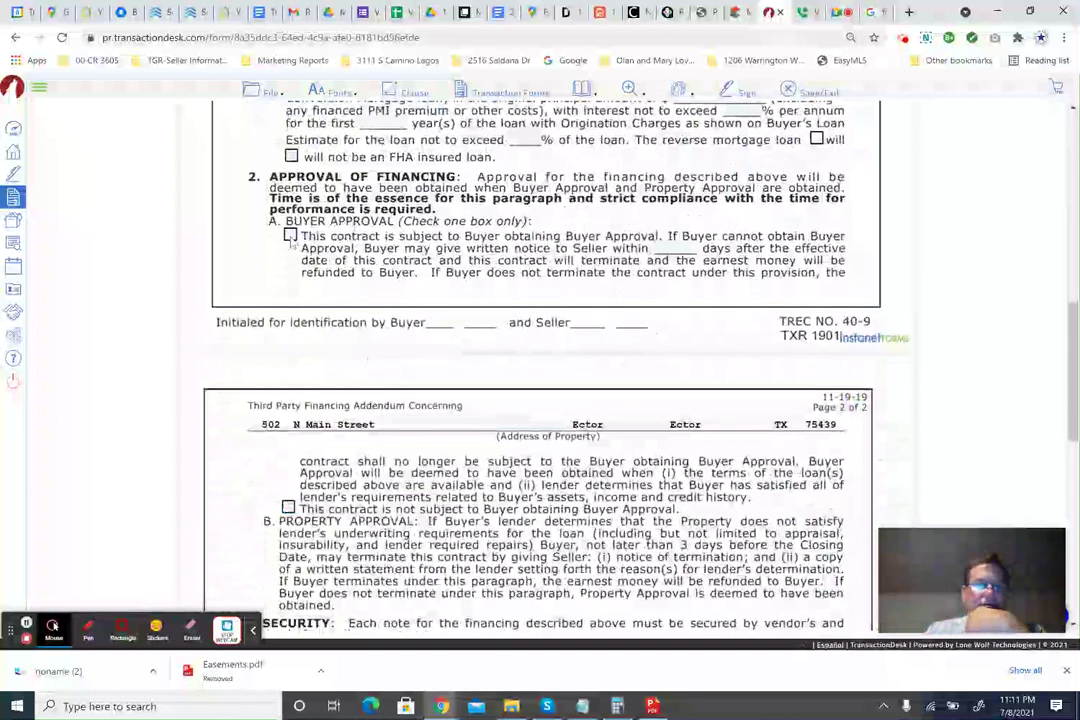
Check Buyer Approval with 21 days to notify the seller, then review the addendum to the signatures.
click(290, 237)
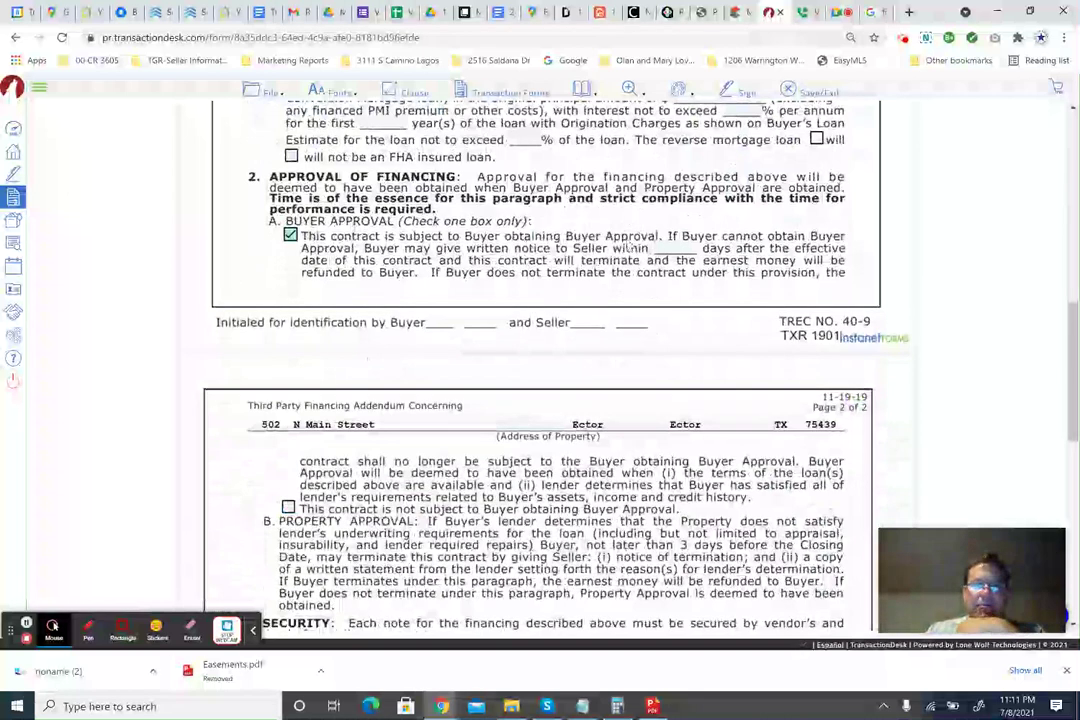
key(Tab)
text(2)
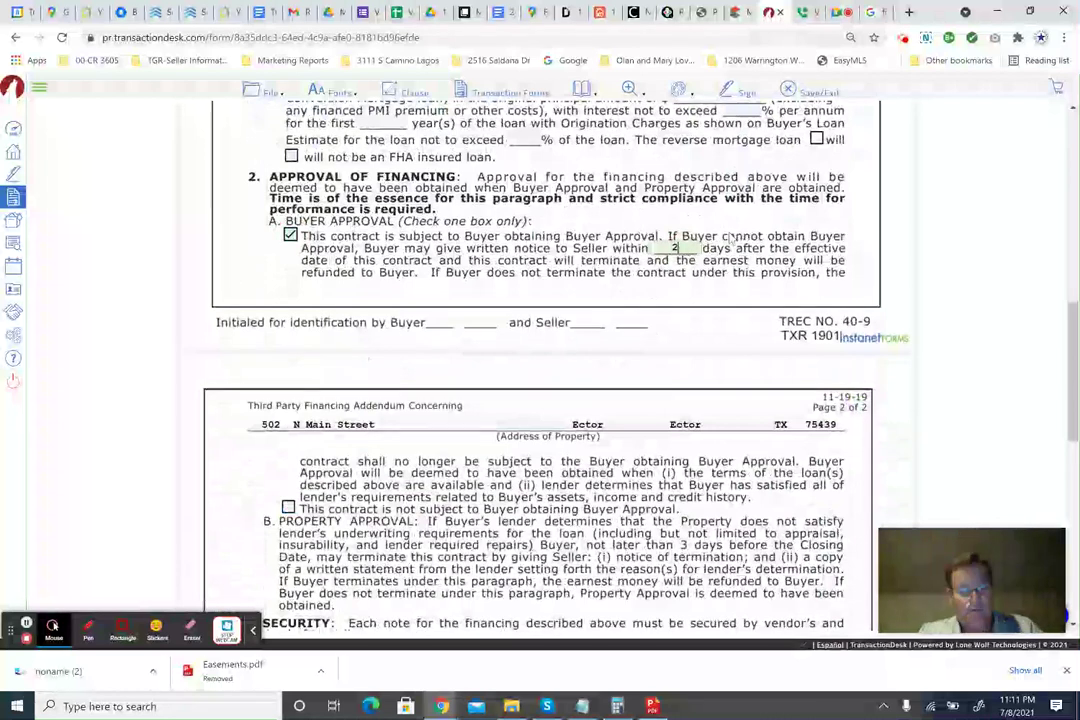
text(1)
scroll(432, 273, down, 1)
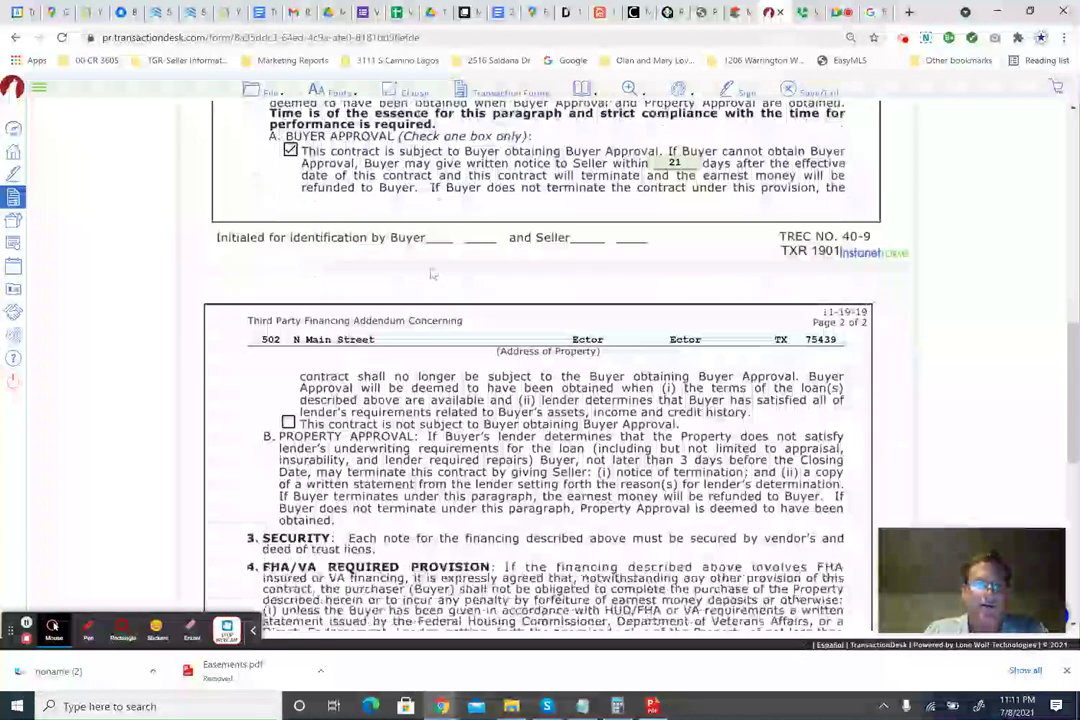
scroll(432, 273, down, 1)
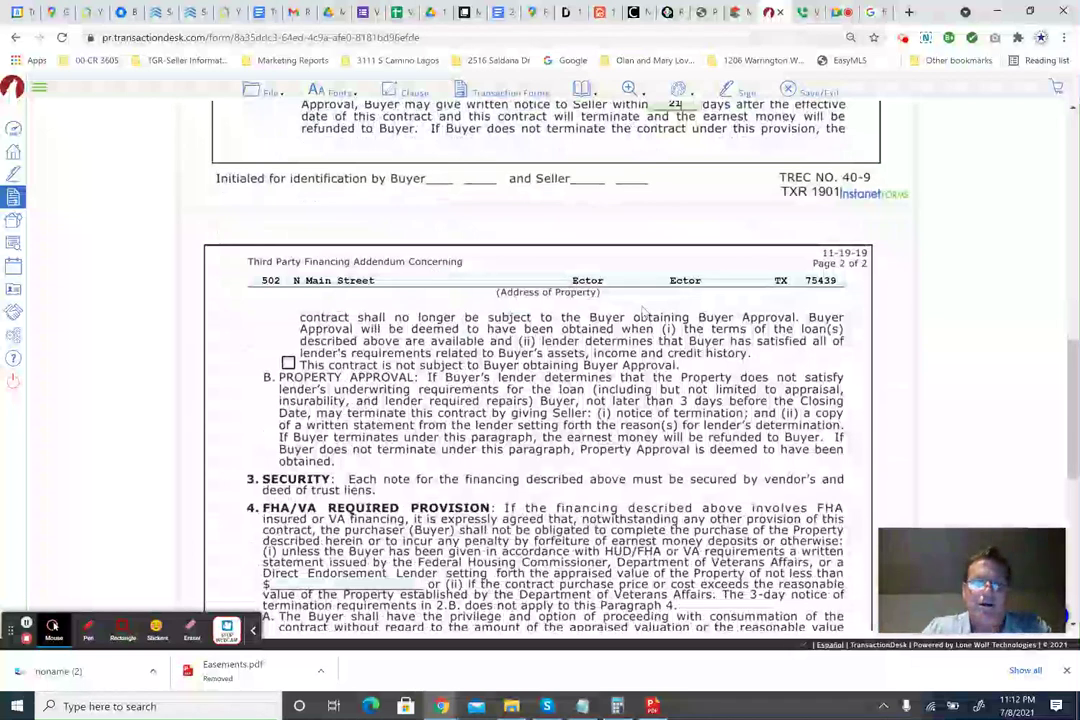
scroll(527, 410, down, 2)
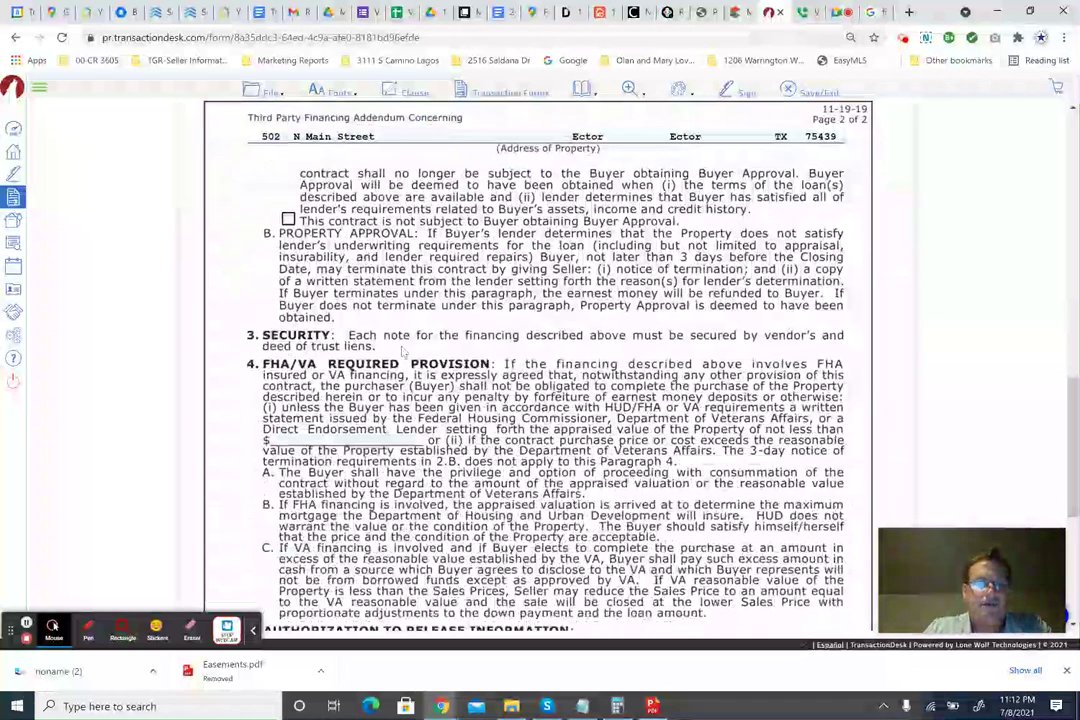
scroll(376, 381, down, 1)
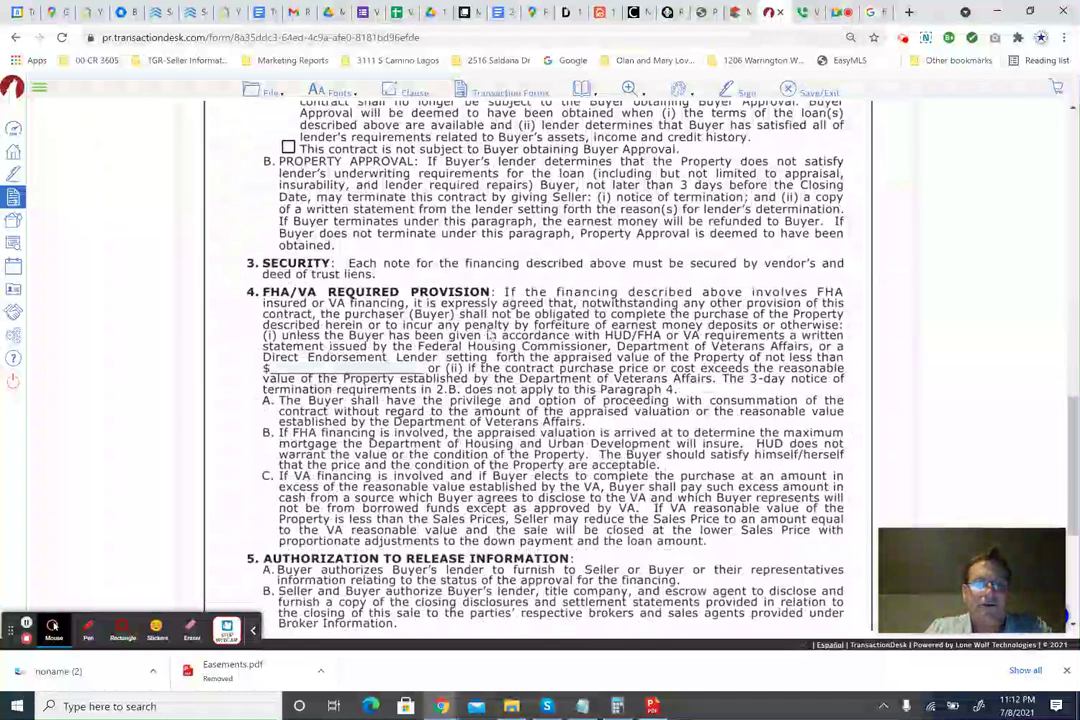
scroll(491, 334, down, 2)
scroll(418, 282, down, 1)
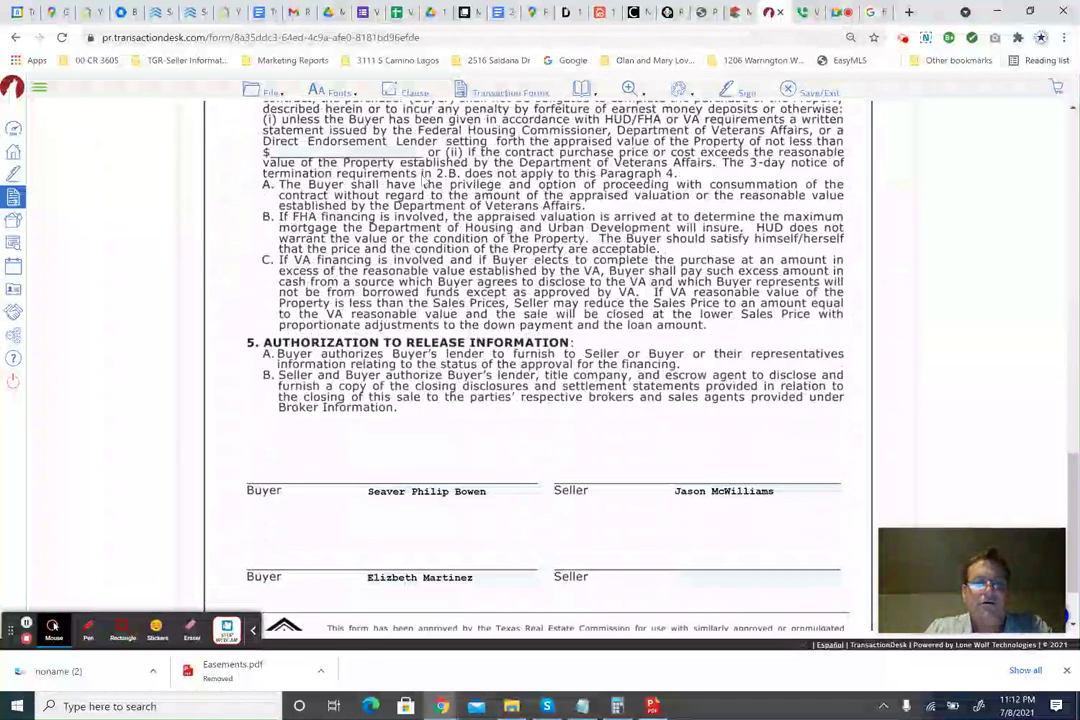
scroll(424, 183, up, 2)
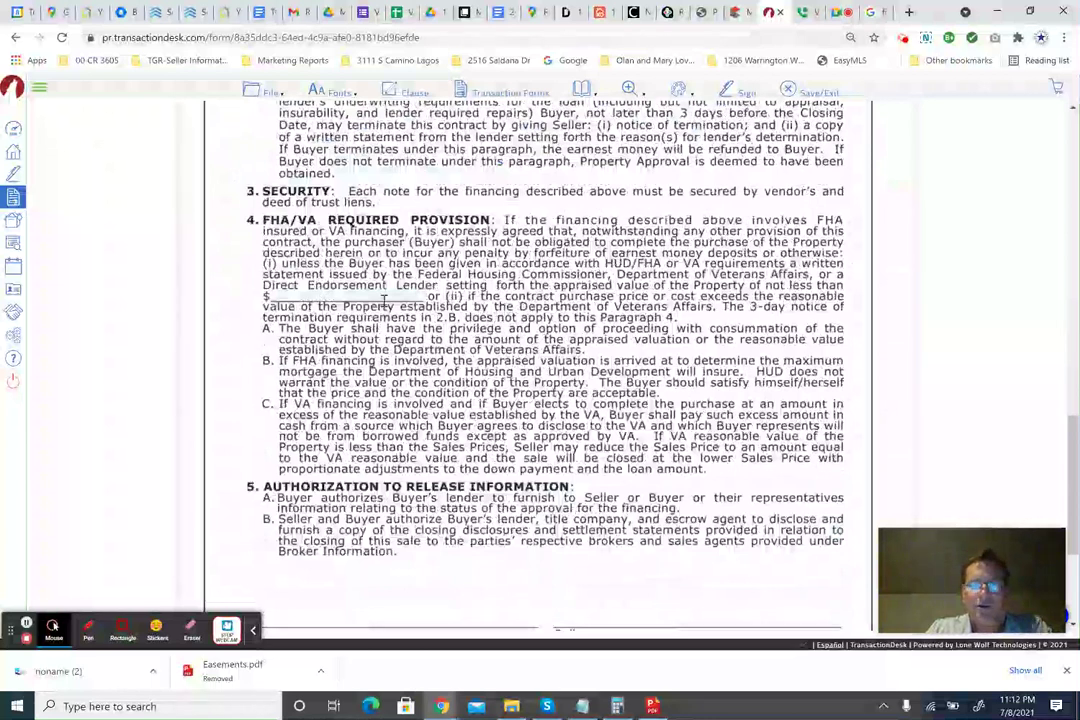
scroll(364, 302, up, 3)
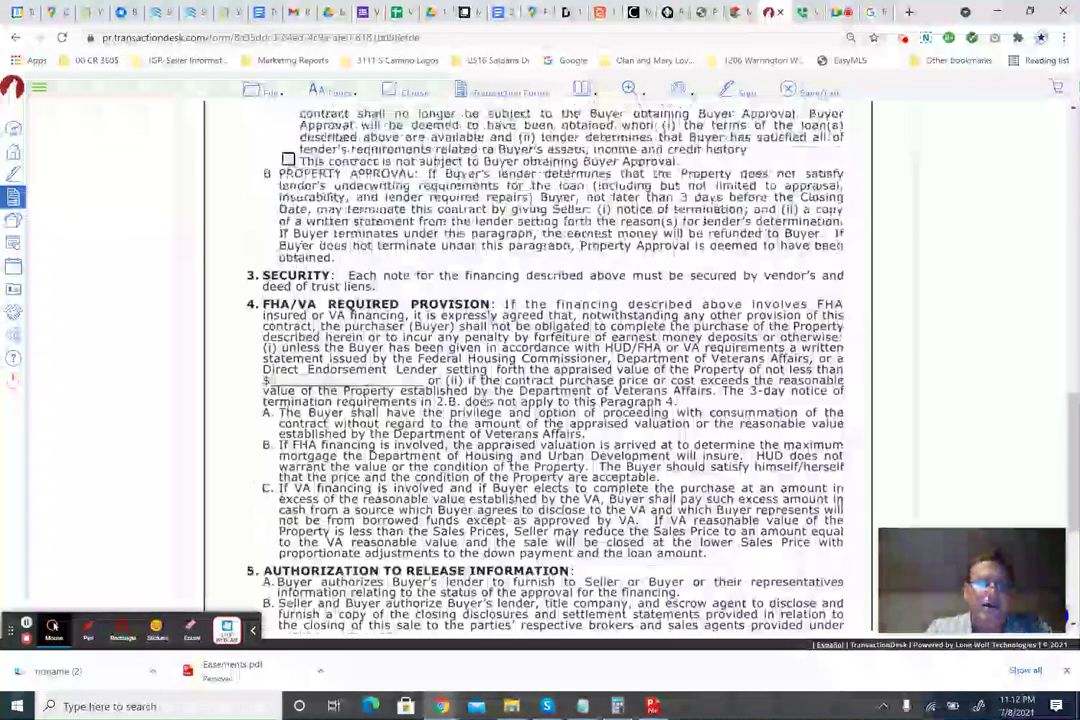
scroll(540, 360, up, 10)
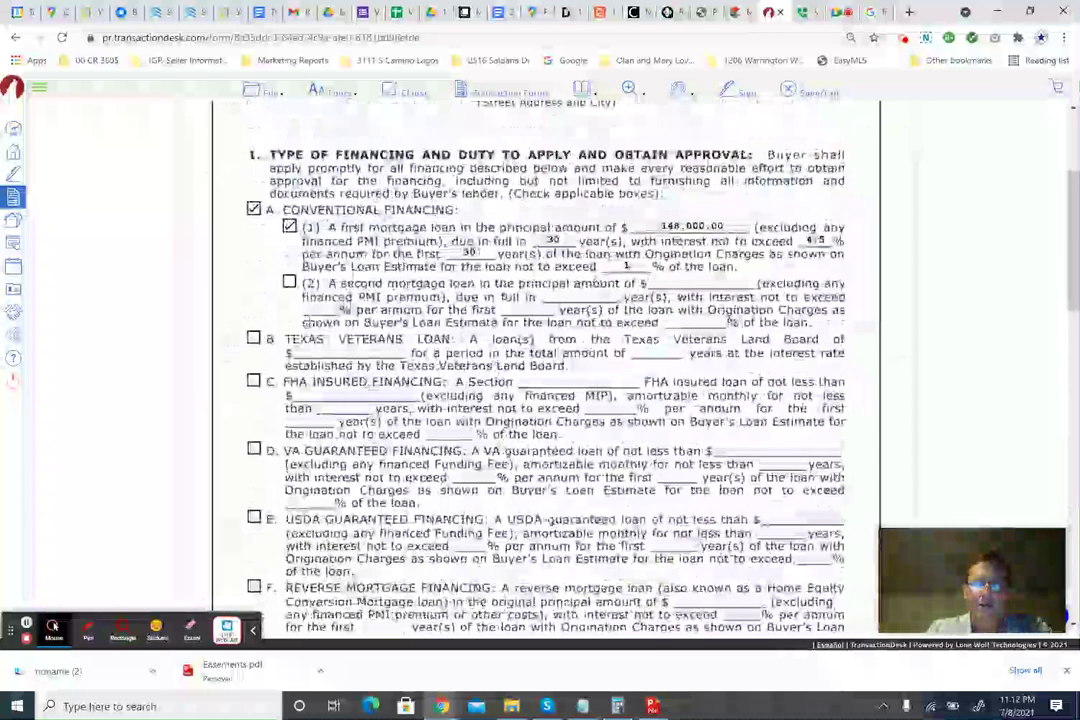
scroll(540, 370, down, 7)
scroll(540, 360, down, 15)
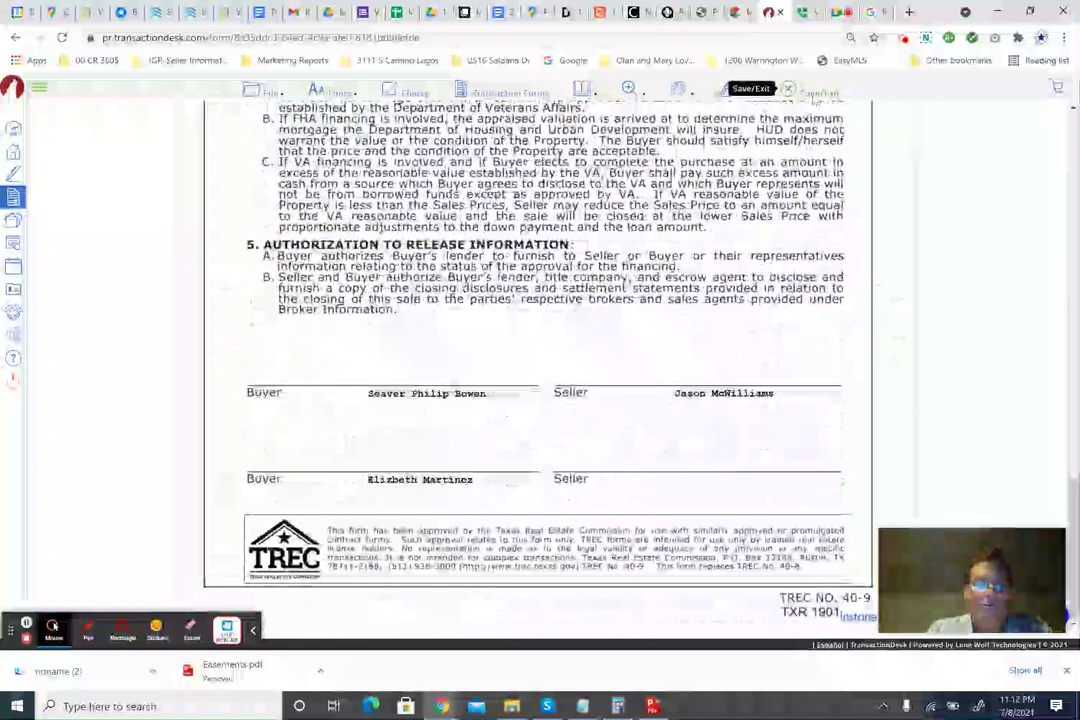
Save the financing addendum, then add and open the TREC No. 49-1 appraisal addendum found by searching 'appraisal'.
click(815, 95)
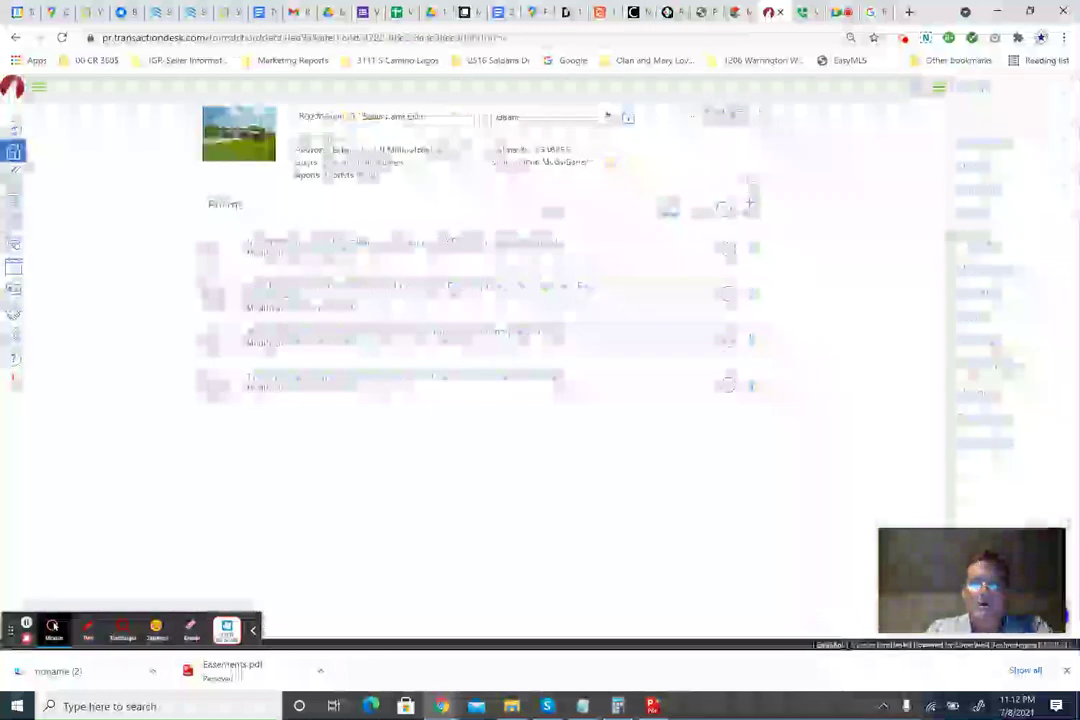
click(719, 203)
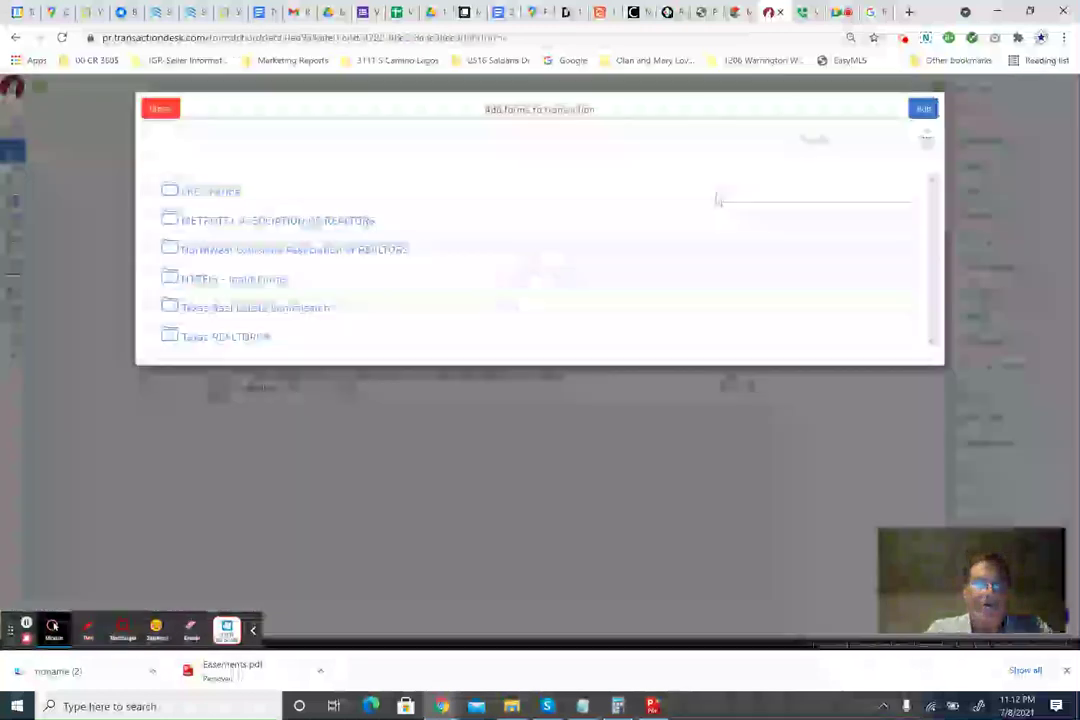
click(814, 138)
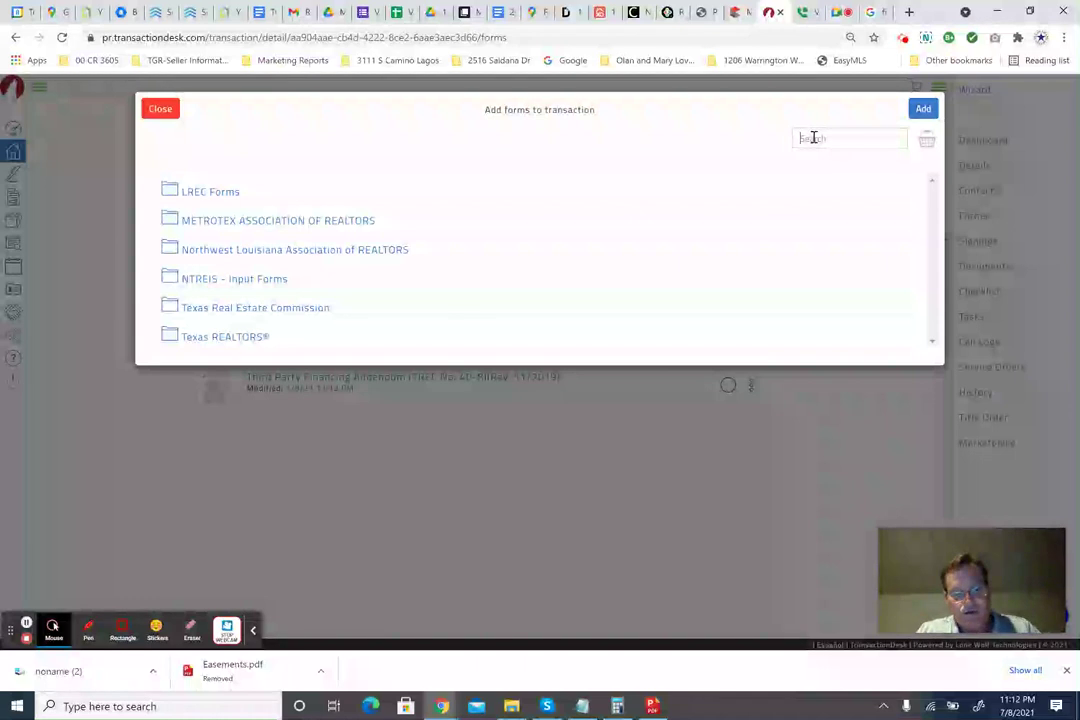
text(water)
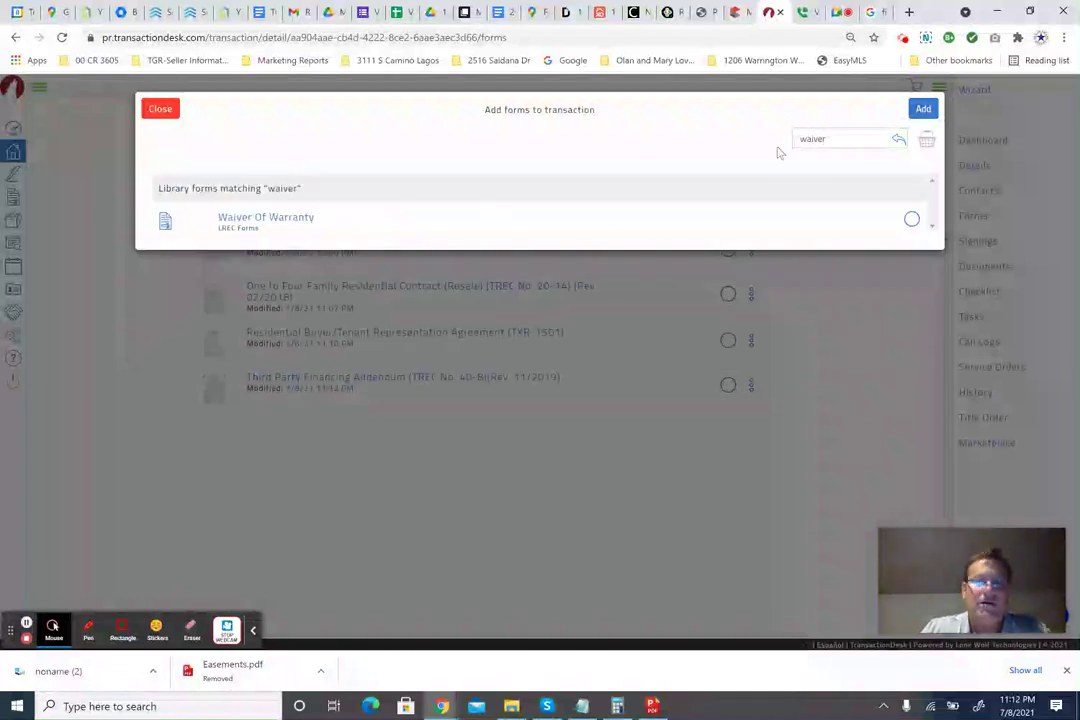
drag(857, 137, 776, 138)
text(a)
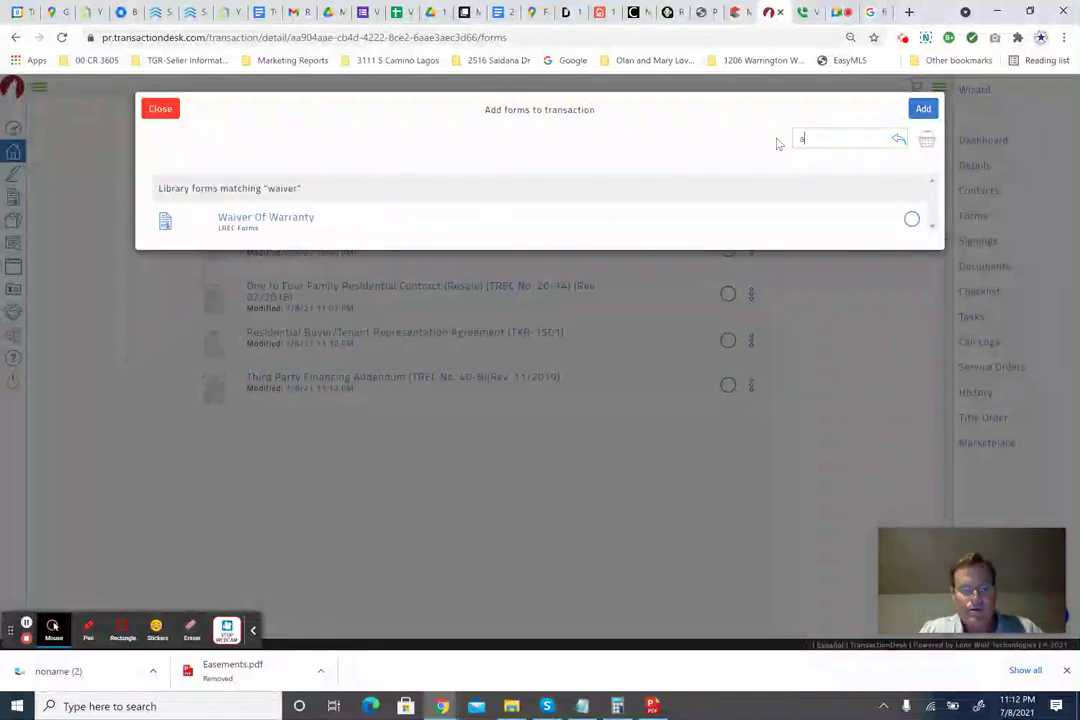
text(ppaisal)
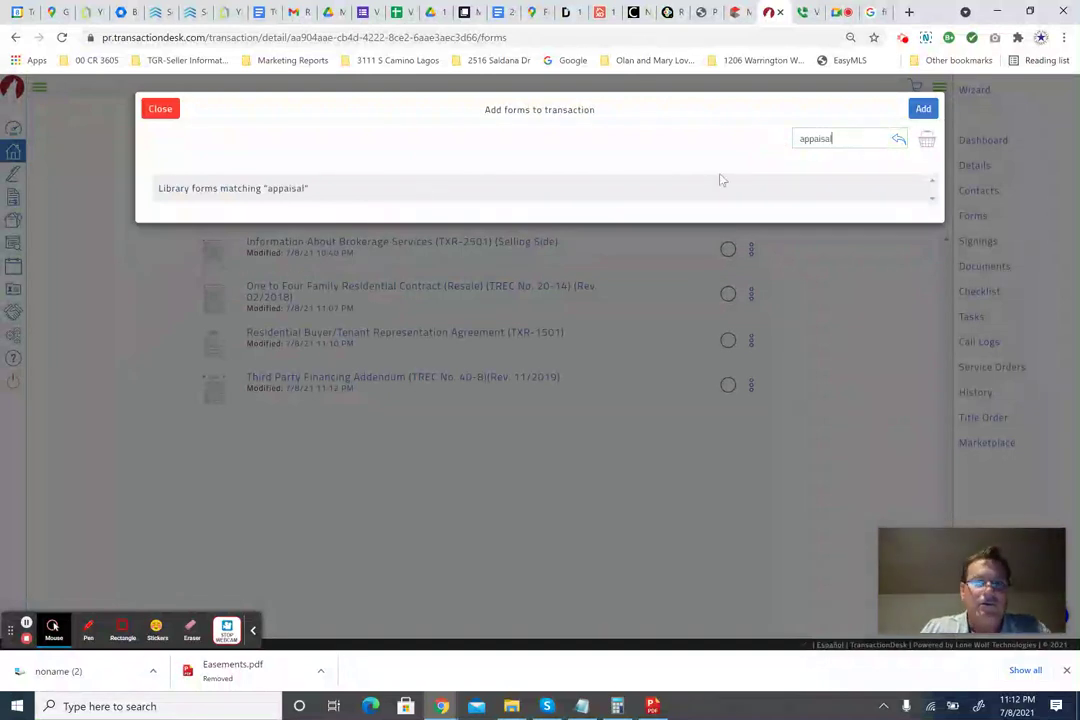
click(815, 139)
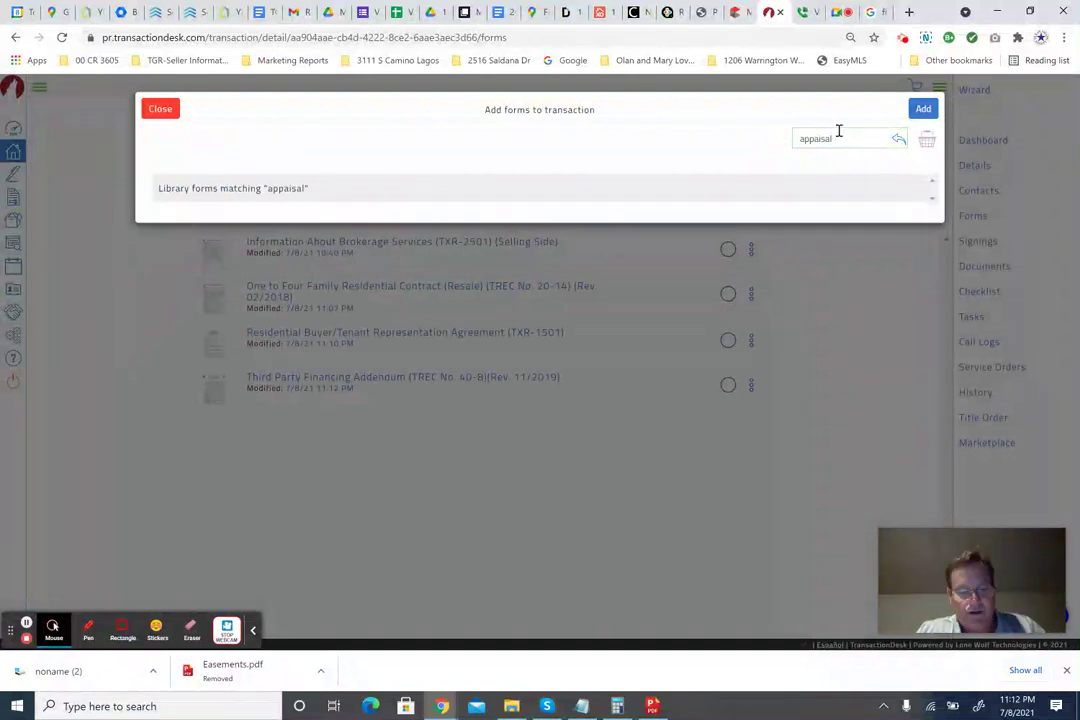
text(r)
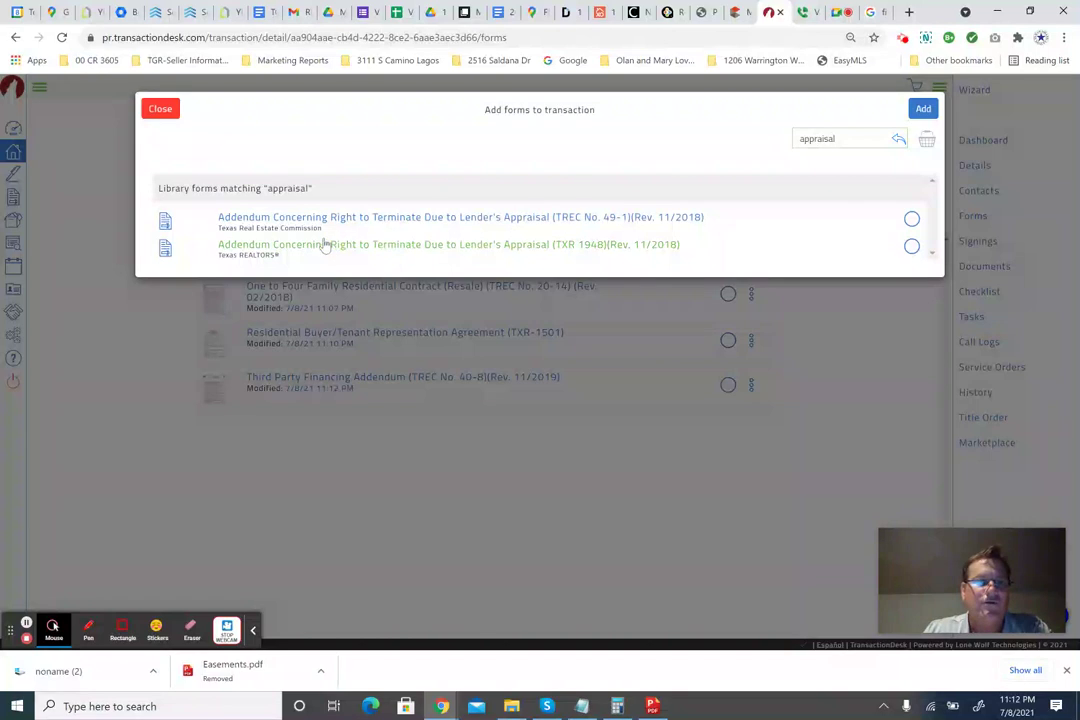
click(911, 218)
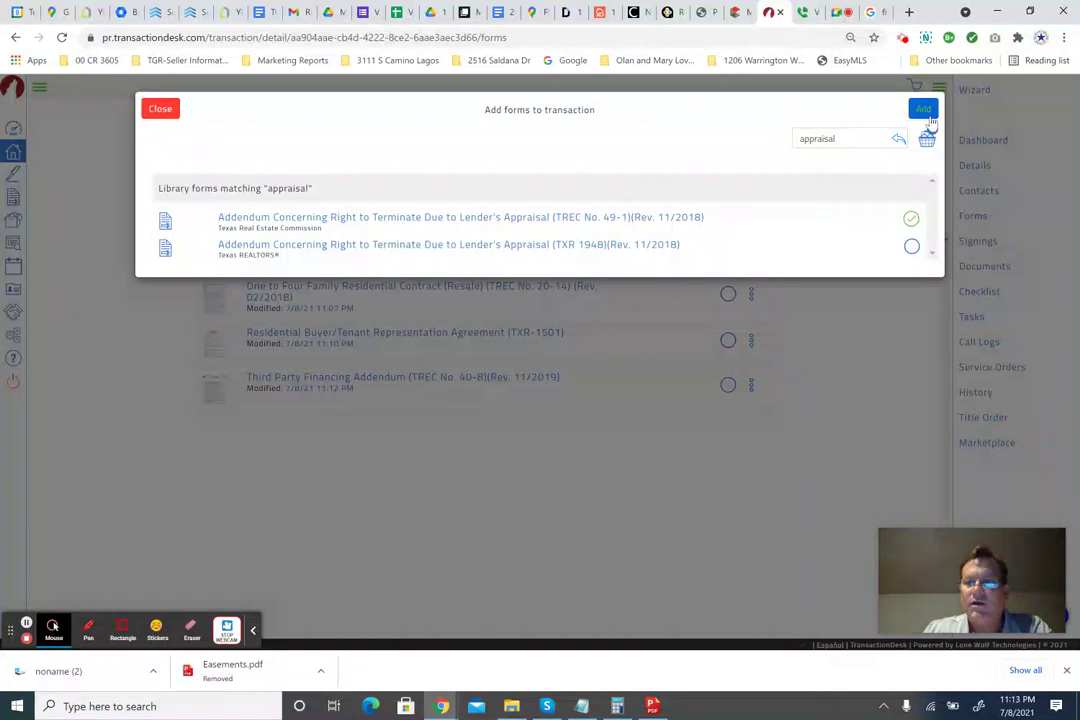
click(927, 112)
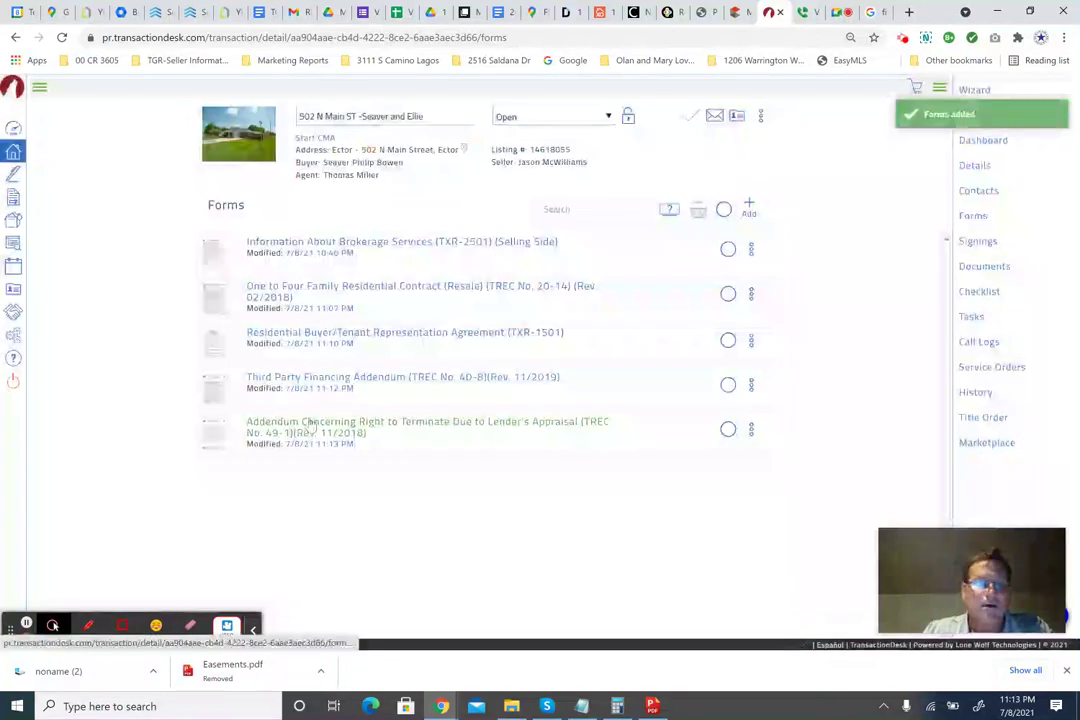
click(321, 426)
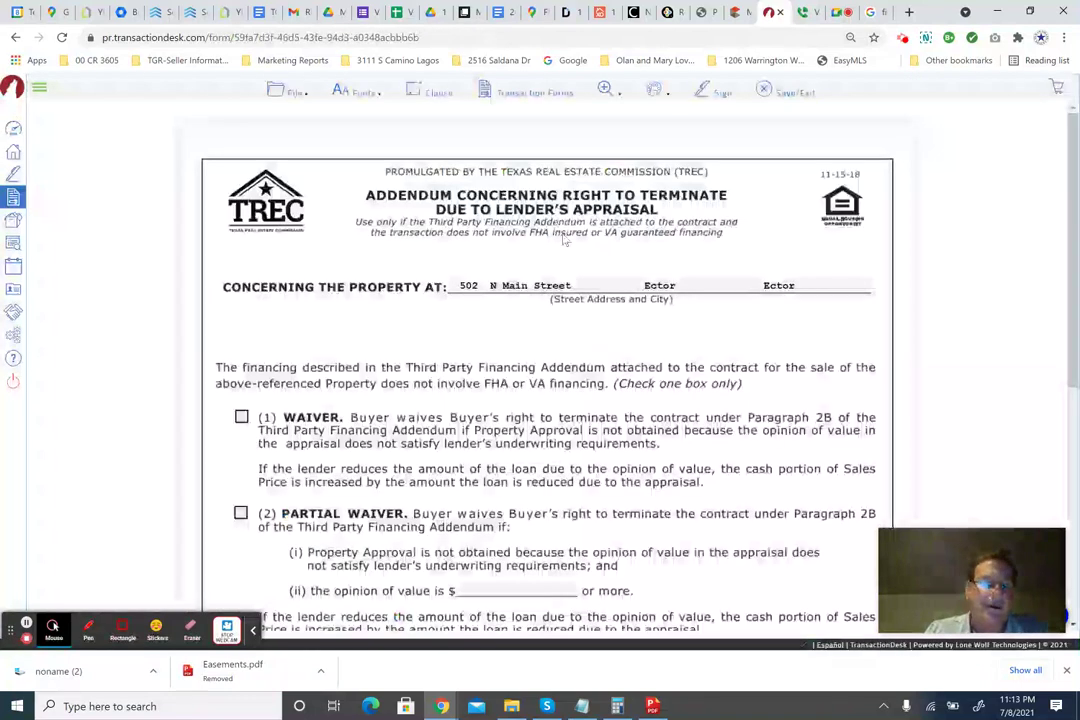
Choose option (3) Additional Right to Terminate with a $185,000.00 appraised value threshold.
scroll(541, 315, down, 2)
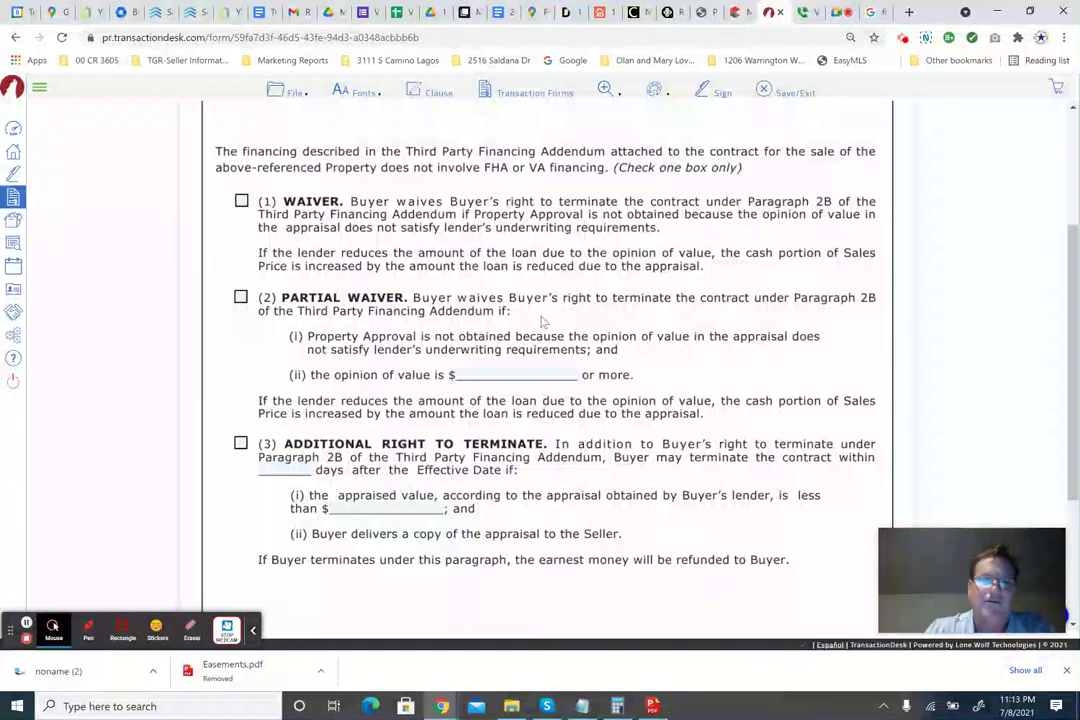
scroll(543, 320, up, 3)
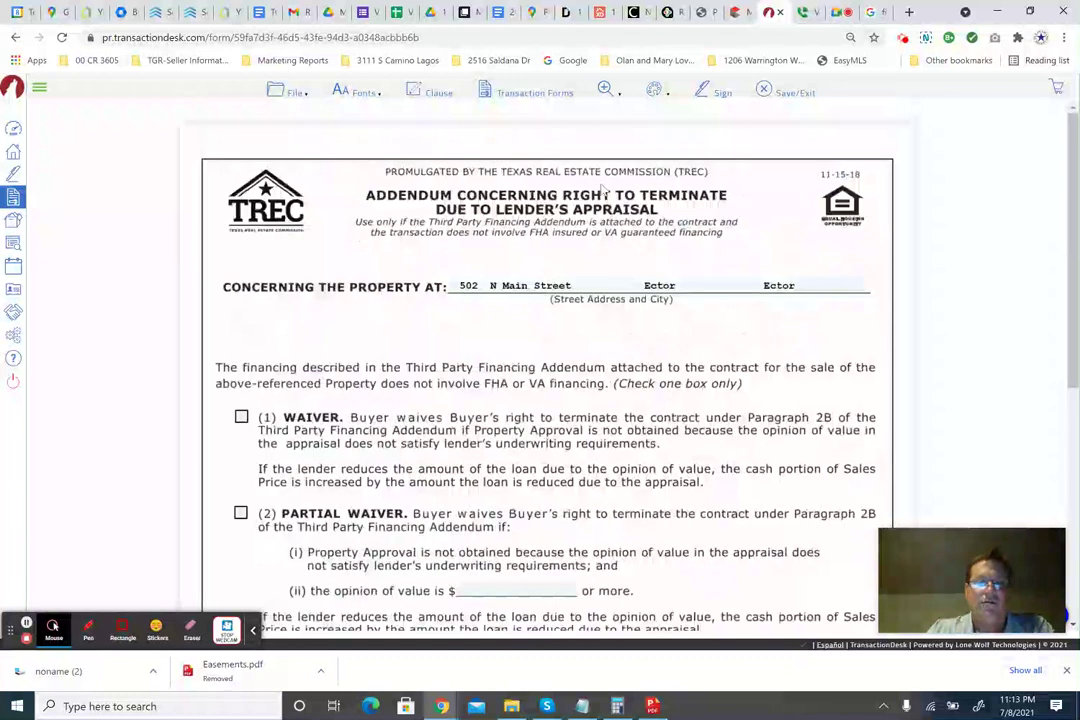
scroll(515, 218, down, 2)
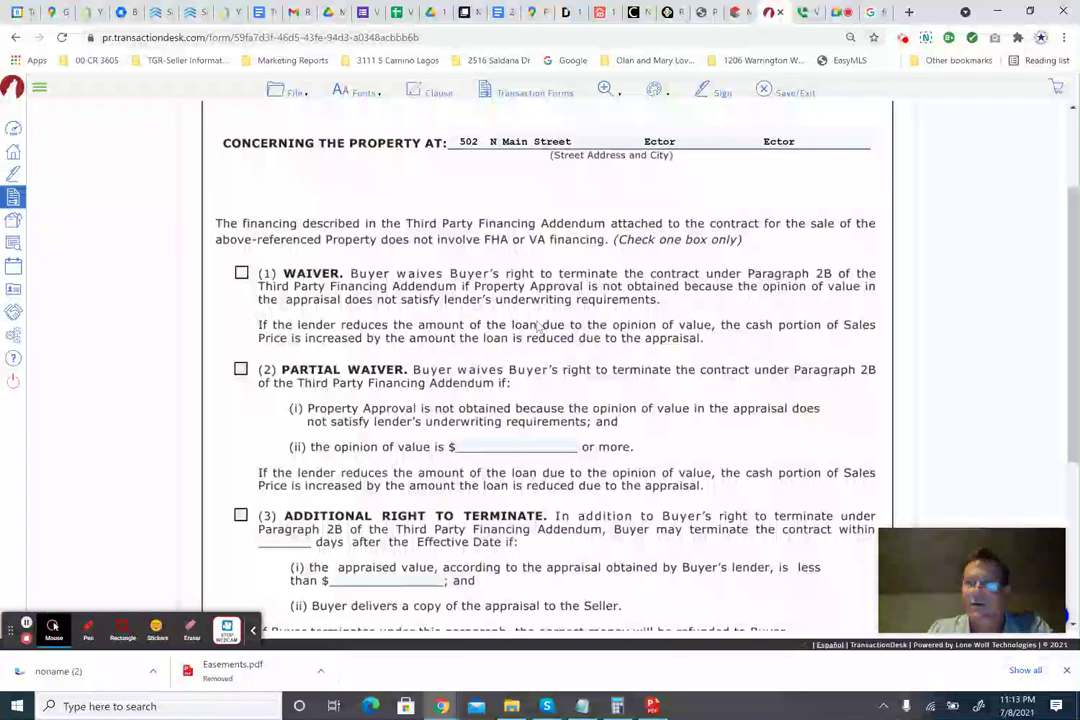
scroll(537, 327, down, 2)
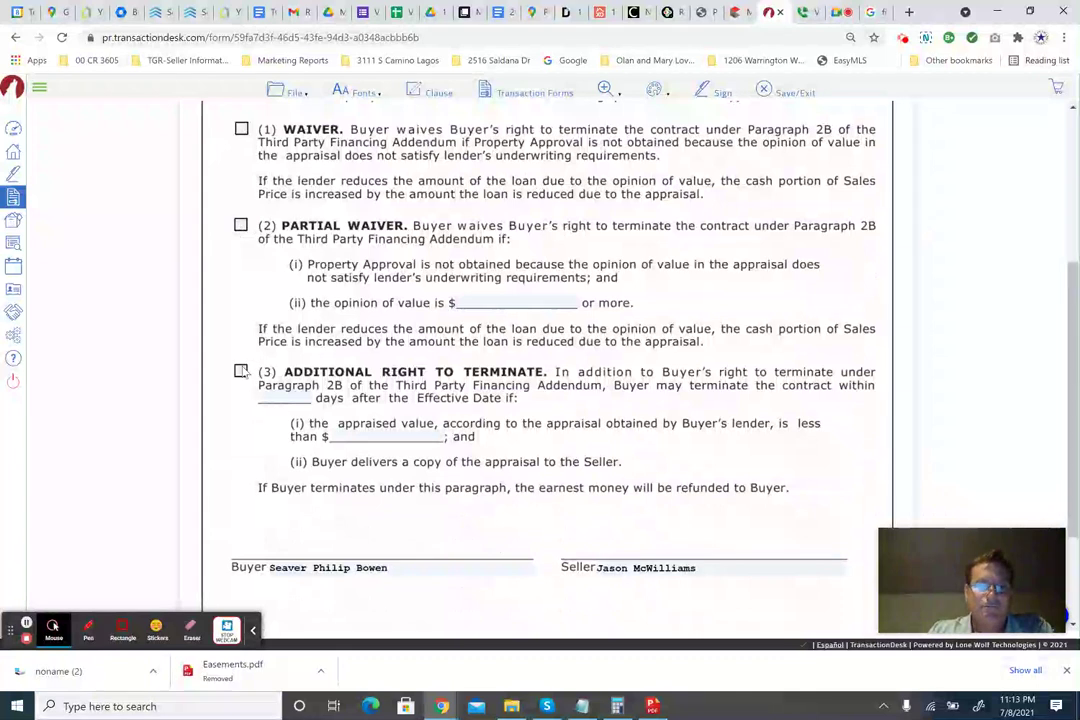
click(240, 371)
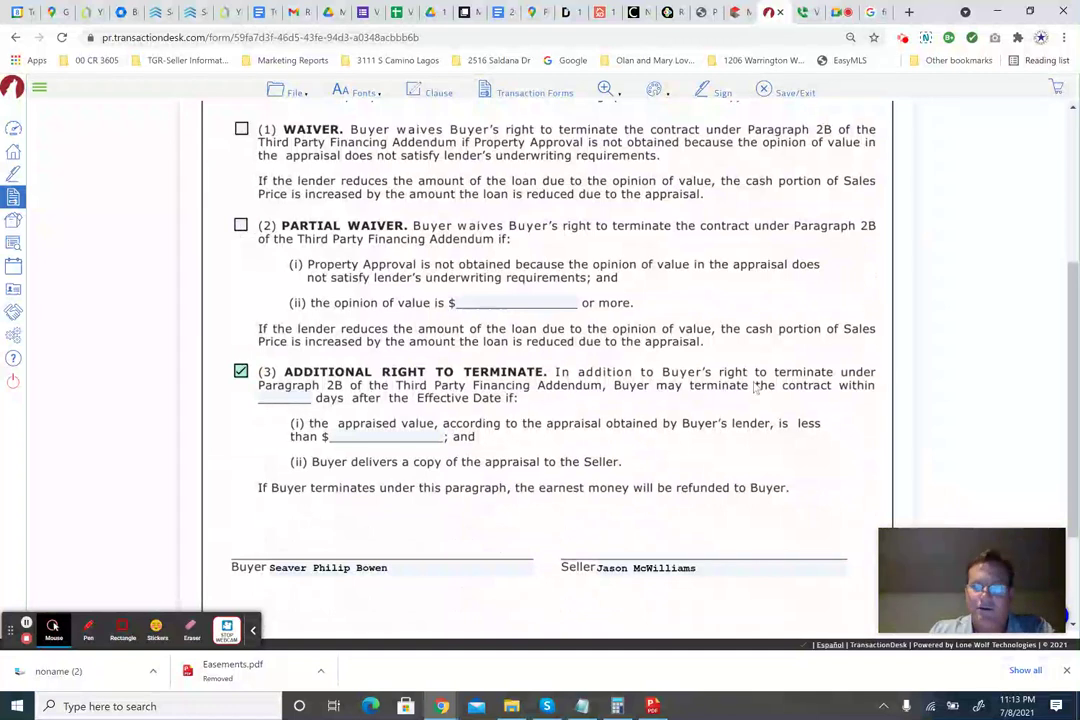
click(284, 397)
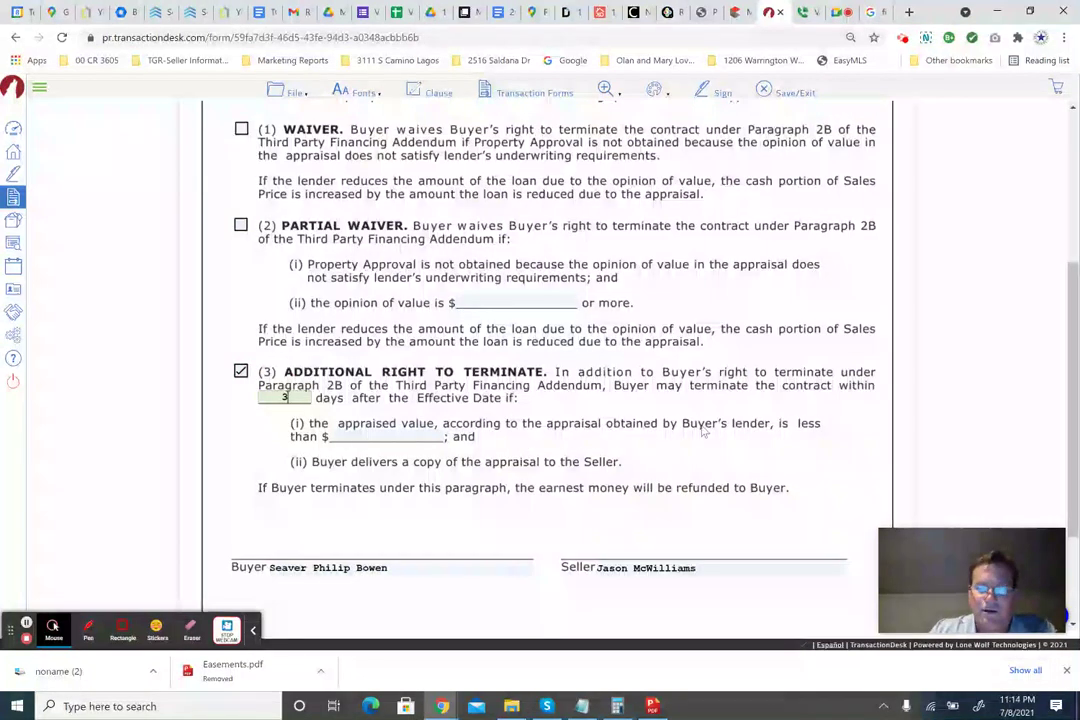
click(429, 437)
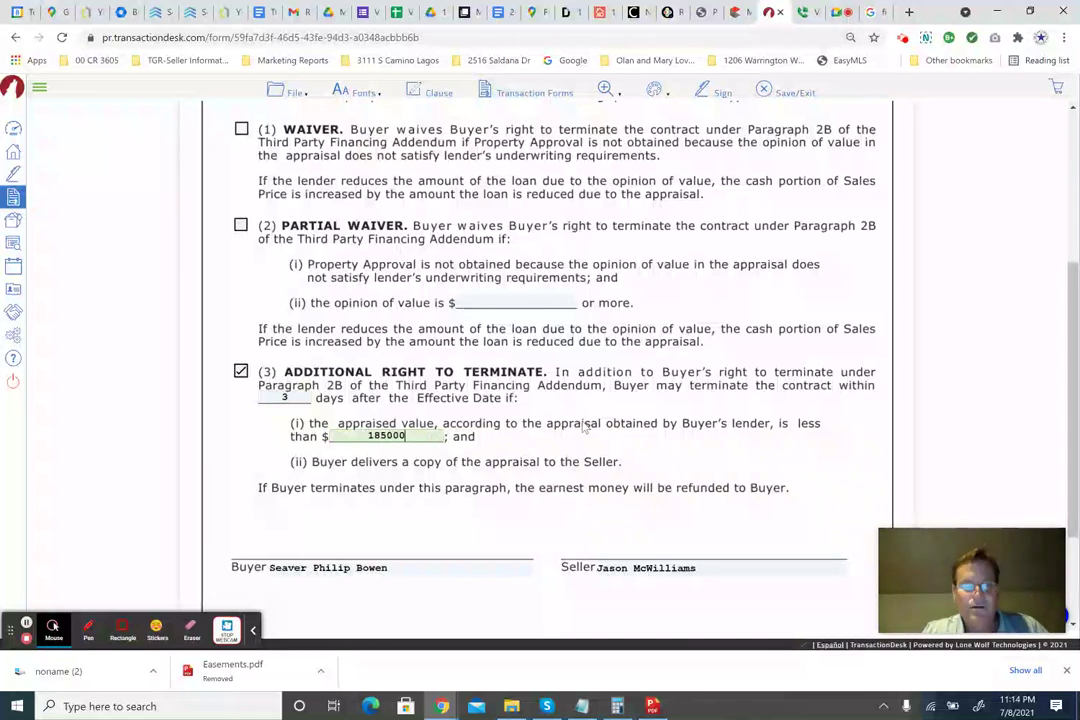
key(Tab)
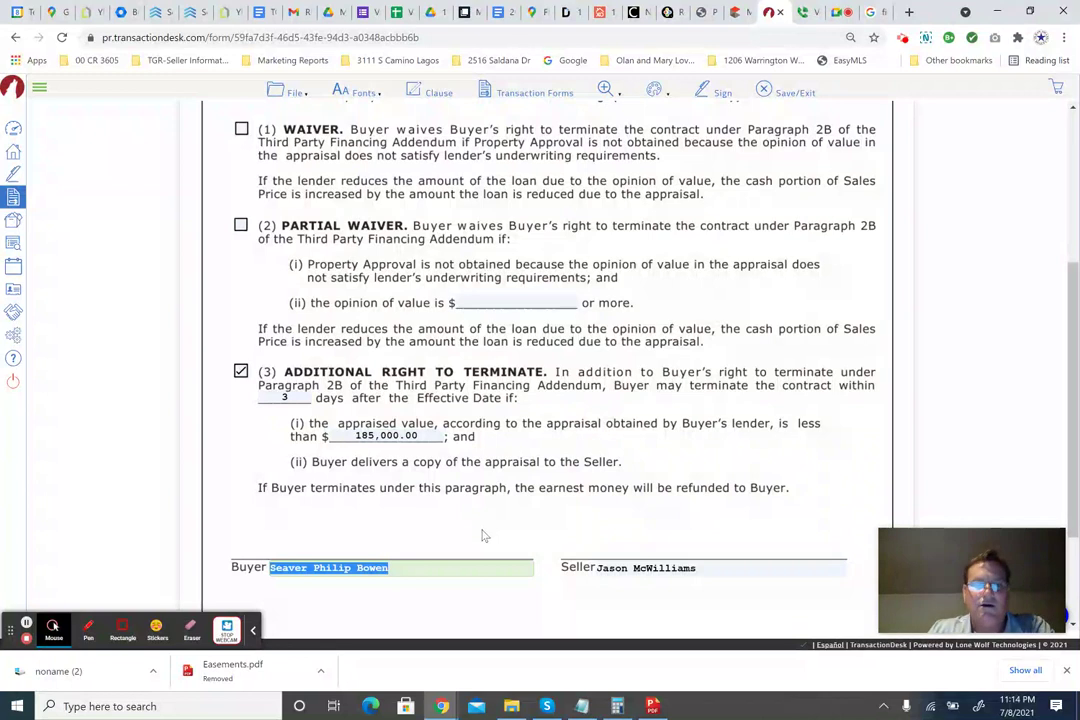
Save and exit the appraisal addendum back to the Forms list.
scroll(482, 536, down, 3)
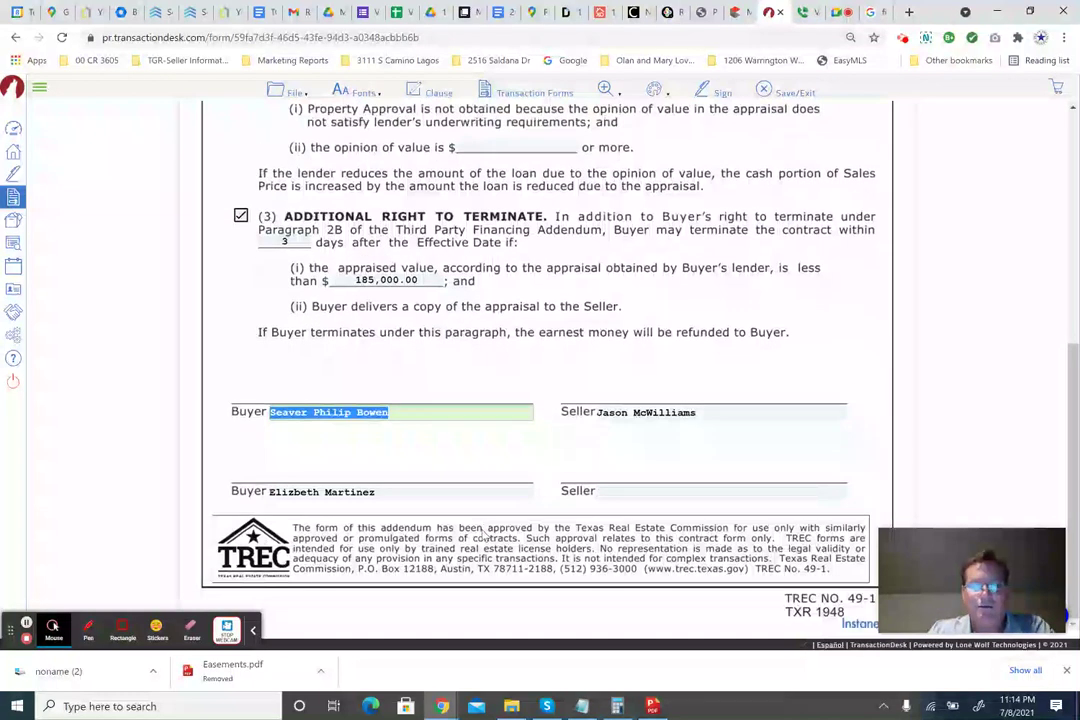
scroll(483, 535, up, 10)
click(793, 93)
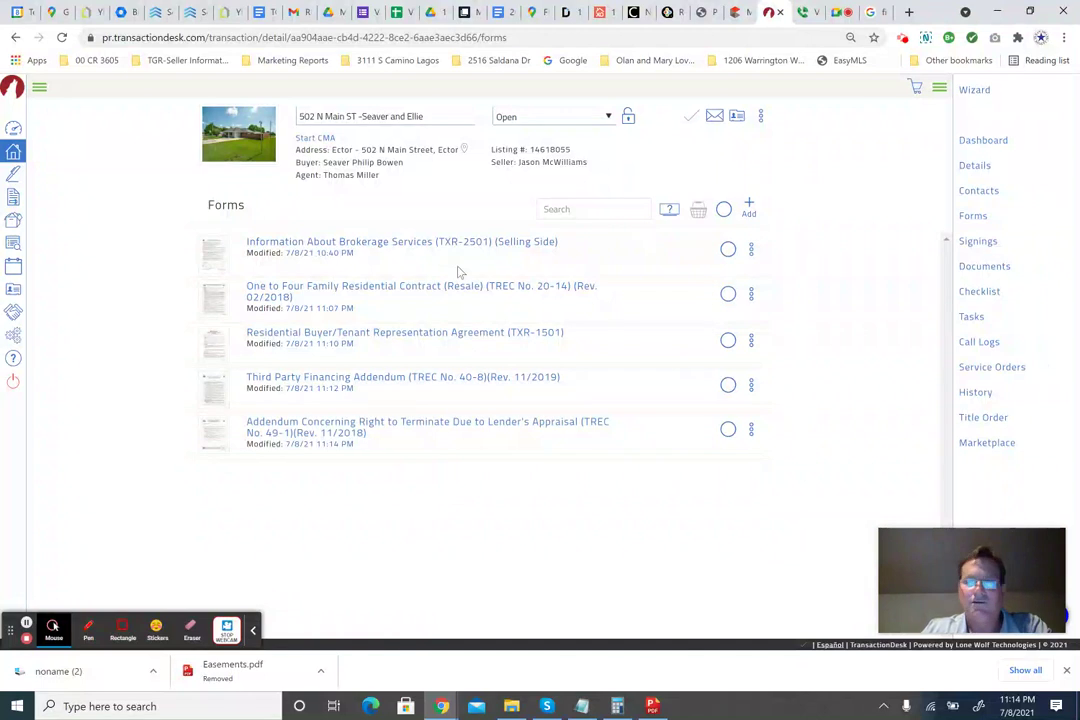
Select all five forms, open the basket, and send them to Authentisign for signing.
click(724, 210)
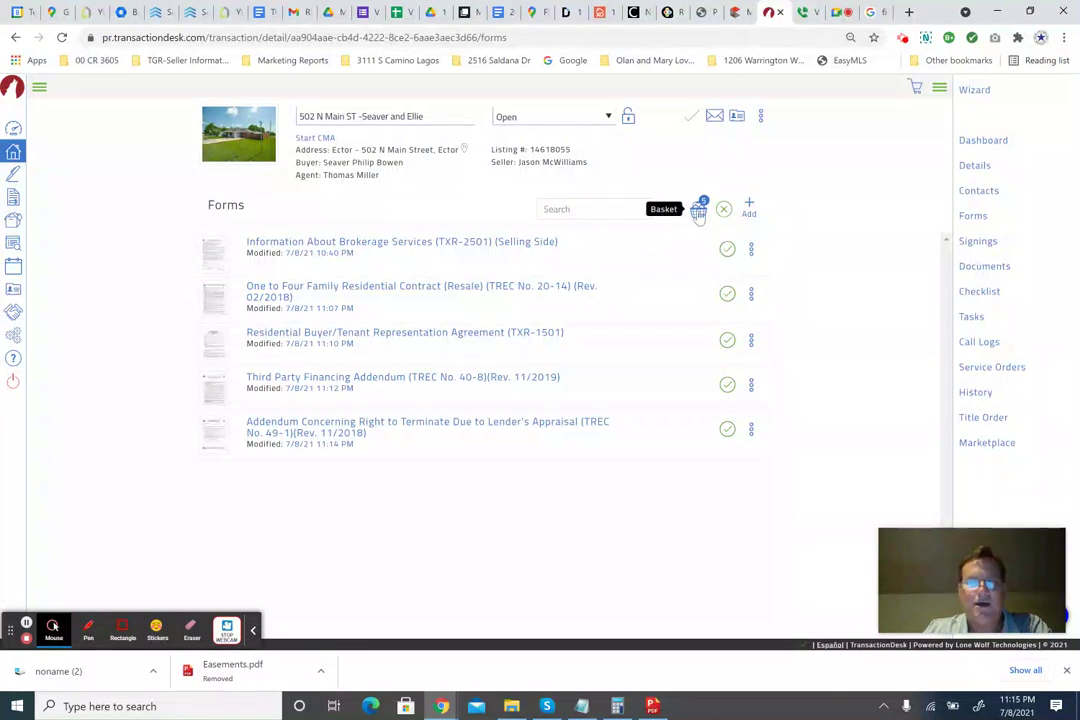
click(698, 212)
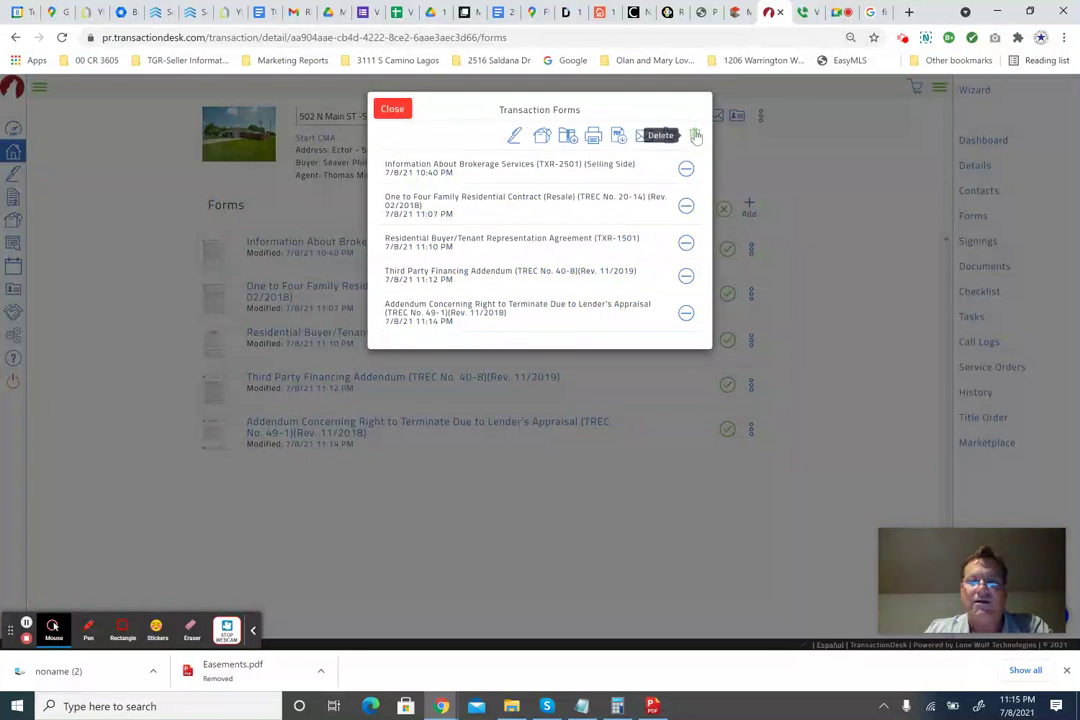
click(514, 140)
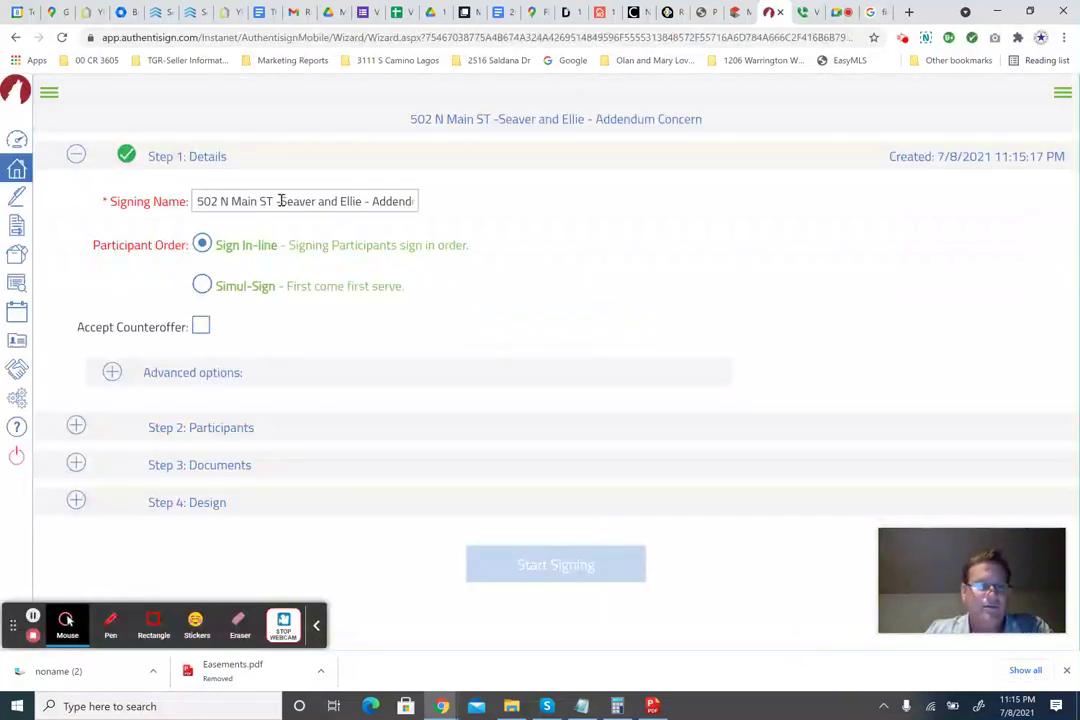
click(277, 201)
key(BackSpace)
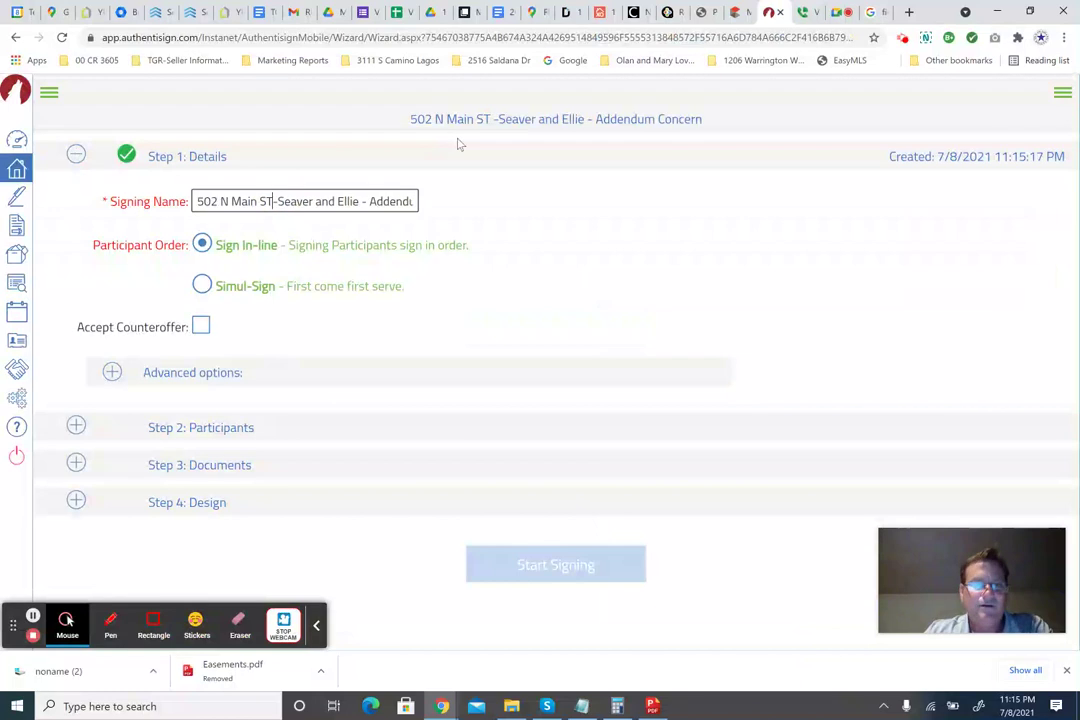
drag(358, 201, 528, 198)
key(BackSpace)
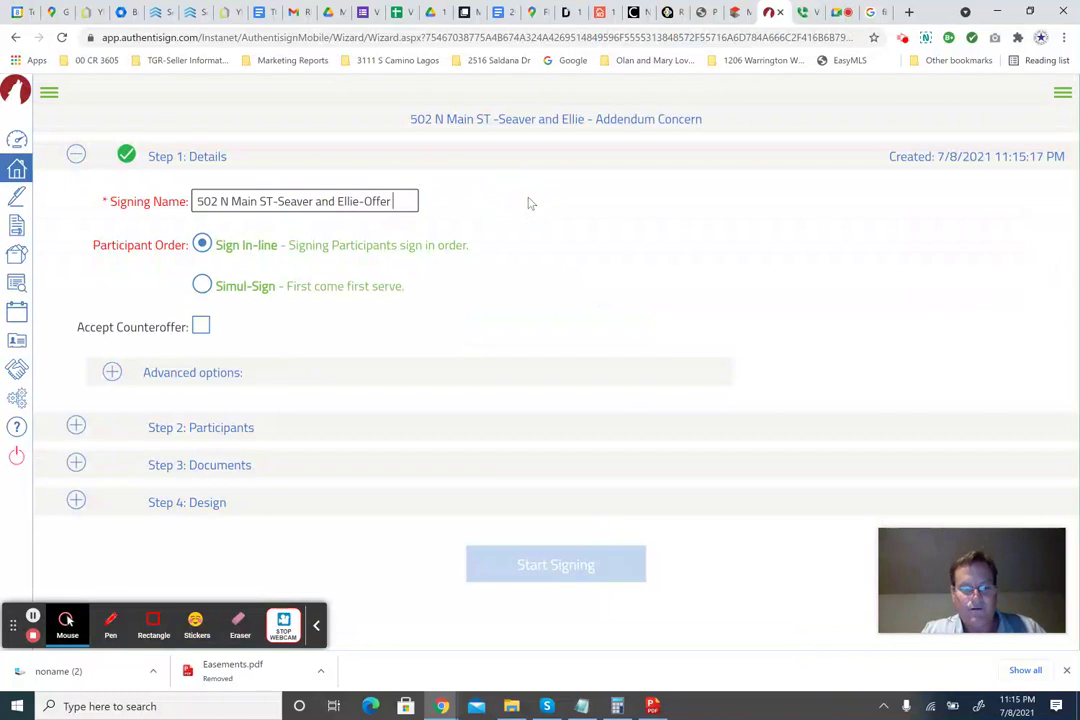
text(-Offer 185000)
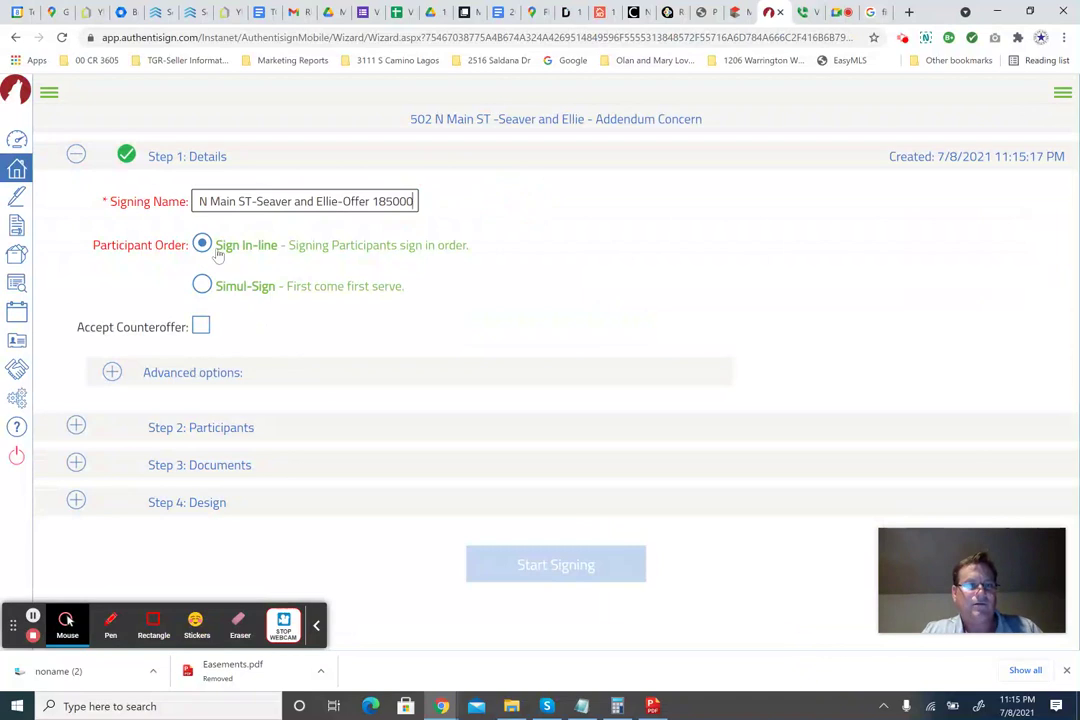
key(BackSpace)
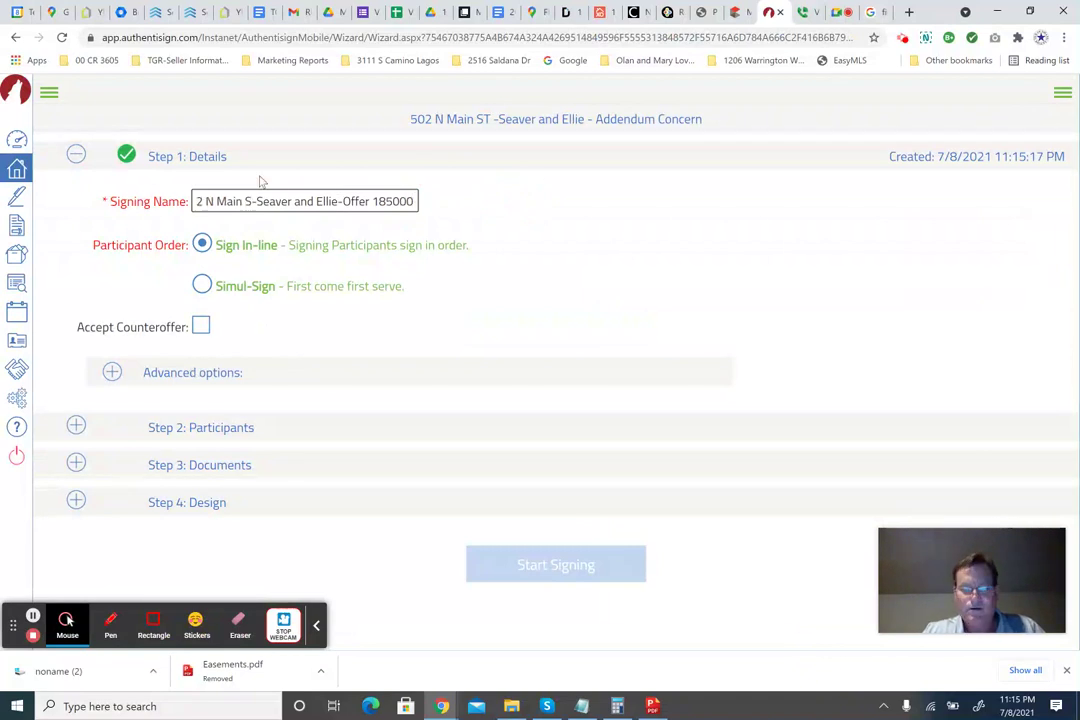
text(t)
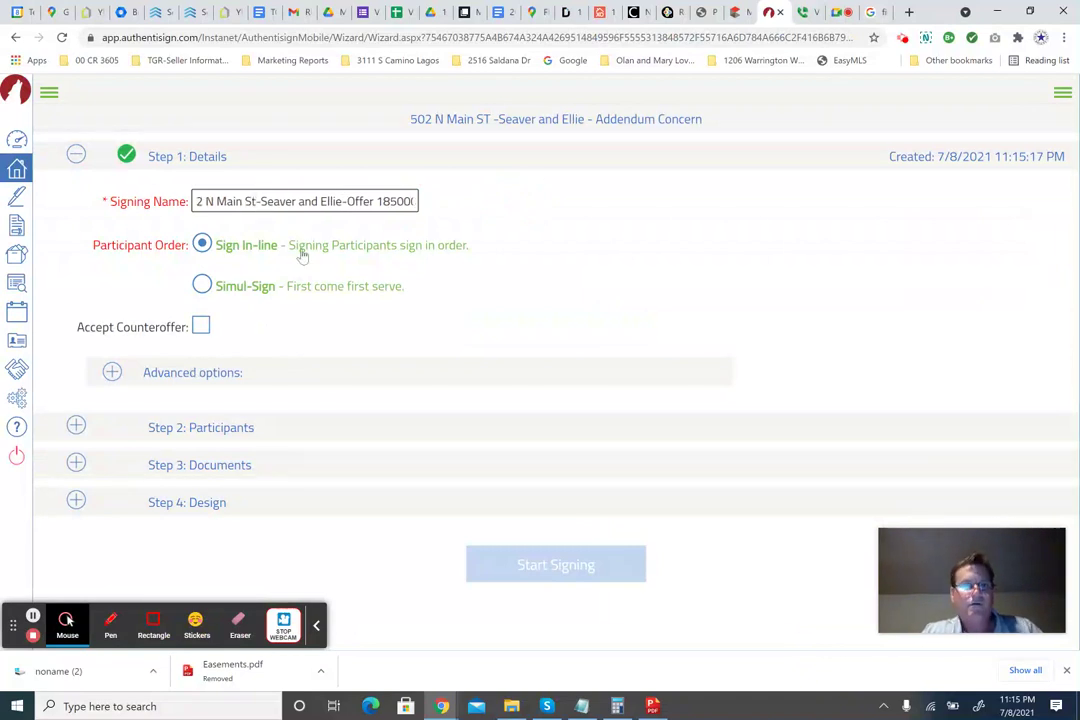
drag(234, 201, 166, 207)
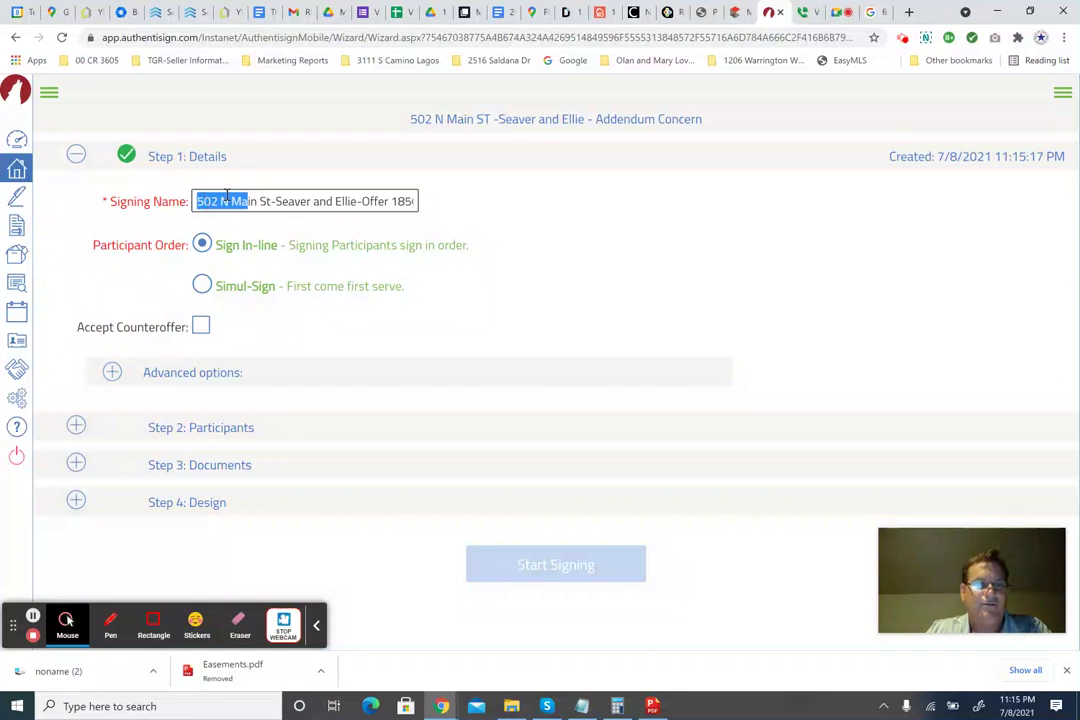
click(228, 201)
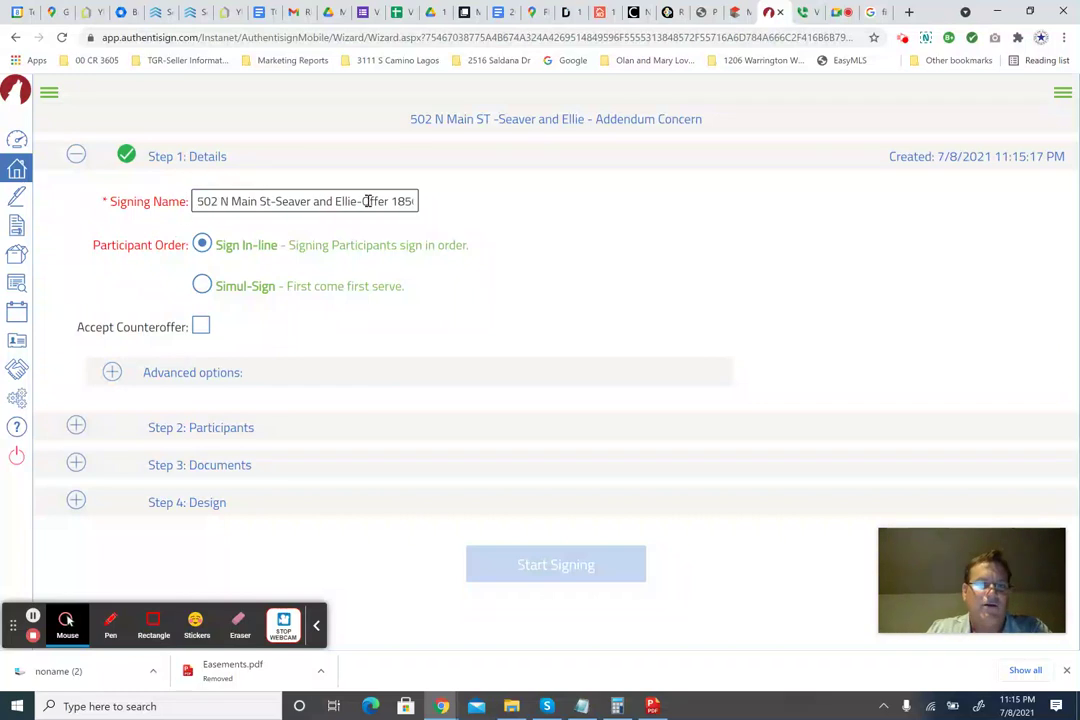
drag(367, 201, 456, 202)
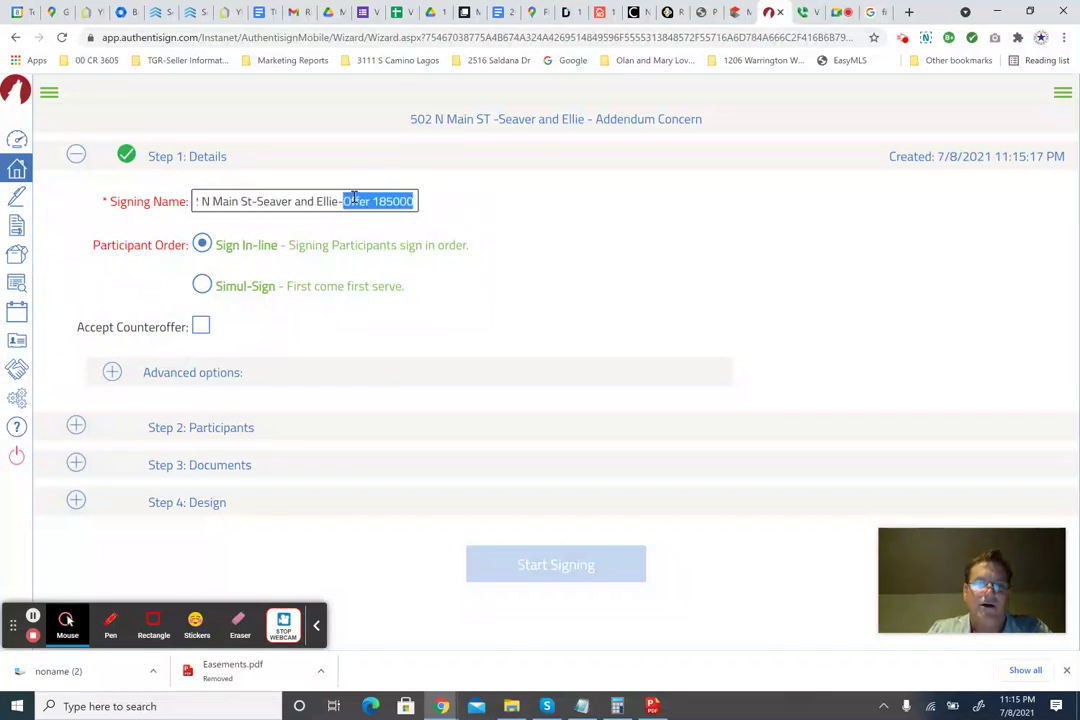
click(201, 202)
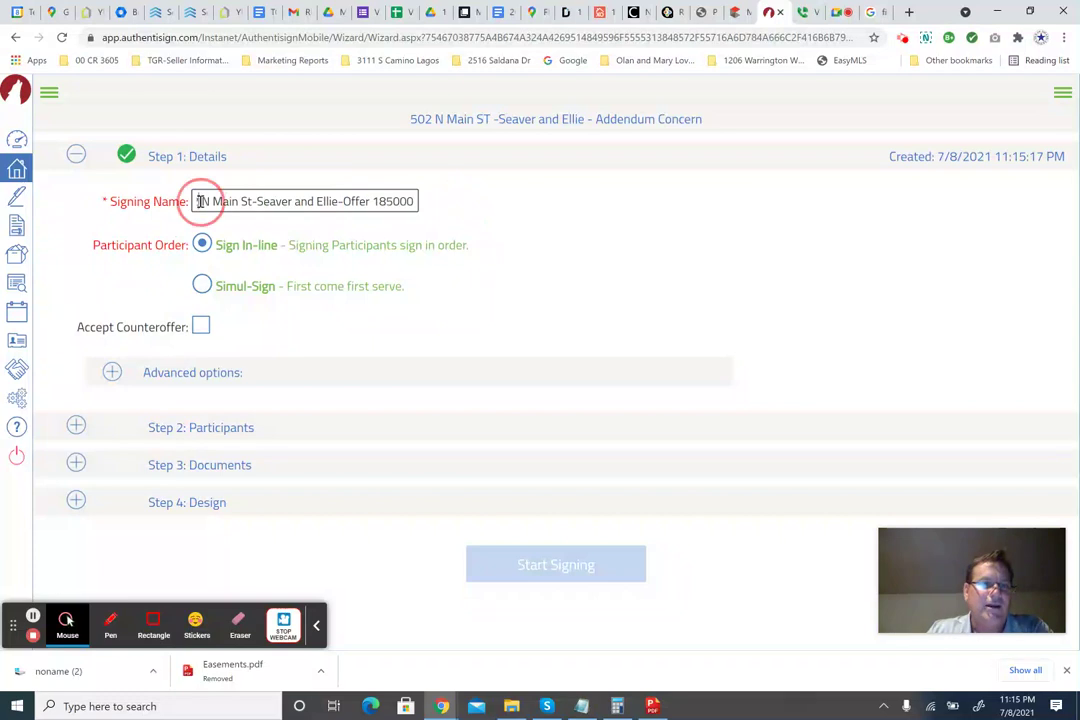
drag(210, 200, 179, 199)
click(254, 203)
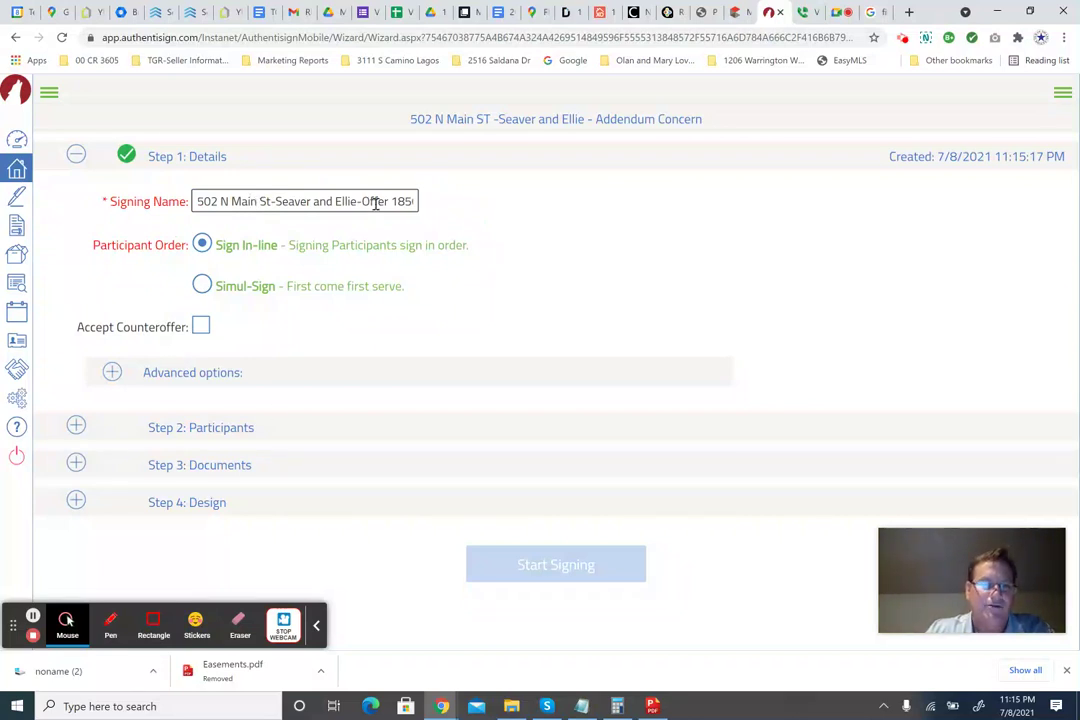
drag(375, 203, 446, 198)
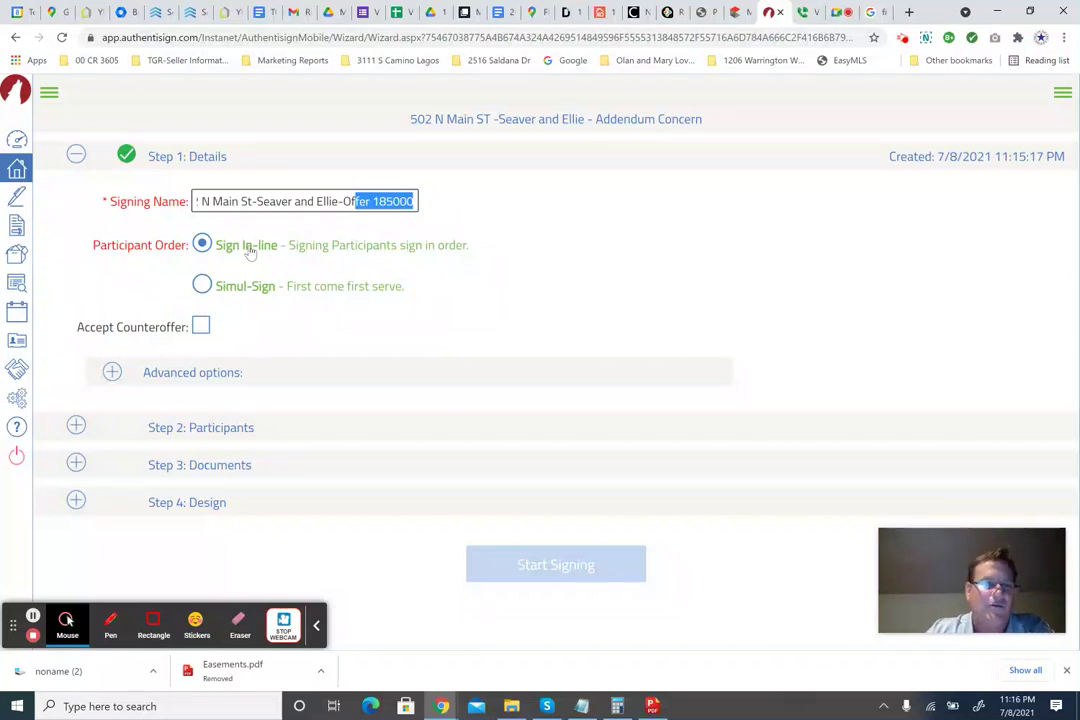
Open Step 2 Participants, review the transaction contacts list, and close it.
click(217, 430)
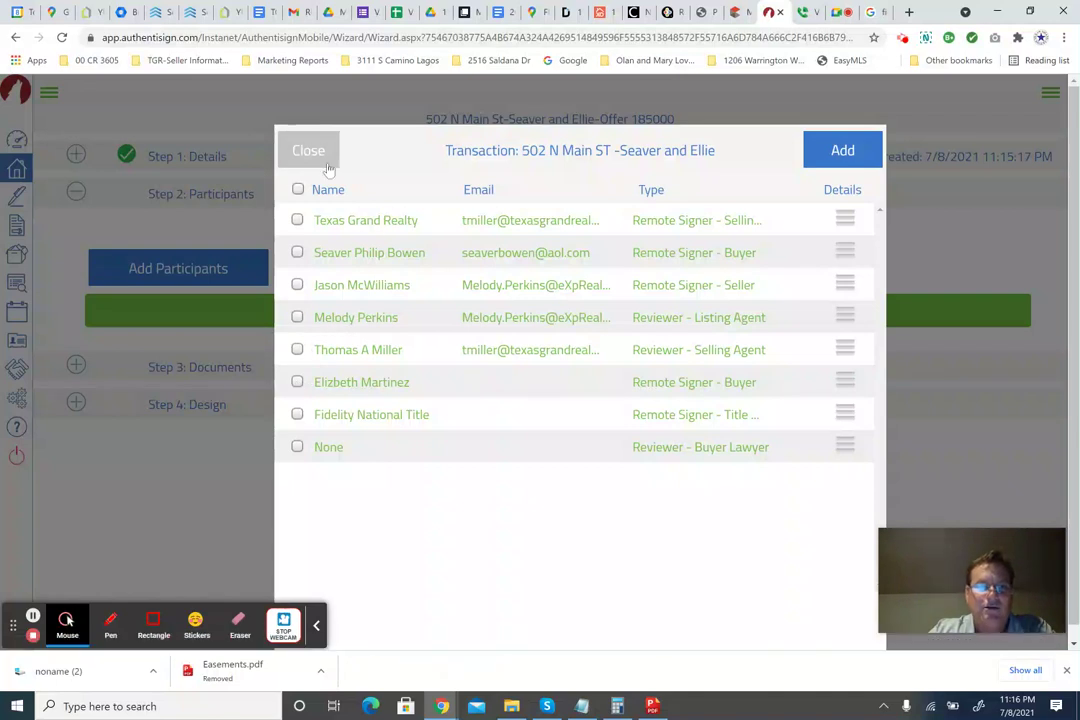
drag(463, 252, 580, 253)
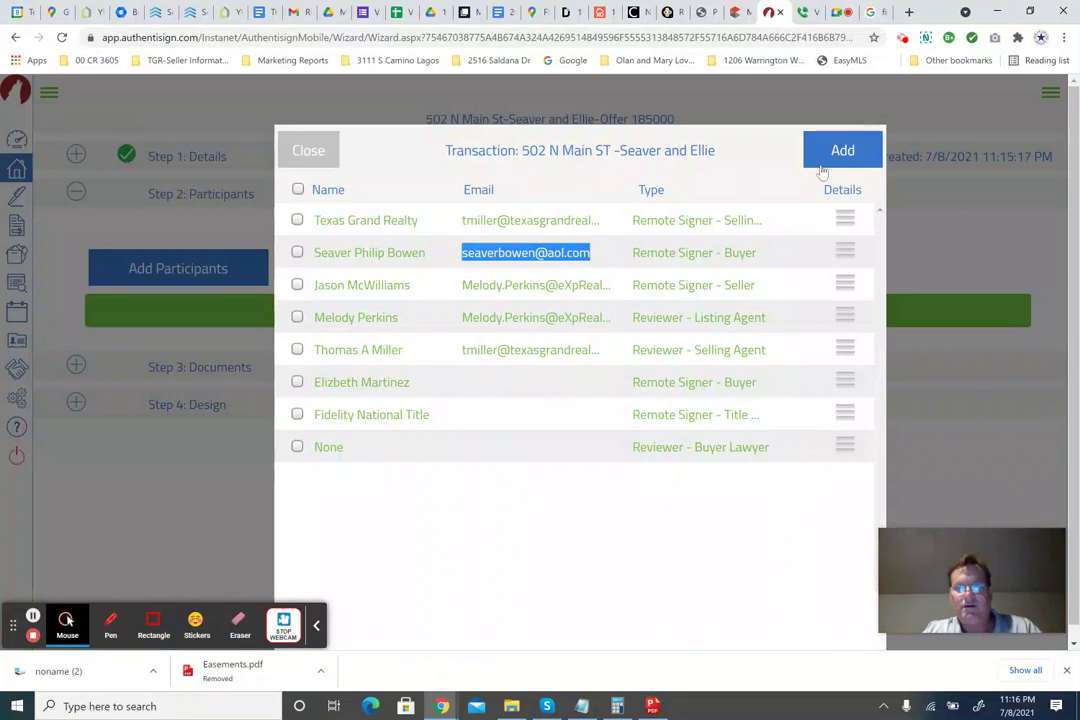
click(306, 152)
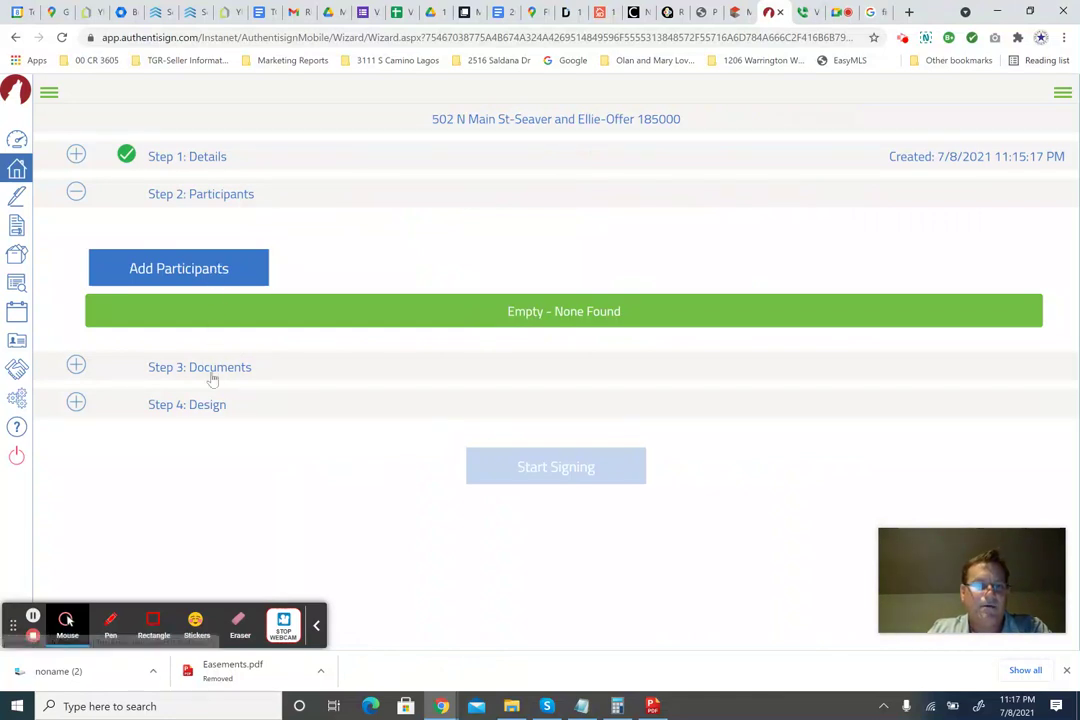
Add both buyers as remote signers and the listing agent as CC Only from the transaction contacts.
click(212, 278)
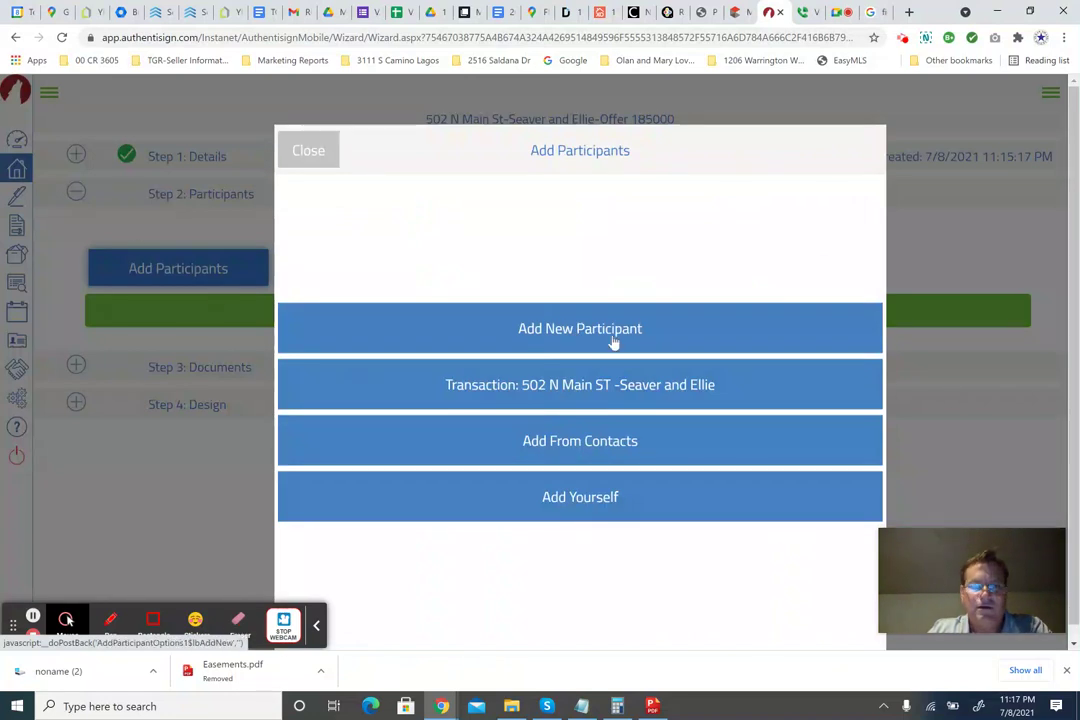
click(573, 388)
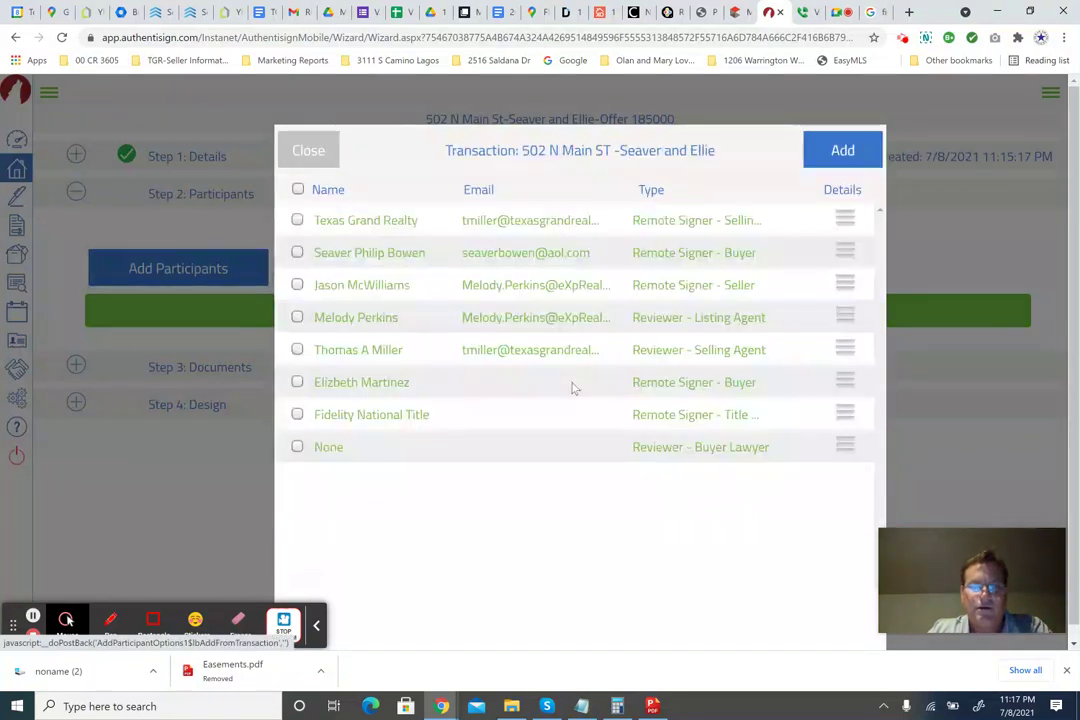
click(297, 383)
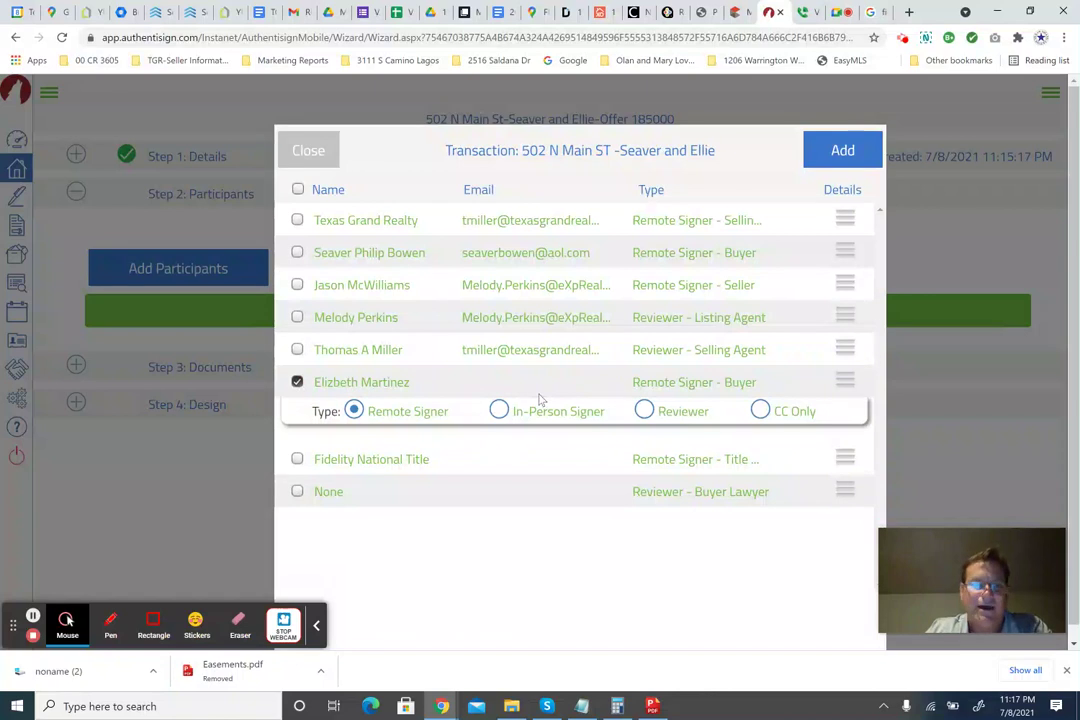
click(297, 252)
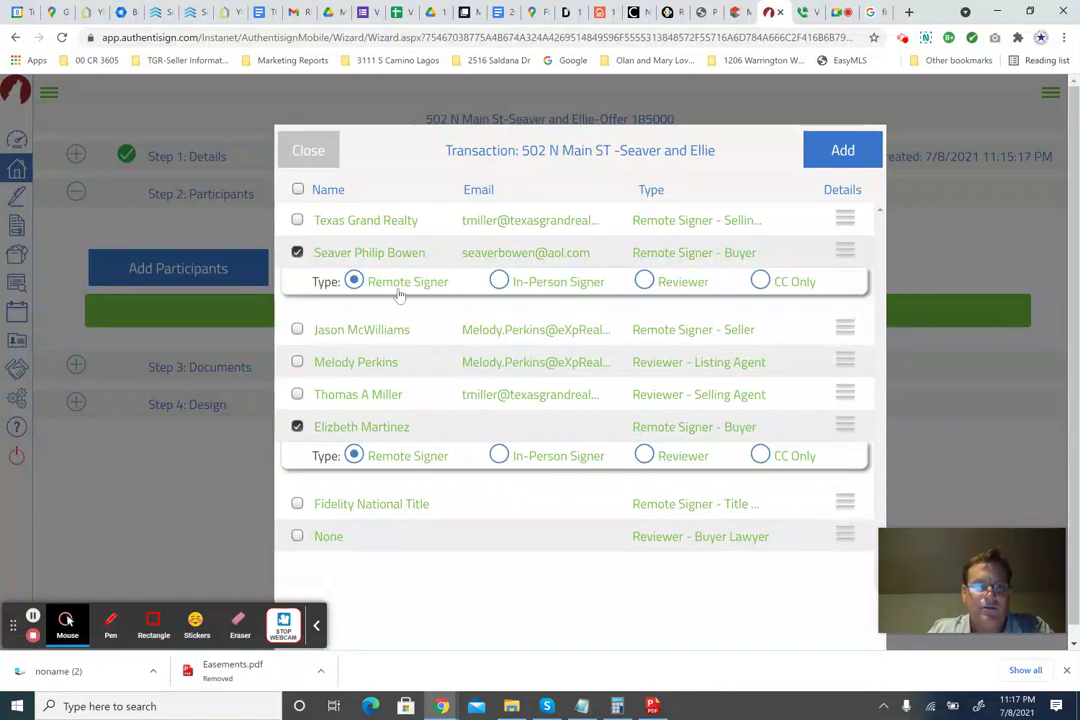
click(299, 363)
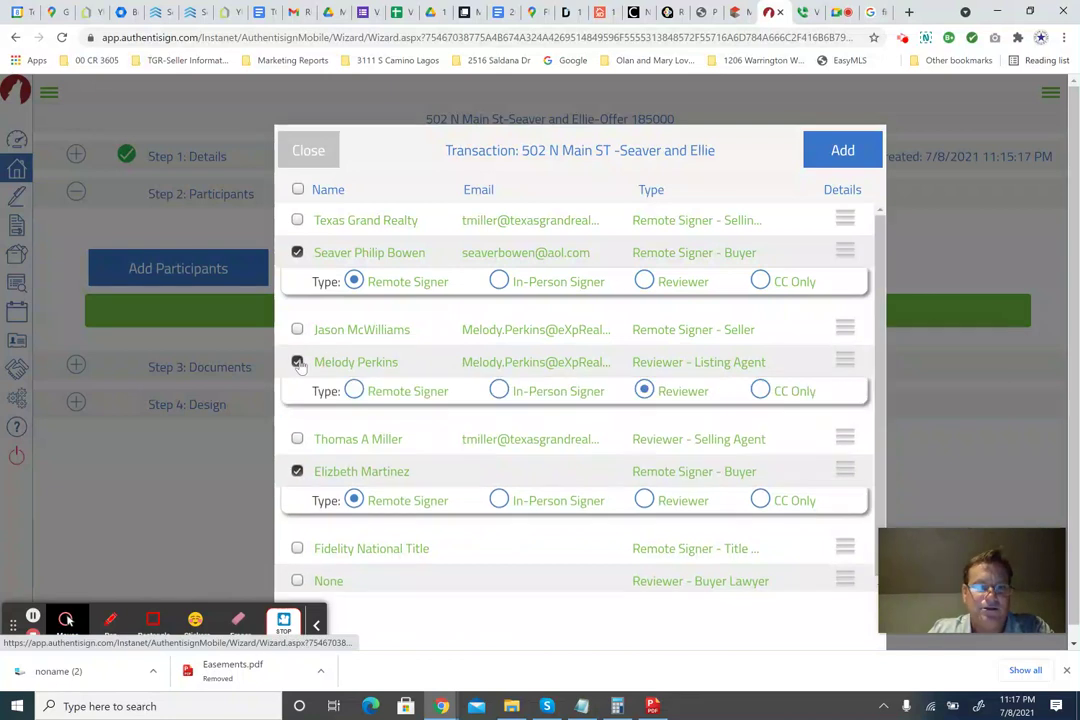
click(768, 392)
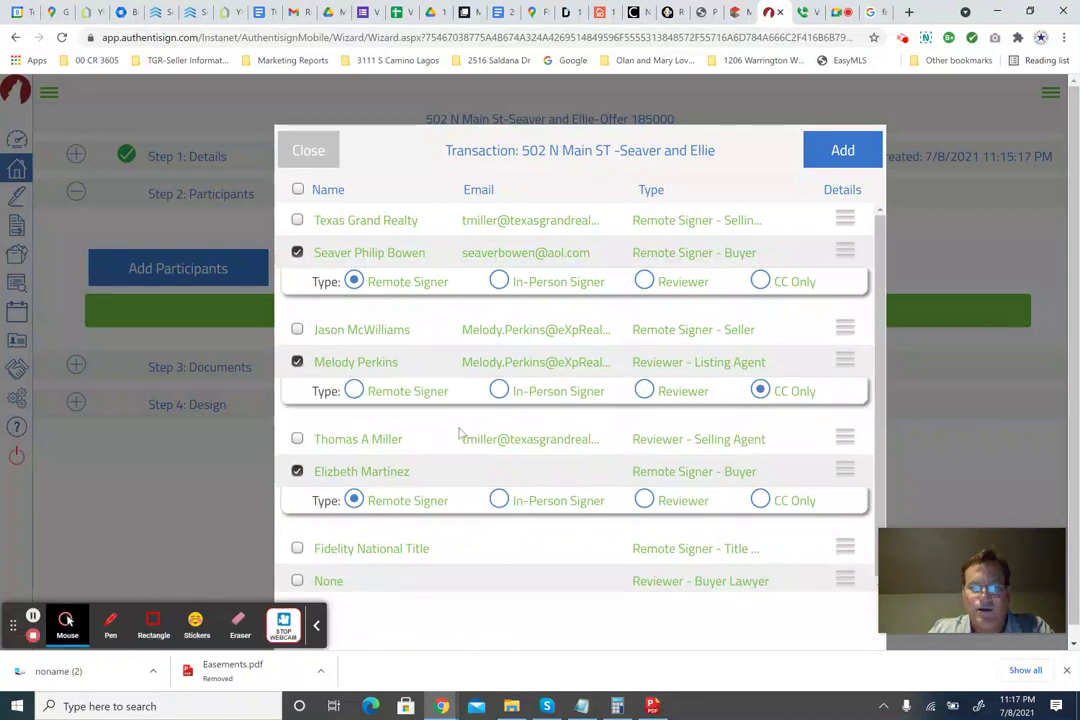
scroll(371, 514, down, 1)
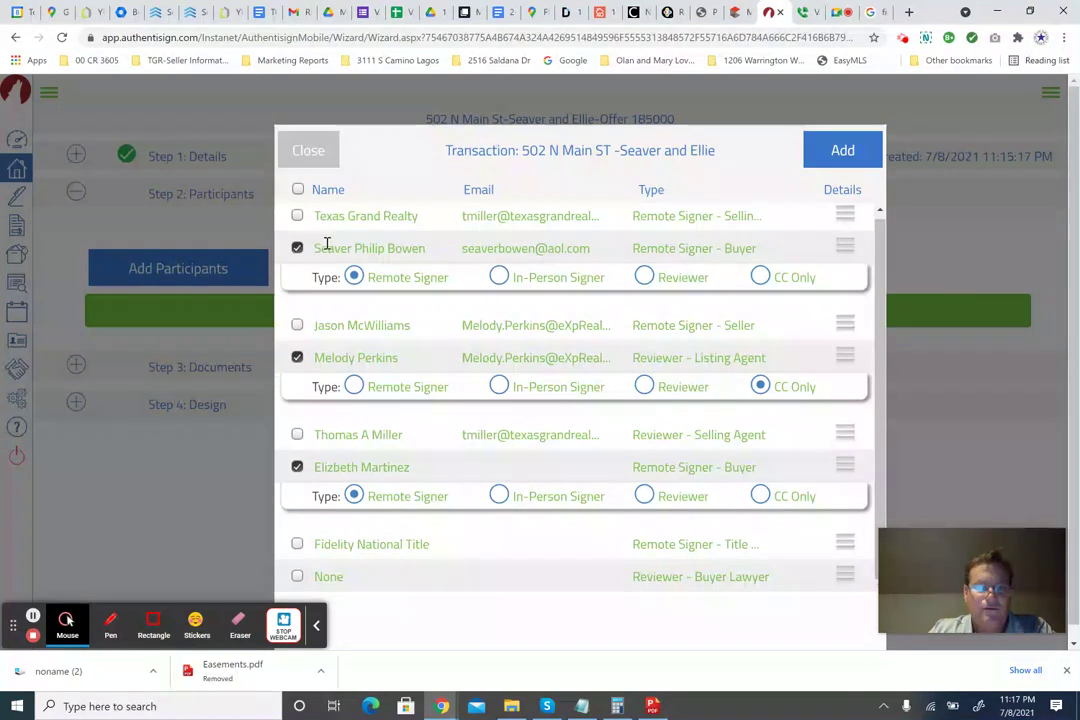
click(843, 150)
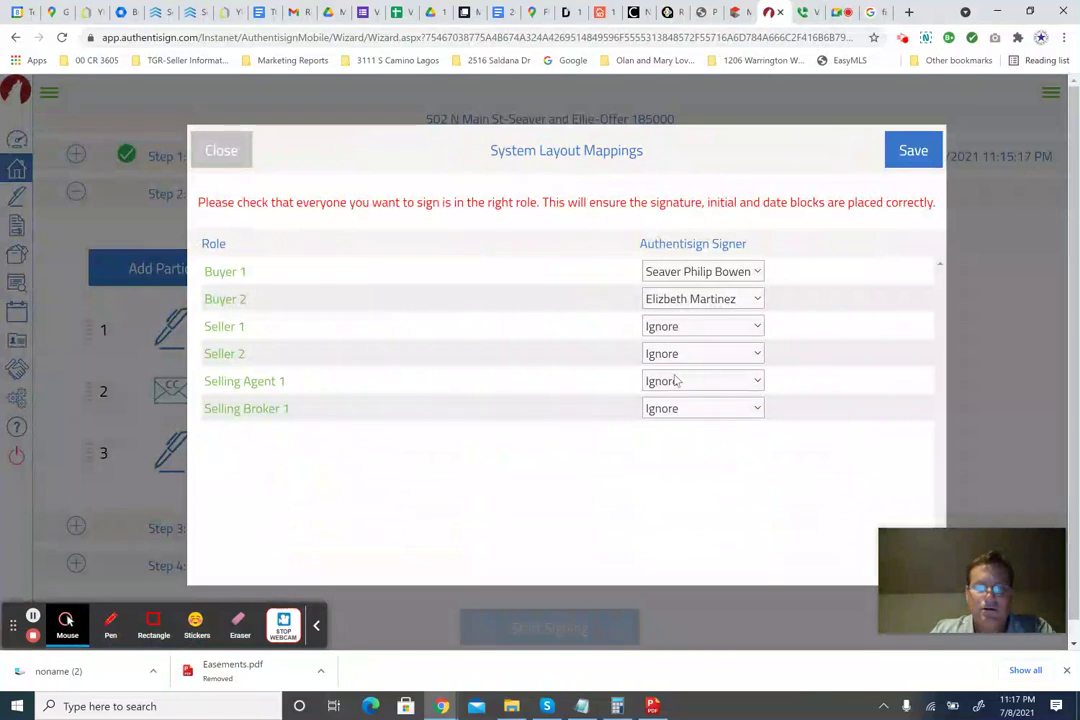
Leave Selling Agent 1 and Selling Broker 1 on Ignore and save the role mappings.
click(678, 381)
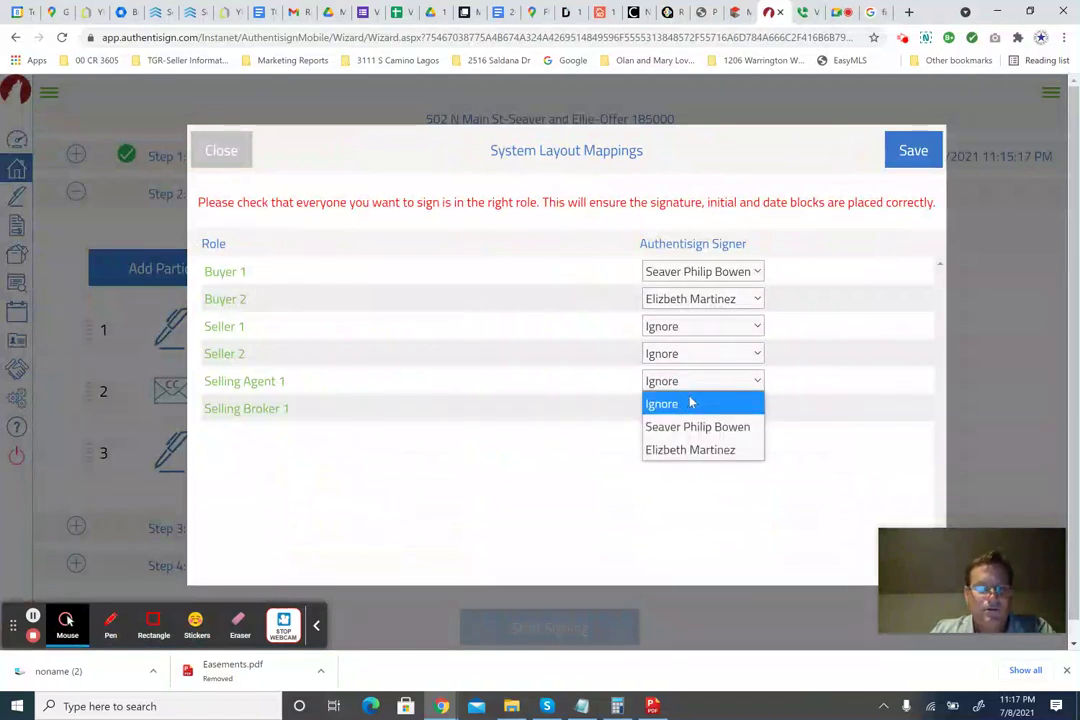
click(694, 381)
click(690, 410)
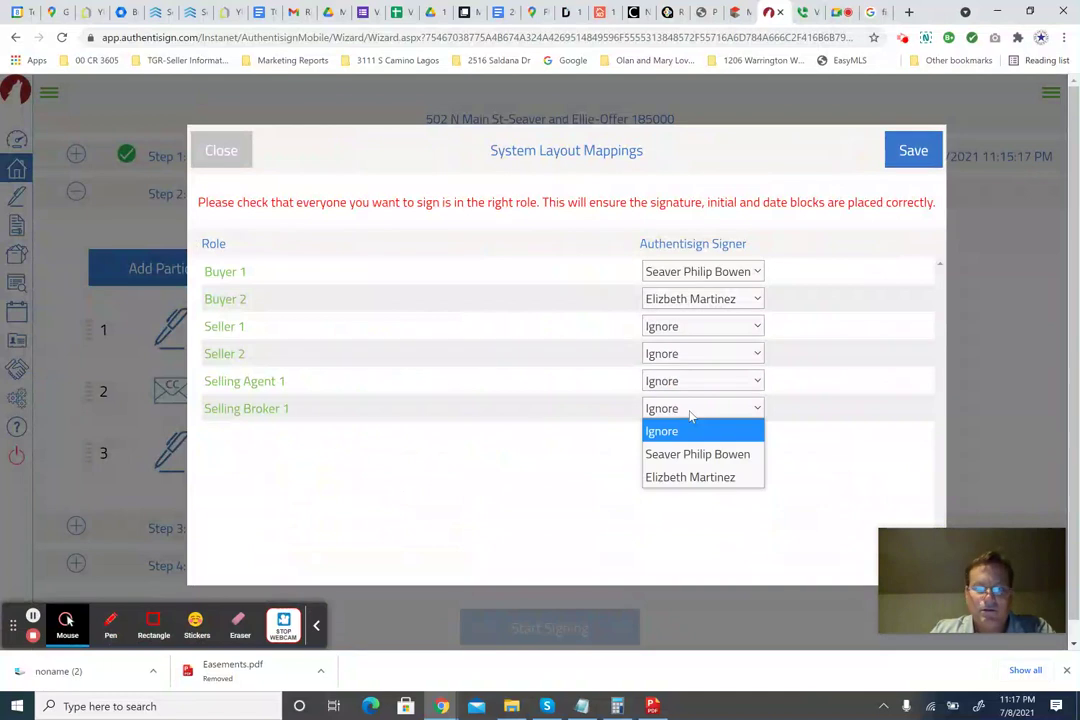
click(689, 413)
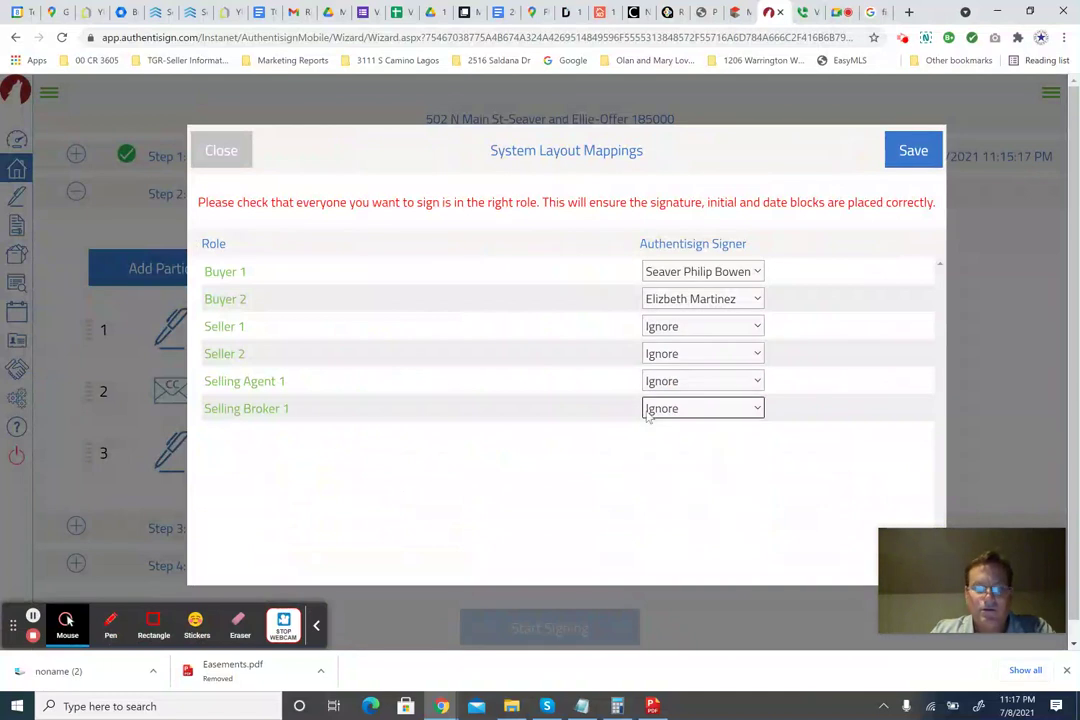
click(911, 152)
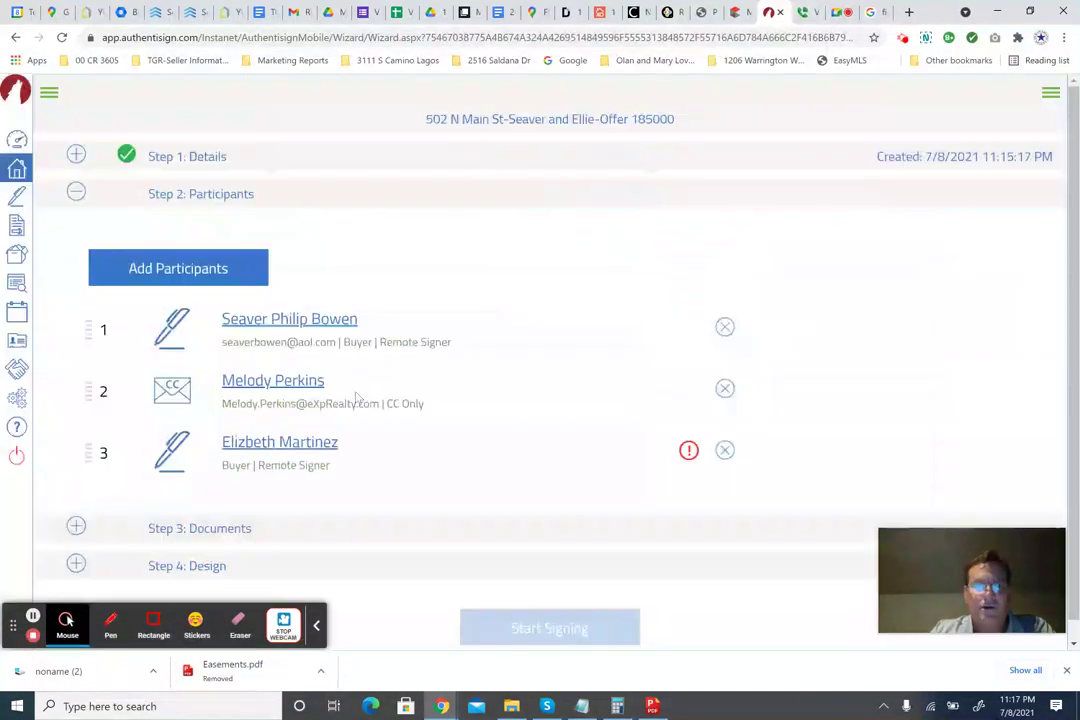
Move the second buyer above the CC participant and check why it is flagged.
scroll(160, 420, down, 1)
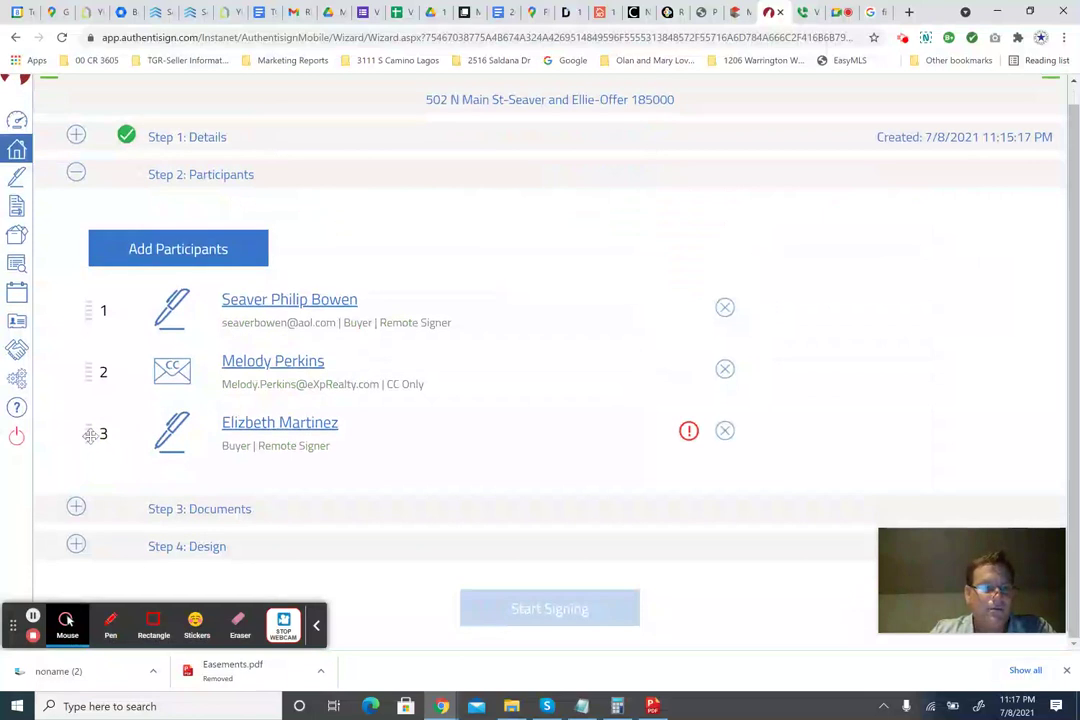
drag(92, 434, 90, 390)
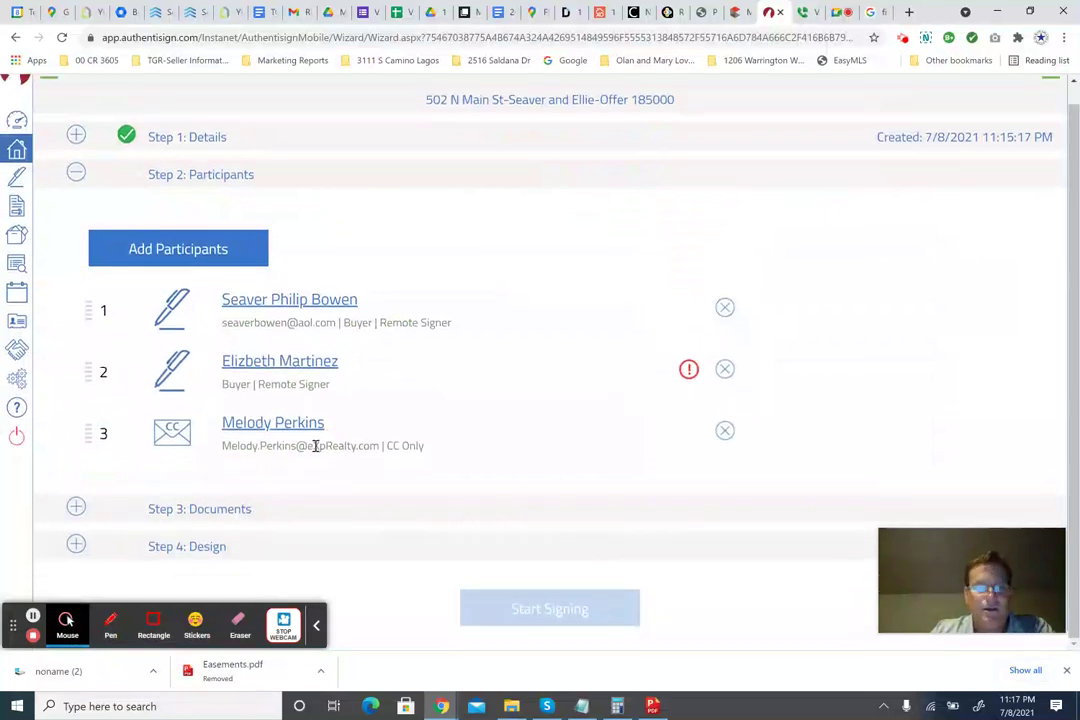
click(689, 371)
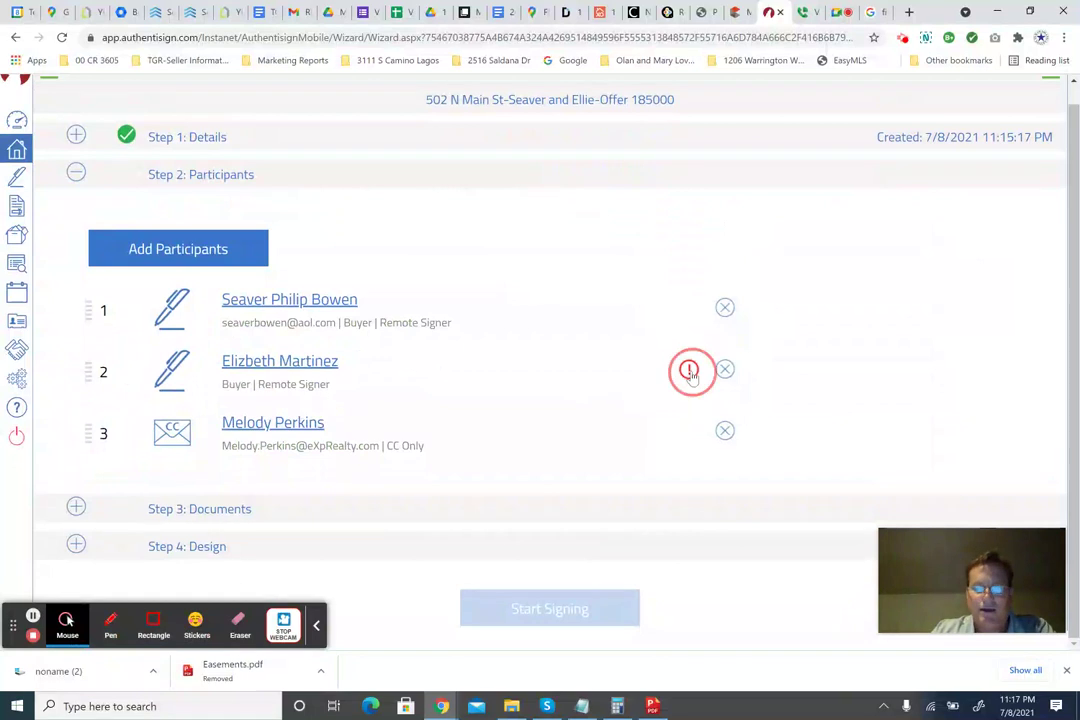
click(680, 118)
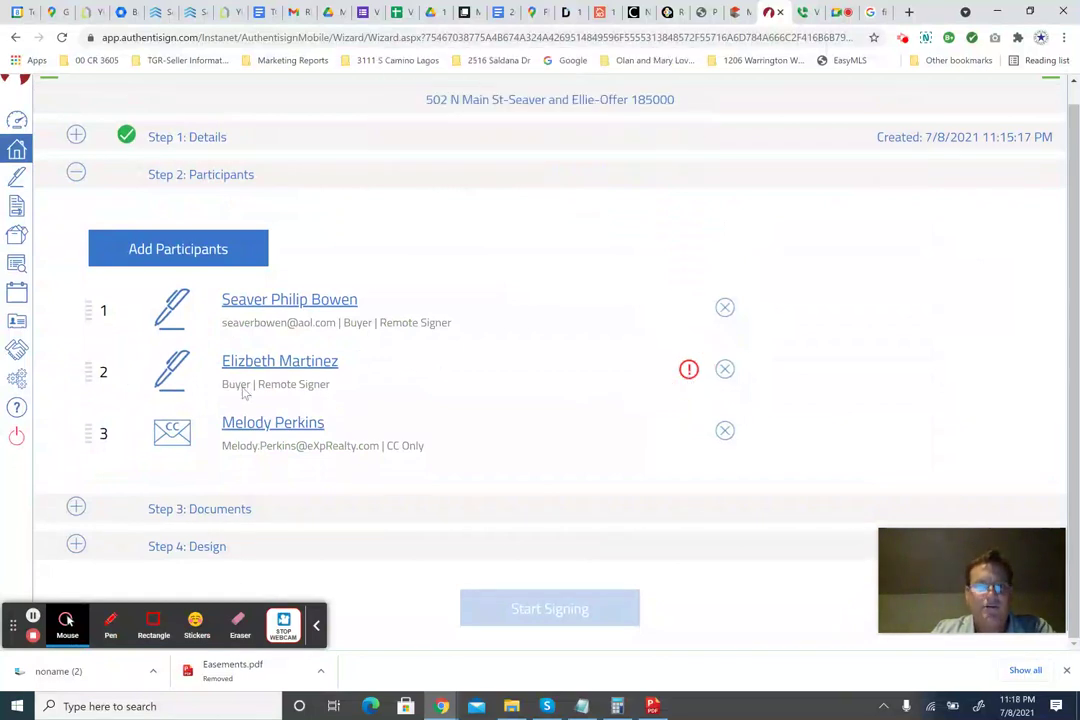
Add the second buyer's email address and custom initials, then save the participant and the role mappings.
click(244, 393)
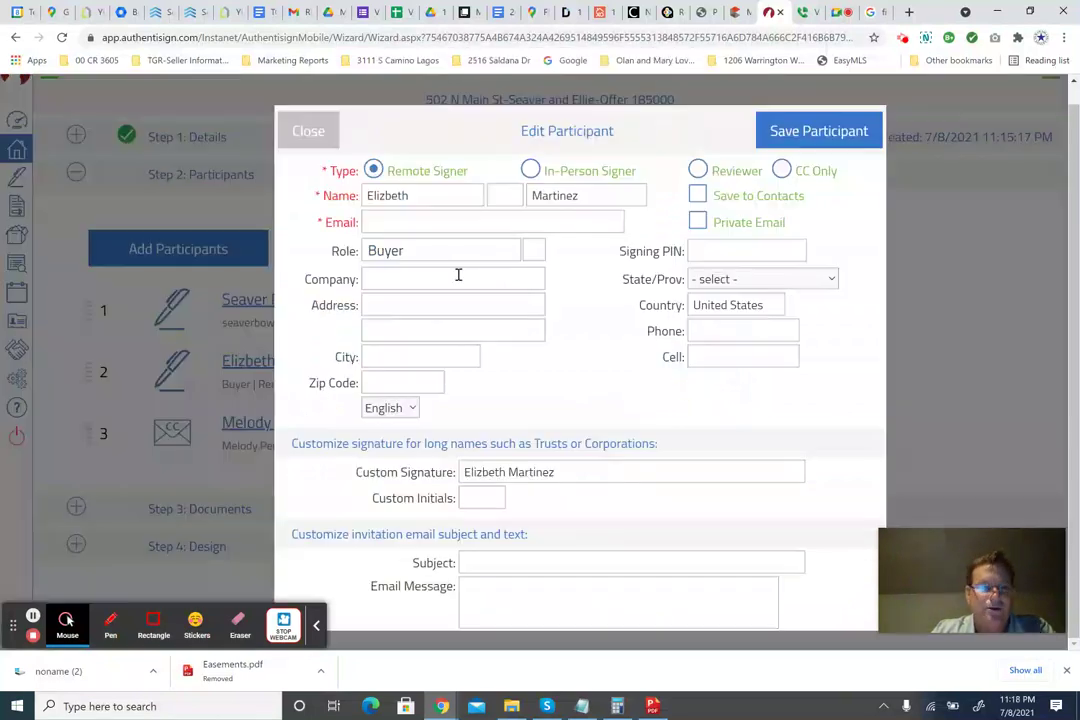
click(422, 226)
key(ctrl+v)
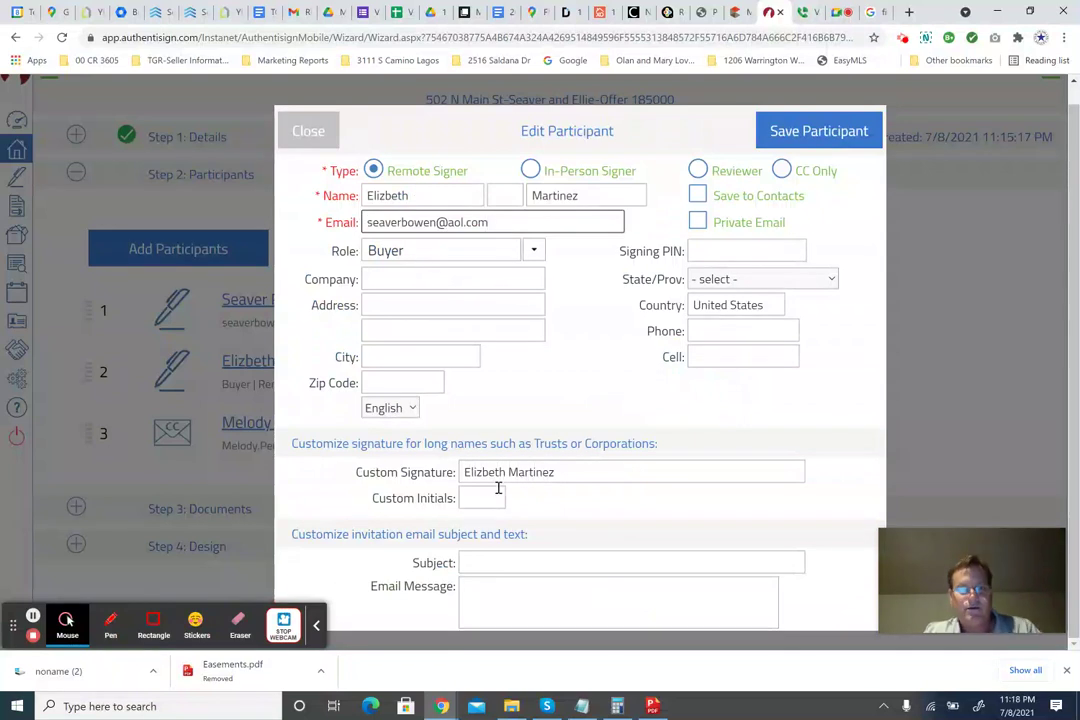
click(490, 498)
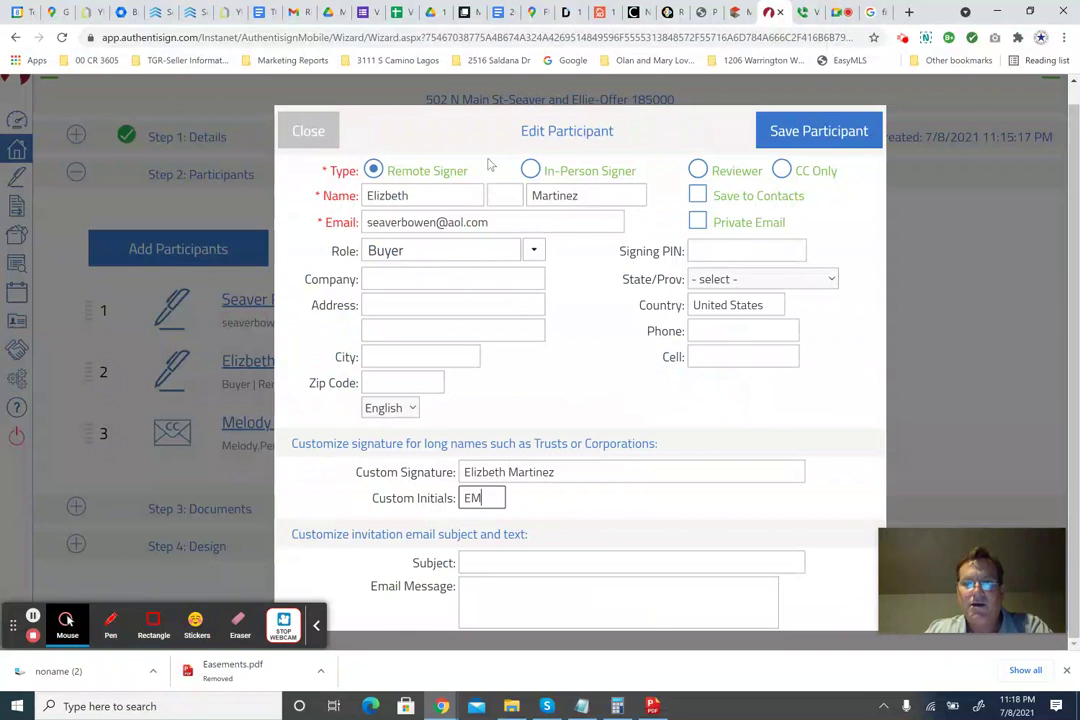
click(825, 139)
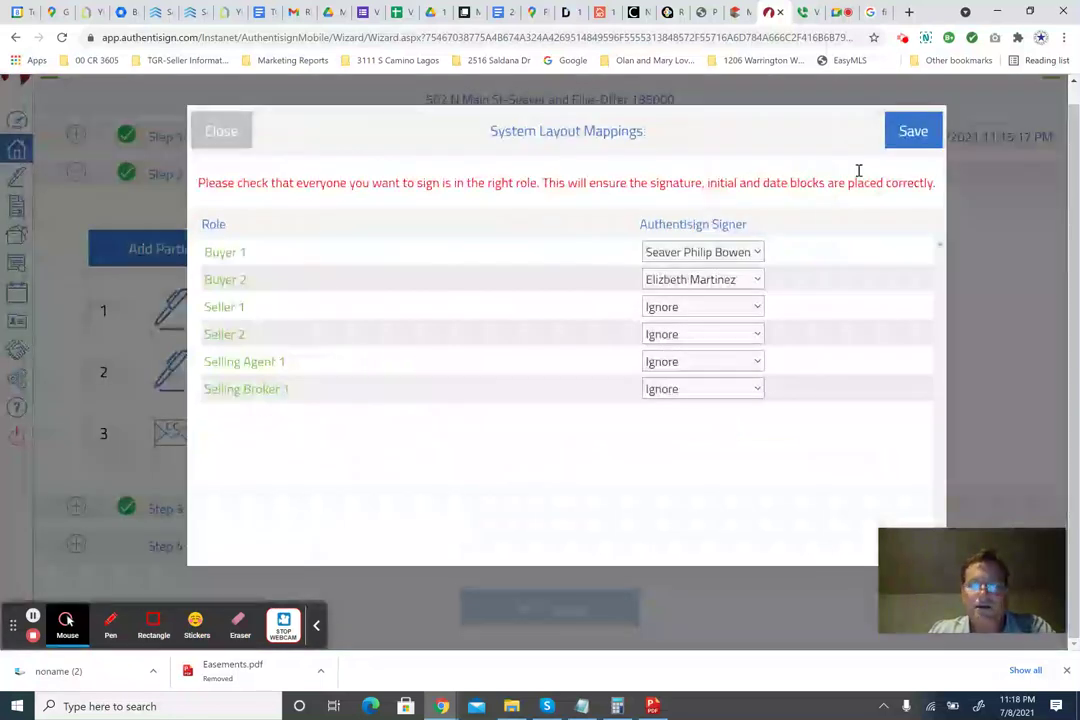
click(911, 132)
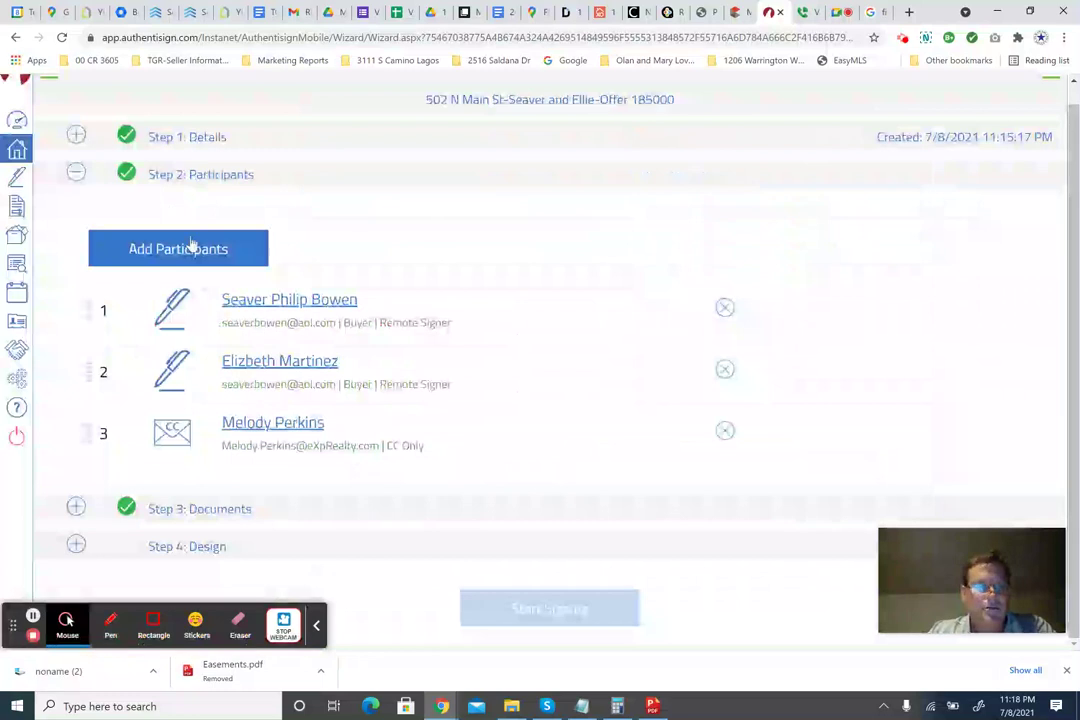
click(193, 245)
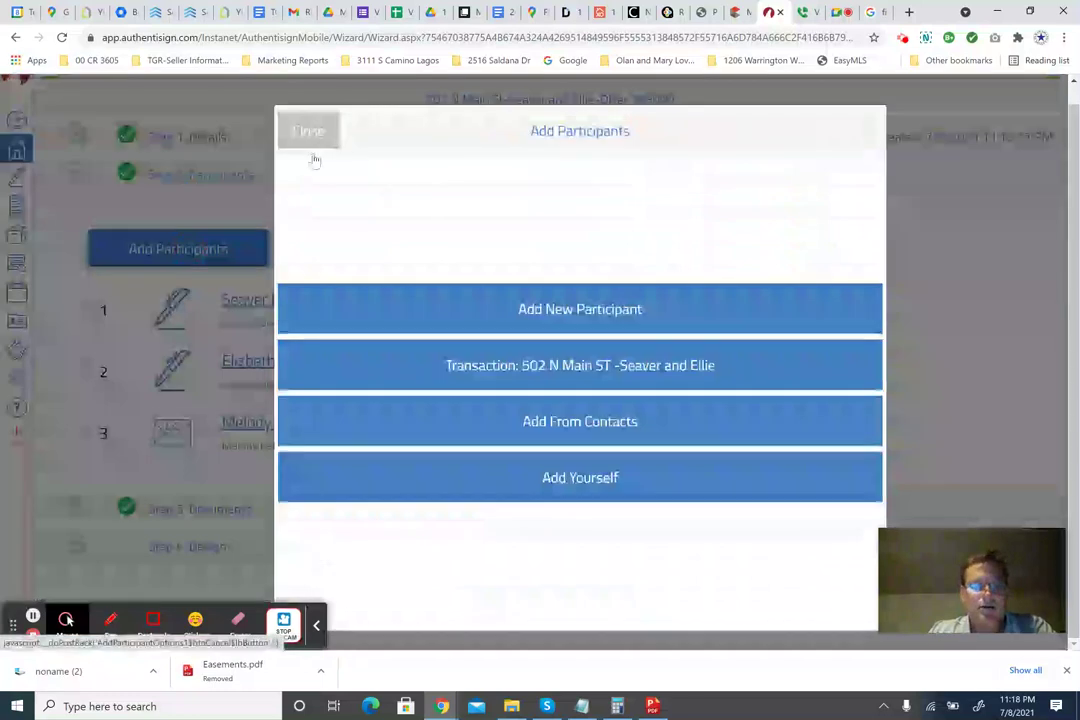
click(526, 305)
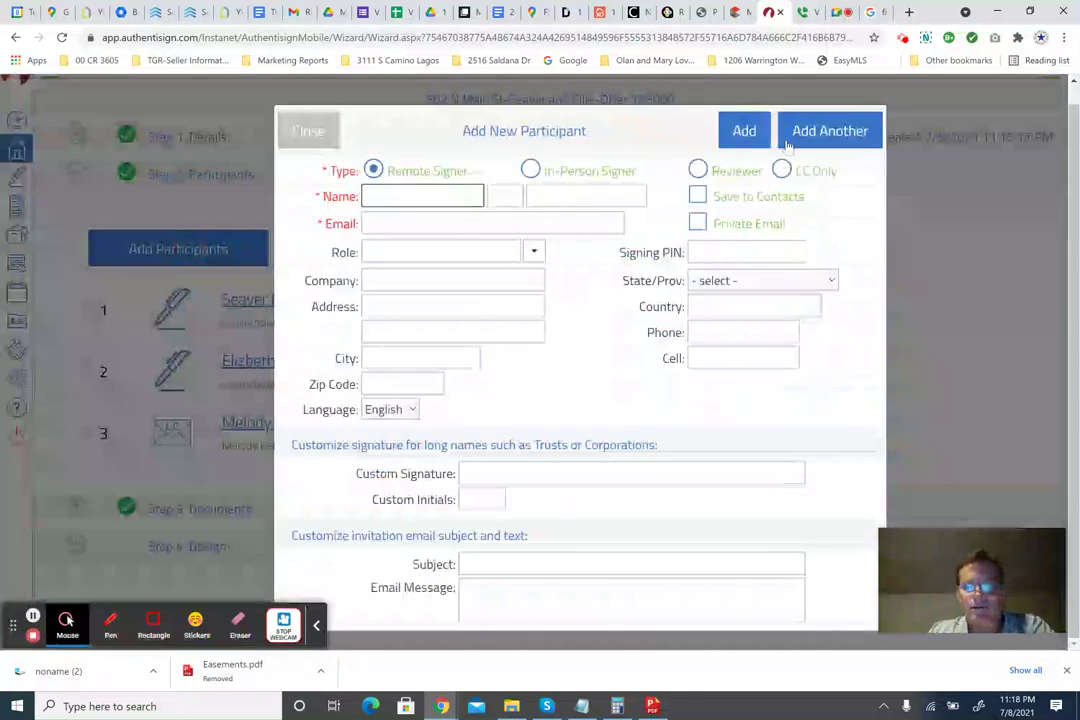
click(314, 138)
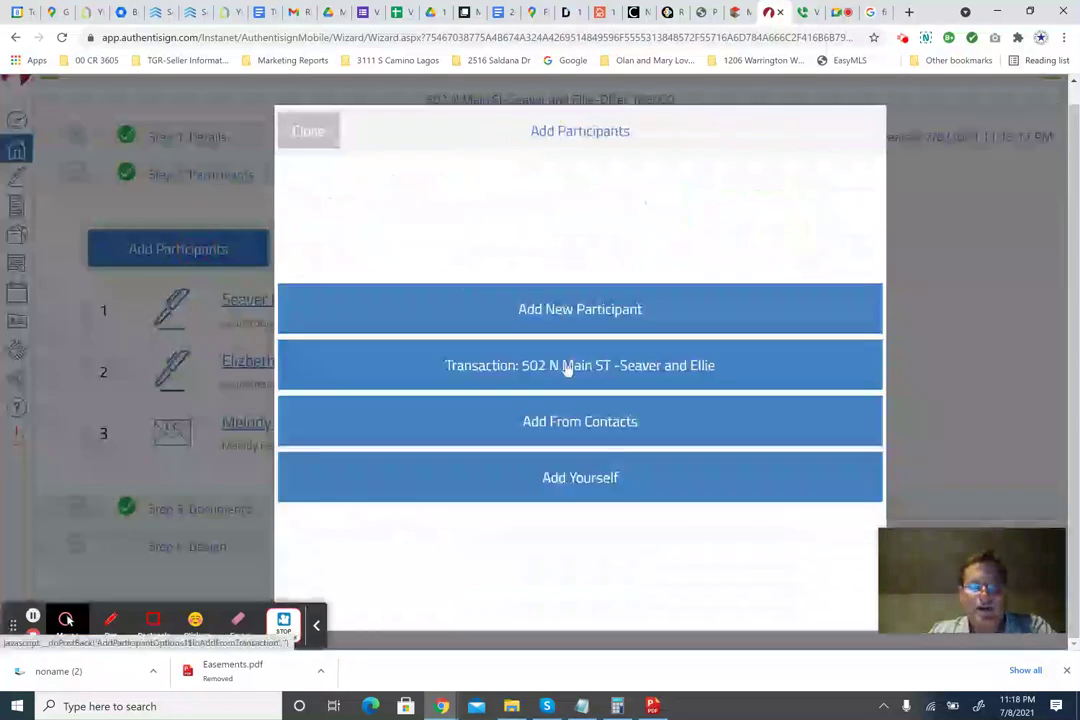
click(572, 424)
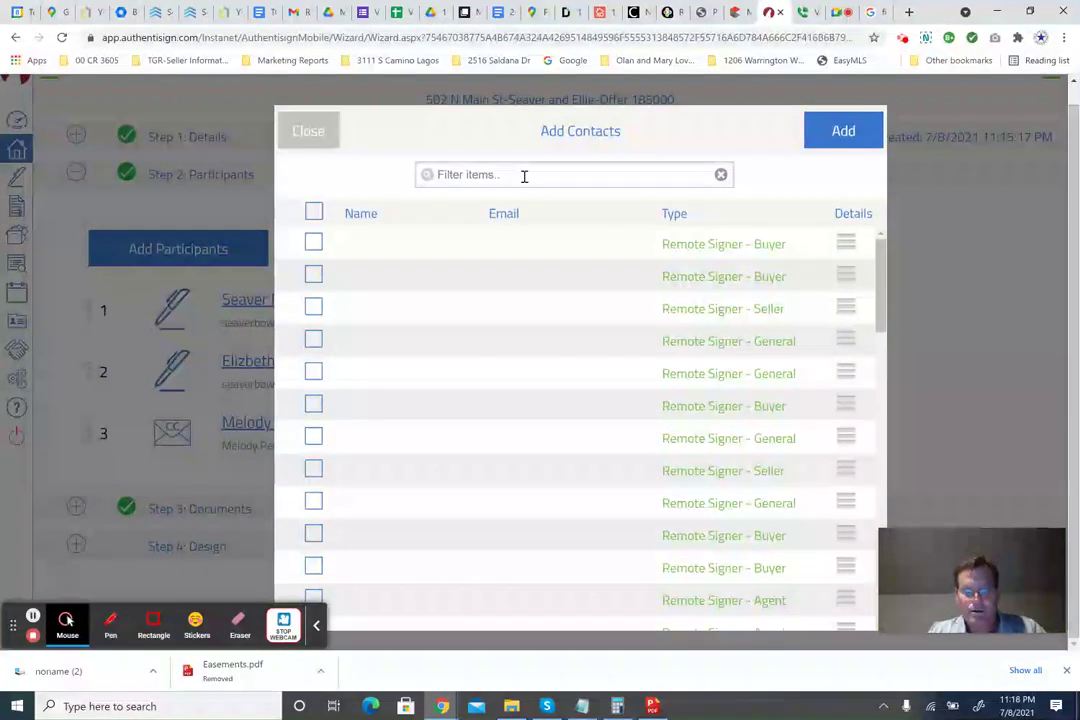
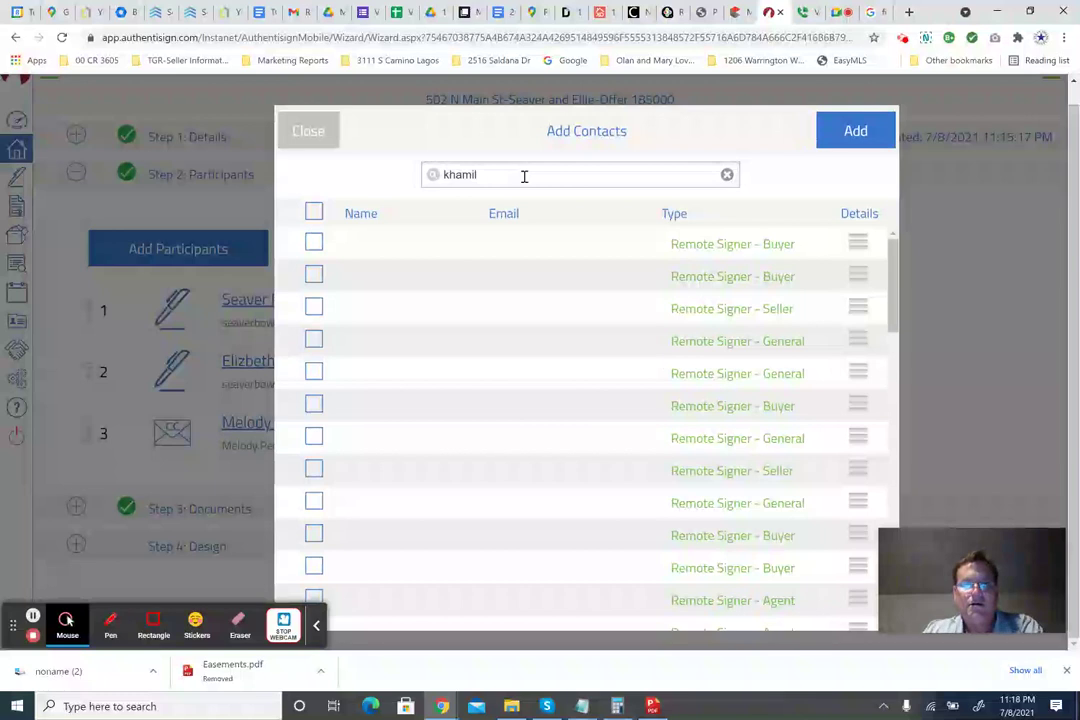
click(314, 263)
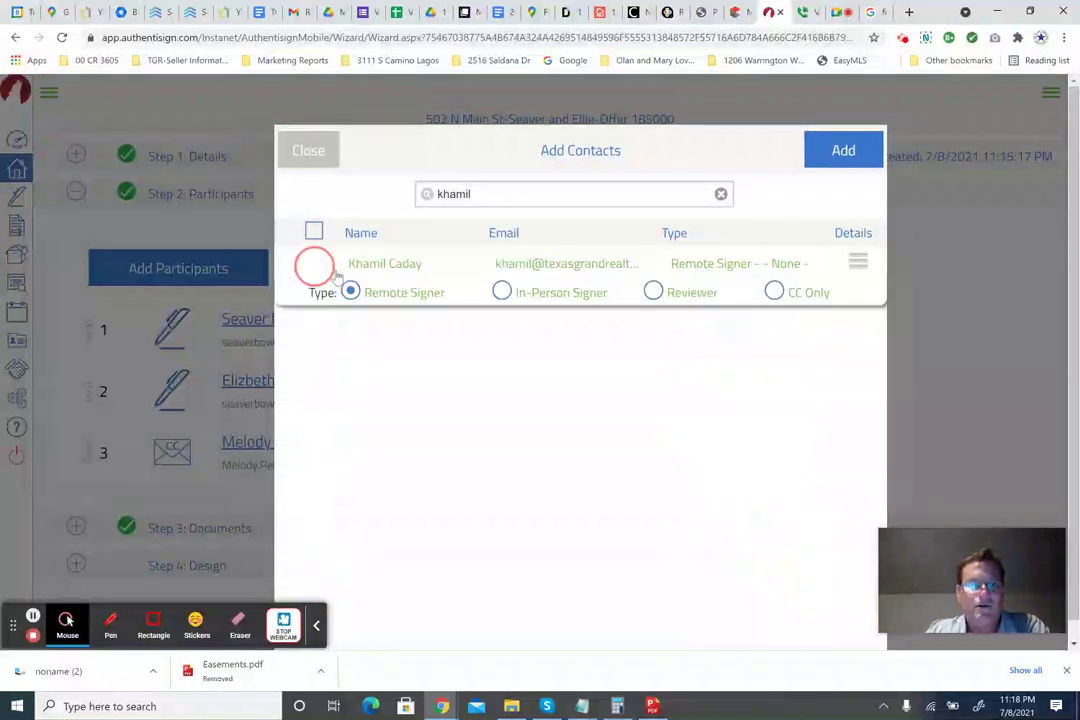
click(776, 292)
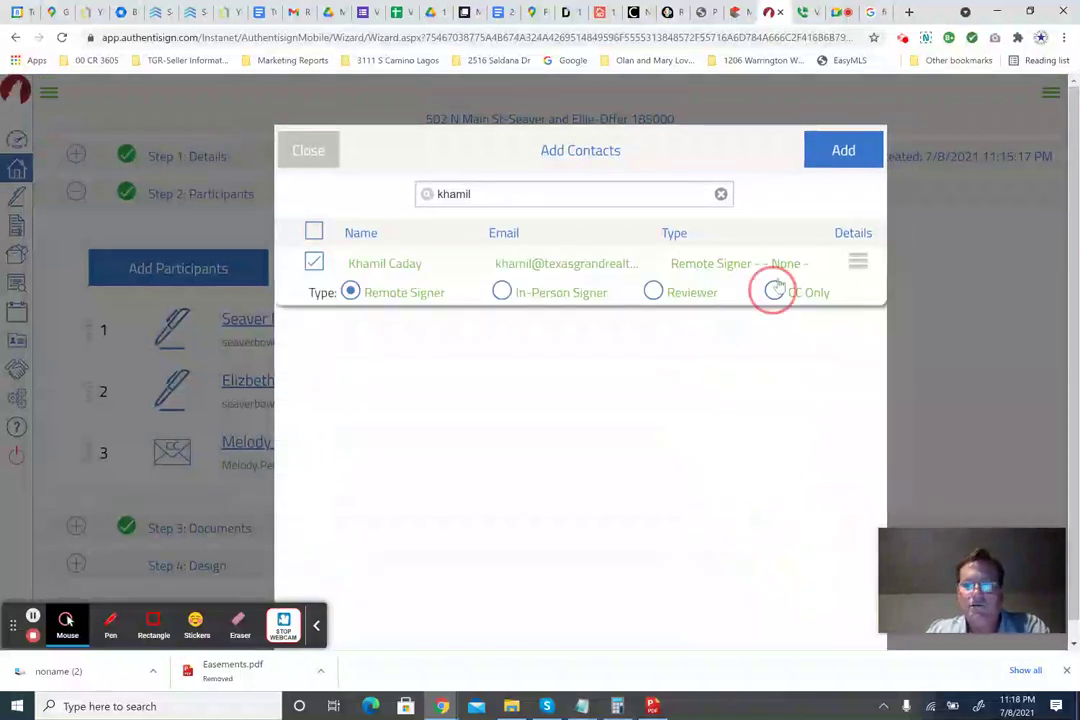
click(845, 151)
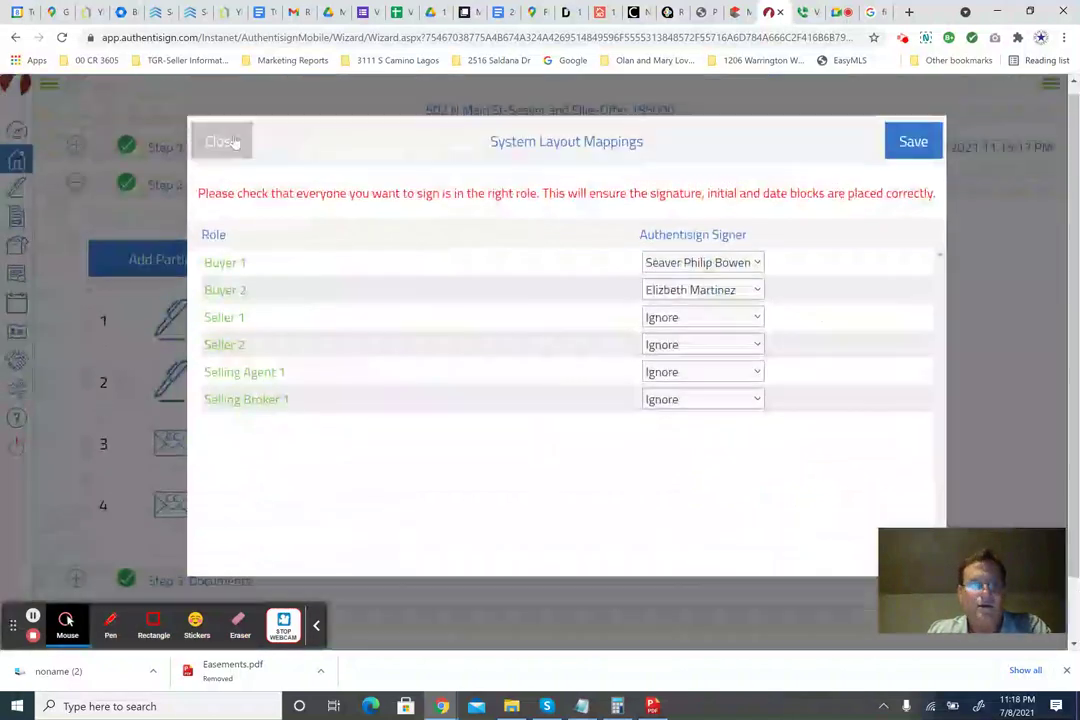
scroll(451, 492, down, 2)
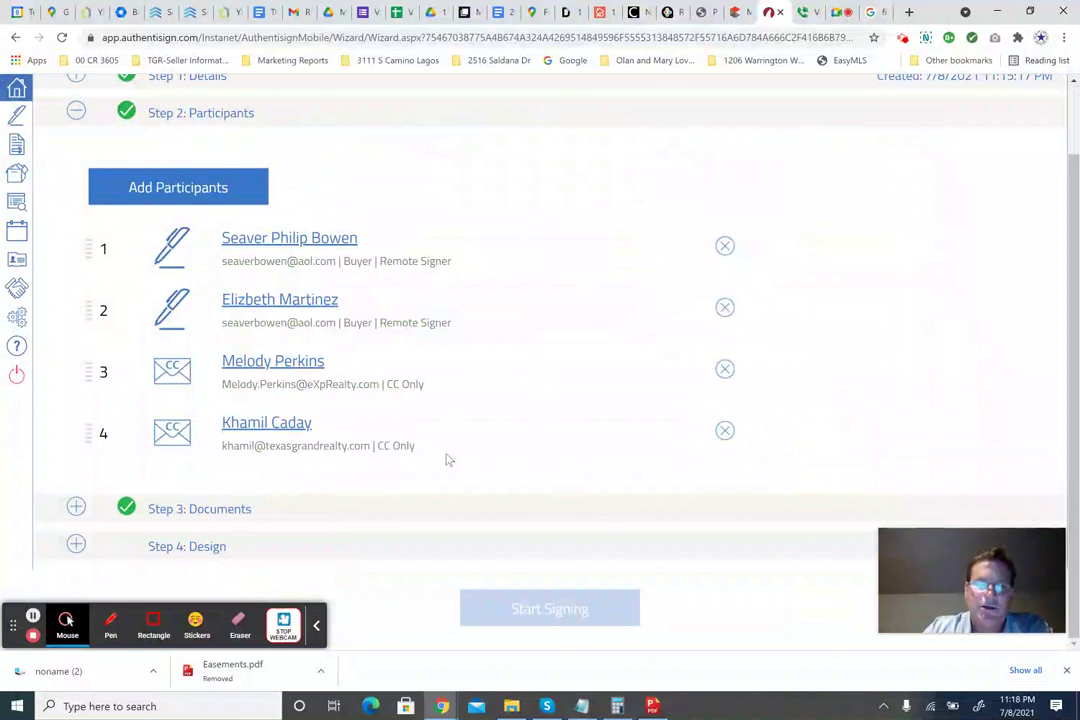
click(725, 432)
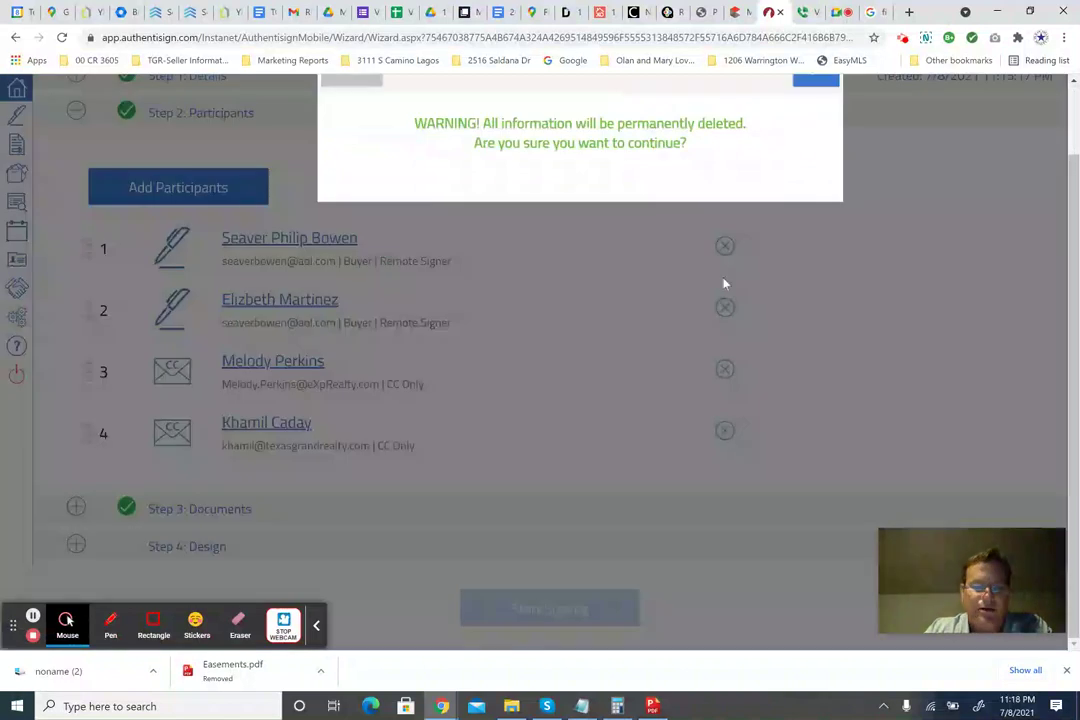
click(812, 84)
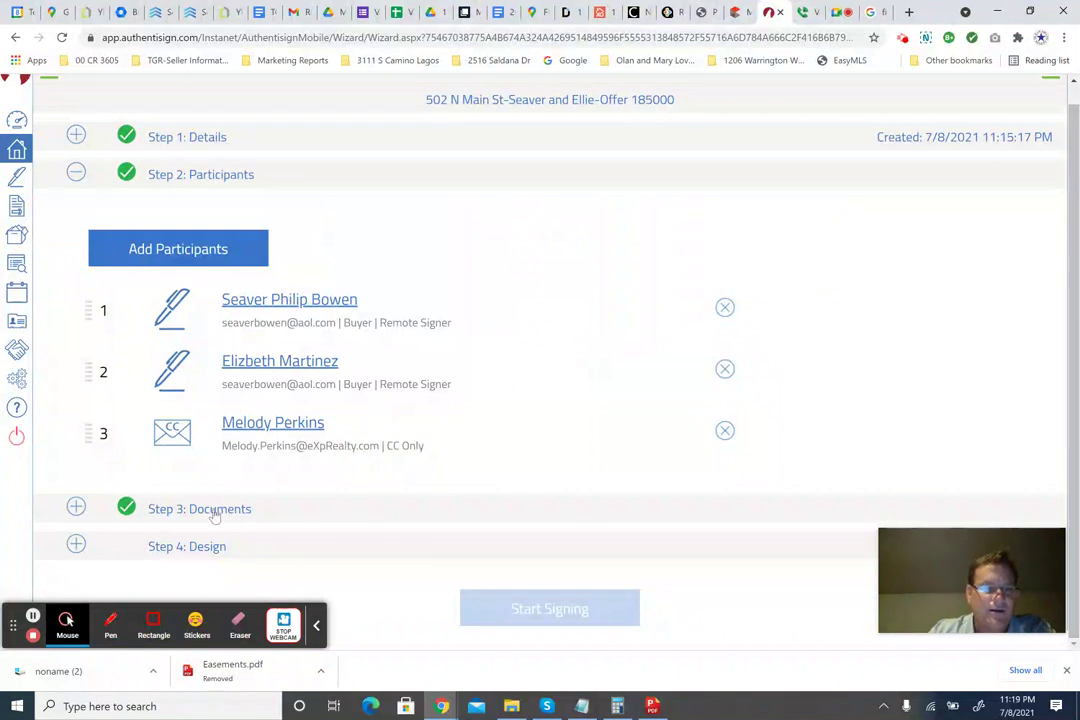
Move the Residential Buyer/Tenant Representation Agreement from third to second in the document list.
scroll(441, 391, down, 3)
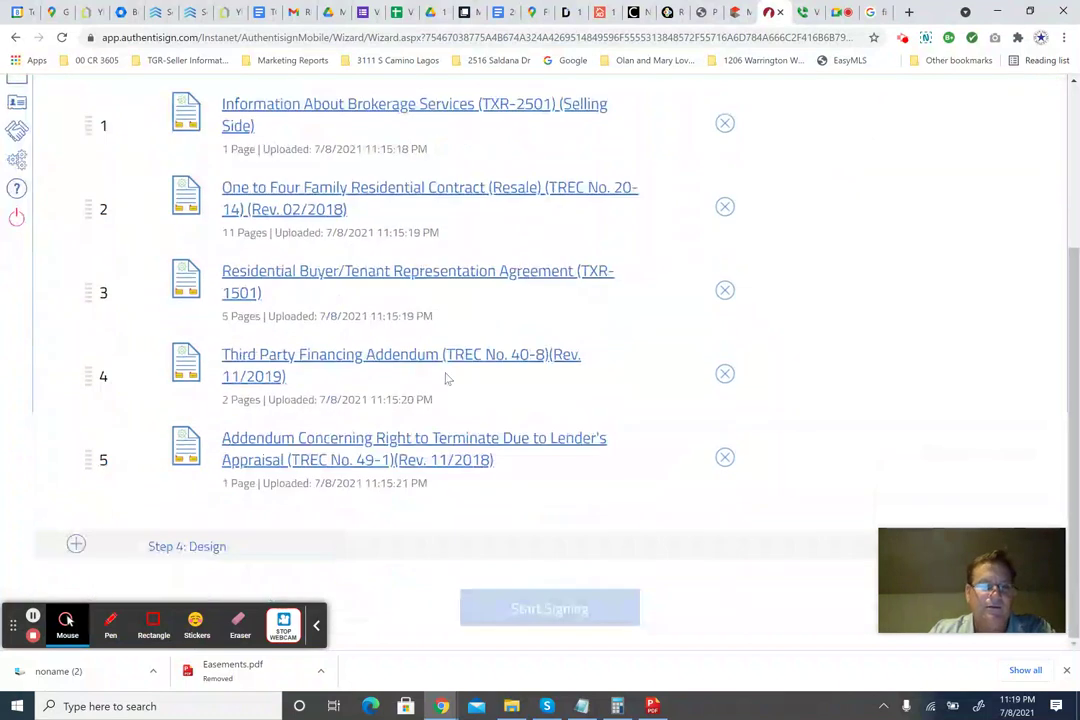
scroll(447, 378, up, 1)
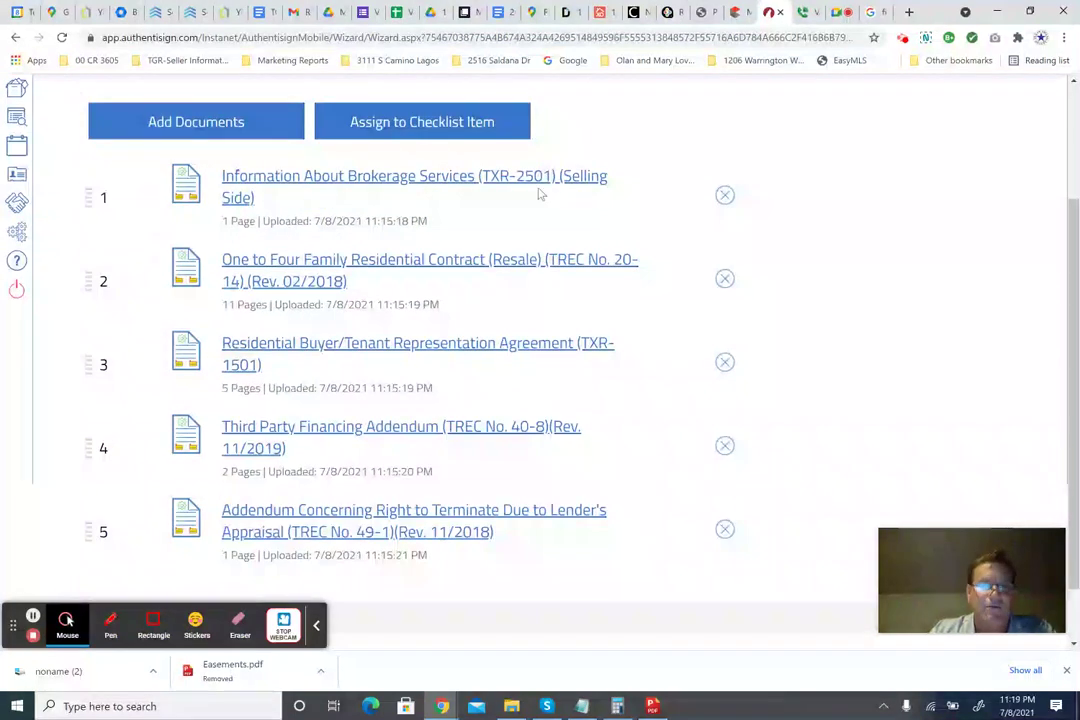
drag(88, 363, 87, 290)
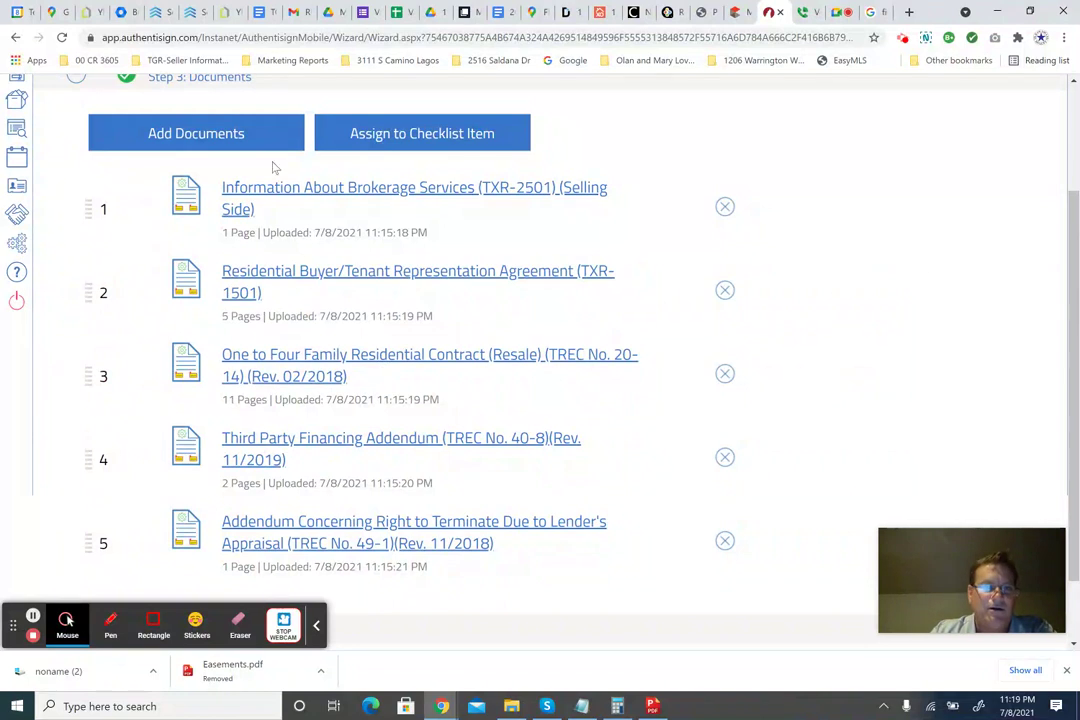
scroll(593, 427, down, 1)
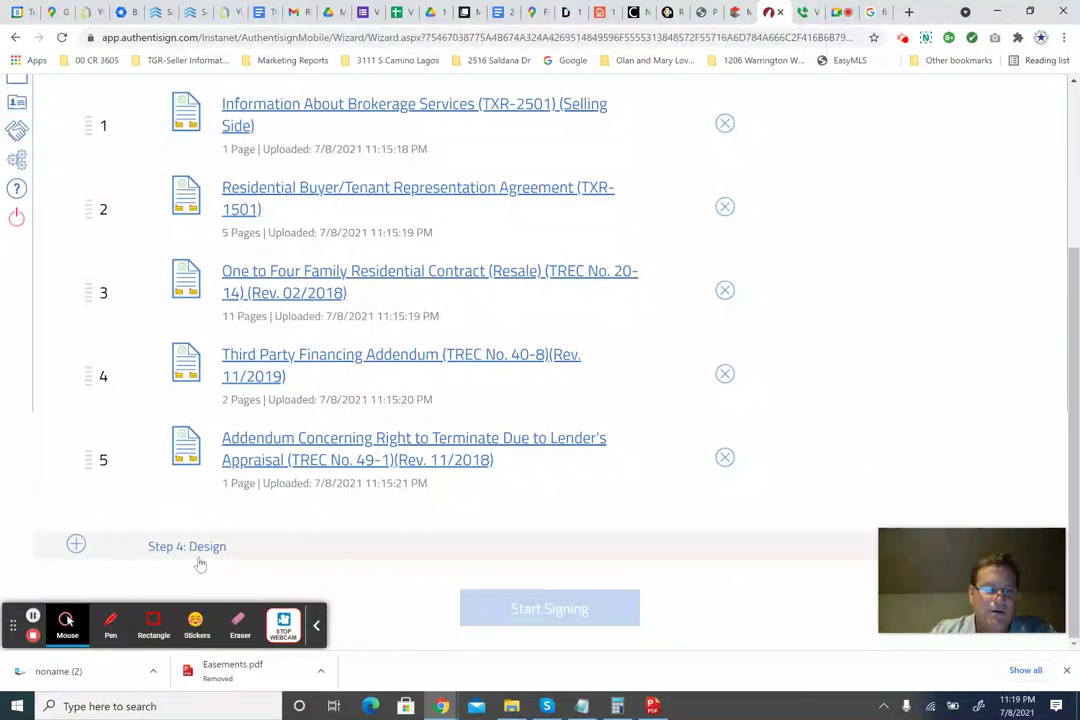
scroll(315, 393, up, 3)
scroll(313, 390, down, 3)
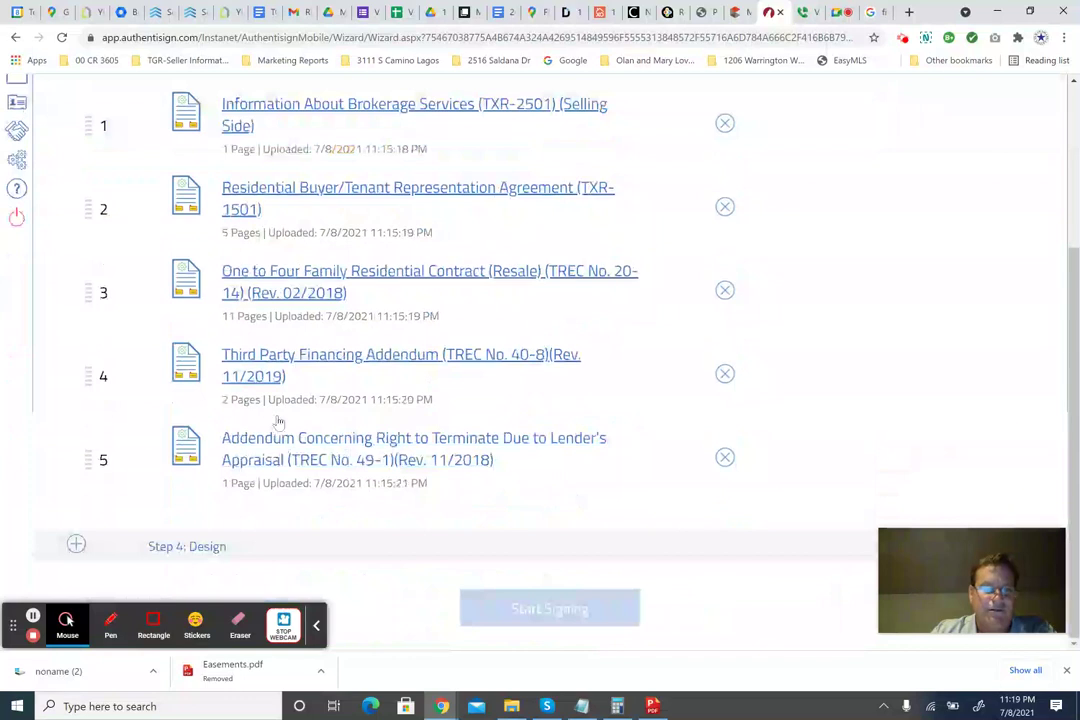
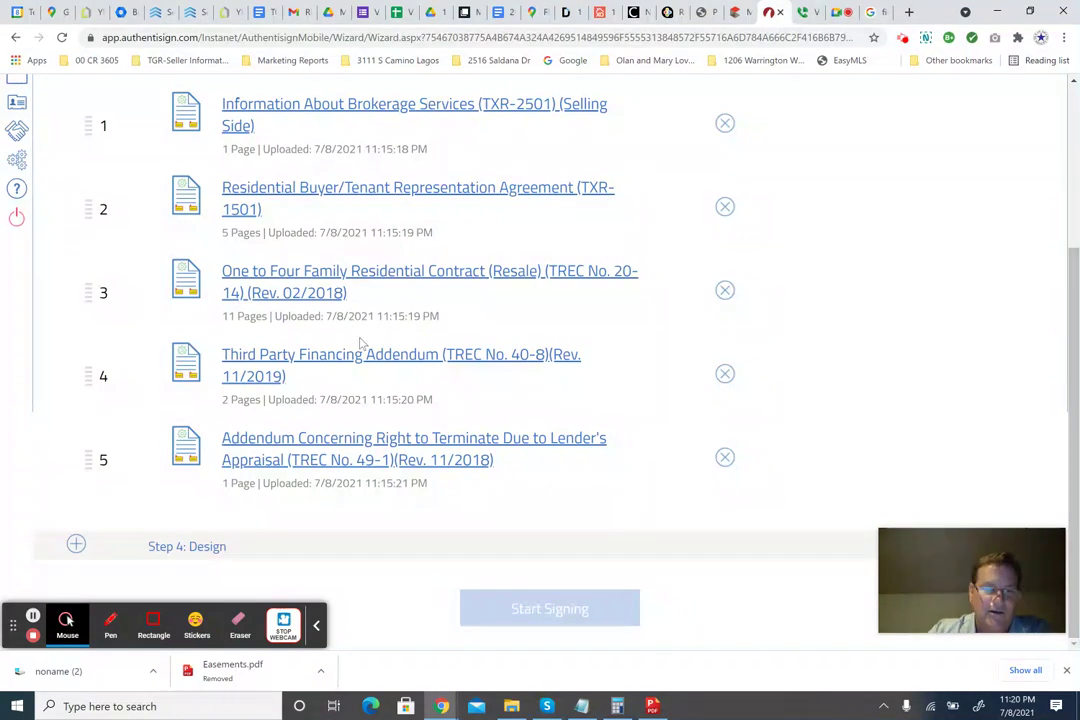
Go to Step 4: Design so the five forms combine into one 20-page document.
click(212, 548)
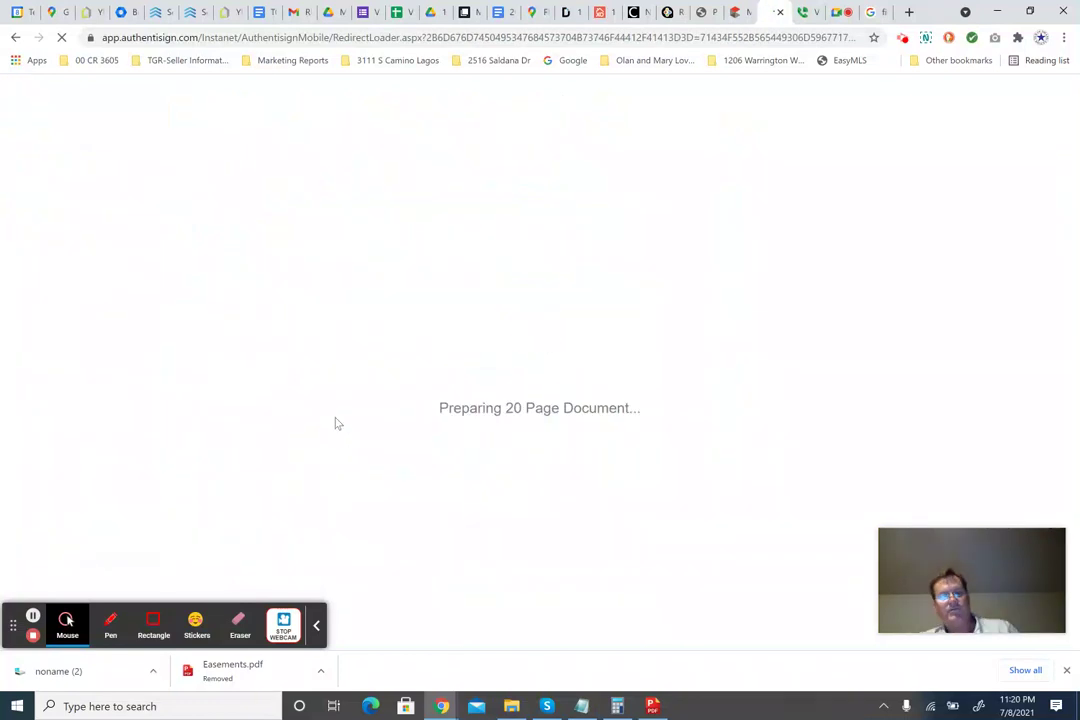
Glance at the video meeting and MLS listing tabs, then return to Authentisign.
click(838, 13)
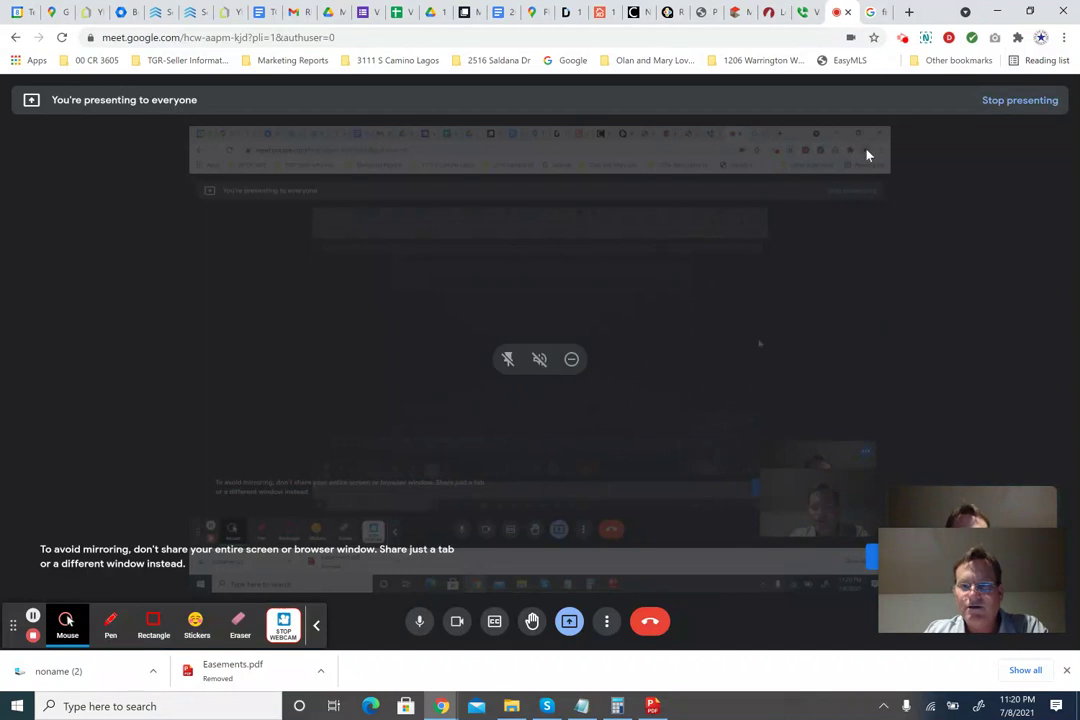
click(774, 12)
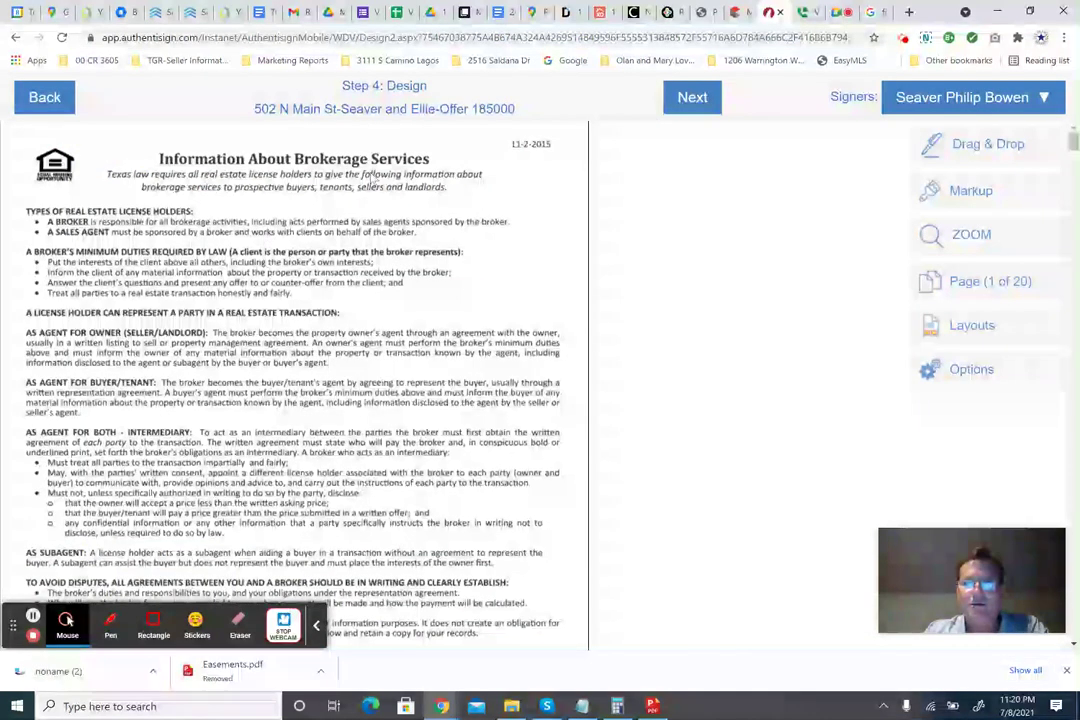
click(736, 13)
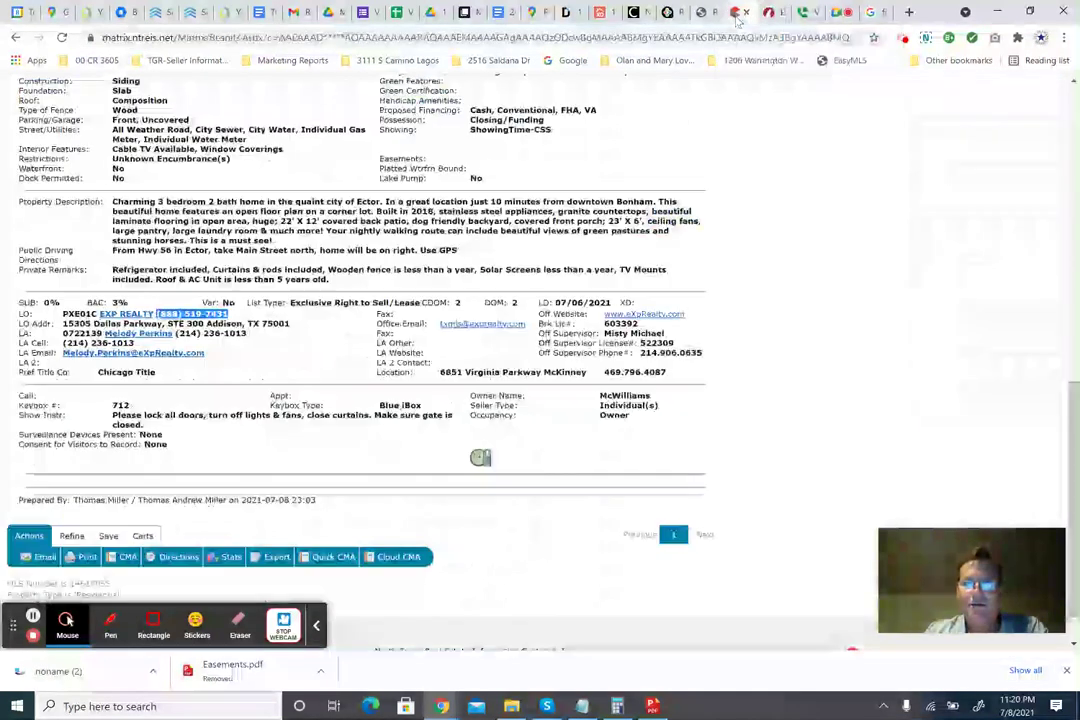
click(774, 12)
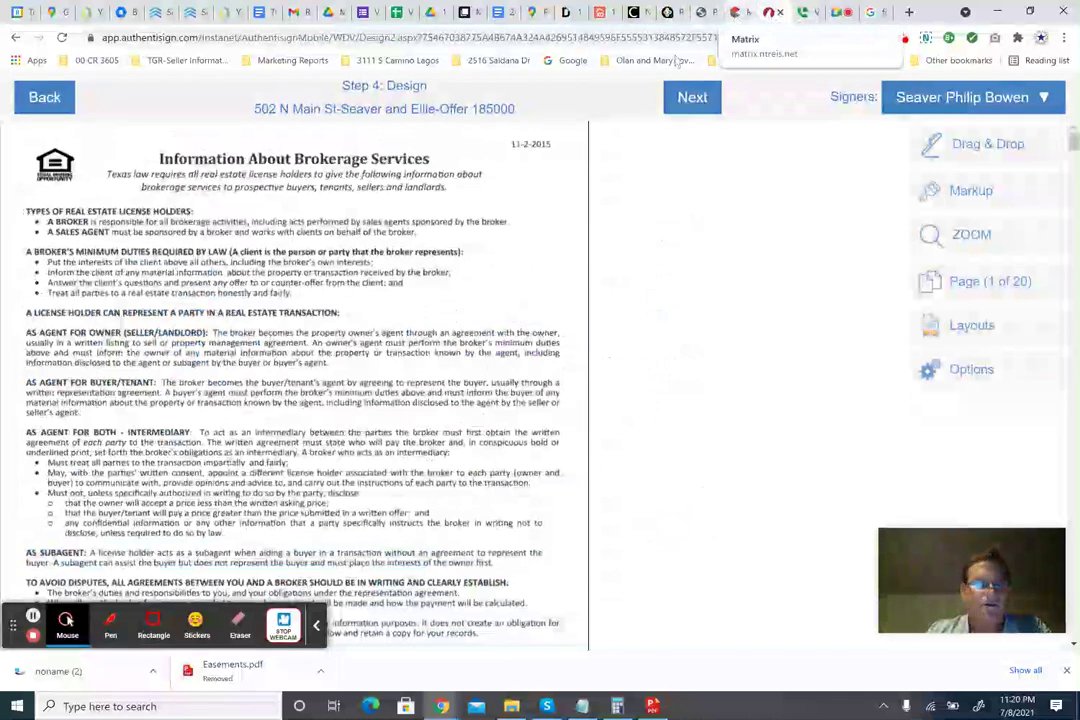
Scroll through the offer document to review the buyer representation agreement's terms.
scroll(328, 292, down, 3)
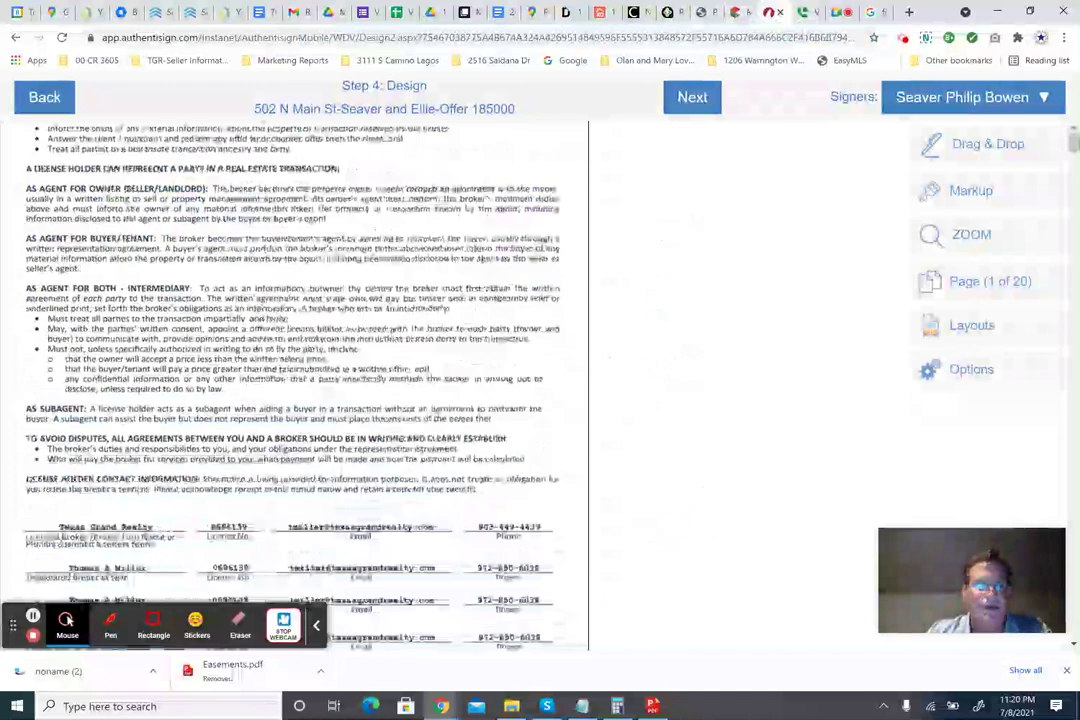
scroll(300, 380, down, 6)
scroll(300, 380, up, 5)
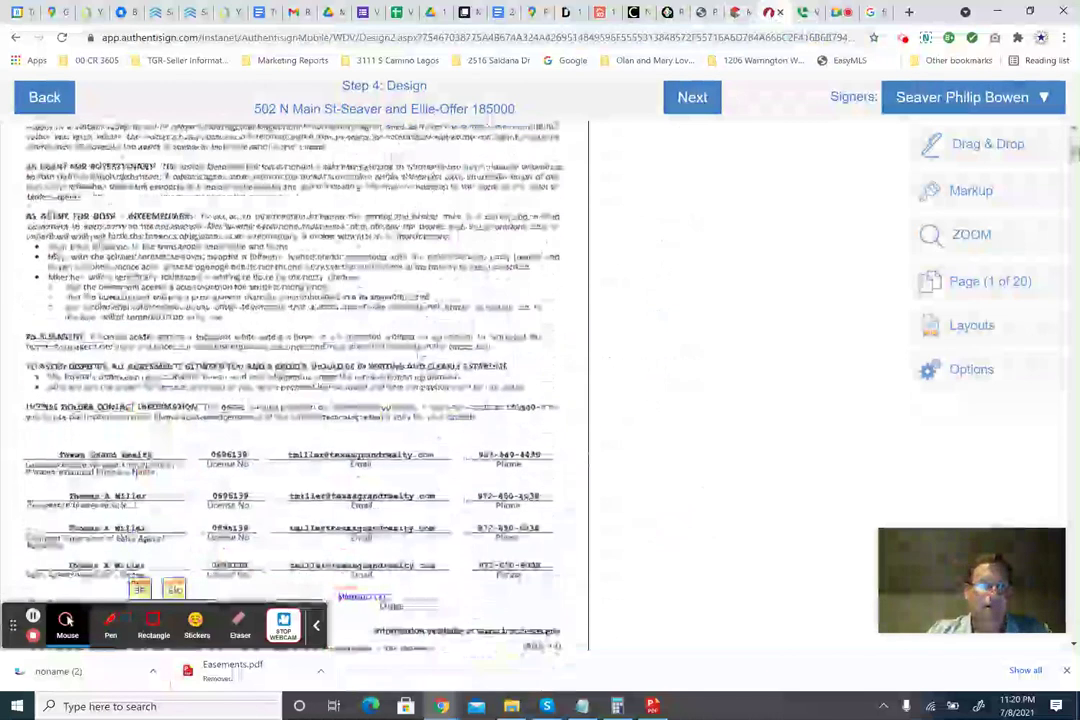
scroll(300, 380, up, 4)
scroll(300, 380, down, 6)
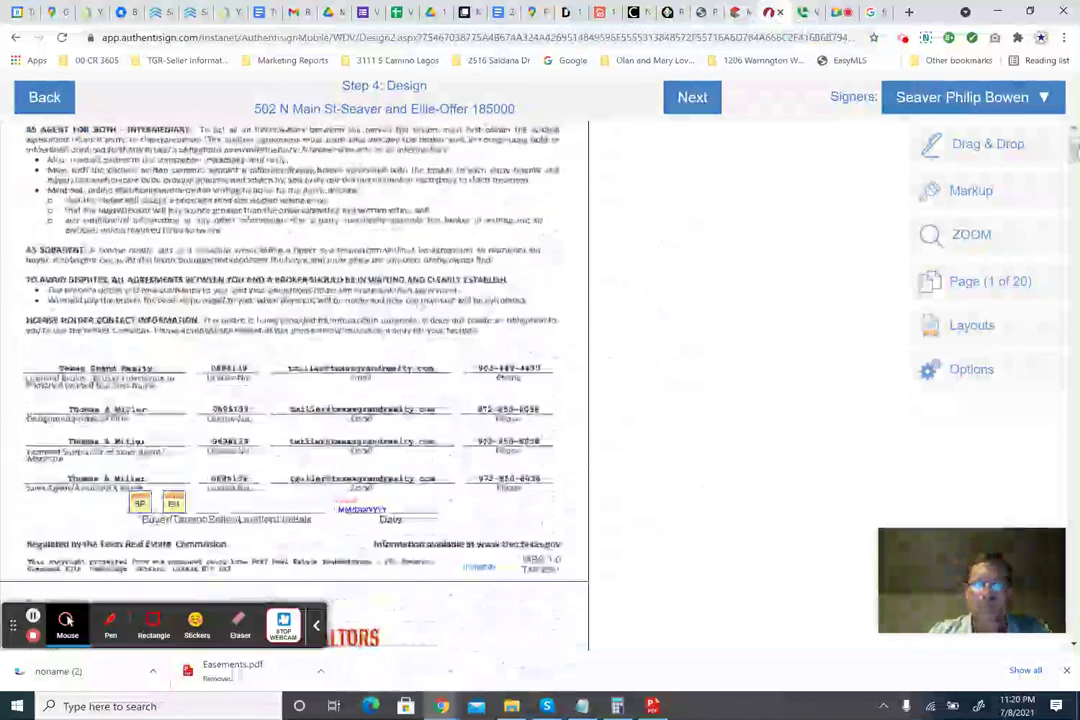
scroll(418, 293, down, 3)
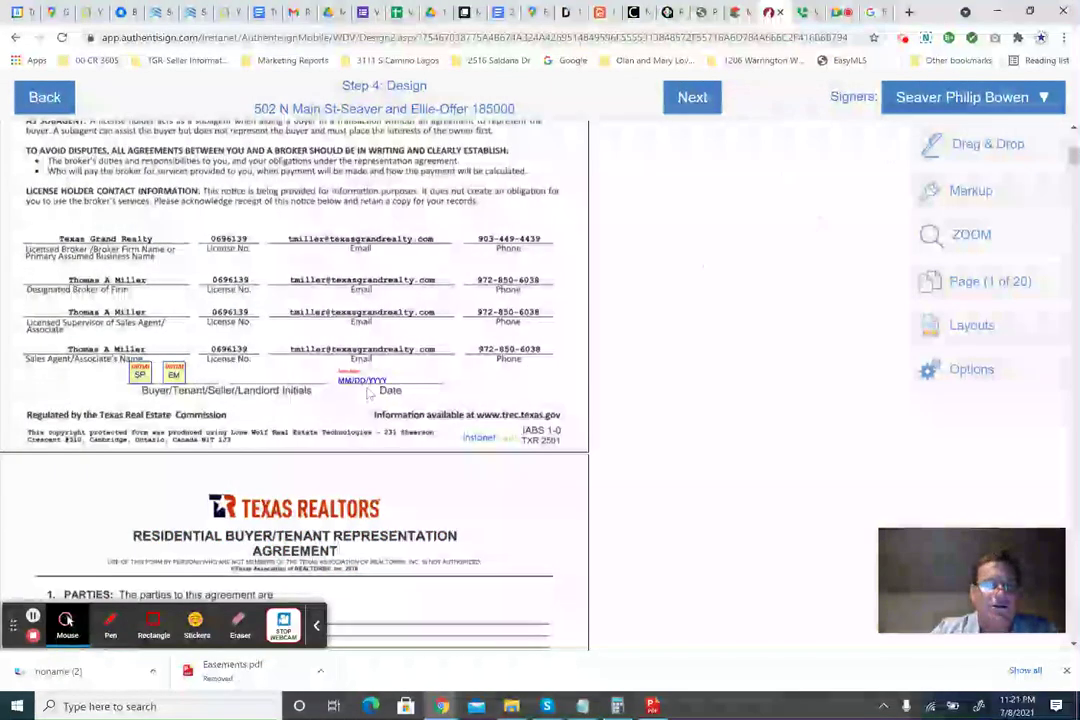
scroll(369, 394, down, 5)
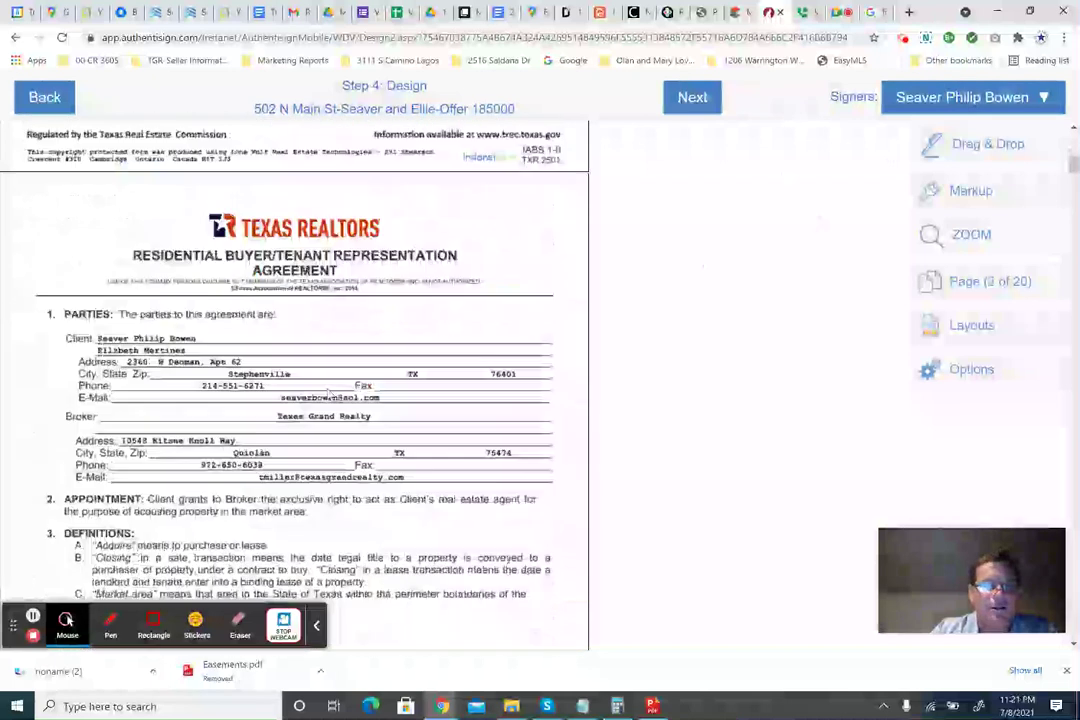
scroll(330, 393, down, 3)
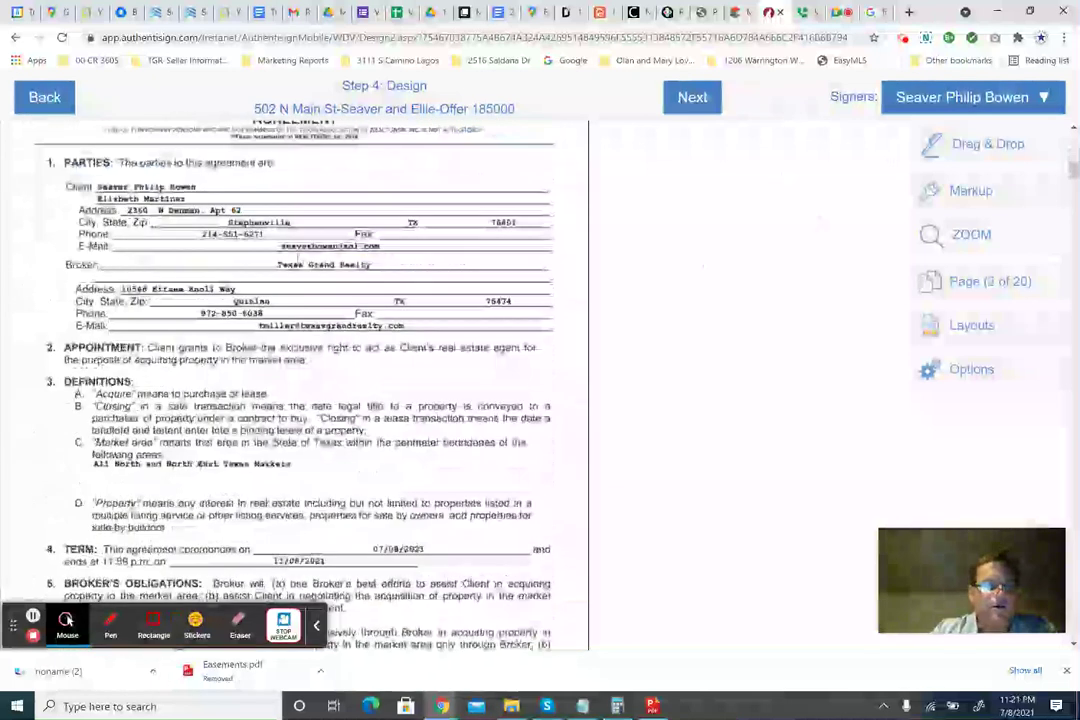
scroll(229, 323, down, 3)
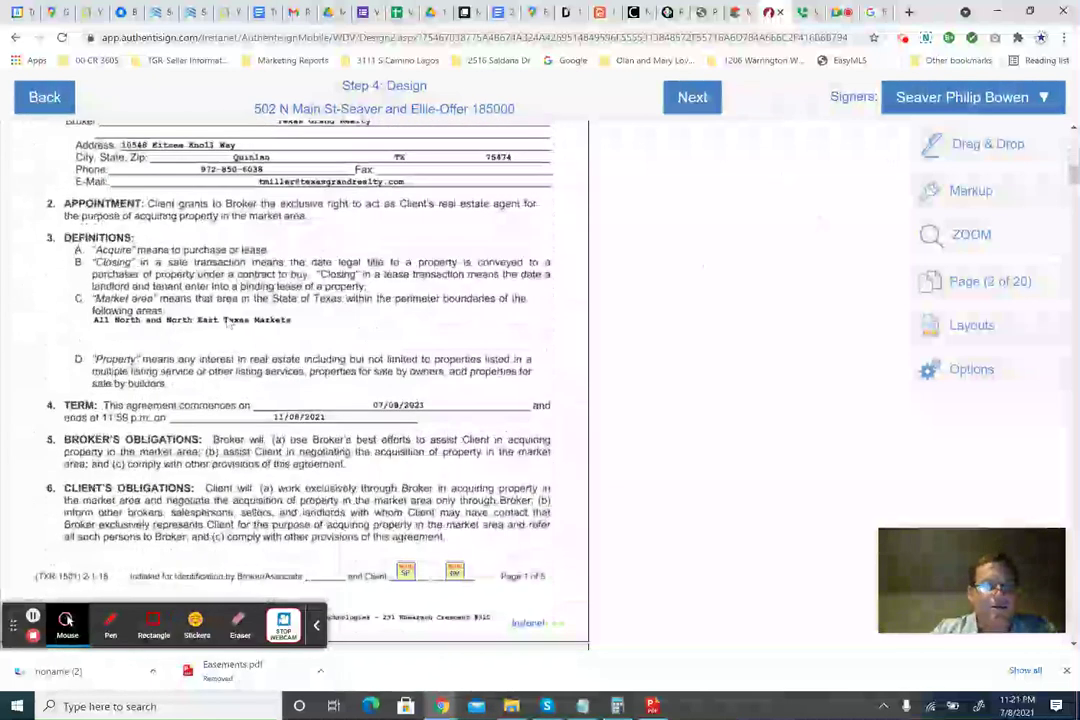
scroll(327, 430, down, 3)
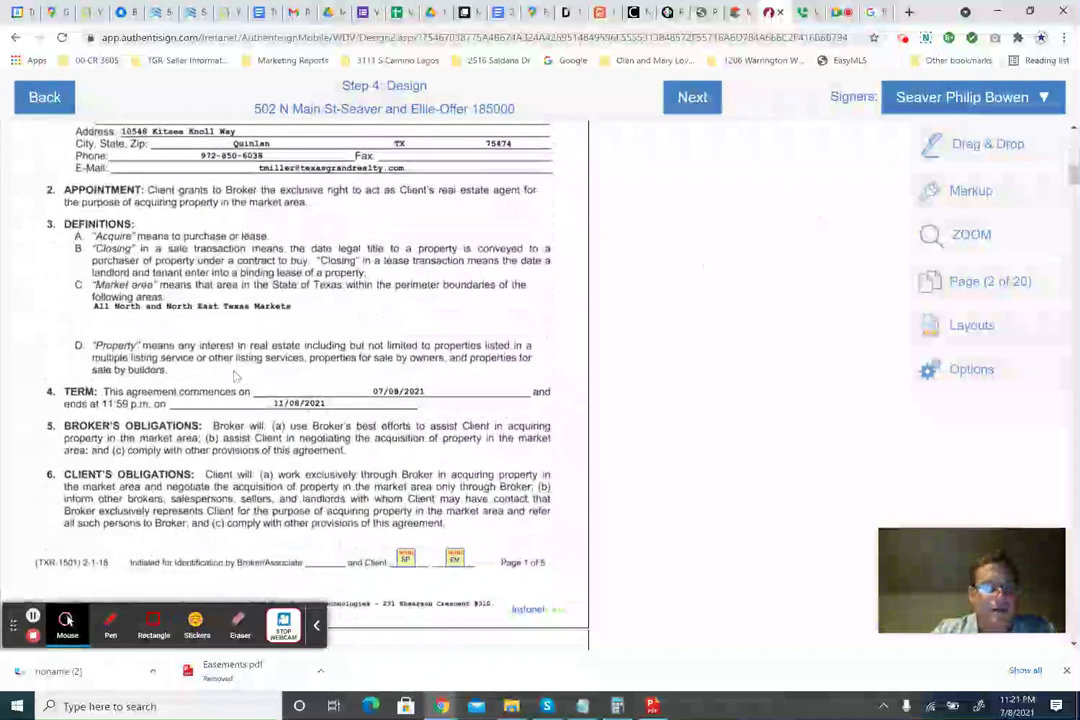
scroll(765, 460, up, 13)
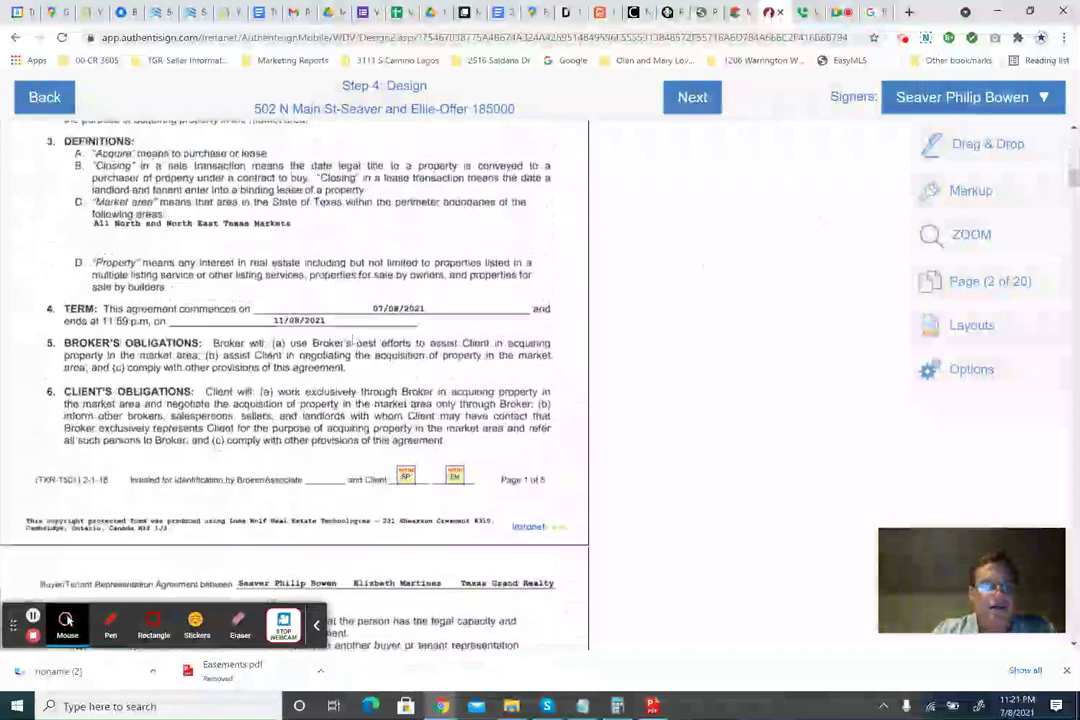
scroll(765, 460, down, 7)
scroll(765, 460, down, 5)
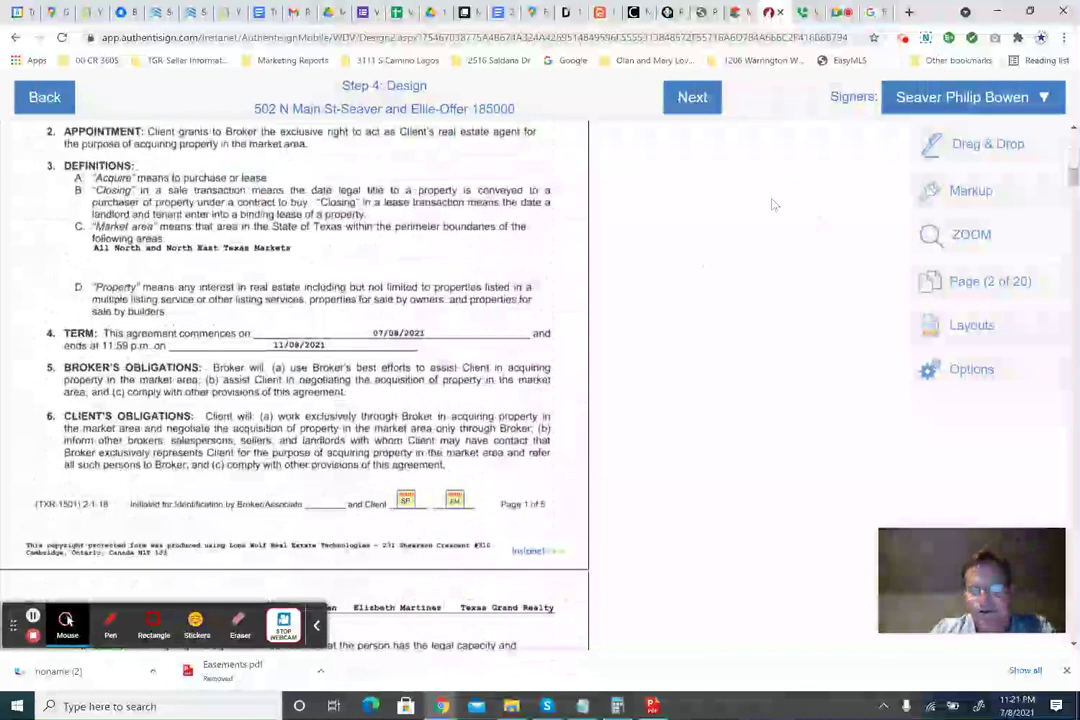
Check the Signers list, then leave the design step for the transaction wizard.
click(920, 98)
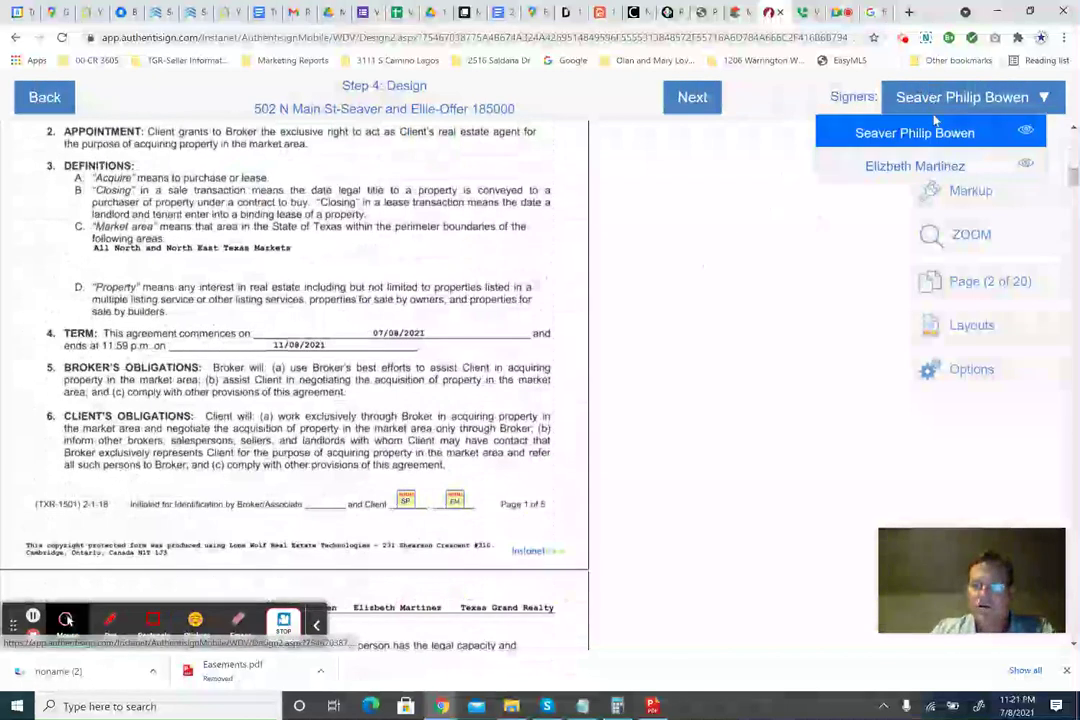
click(740, 199)
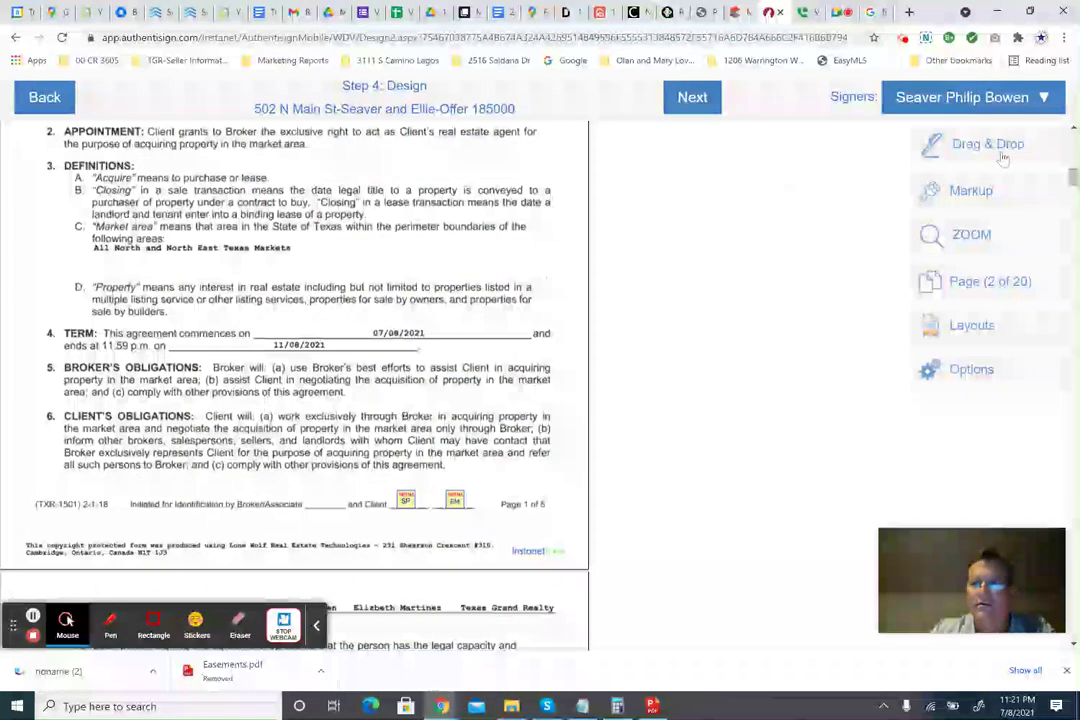
click(35, 97)
Return to the participants step and add yourself as a new participant.
click(122, 127)
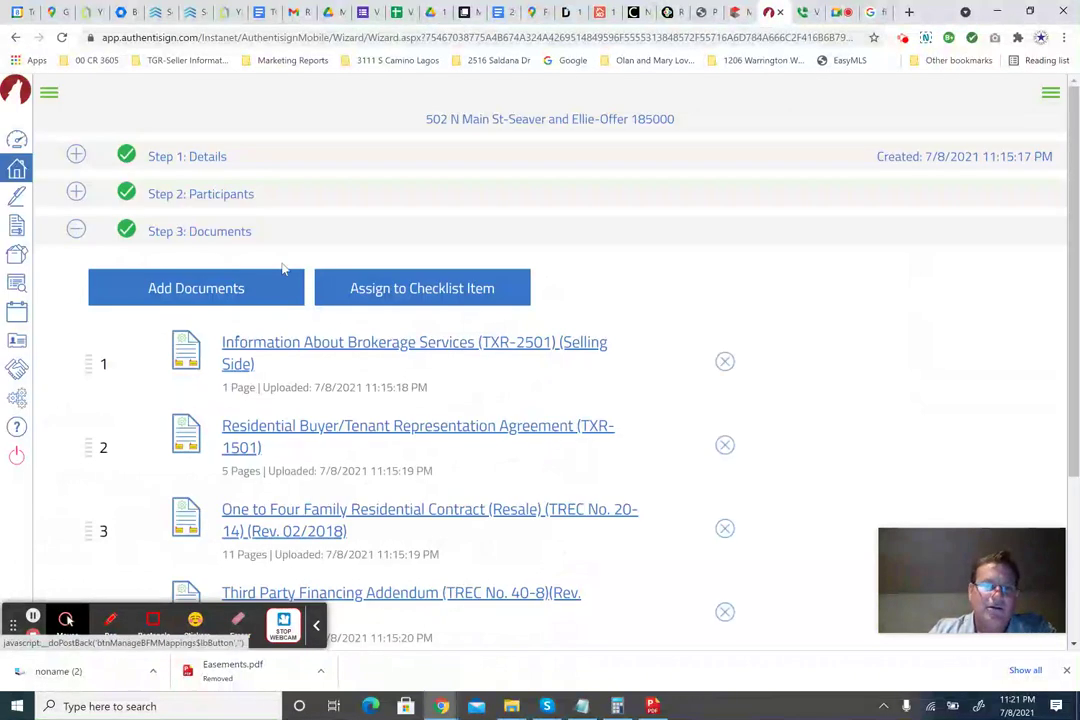
click(230, 192)
click(205, 270)
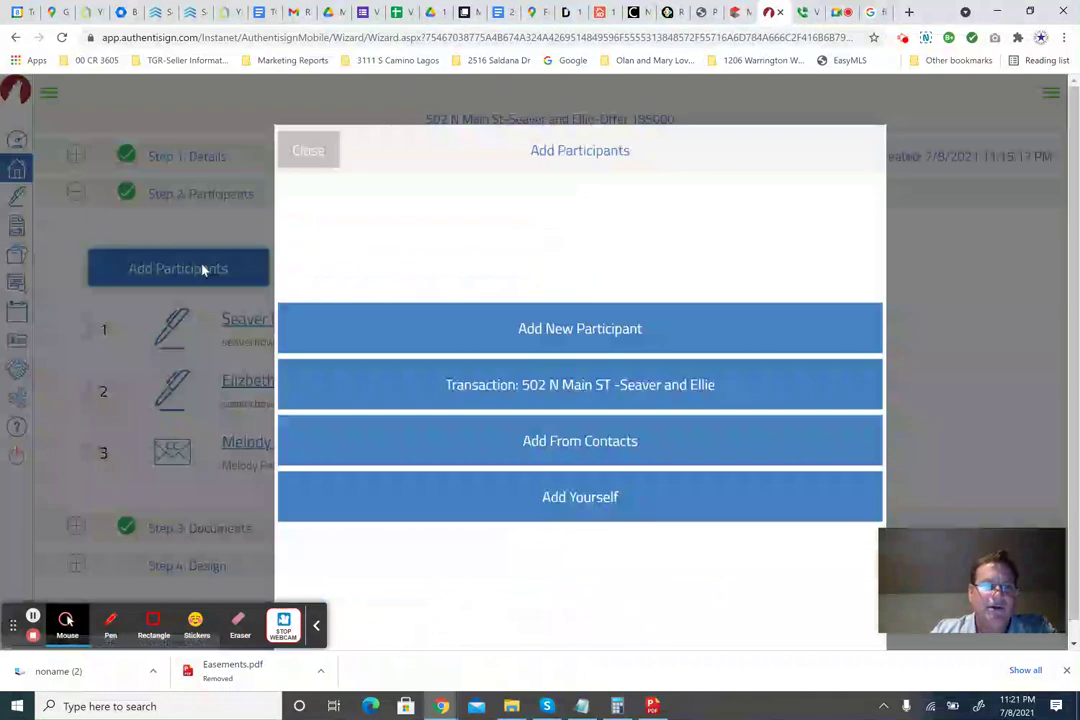
click(568, 497)
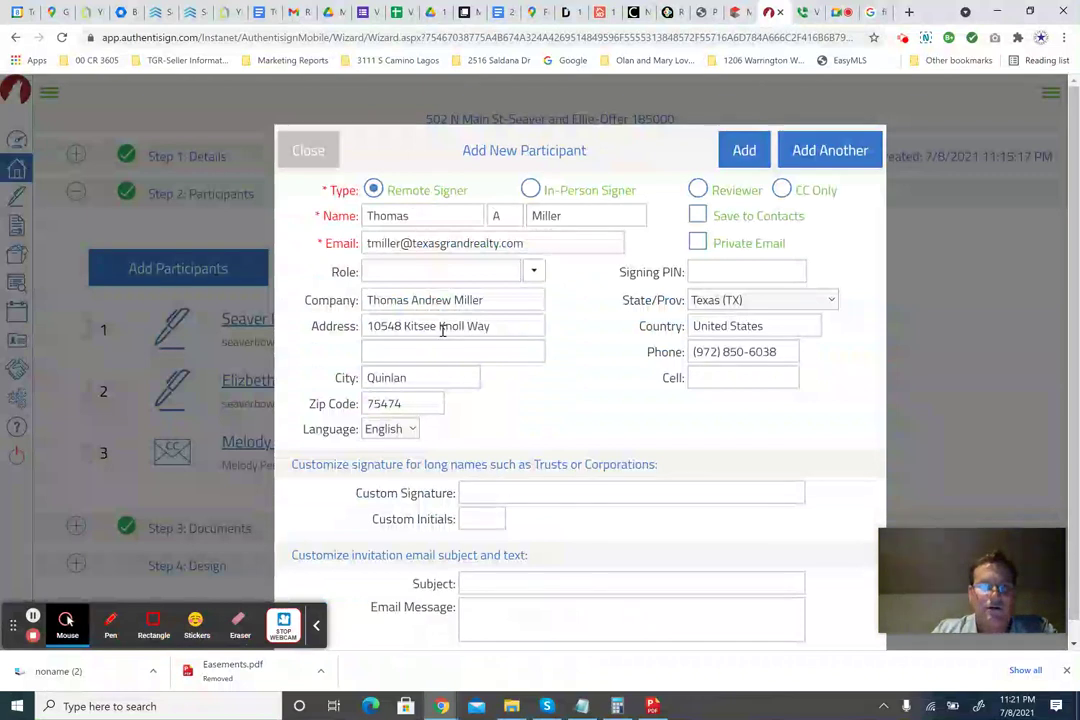
click(744, 150)
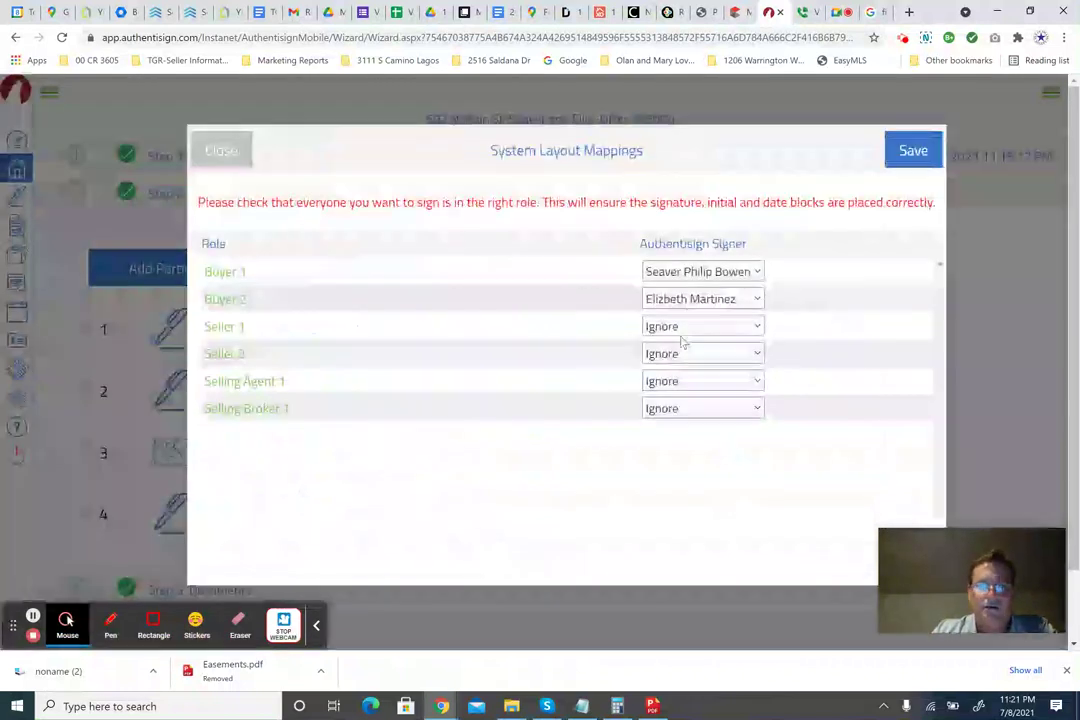
Map yourself to the Selling Agent 1 and Selling Broker 1 roles and save.
click(675, 381)
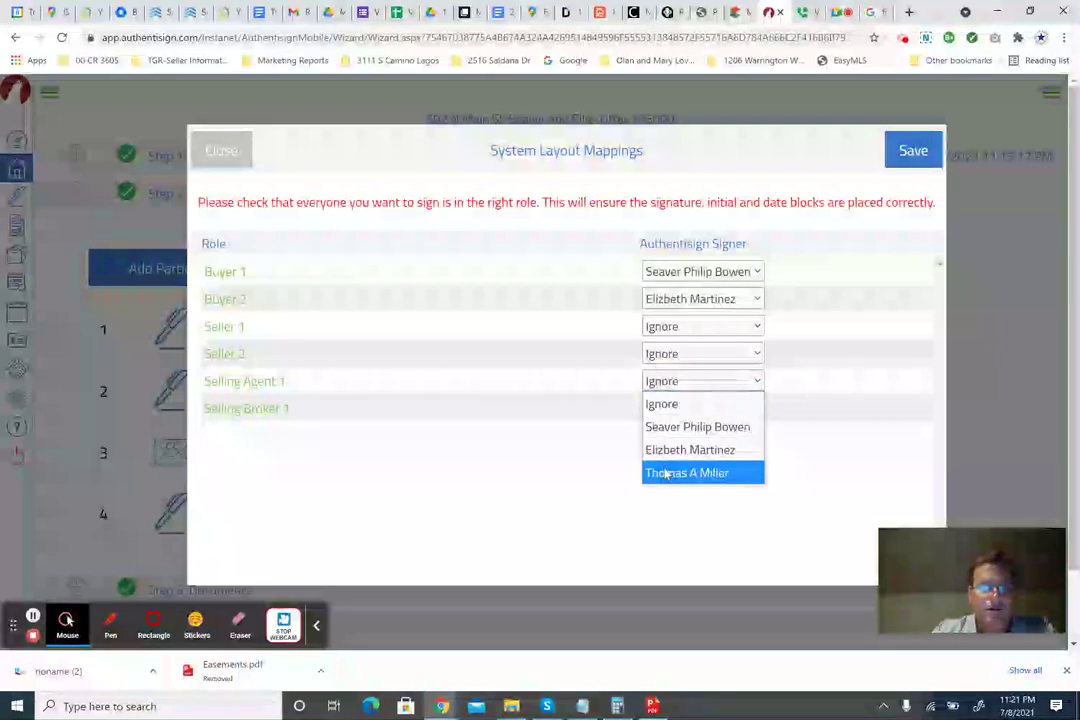
click(666, 474)
click(675, 409)
click(672, 501)
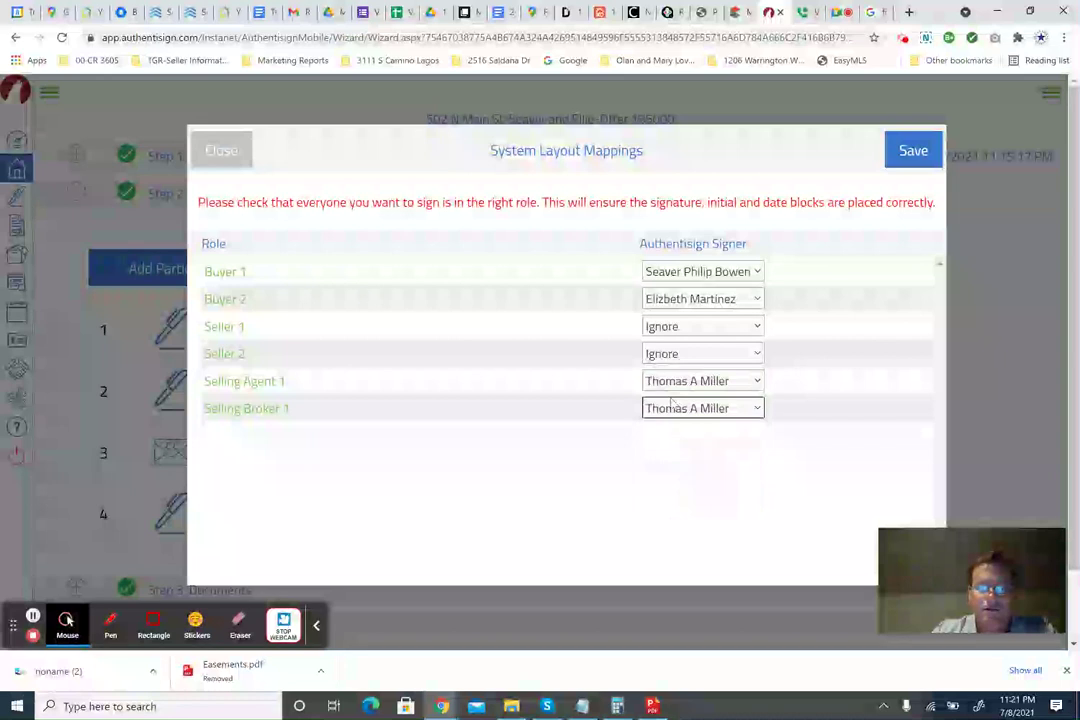
click(911, 152)
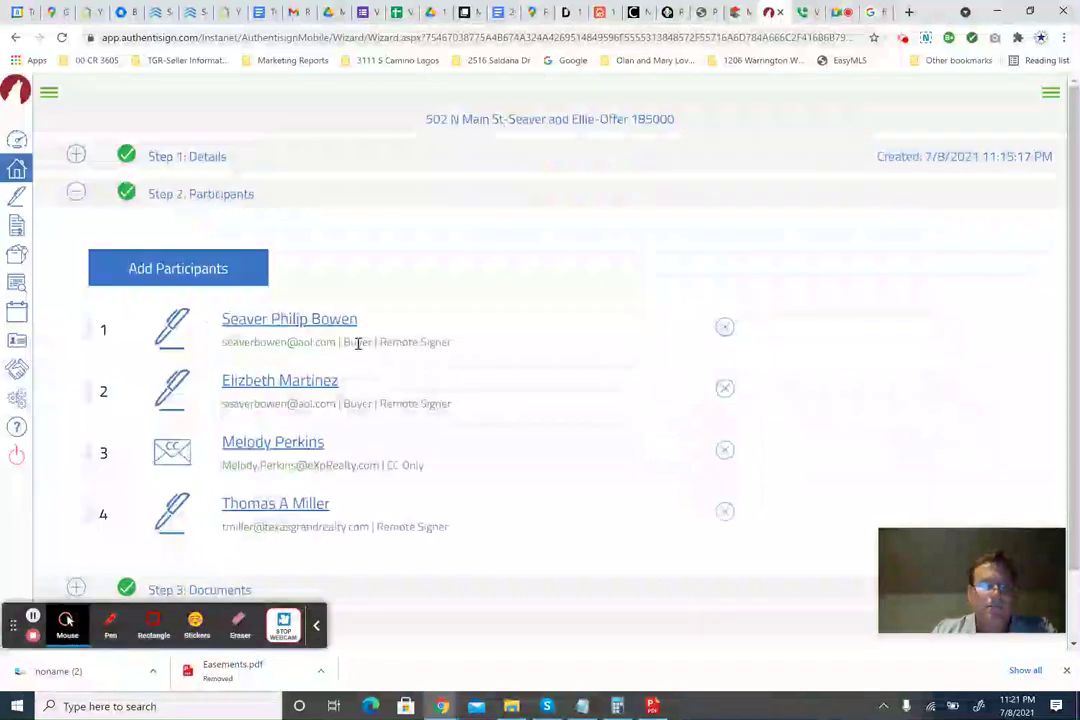
Move your participant row above the CC-only recipient.
scroll(438, 386, down, 1)
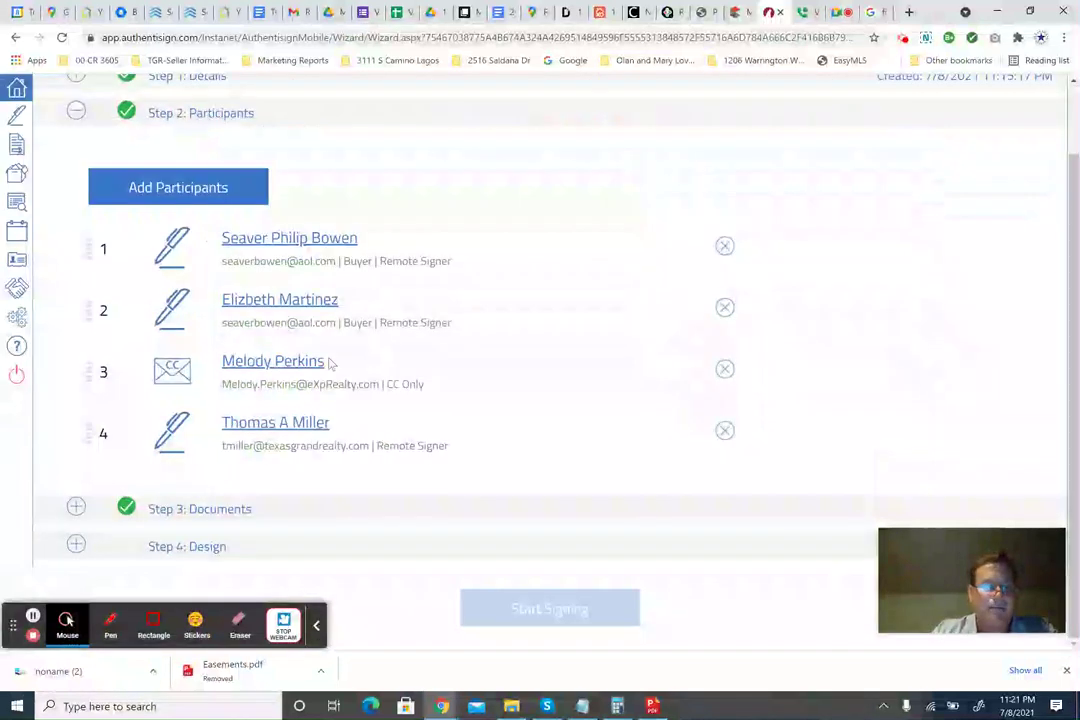
click(89, 433)
mouse_move(89, 433)
mouse_down()
mouse_move(96, 357)
mouse_move(96, 446)
mouse_move(96, 430)
mouse_up()
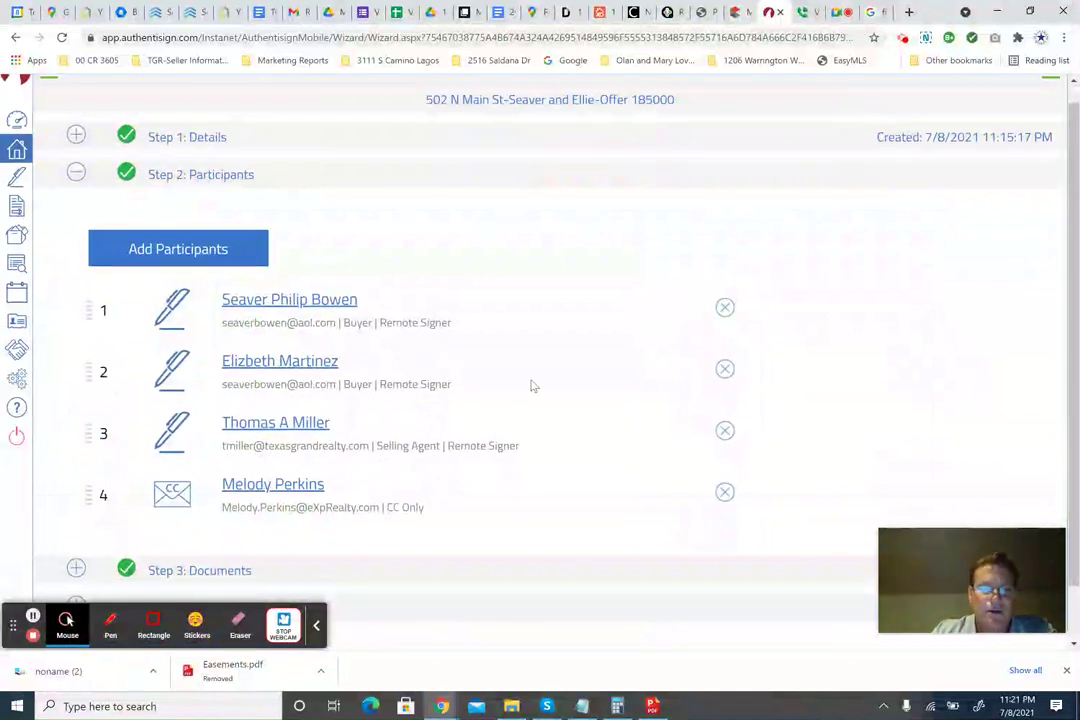
scroll(533, 386, down, 1)
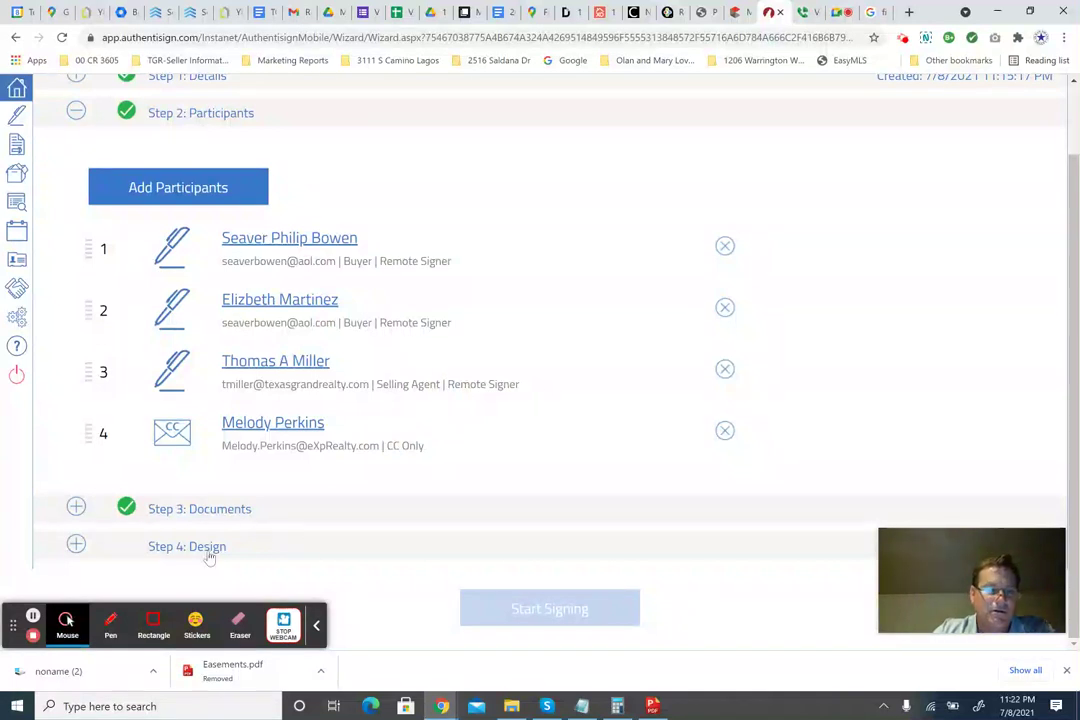
Reopen the Design step and select the broker associate as the active signer.
click(256, 518)
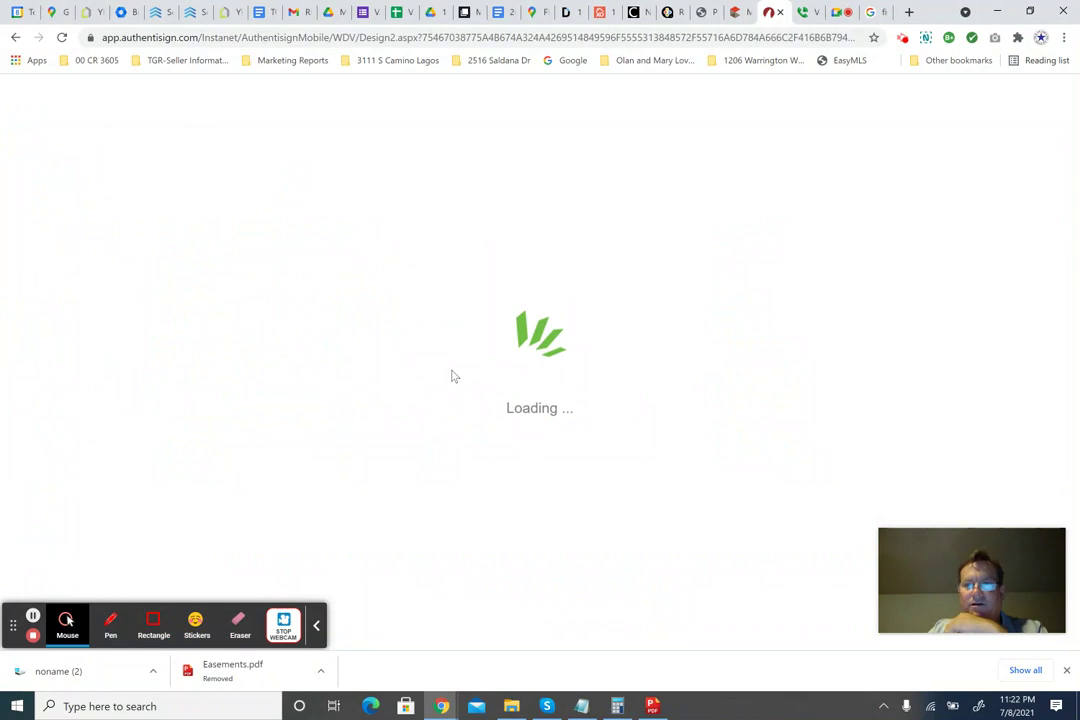
scroll(349, 440, down, 8)
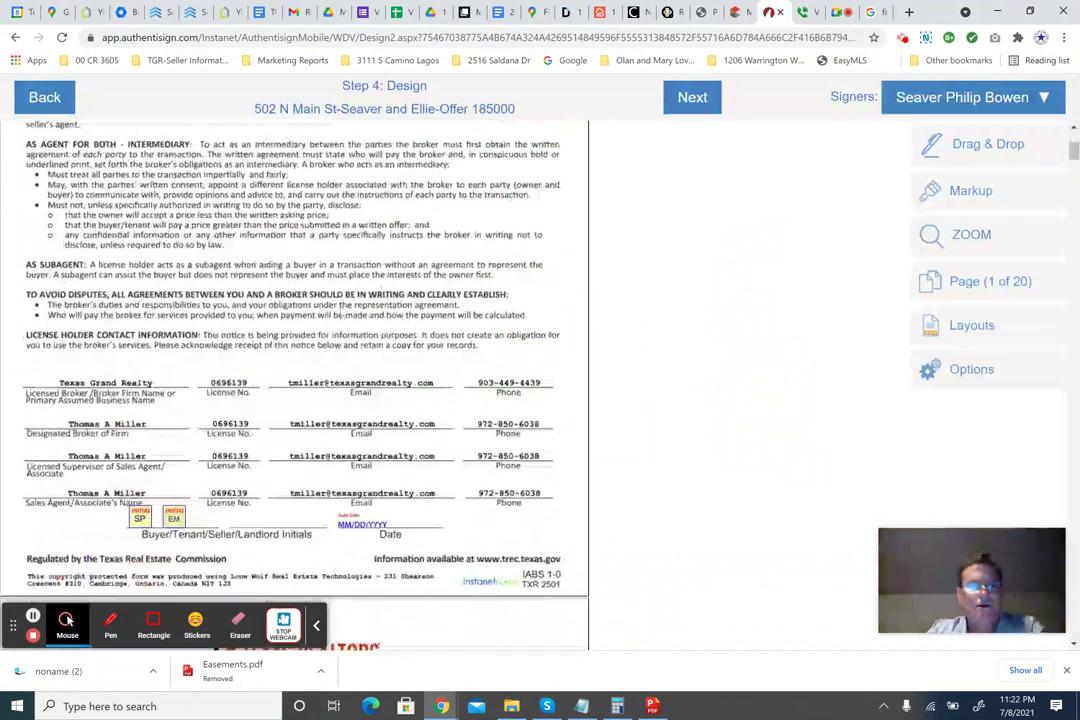
scroll(300, 370, down, 12)
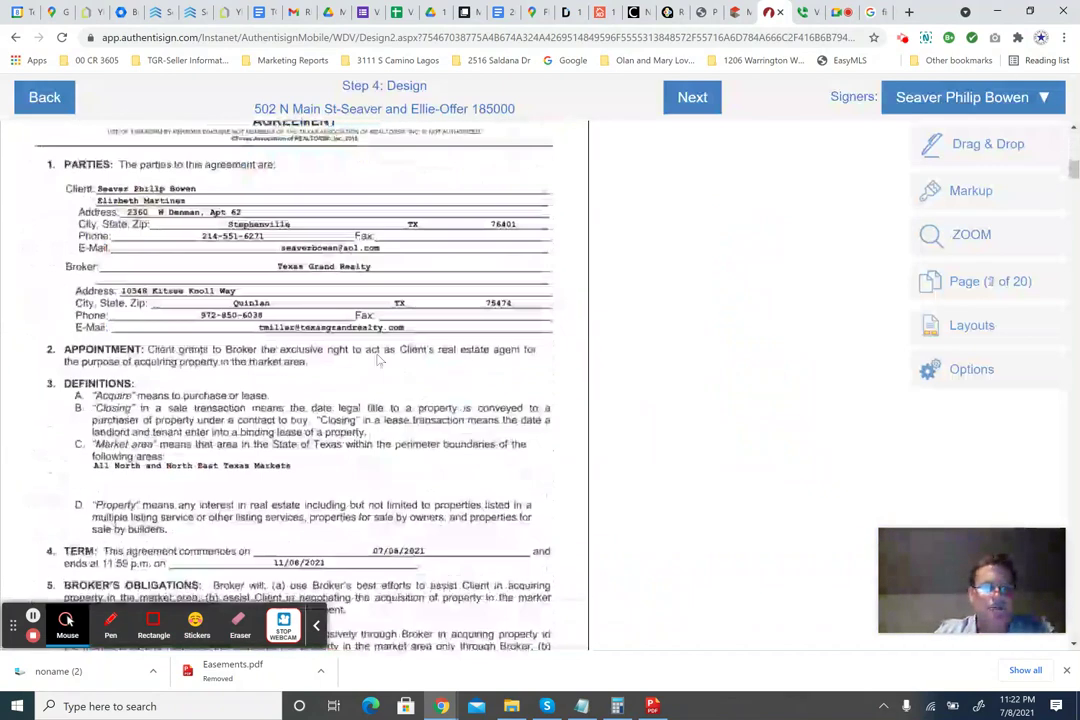
scroll(370, 380, down, 2)
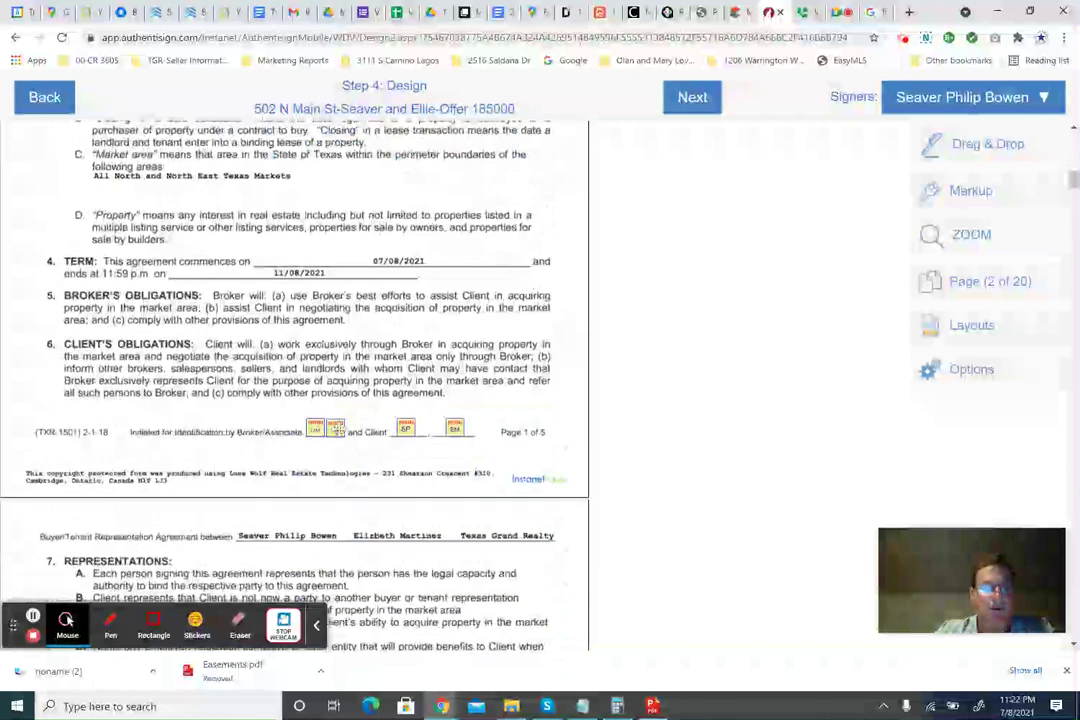
click(1004, 100)
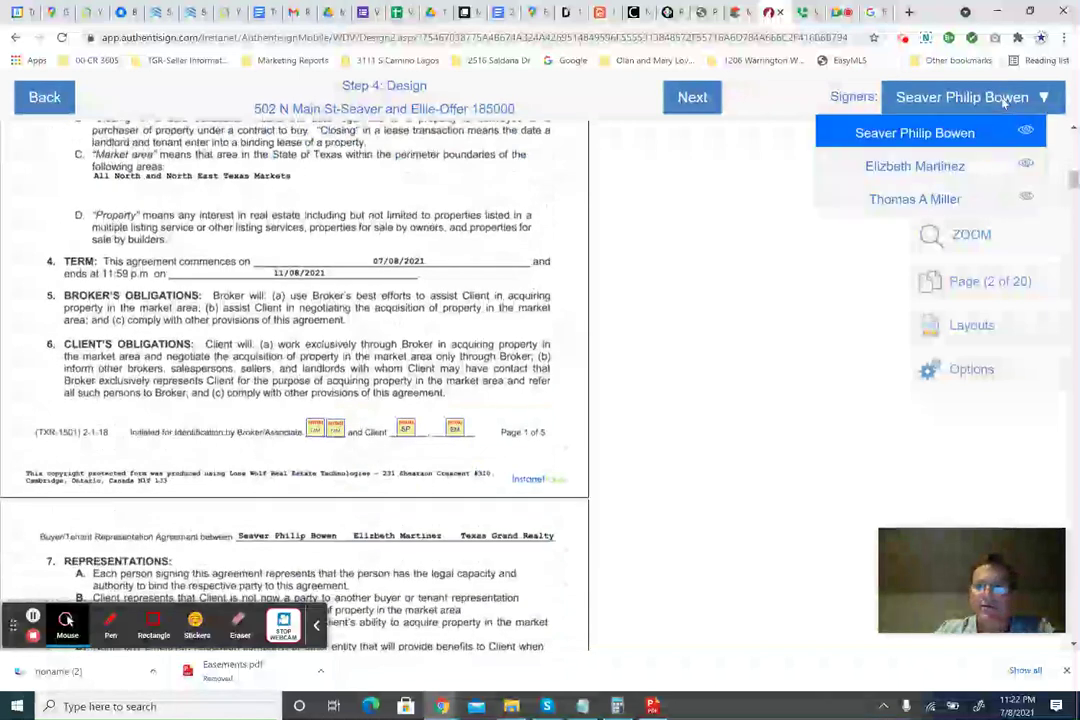
click(912, 200)
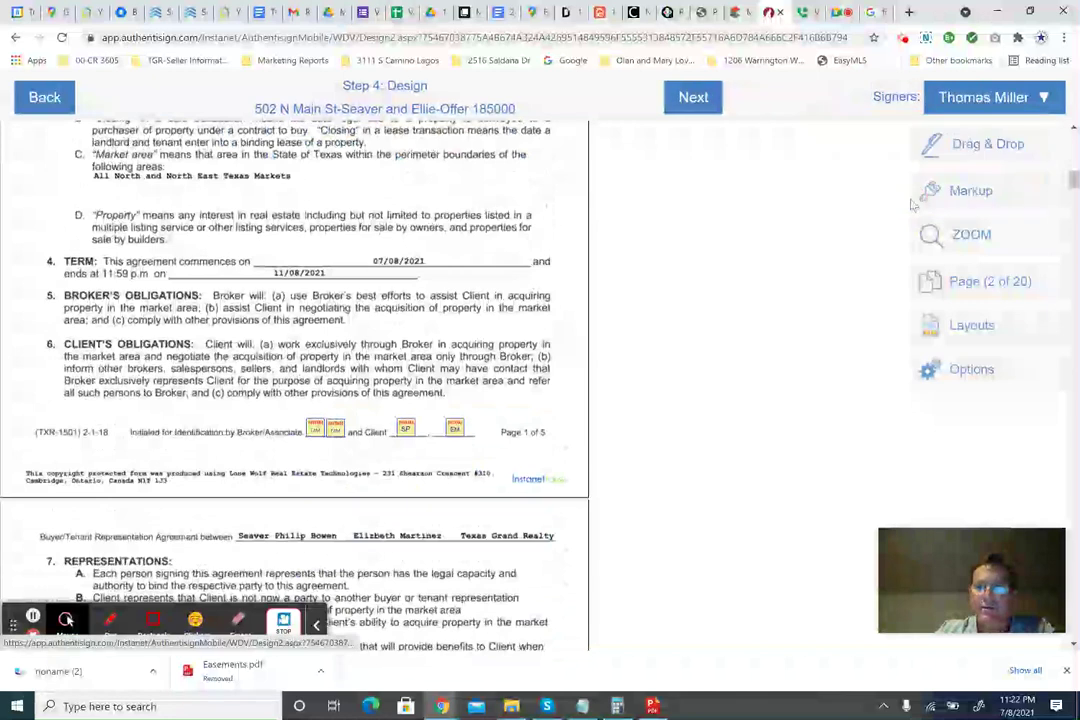
Confirm each broker initials box in the contract is assigned to the broker associate.
click(333, 428)
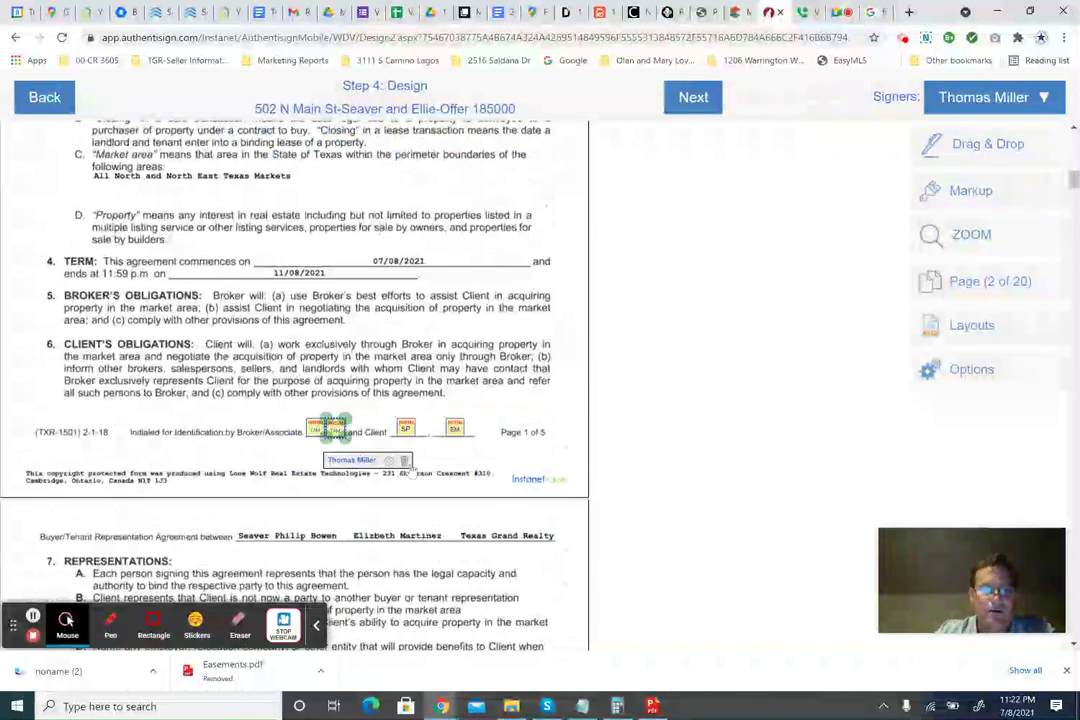
click(411, 464)
scroll(483, 462, down, 3)
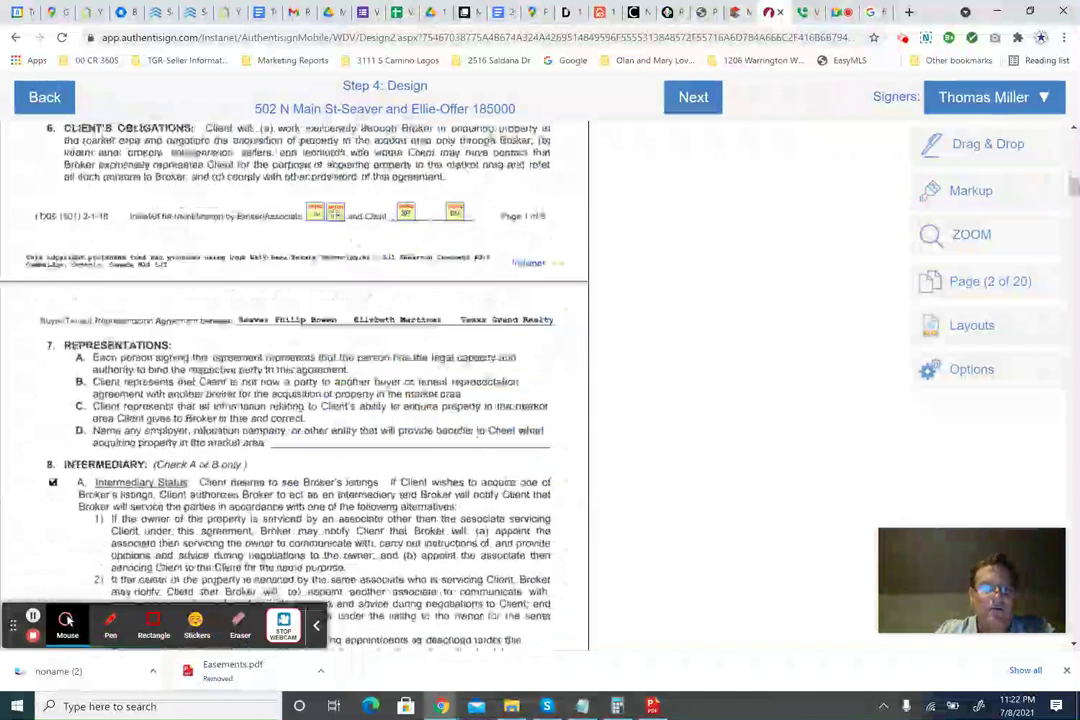
click(333, 213)
click(405, 244)
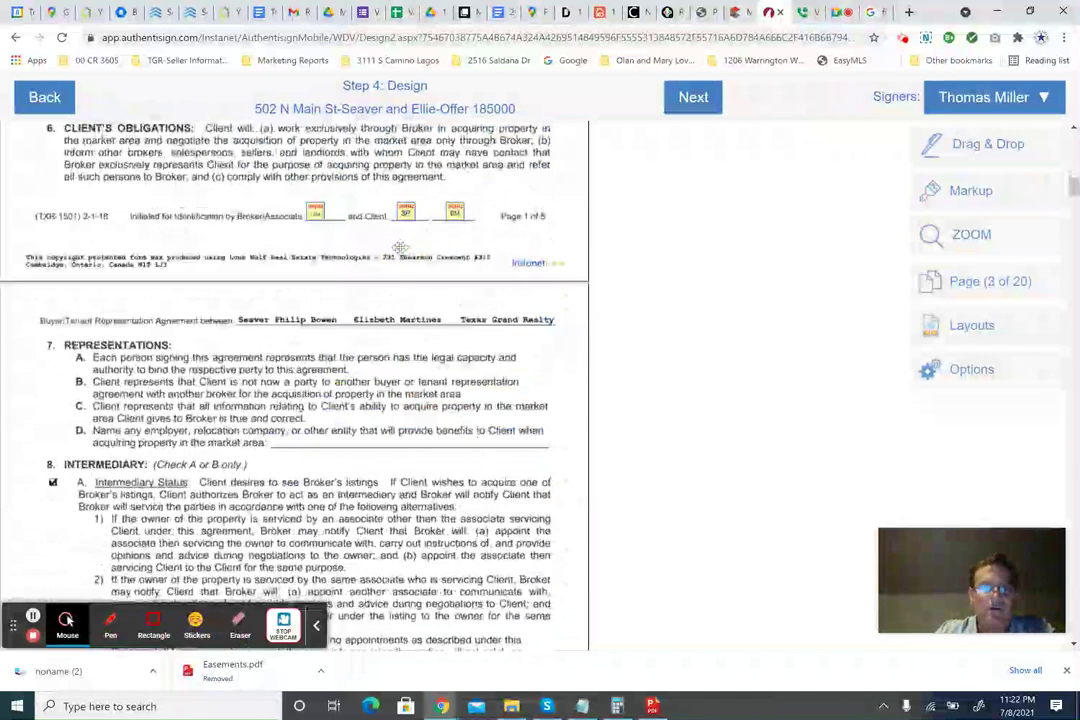
scroll(405, 244, down, 6)
click(333, 342)
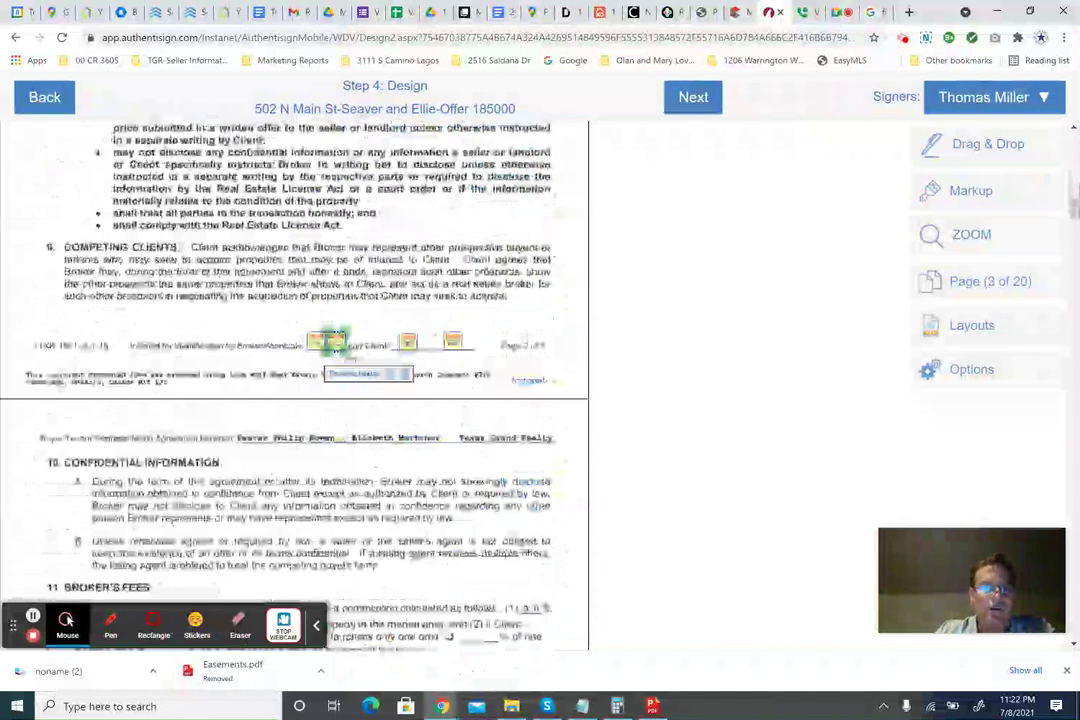
scroll(294, 280, down, 4)
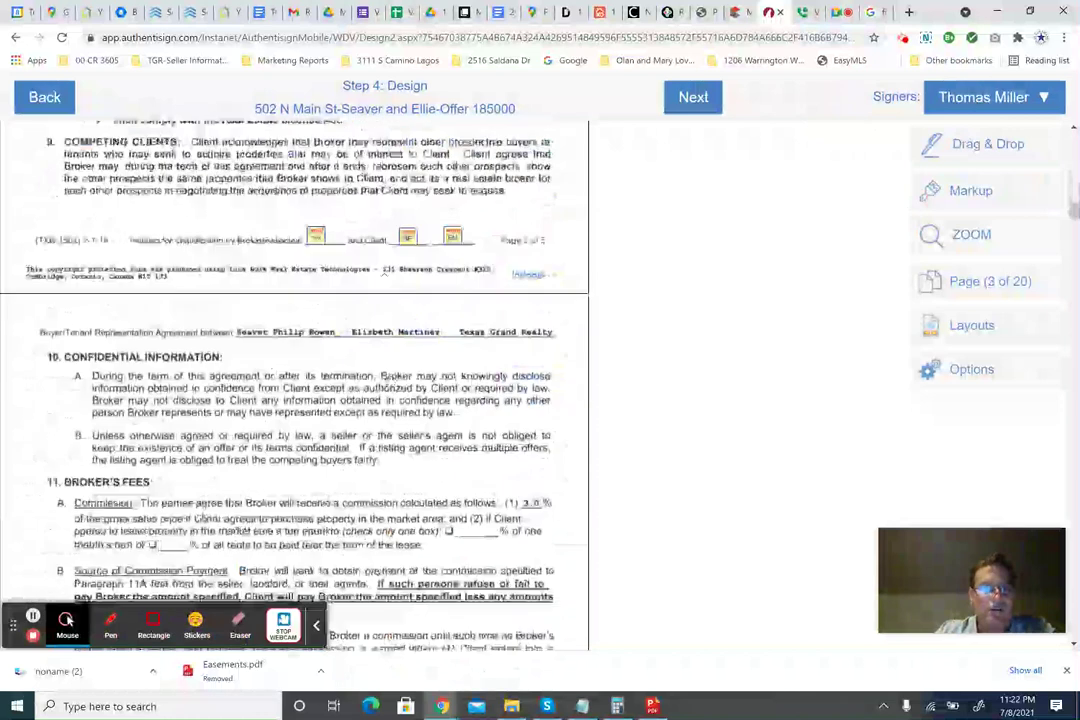
scroll(300, 380, down, 5)
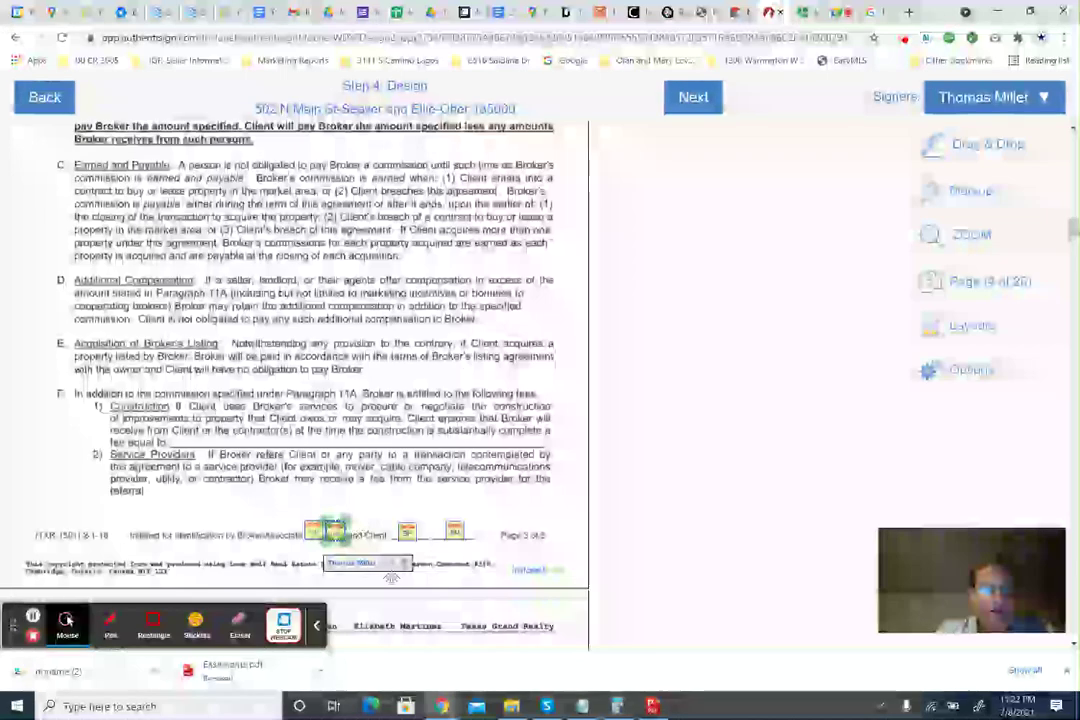
scroll(300, 380, down, 5)
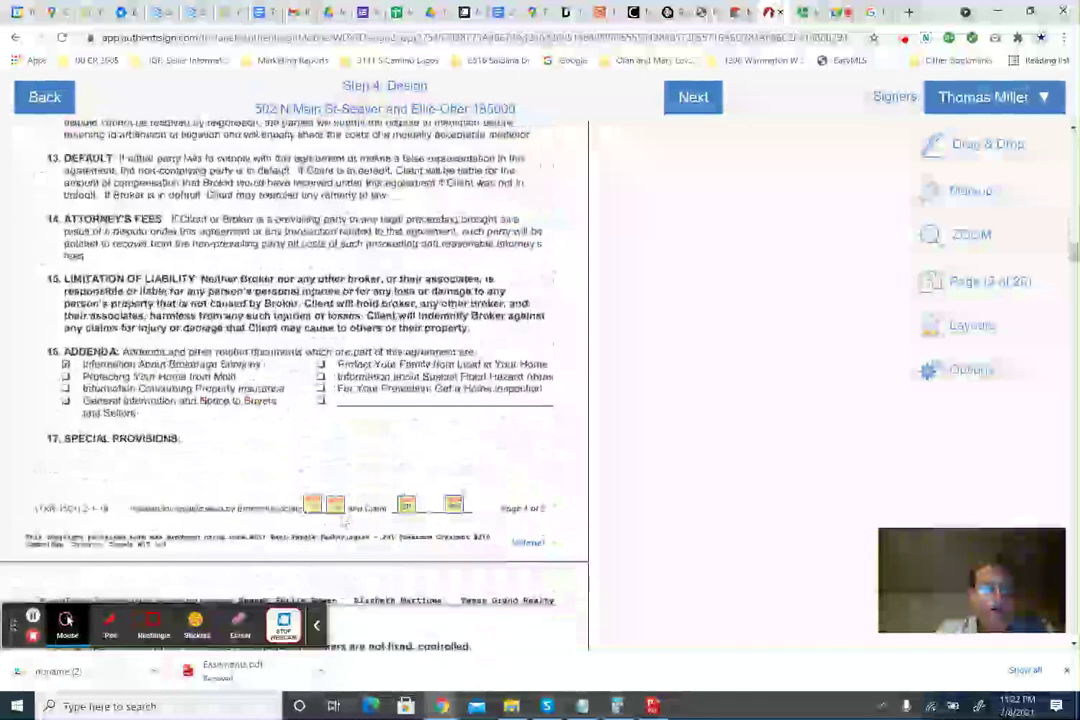
click(336, 506)
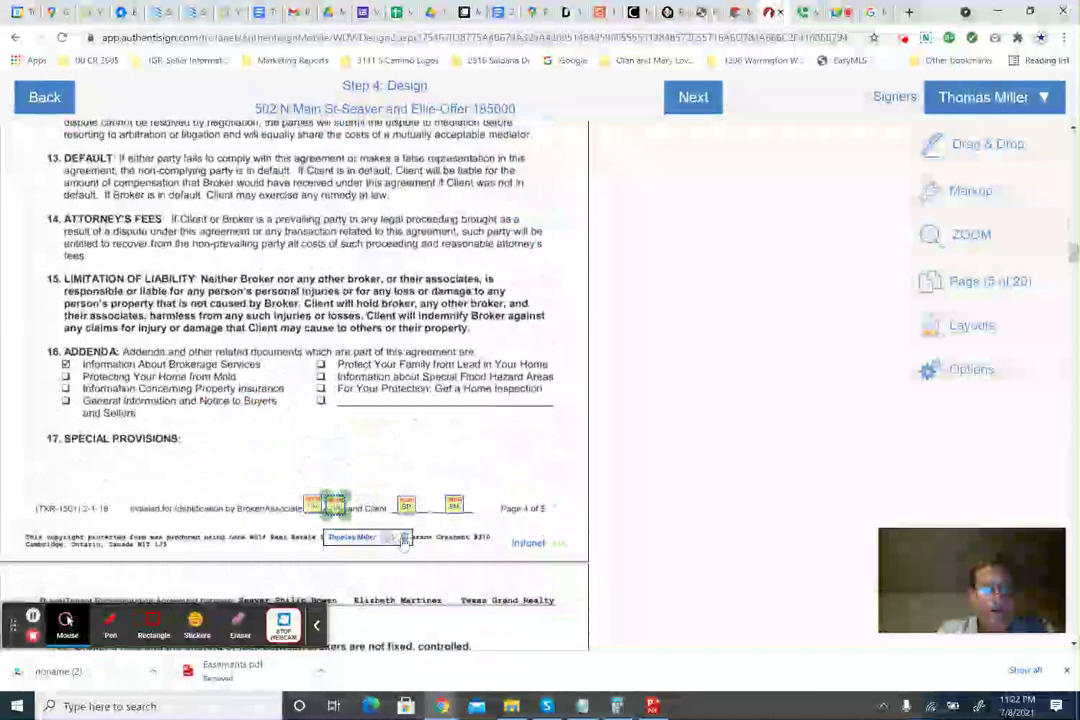
click(415, 448)
Scroll through the contract pages, reviewing the placed buyer initial fields.
scroll(424, 443, down, 3)
scroll(424, 443, down, 5)
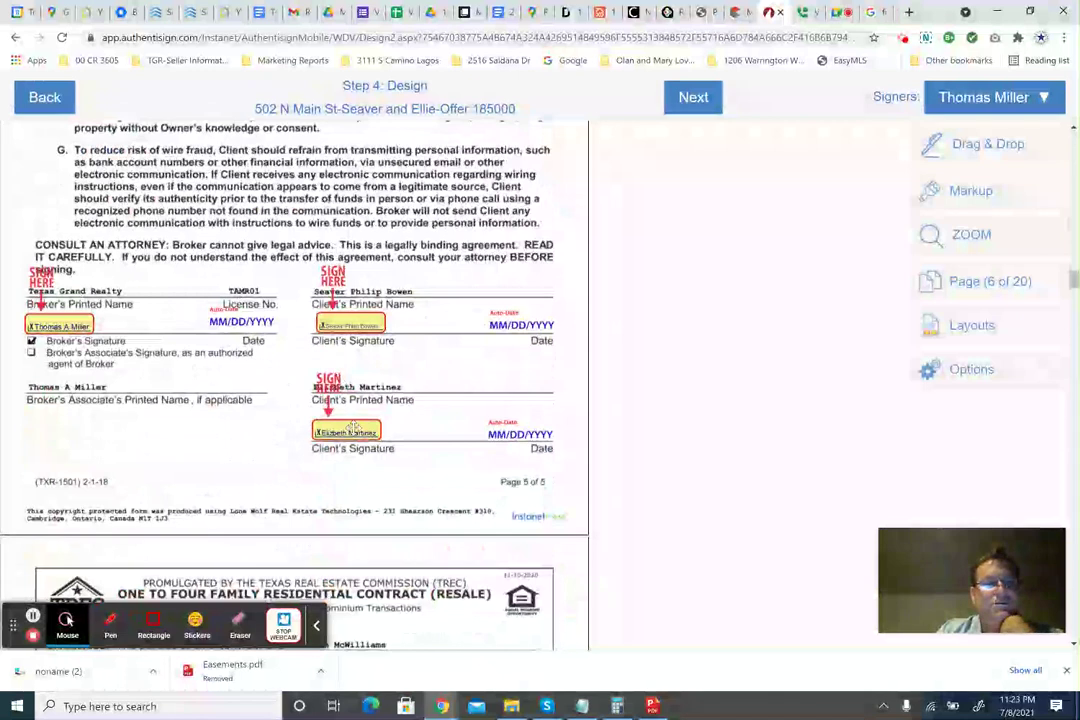
scroll(437, 415, down, 4)
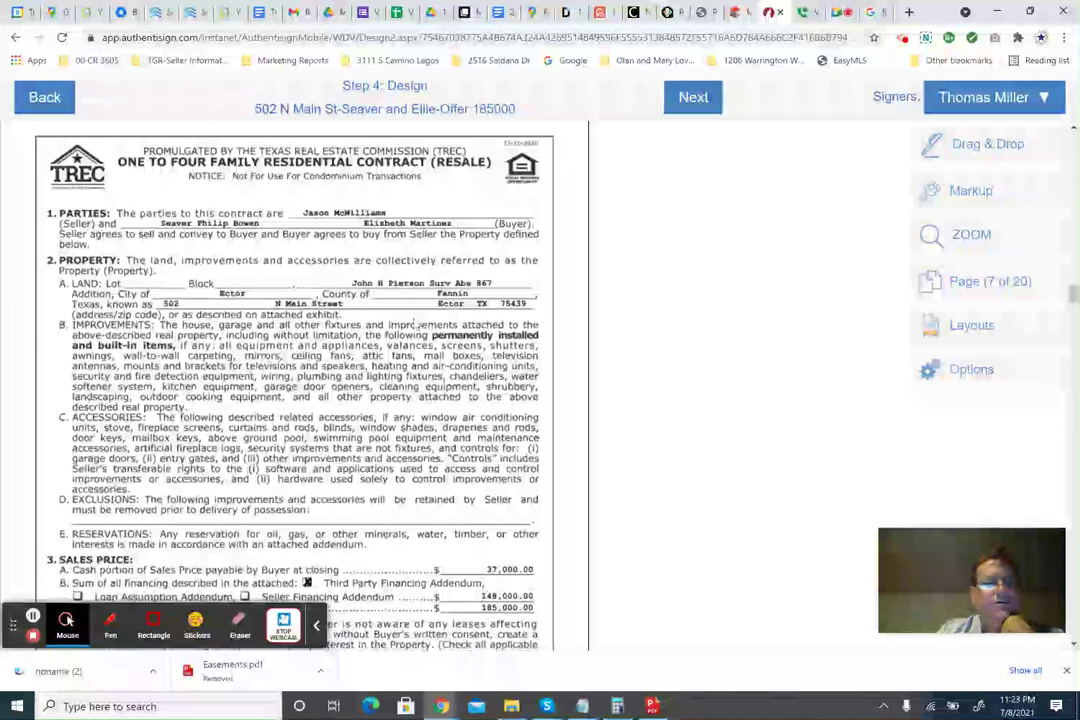
scroll(206, 246, down, 5)
scroll(295, 385, up, 5)
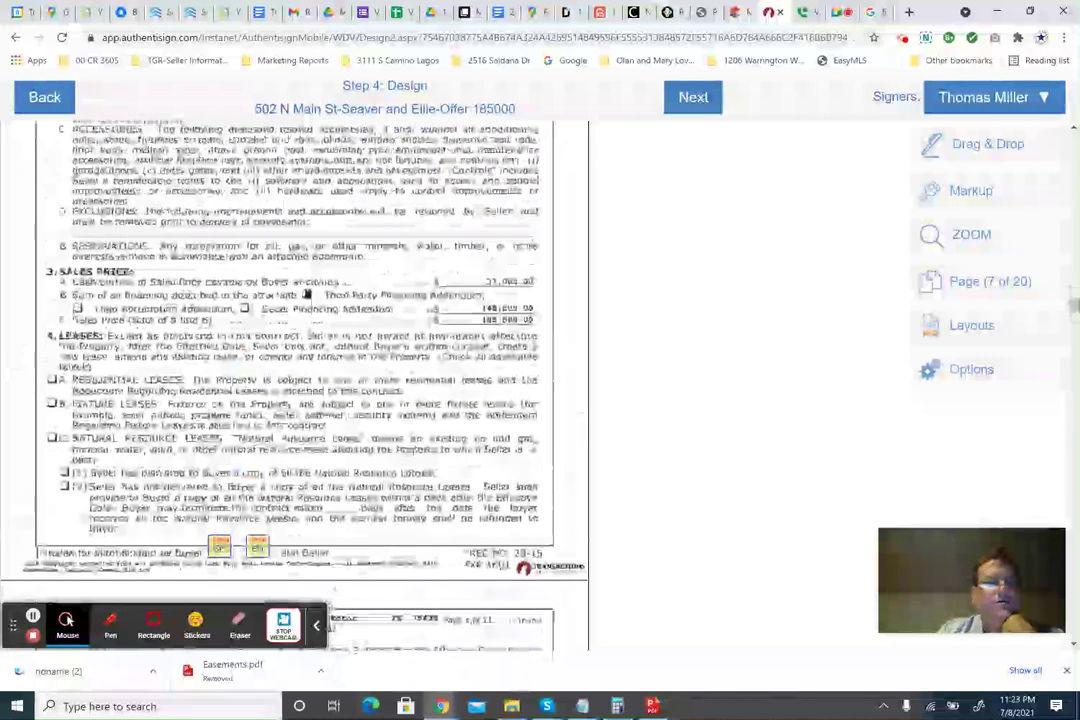
scroll(295, 385, down, 2)
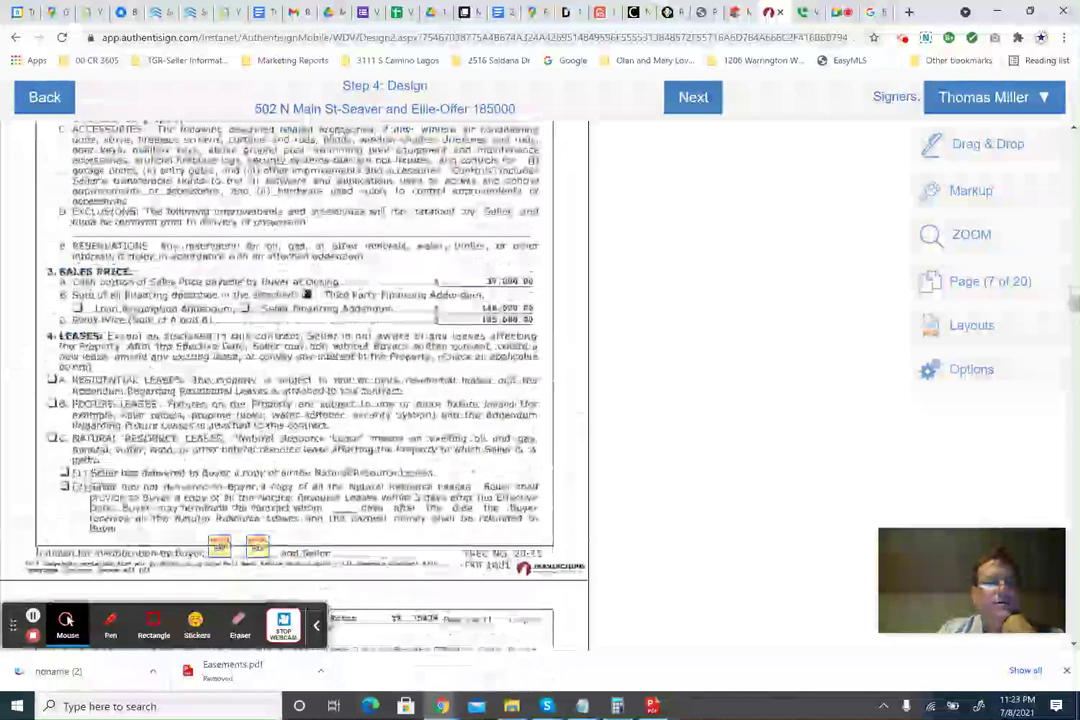
scroll(295, 385, up, 3)
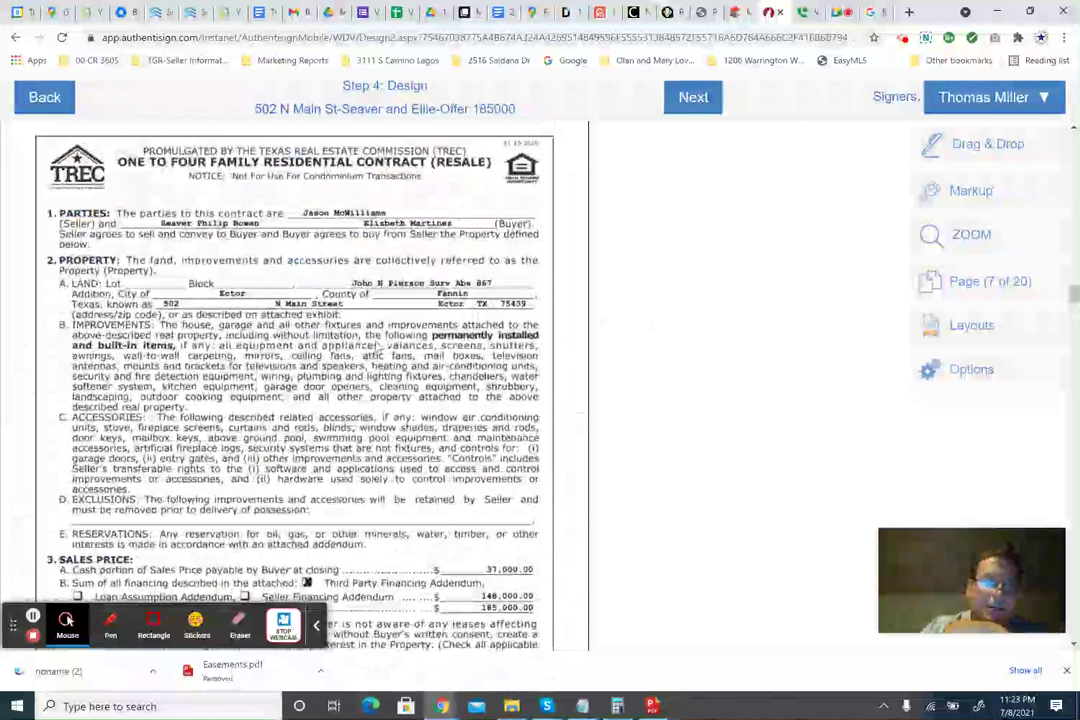
scroll(330, 318, down, 1)
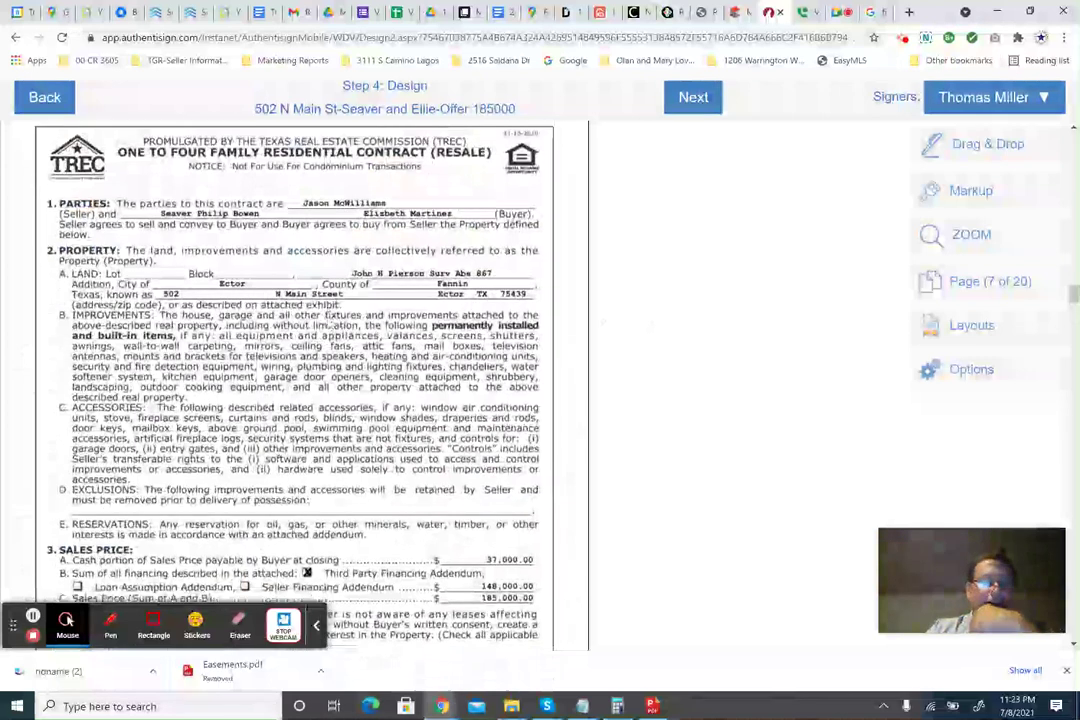
scroll(330, 318, down, 3)
scroll(330, 318, down, 2)
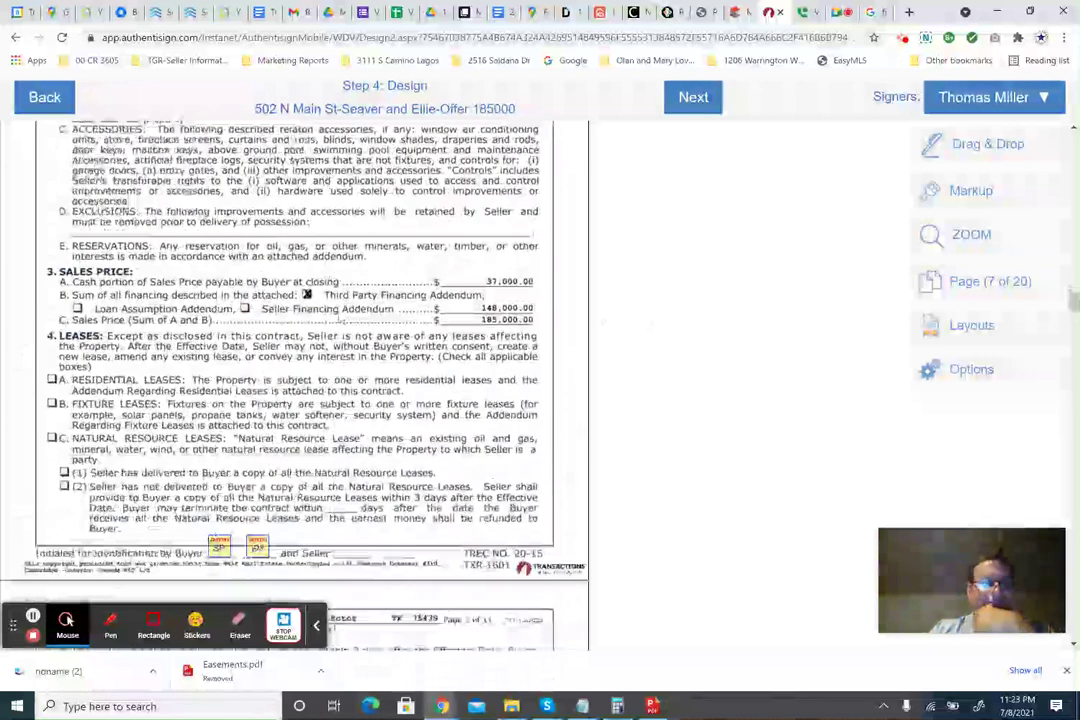
scroll(340, 318, up, 3)
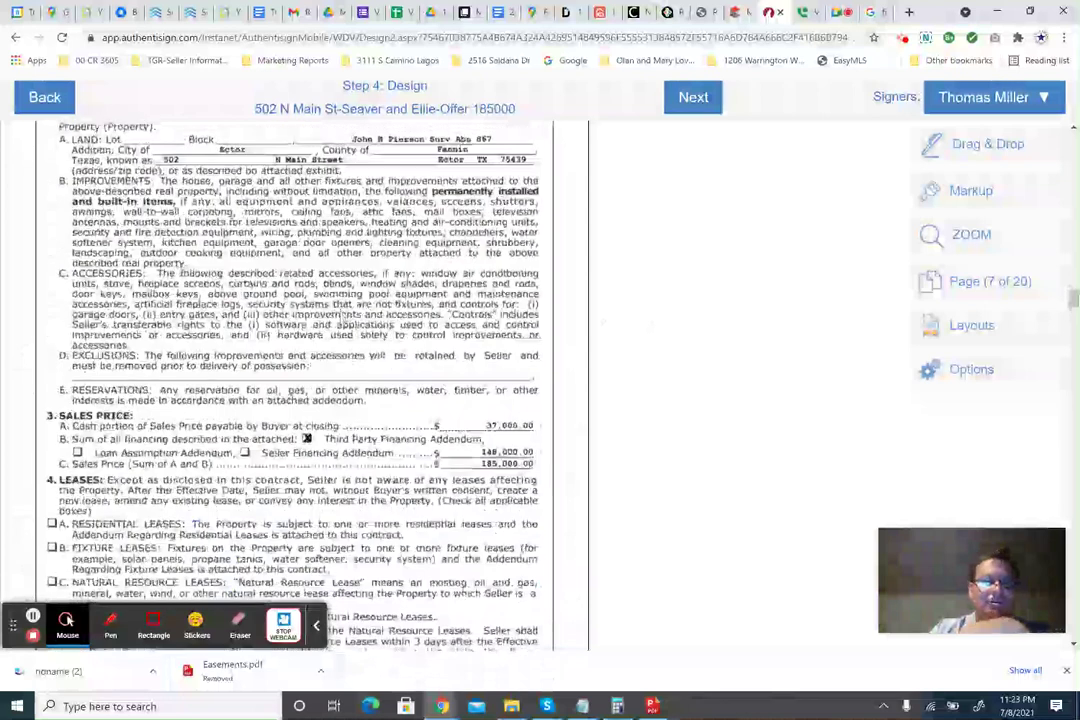
scroll(340, 318, up, 2)
scroll(340, 318, down, 3)
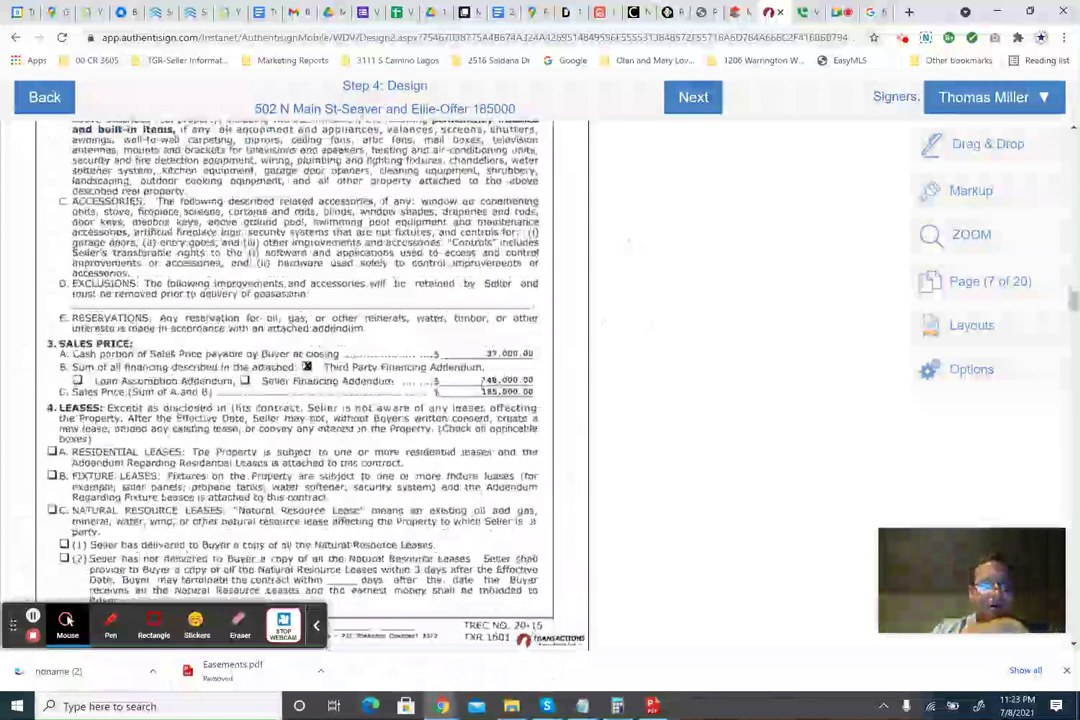
scroll(296, 320, down, 3)
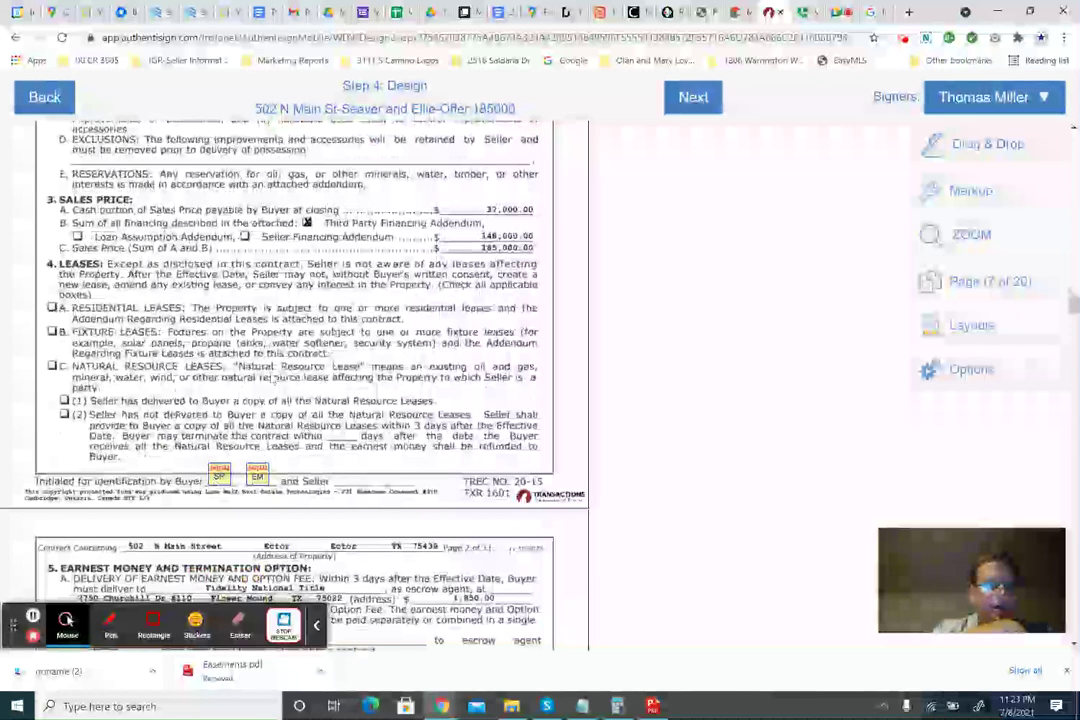
scroll(300, 380, down, 7)
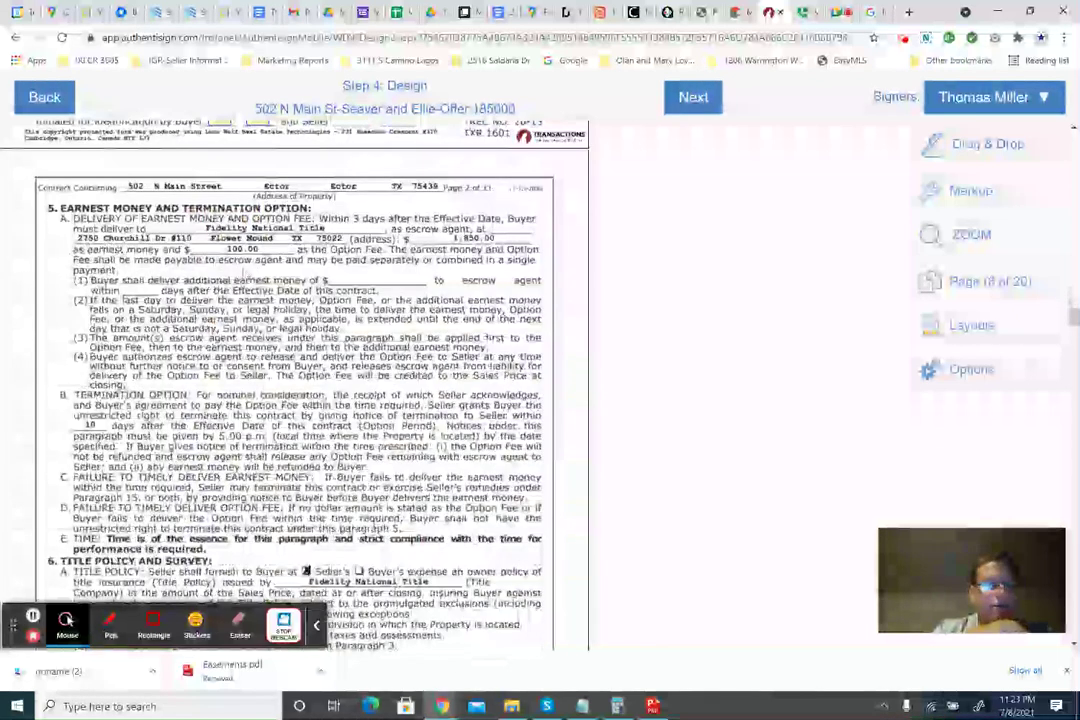
scroll(300, 380, down, 3)
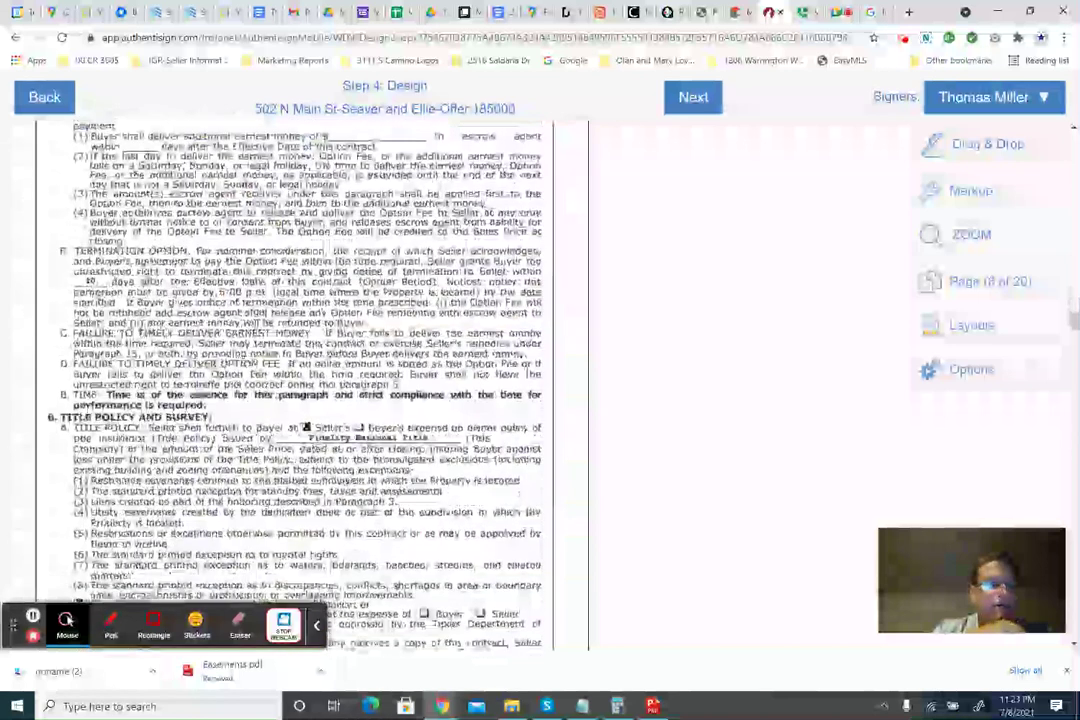
scroll(325, 275, down, 3)
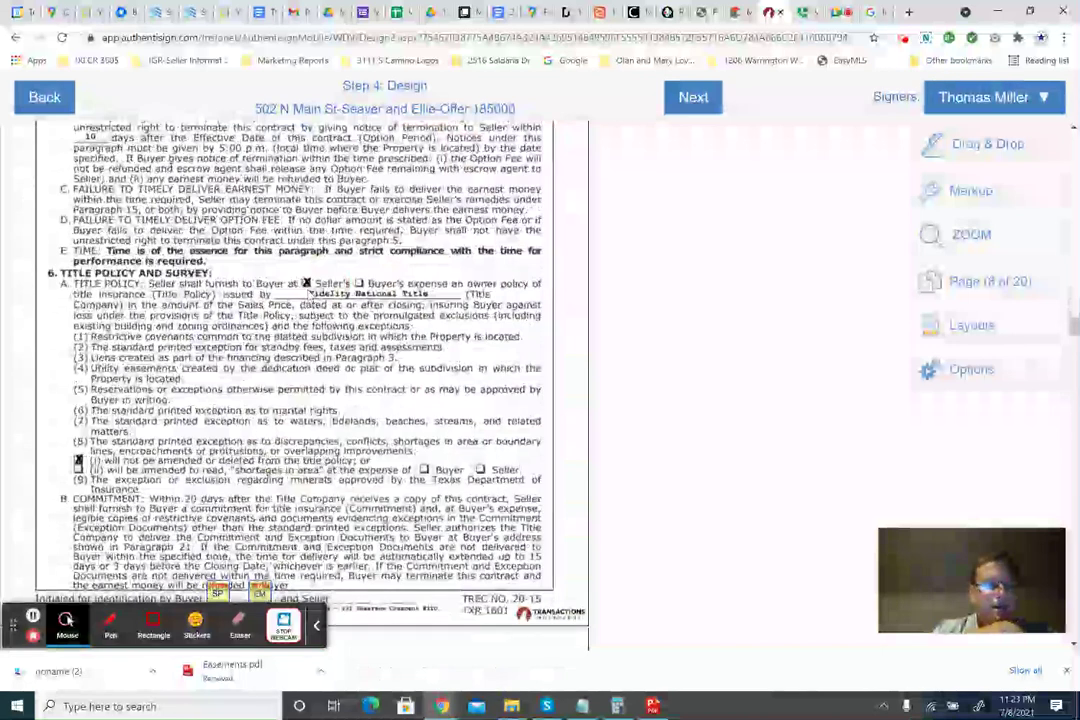
scroll(300, 380, down, 2)
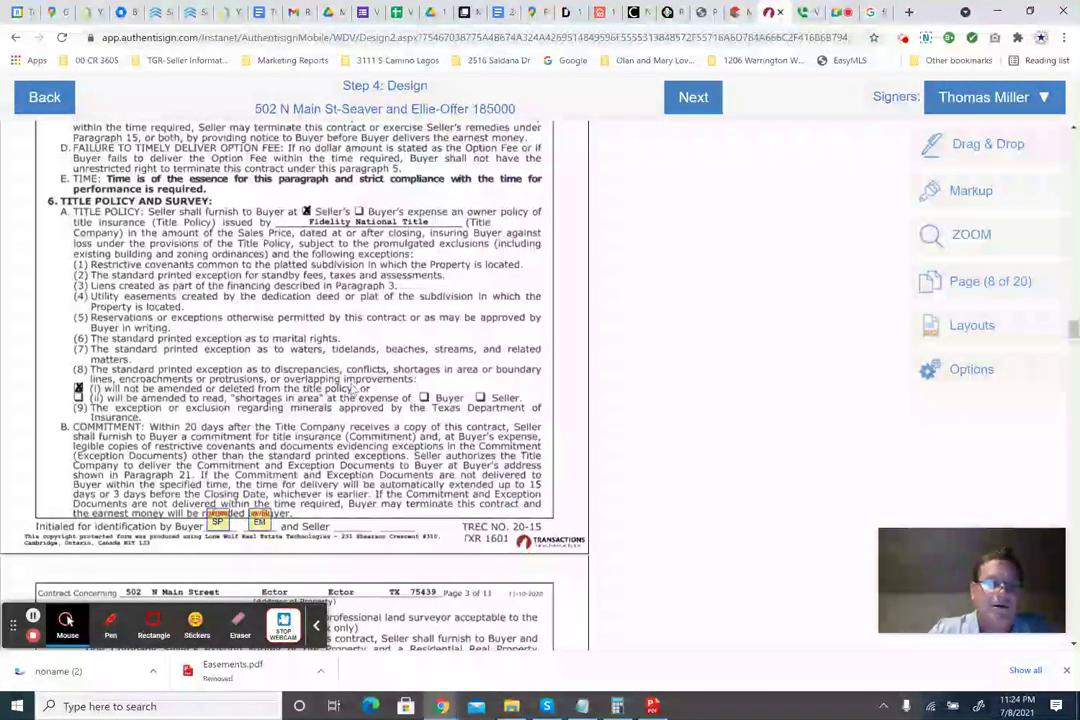
Scroll the contract down from page 11 through the following sections.
scroll(300, 380, down, 3)
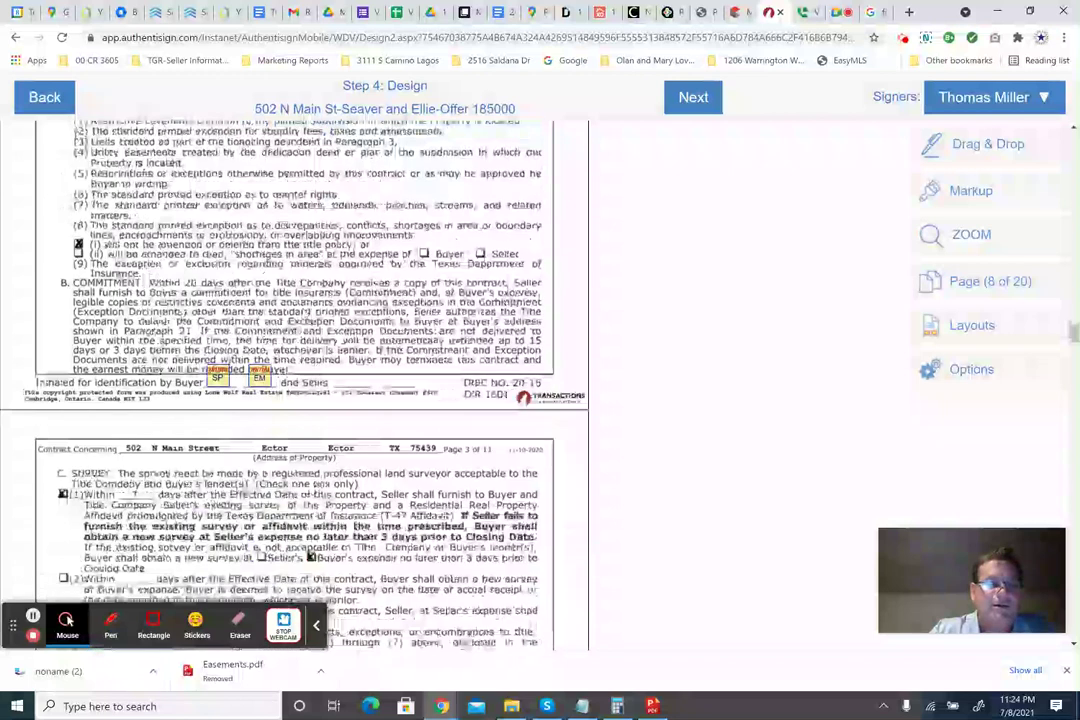
scroll(300, 380, down, 6)
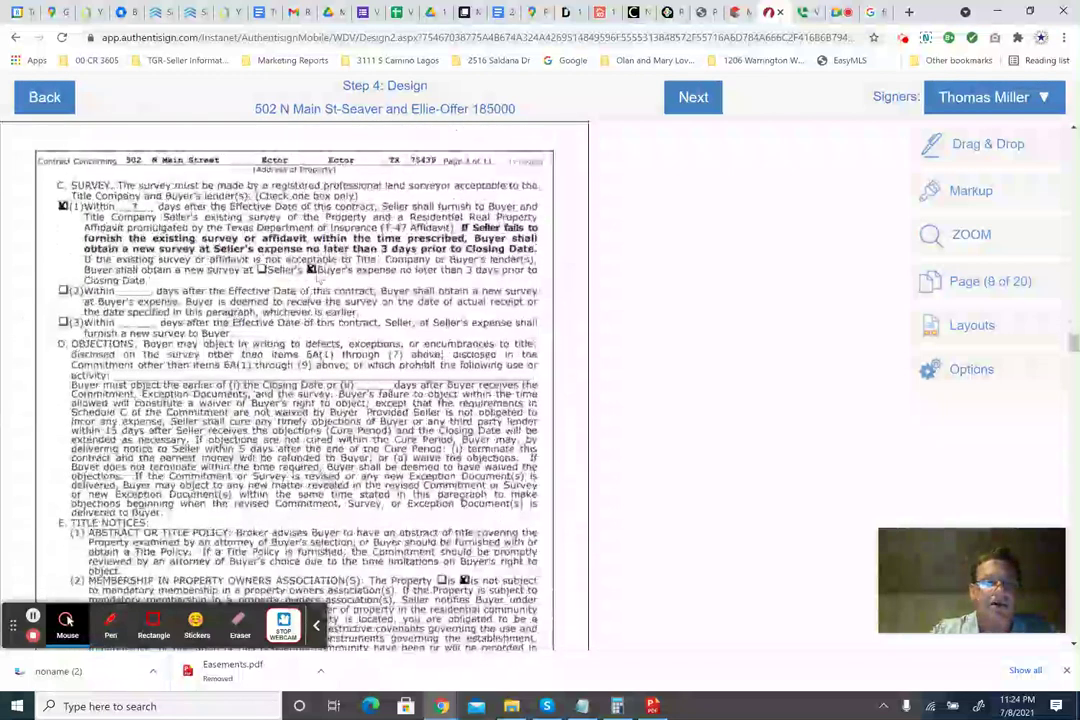
scroll(321, 283, down, 2)
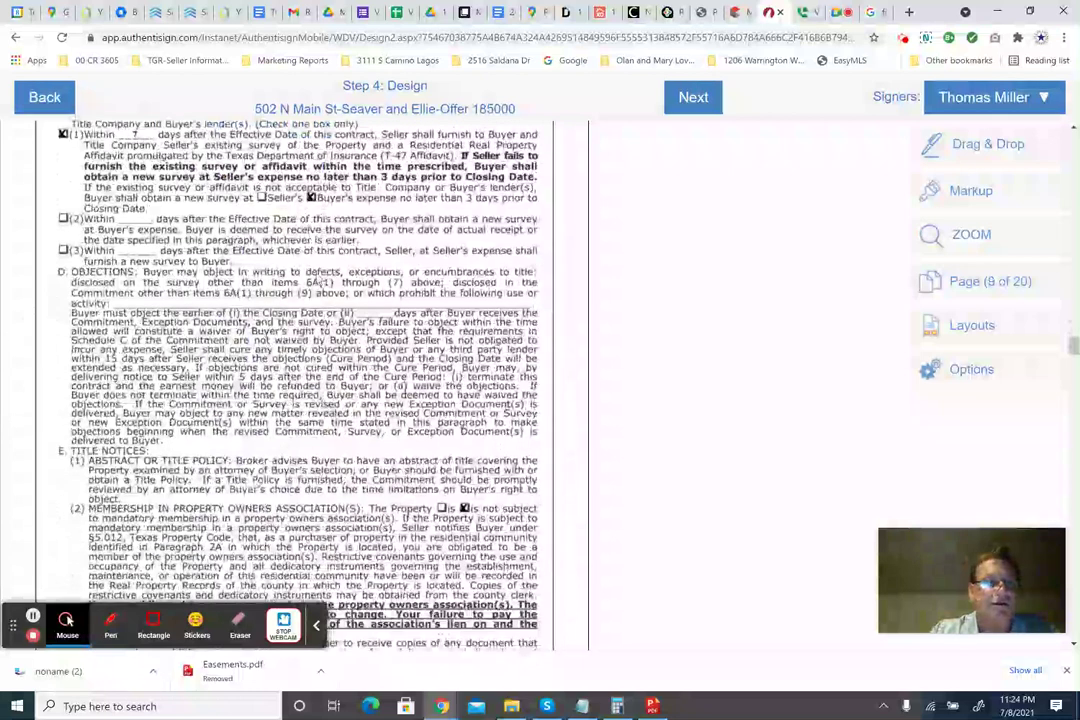
scroll(300, 380, down, 5)
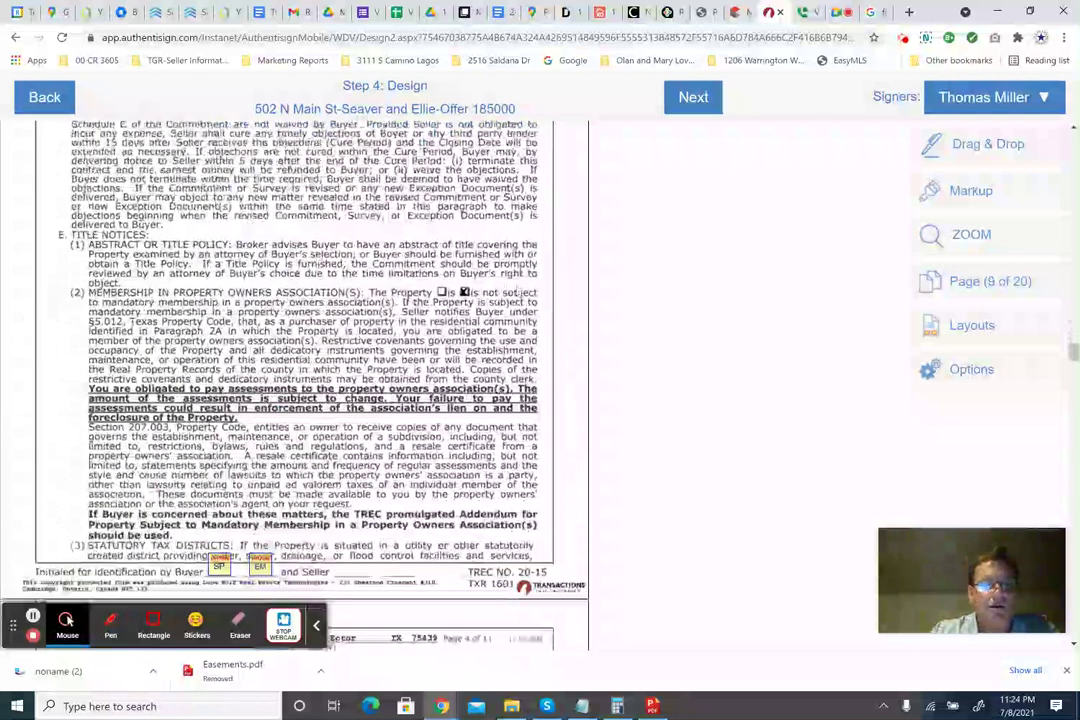
scroll(294, 380, down, 3)
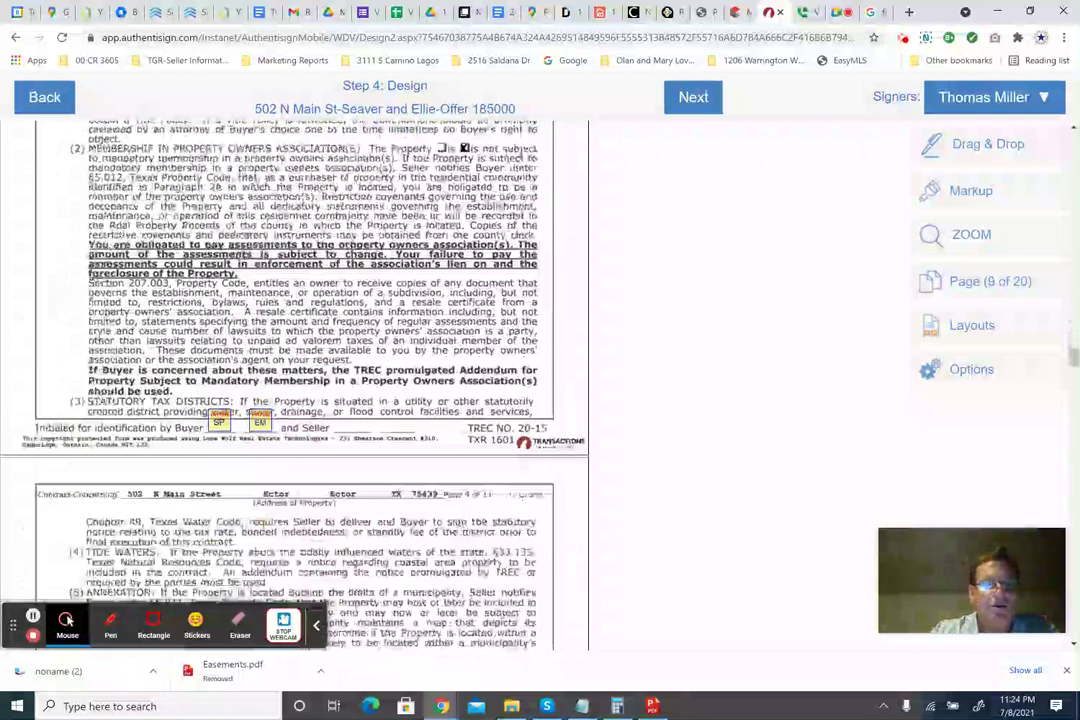
scroll(330, 257, down, 3)
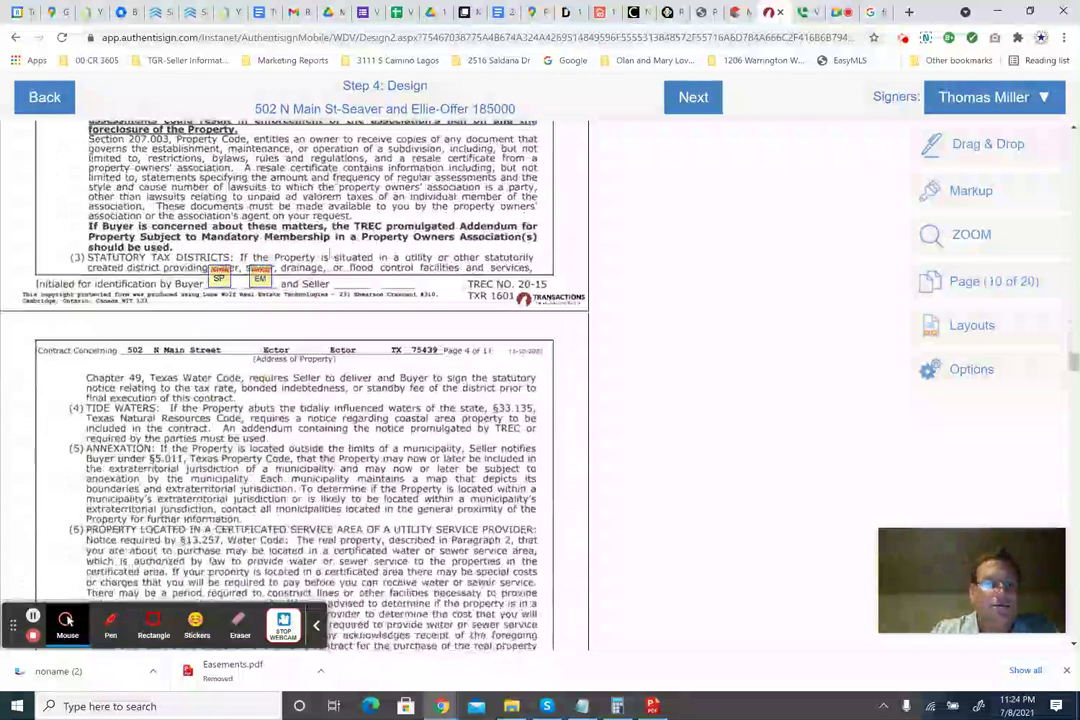
scroll(300, 380, down, 9)
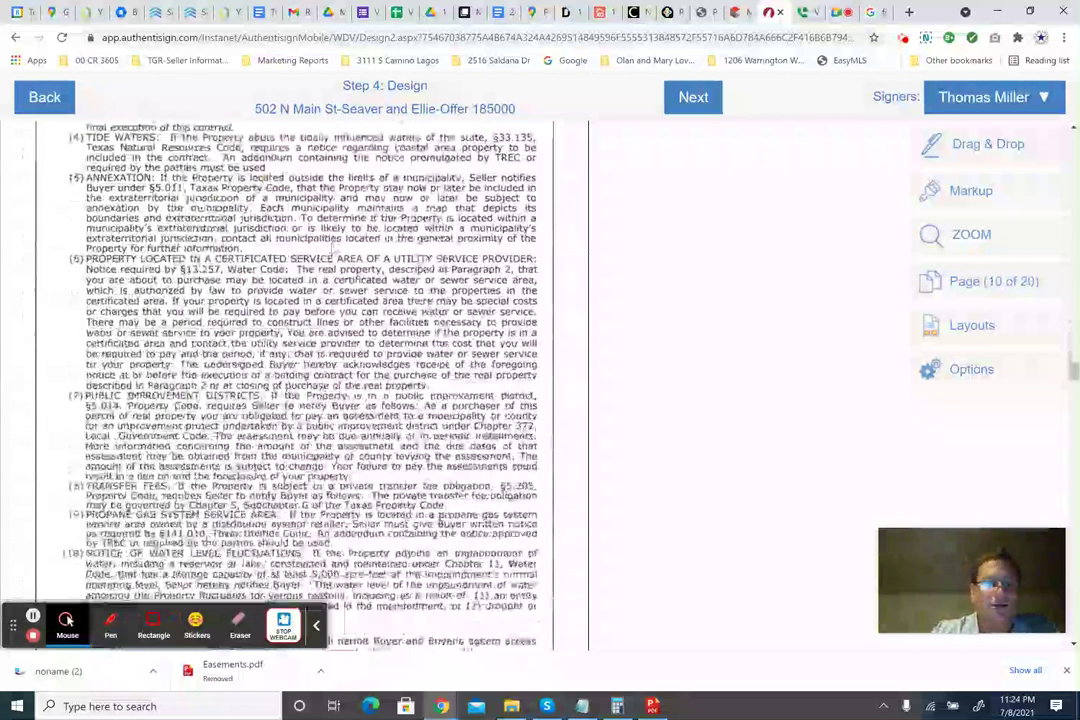
scroll(294, 380, down, 5)
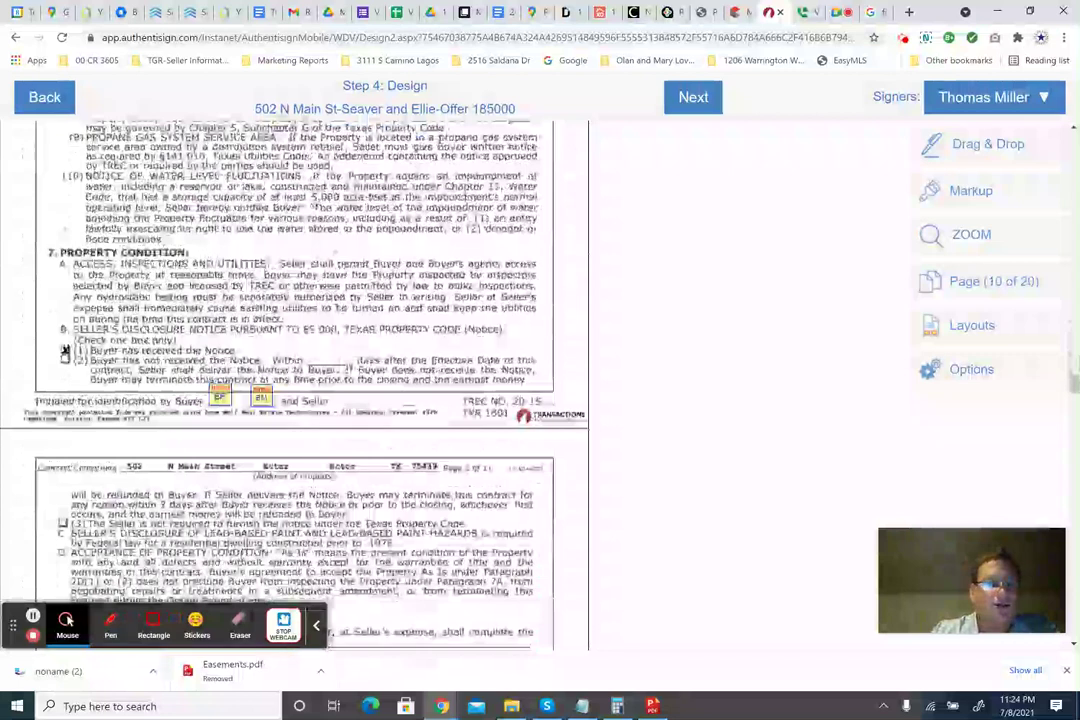
scroll(294, 380, down, 3)
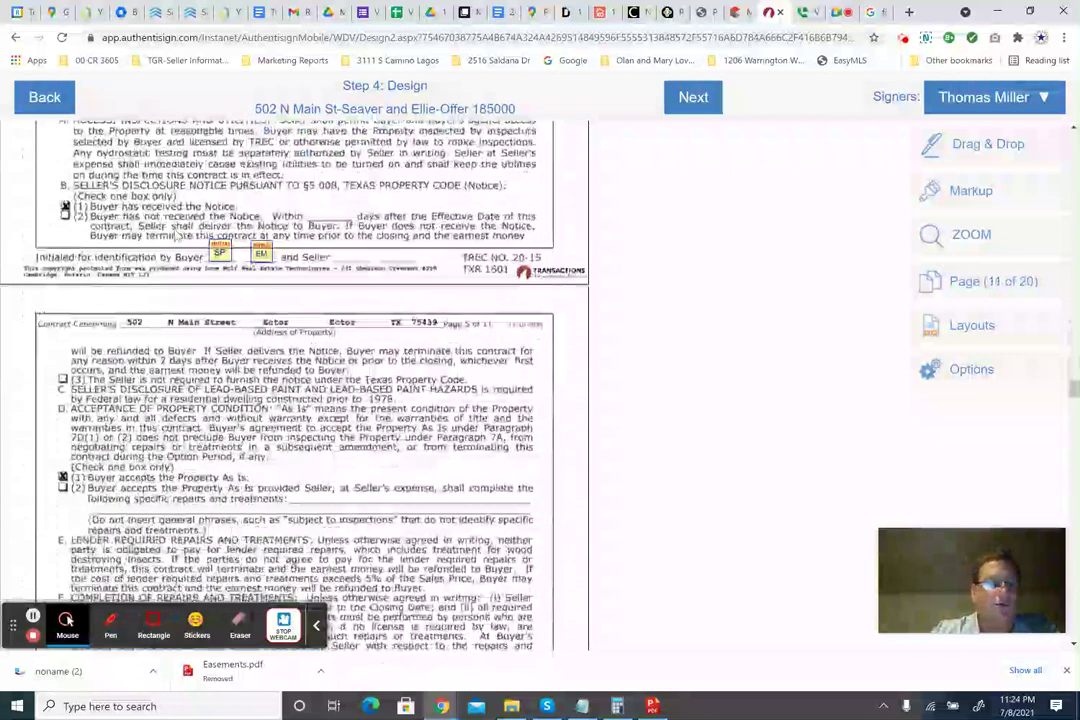
scroll(294, 380, down, 5)
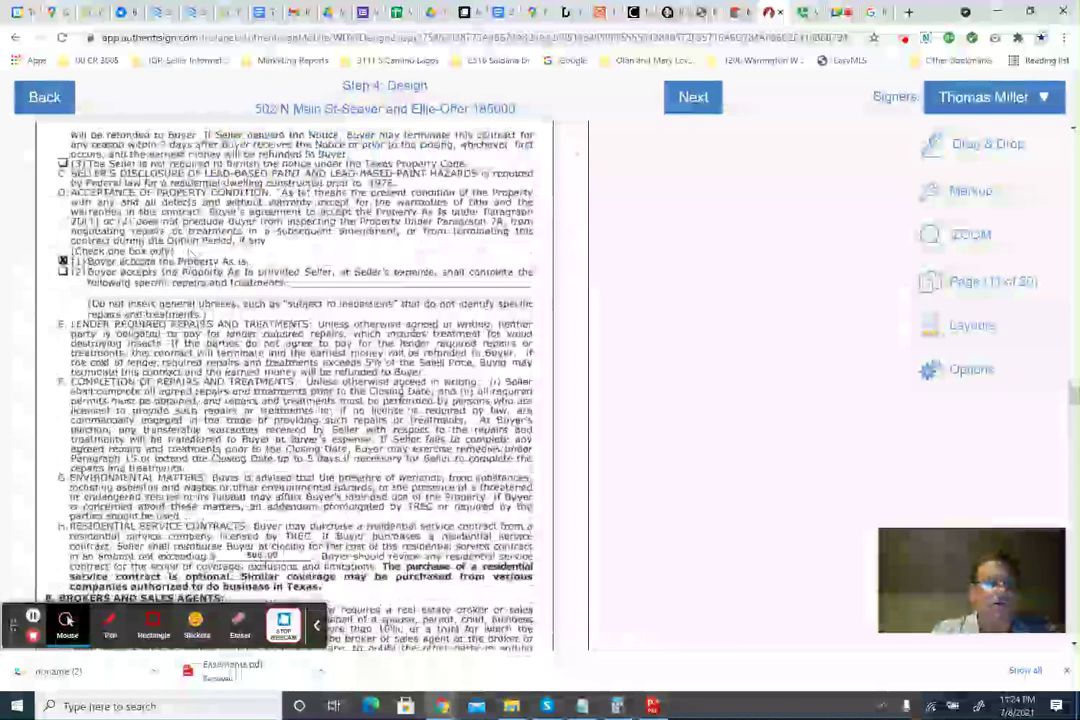
scroll(294, 380, down, 5)
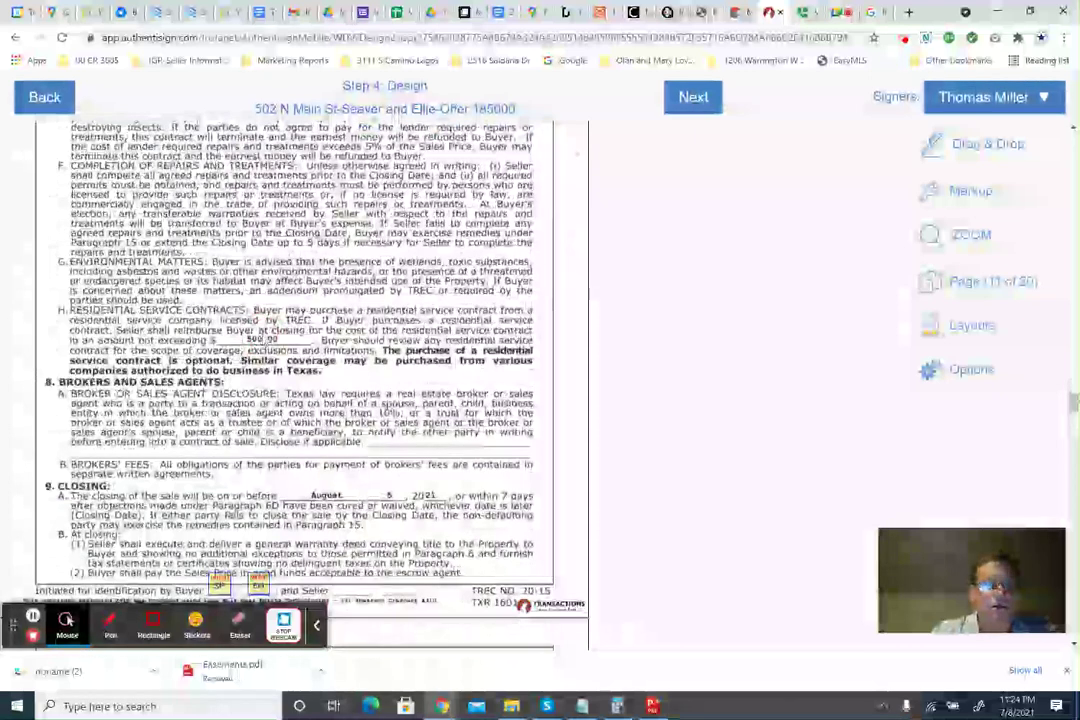
scroll(262, 333, down, 3)
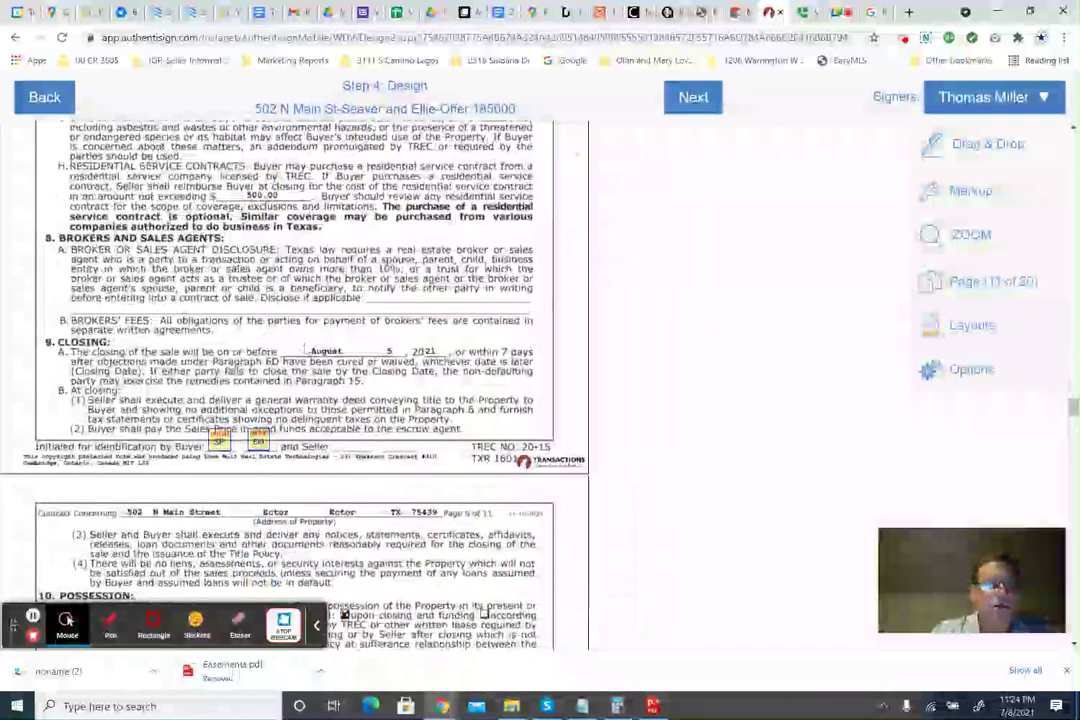
scroll(353, 307, down, 6)
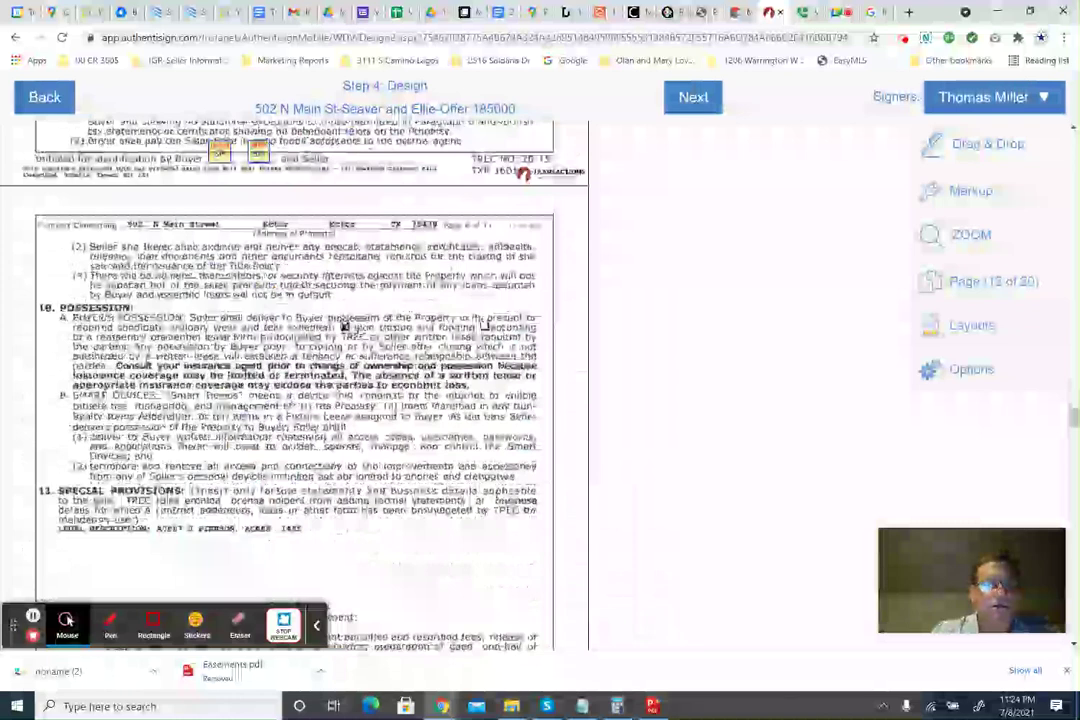
Continue to page 14's section 22, Agreement of Parties, with its addenda checklist.
click(345, 326)
scroll(345, 326, down, 3)
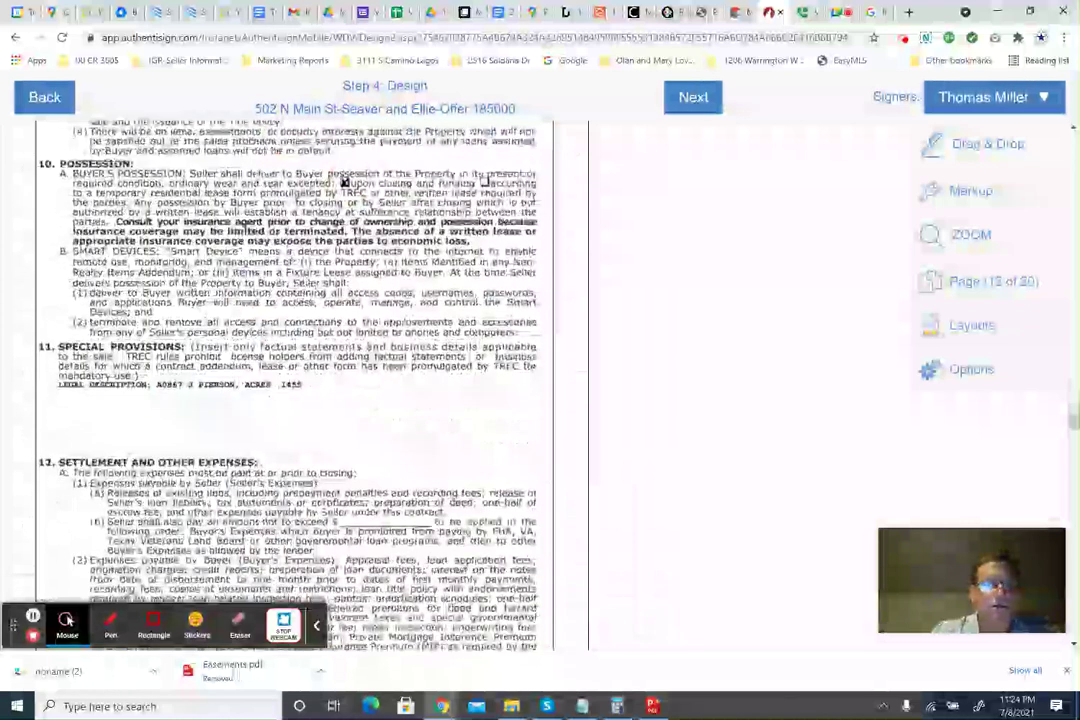
drag(225, 393, 234, 400)
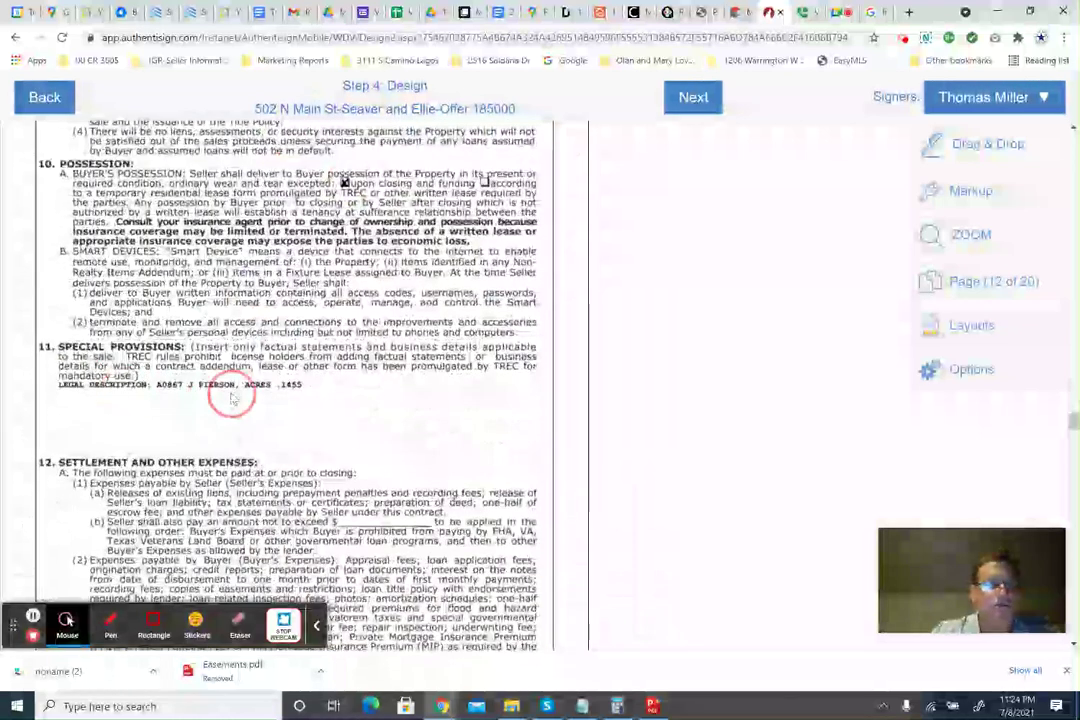
scroll(360, 262, down, 6)
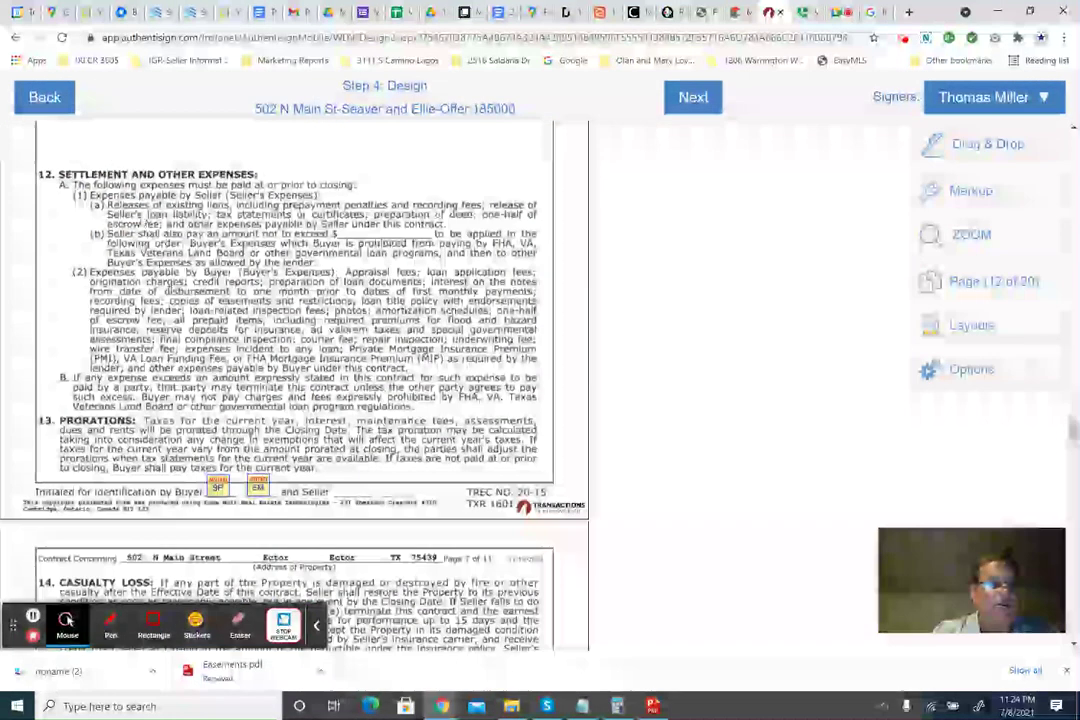
click(354, 240)
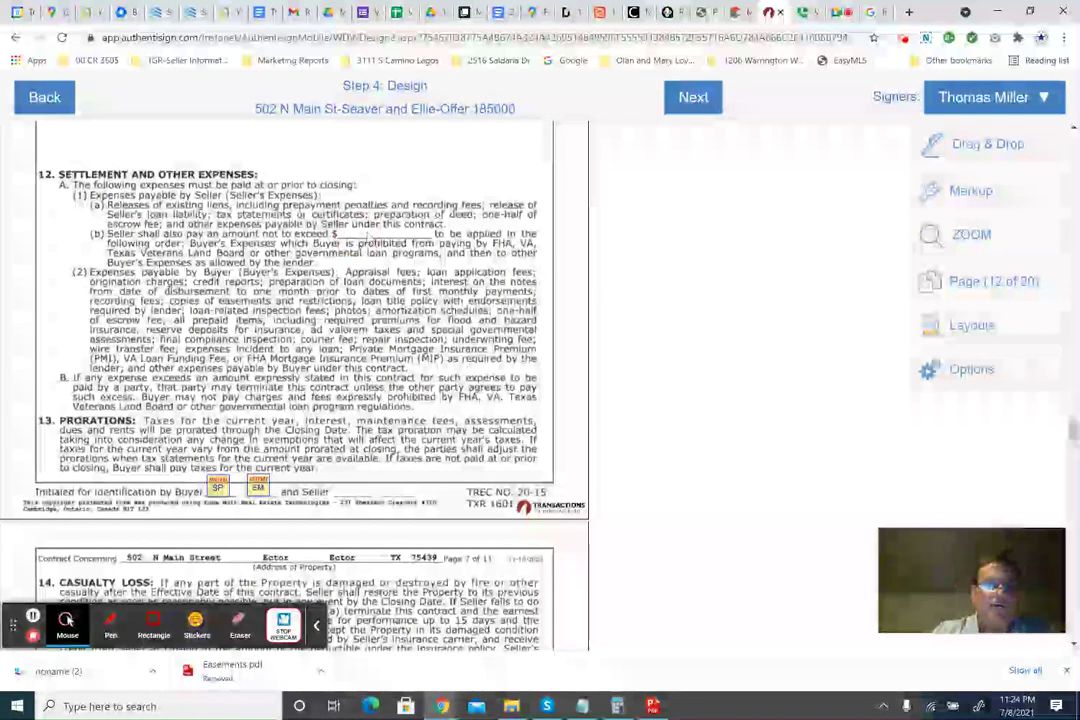
scroll(354, 240, down, 3)
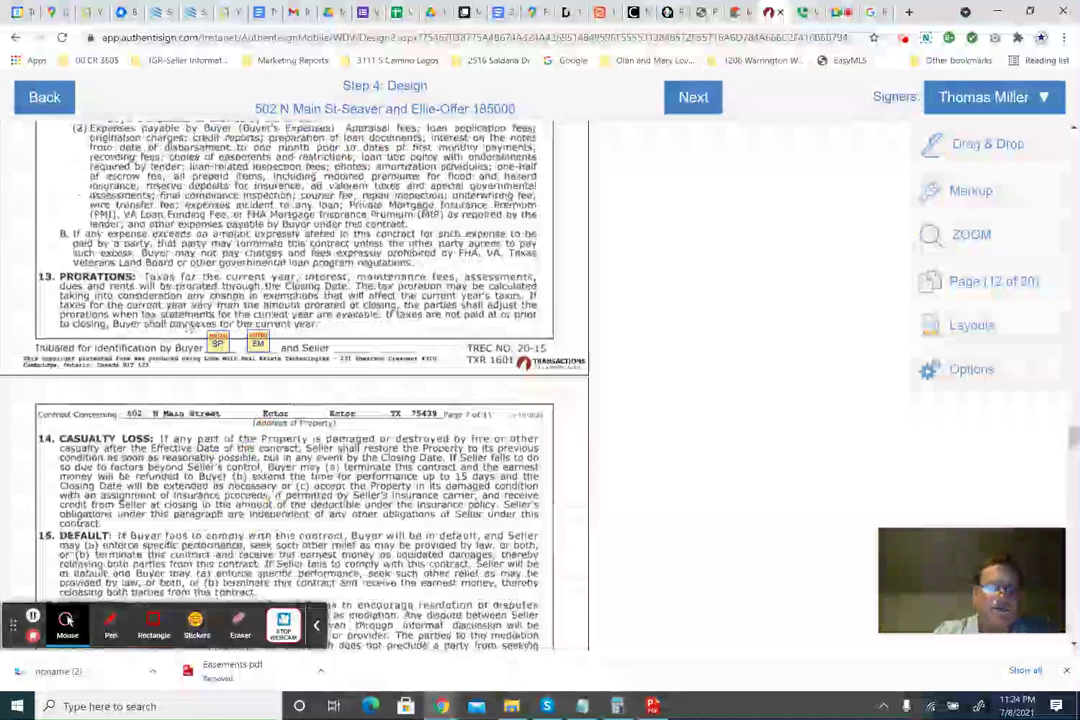
scroll(187, 327, down, 2)
scroll(187, 327, down, 4)
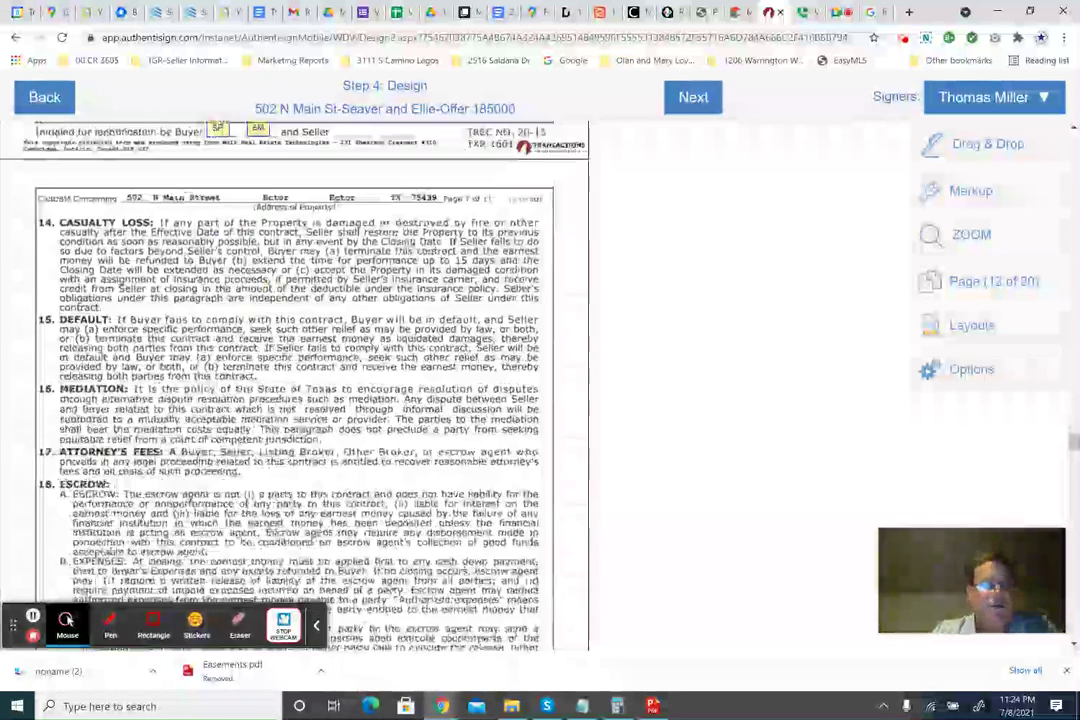
scroll(187, 327, down, 2)
scroll(312, 385, down, 2)
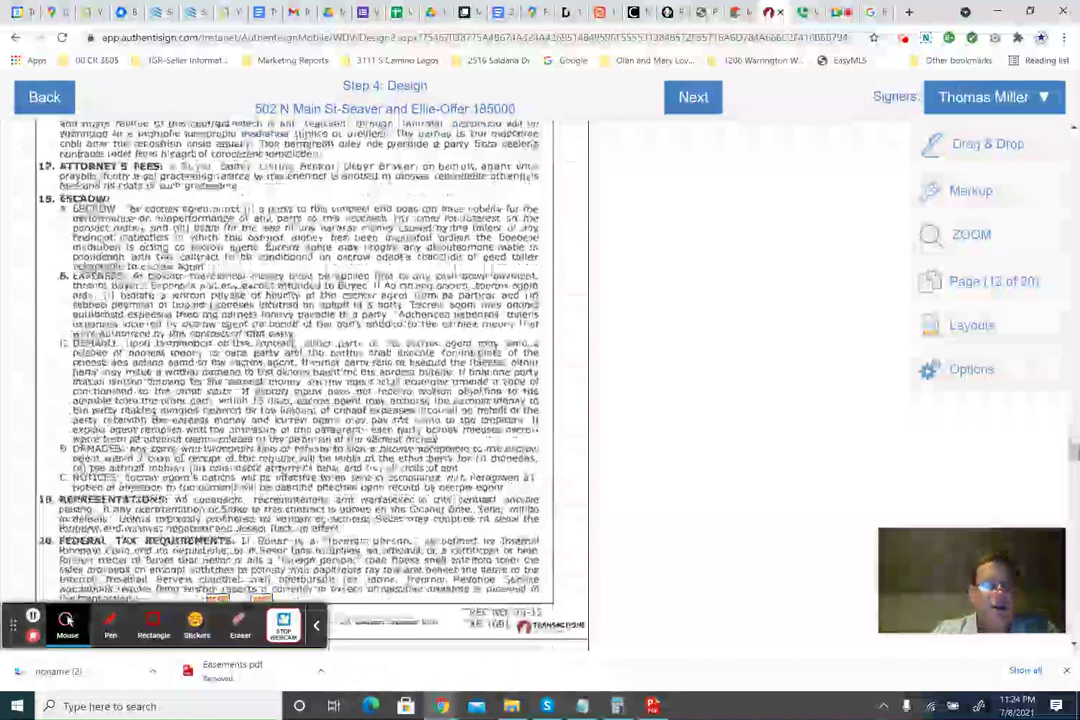
scroll(312, 385, down, 3)
scroll(312, 385, down, 2)
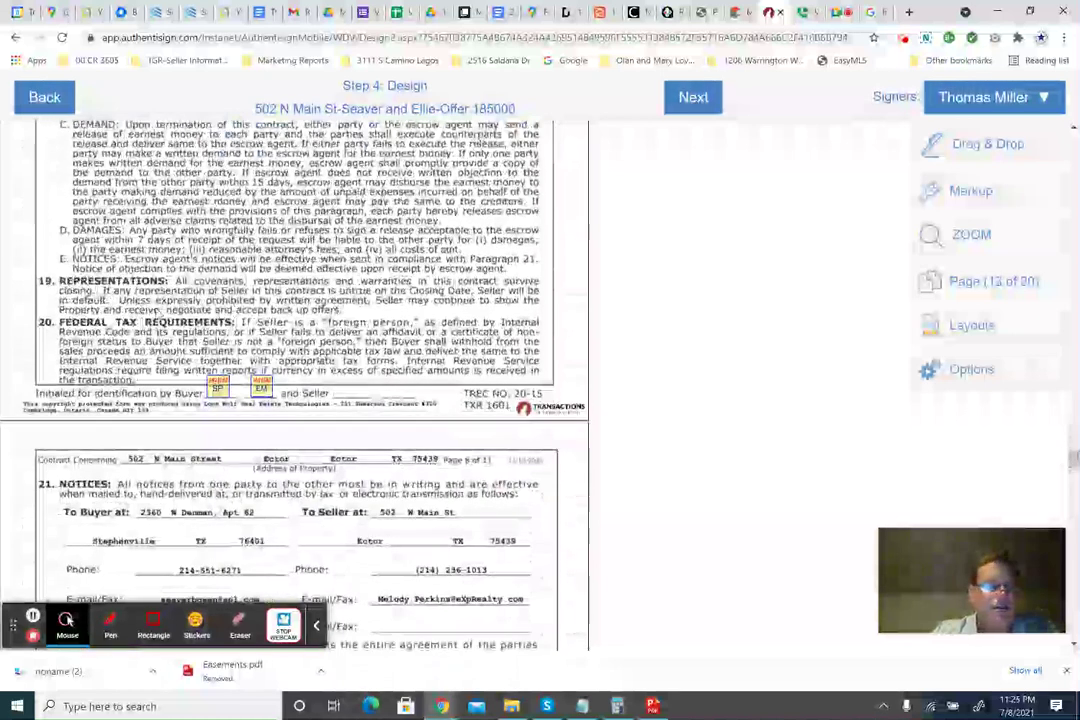
scroll(264, 270, down, 4)
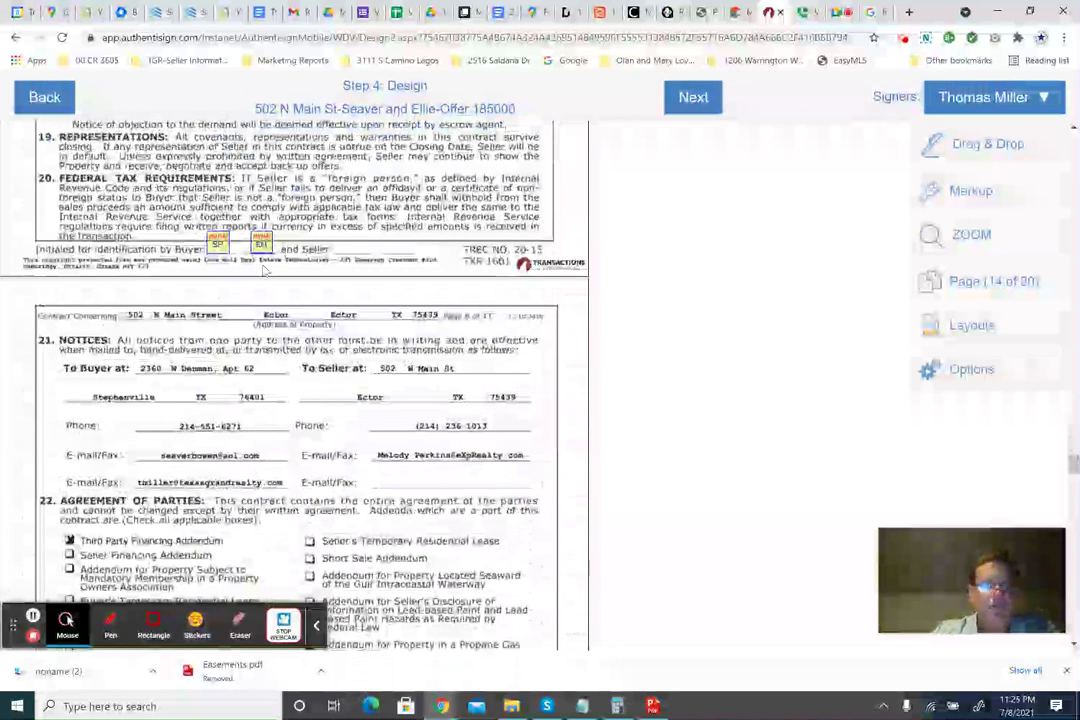
scroll(264, 270, down, 4)
scroll(168, 411, down, 4)
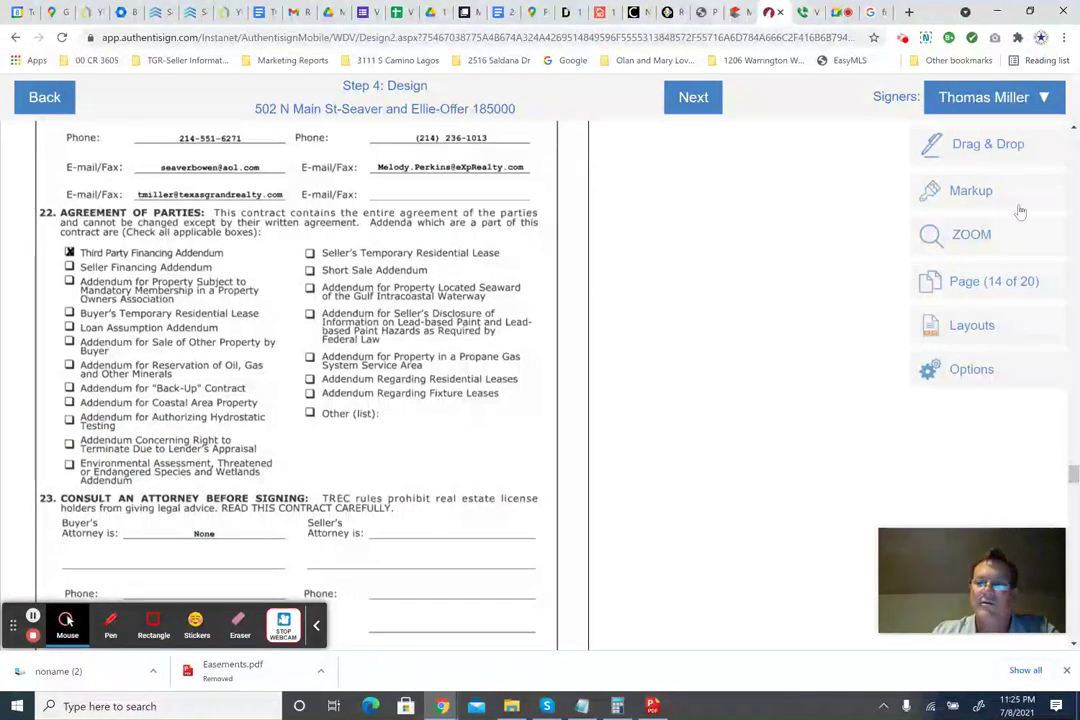
Place an X text annotation over the Lender's Appraisal termination addendum checkbox.
click(1000, 147)
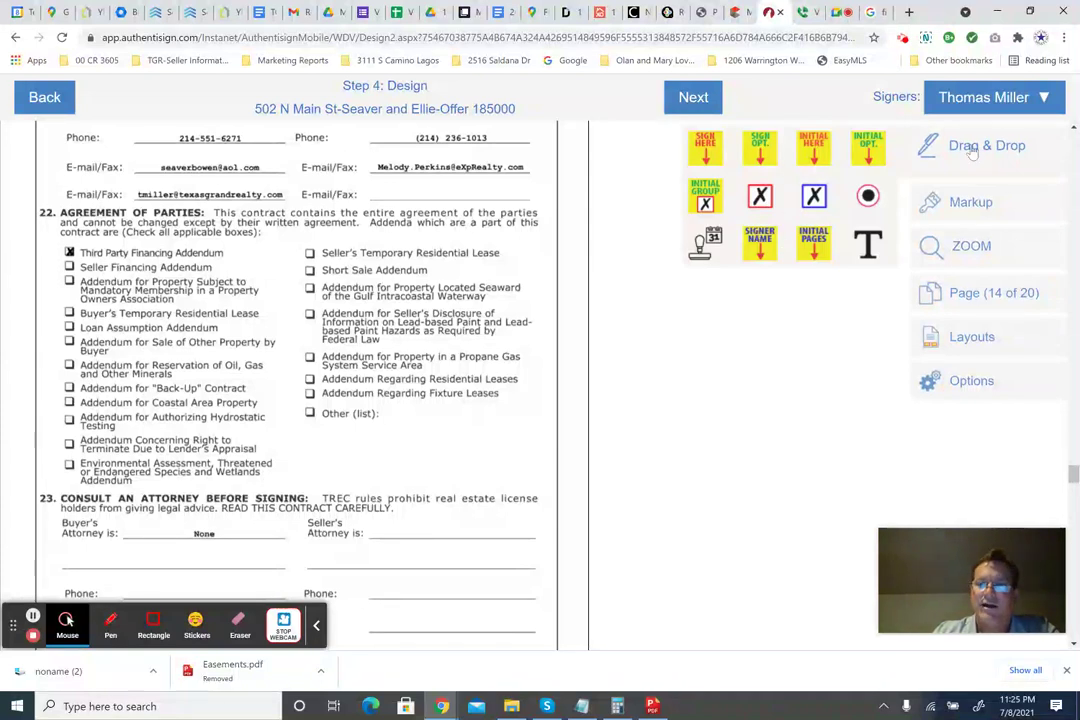
click(972, 203)
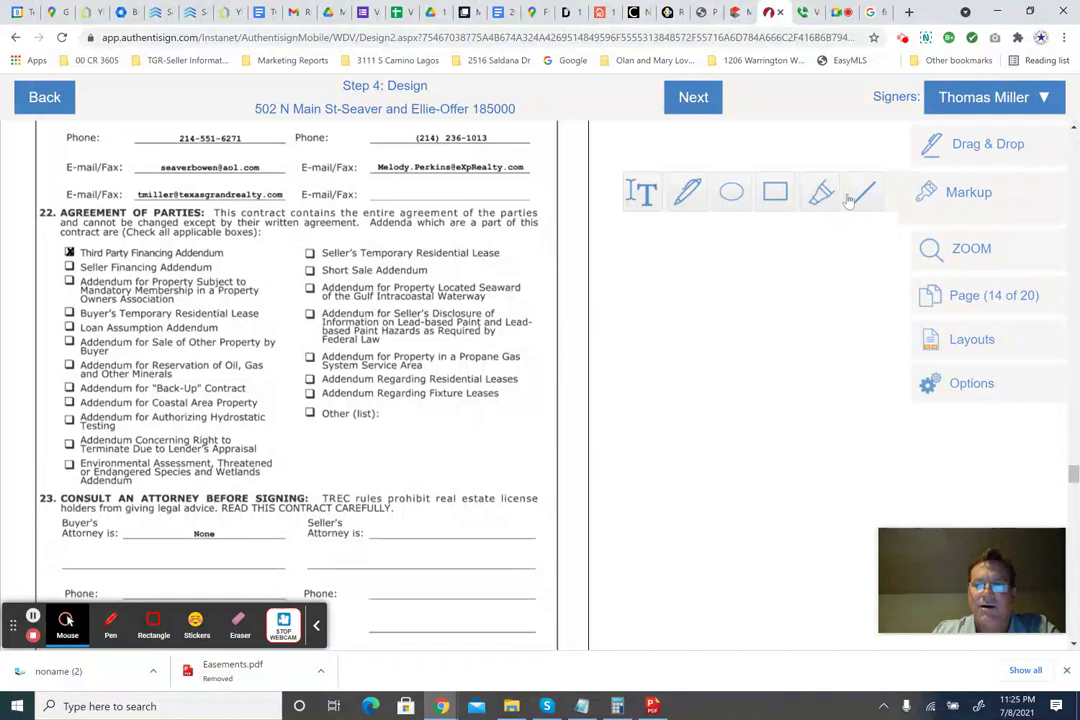
click(643, 196)
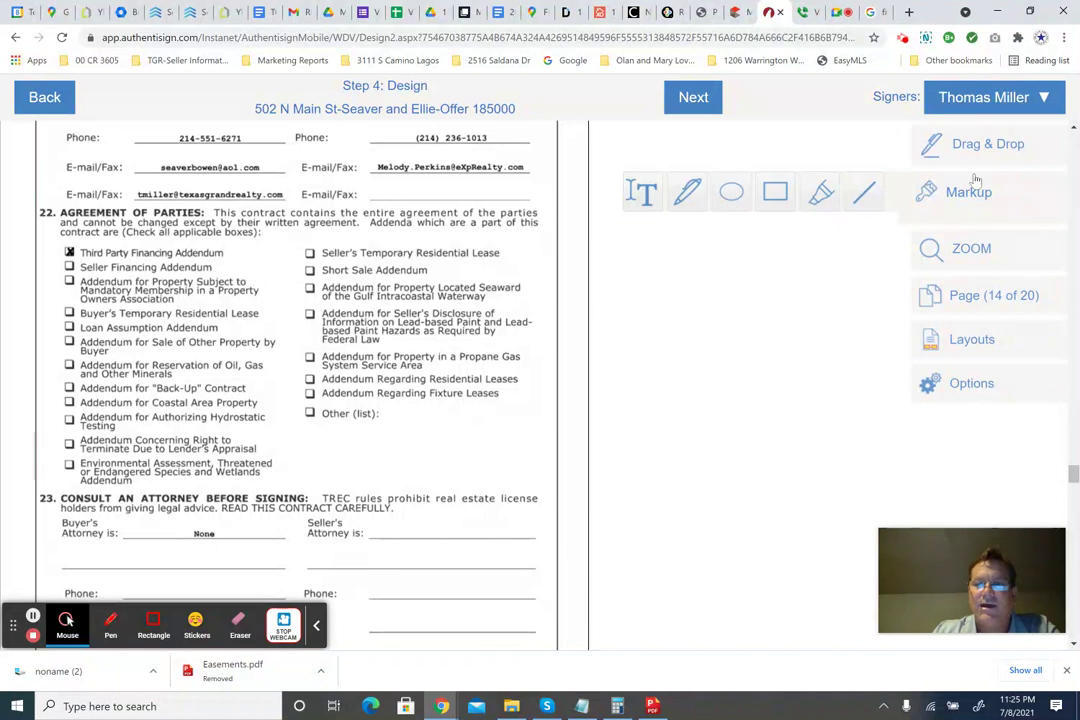
click(648, 196)
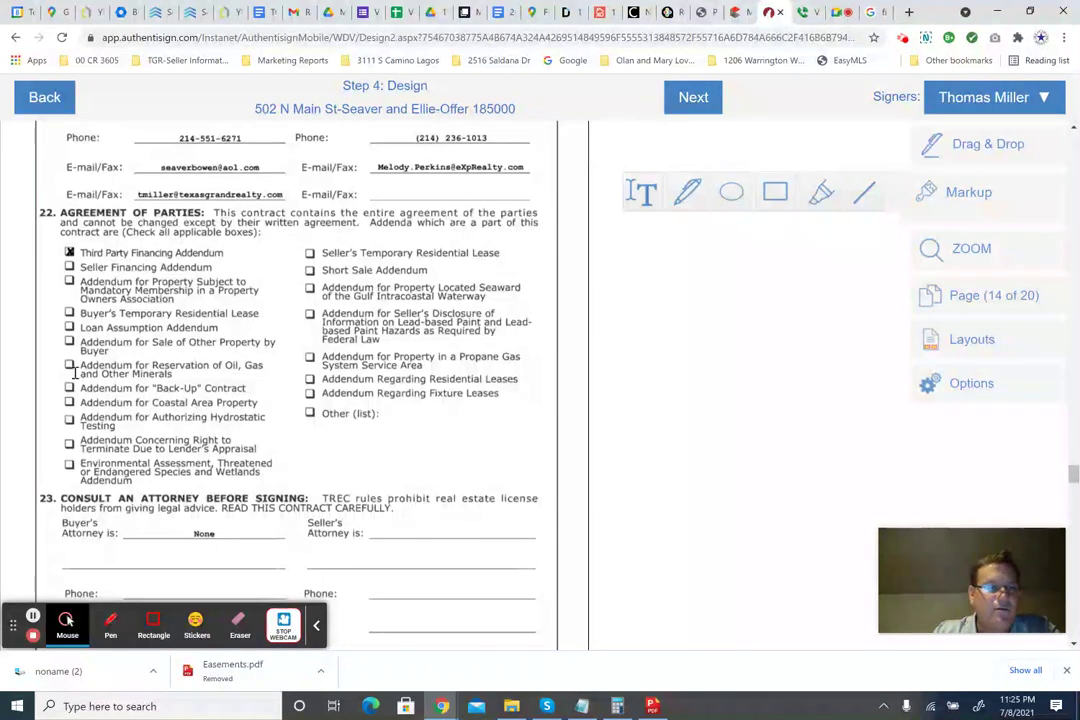
click(68, 441)
click(79, 454)
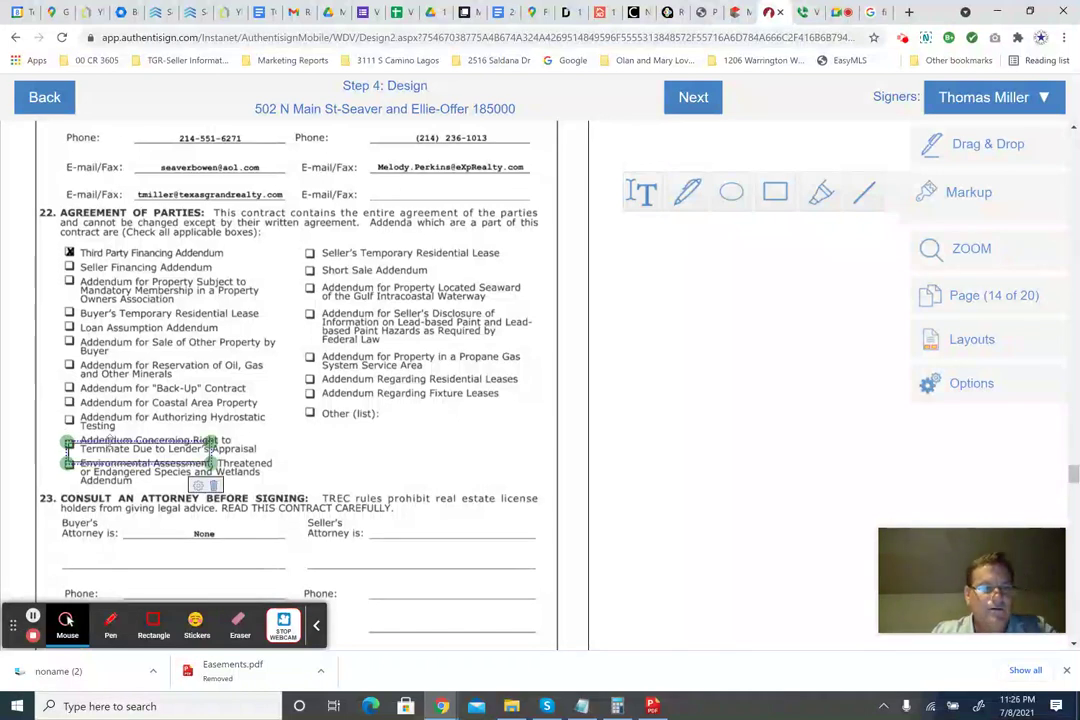
text(X)
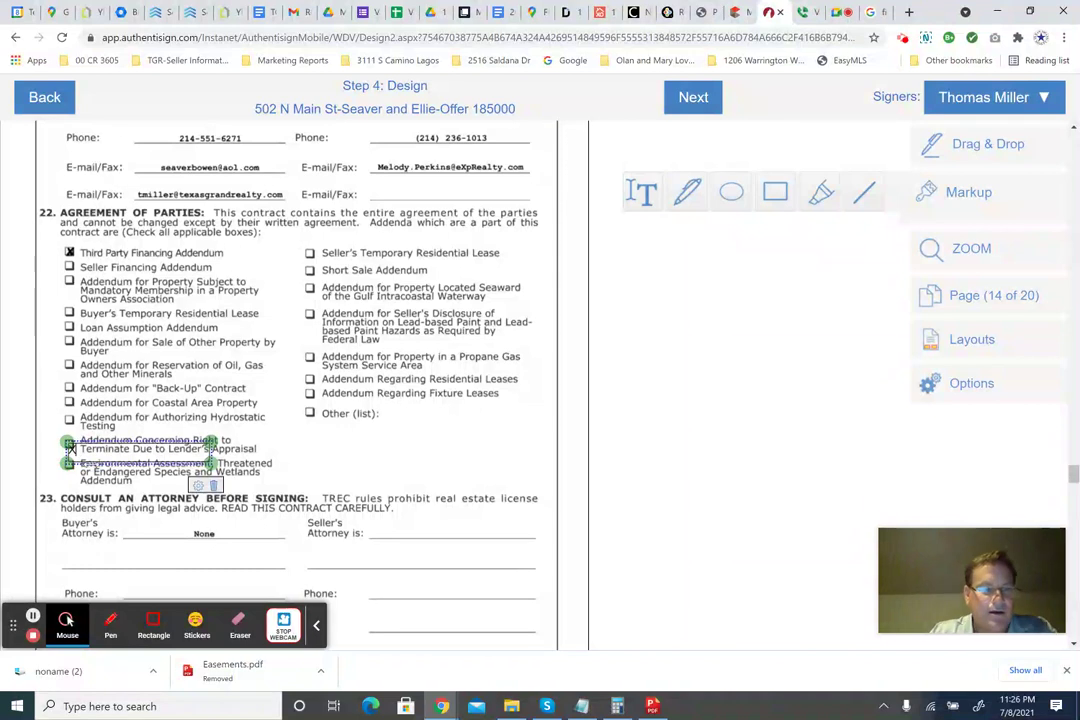
drag(188, 462, 191, 462)
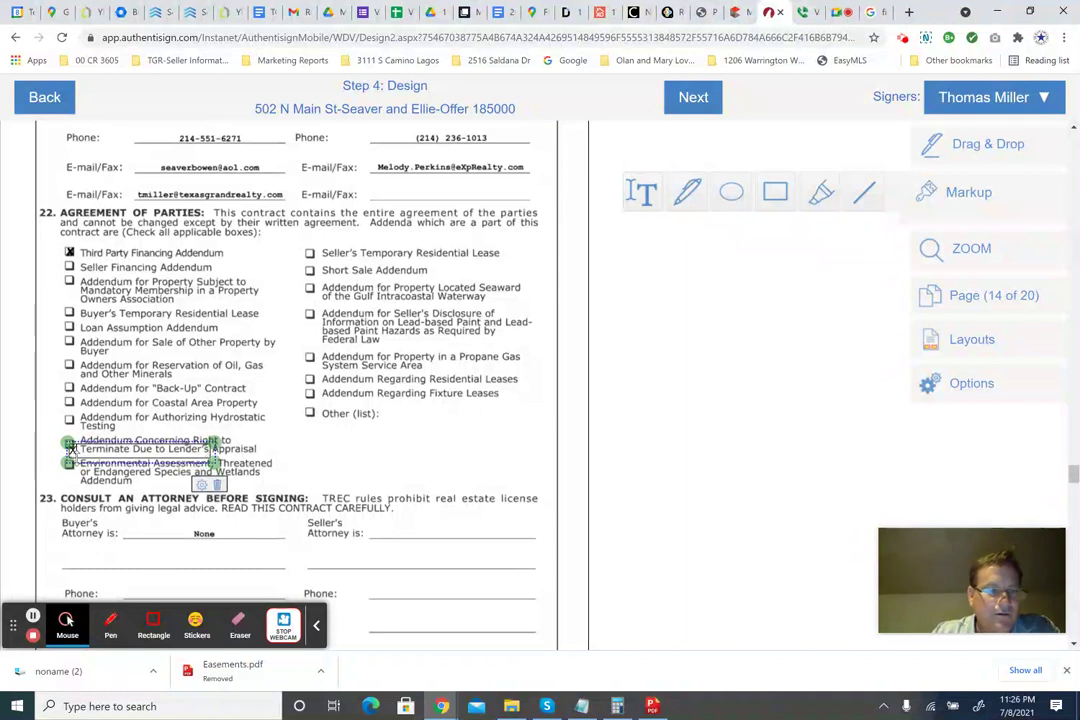
click(161, 449)
mouse_move(70, 448)
mouse_down()
mouse_move(25, 452)
mouse_move(69, 445)
mouse_up()
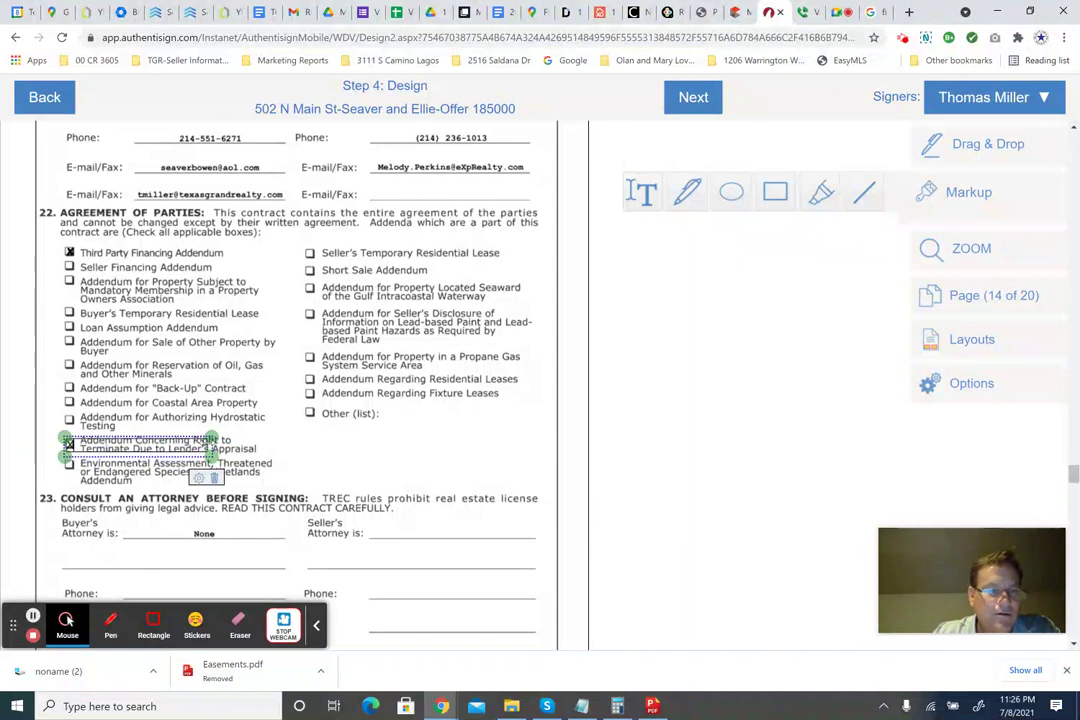
drag(212, 447, 83, 447)
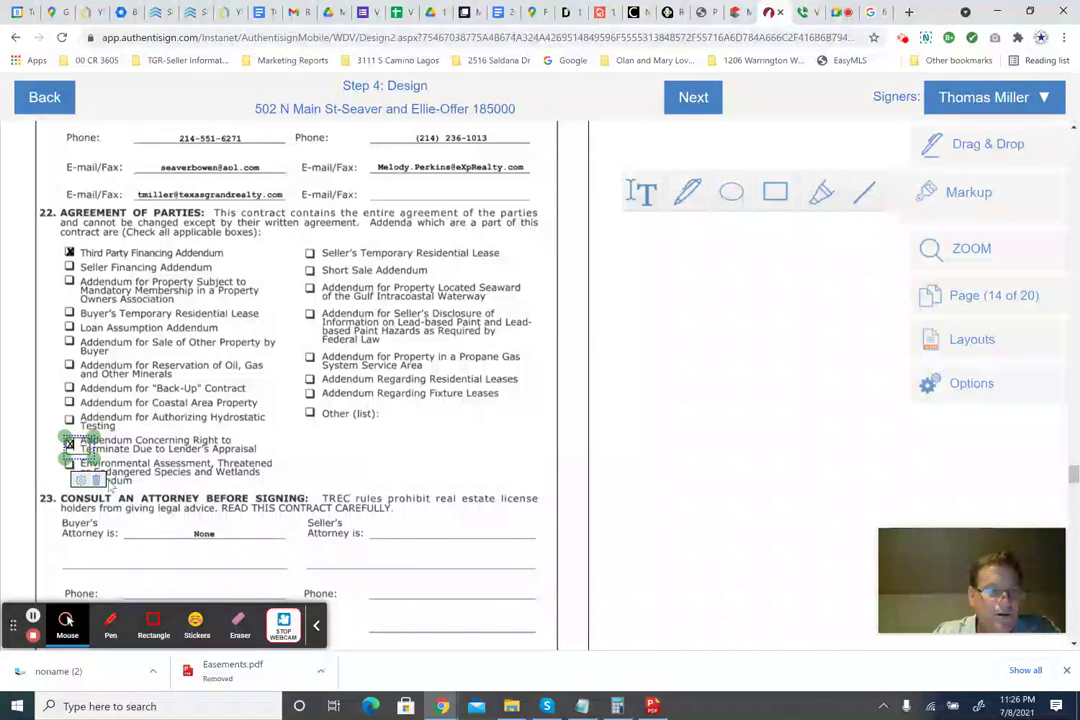
Format the X as bold at font size 14.
click(81, 481)
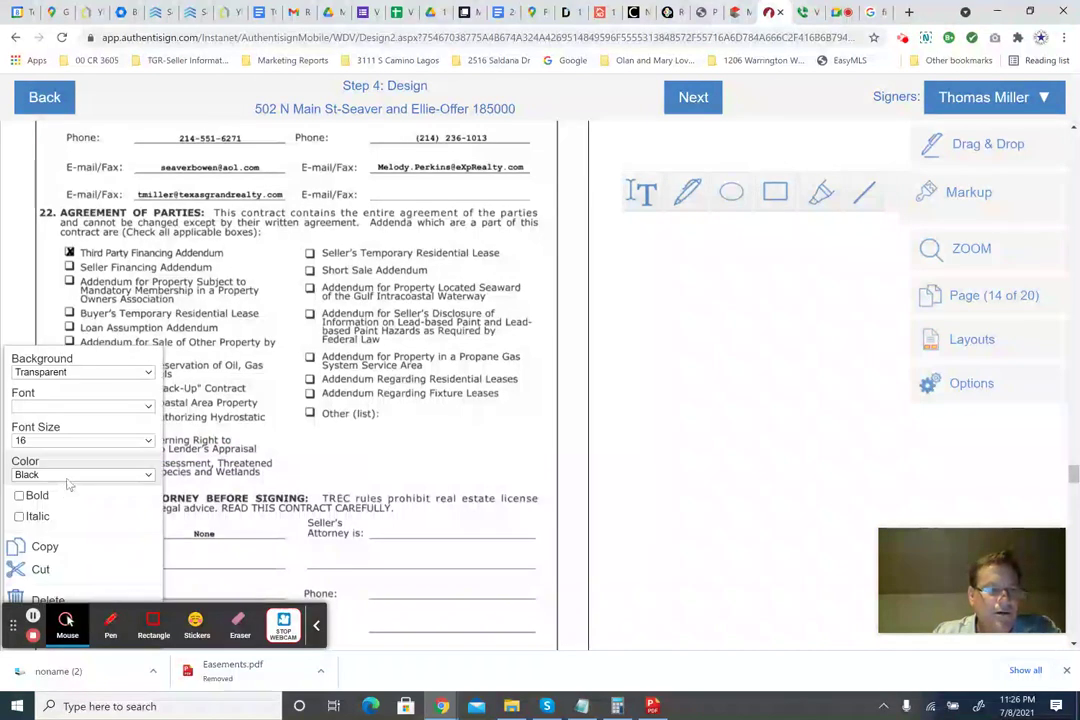
click(20, 495)
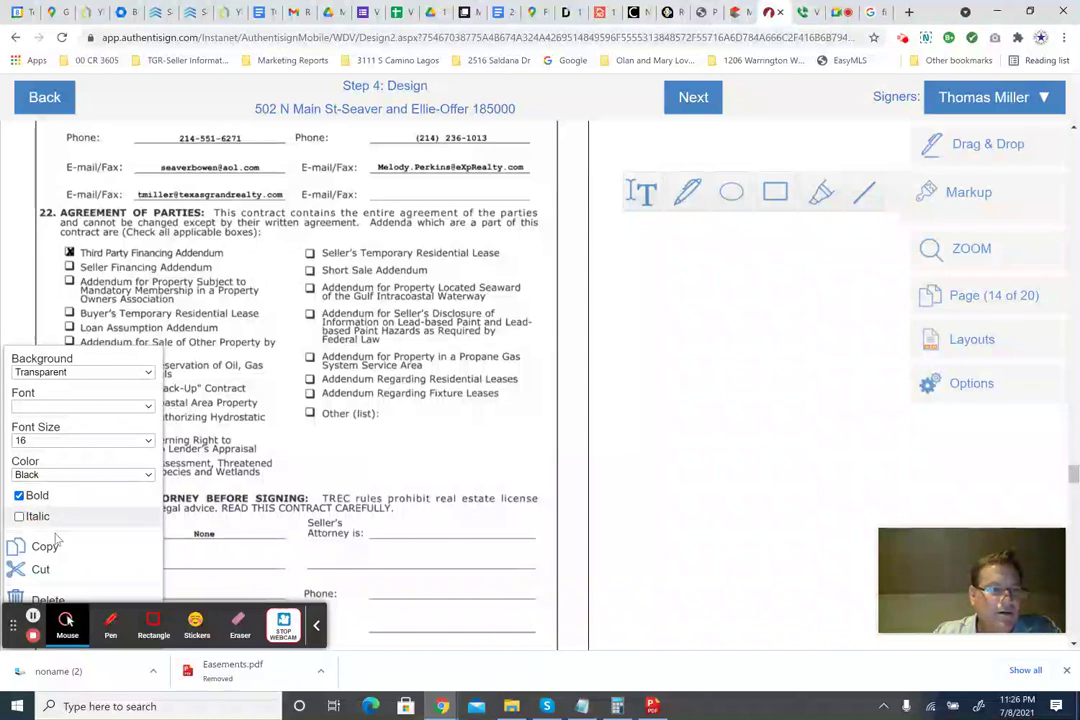
click(60, 438)
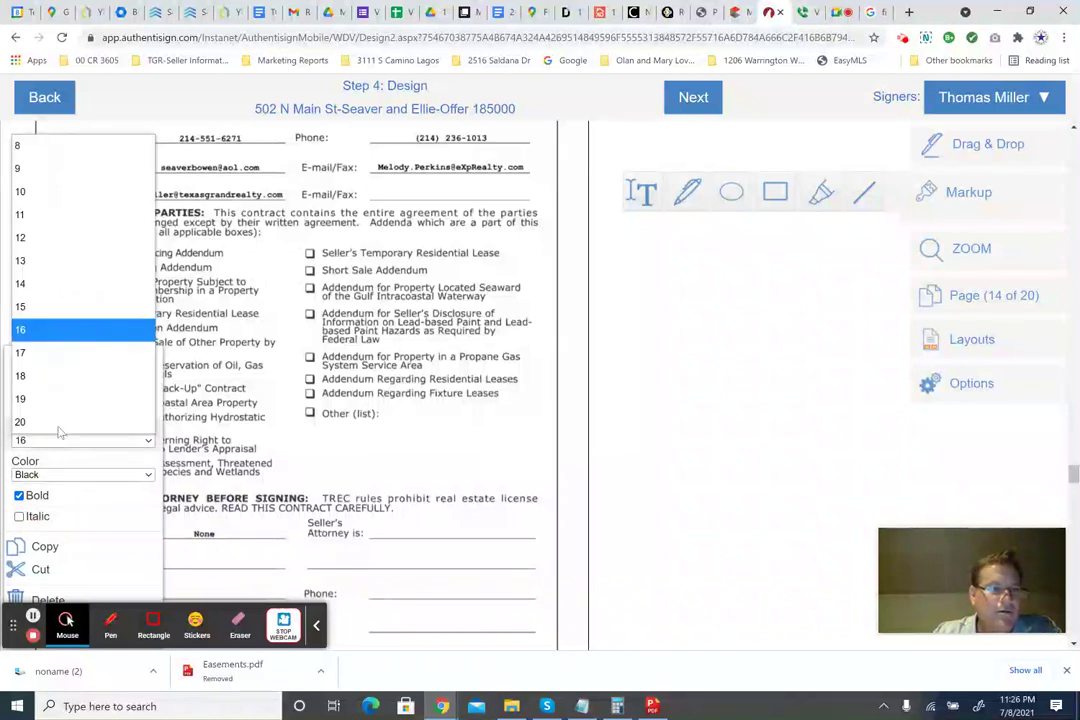
click(55, 283)
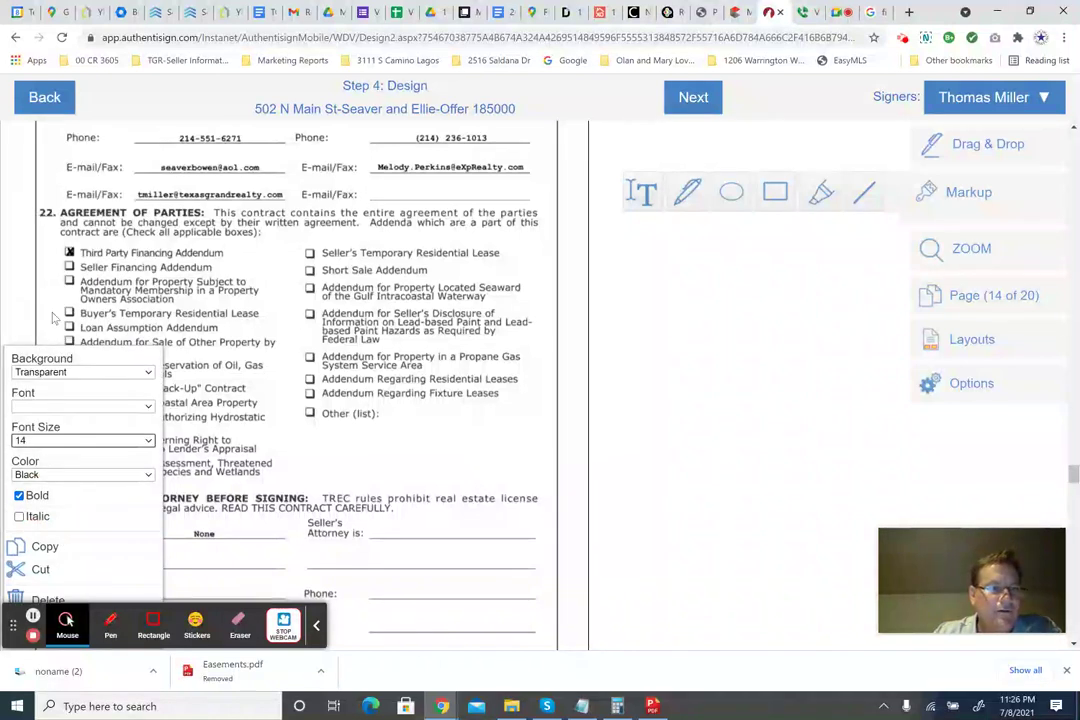
click(54, 316)
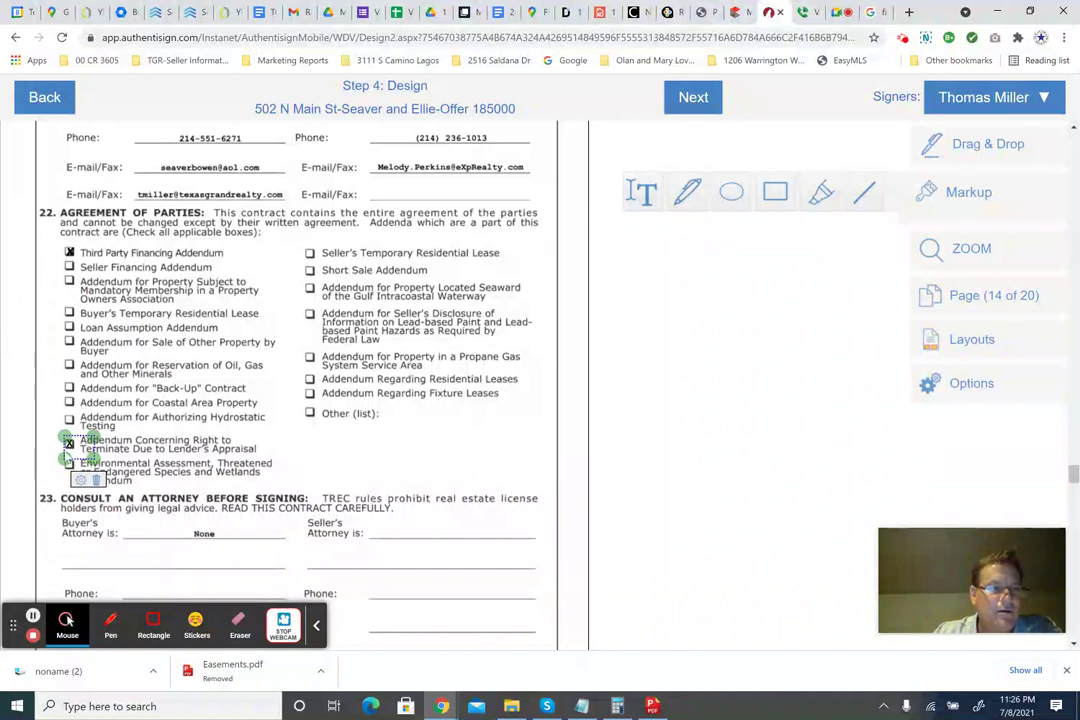
click(313, 457)
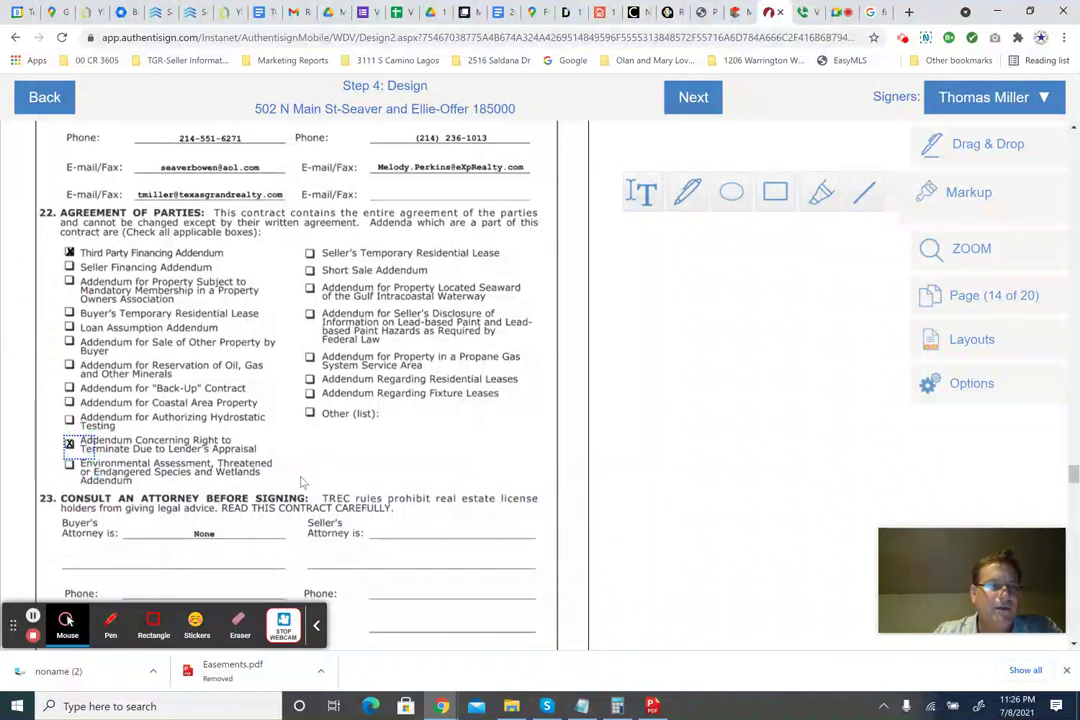
scroll(300, 482, down, 3)
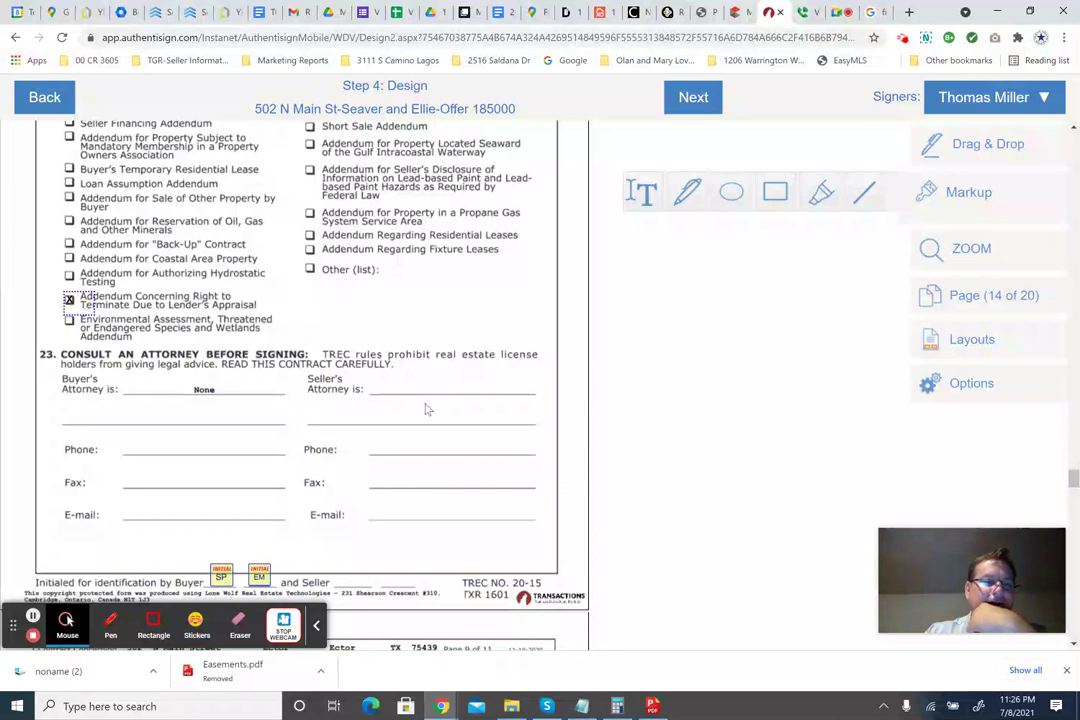
scroll(426, 409, down, 6)
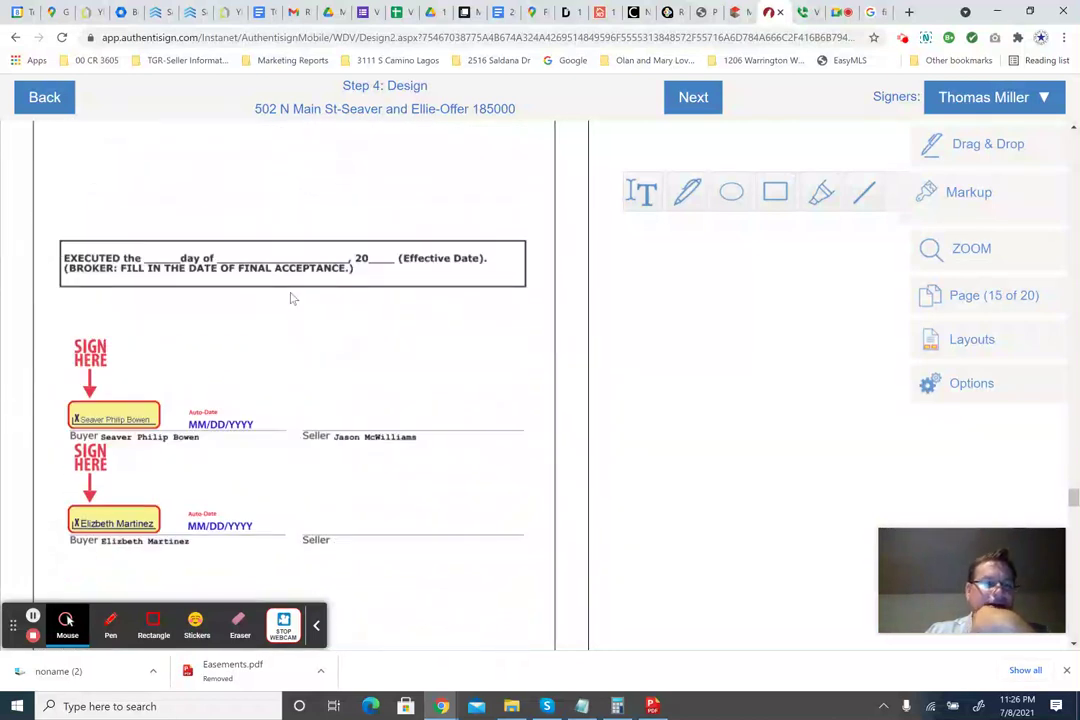
scroll(309, 304, down, 3)
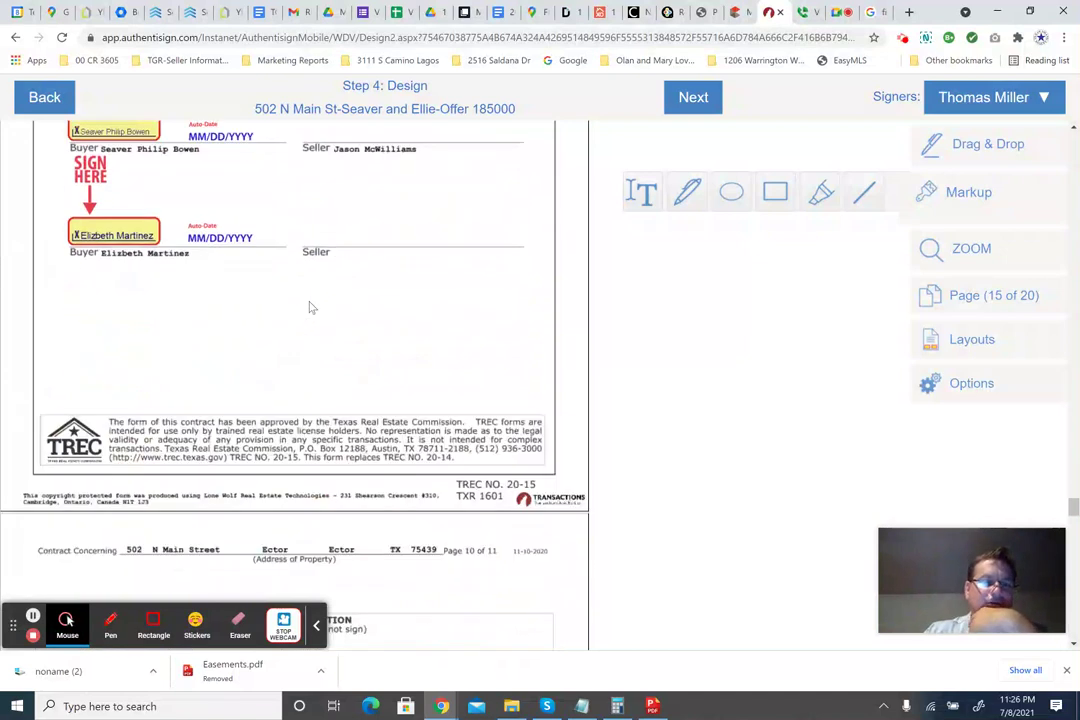
scroll(309, 307, down, 4)
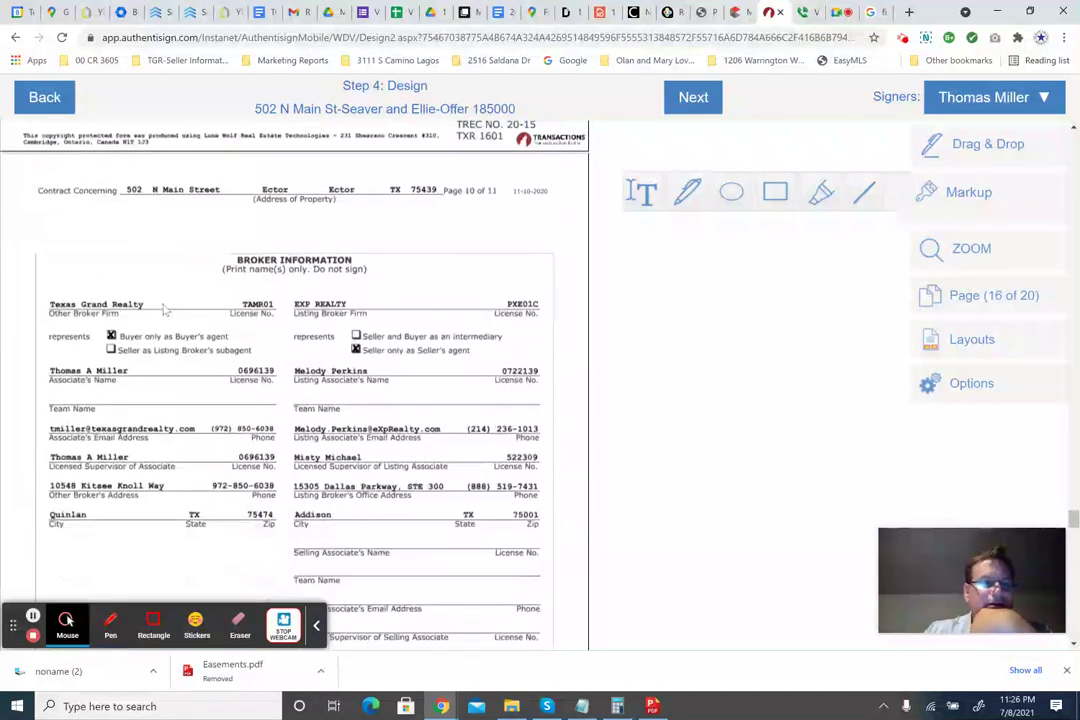
scroll(371, 308, down, 2)
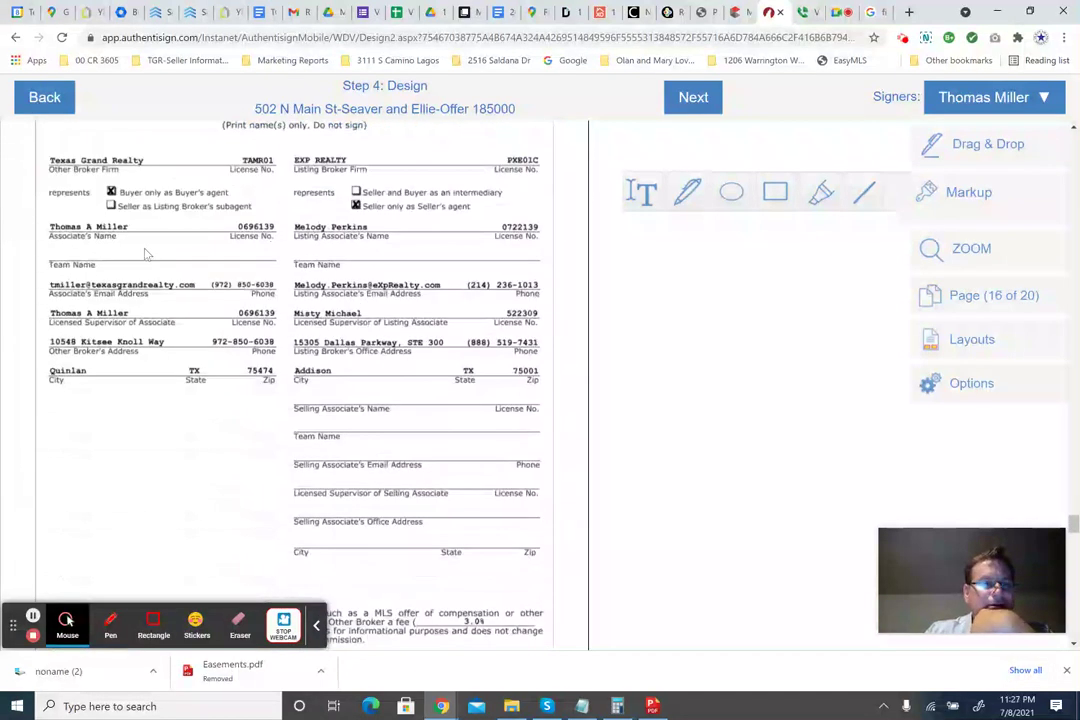
scroll(324, 332, down, 3)
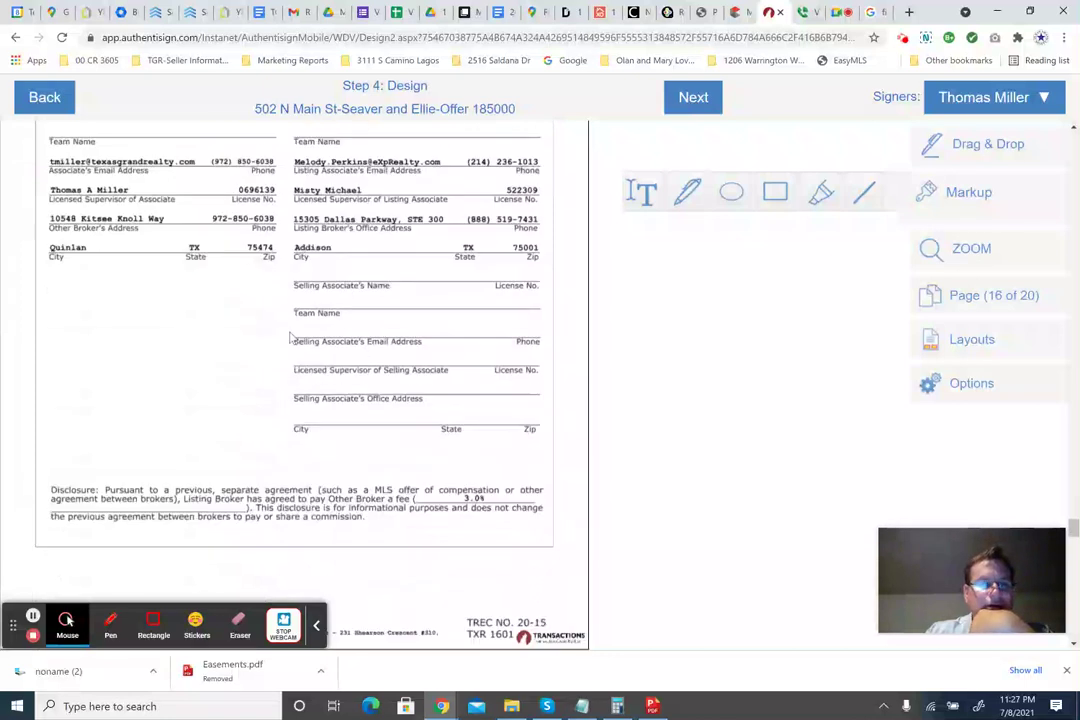
scroll(392, 333, down, 7)
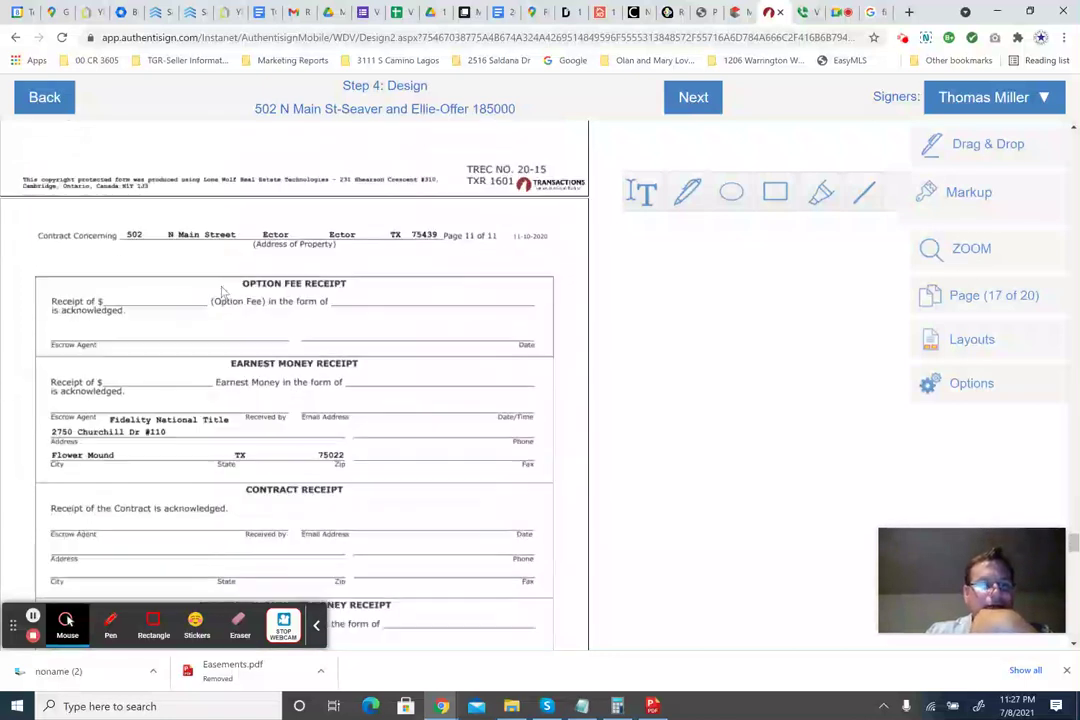
scroll(288, 335, down, 6)
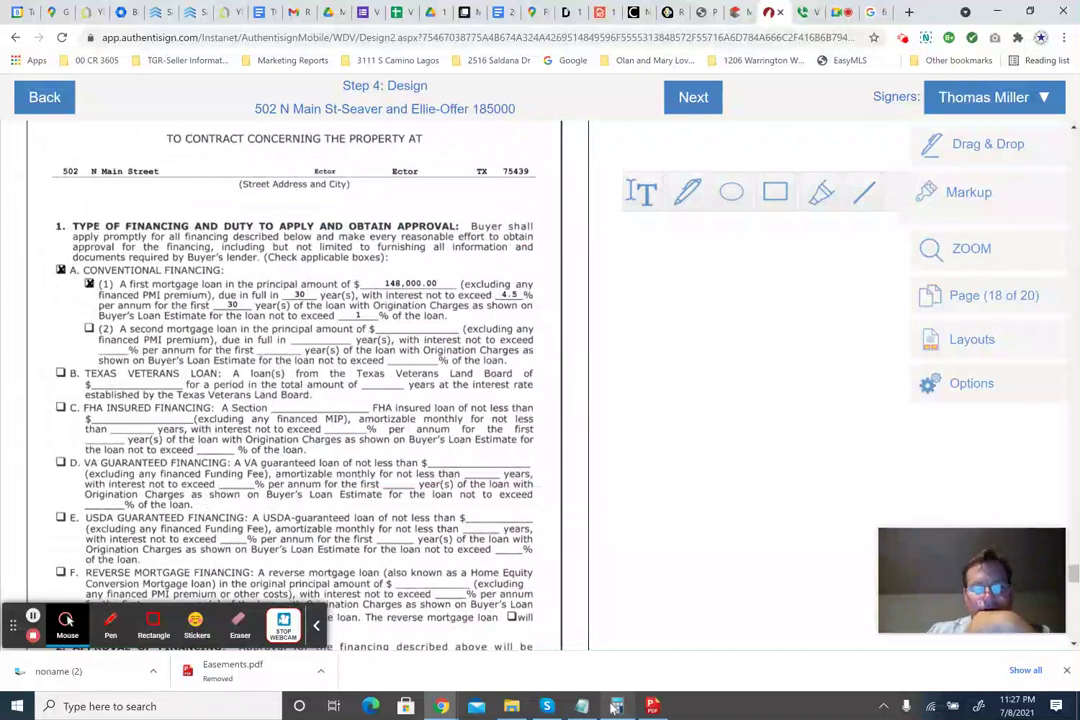
scroll(405, 338, down, 3)
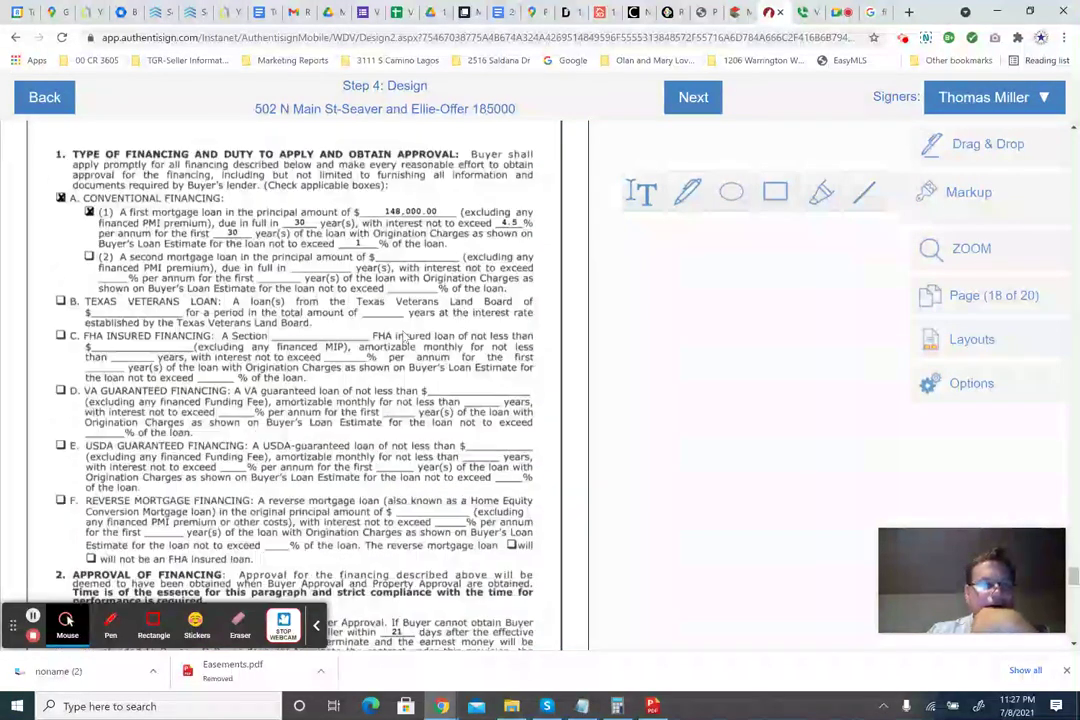
scroll(404, 337, down, 1)
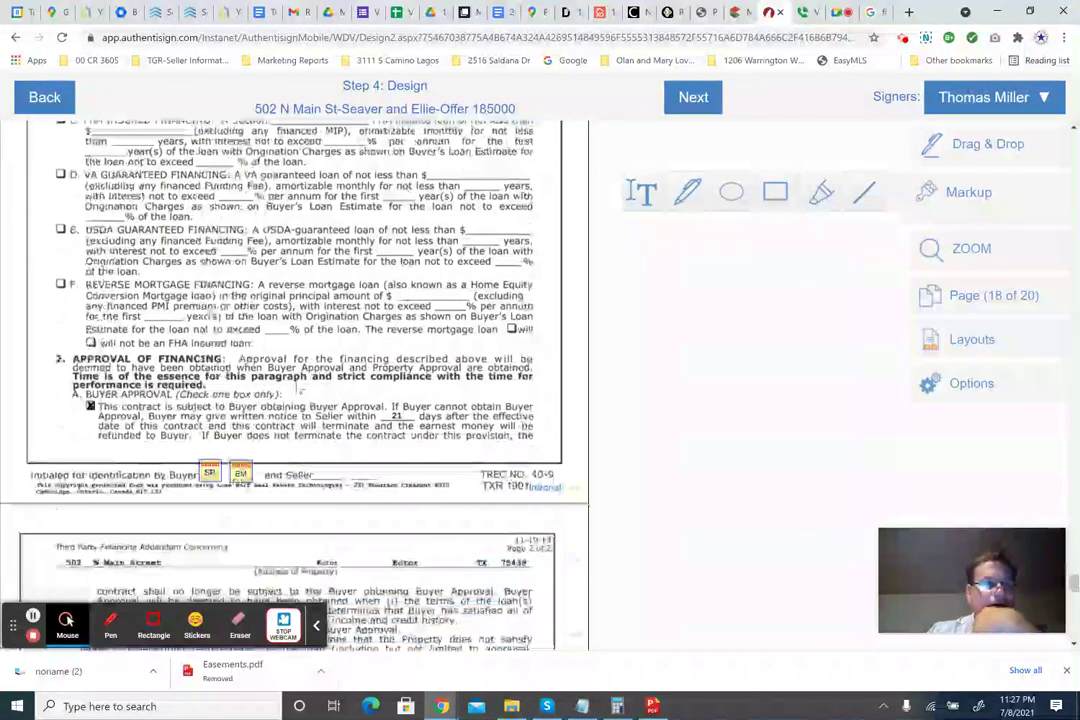
scroll(250, 378, down, 2)
scroll(250, 378, down, 3)
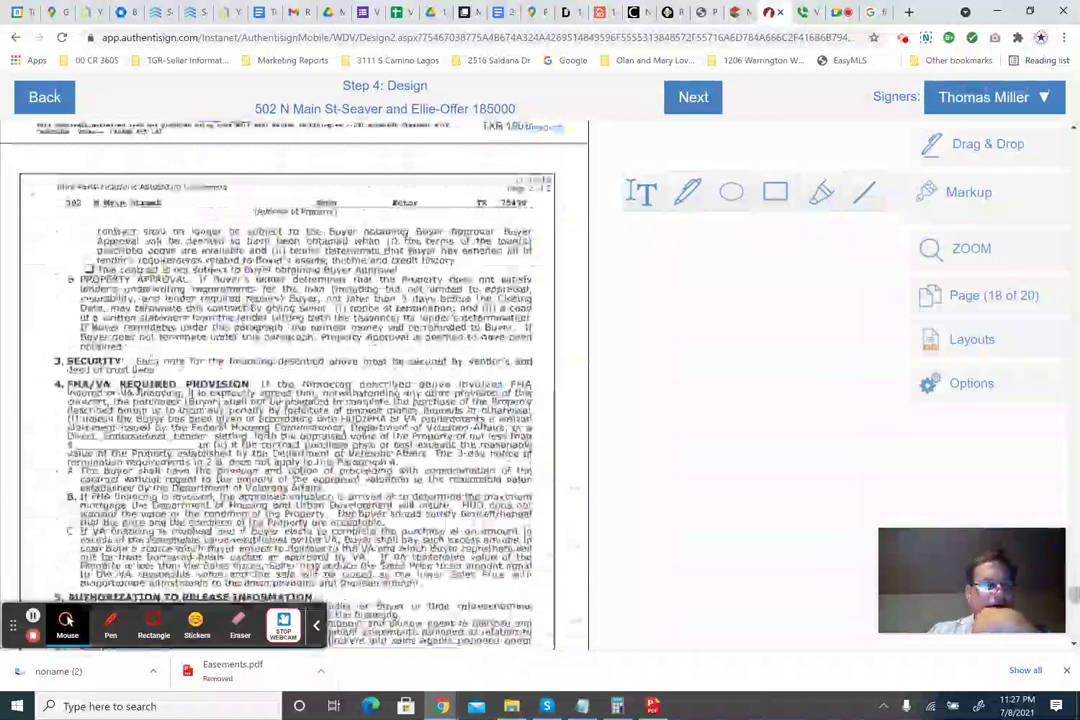
scroll(250, 378, down, 2)
scroll(250, 378, down, 3)
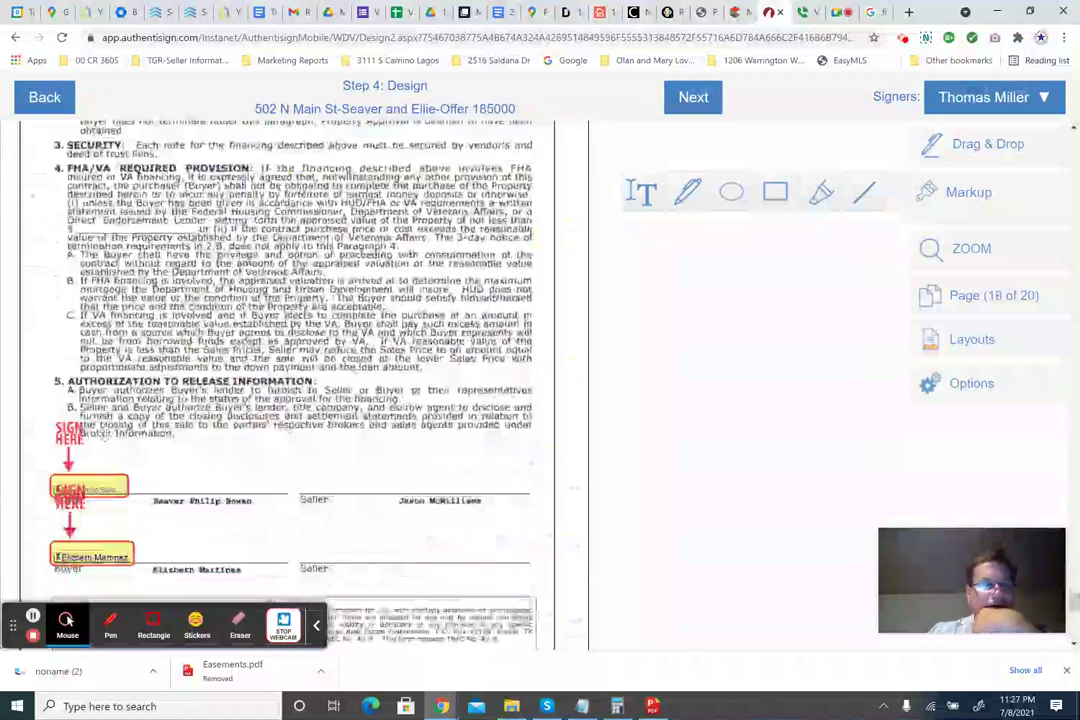
scroll(130, 385, down, 1)
scroll(130, 385, up, 8)
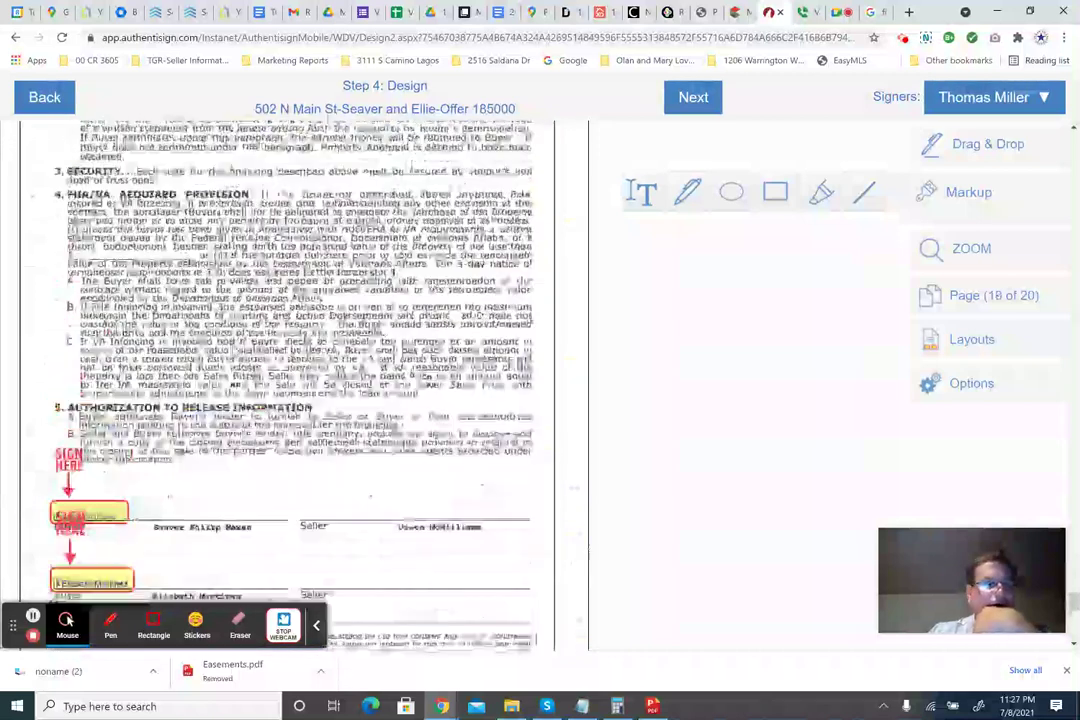
scroll(290, 385, up, 7)
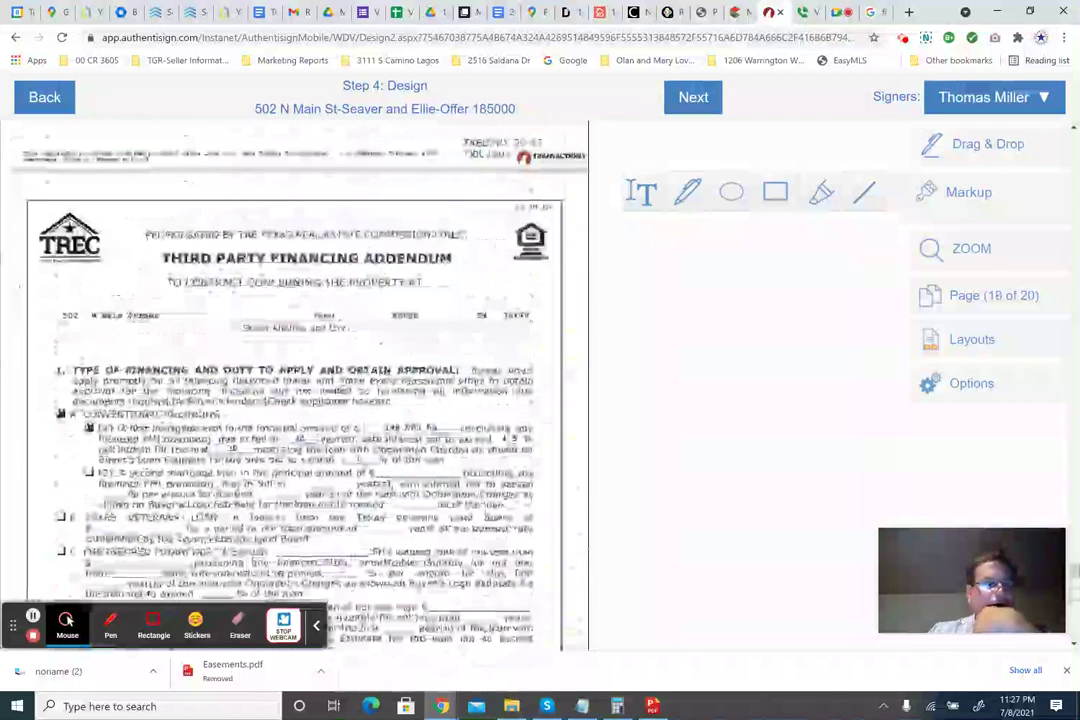
scroll(290, 385, down, 14)
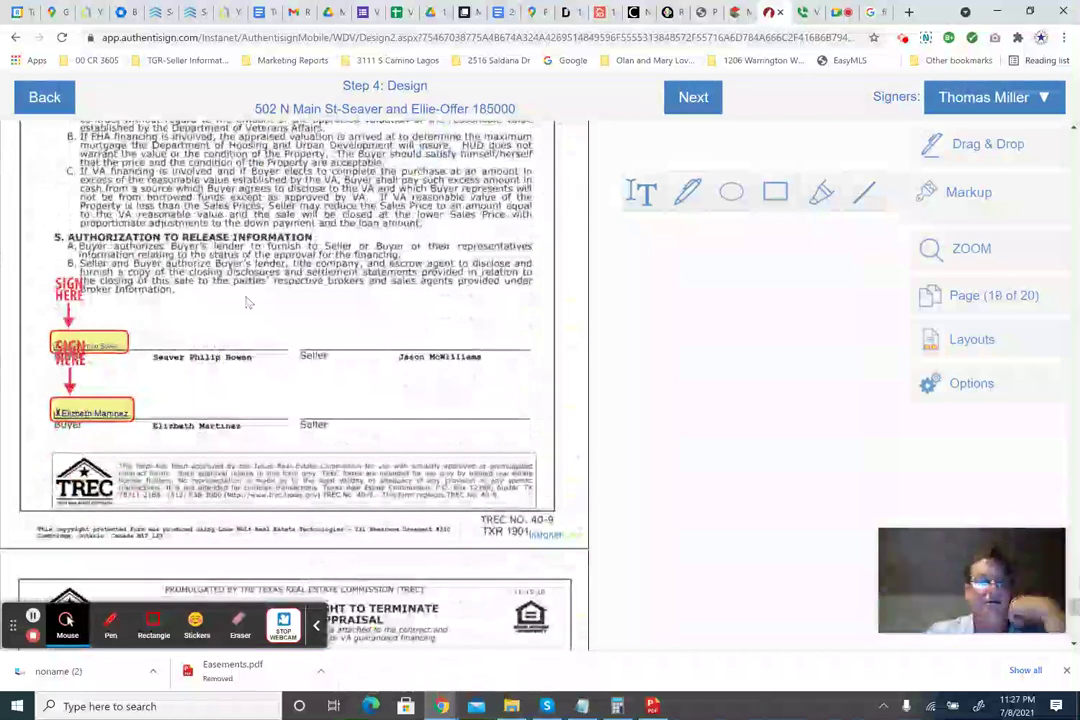
scroll(245, 301, down, 3)
scroll(248, 303, down, 4)
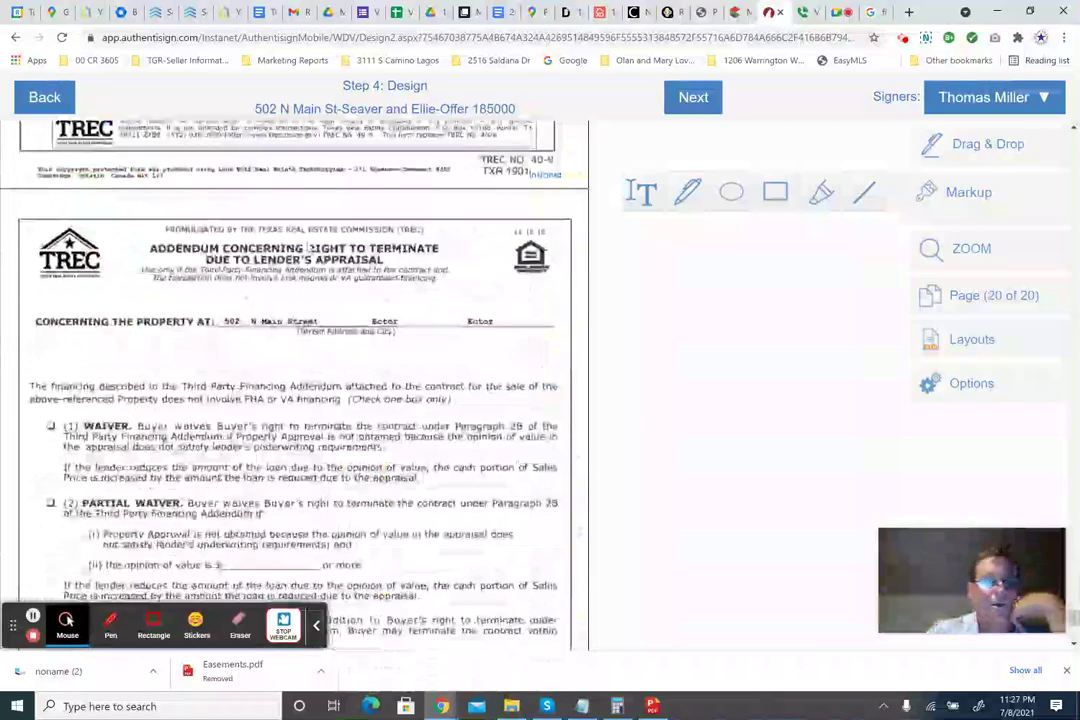
scroll(122, 333, down, 2)
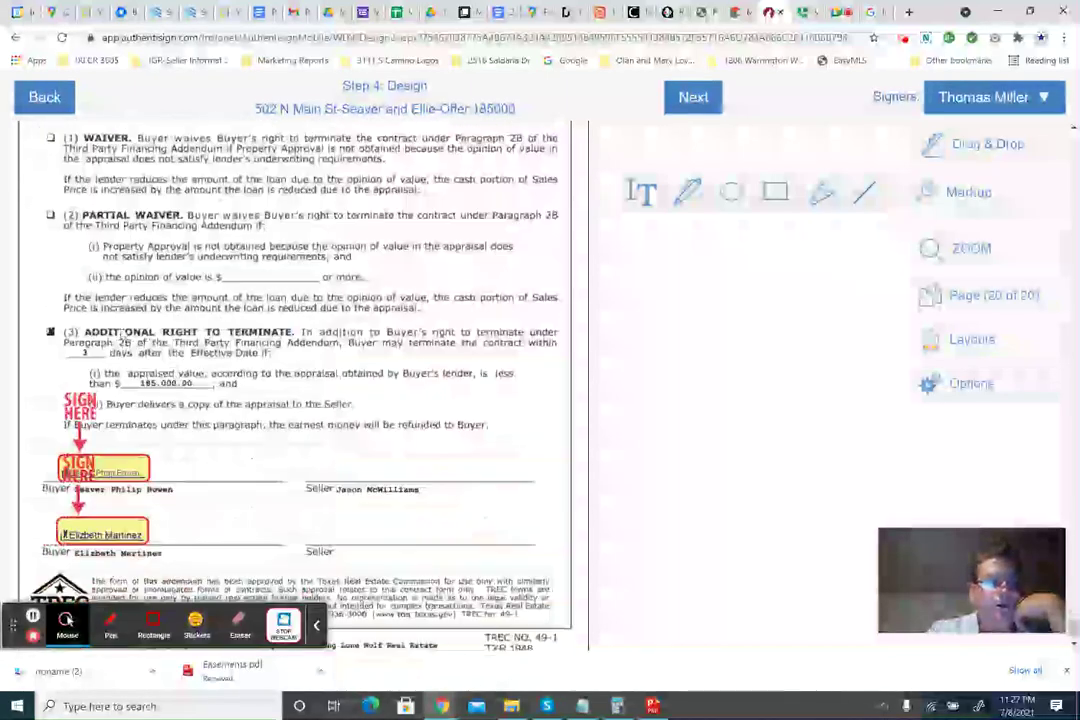
scroll(265, 460, down, 1)
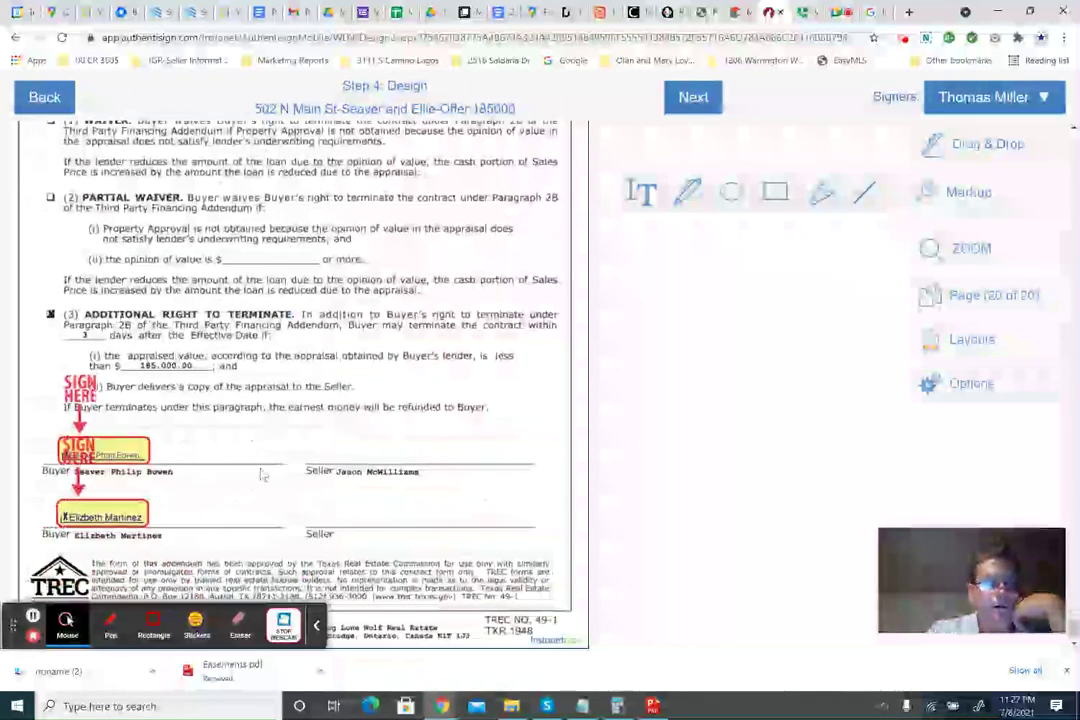
scroll(267, 461, up, 4)
scroll(267, 461, down, 4)
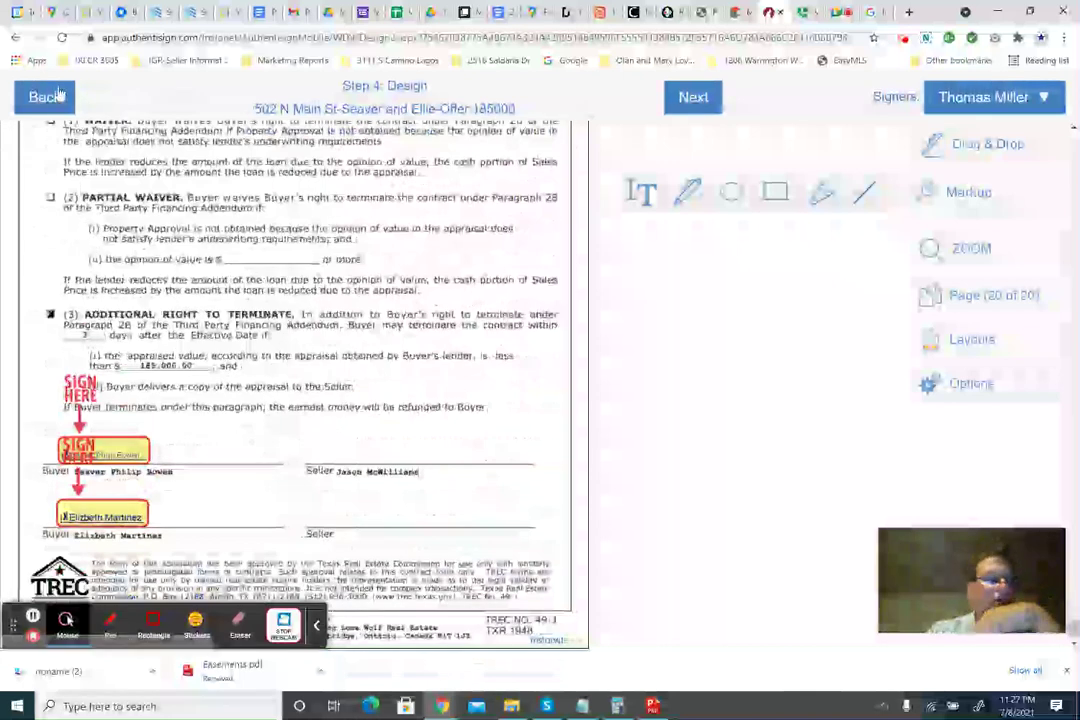
click(45, 97)
Leave the design step without saving and return to the document list.
click(125, 126)
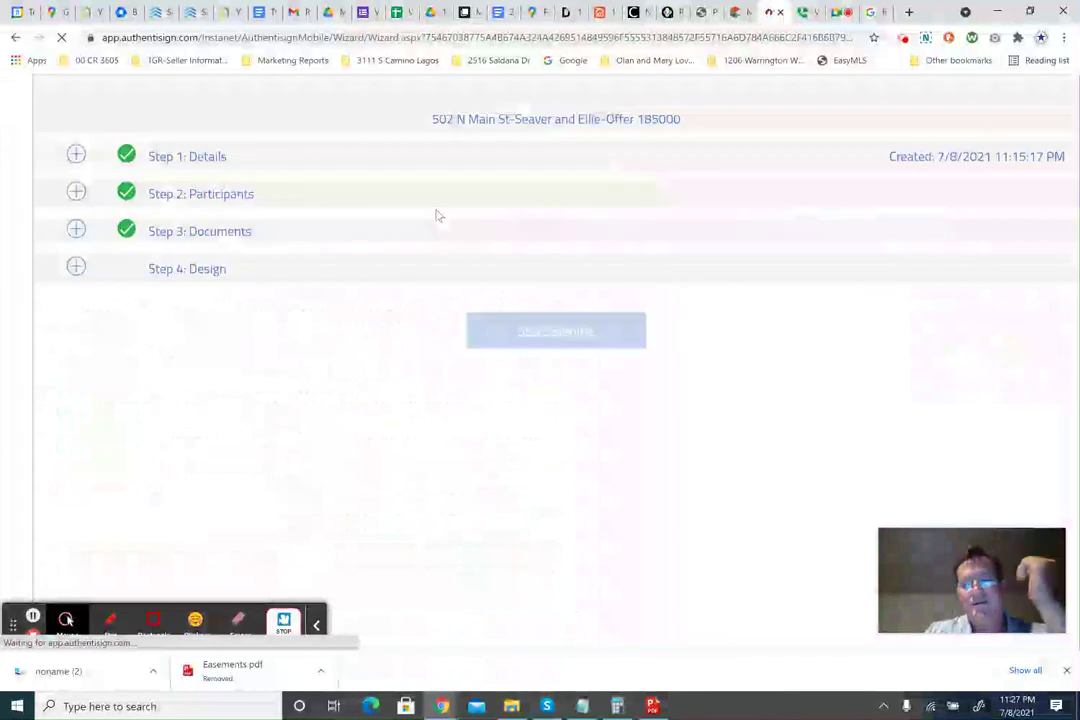
scroll(419, 412, down, 3)
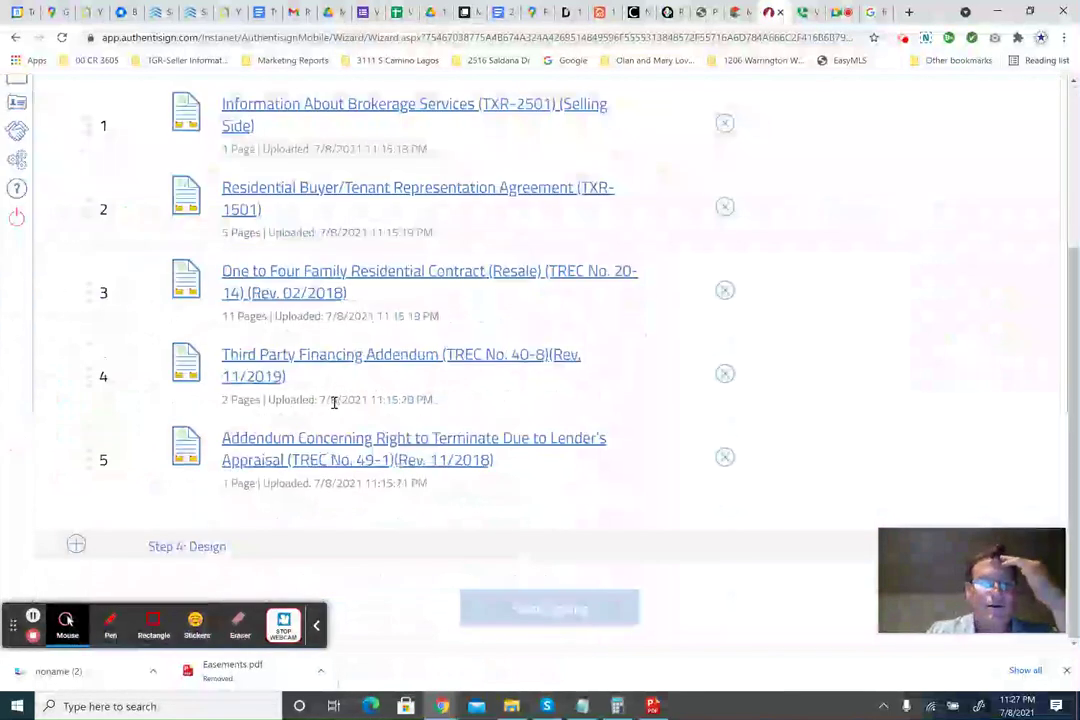
scroll(322, 425, up, 5)
Tick the completed TXR SDN, Survey and prequal letter among the transaction's documents.
click(181, 291)
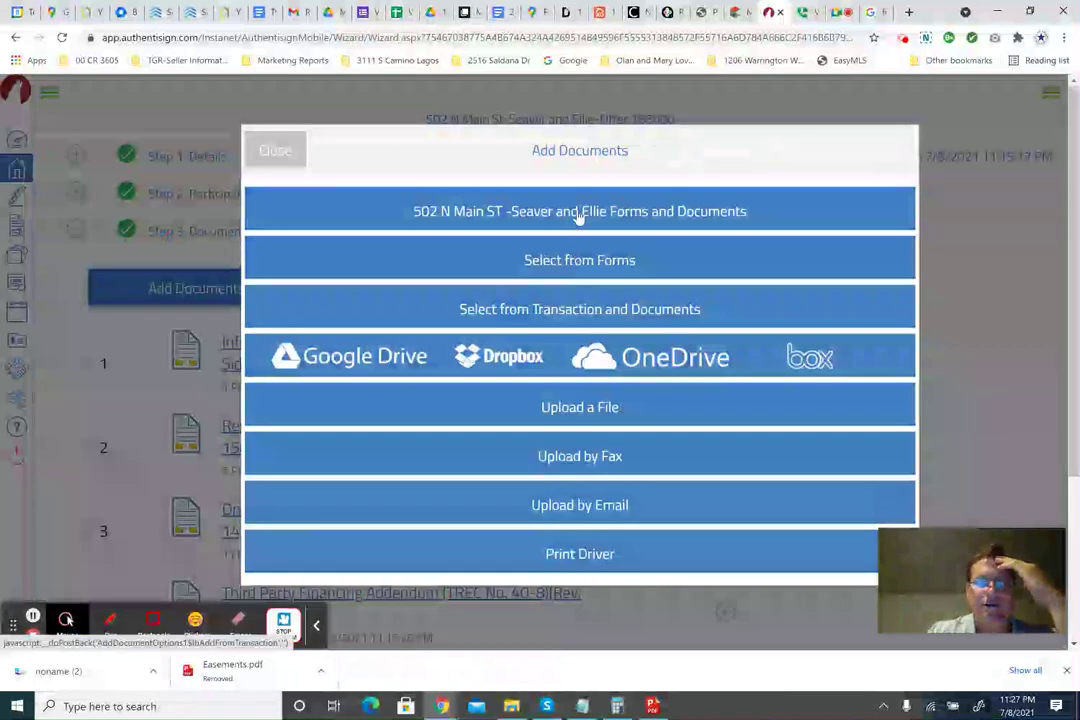
click(578, 216)
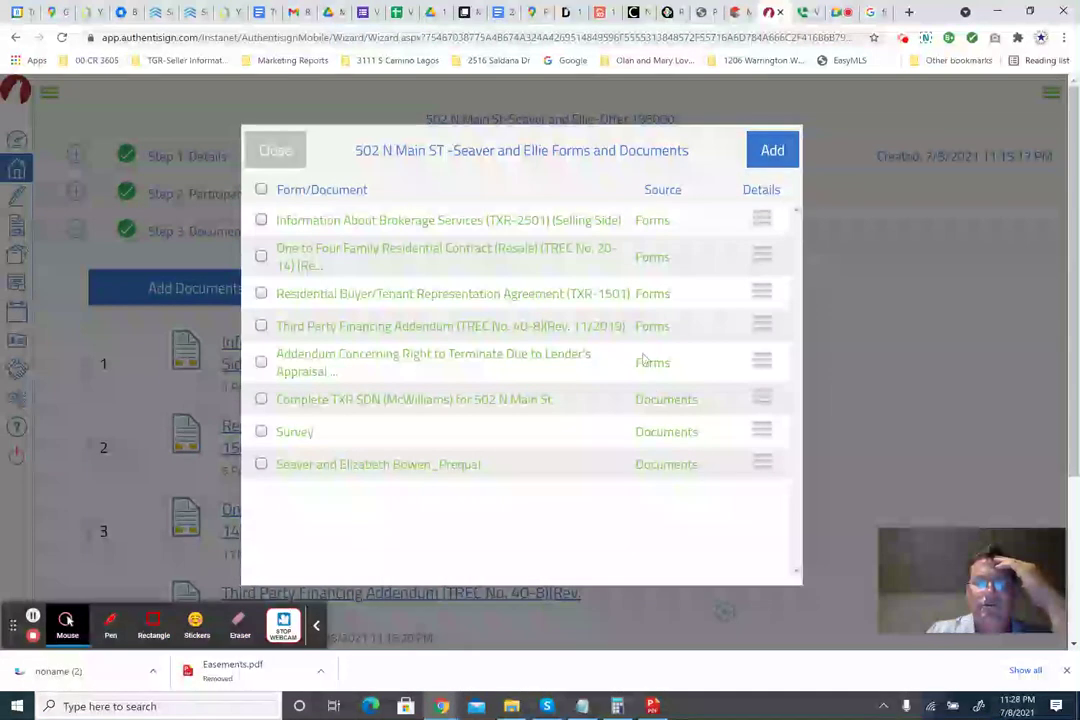
click(261, 432)
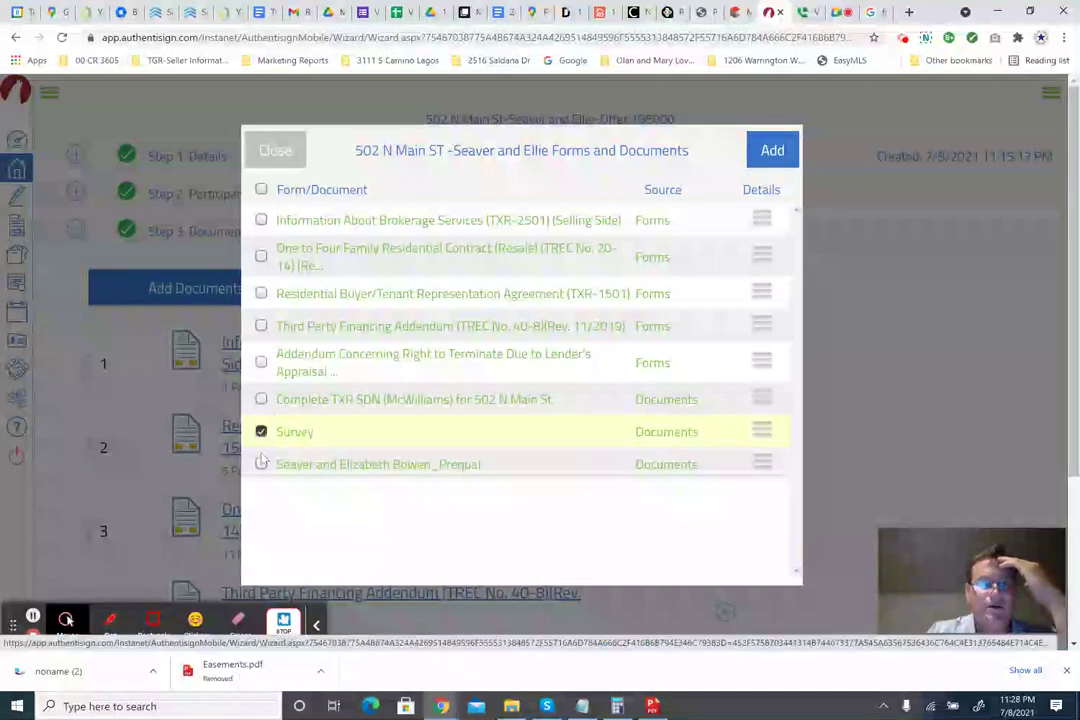
click(261, 465)
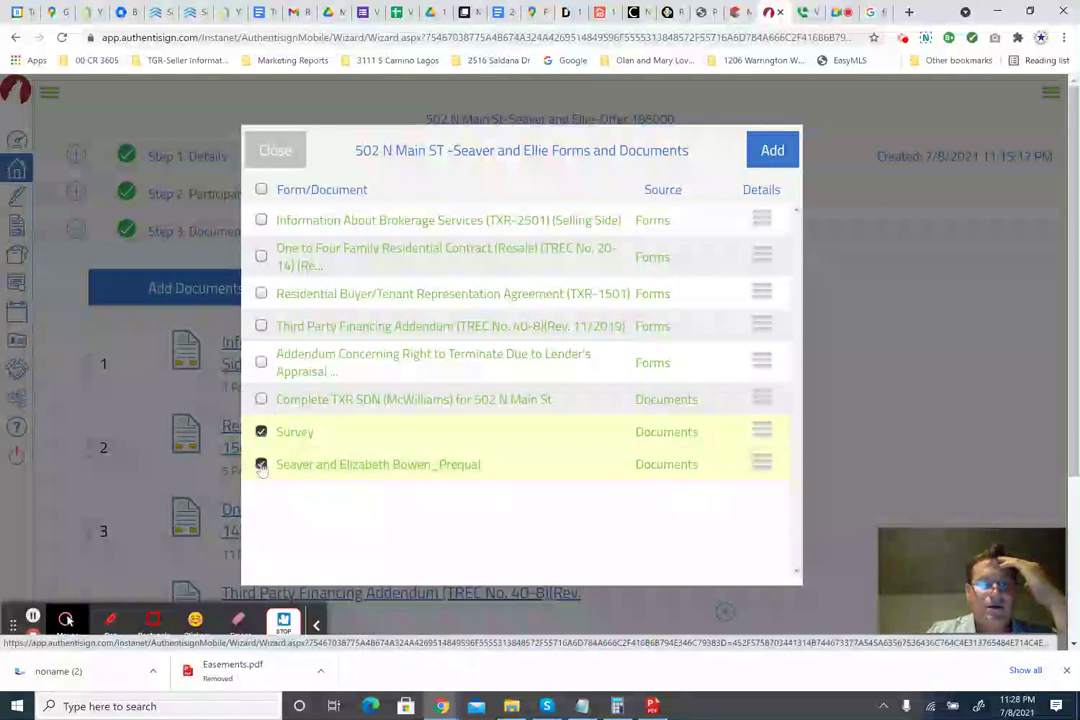
click(261, 465)
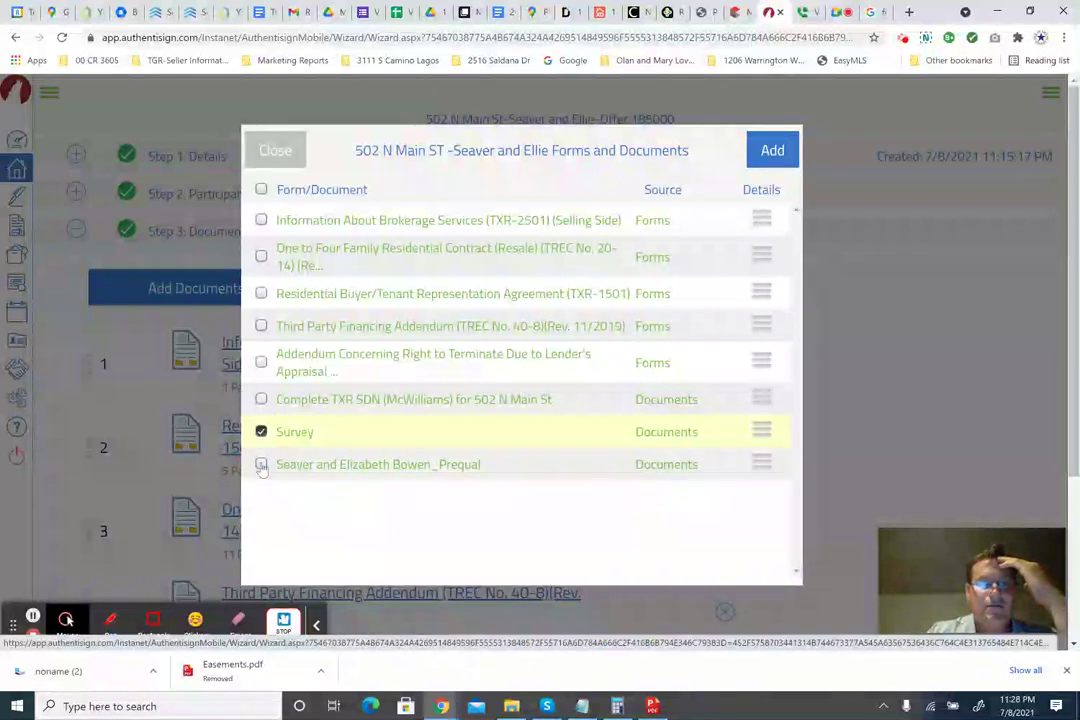
click(261, 465)
click(262, 400)
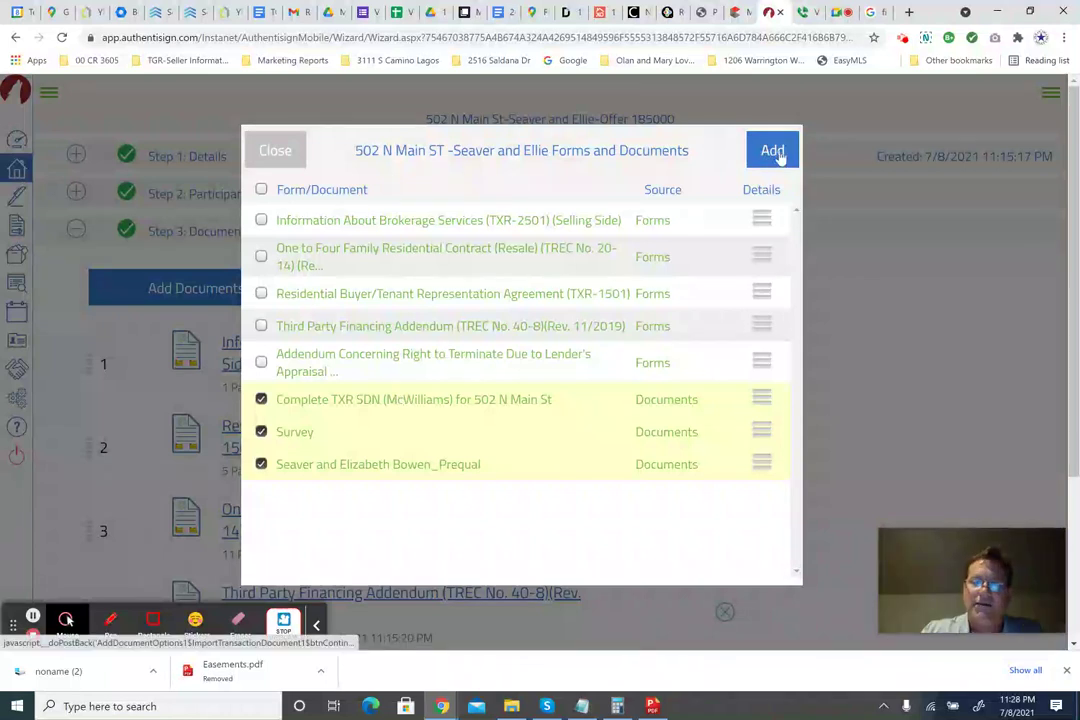
Add the three documents and order them SDN 6, Survey 7, prequal 8.
click(776, 152)
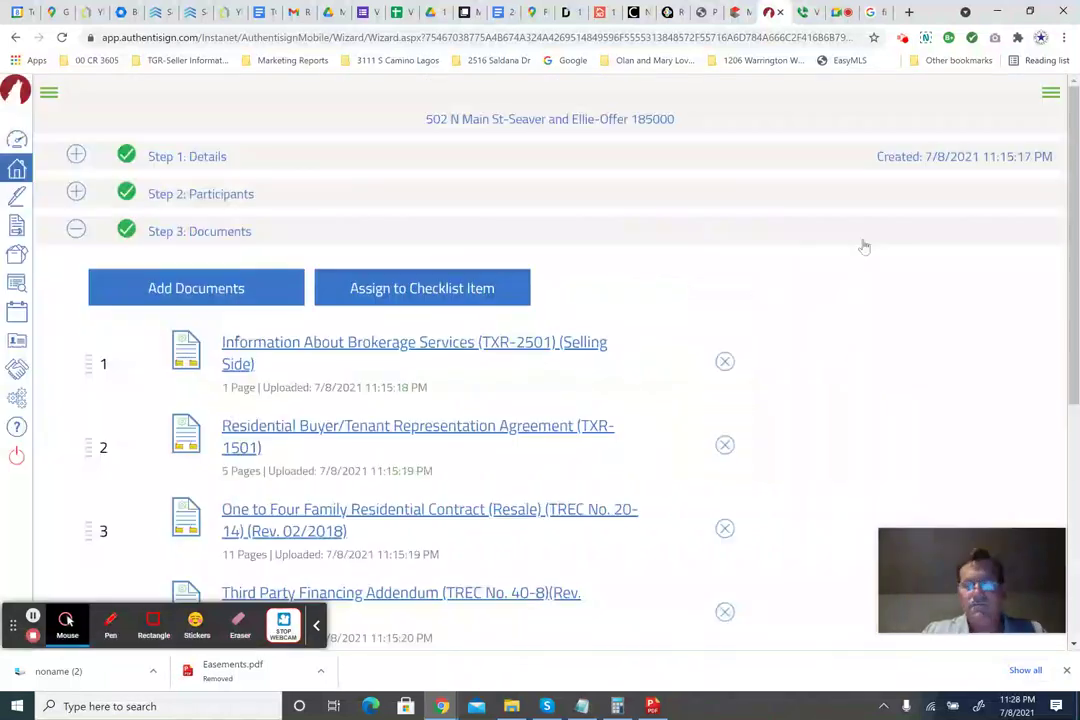
scroll(673, 352, down, 4)
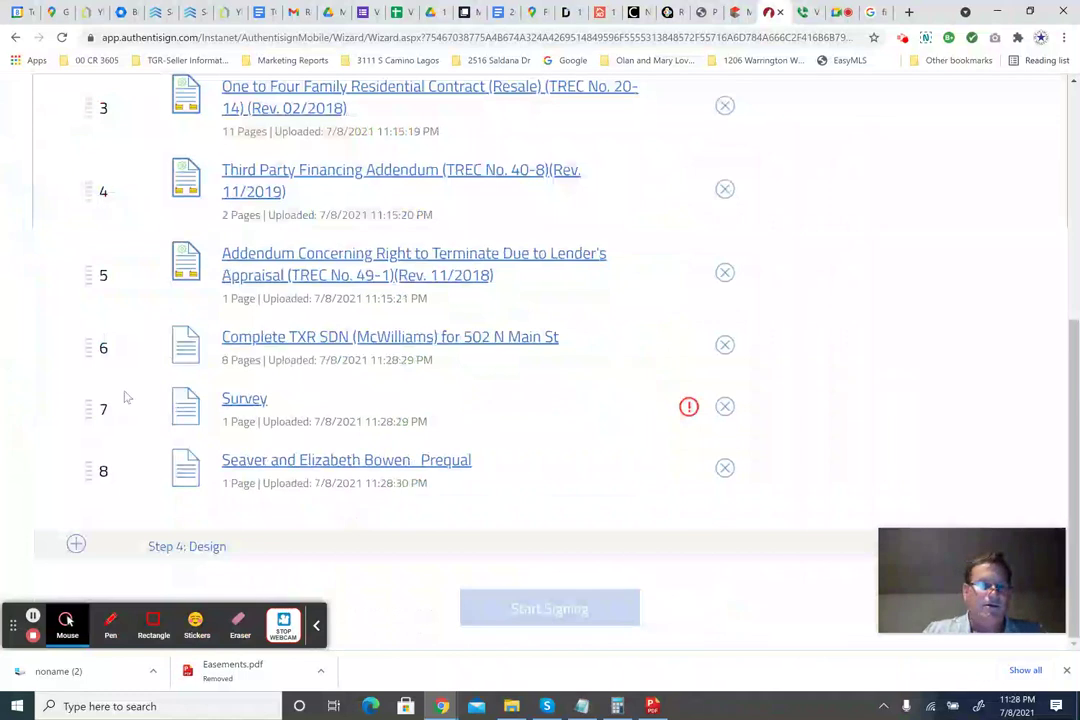
mouse_move(88, 408)
mouse_down()
mouse_move(101, 369)
mouse_move(96, 407)
mouse_up()
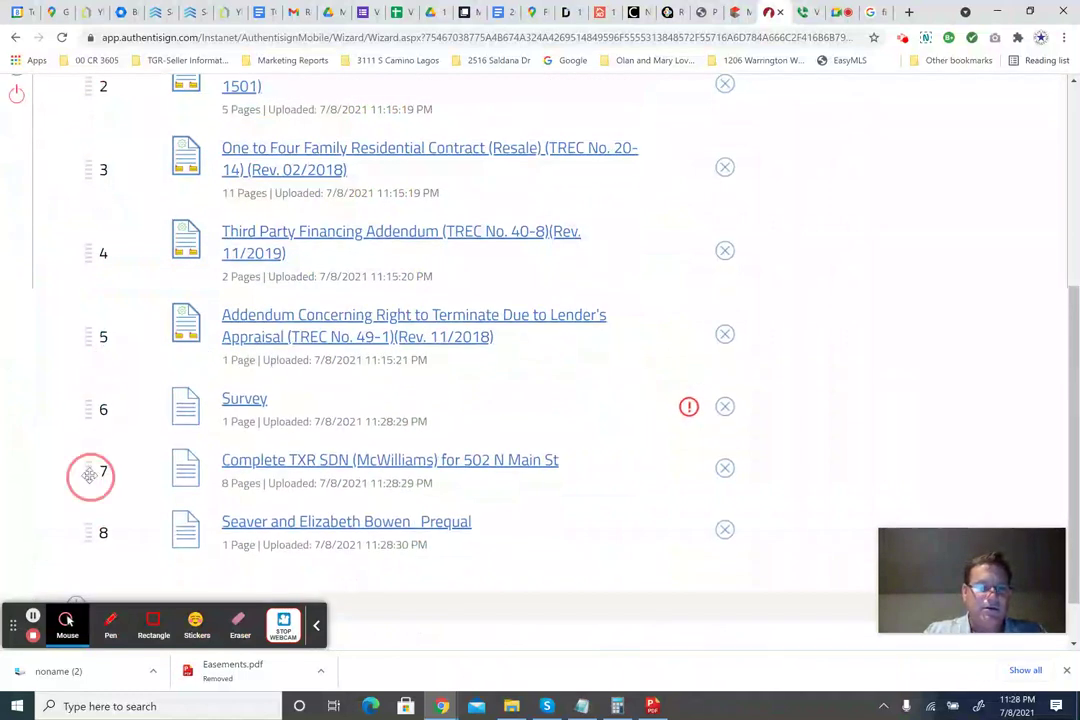
drag(90, 475, 95, 410)
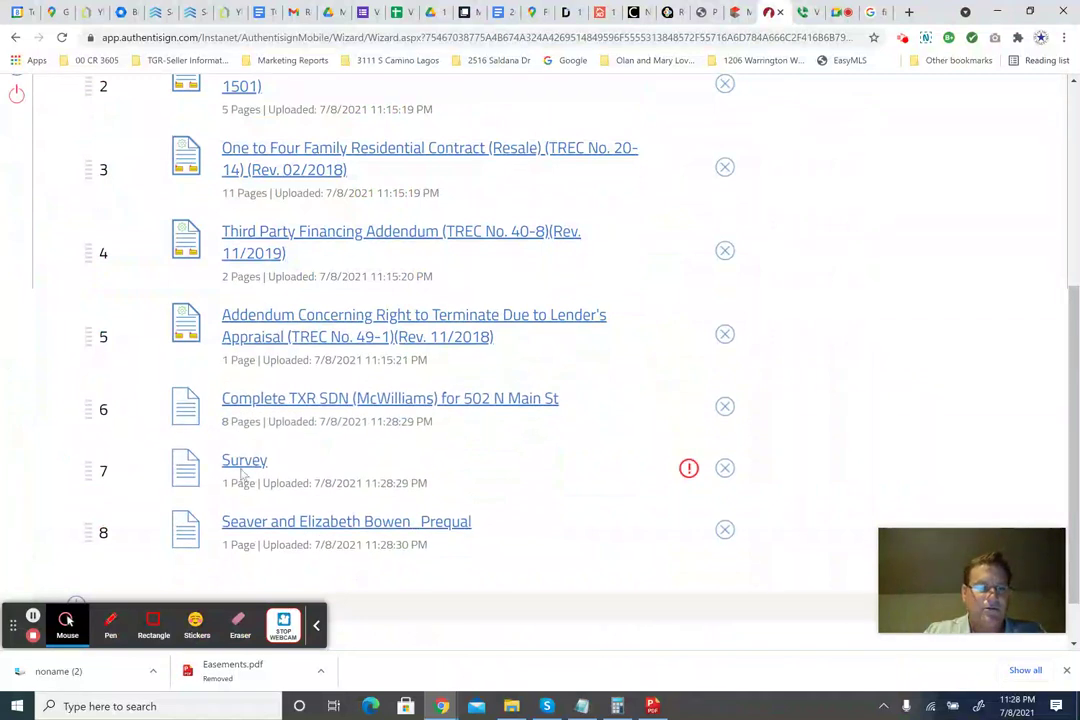
Check the Survey's warning flag and dismiss the rotated-page notice.
click(687, 470)
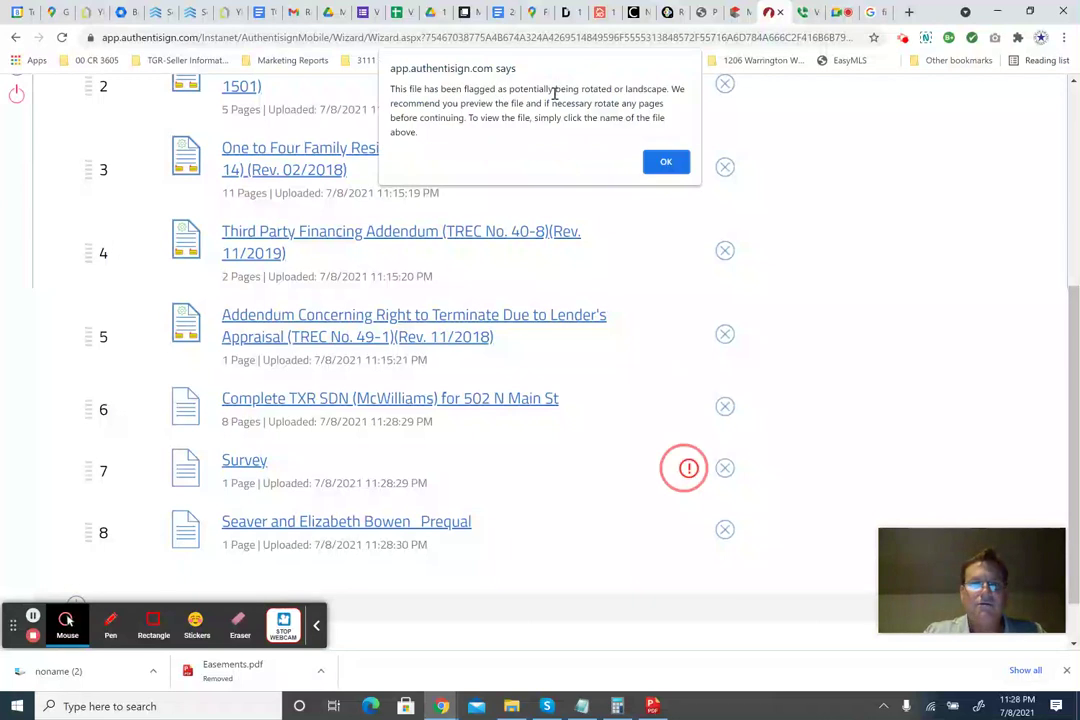
click(660, 165)
scroll(400, 470, down, 1)
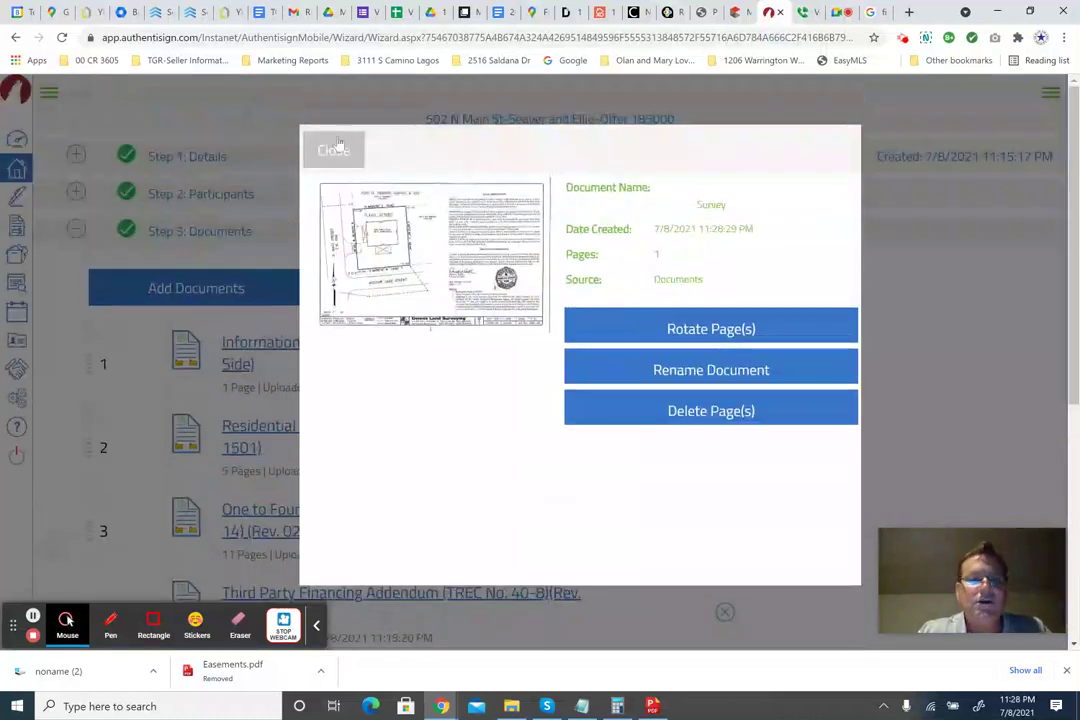
Rotate page 1 of the Survey 90 degrees counter-clockwise to upright portrait and close the rotation dialog.
click(677, 330)
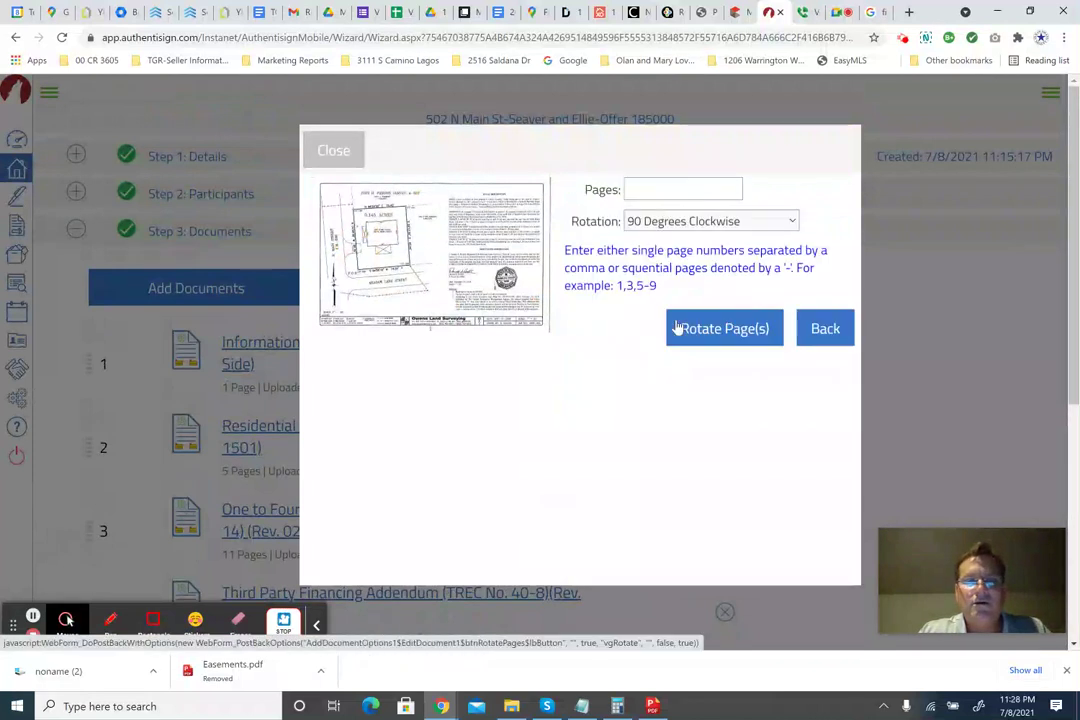
click(658, 221)
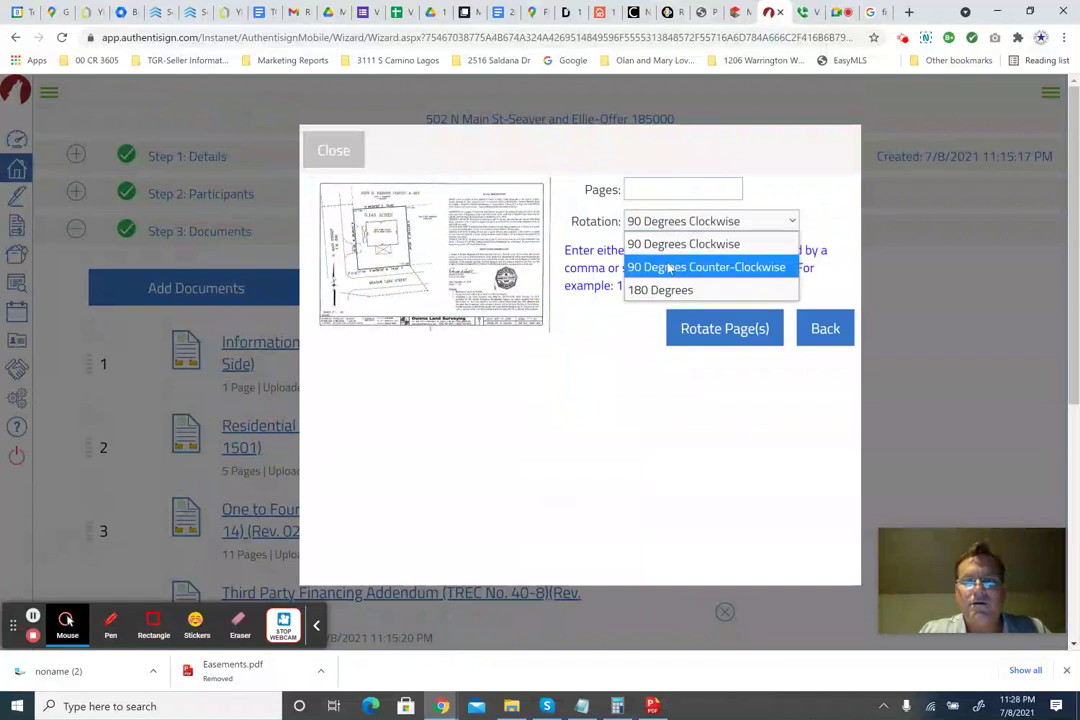
click(673, 267)
click(732, 330)
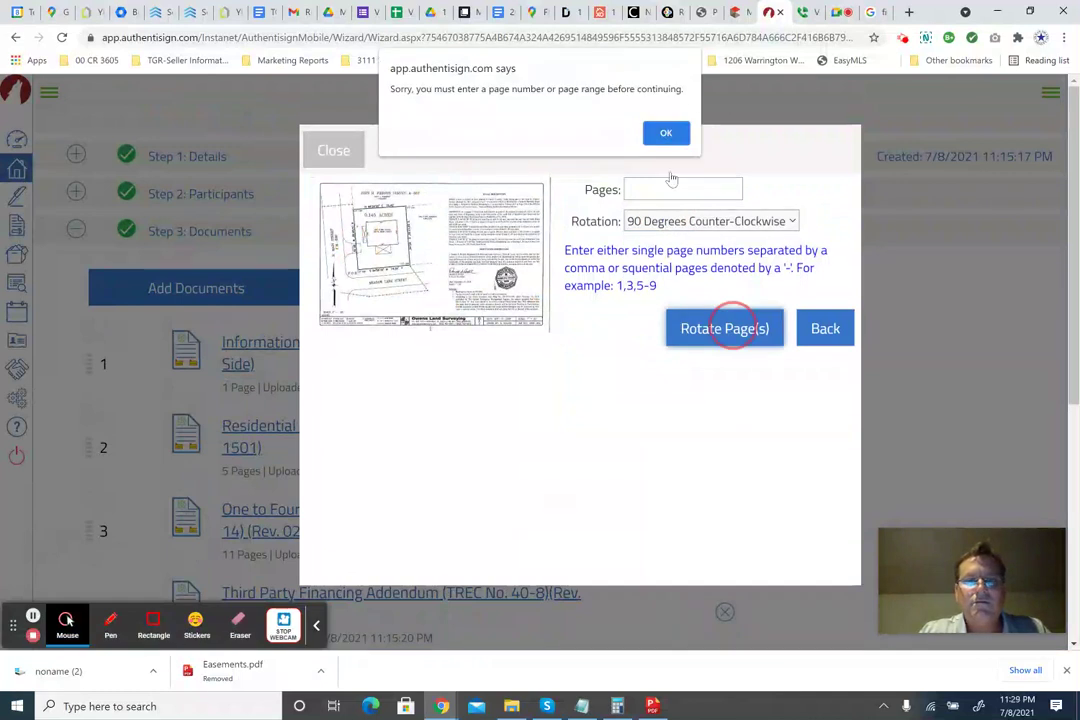
click(662, 134)
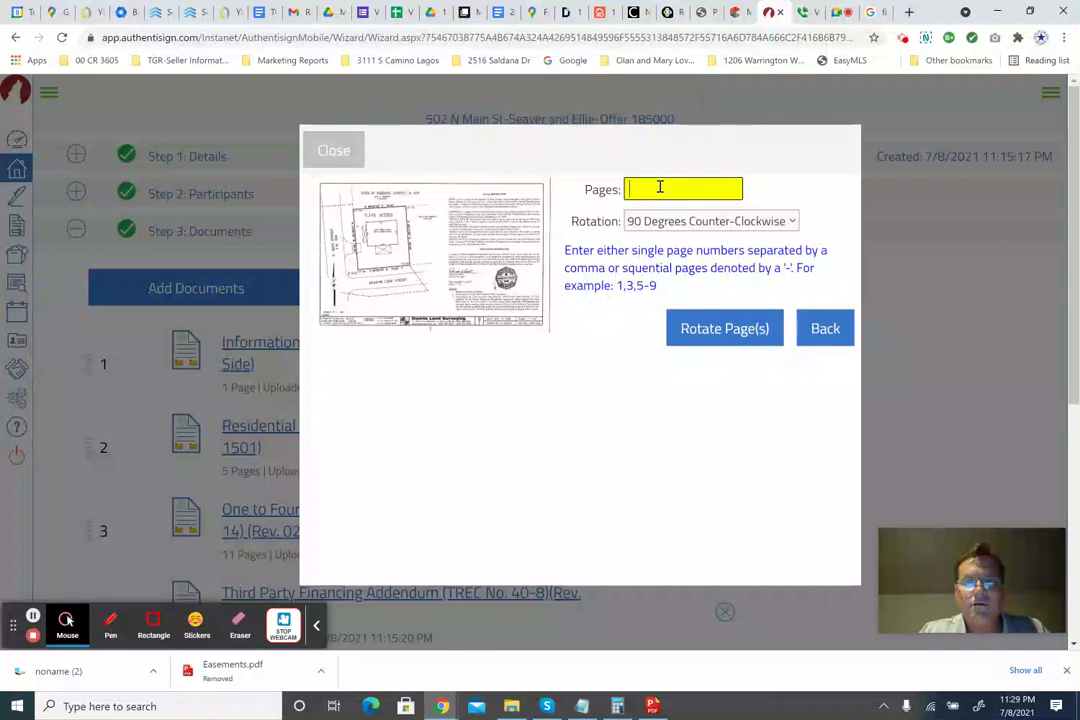
text(1)
click(706, 332)
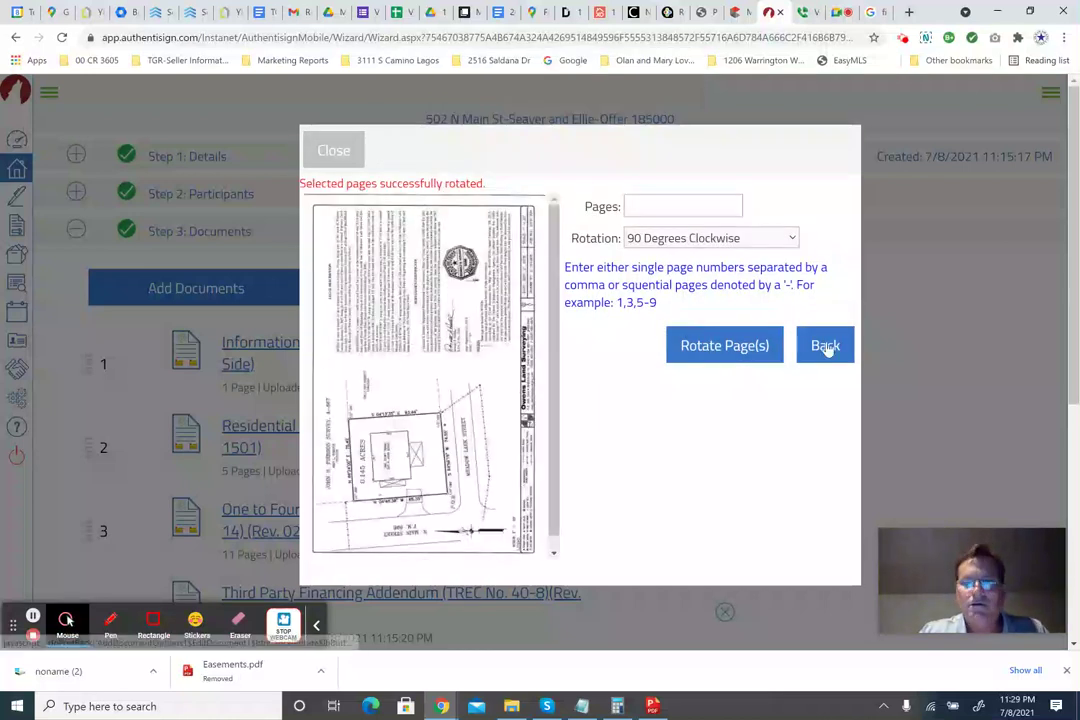
click(341, 150)
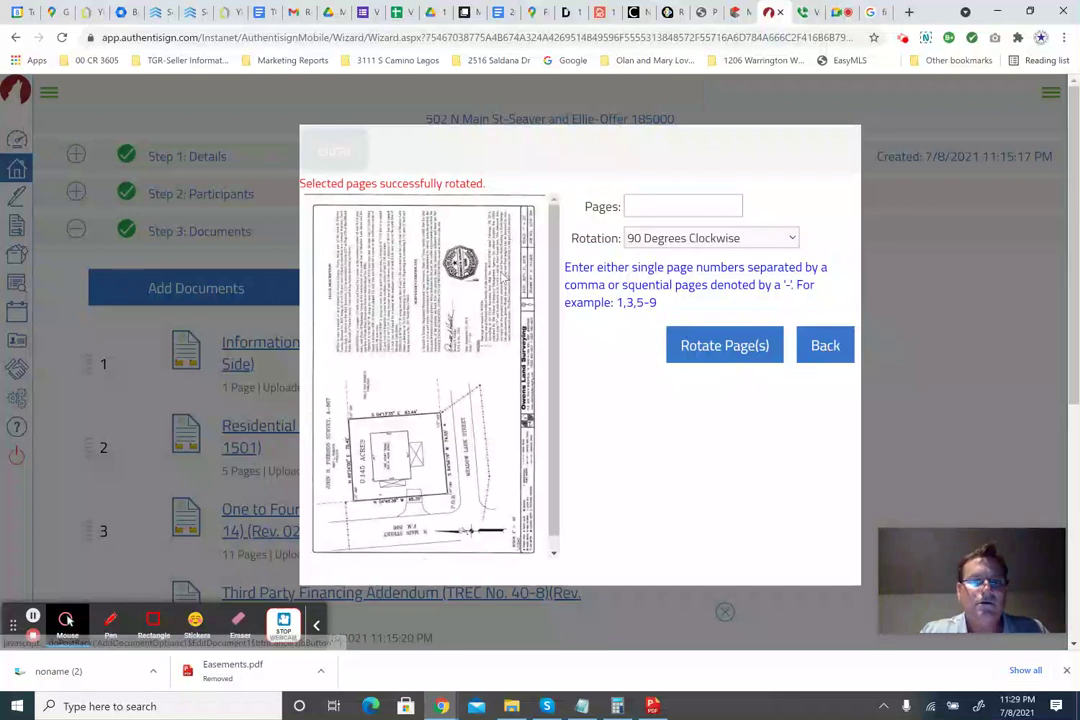
scroll(520, 302, down, 5)
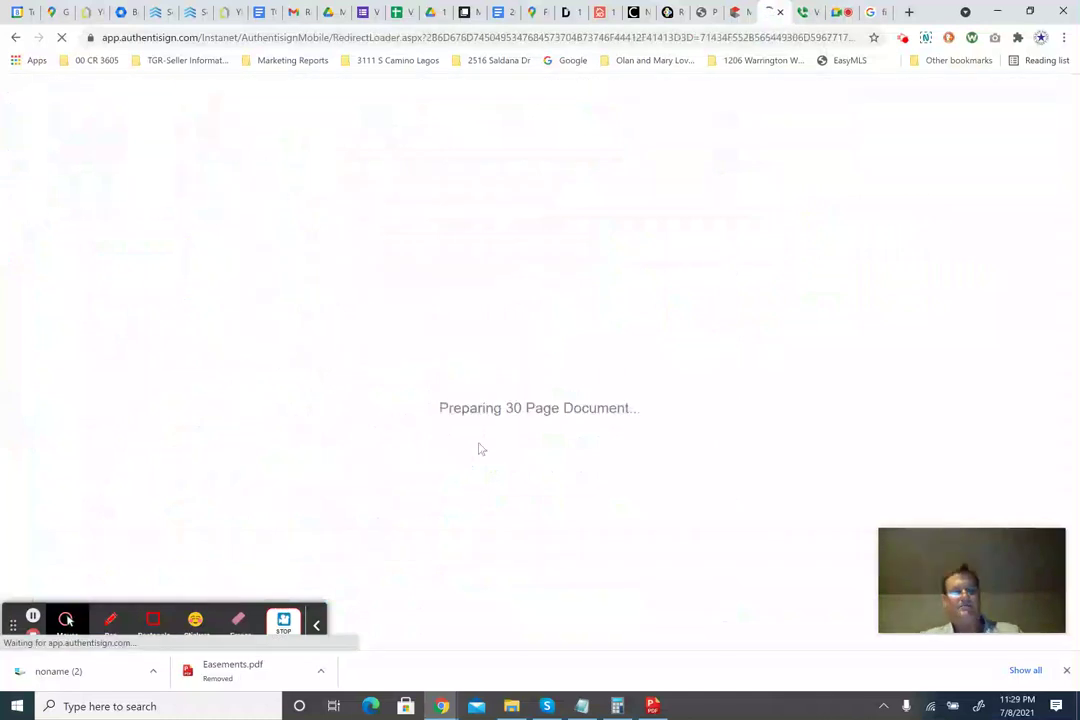
Scroll through the 30-page offer in the design view down to the Seller's Disclosure Notice.
drag(509, 407, 650, 410)
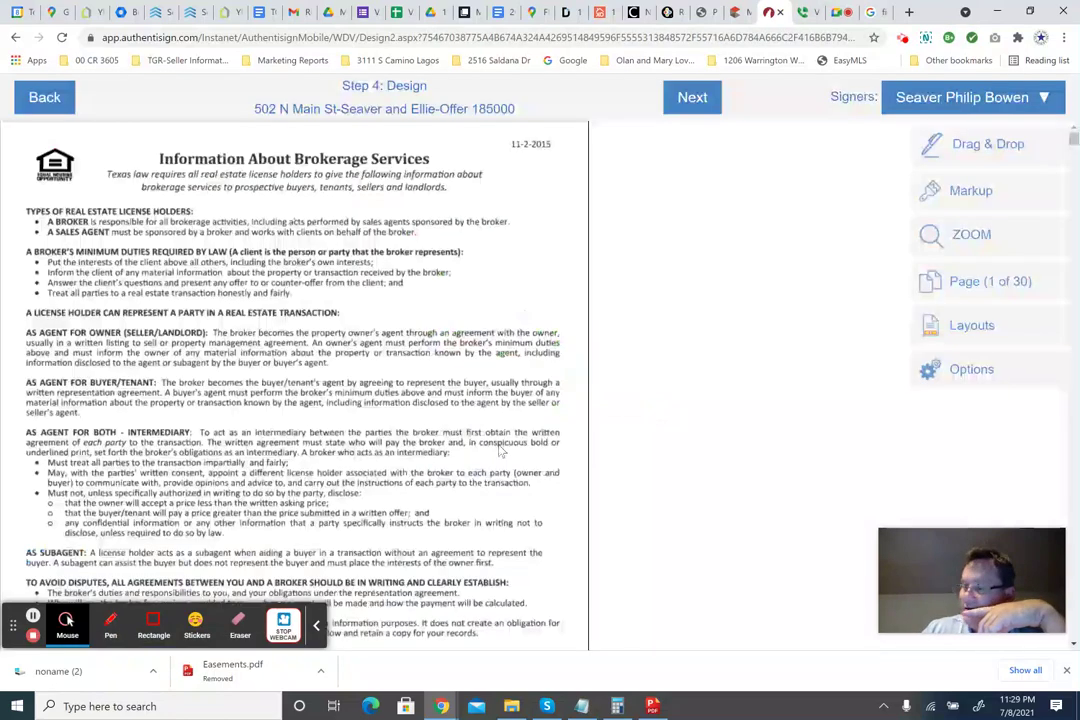
scroll(379, 397, down, 5)
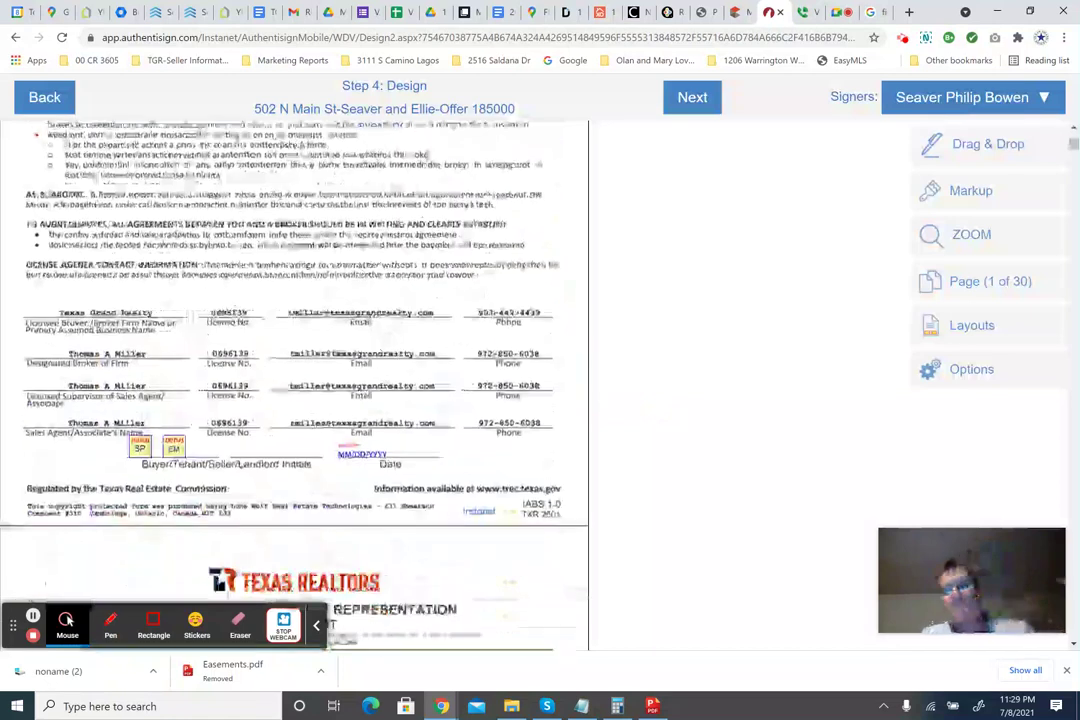
scroll(373, 352, down, 2)
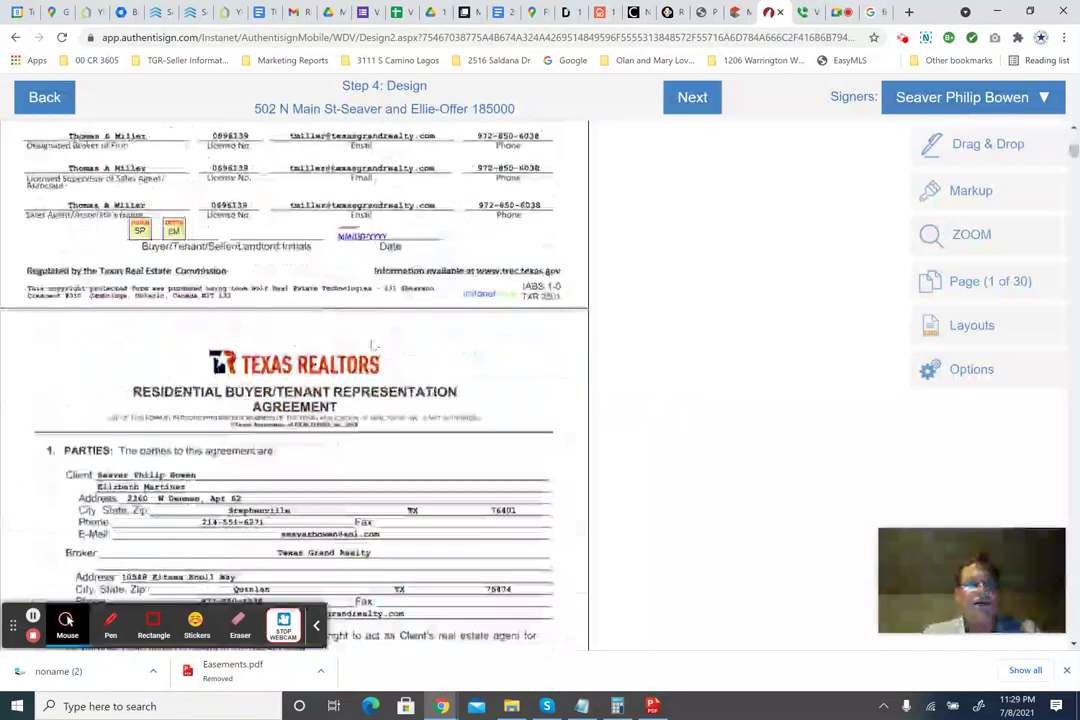
scroll(373, 345, down, 12)
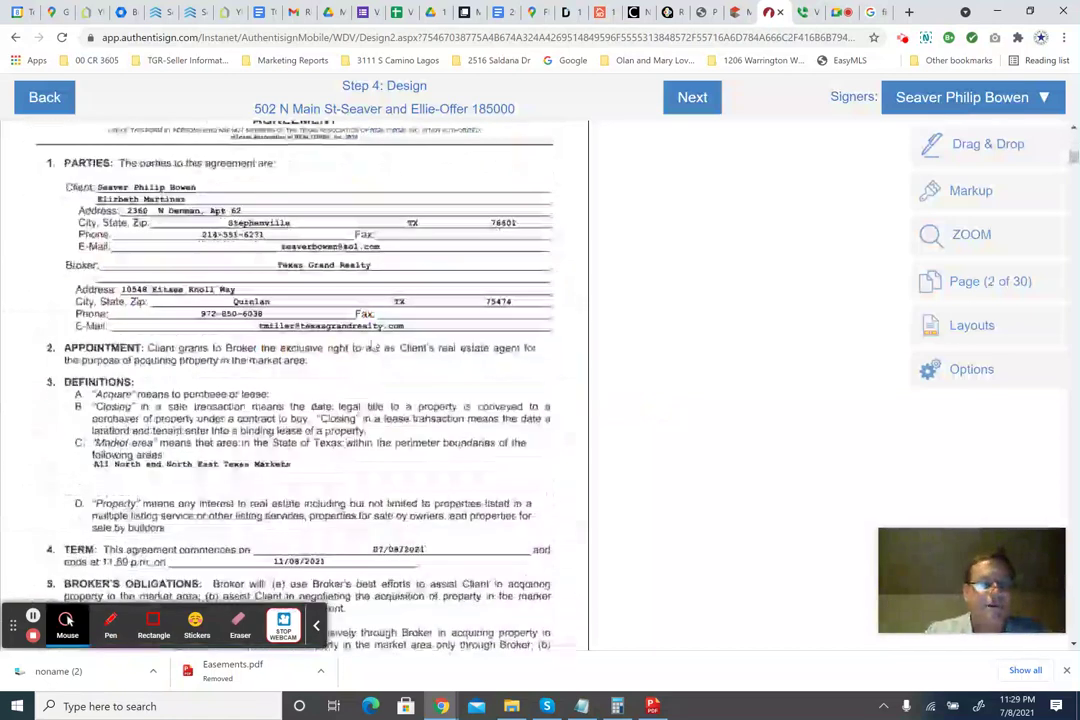
scroll(294, 390, down, 10)
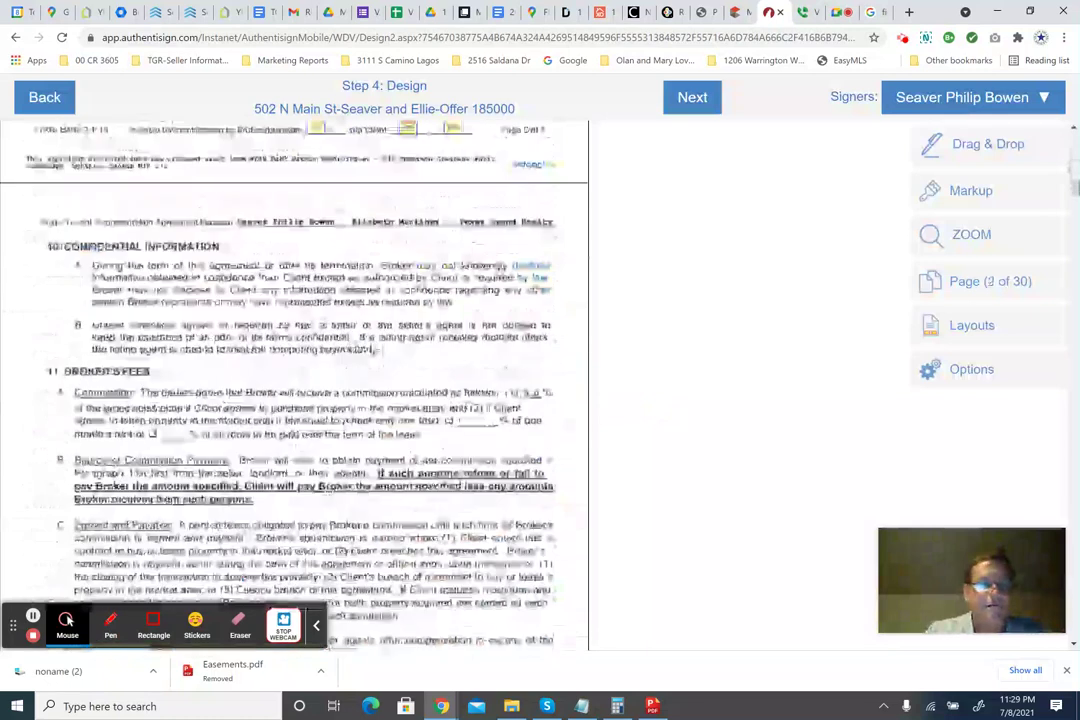
scroll(294, 390, down, 12)
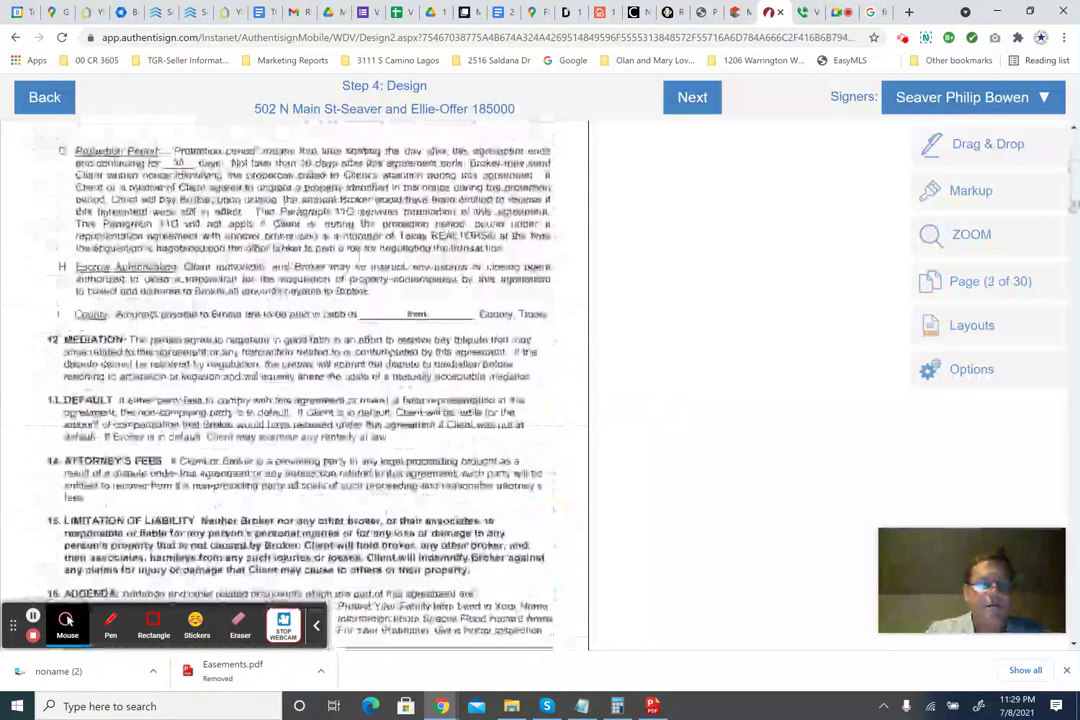
scroll(294, 390, down, 15)
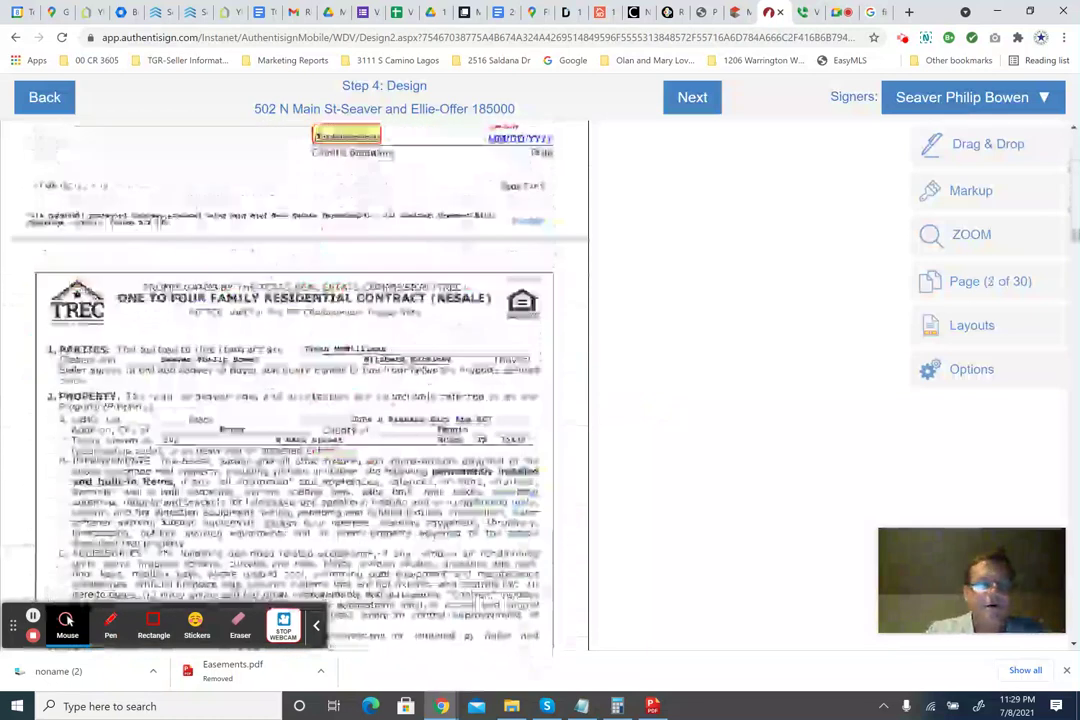
scroll(294, 390, down, 15)
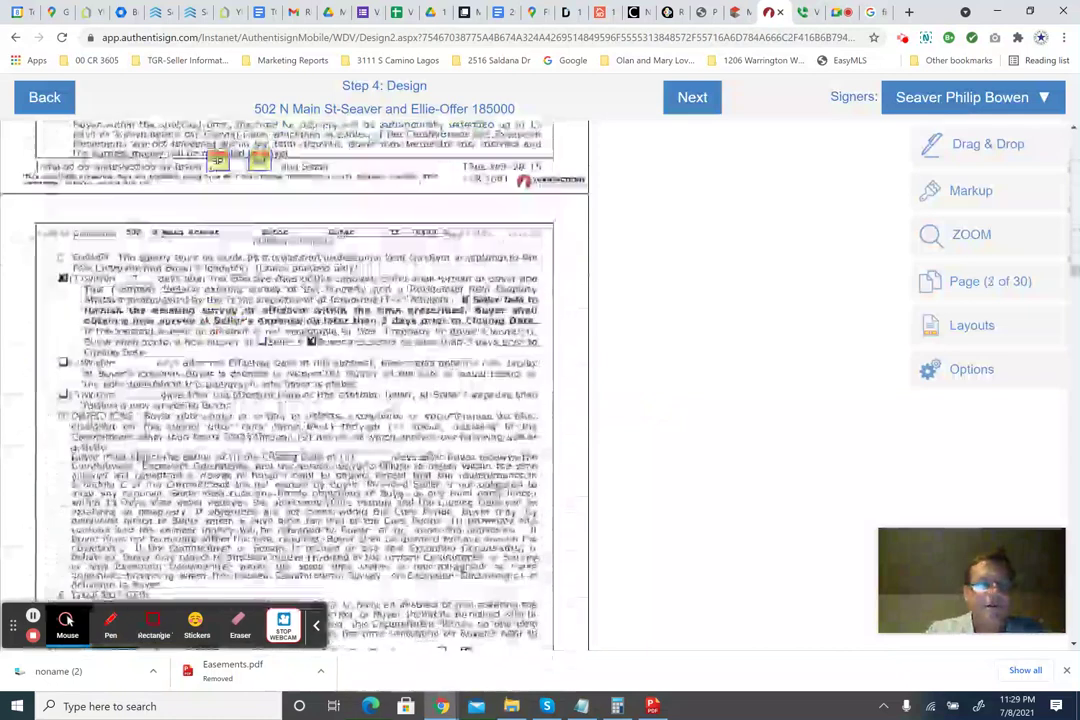
scroll(294, 390, down, 15)
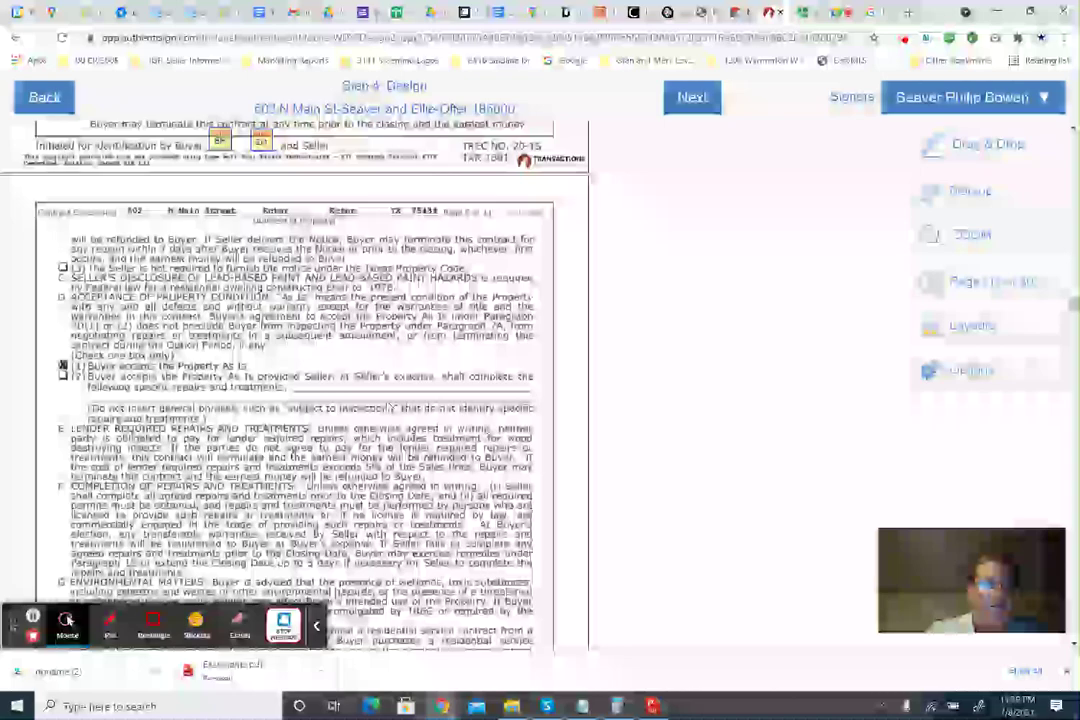
scroll(294, 390, down, 15)
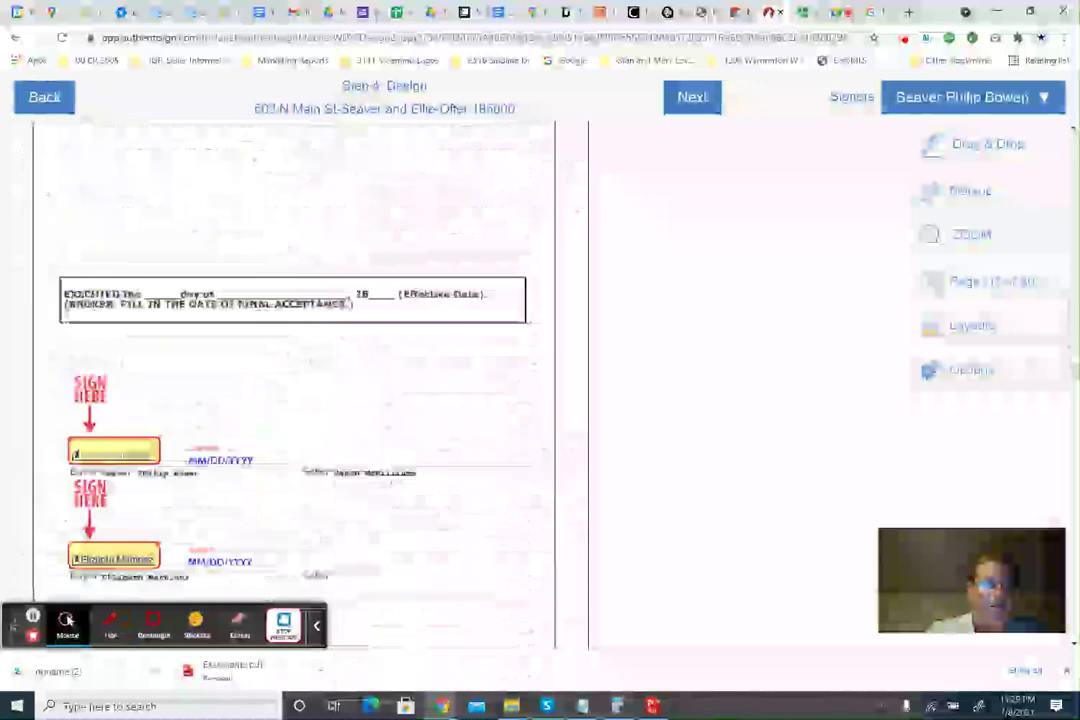
scroll(294, 390, down, 15)
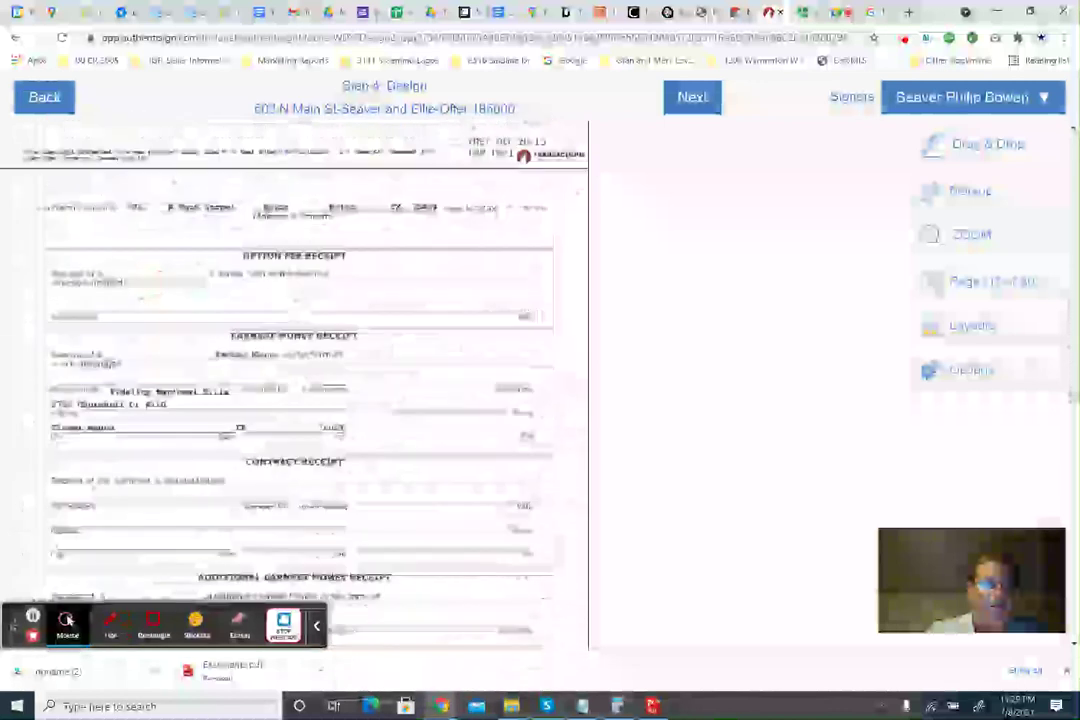
scroll(294, 390, down, 20)
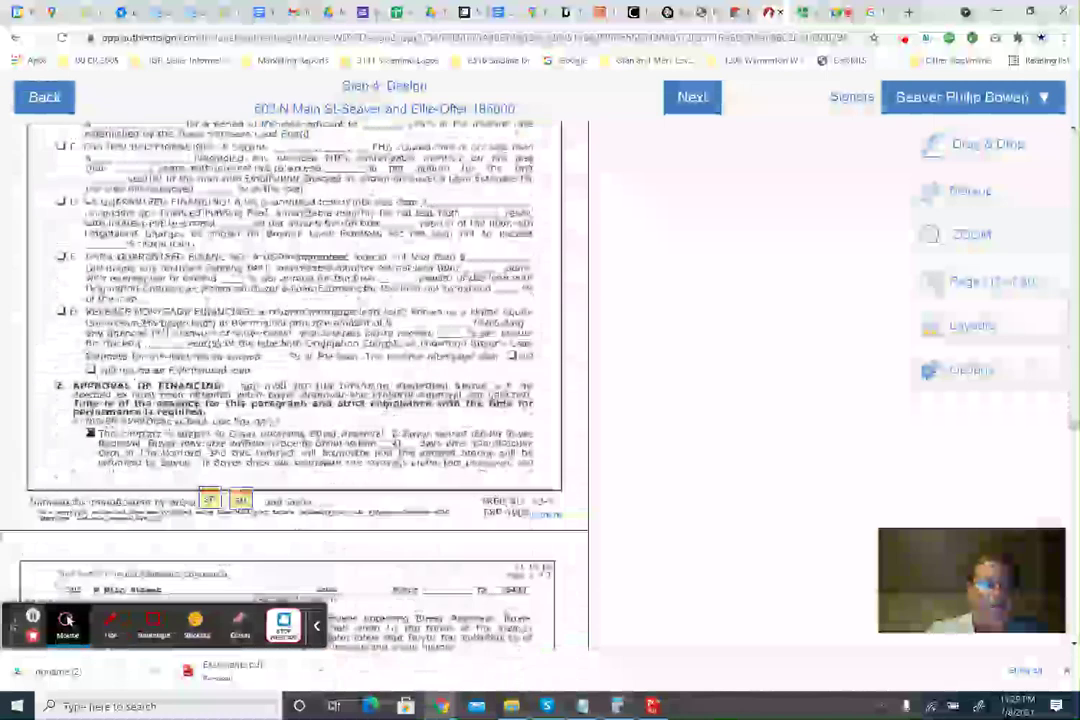
scroll(294, 390, down, 5)
scroll(294, 390, down, 12)
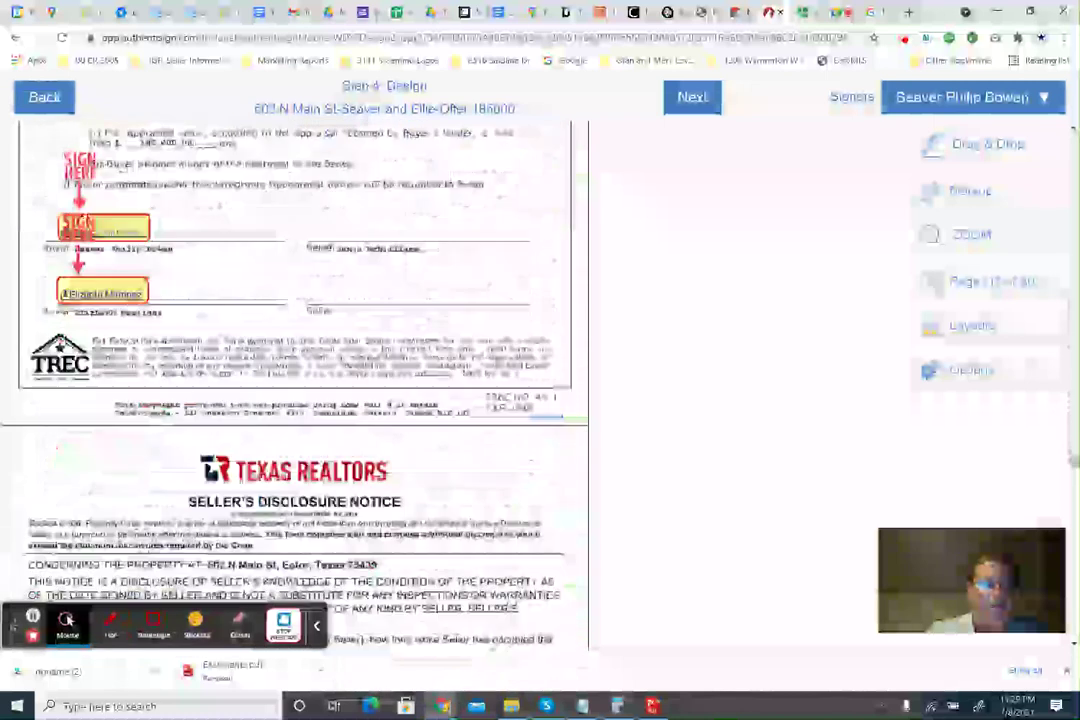
scroll(294, 390, down, 3)
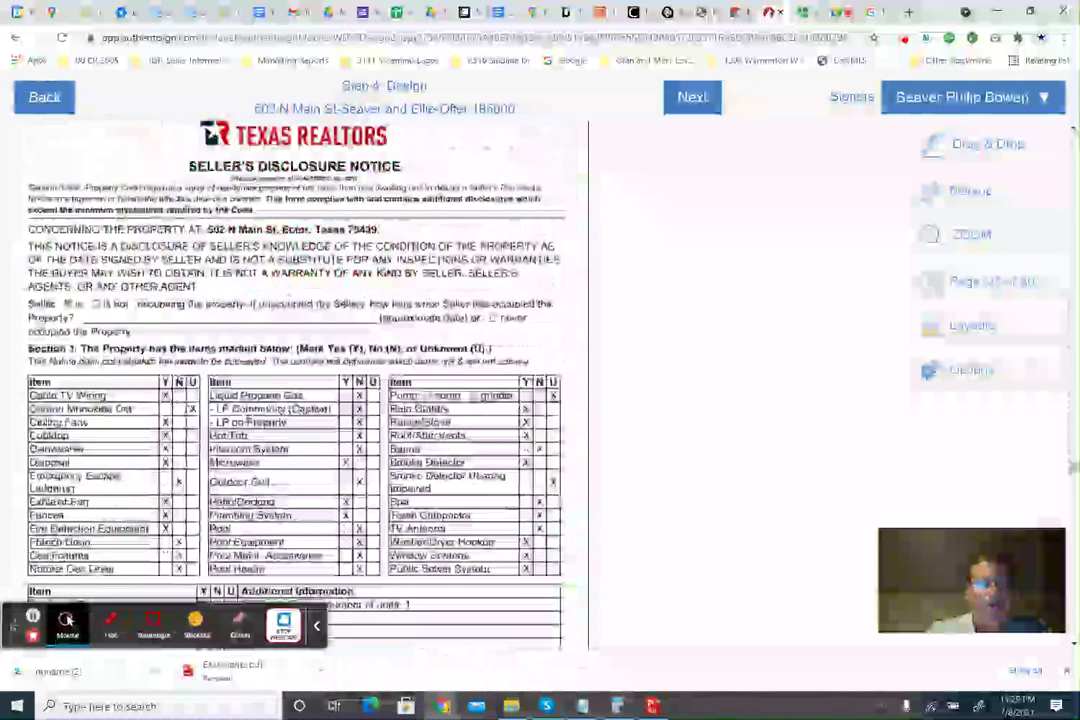
scroll(294, 390, down, 3)
scroll(294, 390, up, 2)
scroll(294, 390, up, 1)
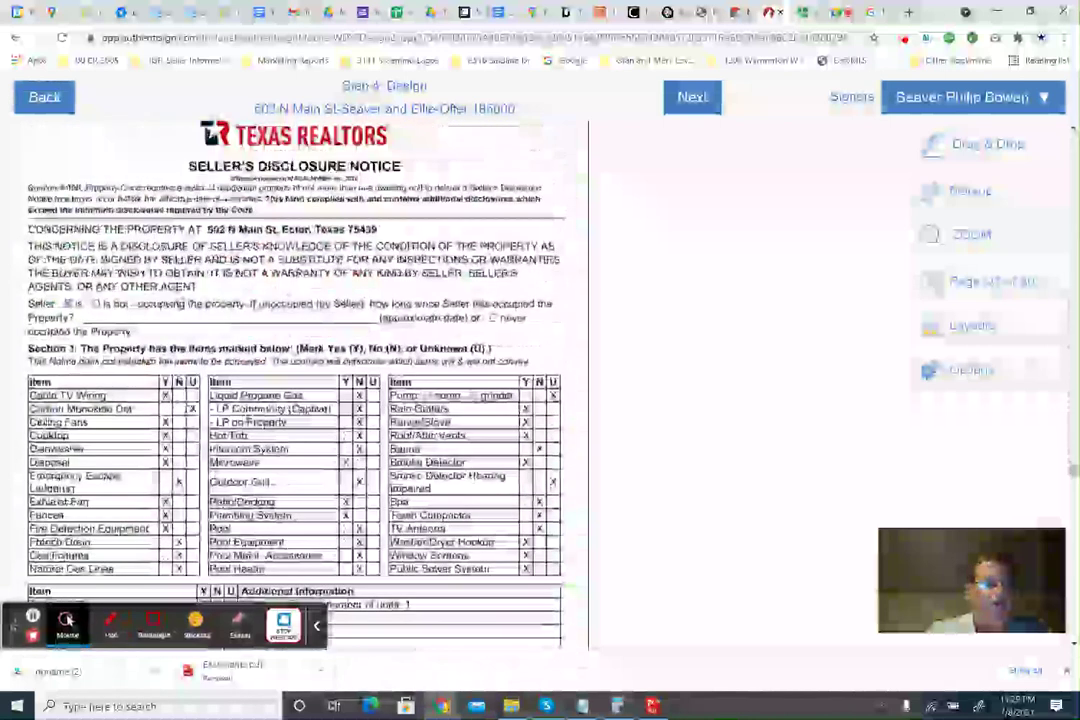
scroll(294, 390, down, 9)
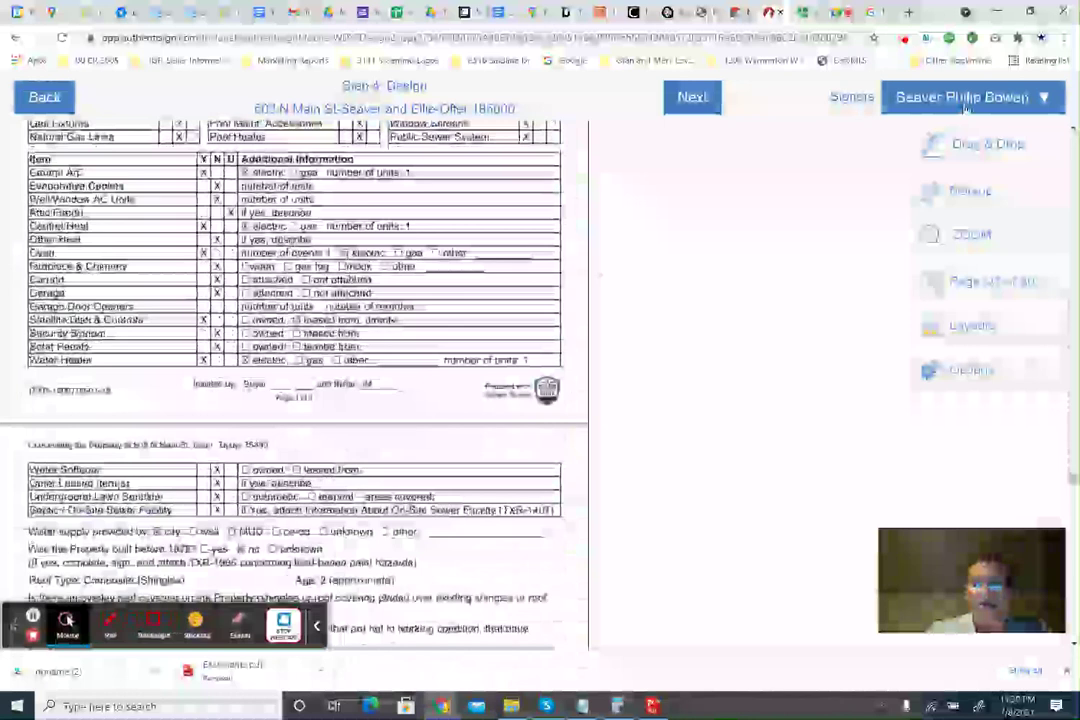
Place the first buyer's SP initials on the Buyer initials lines of the first disclosure footers, starting at page 7.
click(976, 145)
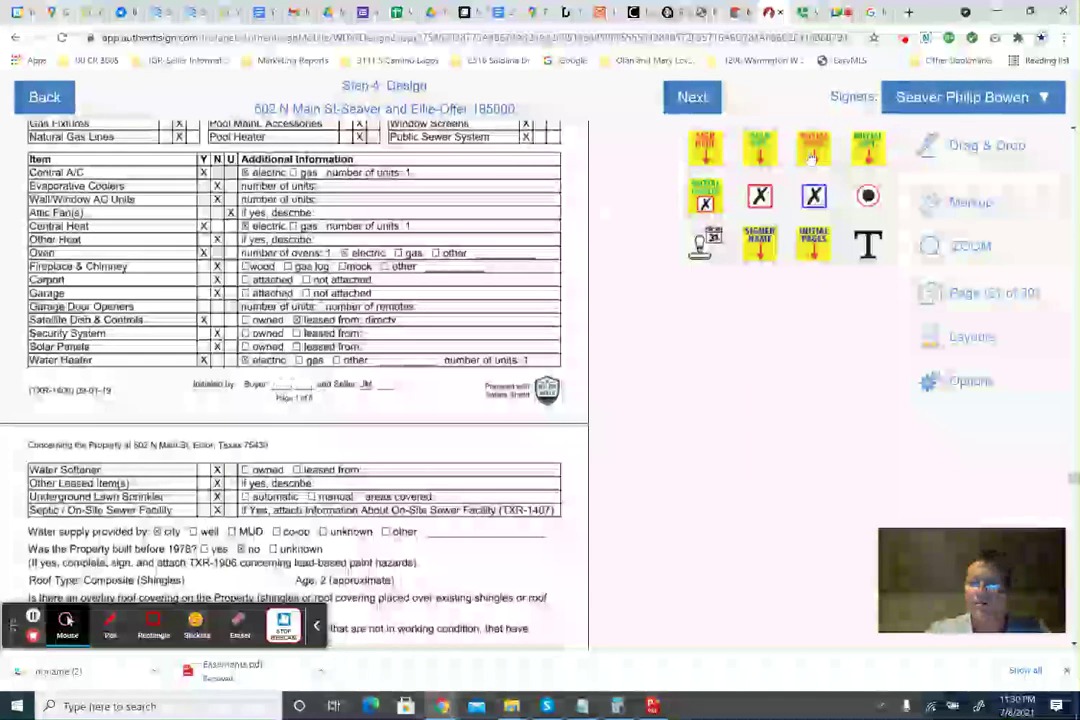
drag(817, 155, 285, 385)
scroll(285, 385, down, 5)
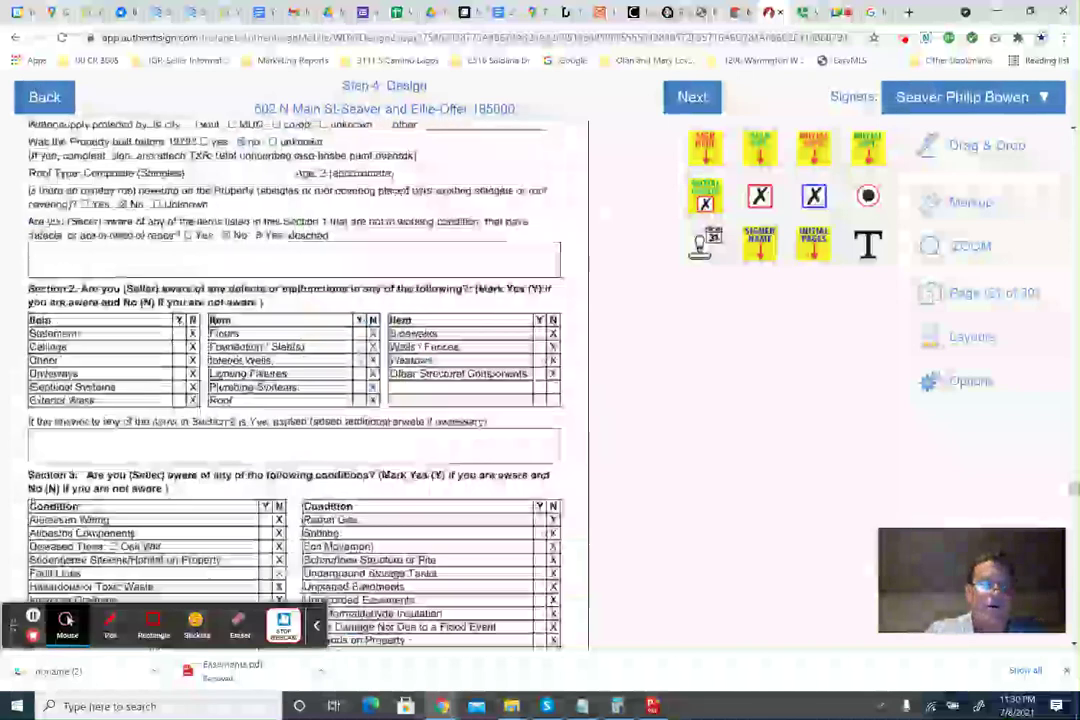
scroll(278, 308, down, 3)
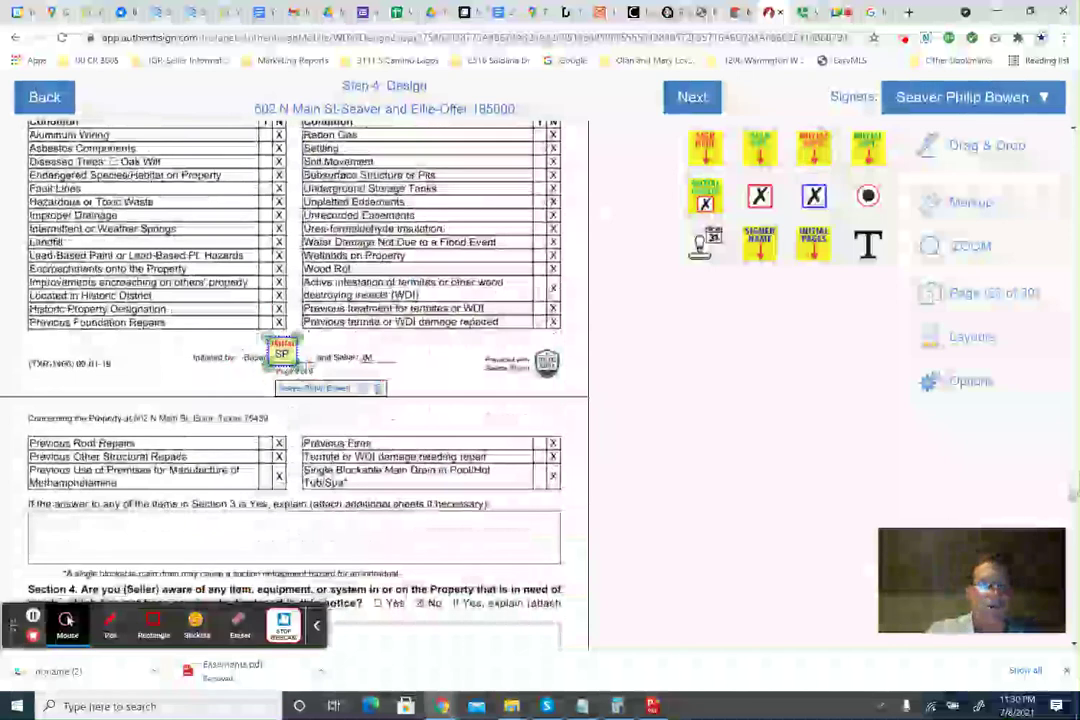
scroll(300, 370, down, 3)
scroll(317, 385, down, 5)
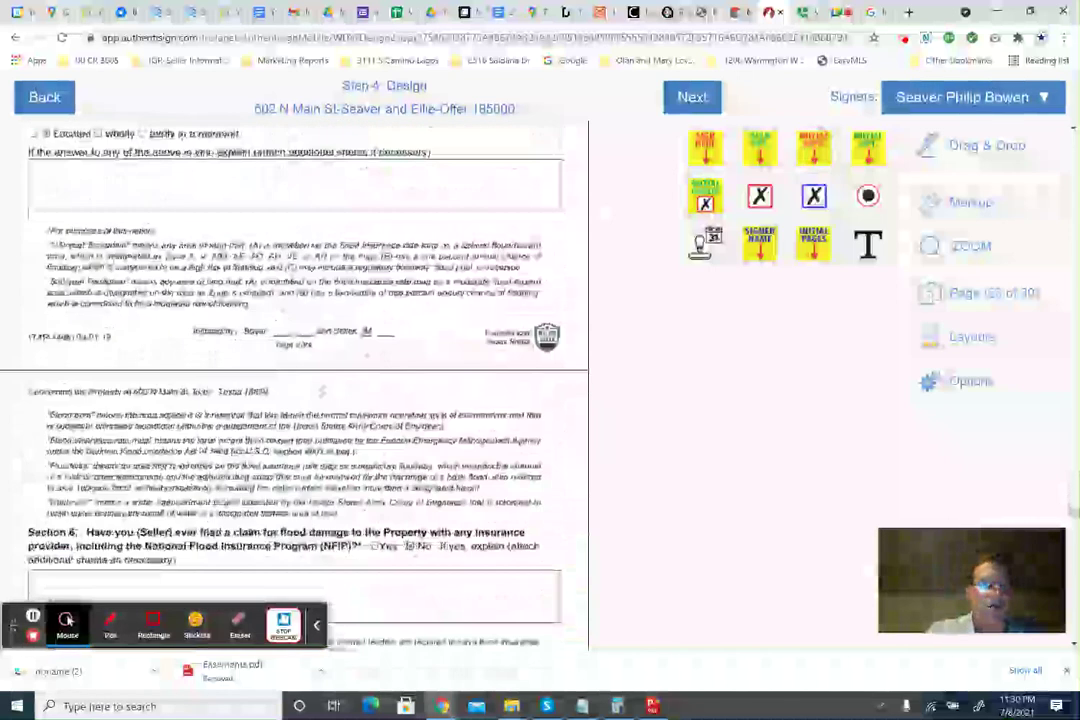
drag(705, 148, 285, 343)
scroll(283, 345, down, 10)
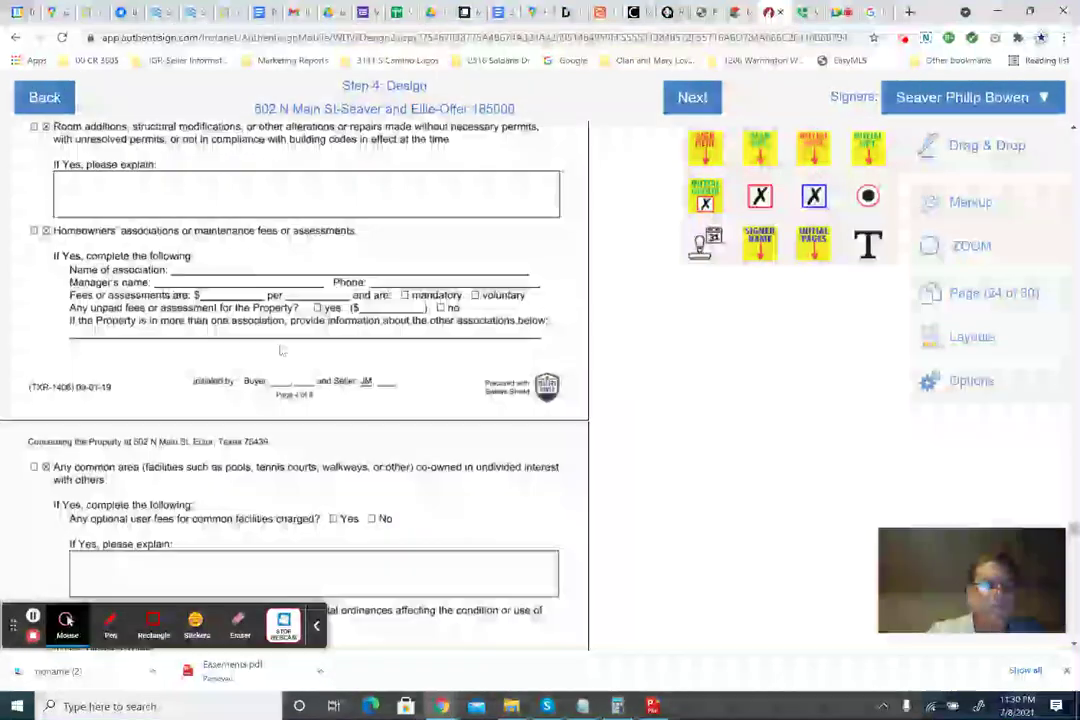
scroll(281, 350, down, 2)
drag(705, 148, 275, 300)
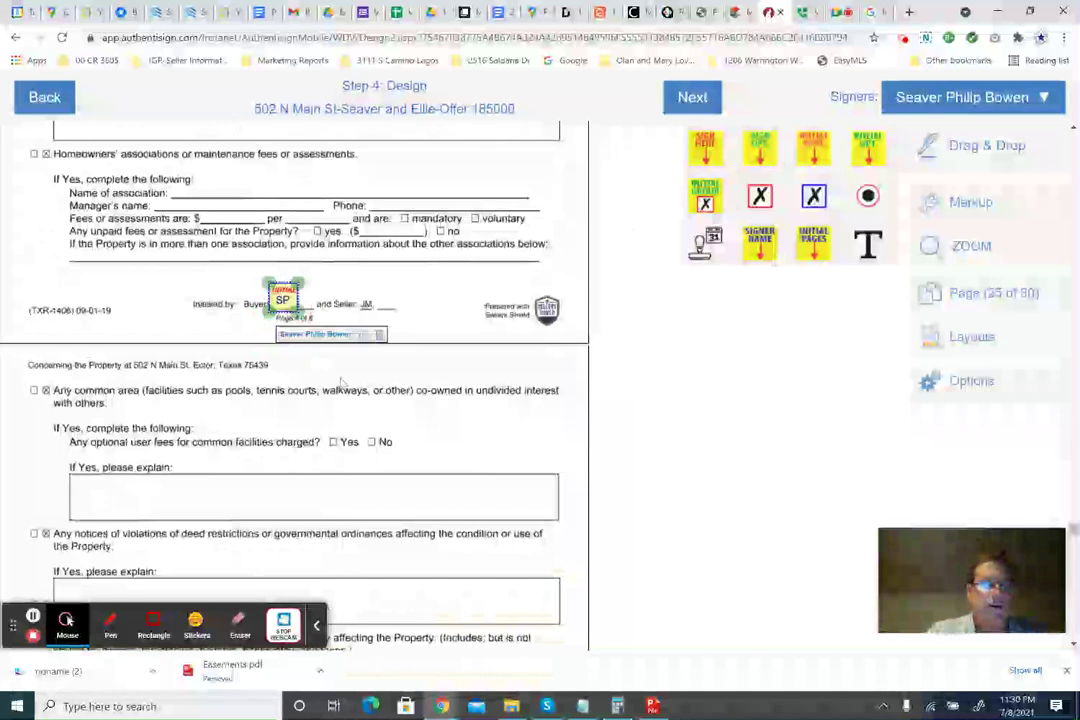
Continue adding SP initials to the remaining disclosure page footers through page 28.
scroll(345, 390, down, 10)
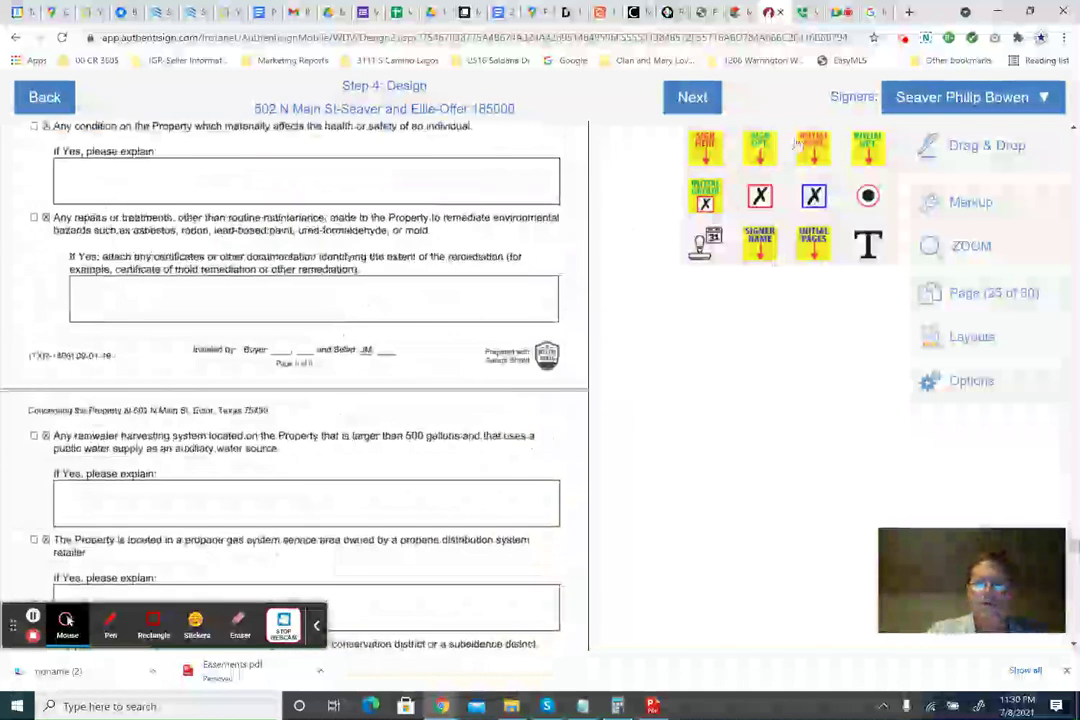
drag(812, 148, 282, 354)
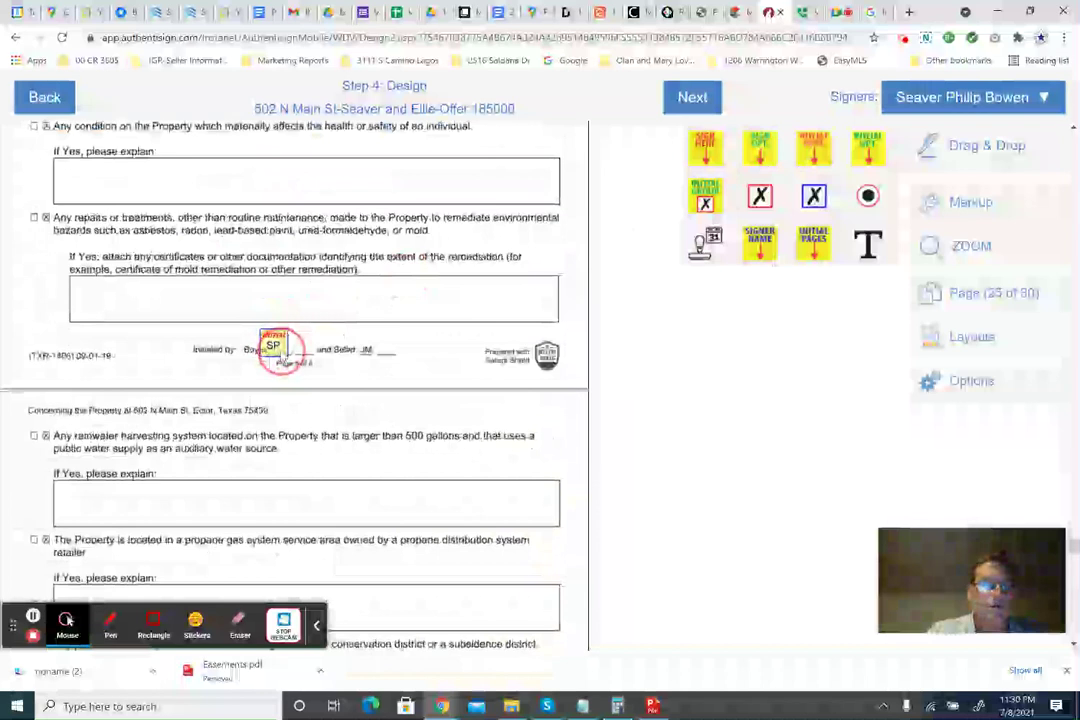
scroll(282, 354, down, 8)
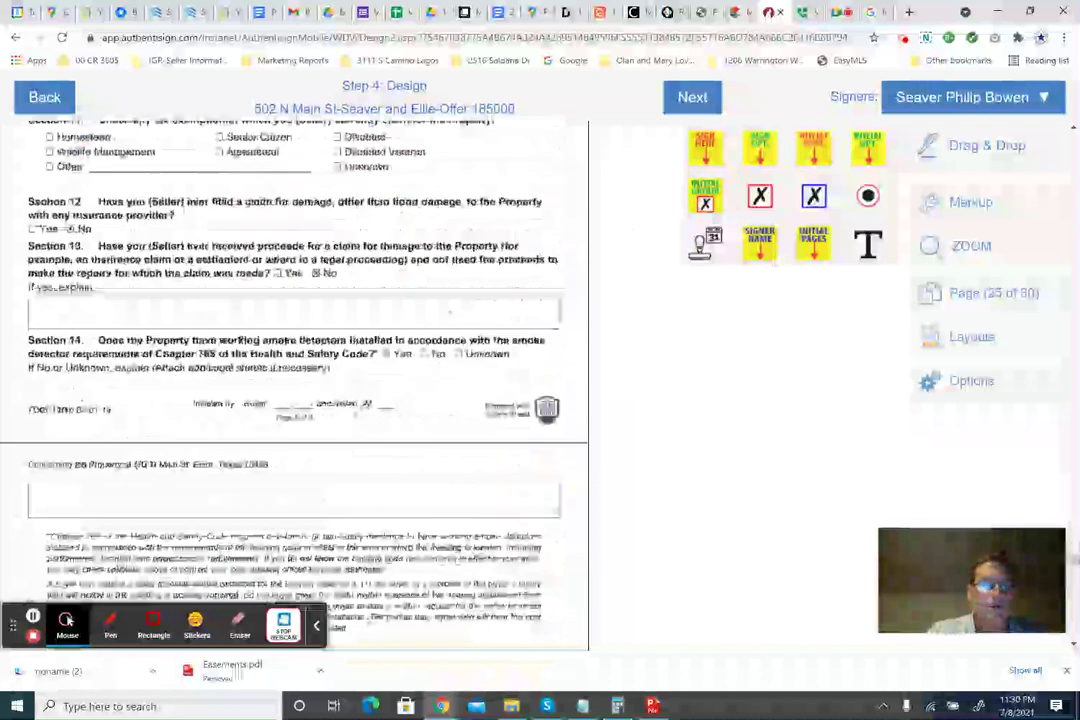
scroll(282, 354, down, 1)
drag(812, 149, 277, 316)
scroll(369, 400, down, 5)
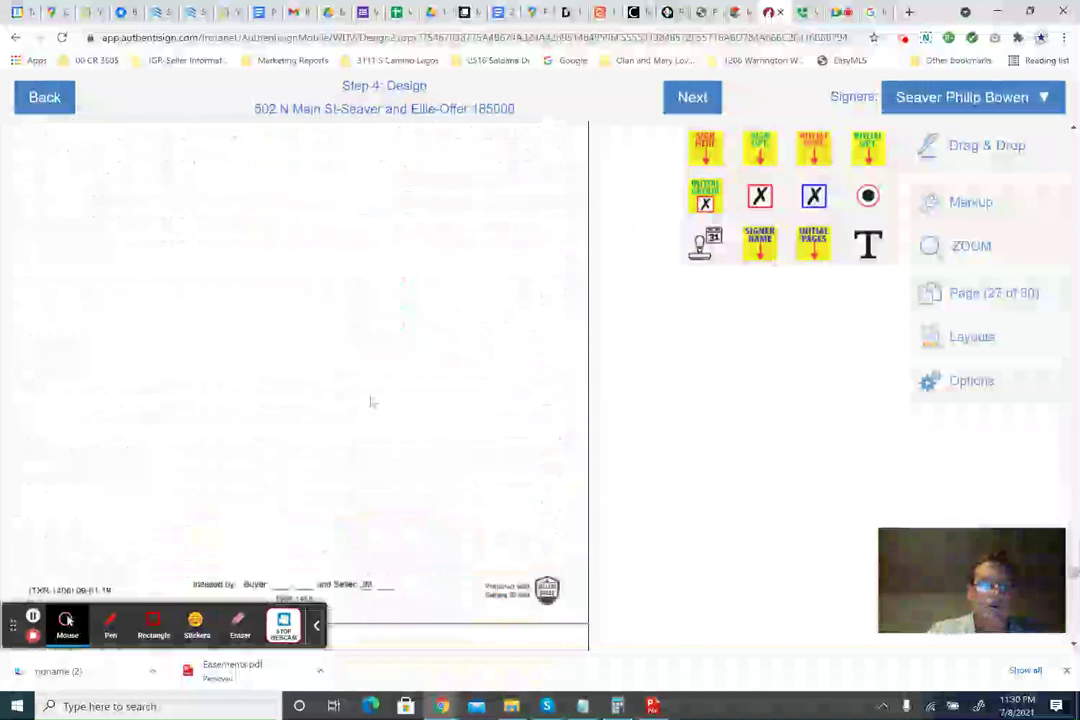
scroll(370, 401, down, 5)
scroll(371, 402, up, 2)
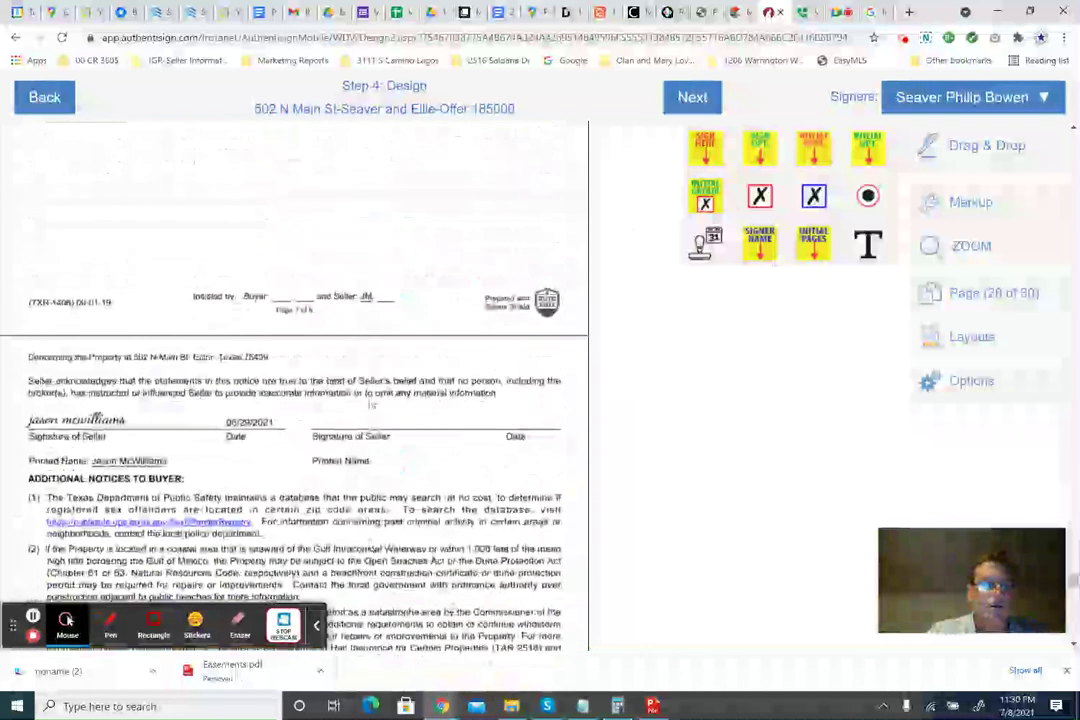
drag(824, 152, 296, 300)
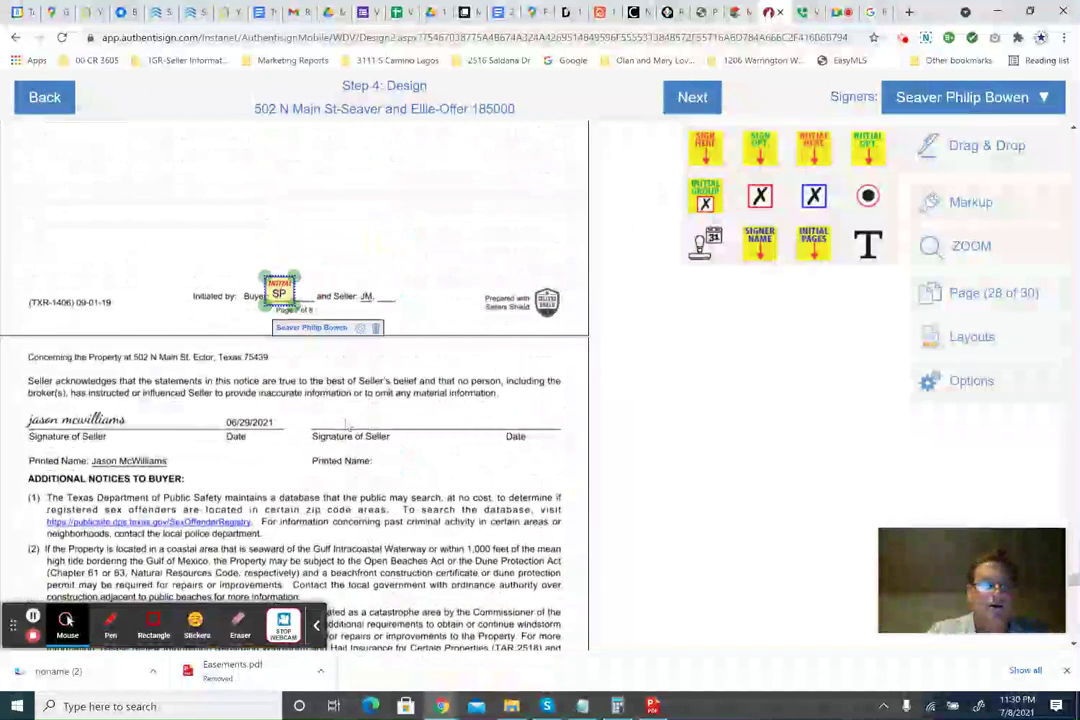
scroll(200, 300, down, 2)
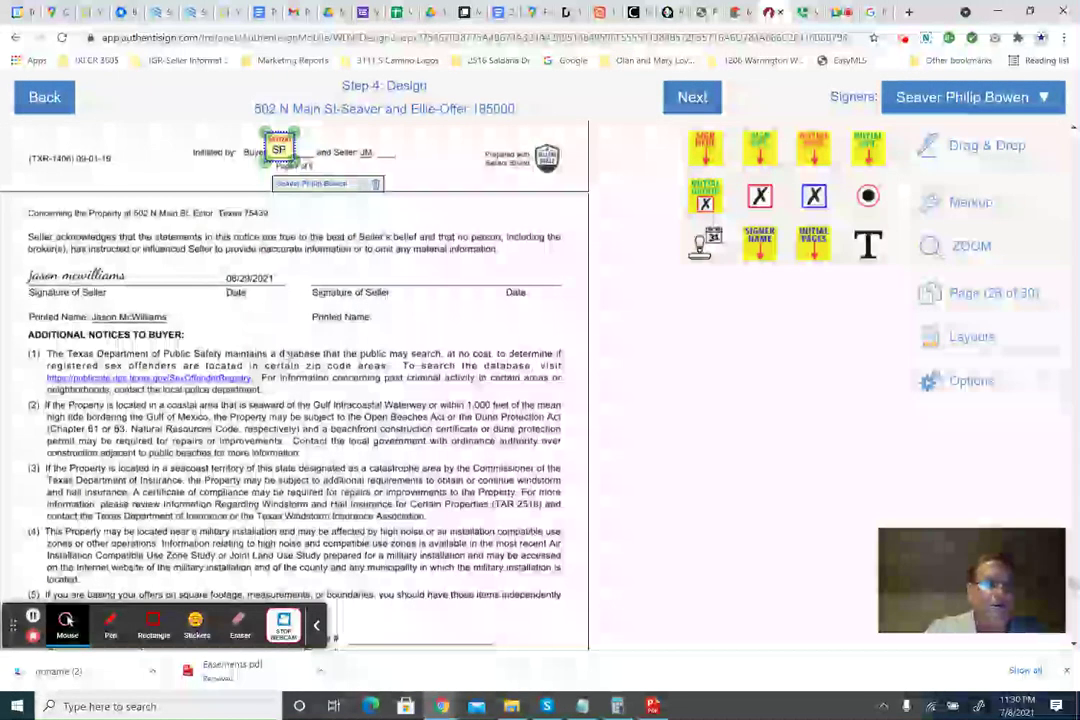
scroll(300, 380, down, 4)
scroll(143, 401, down, 4)
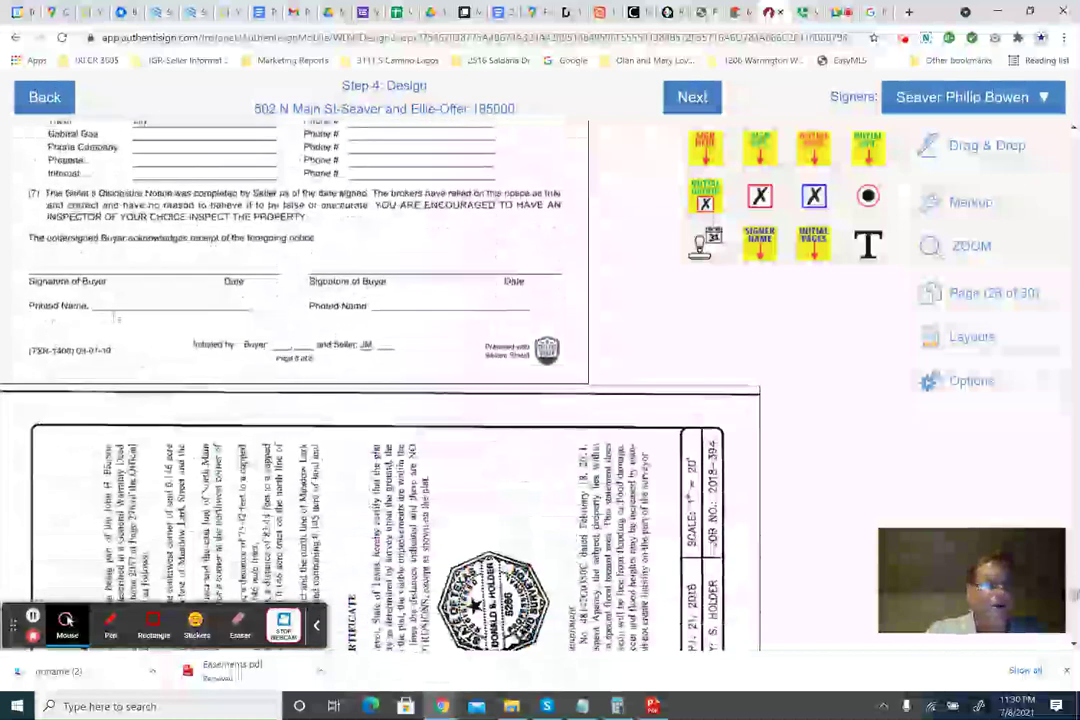
scroll(540, 479, up, 1)
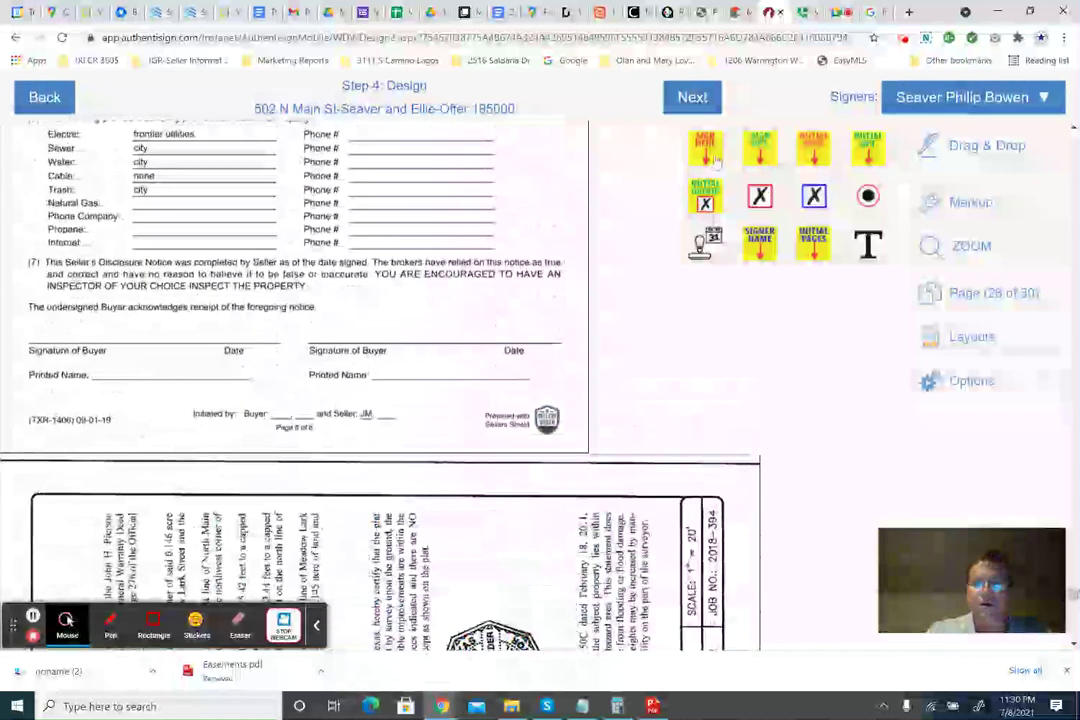
Add the first buyer's signature, auto-date and printed-name fields to the left acknowledgment lines on page 28.
mouse_move(705, 148)
mouse_down()
mouse_move(96, 289)
mouse_move(52, 268)
mouse_up()
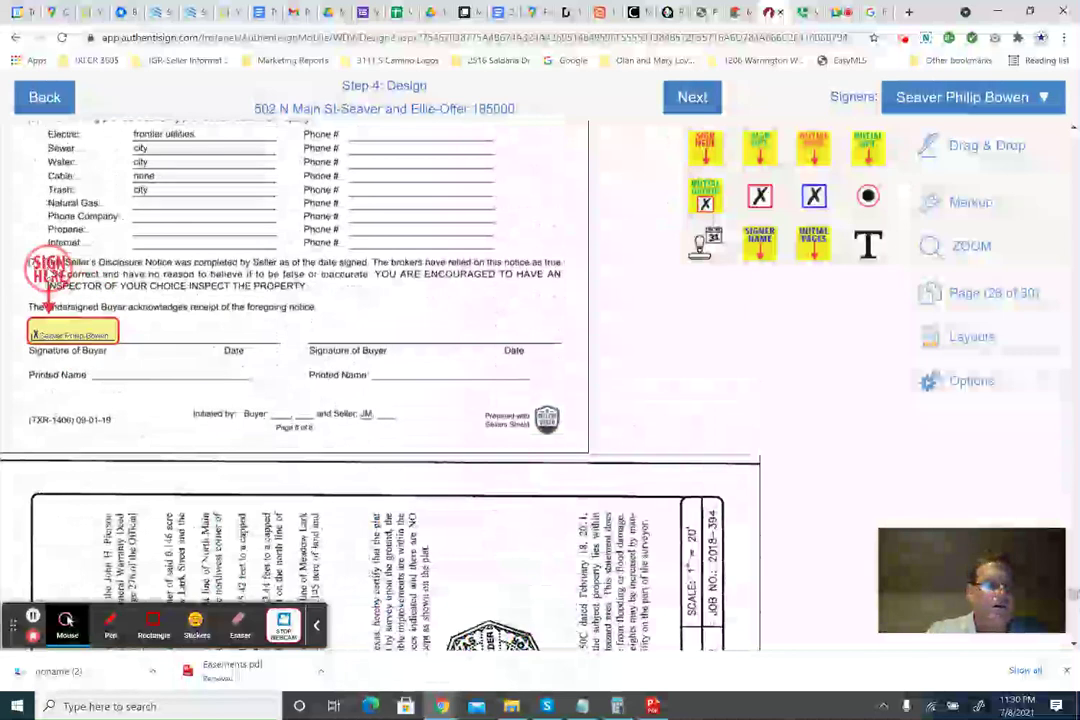
drag(703, 245, 211, 358)
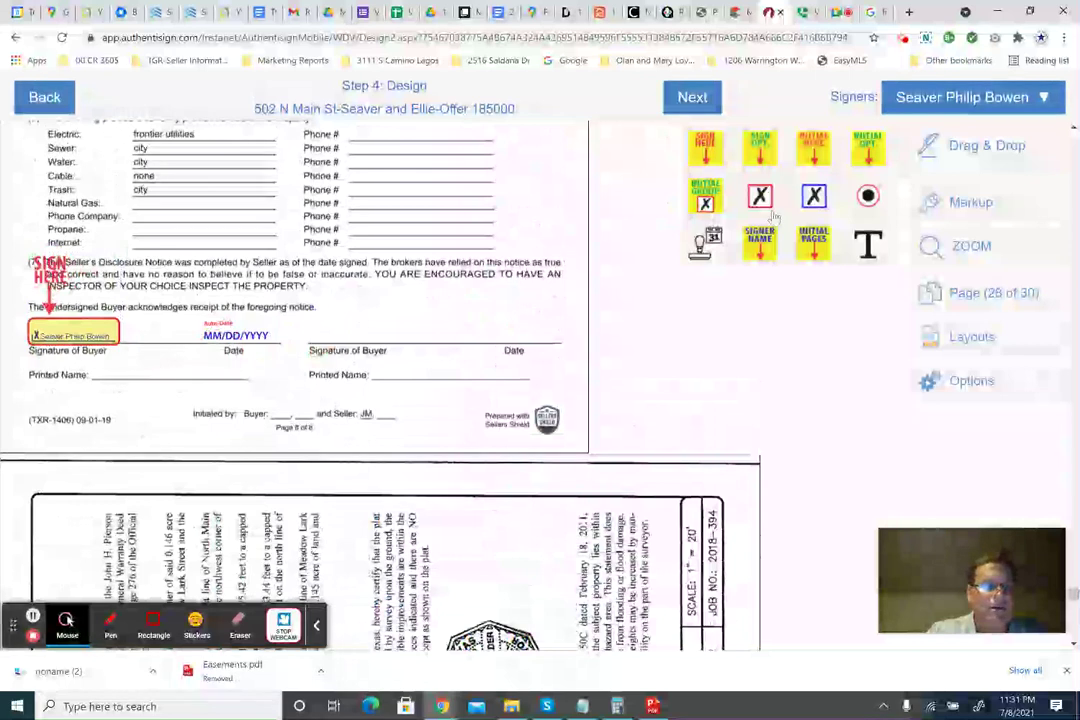
drag(757, 255, 141, 386)
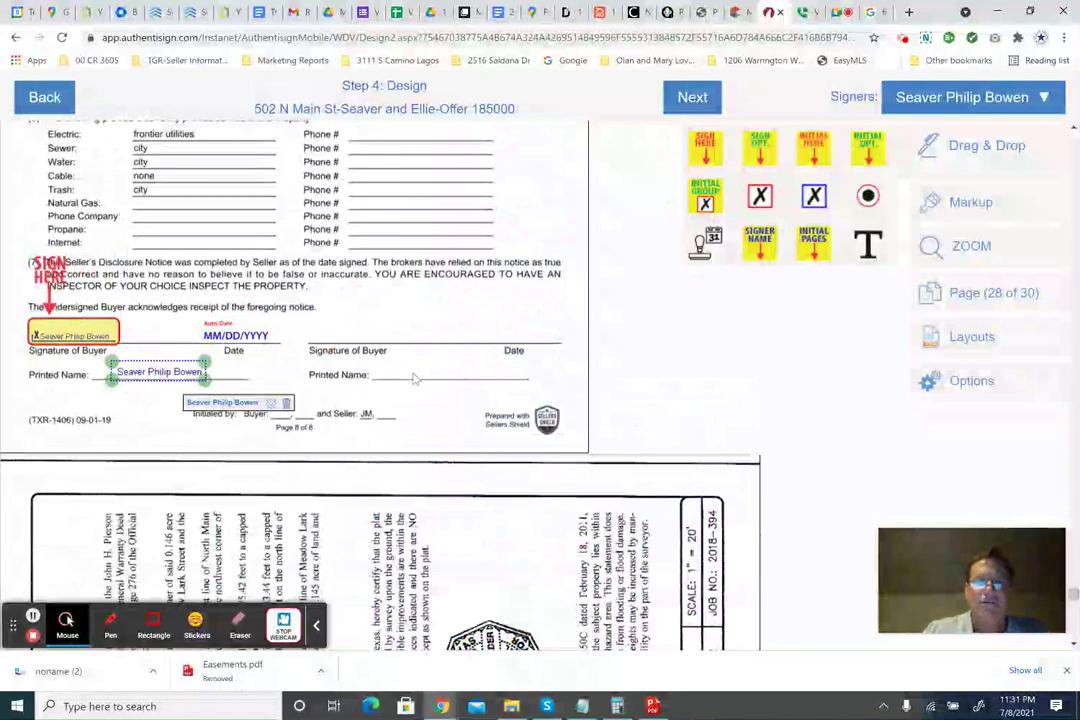
click(960, 97)
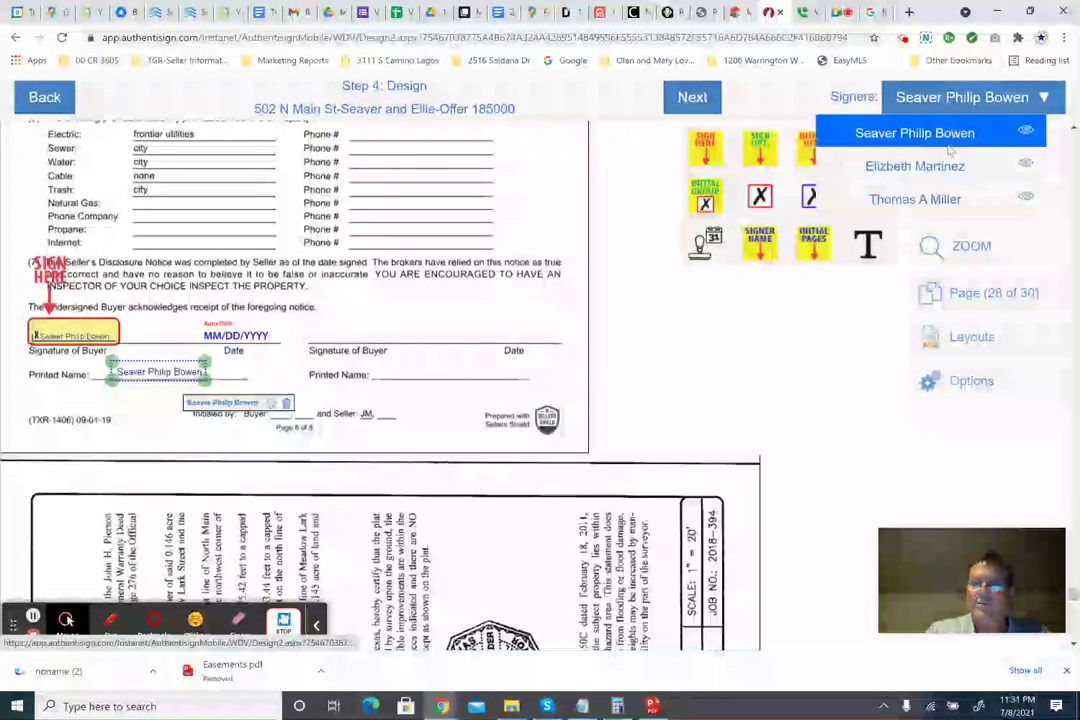
Add the second buyer's signature, auto-date and printed-name fields to the right acknowledgment lines.
click(925, 166)
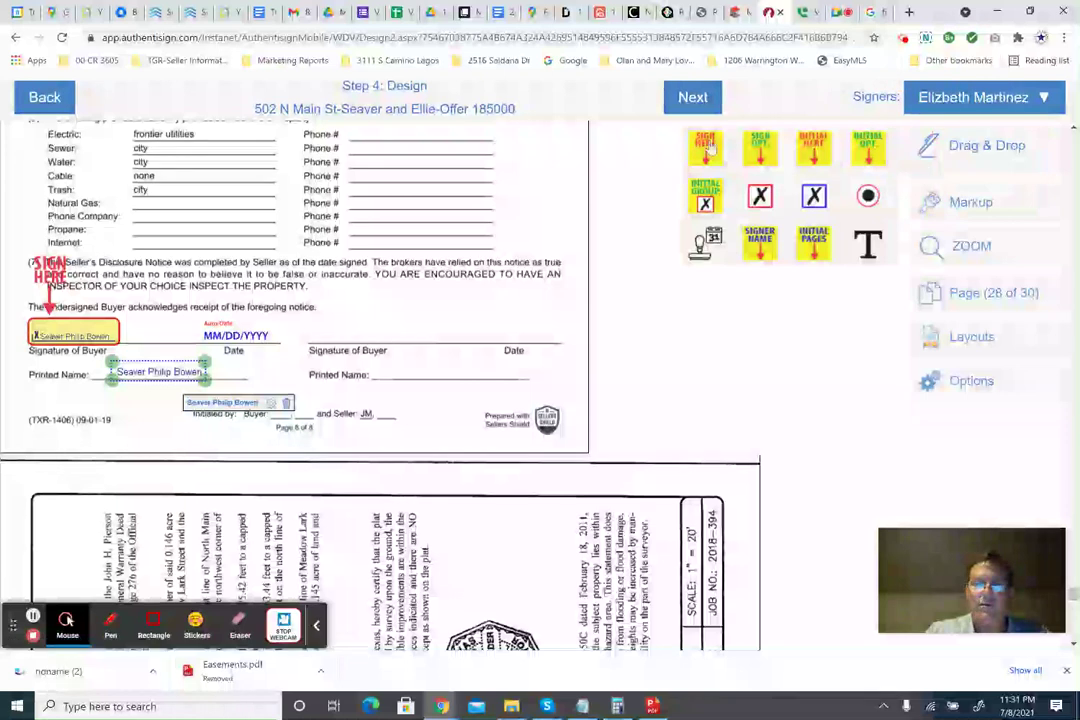
mouse_move(708, 148)
mouse_down()
mouse_move(580, 165)
mouse_move(345, 285)
mouse_move(330, 272)
mouse_up()
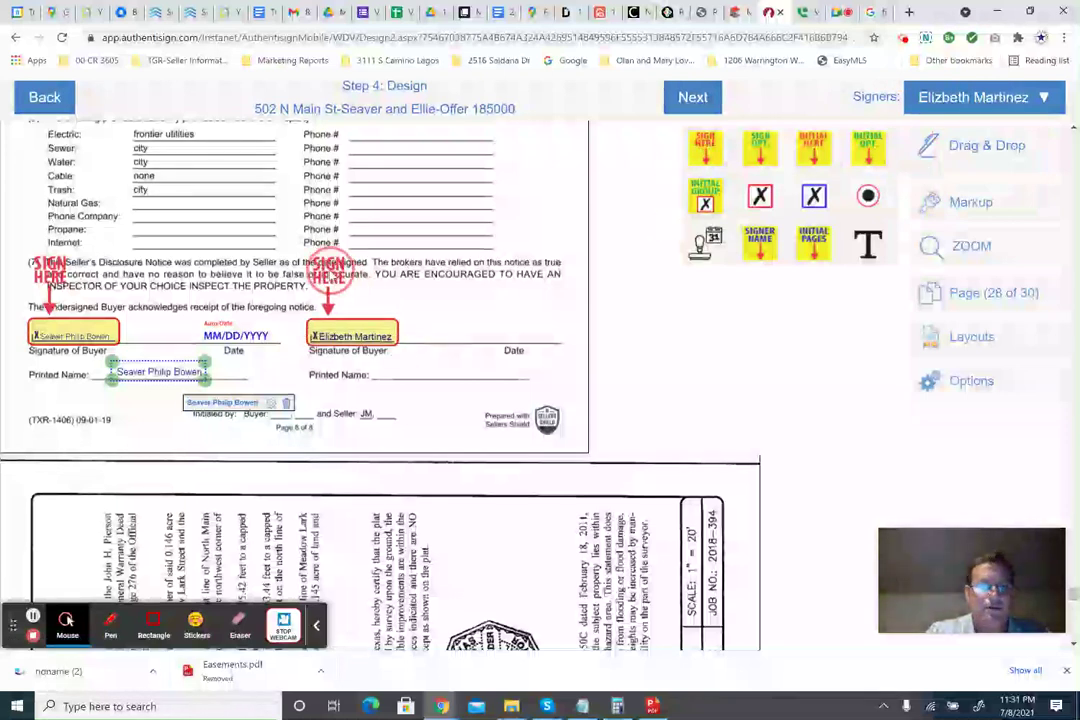
drag(705, 240, 496, 353)
click(498, 365)
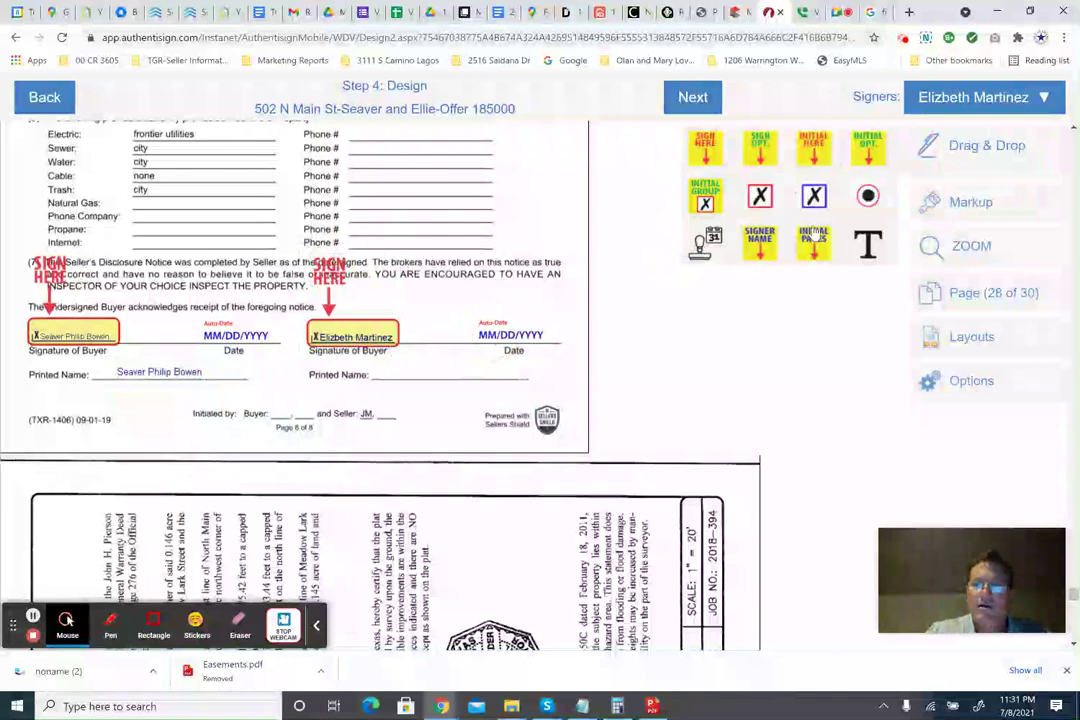
drag(777, 245, 418, 378)
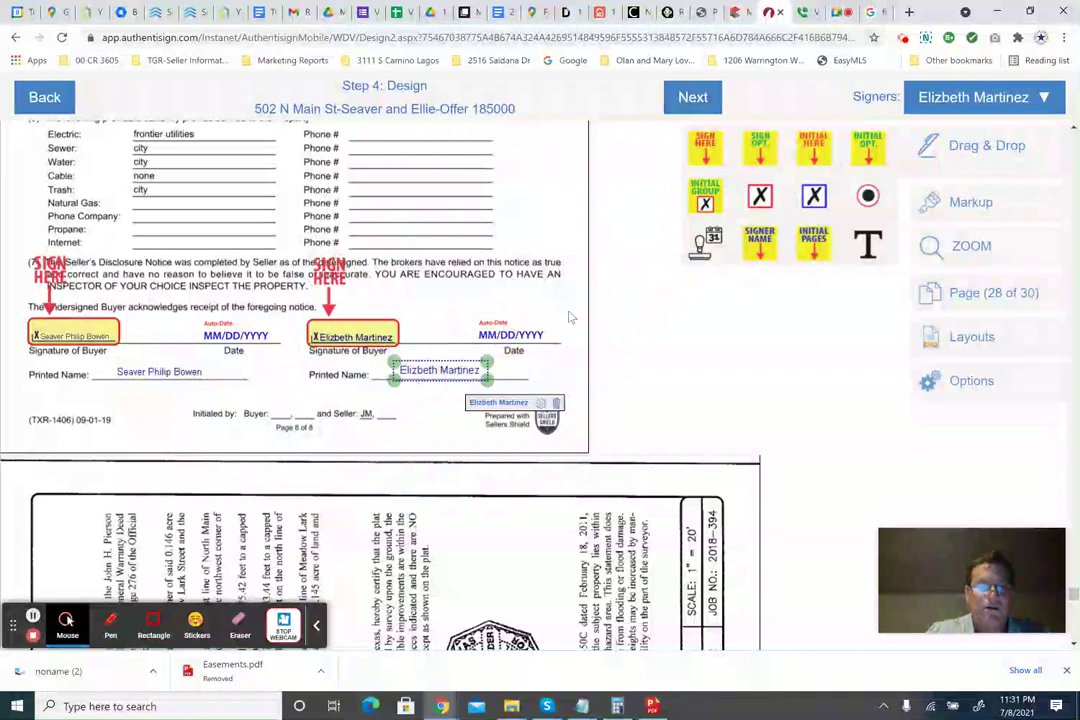
Add both buyers' EM and SP initials to the footers of the last two pages.
drag(814, 152, 323, 420)
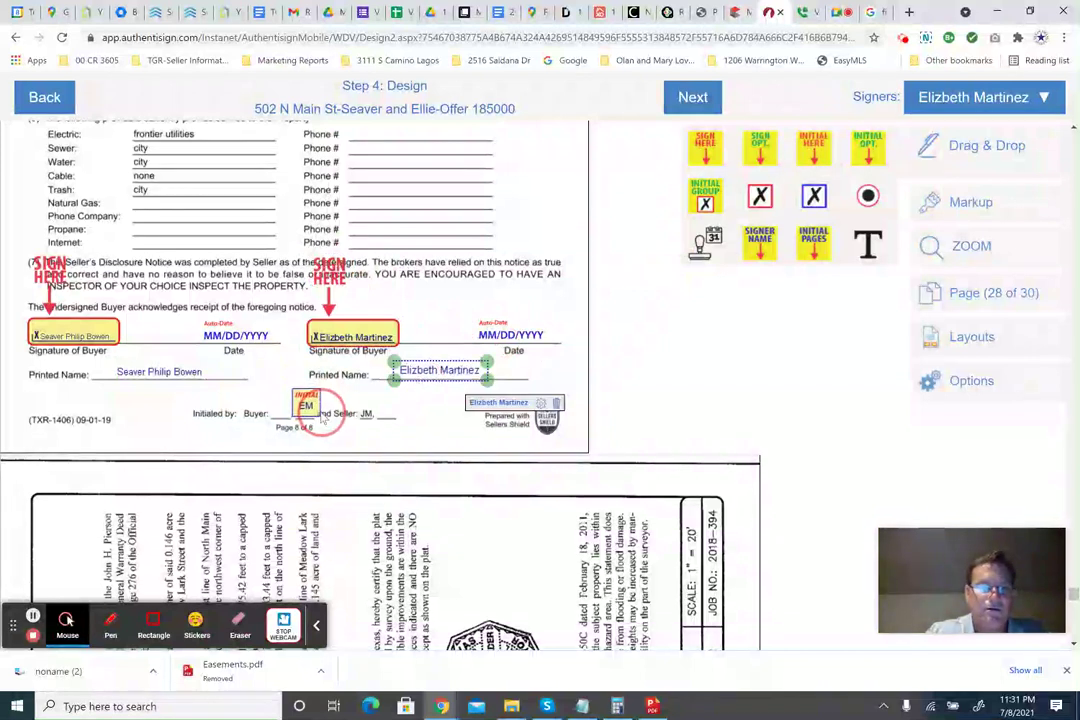
click(978, 100)
click(887, 143)
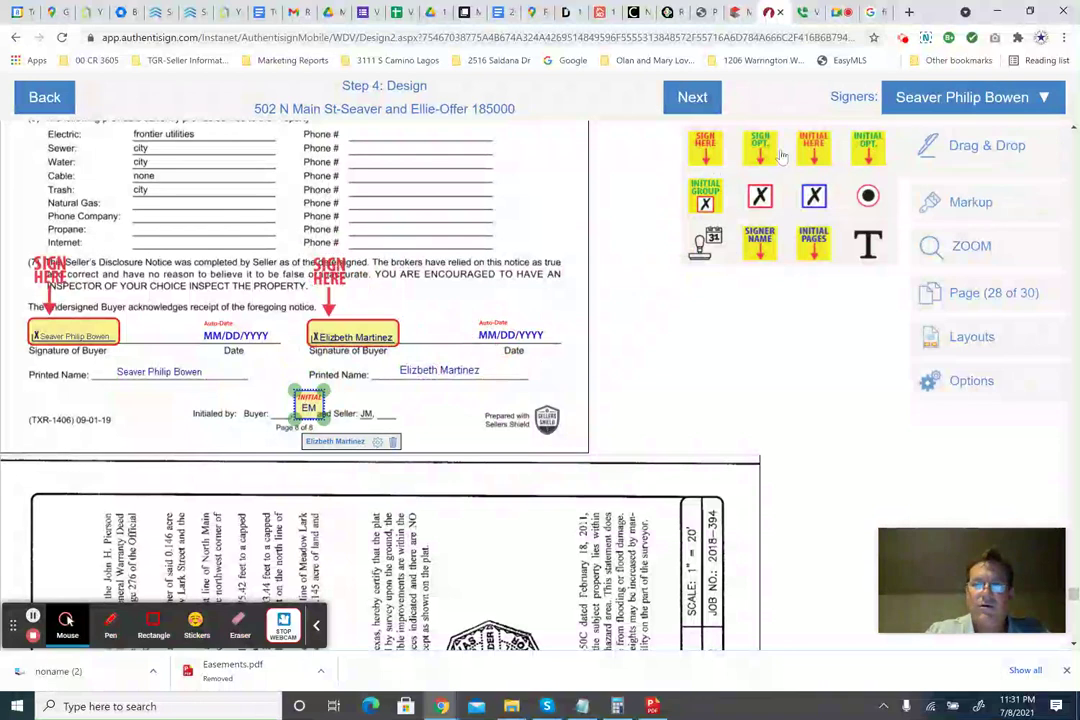
drag(814, 150, 272, 418)
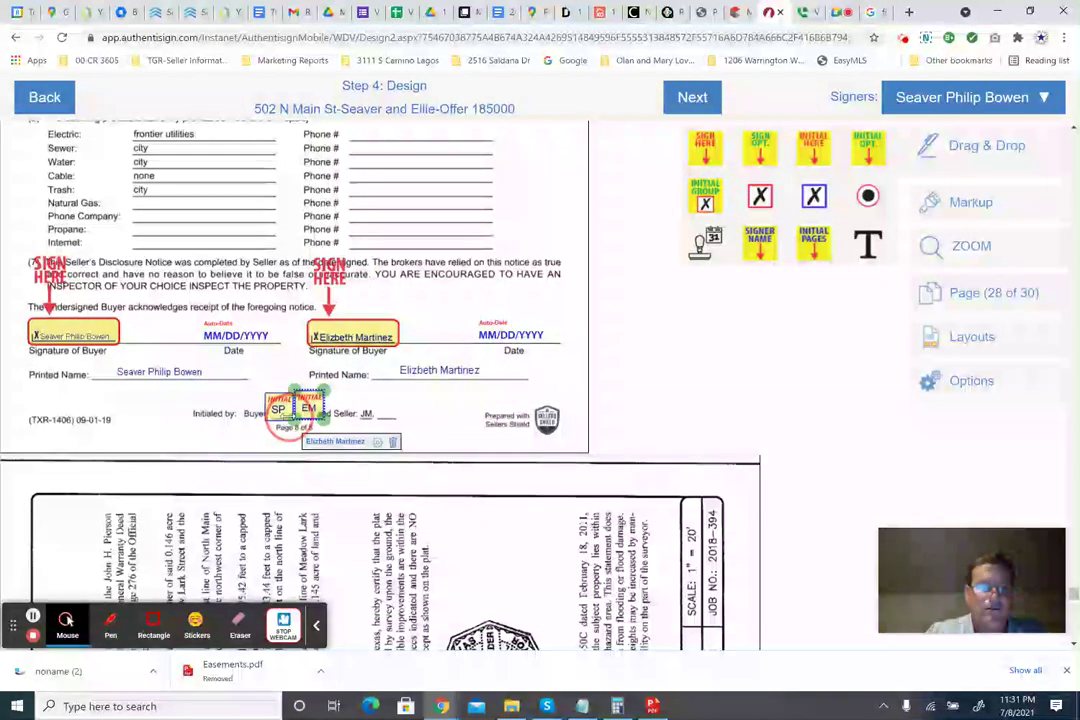
click(281, 409)
scroll(425, 370, up, 6)
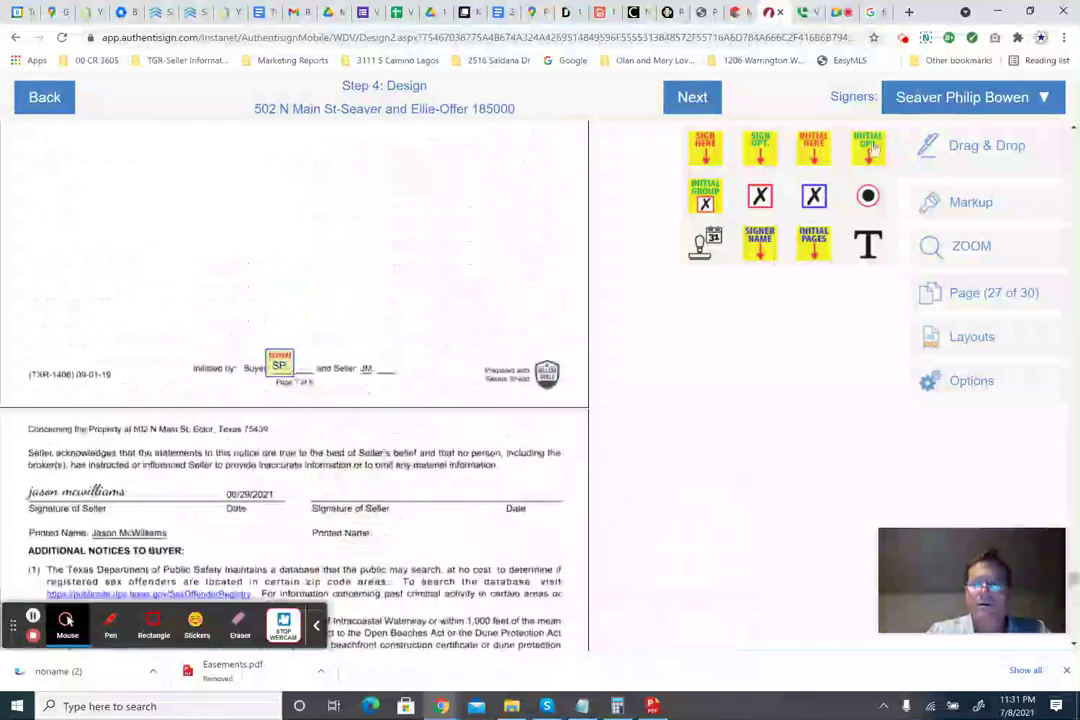
click(995, 97)
click(885, 166)
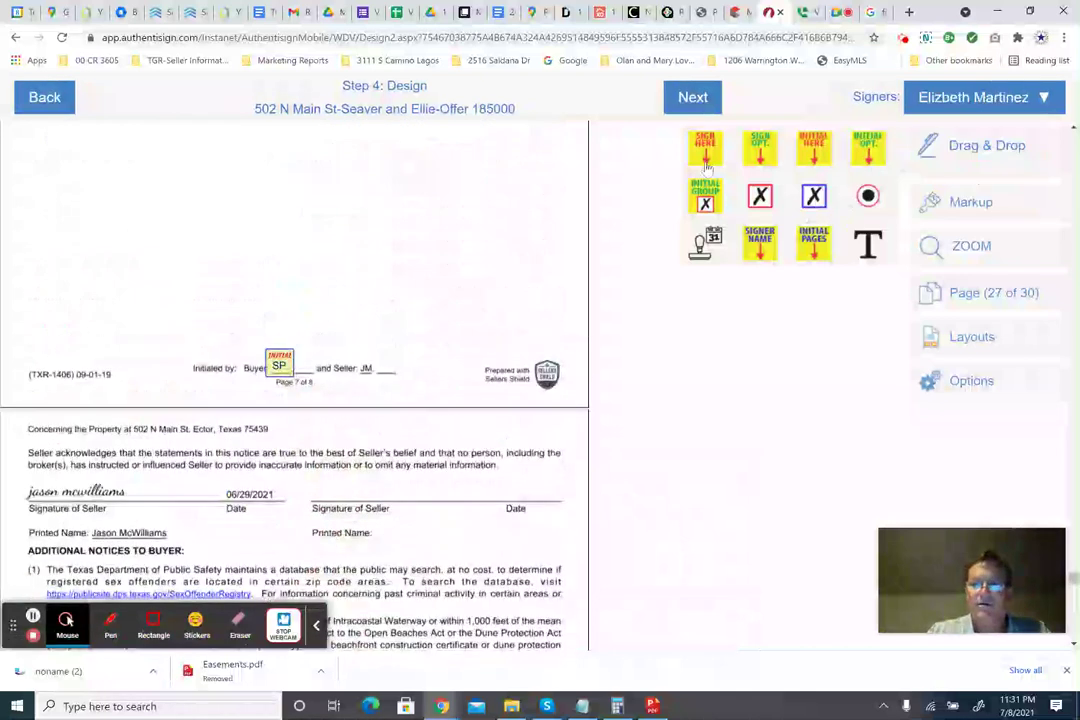
drag(814, 147, 308, 368)
Remove the stray duplicate date field near the buyer Date line.
scroll(417, 431, down, 5)
scroll(417, 431, down, 3)
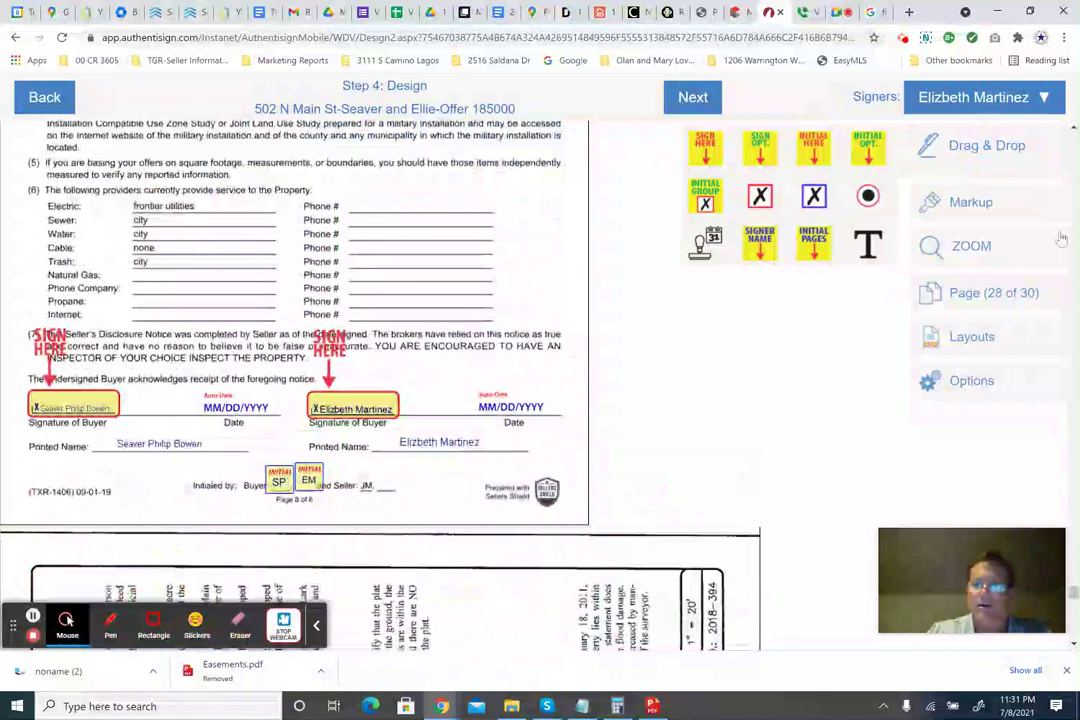
mouse_move(705, 250)
mouse_down()
mouse_move(150, 430)
mouse_move(230, 388)
mouse_up()
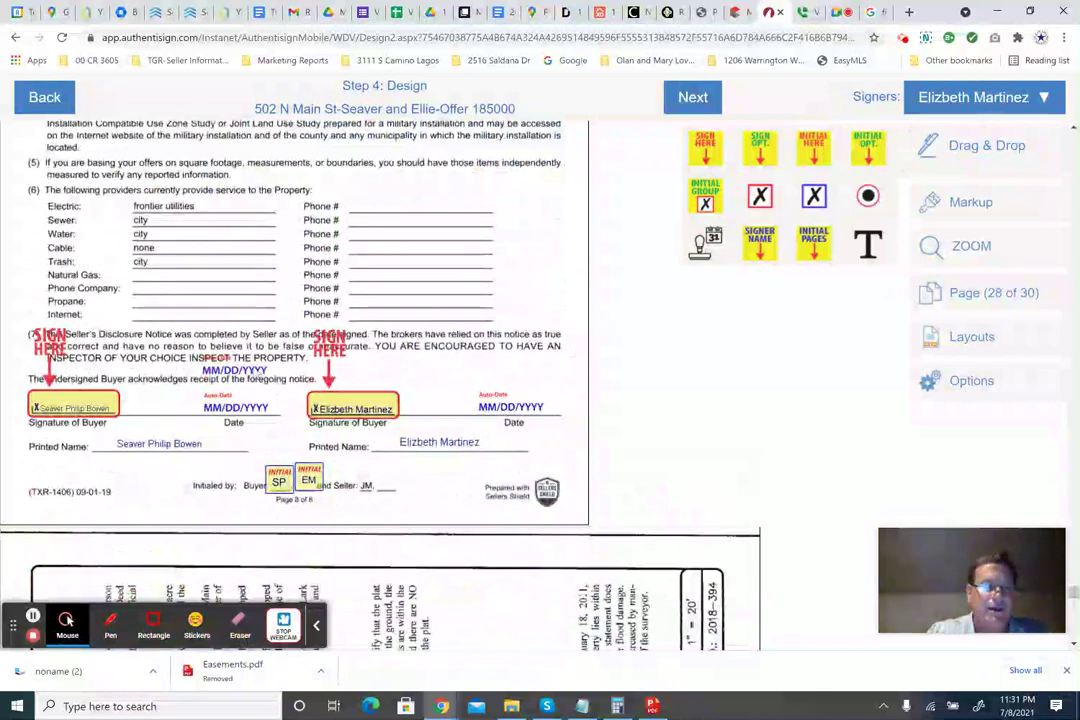
click(256, 374)
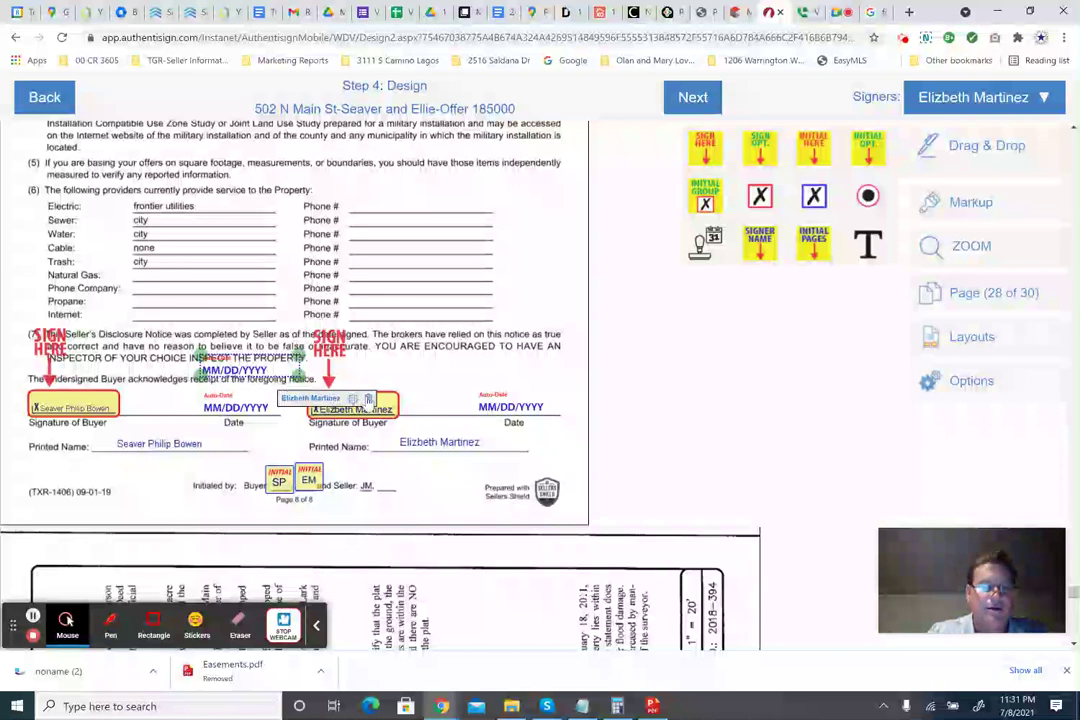
key(Delete)
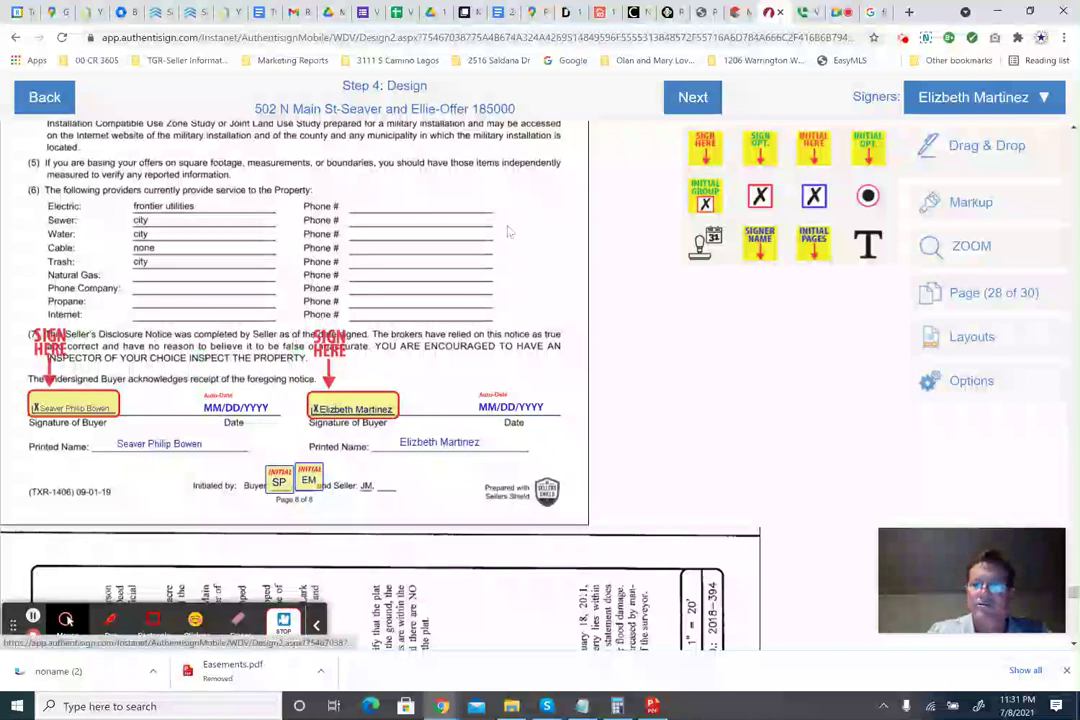
Add EM initials beside SP in the page 27 and page 25 footers.
scroll(441, 284, down, 3)
scroll(441, 284, up, 5)
scroll(294, 385, up, 10)
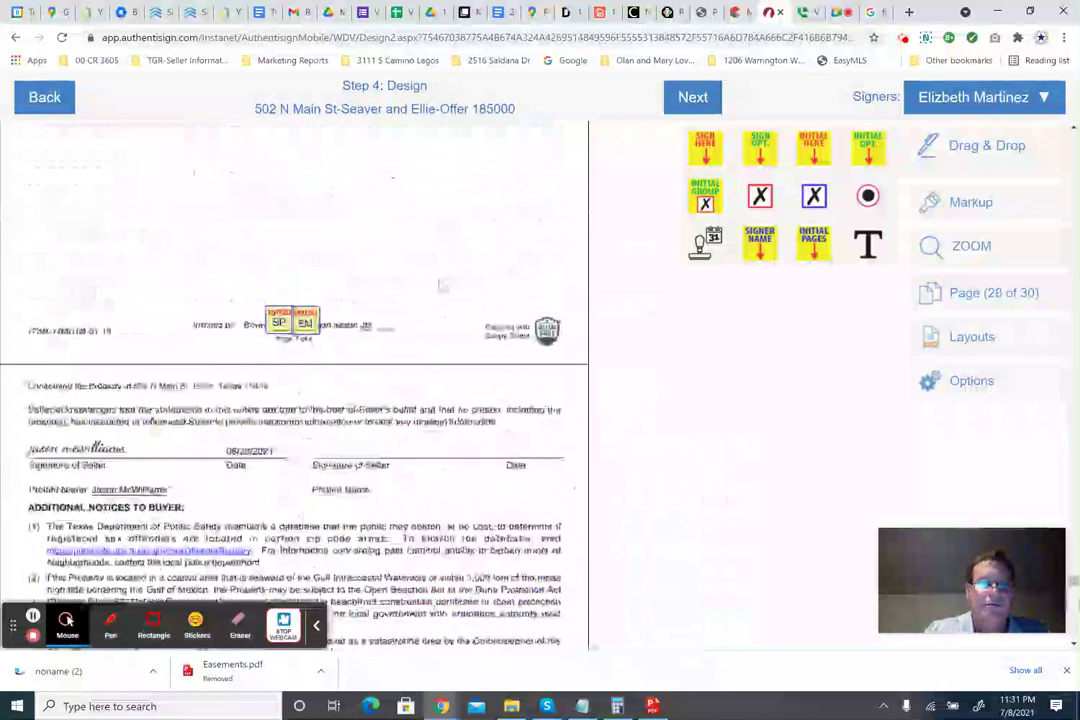
scroll(294, 385, down, 3)
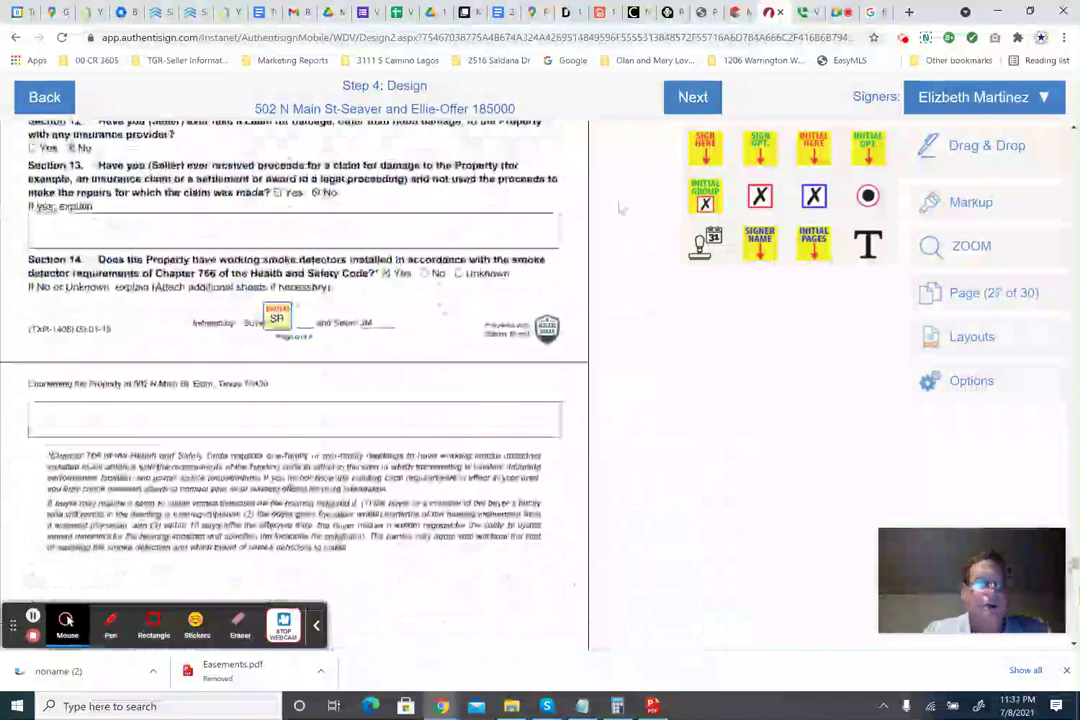
click(283, 304)
drag(283, 304, 327, 326)
scroll(366, 331, down, 2)
scroll(366, 331, up, 15)
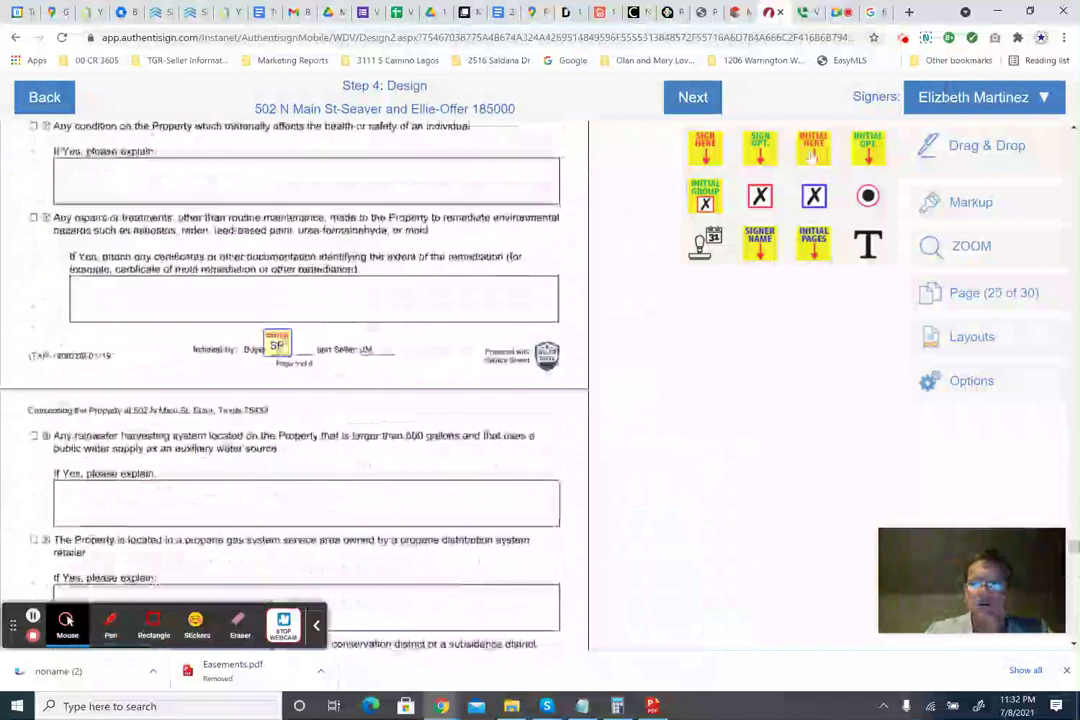
drag(285, 305, 307, 355)
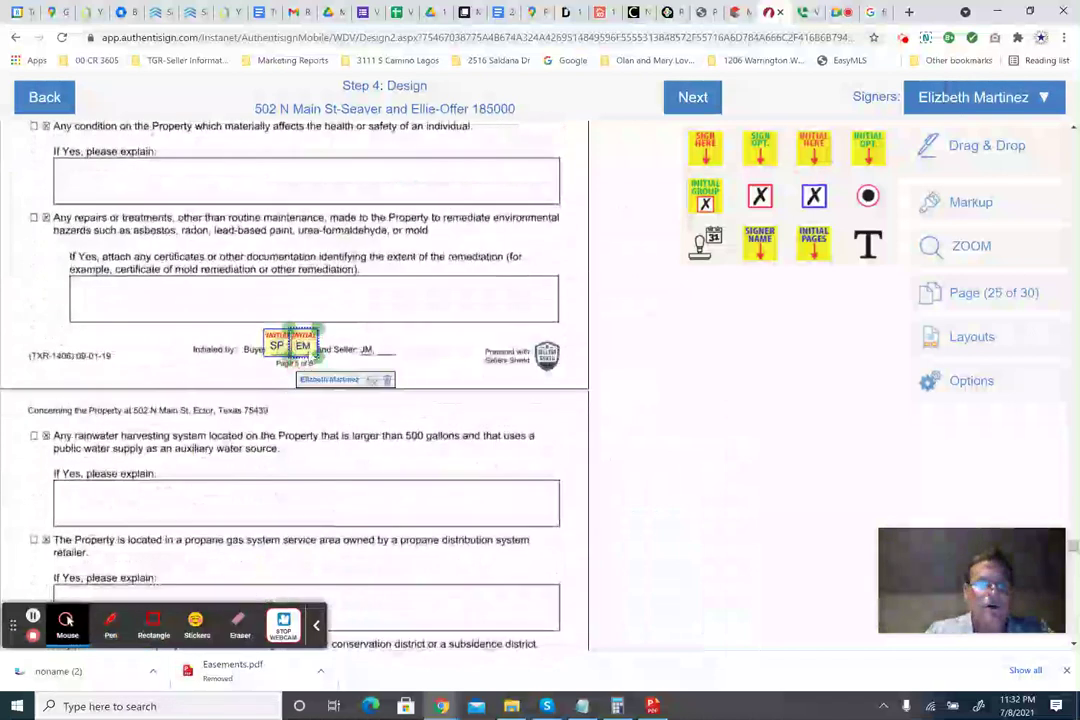
Add EM initials beside SP in the page 24, page 23 and earlier footers.
scroll(307, 355, up, 5)
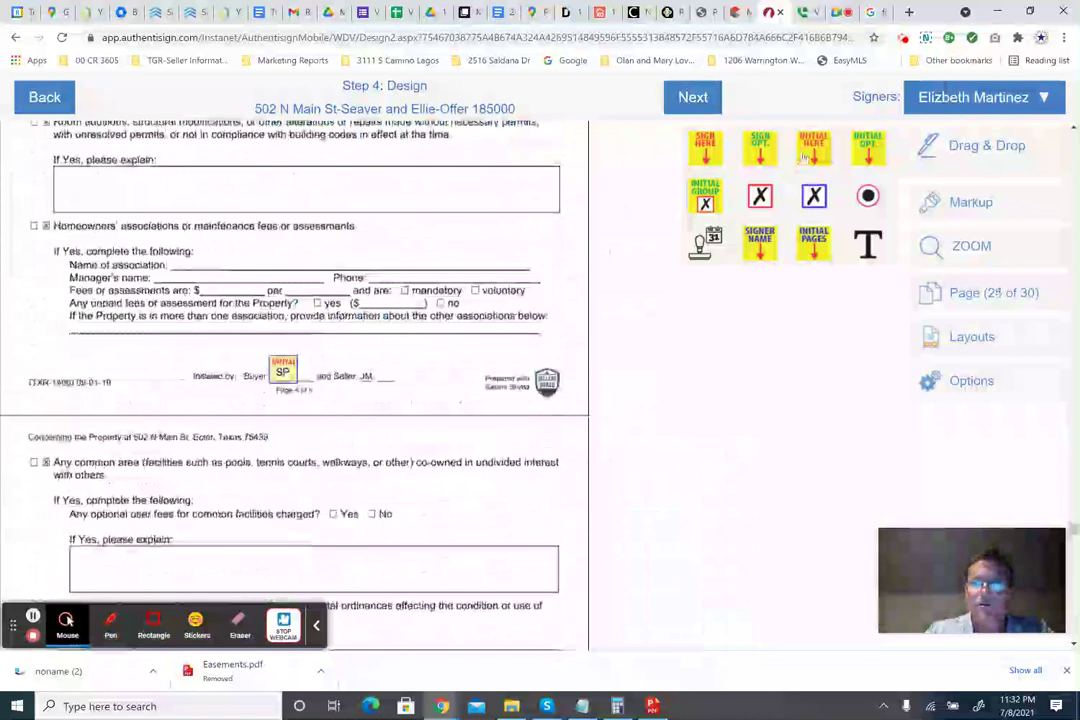
drag(813, 147, 303, 386)
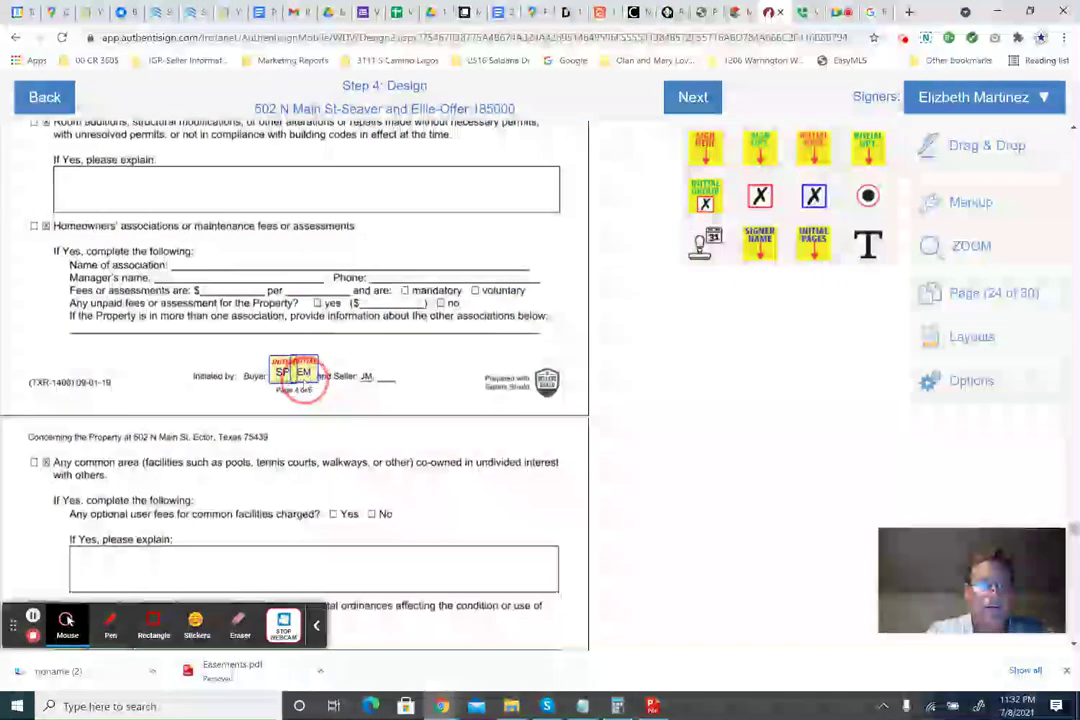
scroll(411, 347, up, 10)
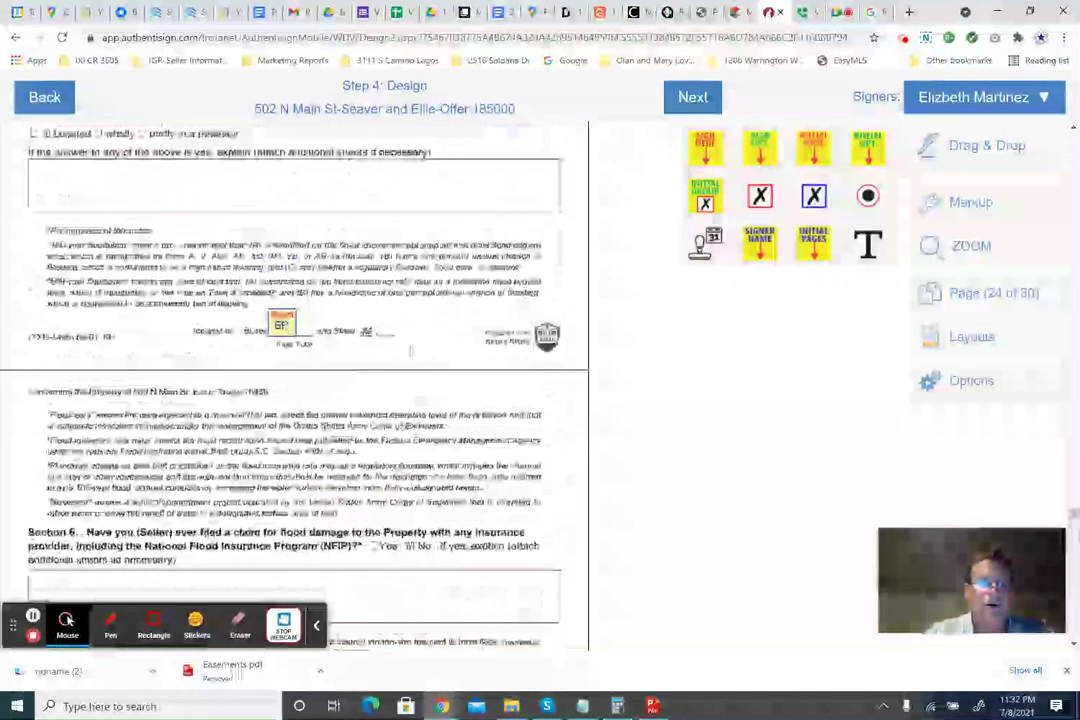
drag(813, 147, 317, 338)
scroll(317, 338, up, 5)
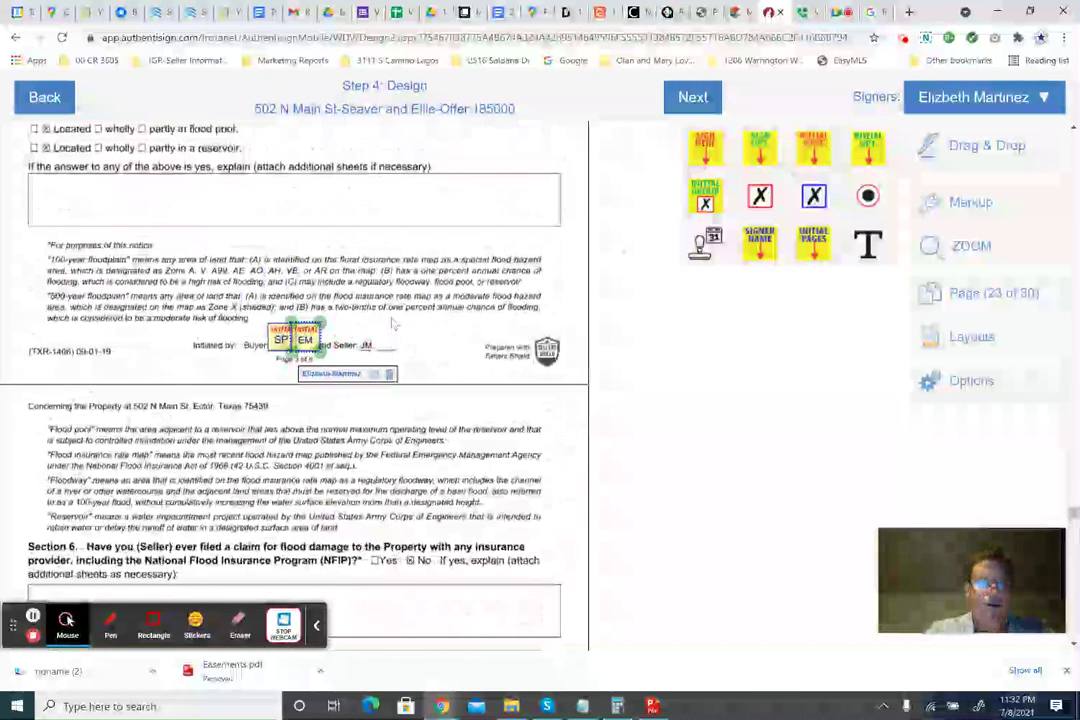
scroll(390, 381, up, 3)
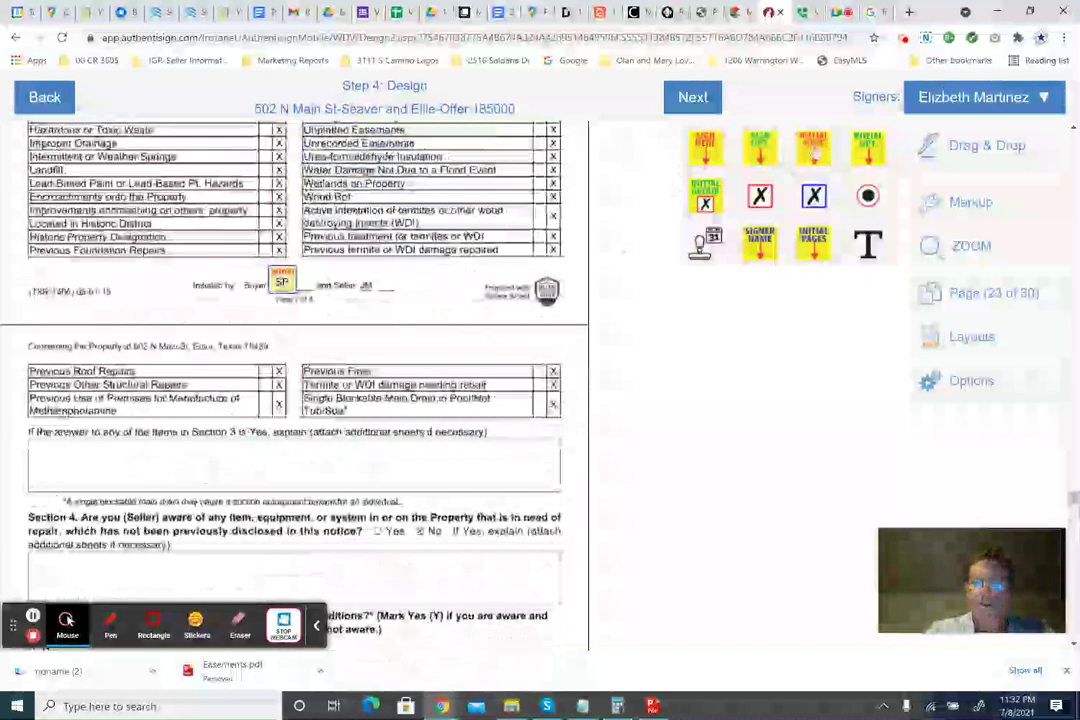
drag(810, 147, 810, 147)
drag(436, 296, 313, 283)
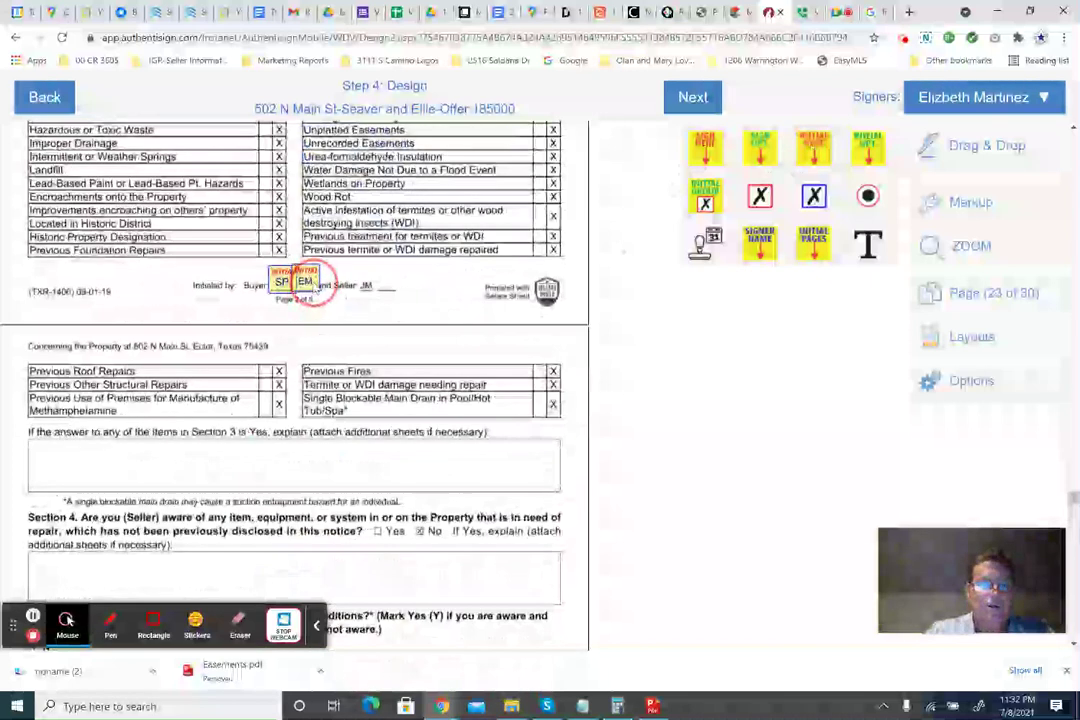
Place EM initials beside SP in the Seller's Disclosure page 1 footer.
scroll(300, 385, up, 10)
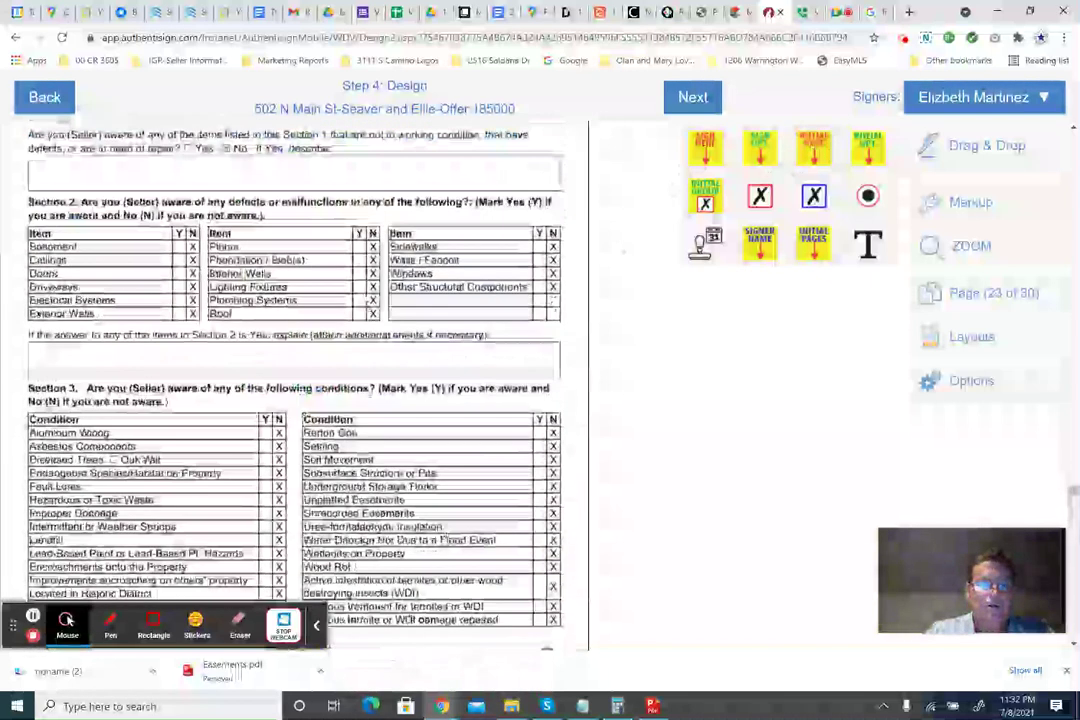
drag(813, 147, 313, 322)
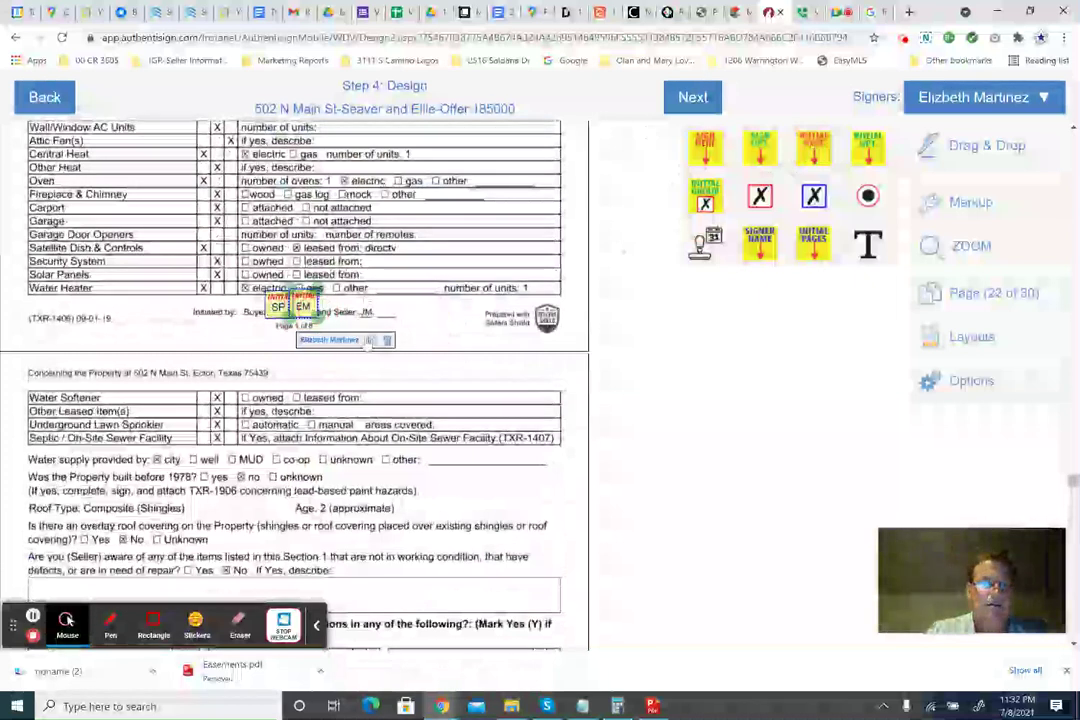
scroll(313, 322, up, 10)
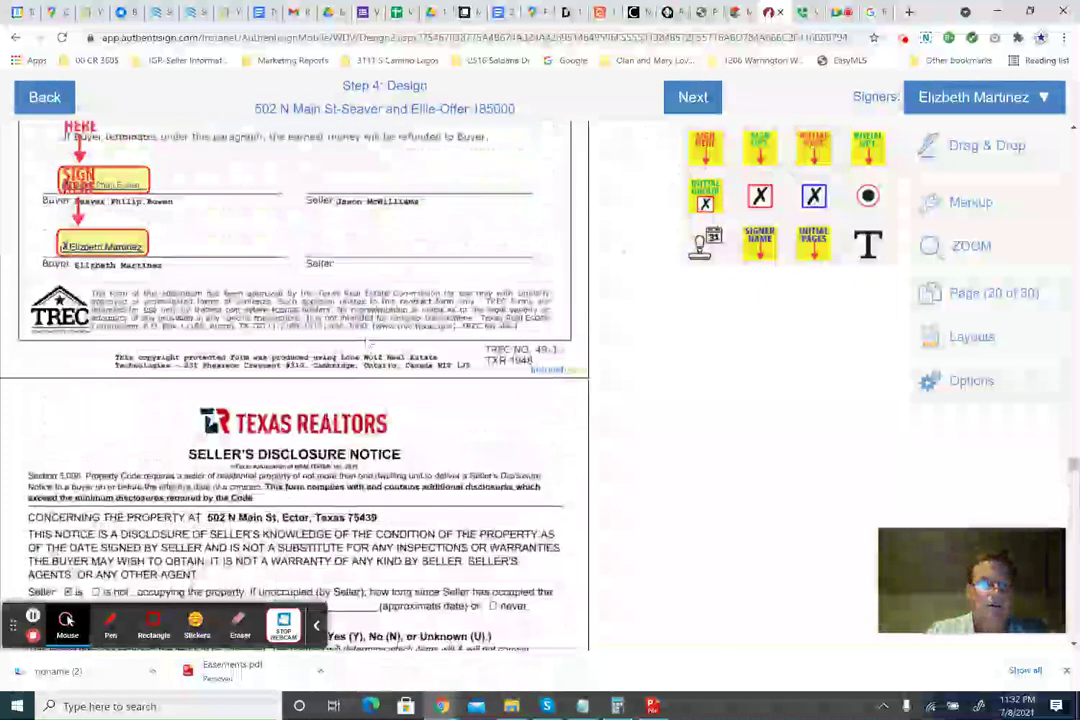
scroll(367, 343, up, 3)
Scroll through the disclosure pages to confirm every footer has SP and EM initials.
scroll(367, 343, down, 10)
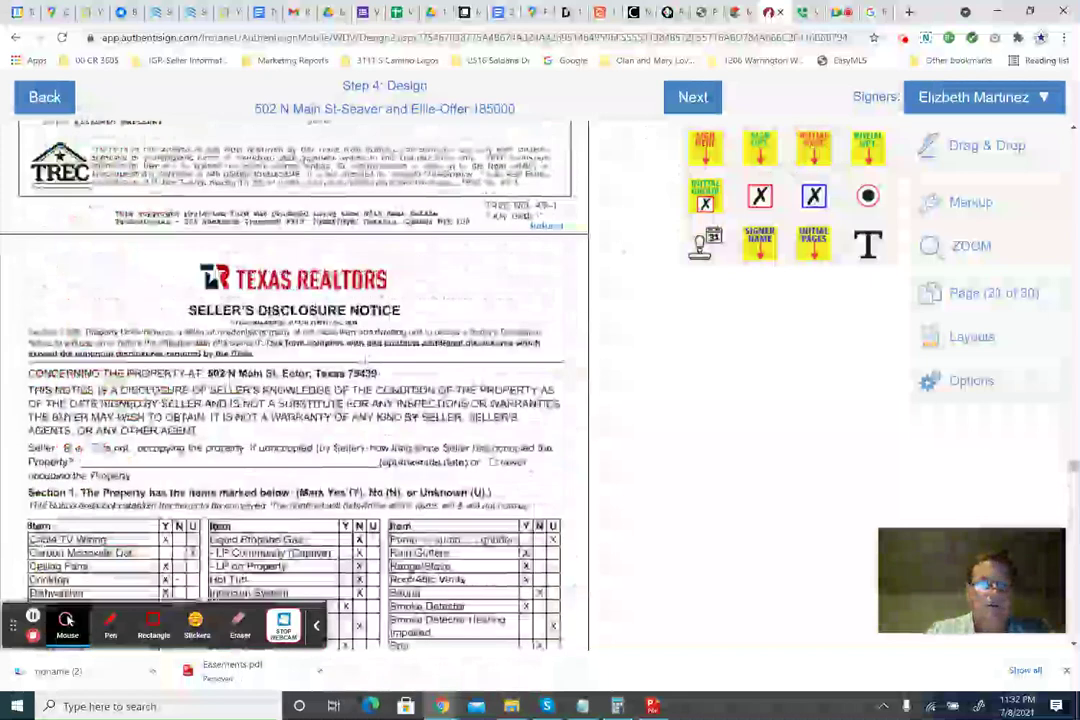
scroll(294, 400, down, 15)
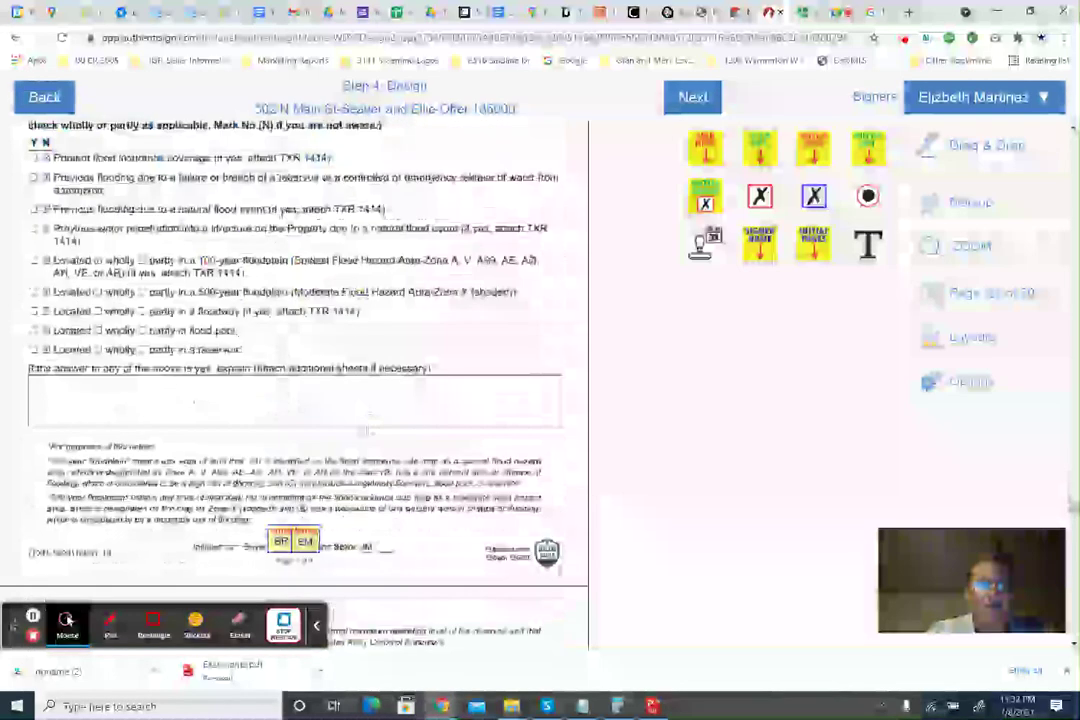
scroll(371, 455, down, 15)
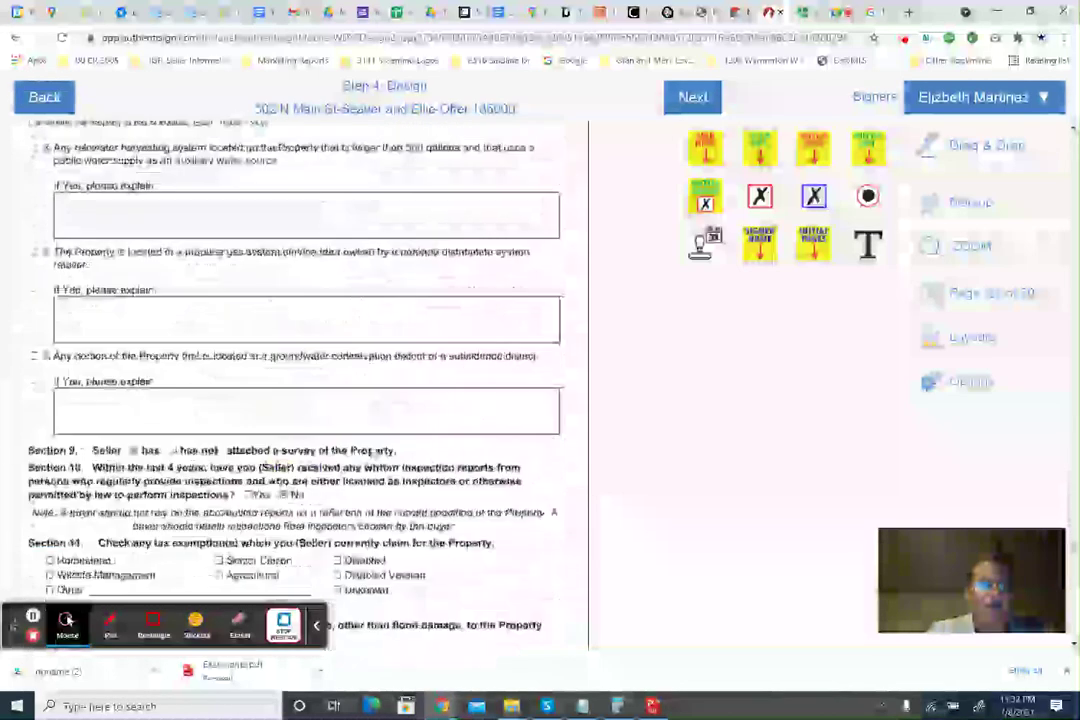
scroll(371, 455, down, 15)
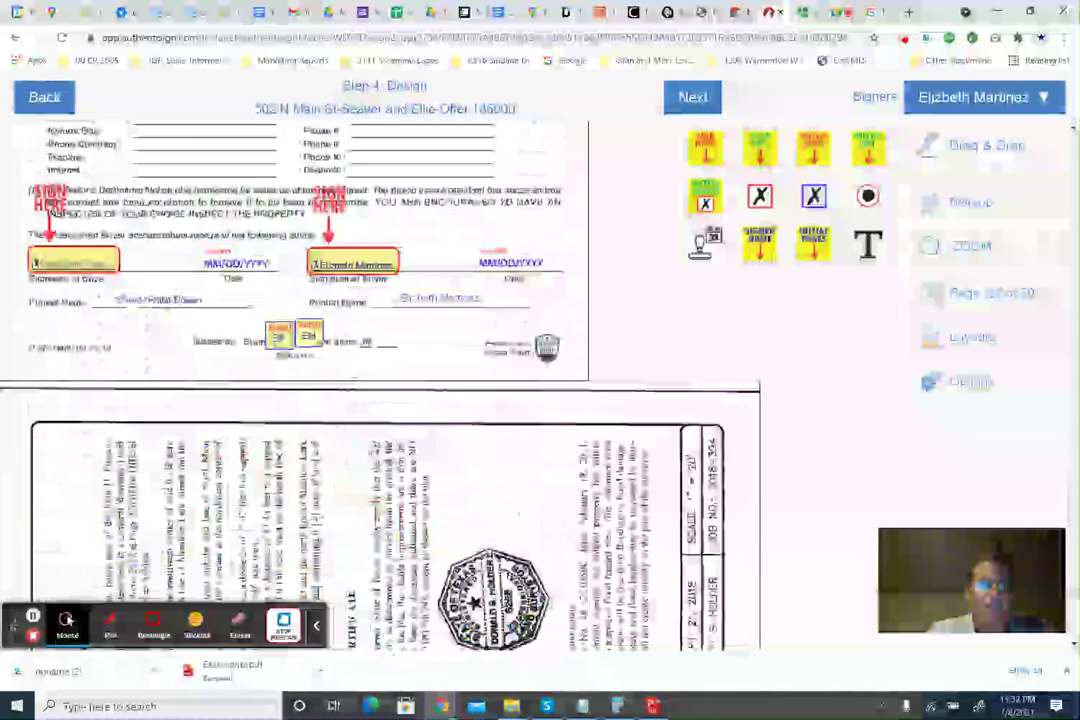
scroll(371, 455, up, 5)
scroll(371, 455, down, 15)
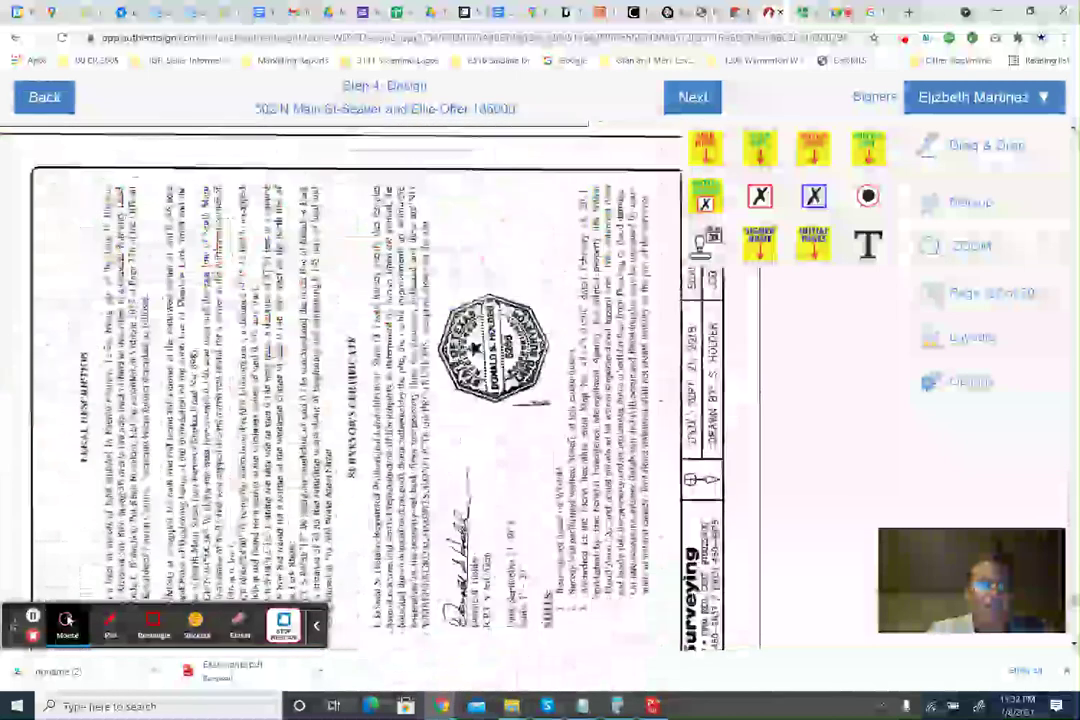
scroll(376, 455, down, 10)
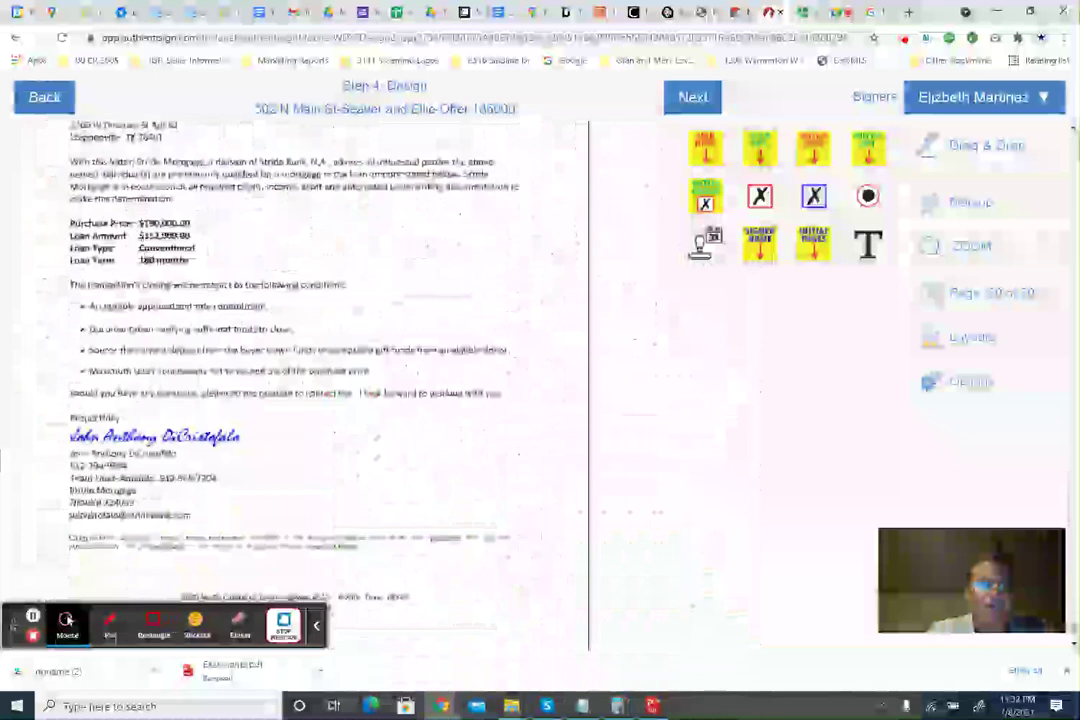
scroll(373, 455, up, 12)
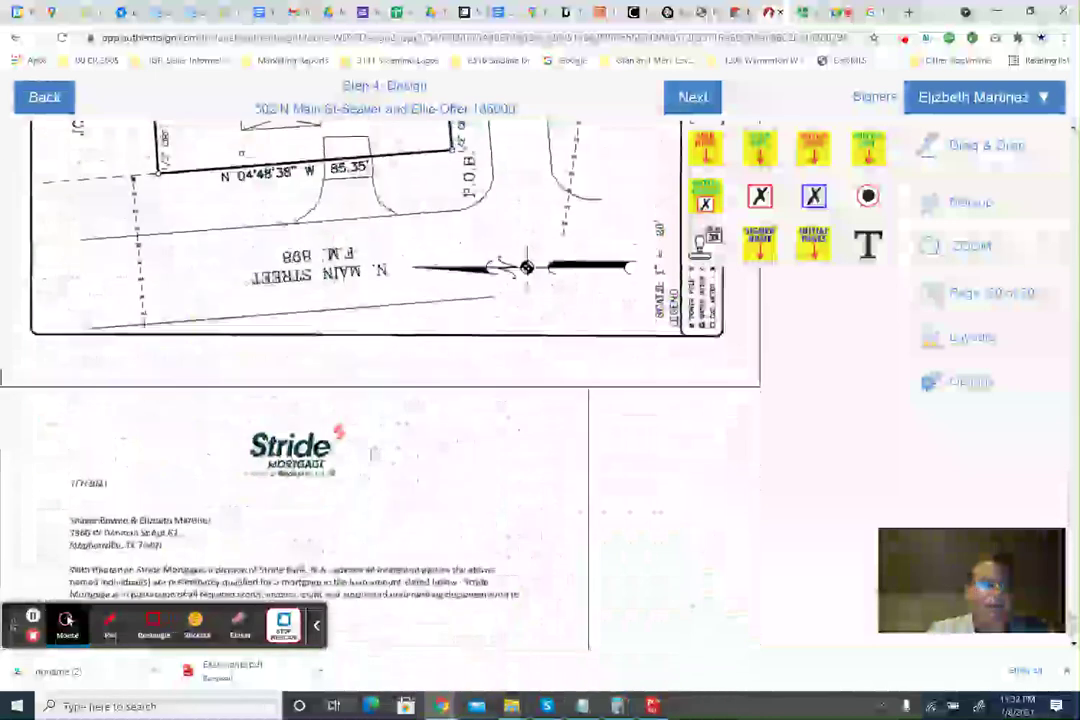
scroll(373, 455, up, 12)
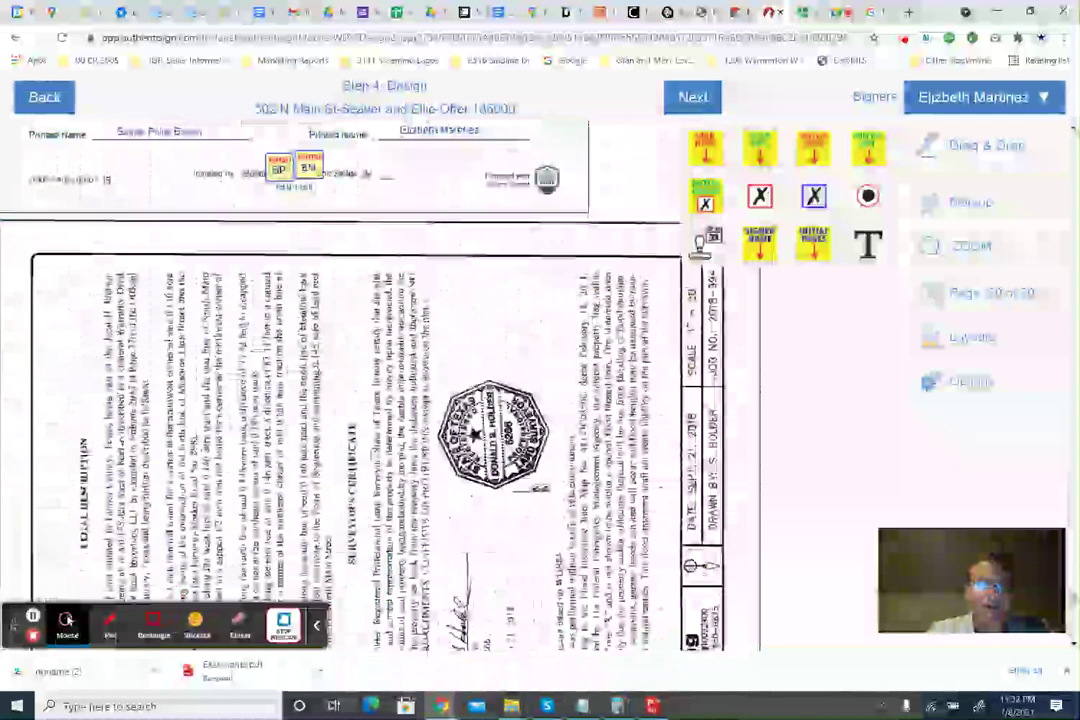
Finish the design step and bring up the invitation email subject and text customization.
click(692, 96)
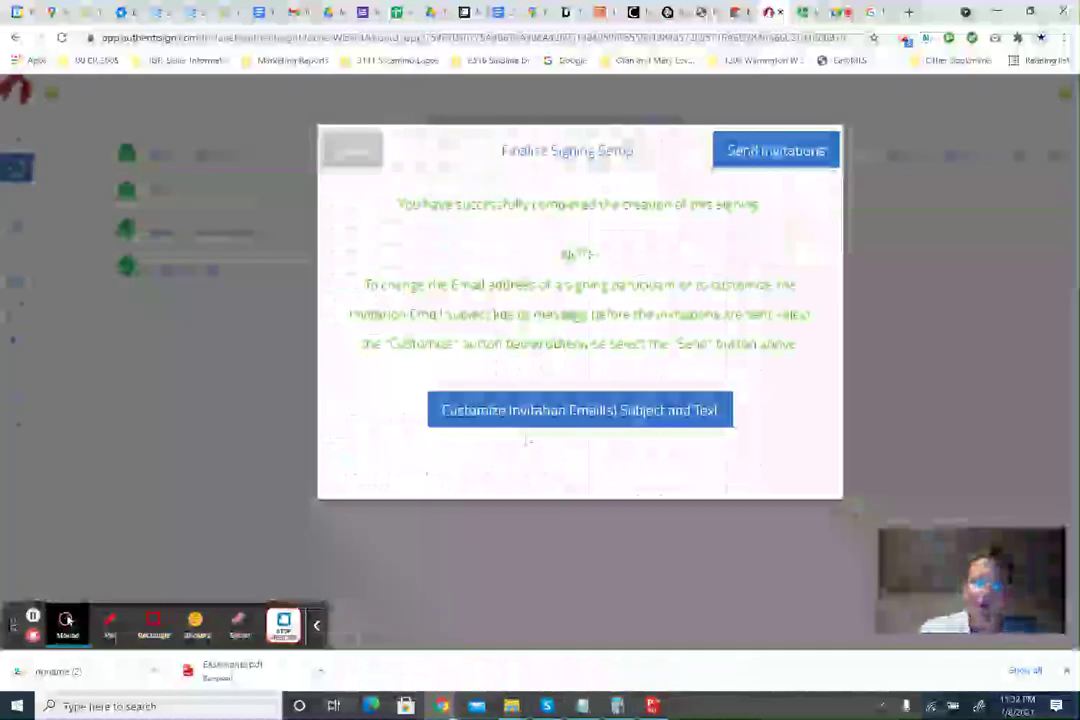
click(561, 424)
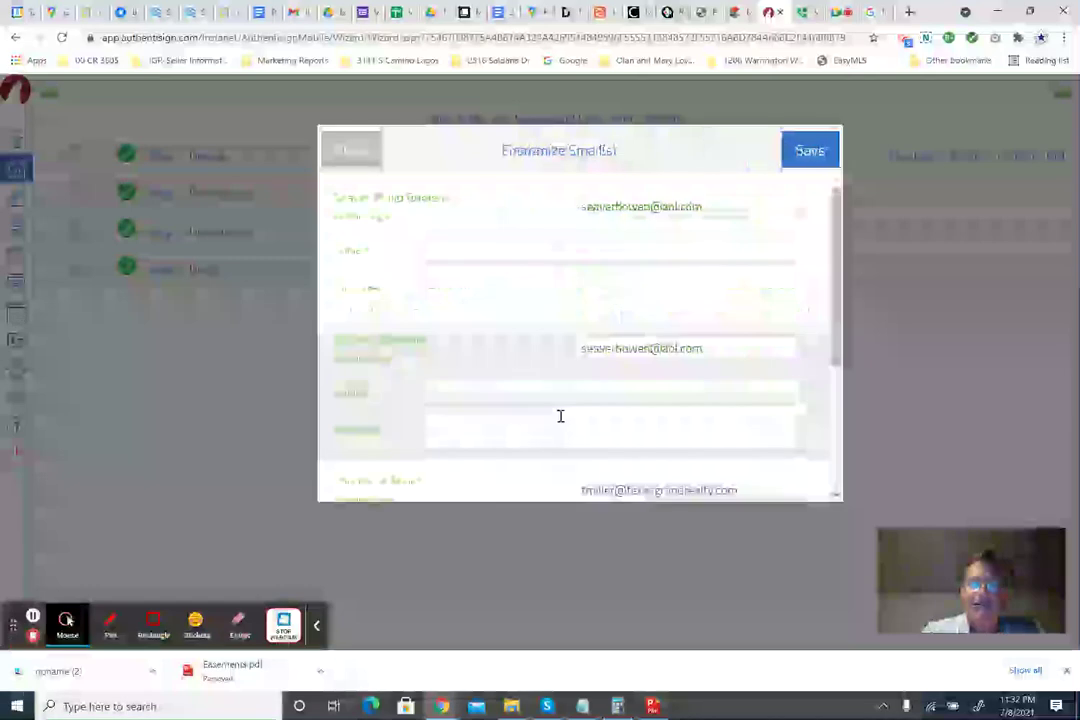
click(515, 253)
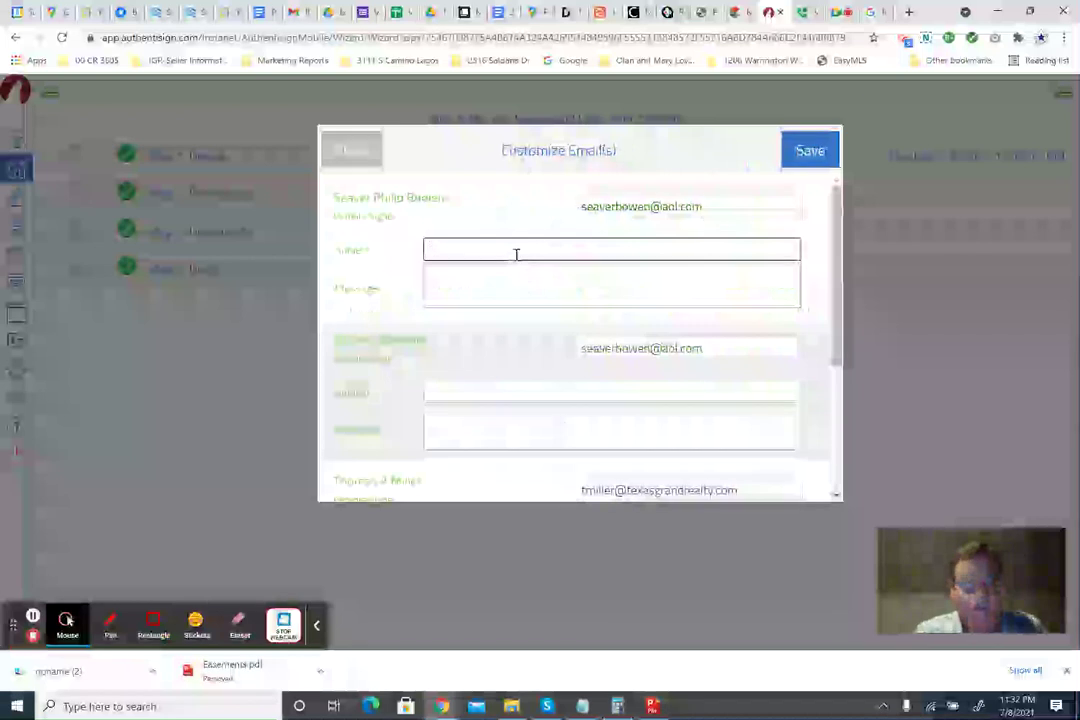
text(510 N)
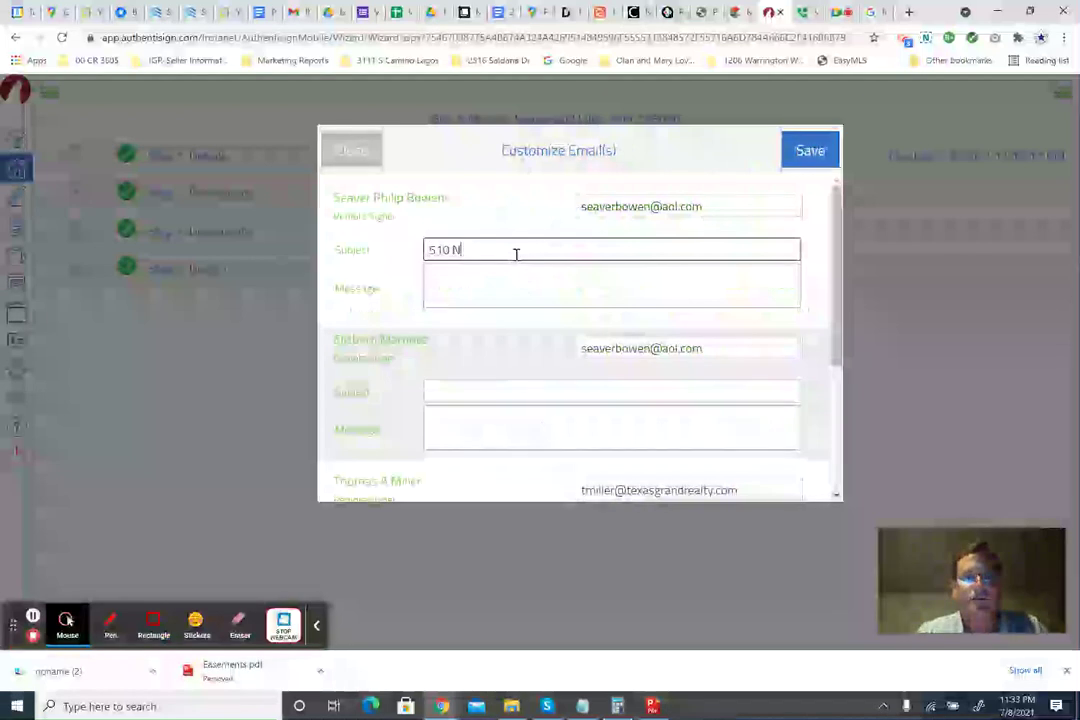
key(BackSpace)
key(BackSpace)
key(BackSpace)
key(BackSpace)
key(BackSpace)
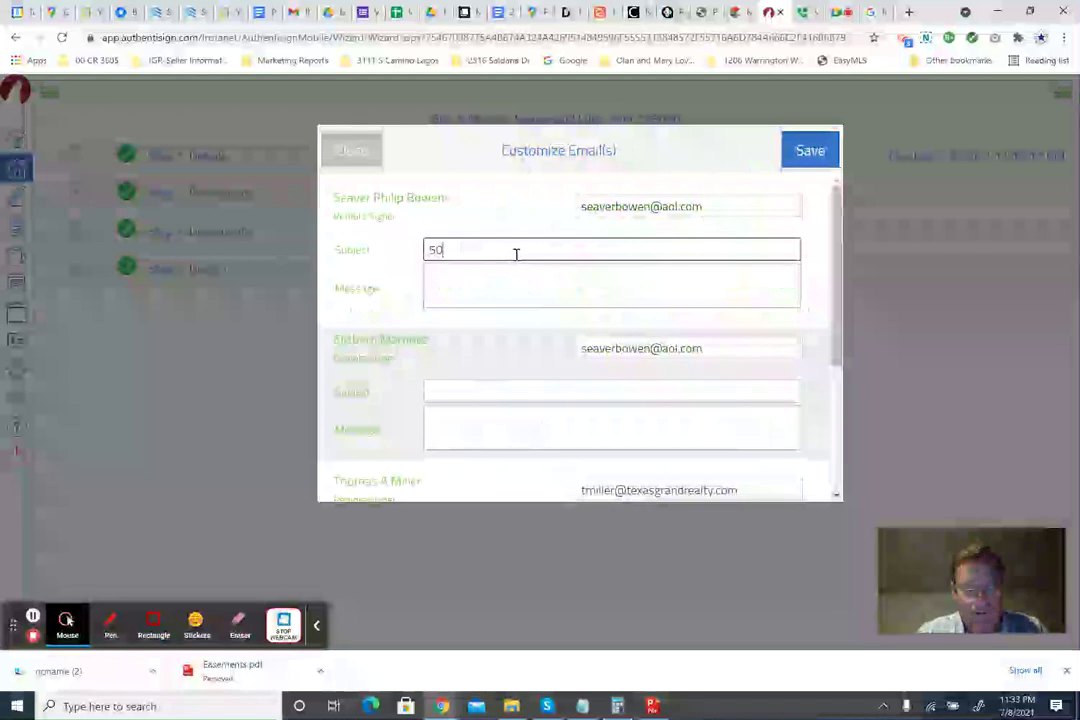
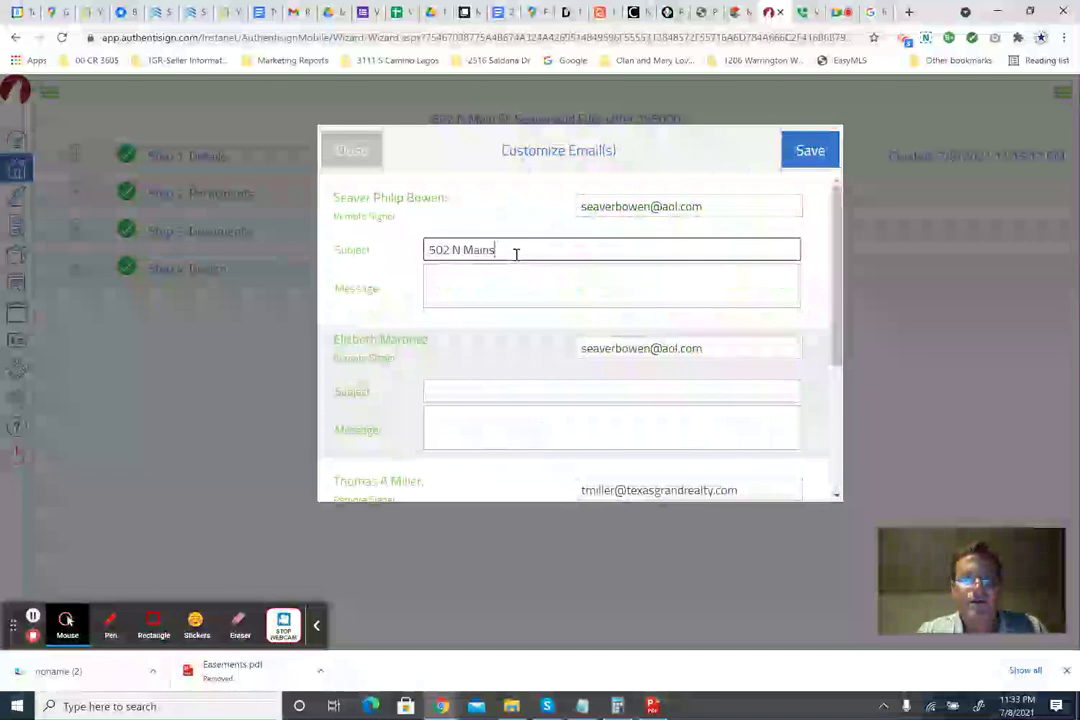
text(-Offe)
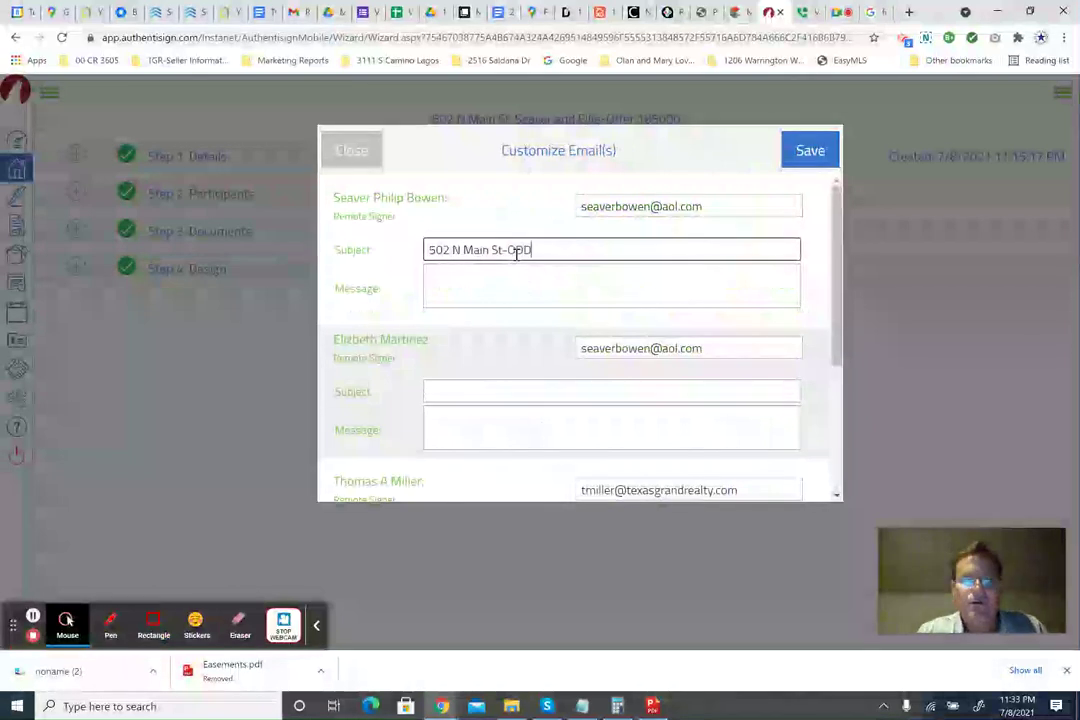
key(BackSpace)
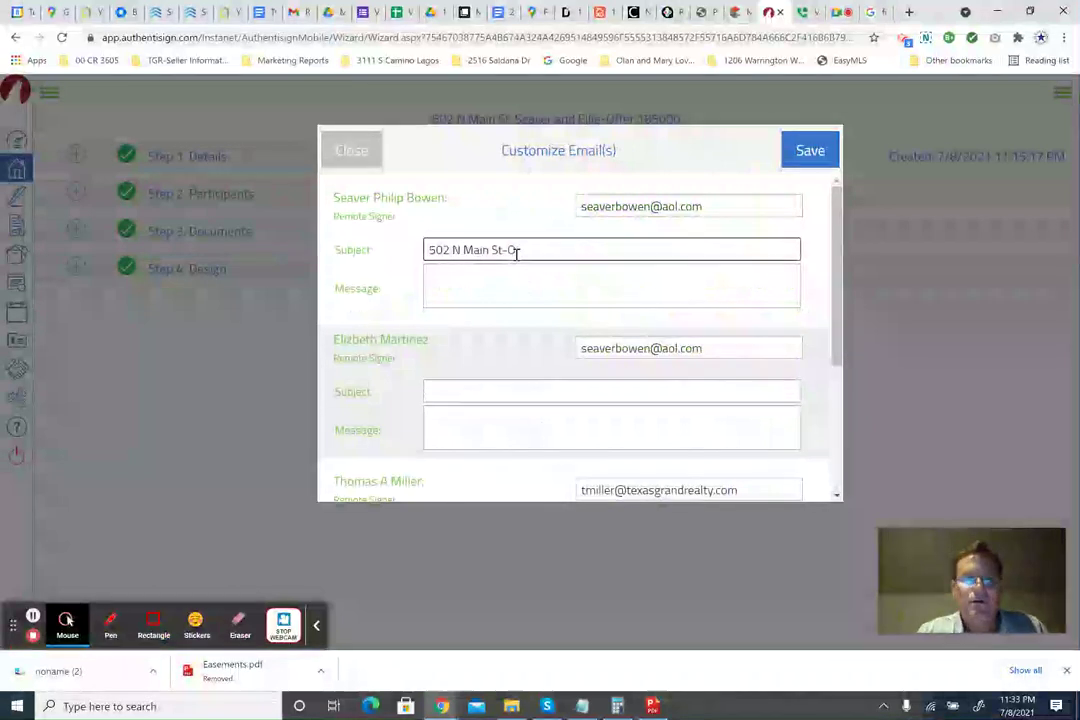
text(Fr)
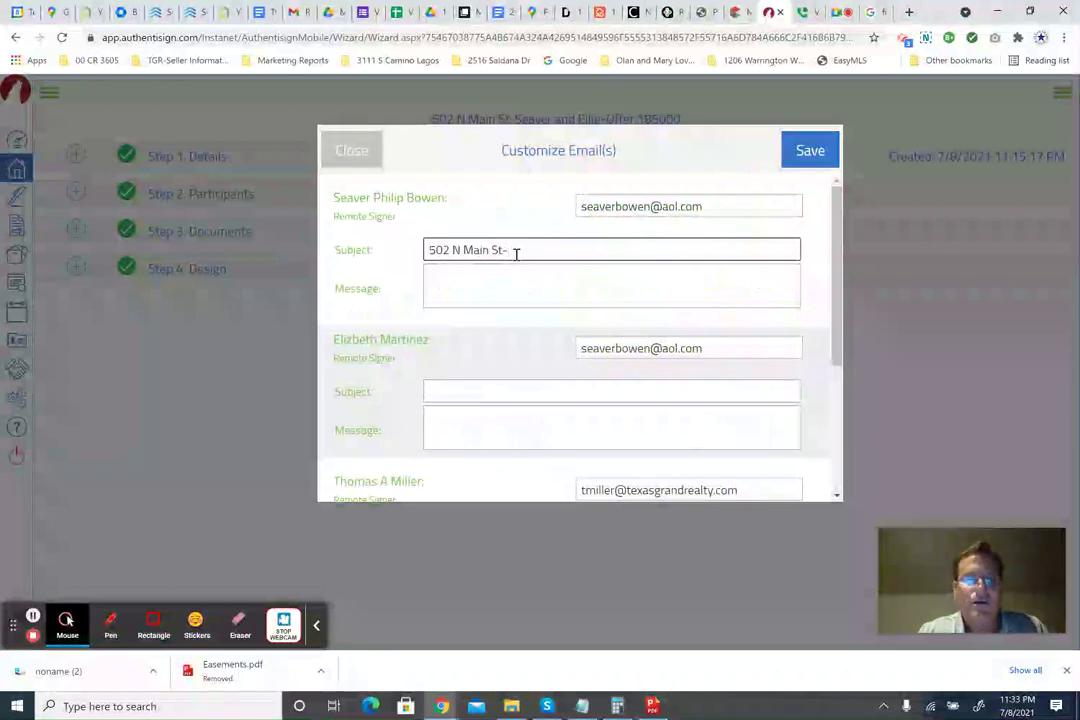
text(OFFER)
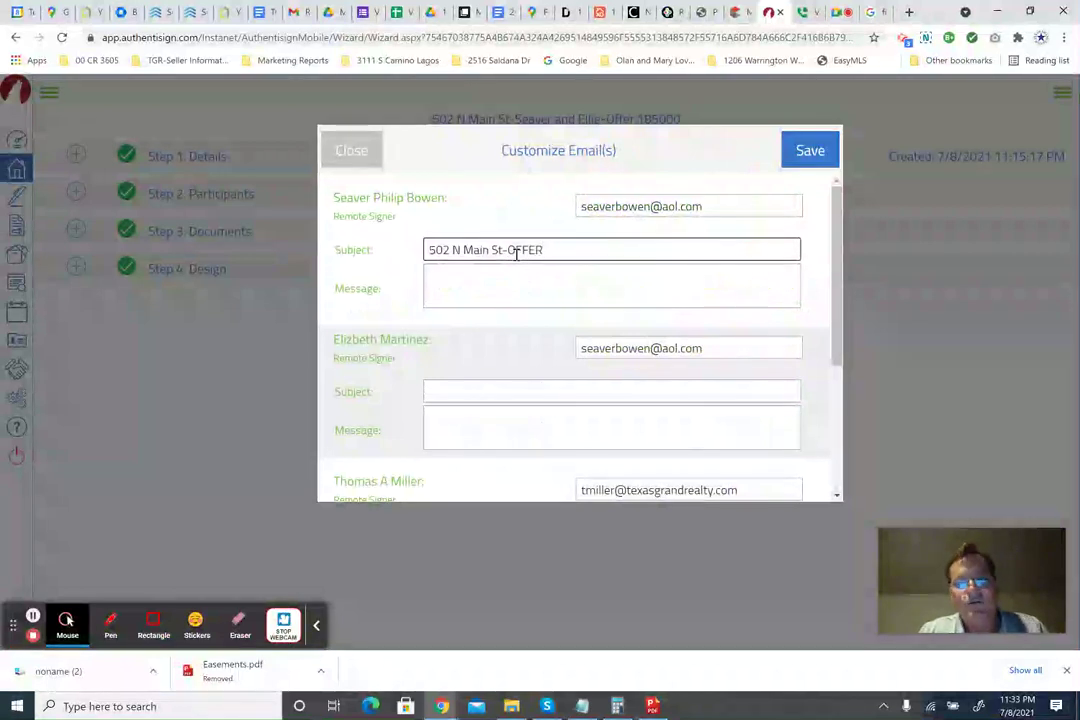
text(-185000)
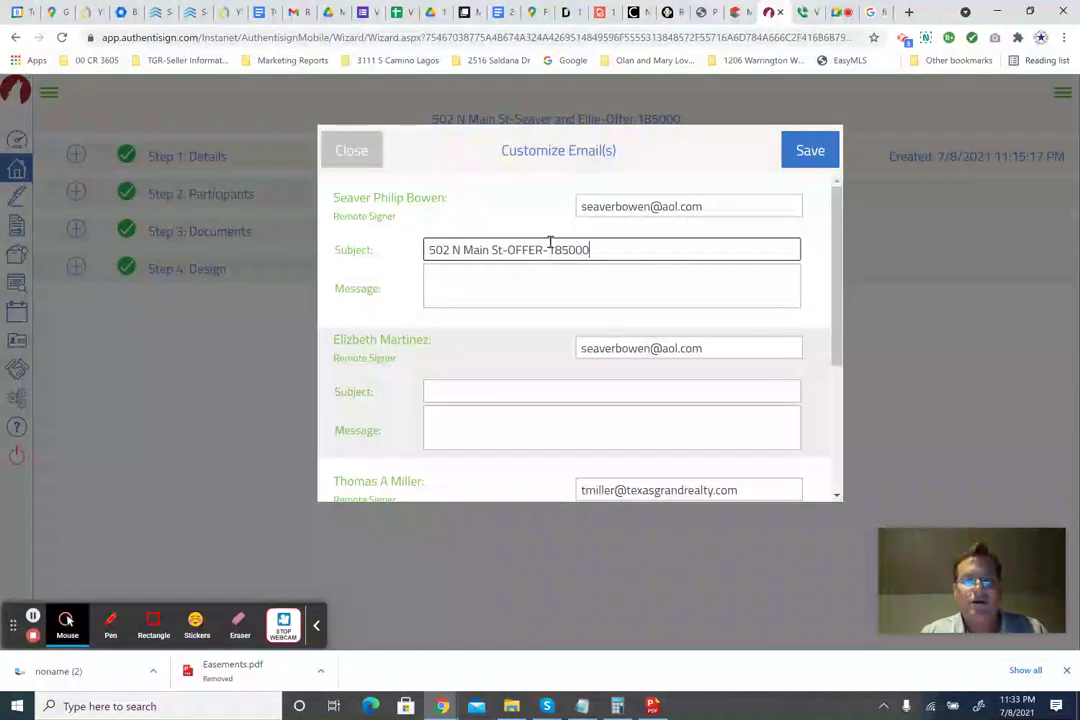
Copy that subject into the second signer's, third signer's and CC recipient's Subject fields.
triple_click(550, 242)
key(ctrl+c)
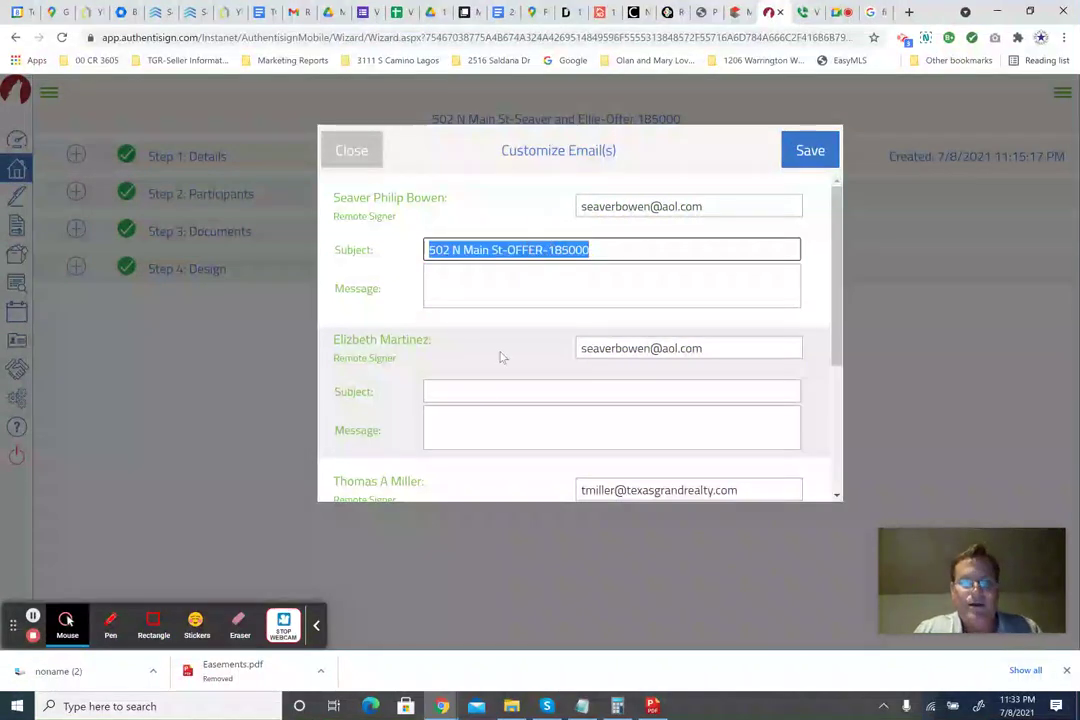
click(482, 391)
key(ctrl+v)
scroll(484, 399, down, 1)
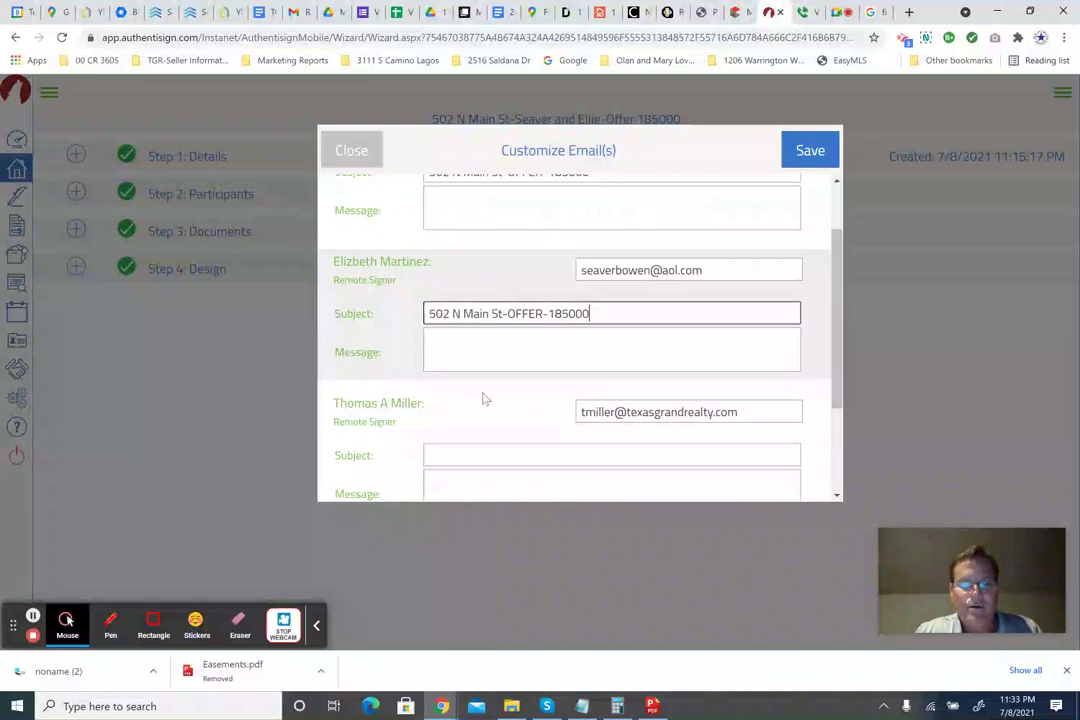
scroll(500, 392, down, 1)
click(511, 386)
key(ctrl+v)
scroll(512, 429, down, 1)
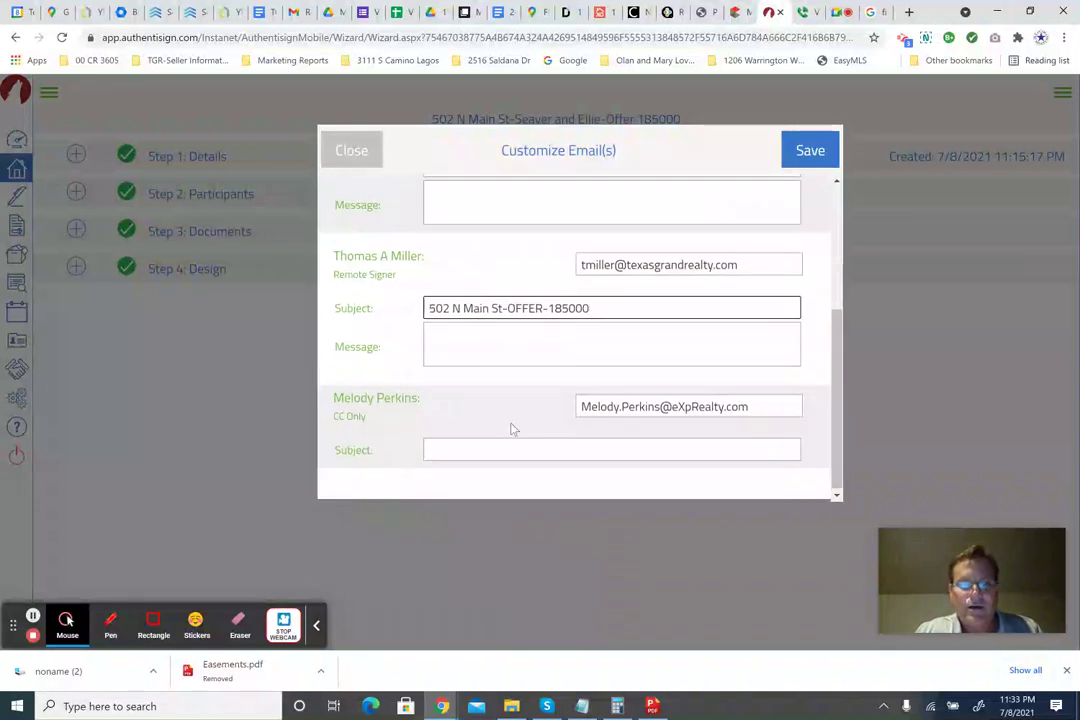
click(513, 448)
key(ctrl+v)
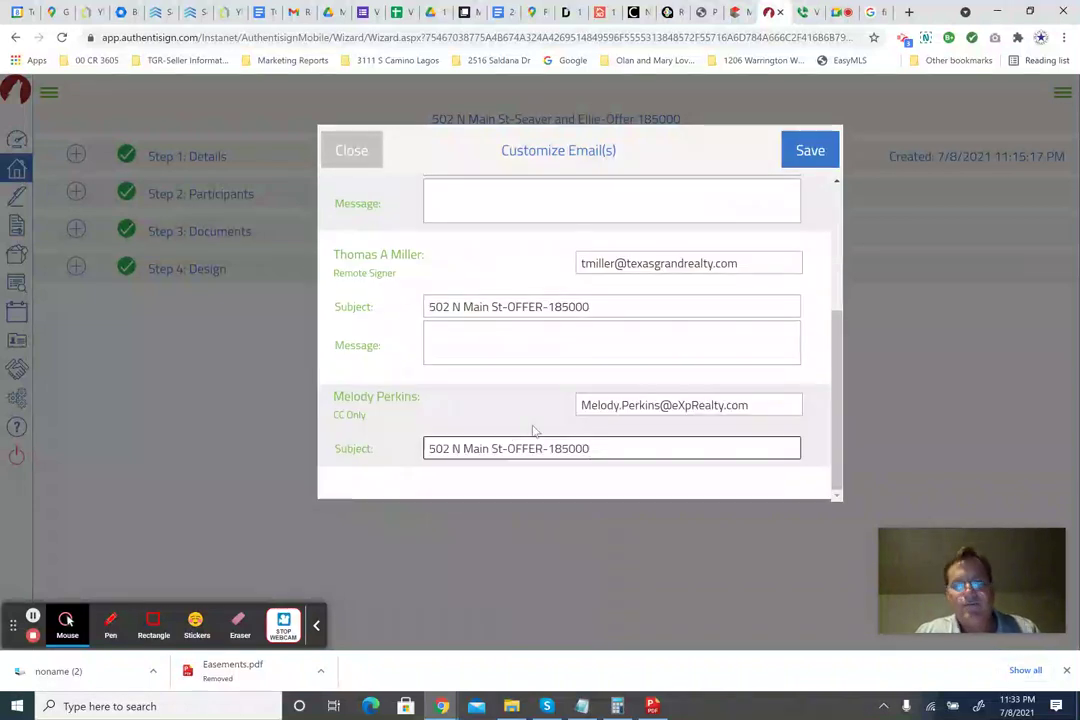
scroll(533, 430, up, 5)
Write the first signer's greeting and extend the offer sentence with 'based on the terms we discussed'.
click(480, 282)
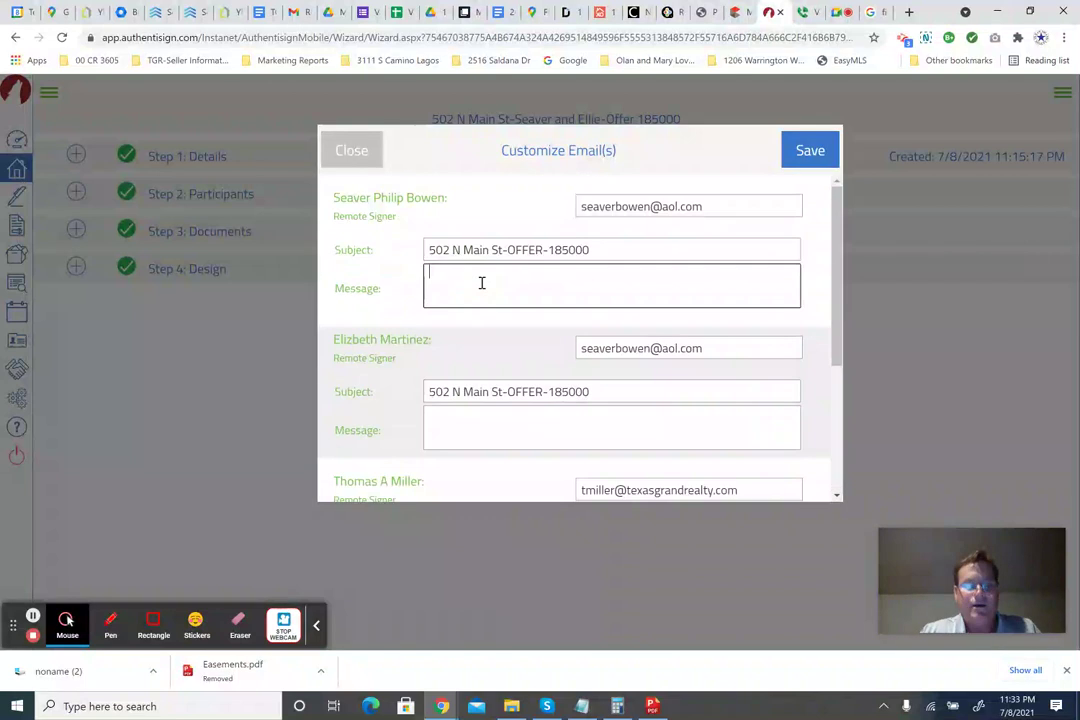
text(gRE)
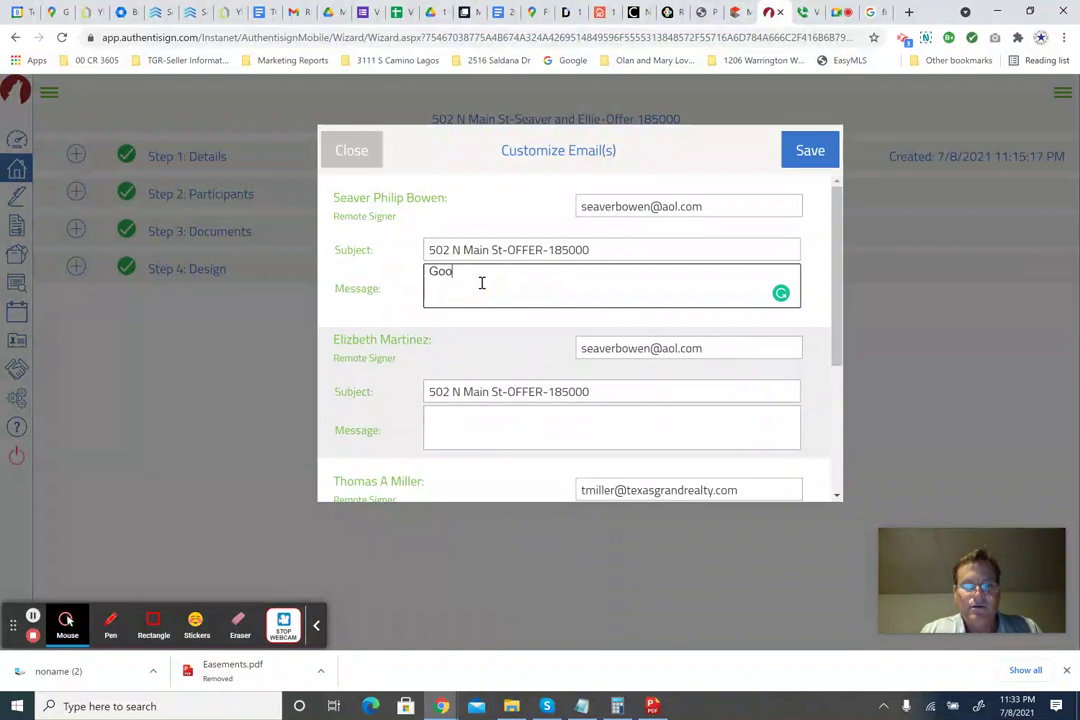
text(d evening Seaver,)
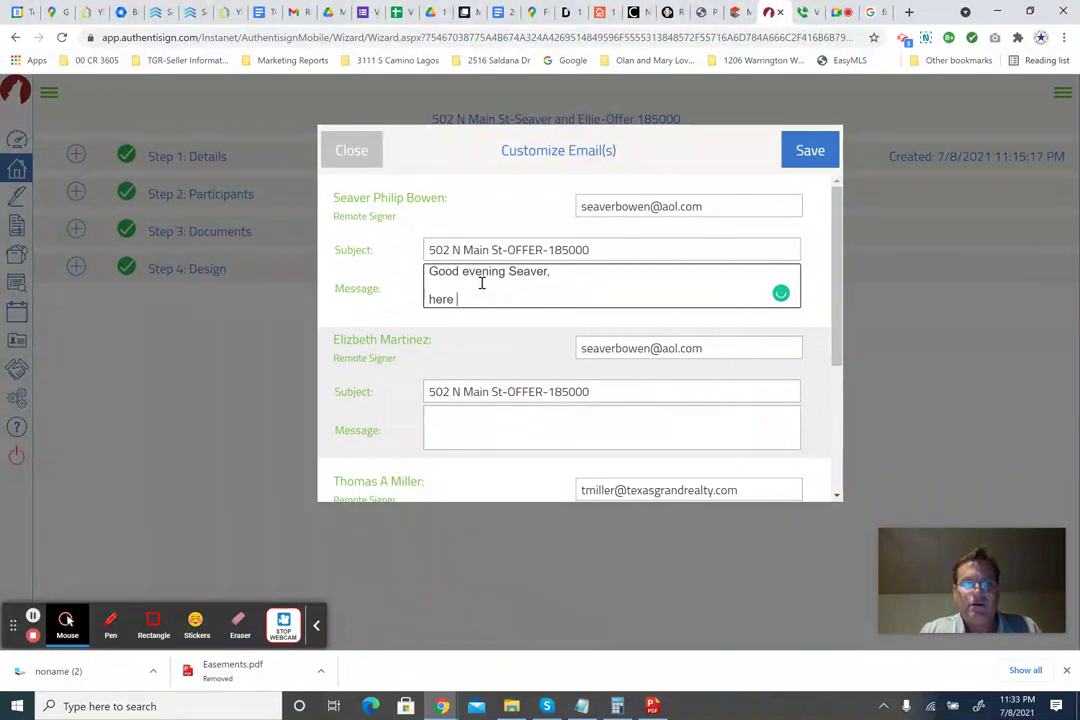
text(Herea)
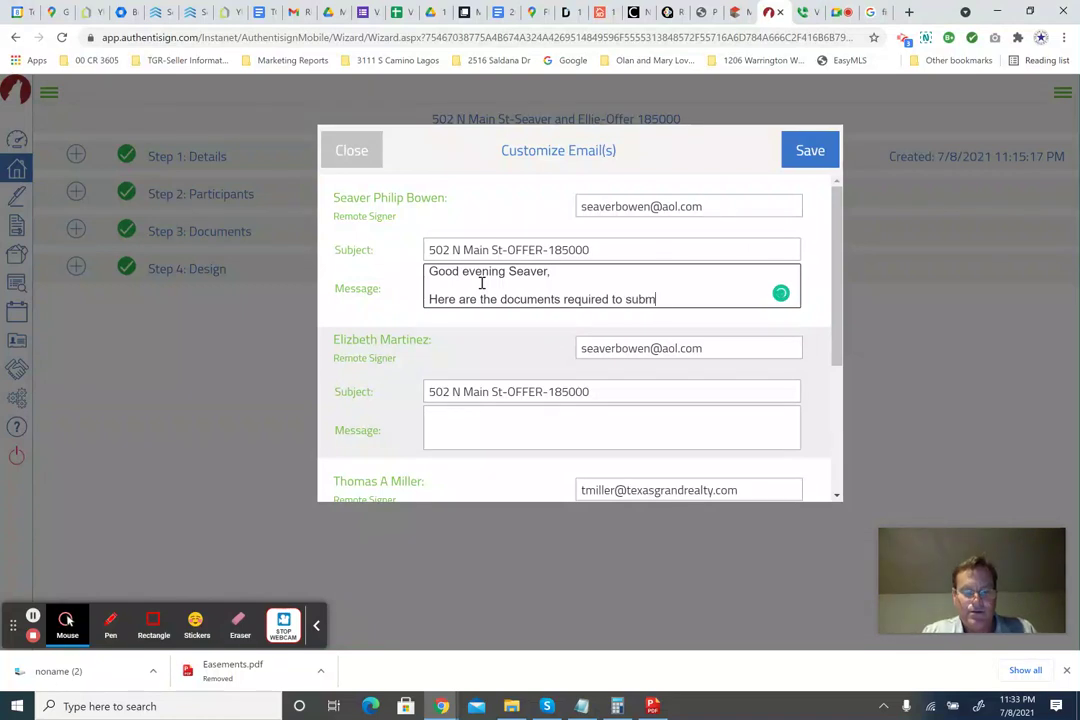
text(ur offer.  Pleas)
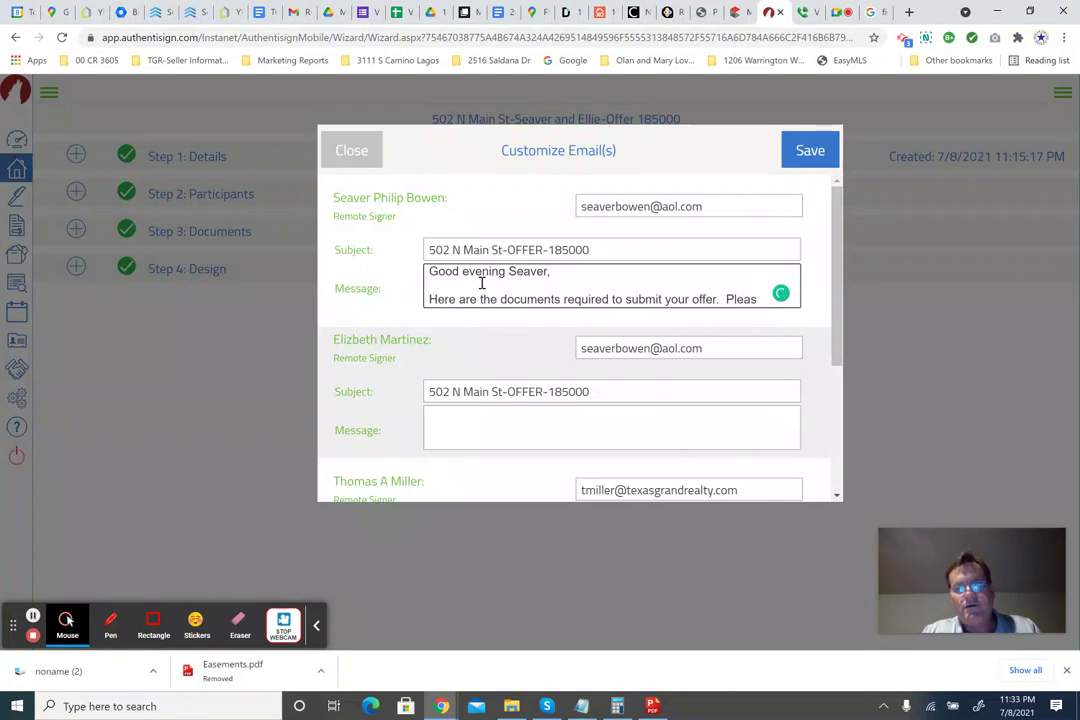
text(e review and call me if you have any quest)
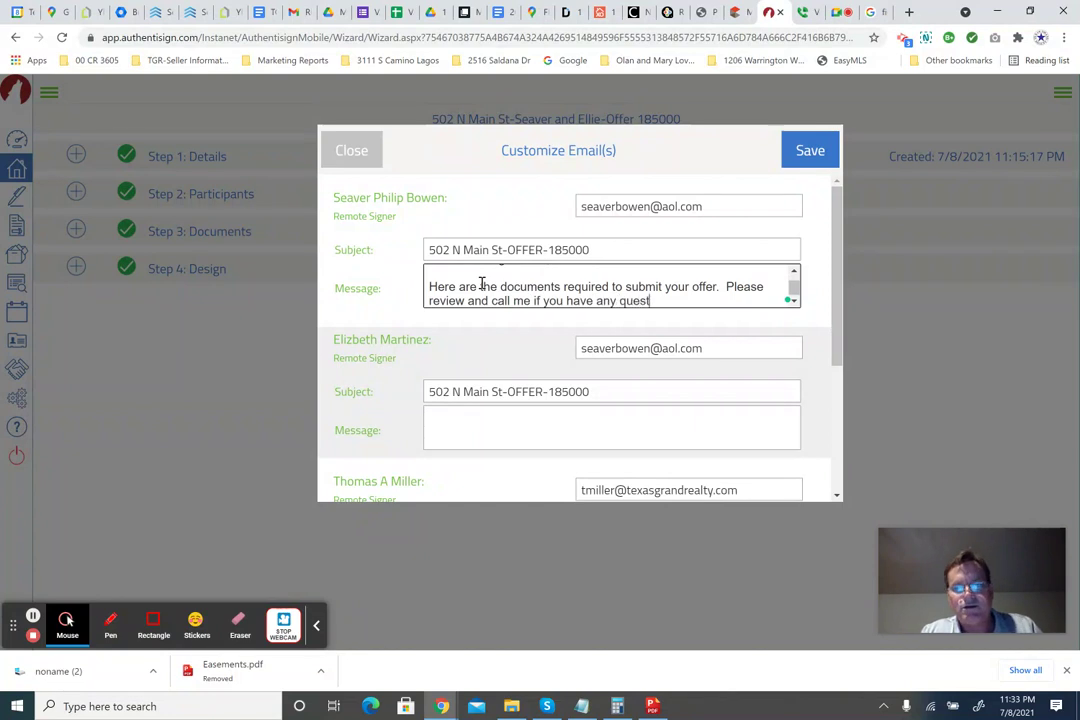
text(ions prior to )
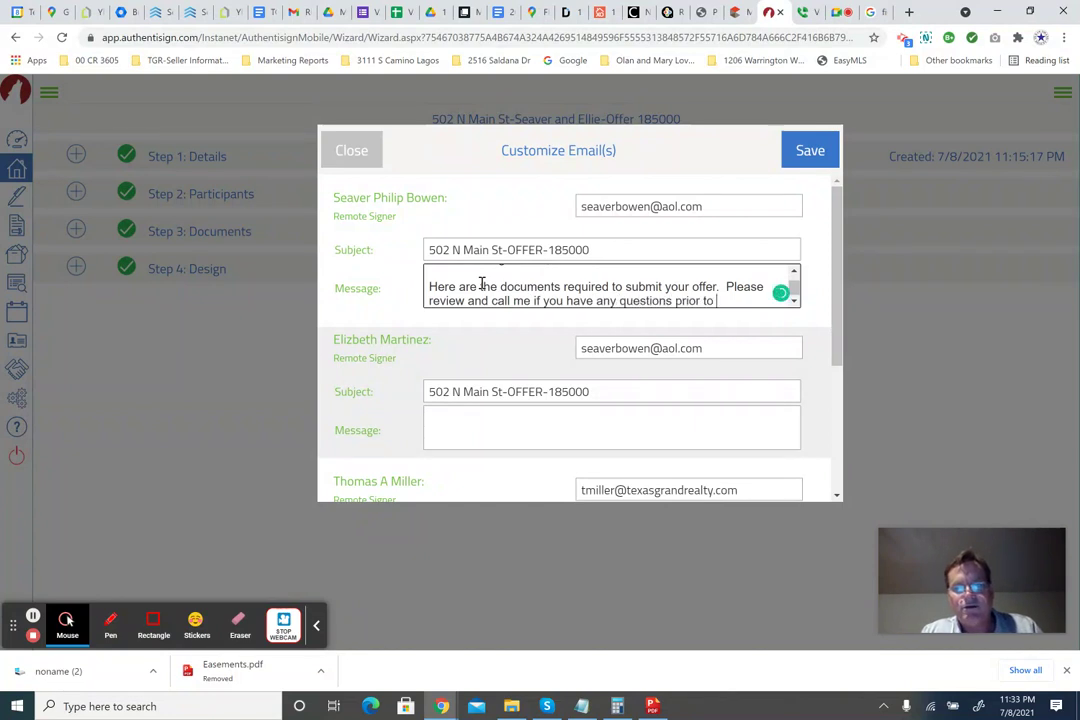
text(signing.)
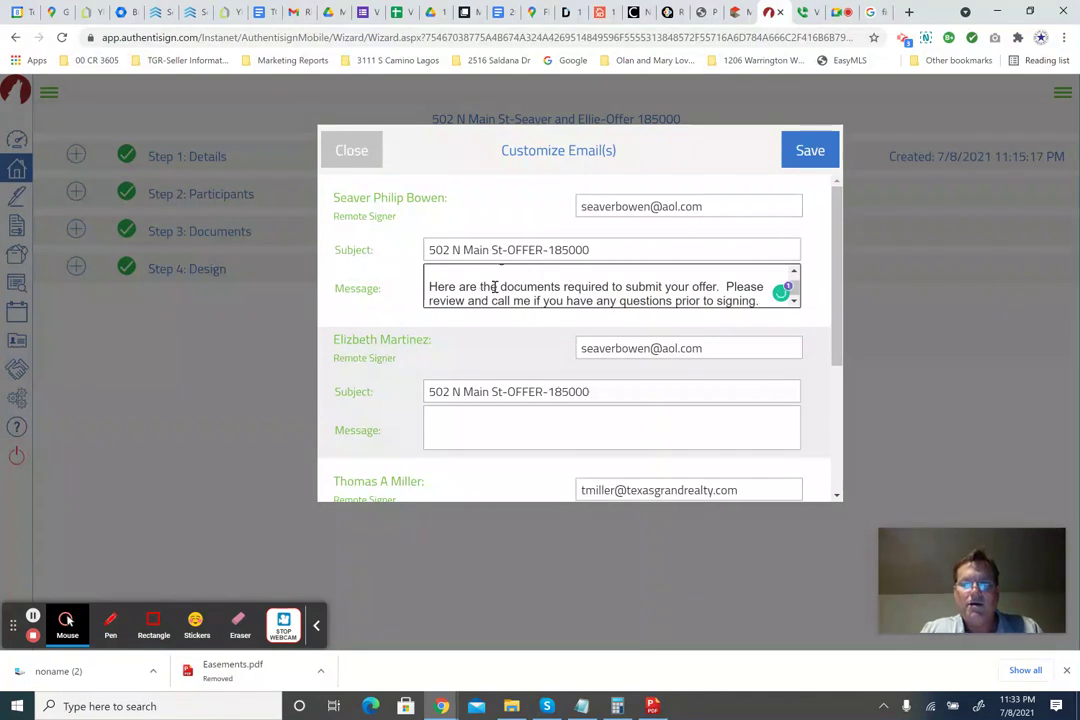
click(718, 287)
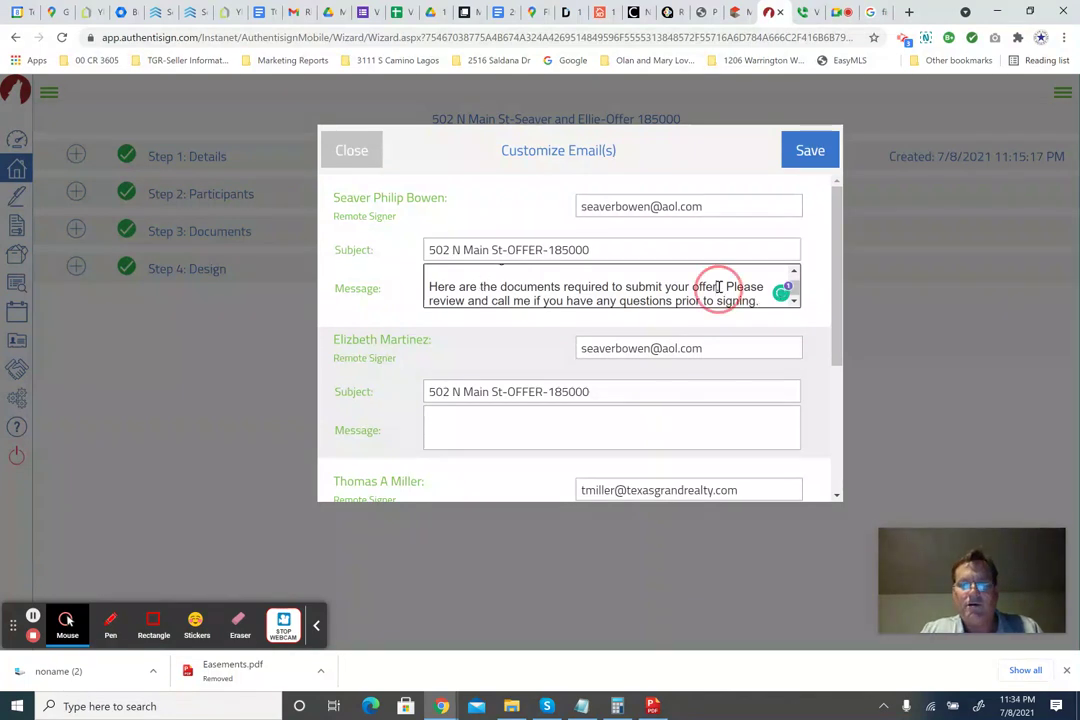
key(BackSpace)
text(based on )
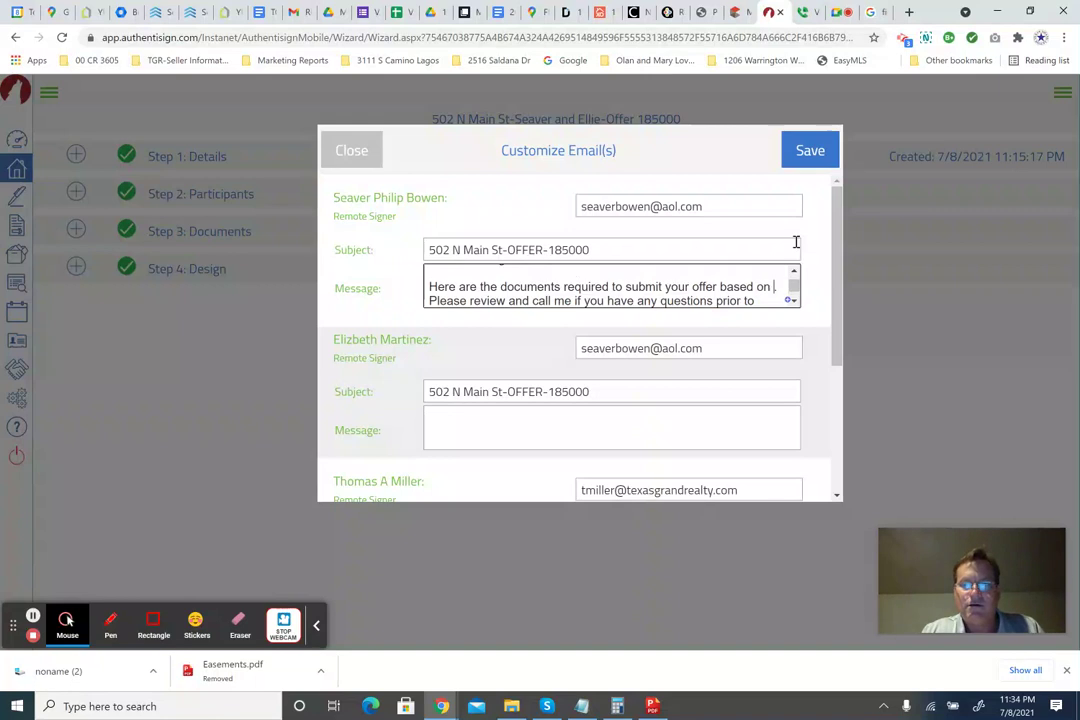
text(the terms we d )
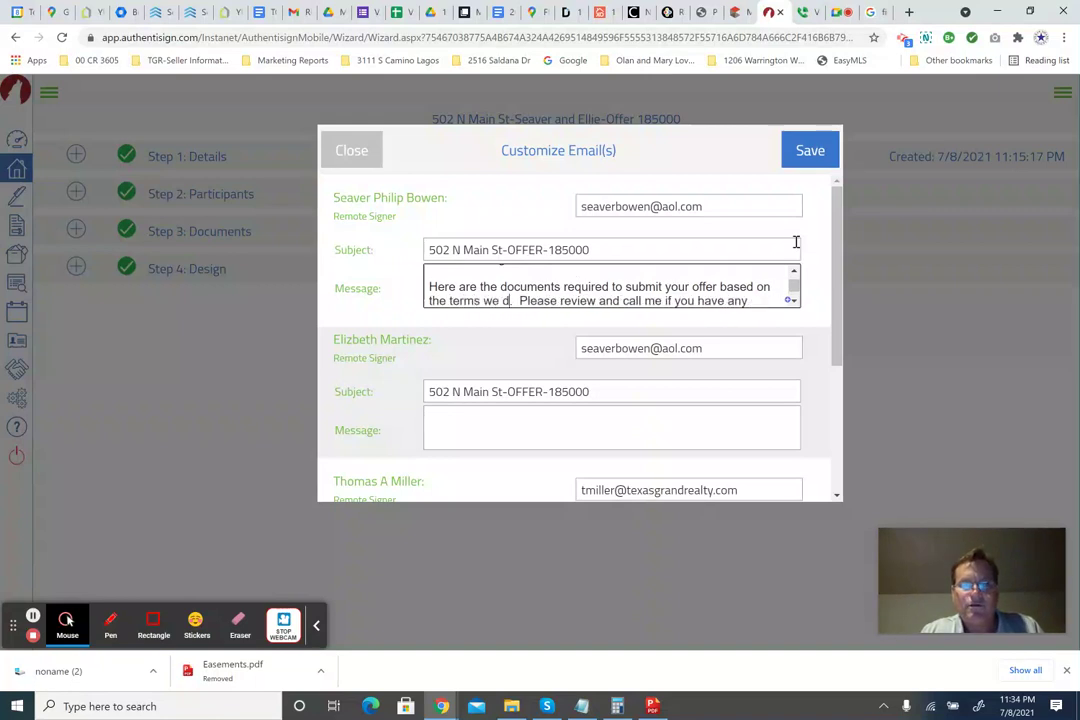
text(iscussed)
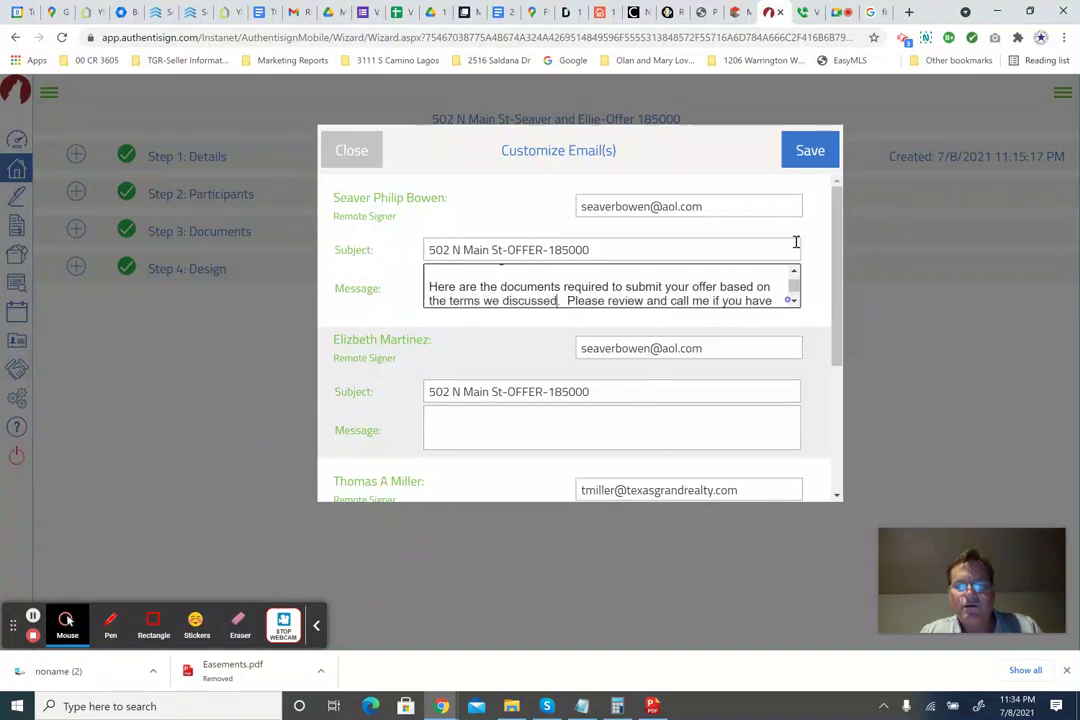
Add the separate-email and Seller-delivery paragraph, close with 'Thanks and call me with any questions.', and select all.
click(796, 300)
click(656, 302)
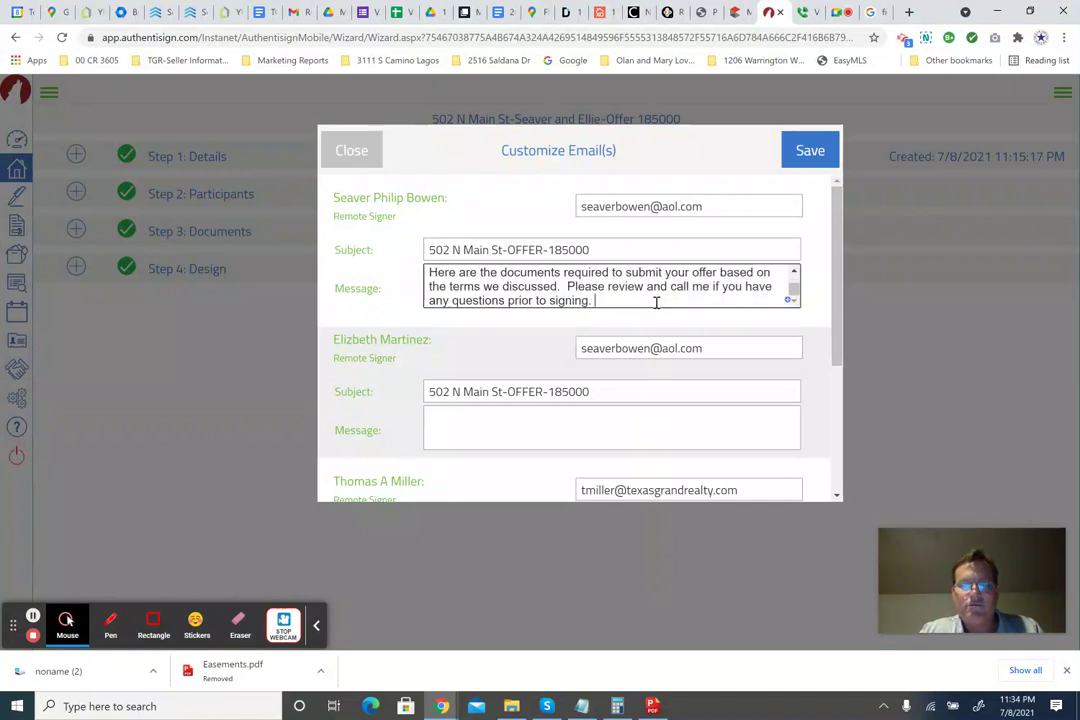
key(Return)
key(Return)
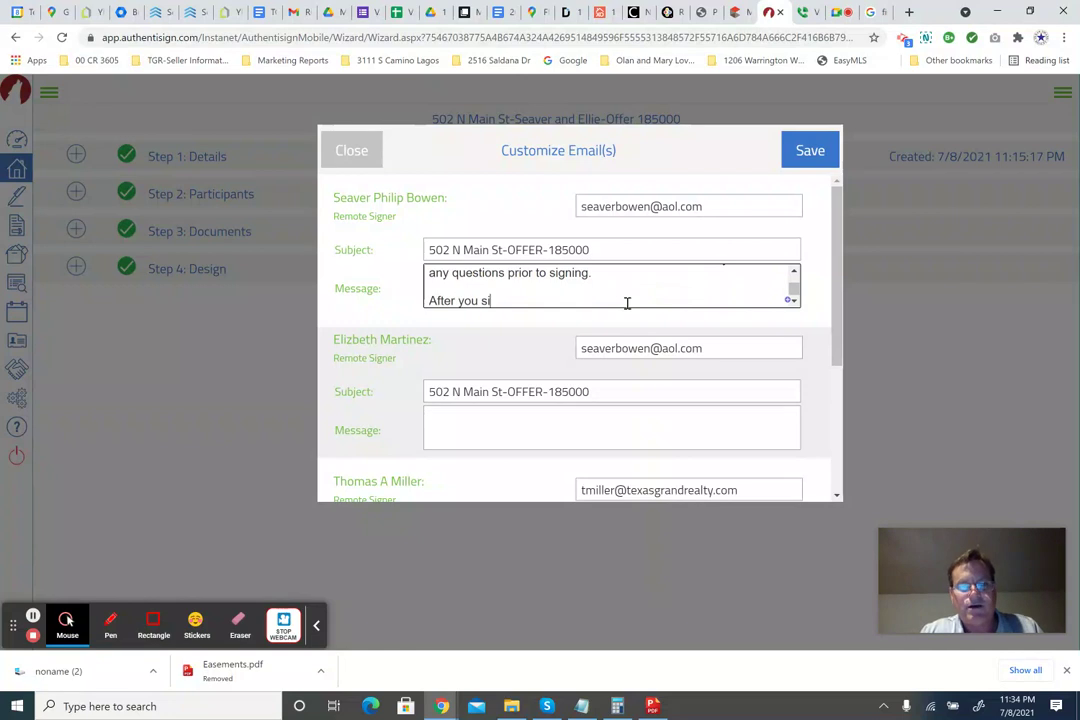
text(After you sign, a)
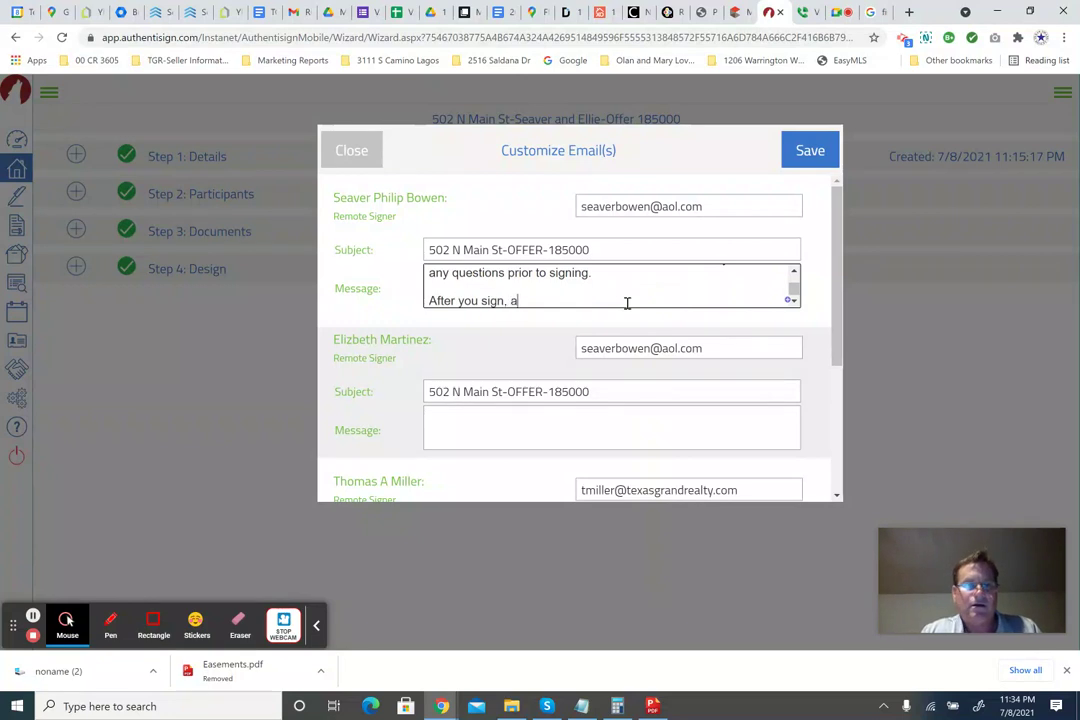
text( se)
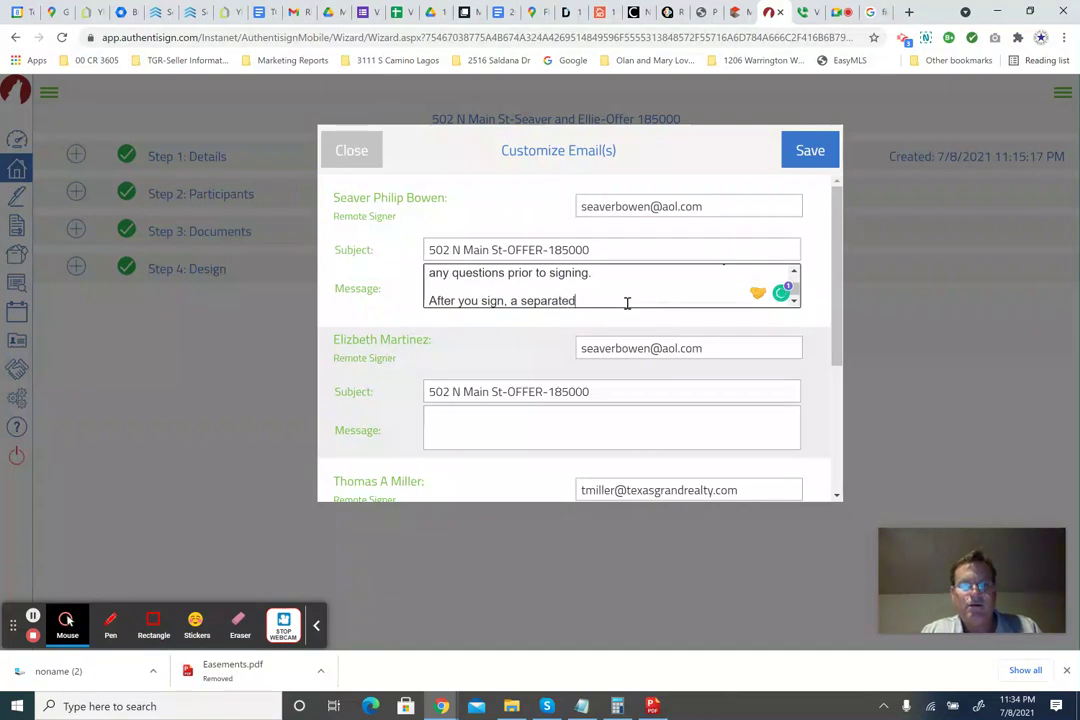
text(parate email will be sent to your sa)
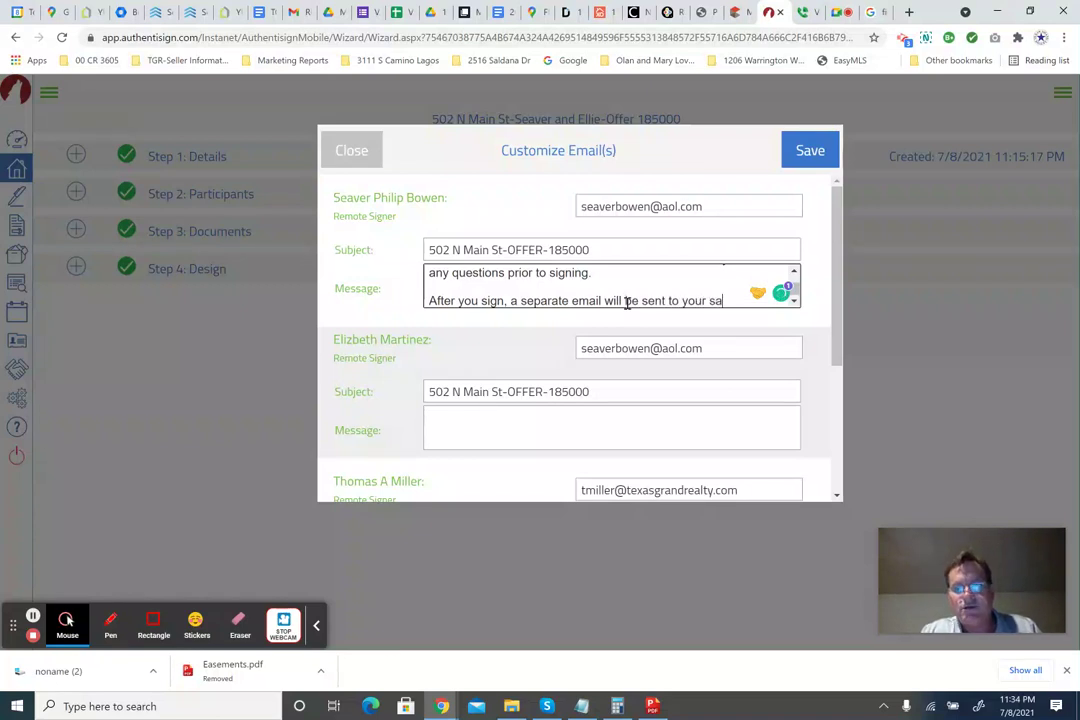
text(me email address for Ellie to review and sign.  ONc)
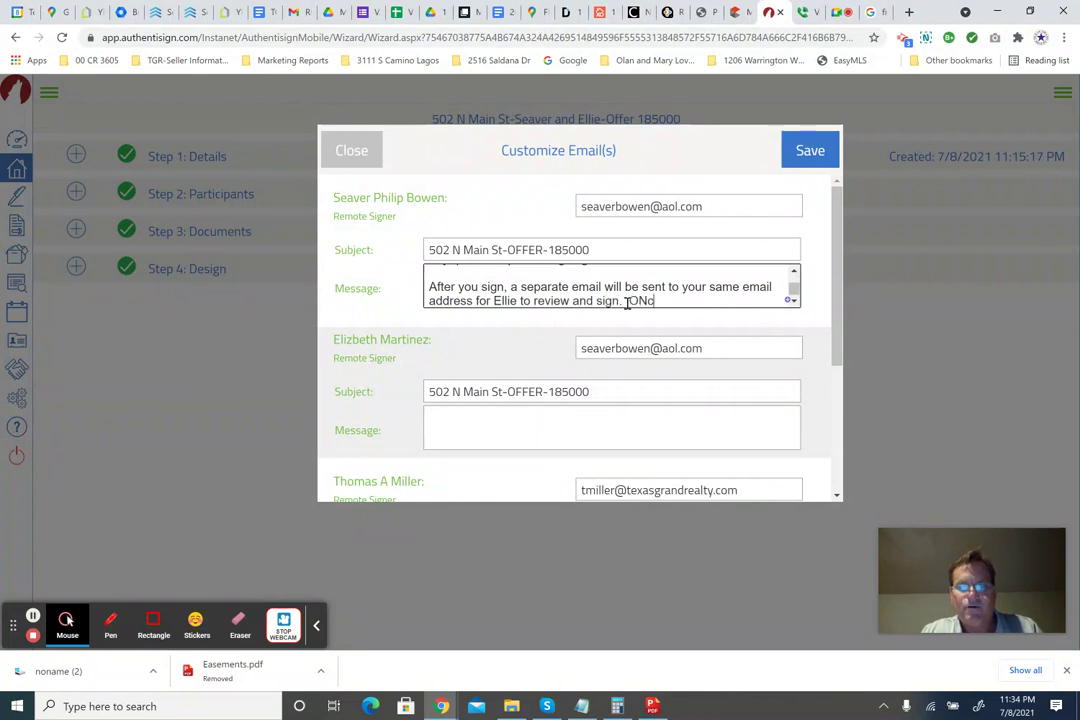
text(e all have signed, the)
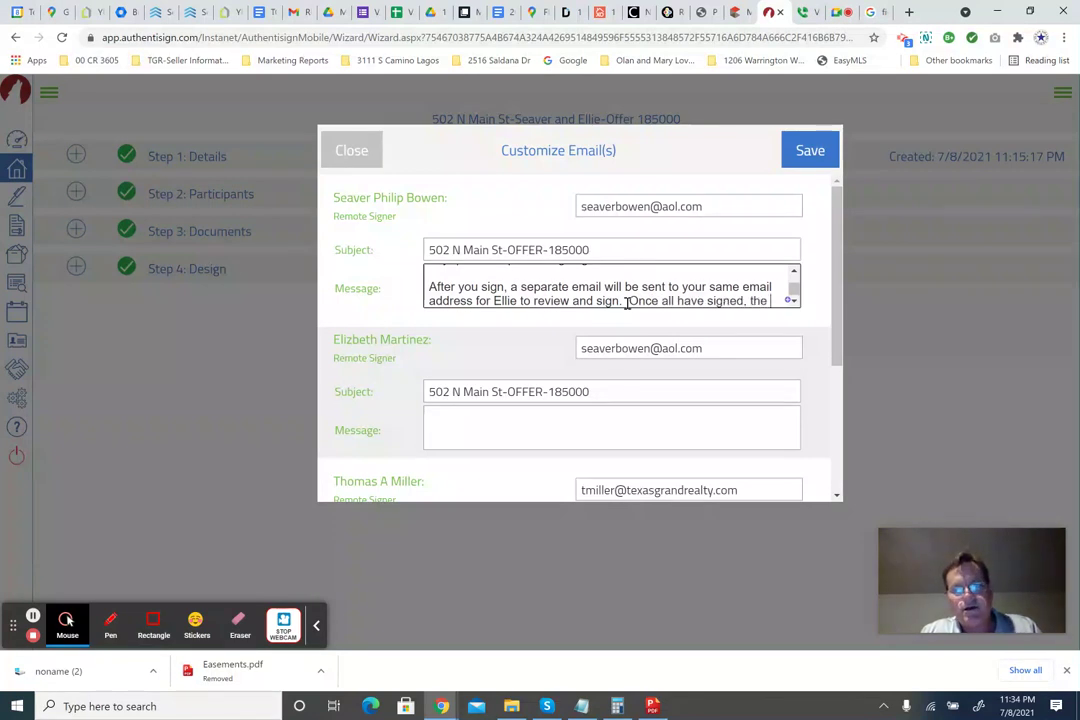
text(copy wil)
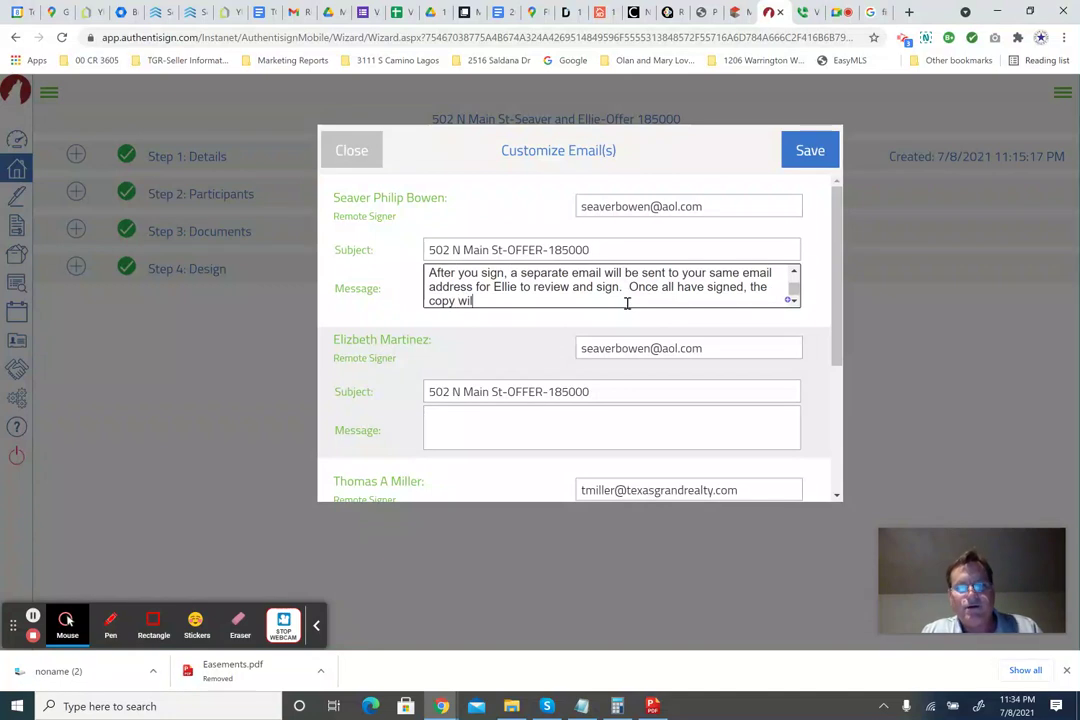
scroll(627, 303, up, 1)
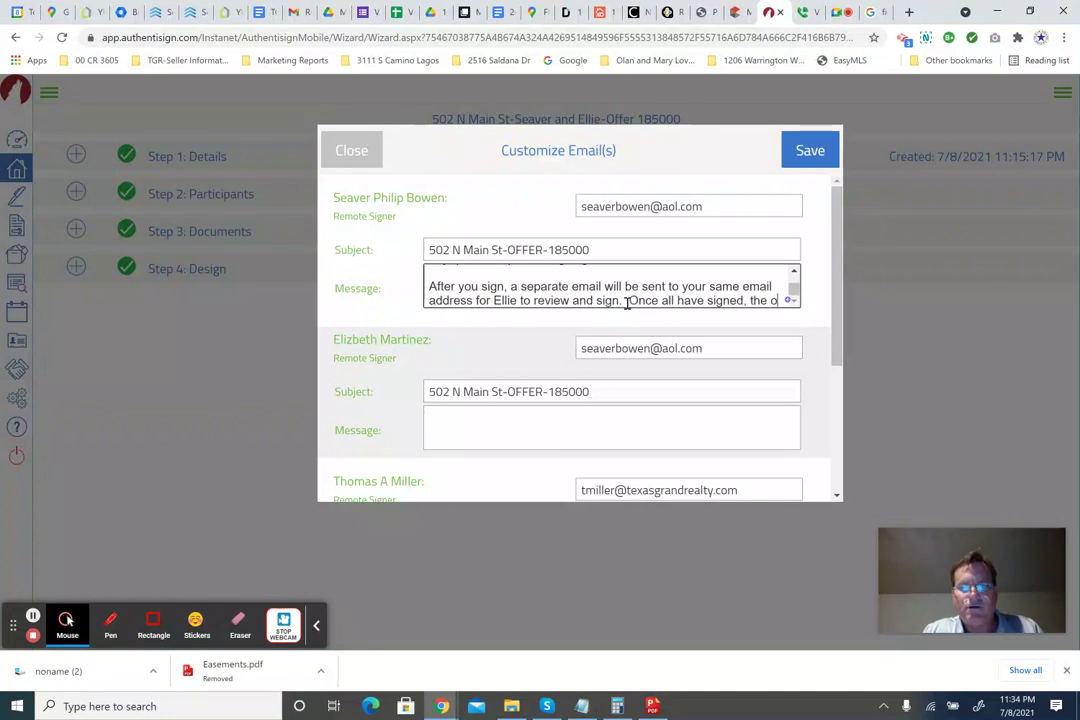
text(ffe)
text(e d)
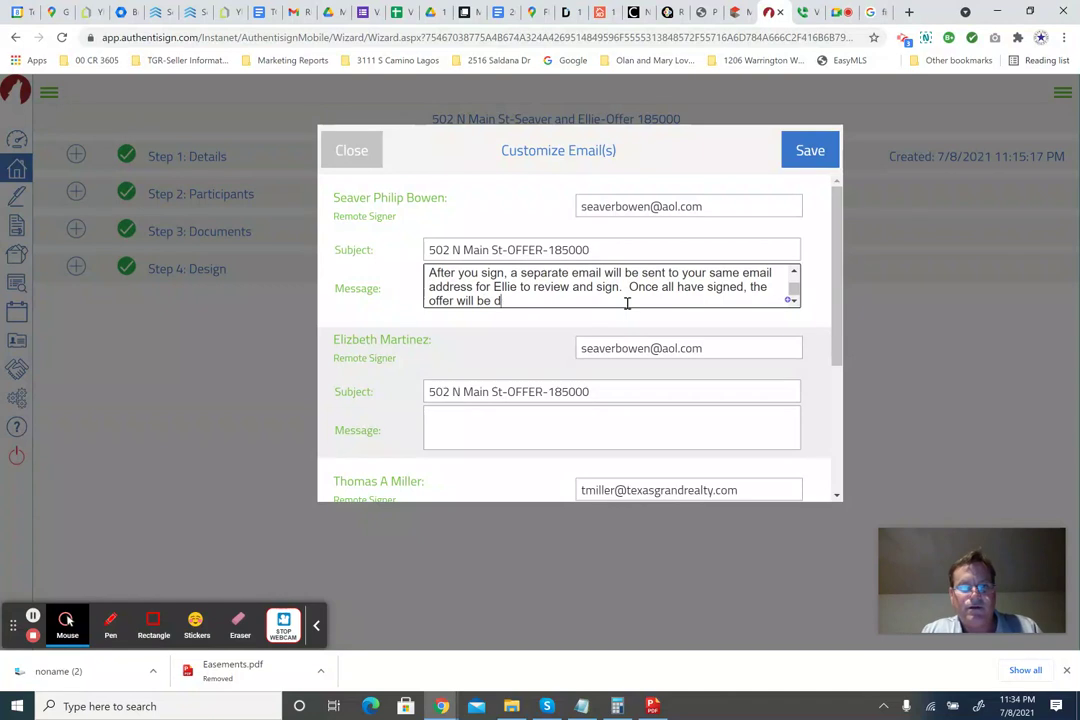
text(elivered to the Selle)
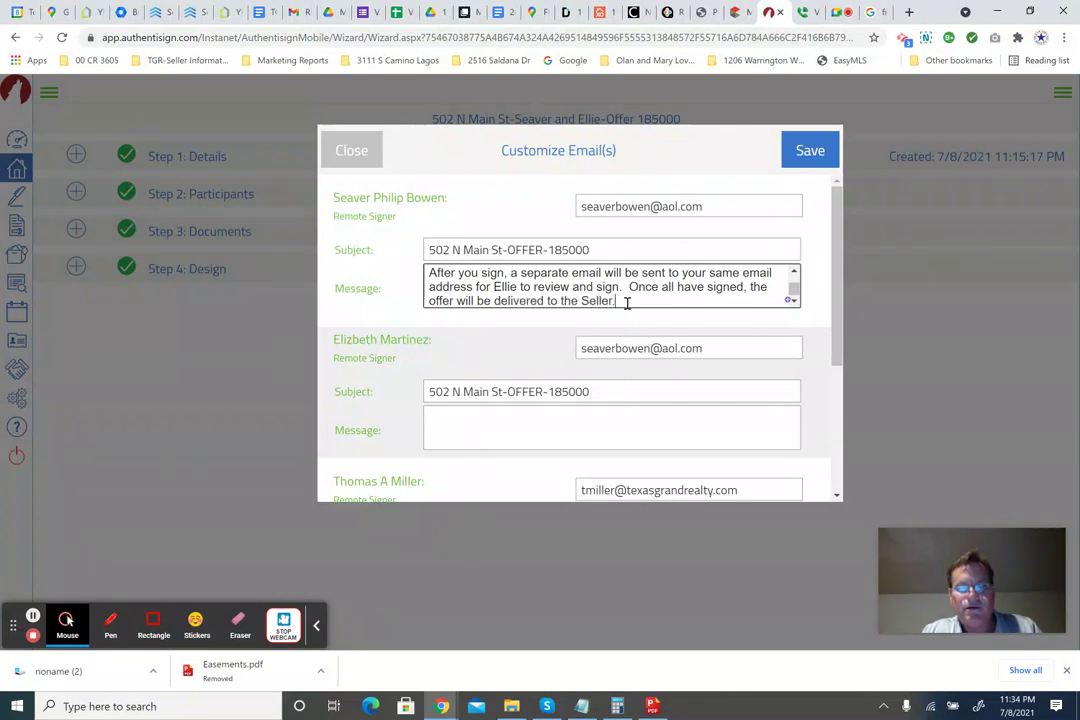
text(r.)
key(Return)
key(Return)
text(Thanks)
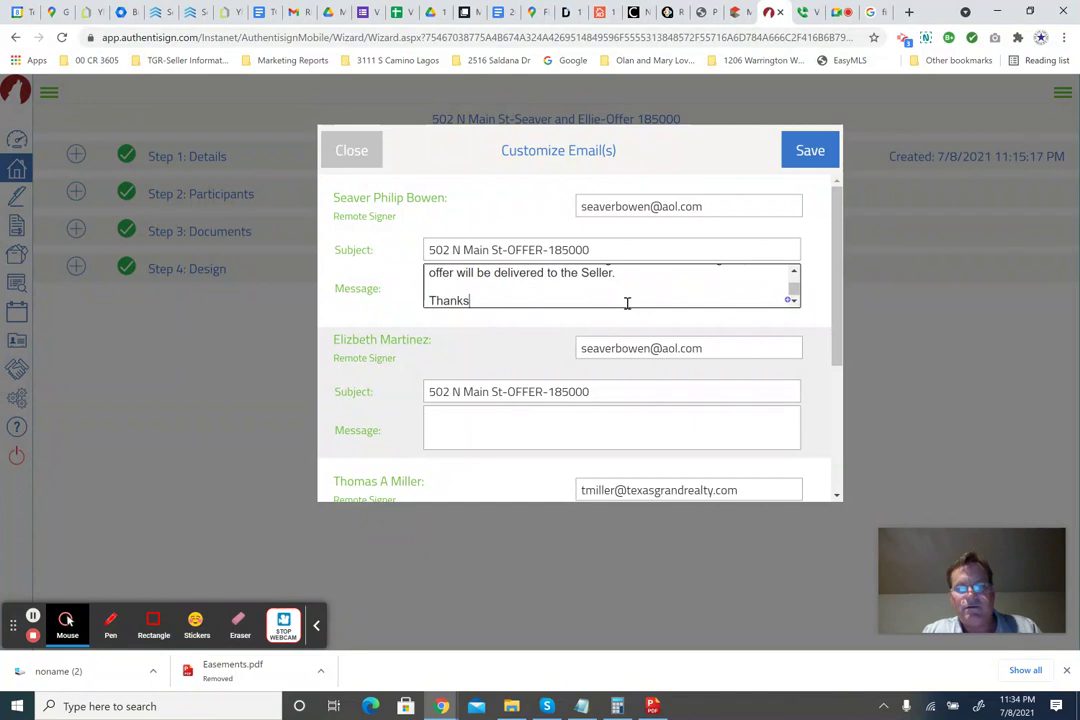
text( and )
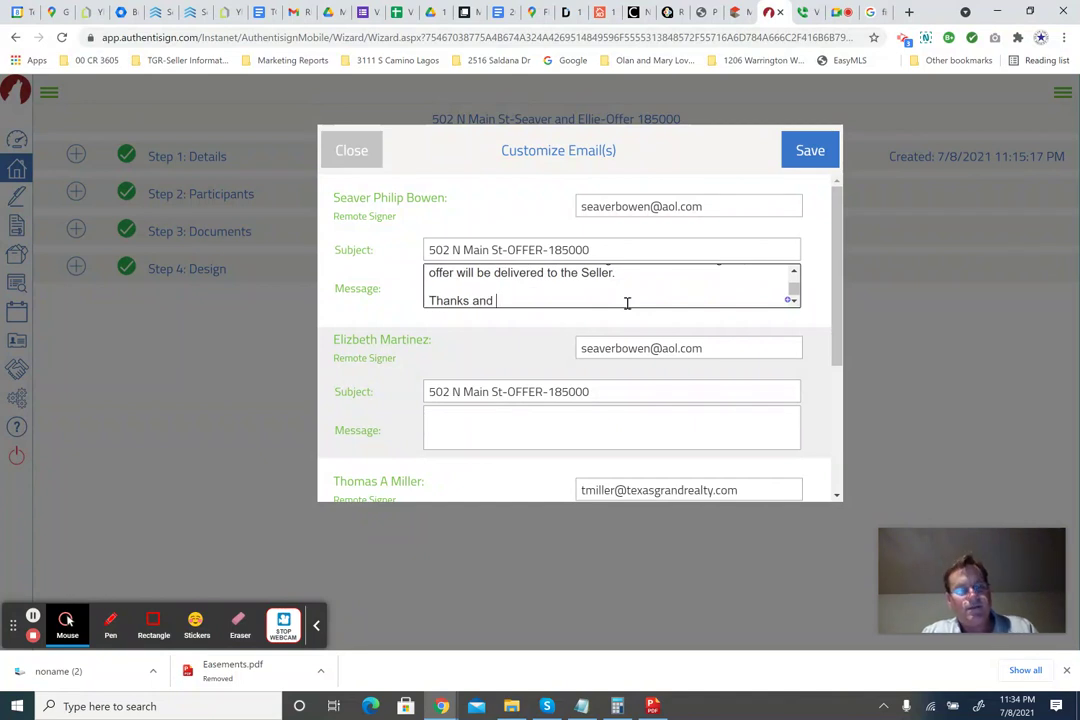
text(call me wiht)
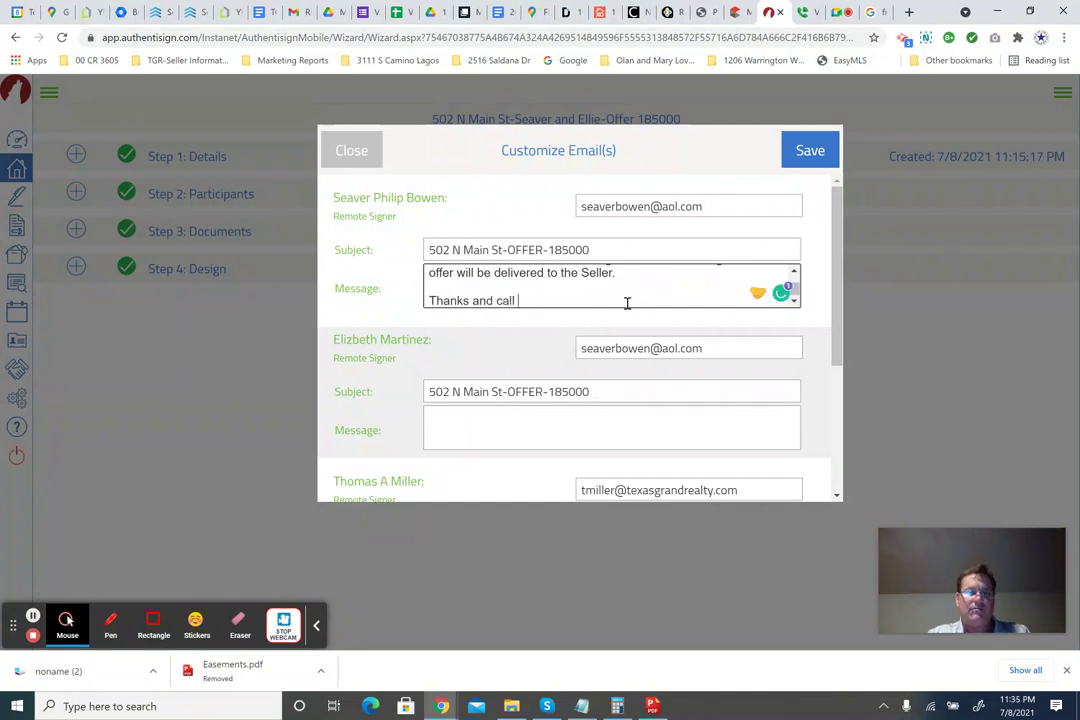
key(BackSpace)
text(th an)
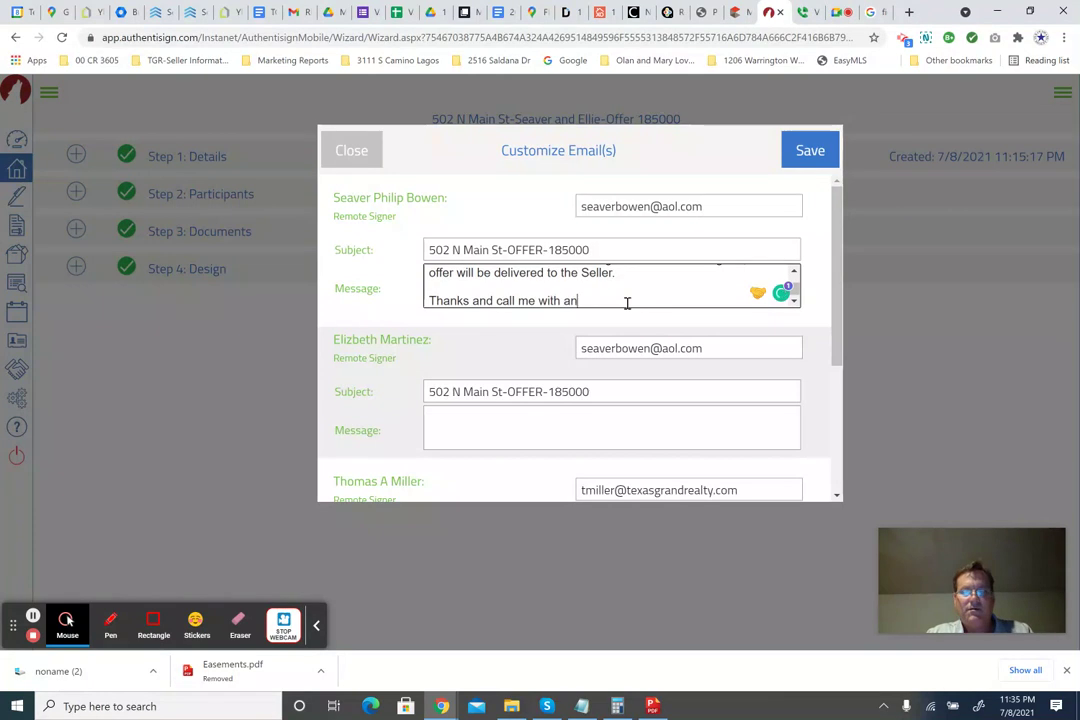
text(y questio)
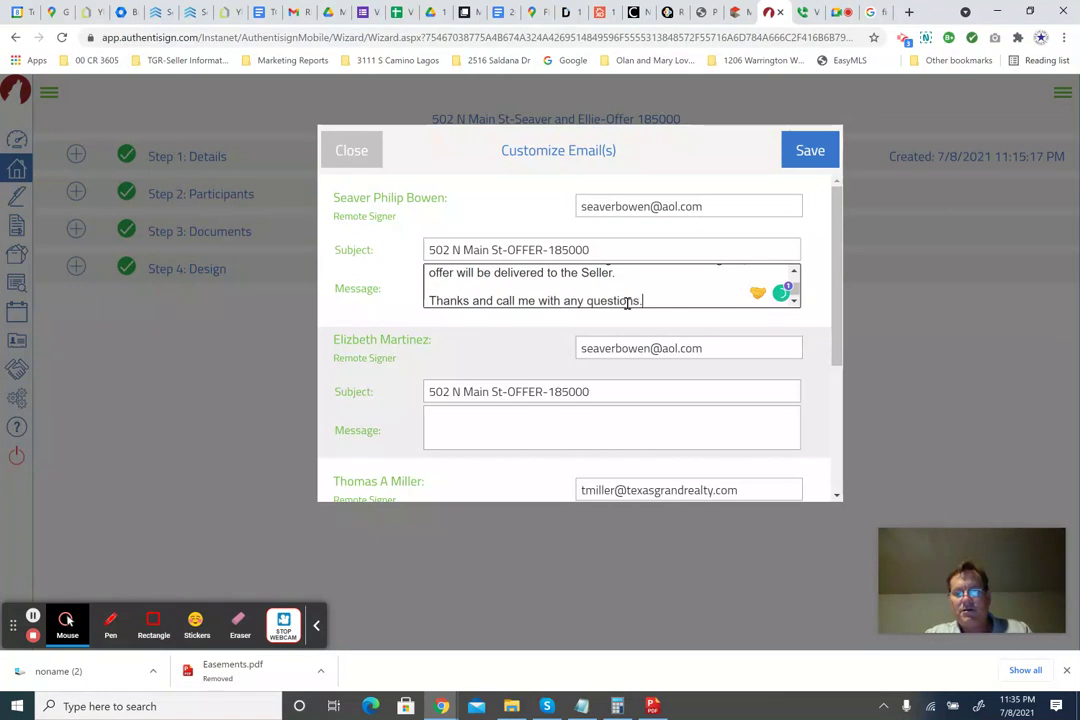
text(ns.)
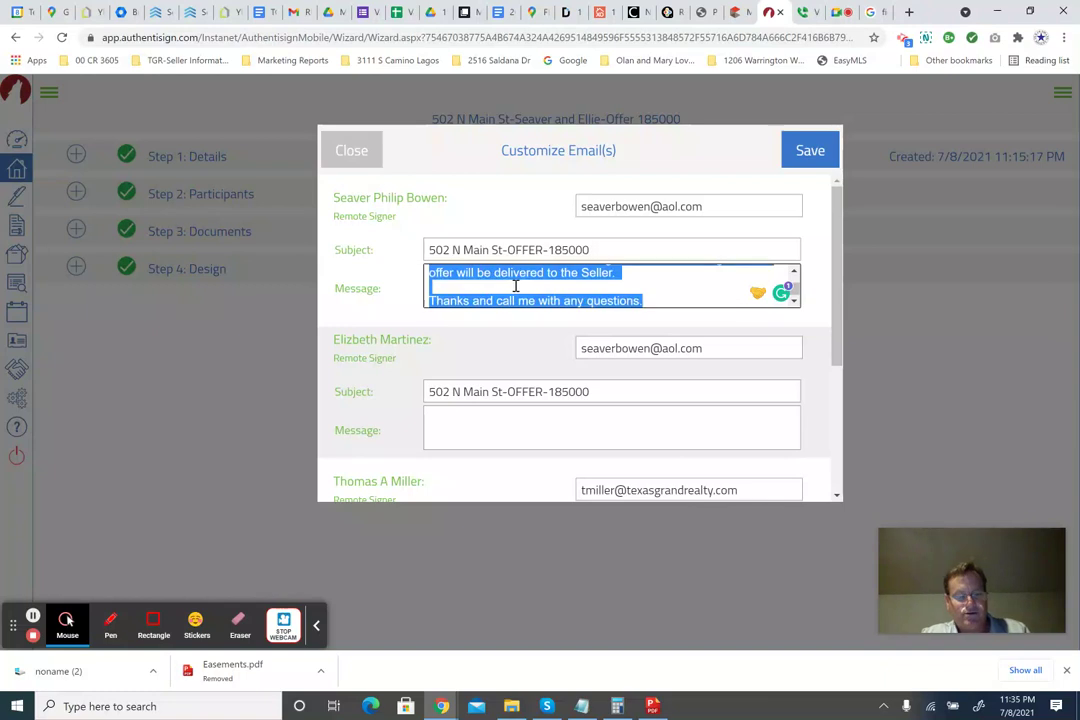
key(ctrl+a)
Paste the message for the second signer, greet her by first name, and reword 'we' to include the other signer and 'I'.
click(509, 418)
key(ctrl+v)
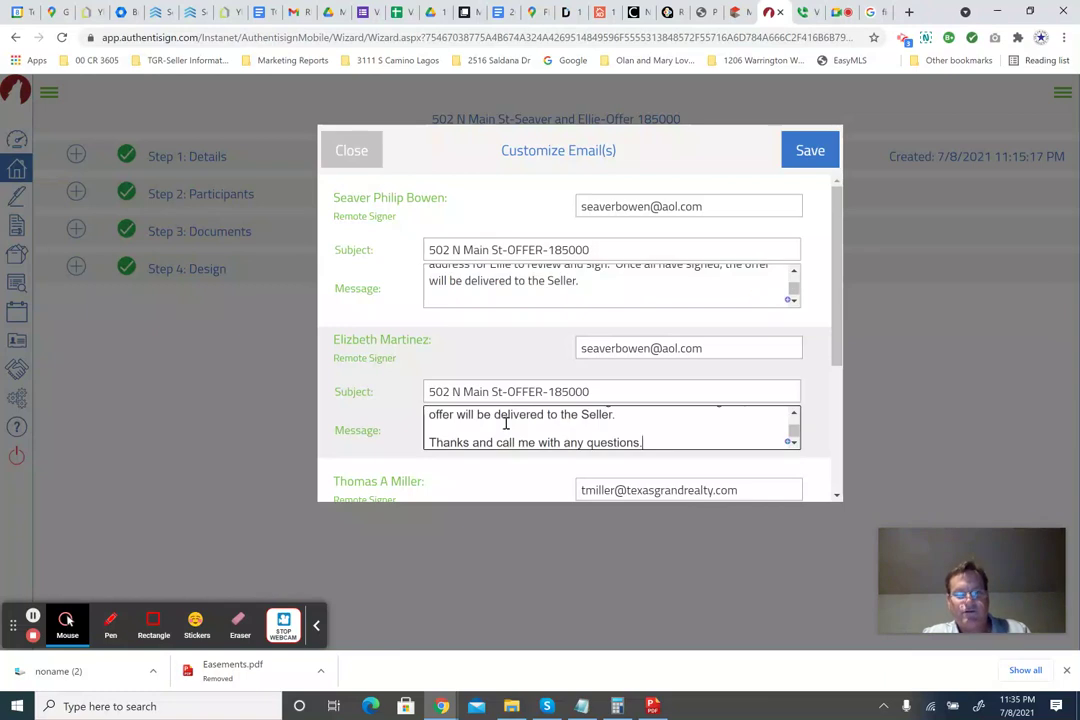
scroll(505, 423, up, 5)
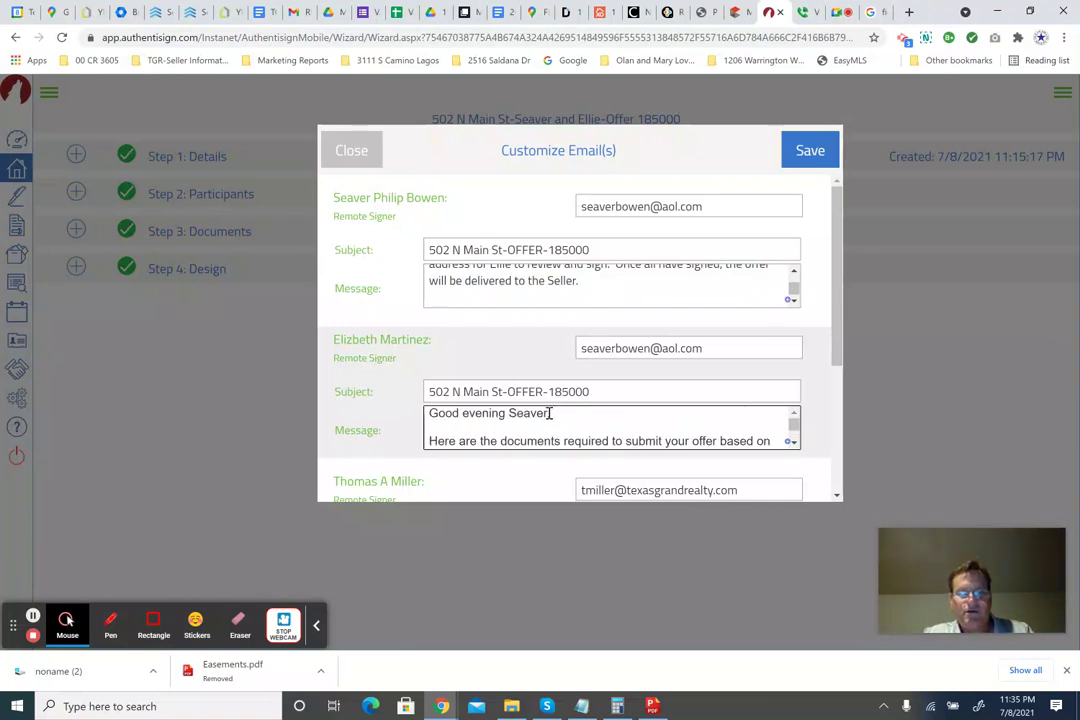
drag(549, 413, 509, 414)
text(Ellie,)
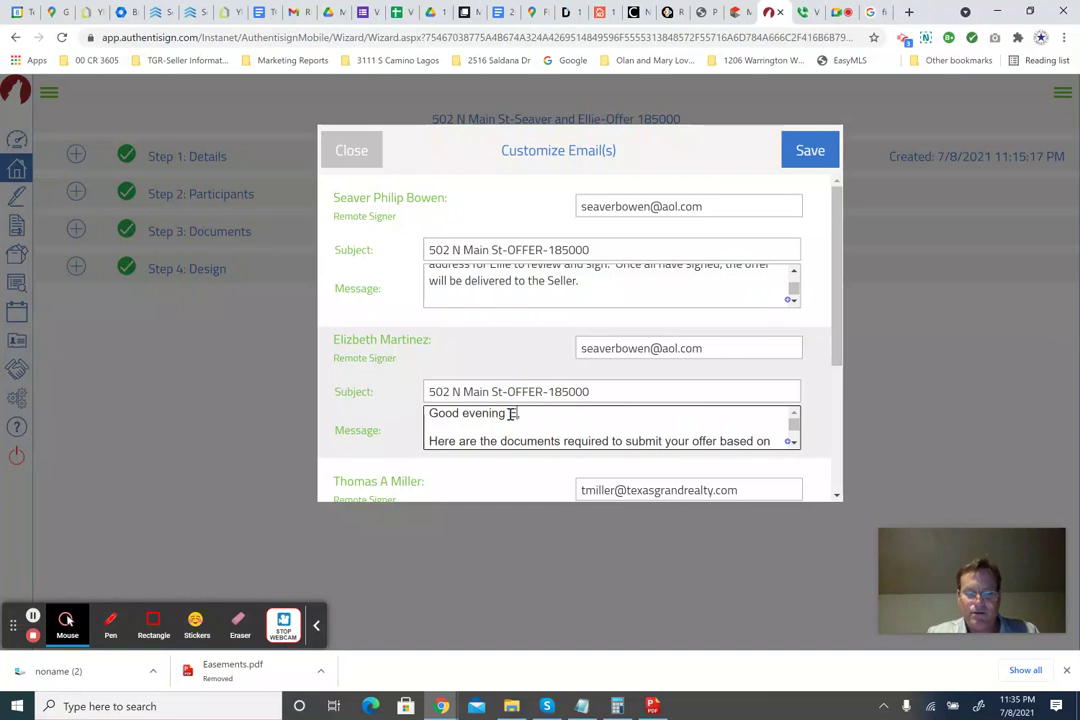
scroll(577, 432, down, 3)
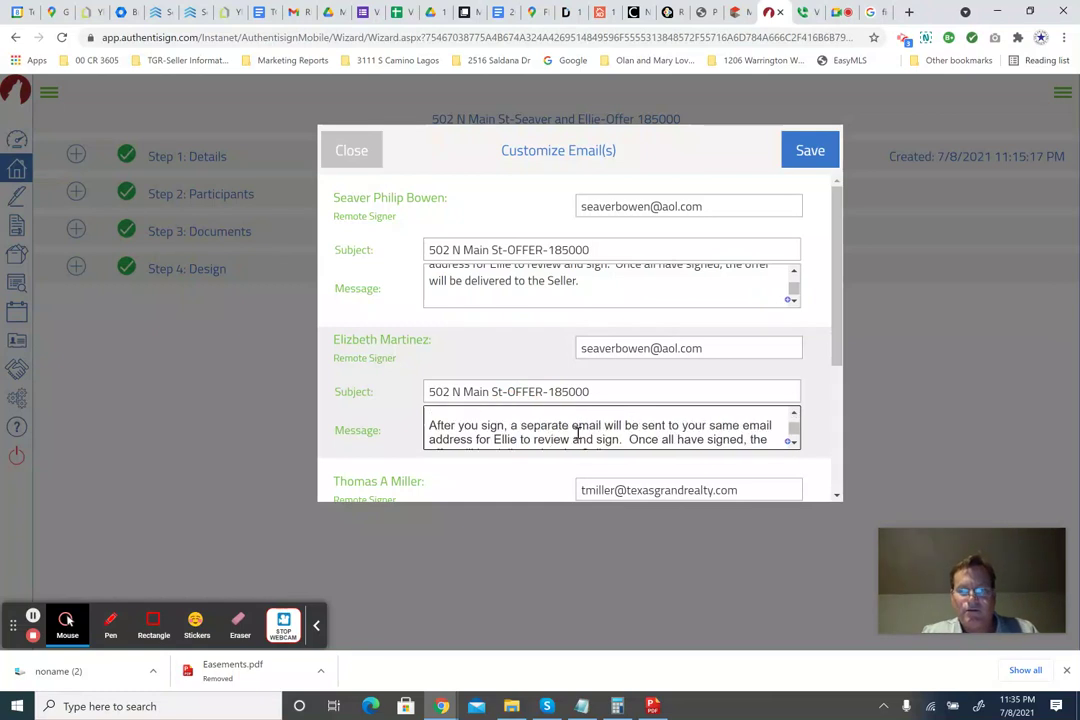
scroll(577, 432, up, 3)
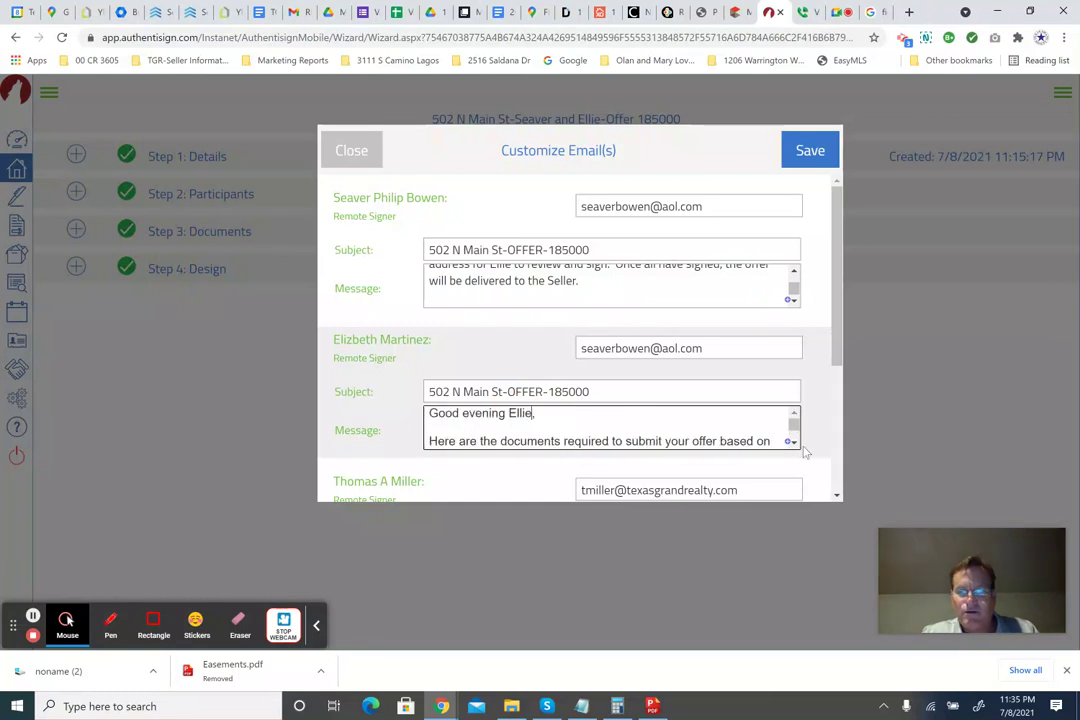
scroll(770, 432, down, 1)
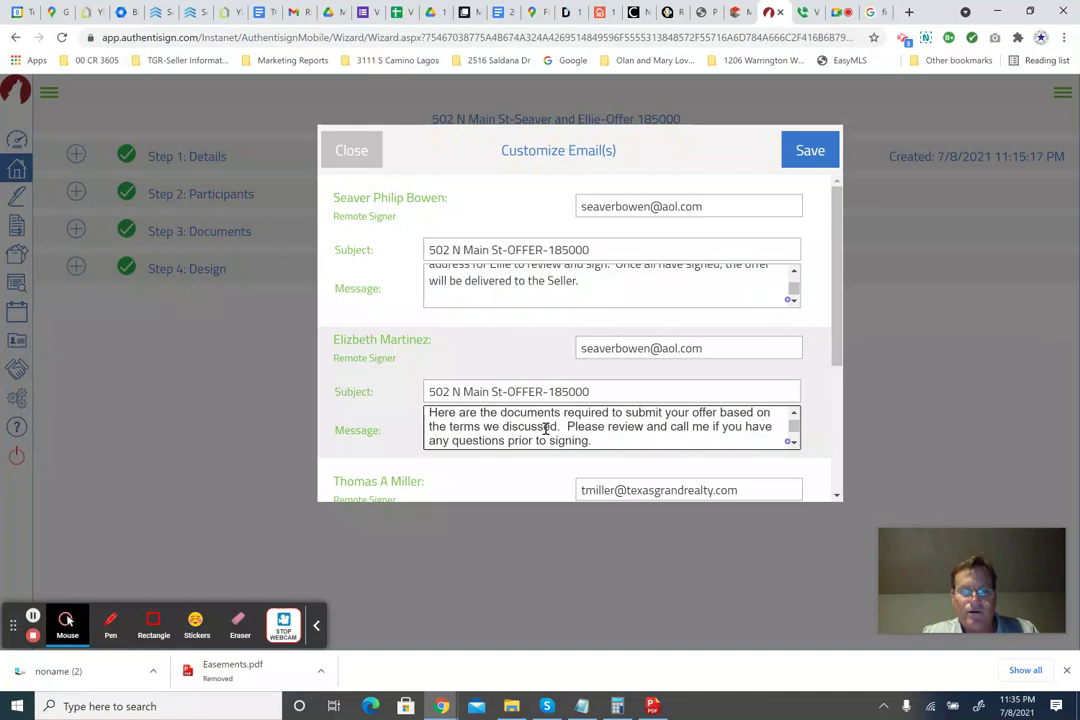
click(485, 427)
text(Seaver )
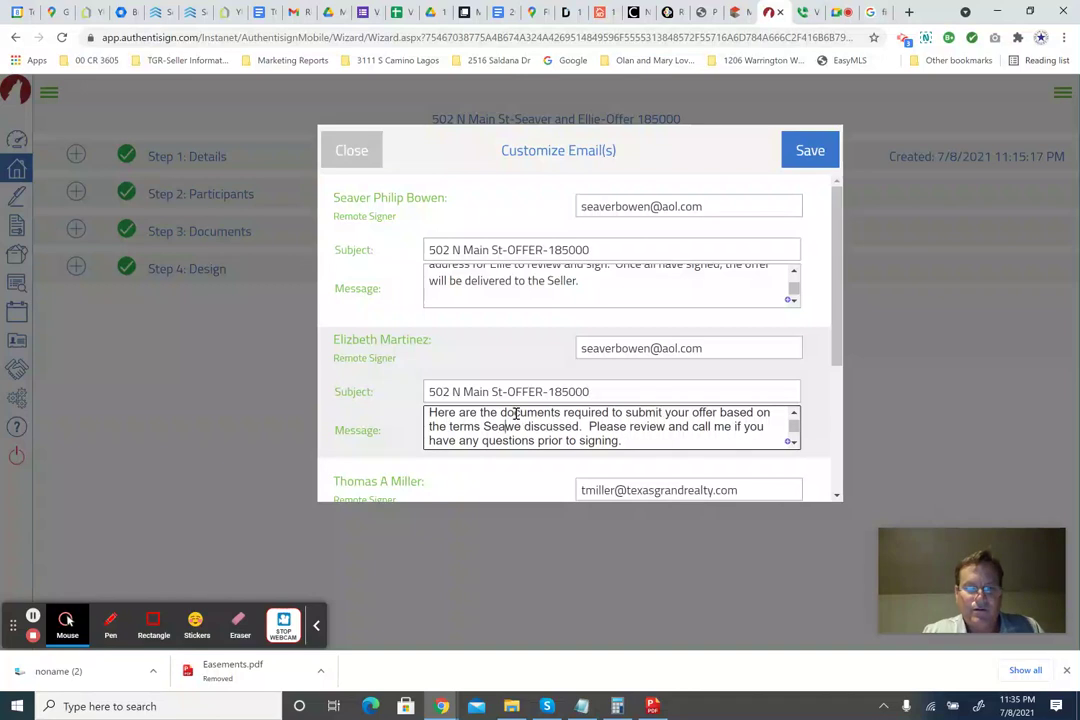
text(and)
key(Delete)
key(Delete)
text(I)
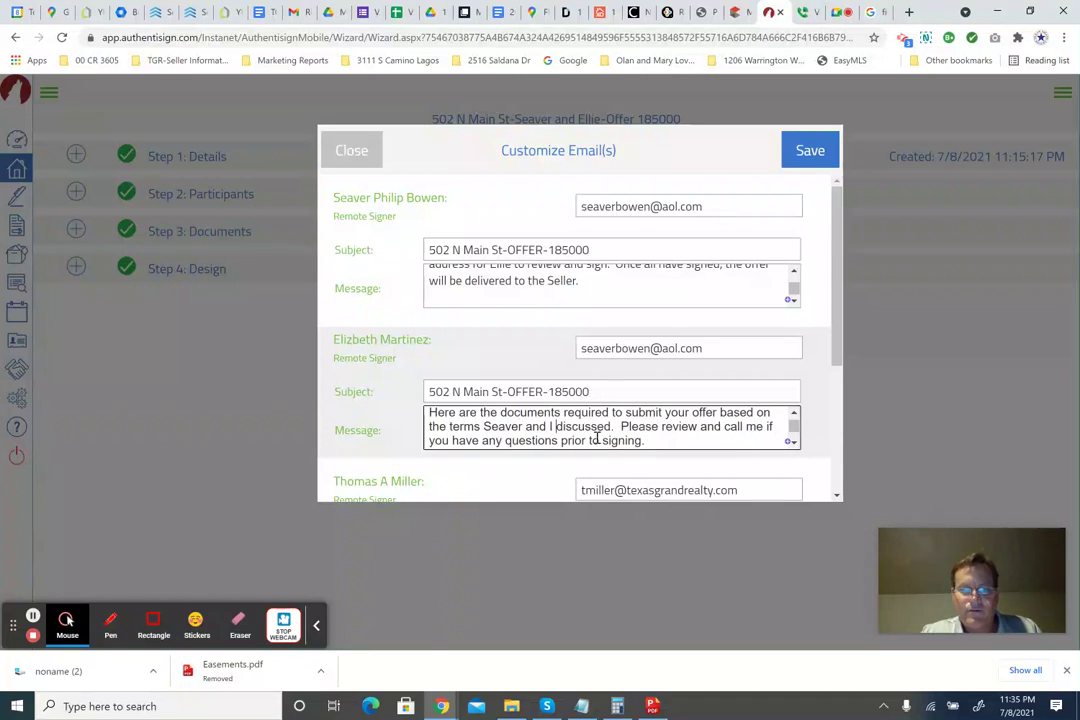
Delete the separate-email sentence and add her first name after 'Thanks' in the closing.
scroll(597, 438, down, 3)
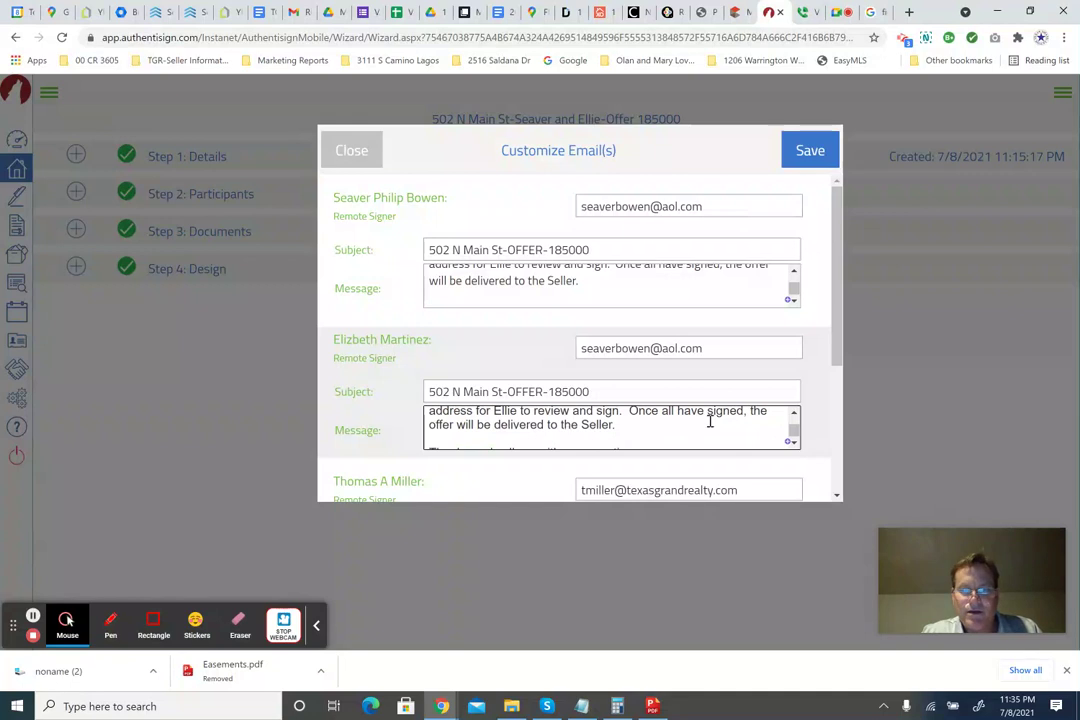
scroll(680, 440, up, 1)
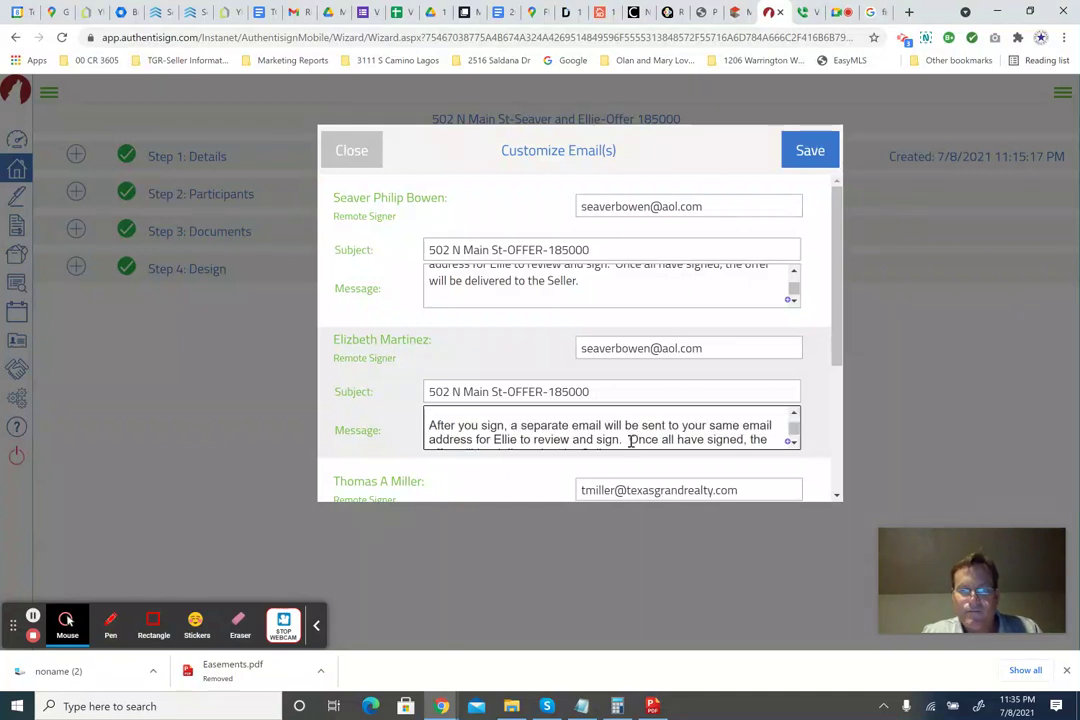
drag(630, 440, 434, 424)
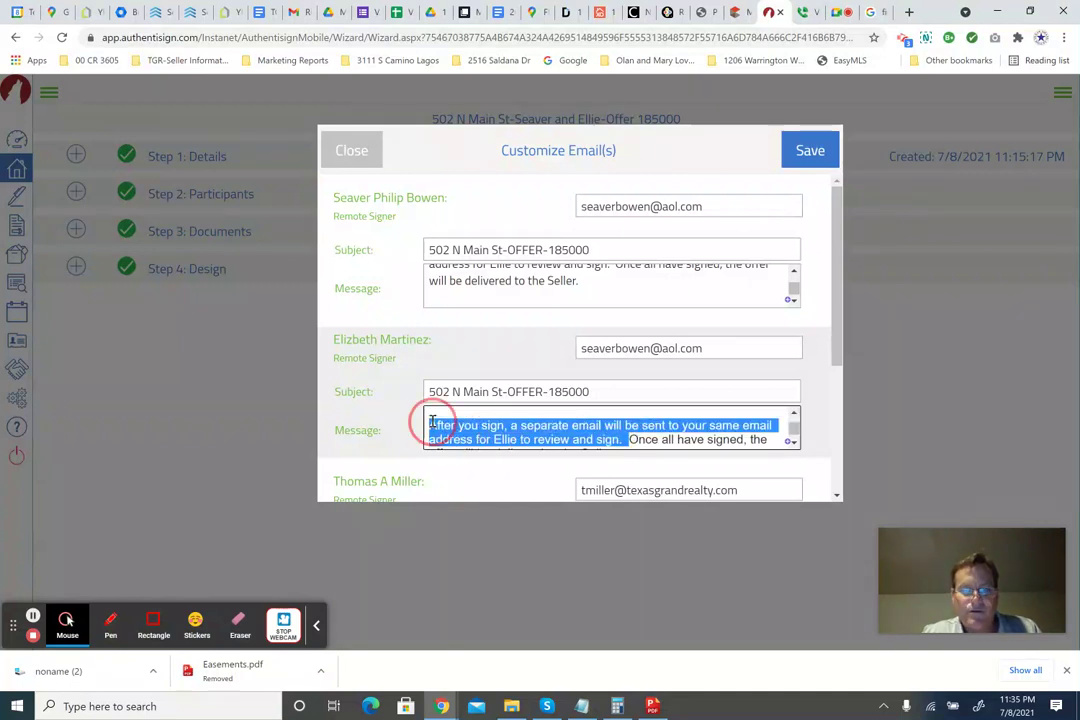
key(BackSpace)
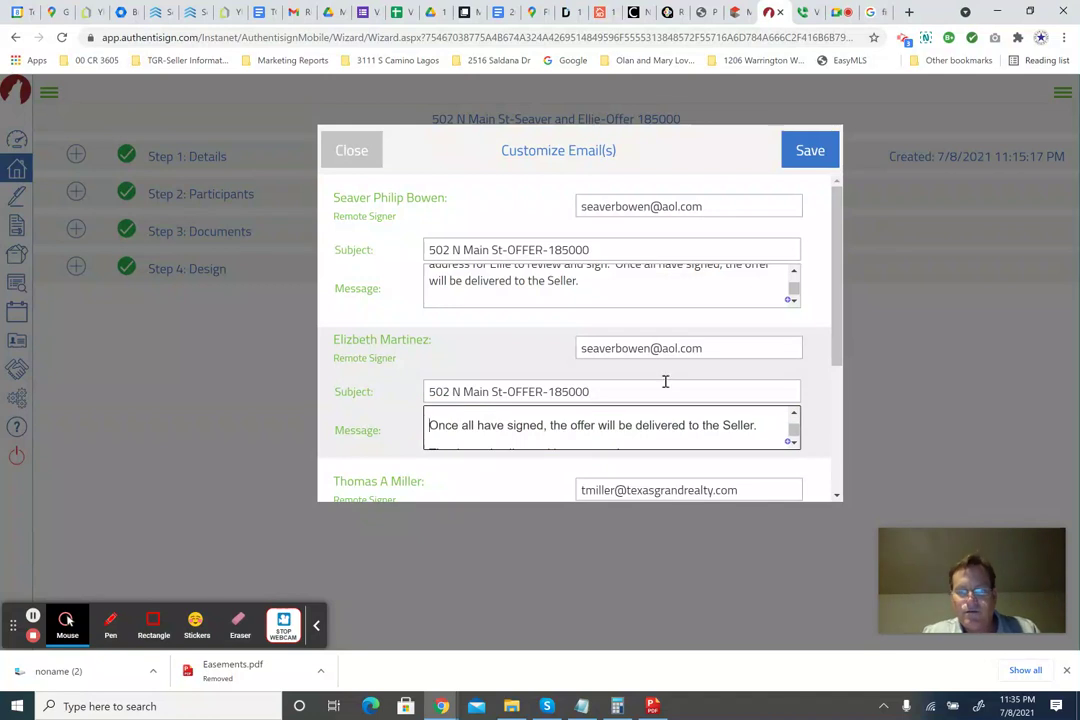
click(795, 445)
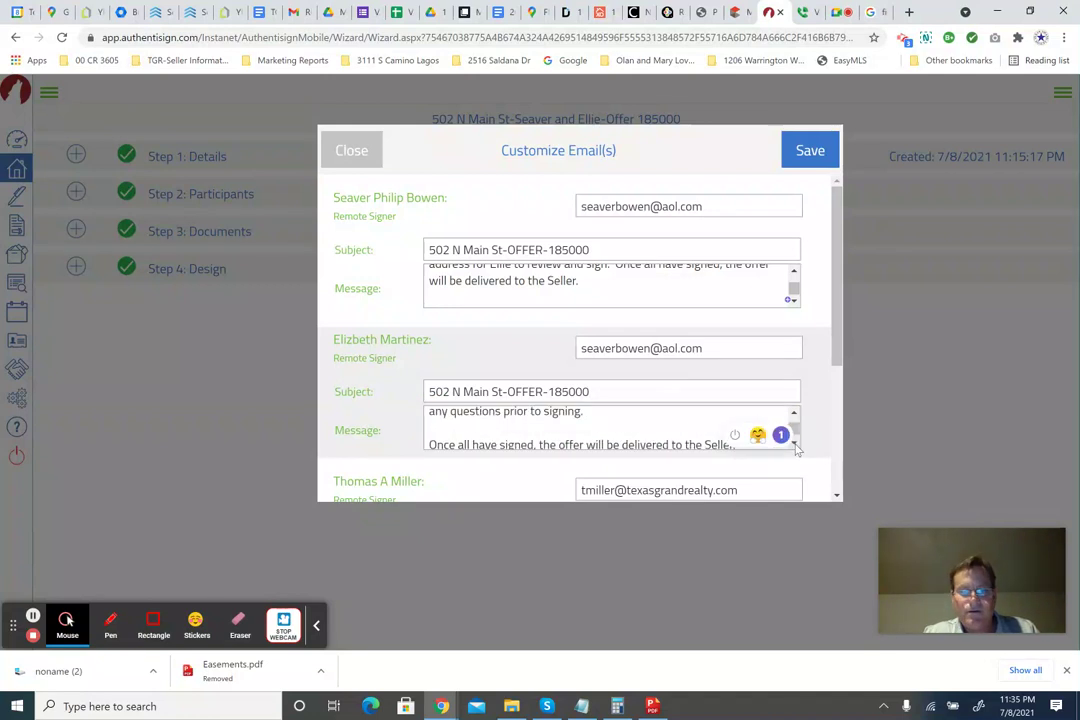
scroll(689, 429, down, 2)
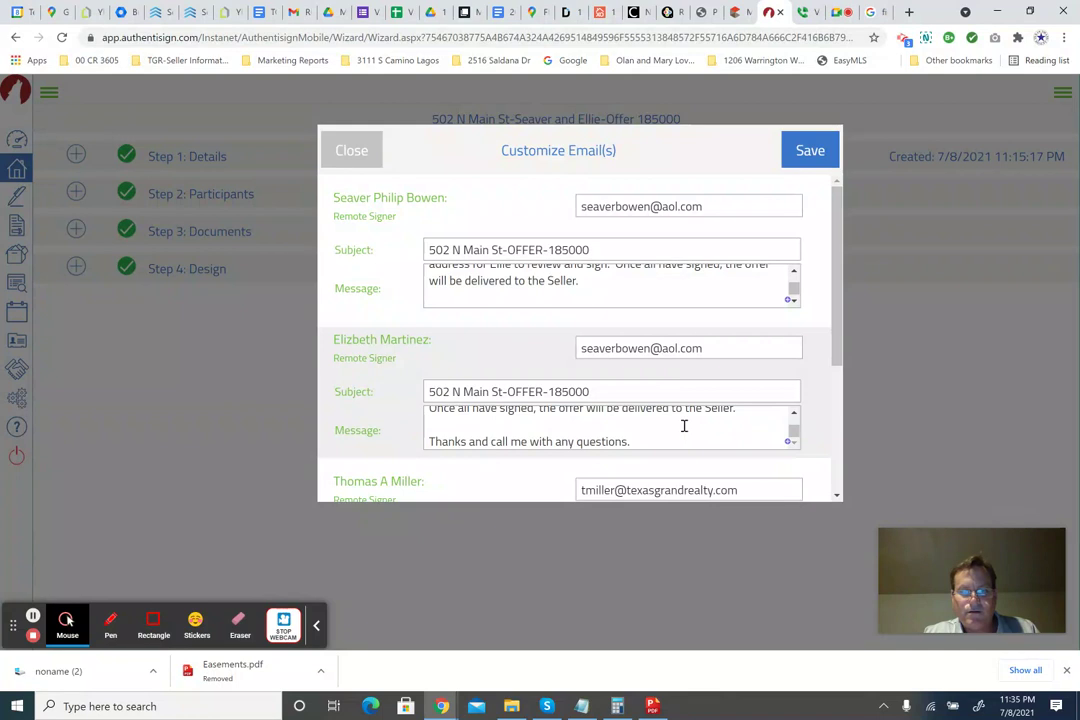
scroll(684, 426, down, 1)
click(465, 369)
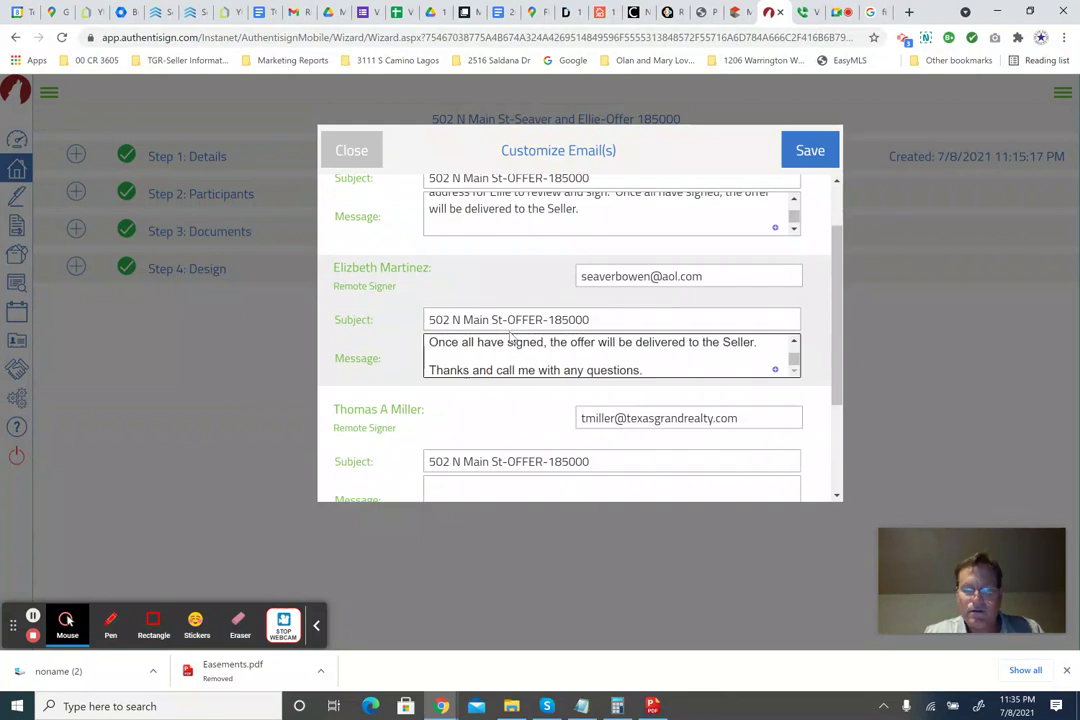
text(Ellie)
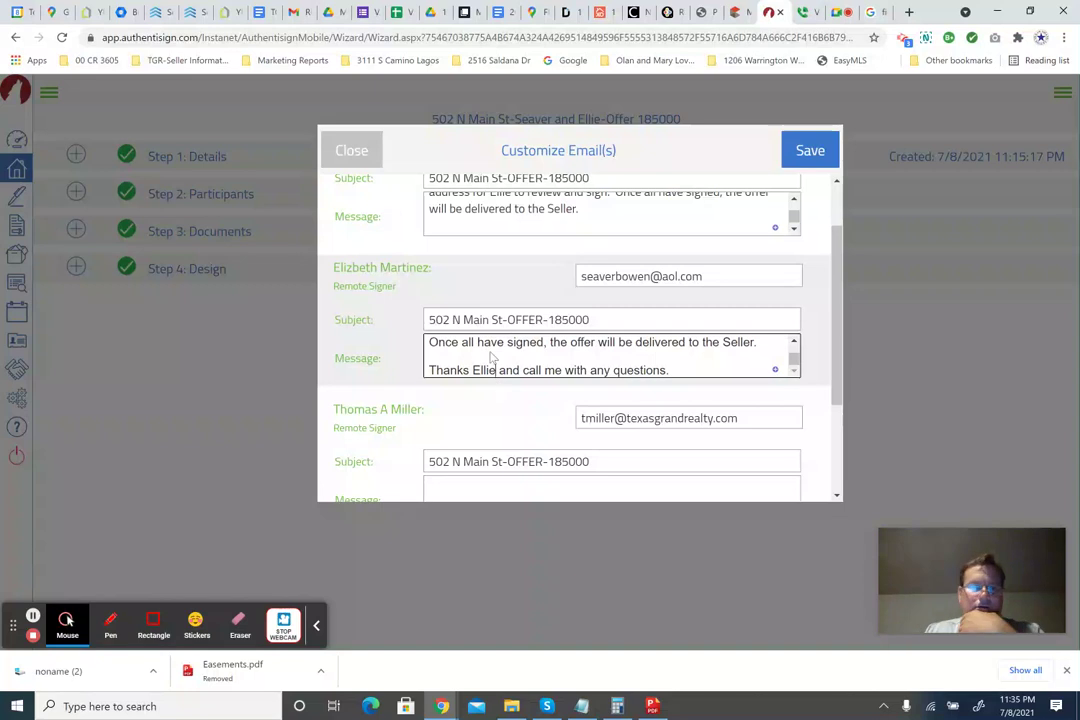
scroll(457, 392, down, 1)
Append '-PLEASE CONFIRM RECEIPT' to the CC-only recipient's subject line.
click(479, 389)
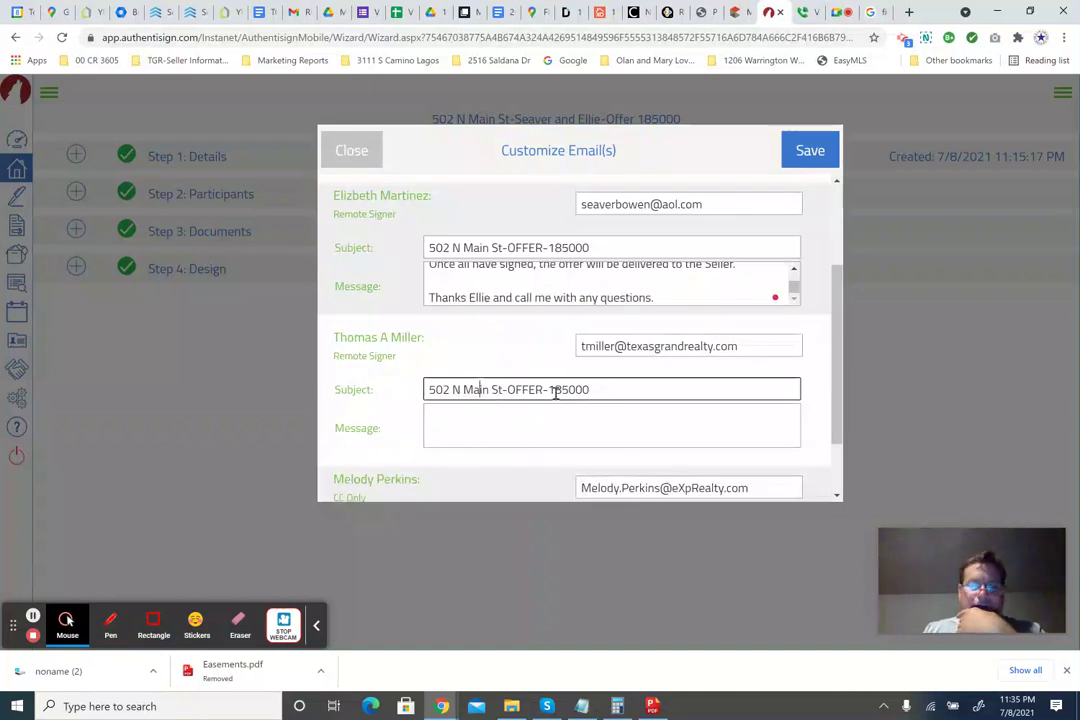
click(558, 390)
drag(569, 393, 586, 392)
click(585, 392)
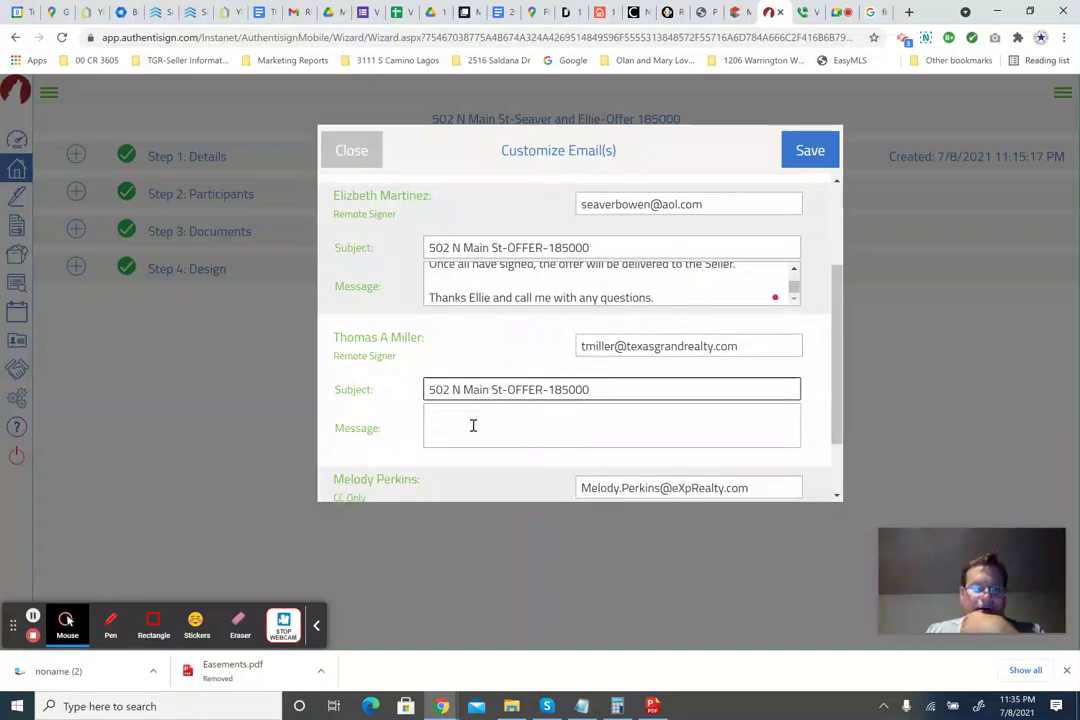
scroll(522, 414, down, 1)
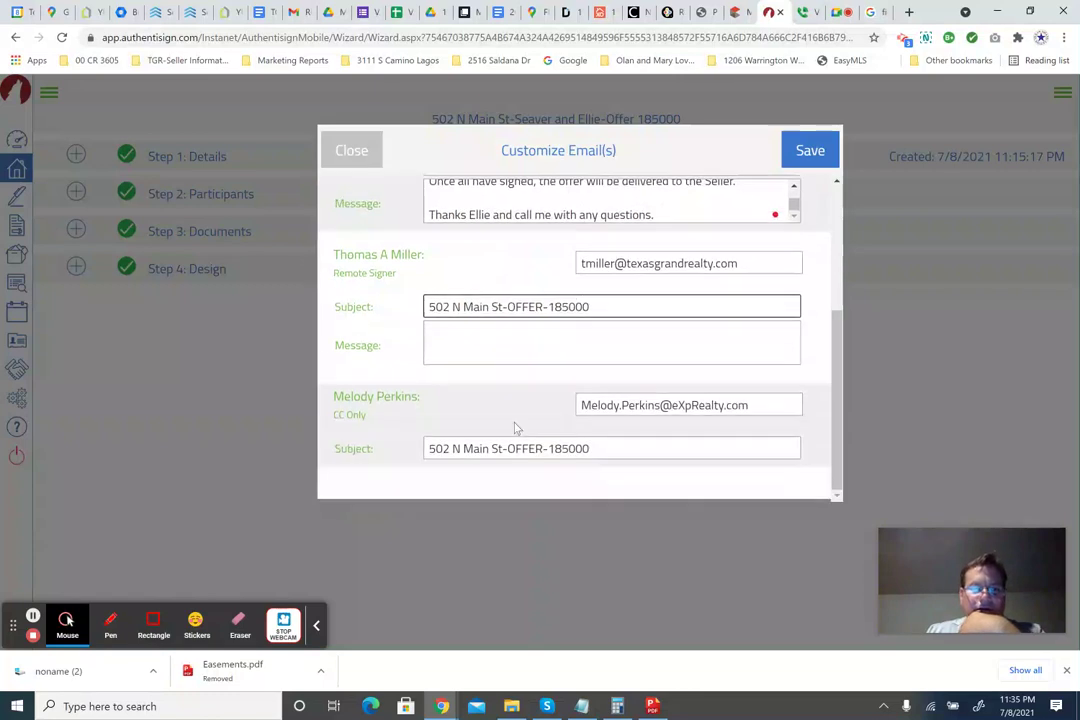
click(618, 448)
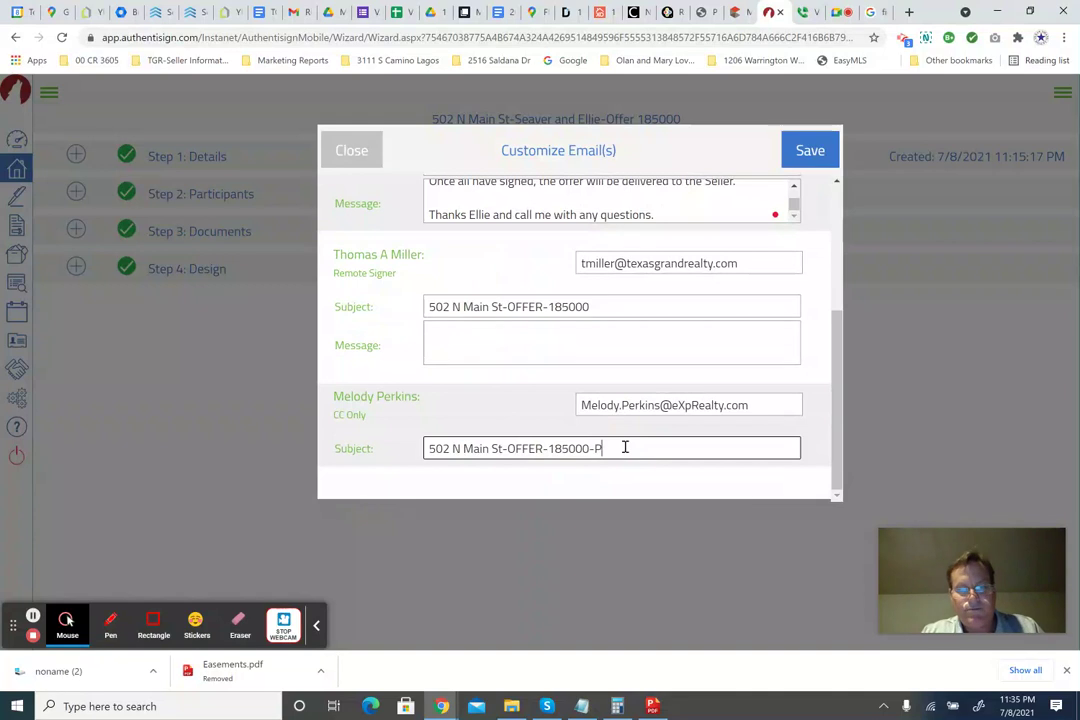
text(-PLEASE)
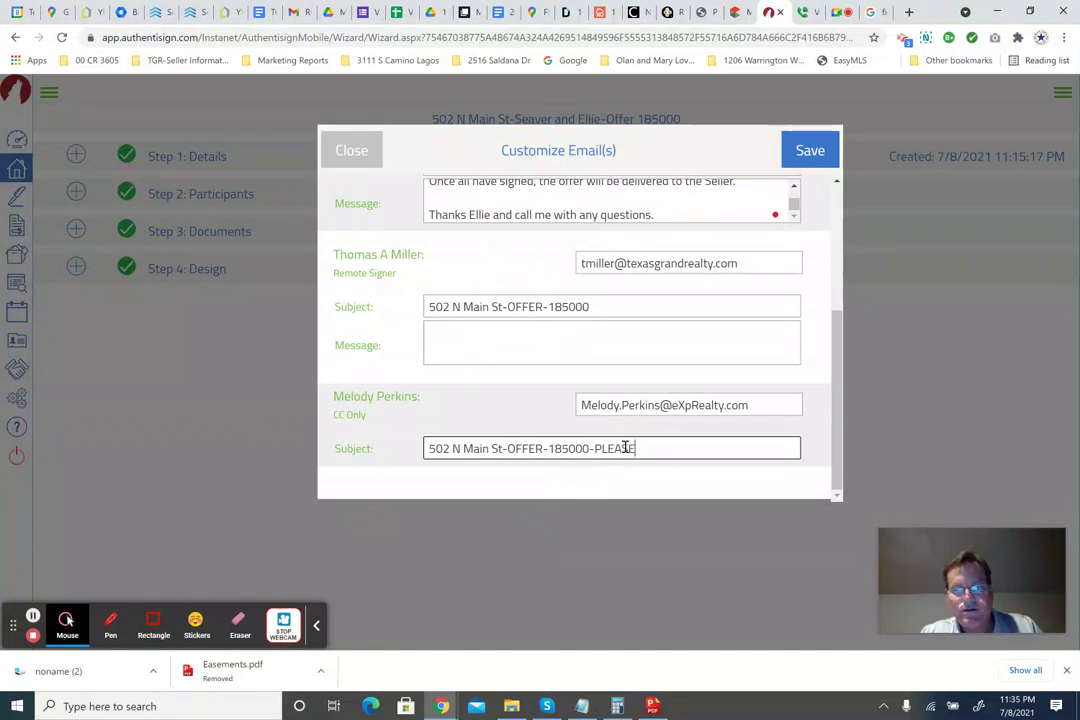
text( CONFIRM RECEIPT)
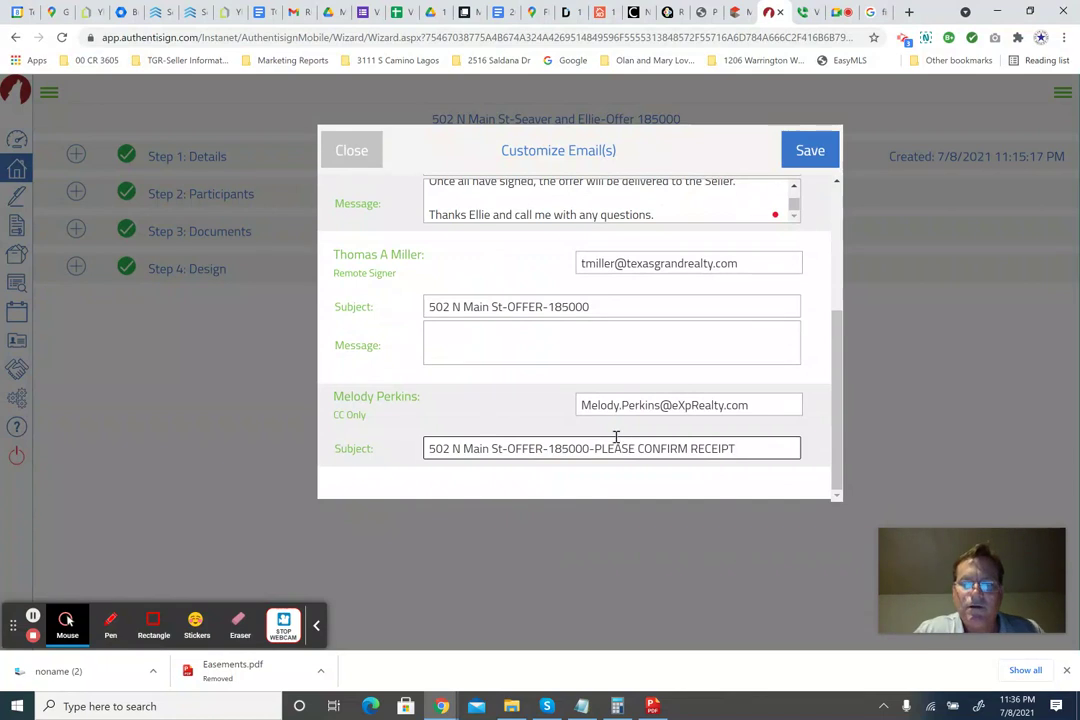
Wrap it as '**PLEASE CONFIRM RECEIPT**' and add 'Thanks!!' at the end of the subject.
click(596, 449)
key(BackSpace)
text(**)
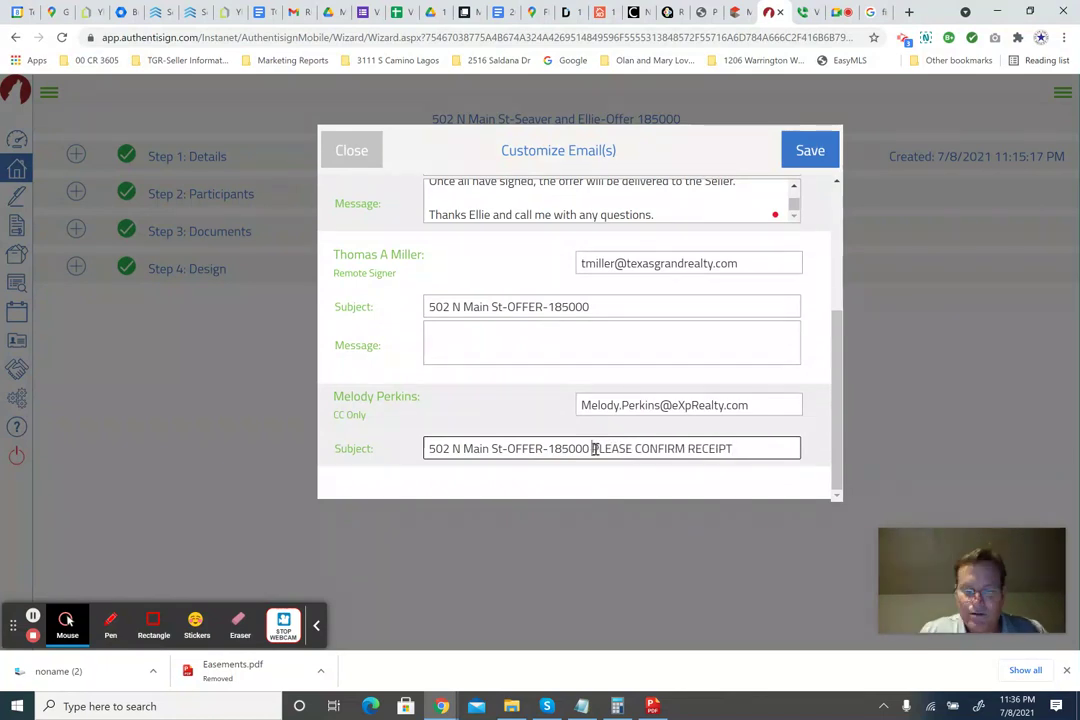
click(746, 442)
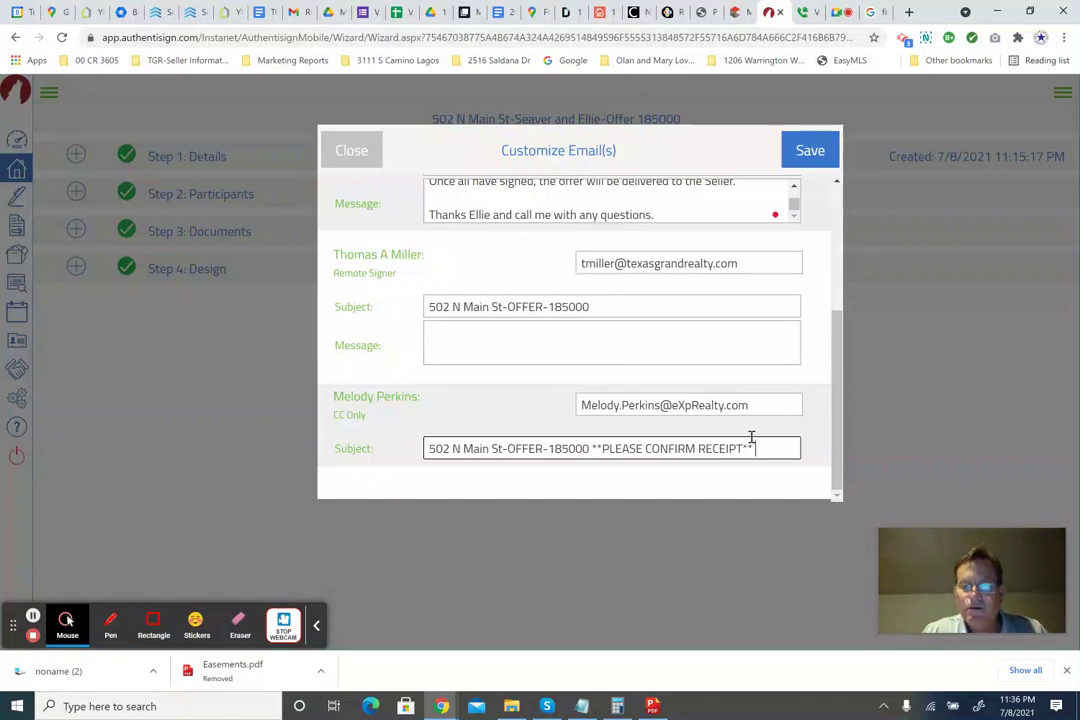
text(** tHA)
key(BackSpace)
key(BackSpace)
key(BackSpace)
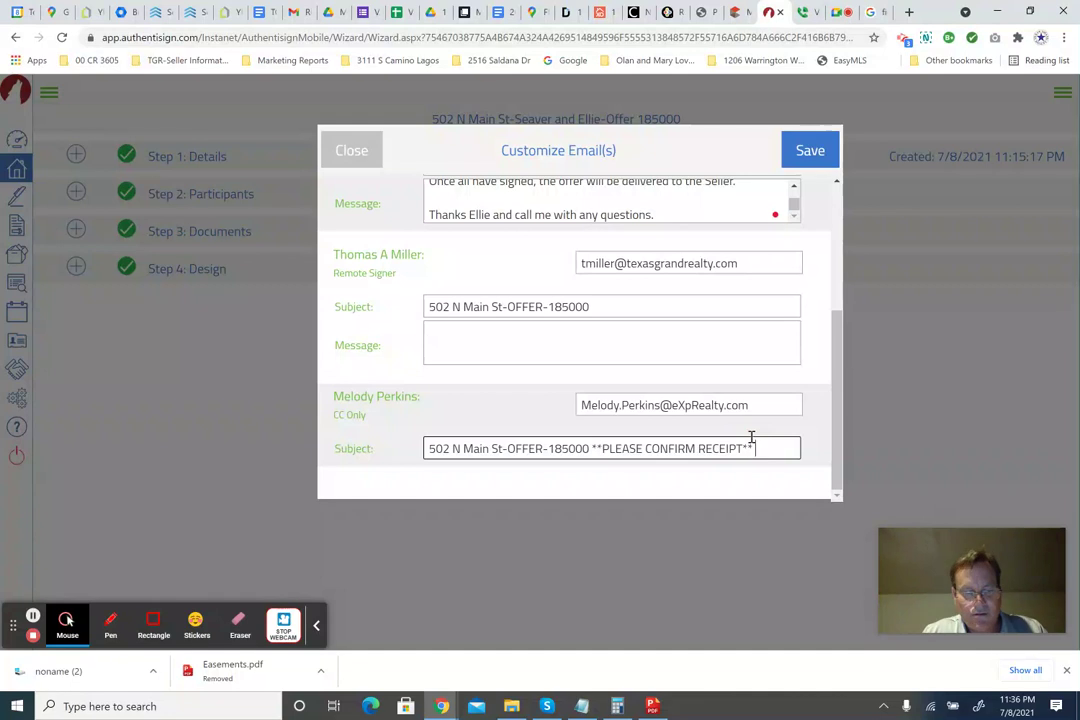
text(thank)
key(BackSpace)
key(BackSpace)
key(BackSpace)
key(BackSpace)
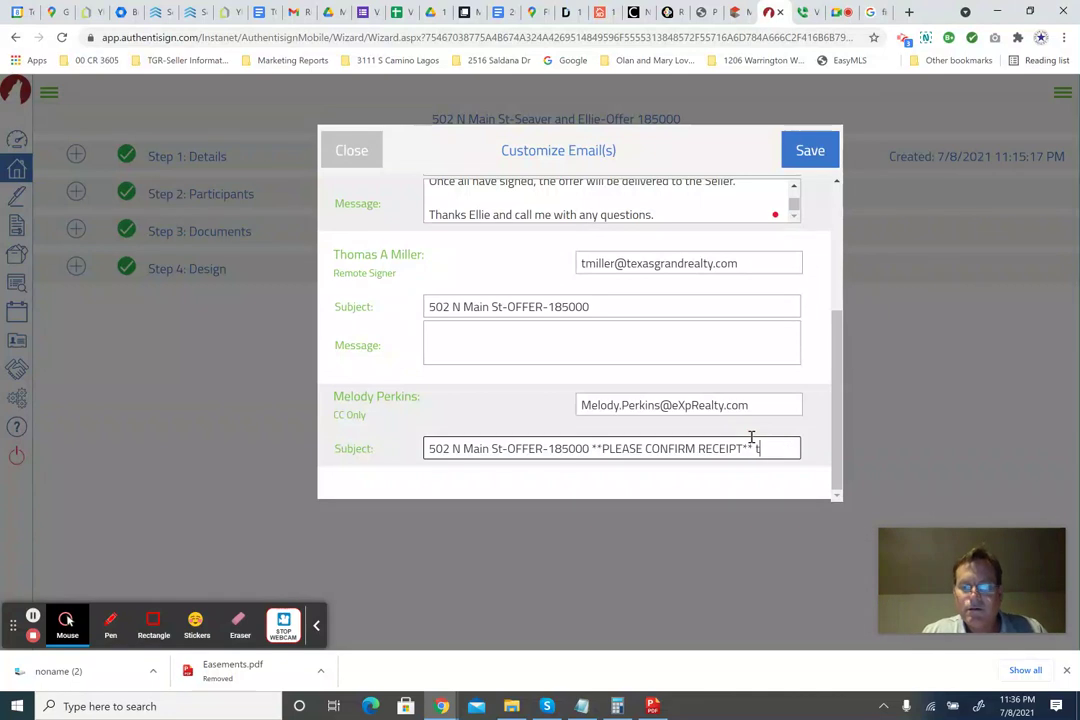
text(hanks!!)
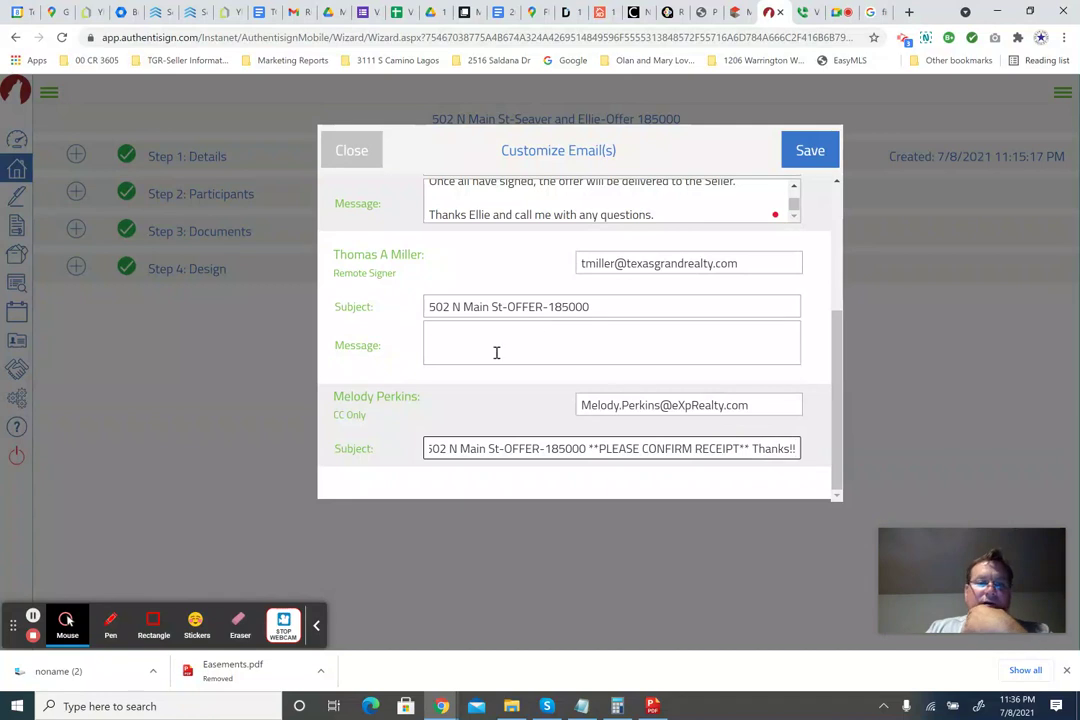
scroll(704, 193, up, 3)
Save the customized emails, reopen them to recheck the messages, and save again.
click(785, 148)
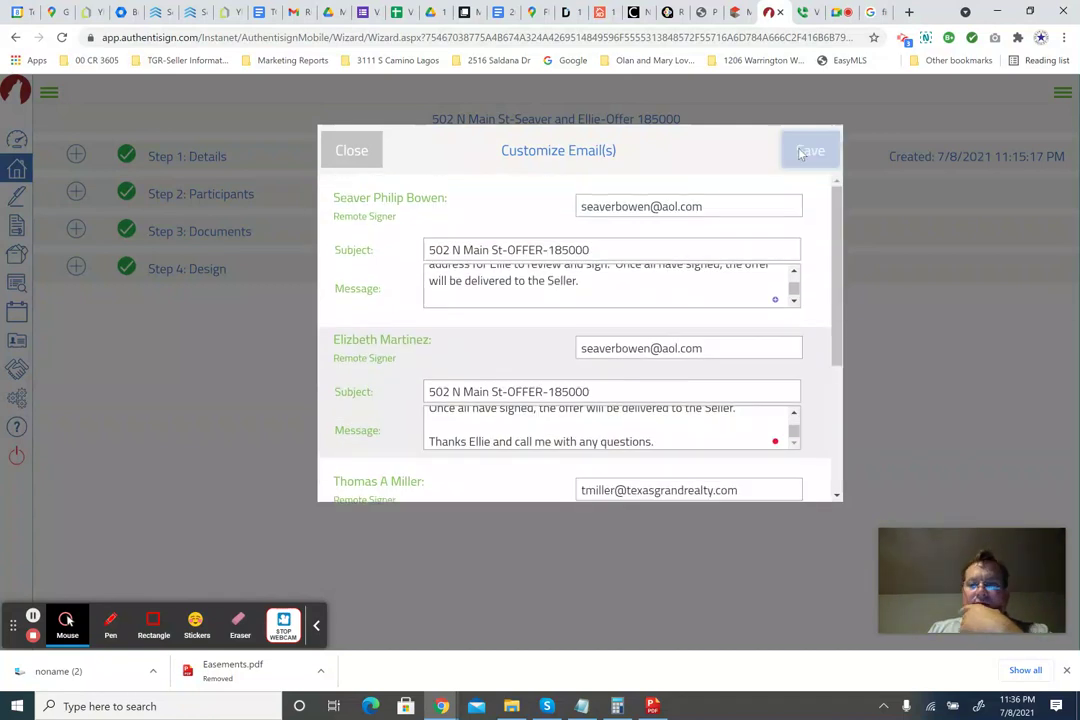
click(548, 423)
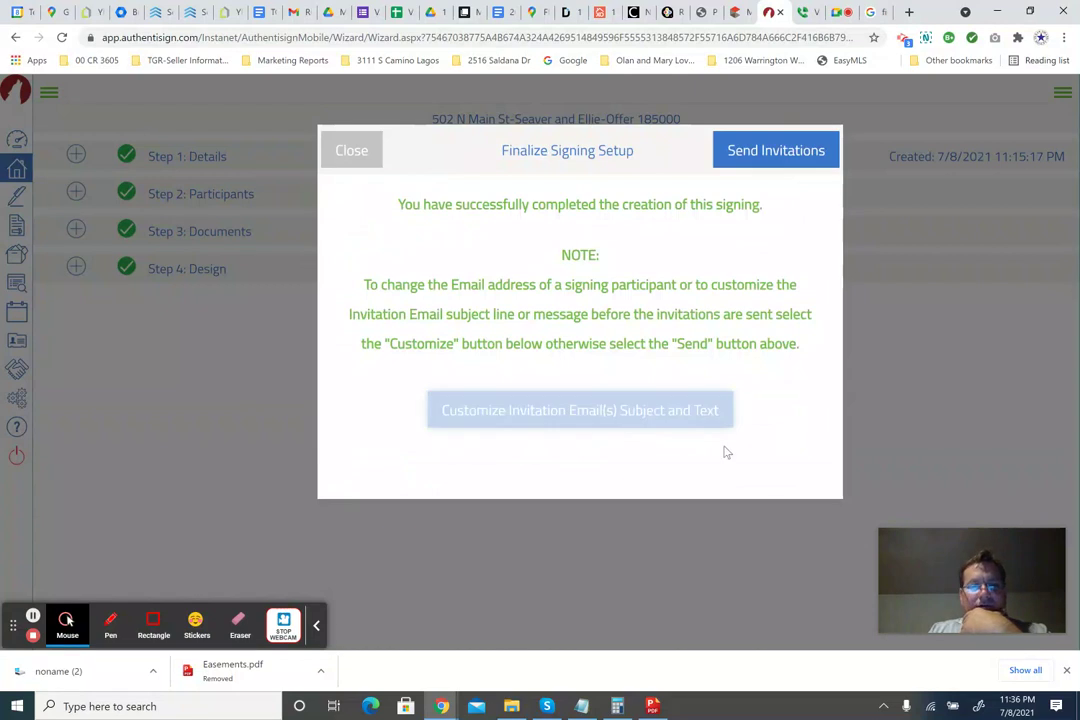
scroll(538, 328, down, 2)
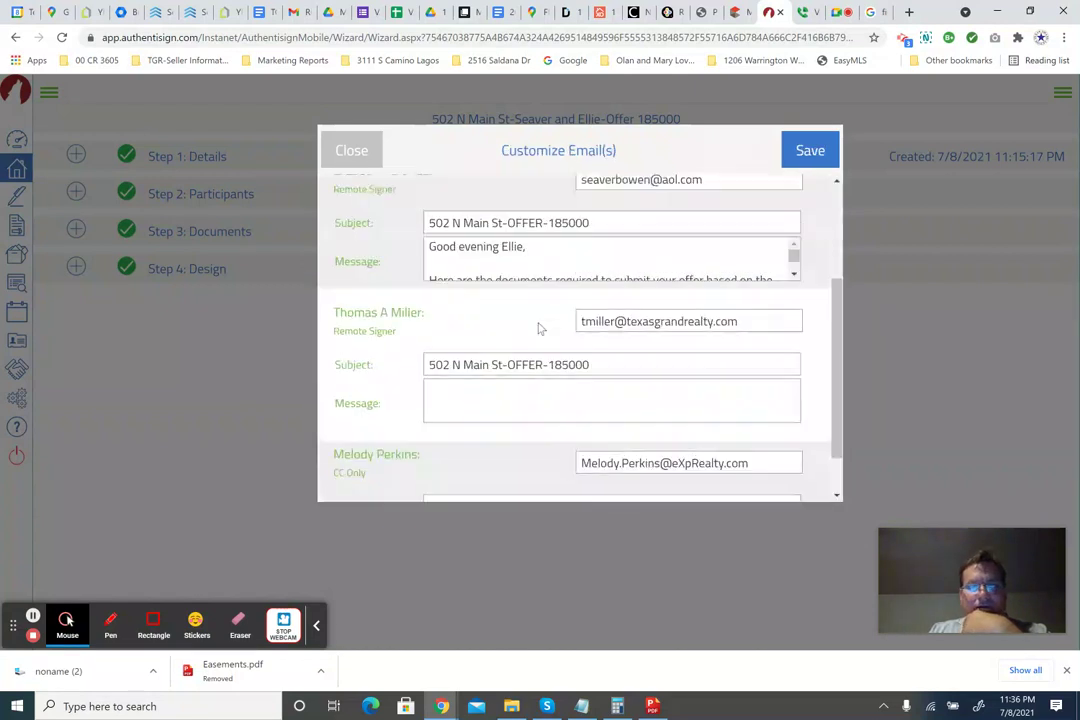
scroll(538, 328, up, 3)
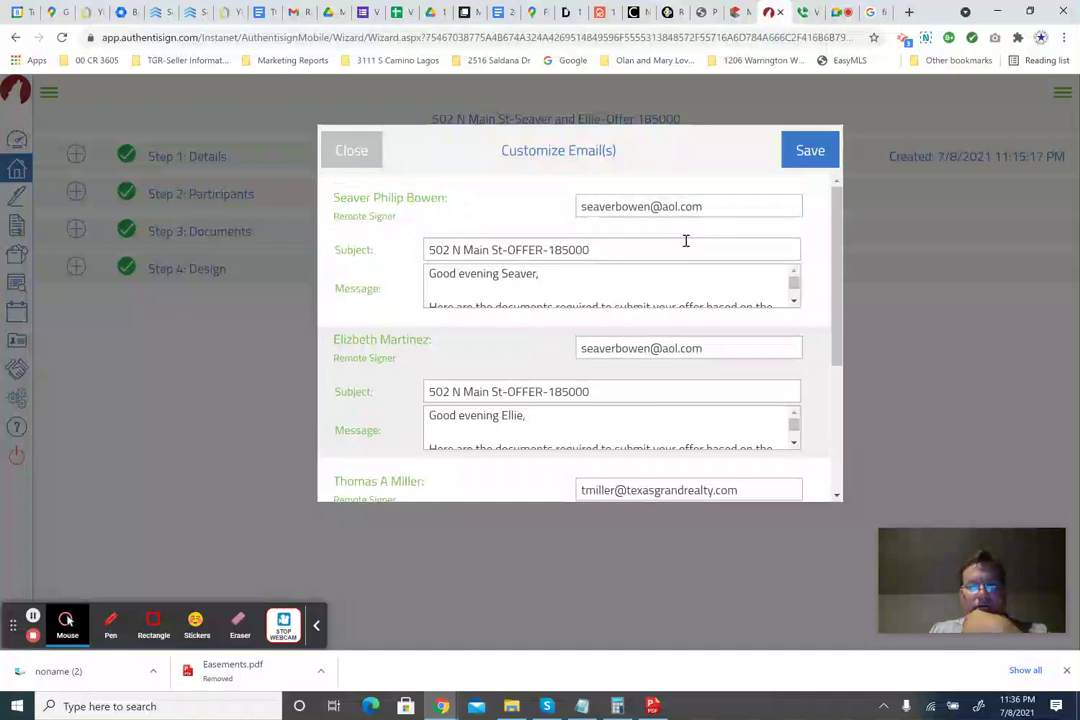
click(808, 149)
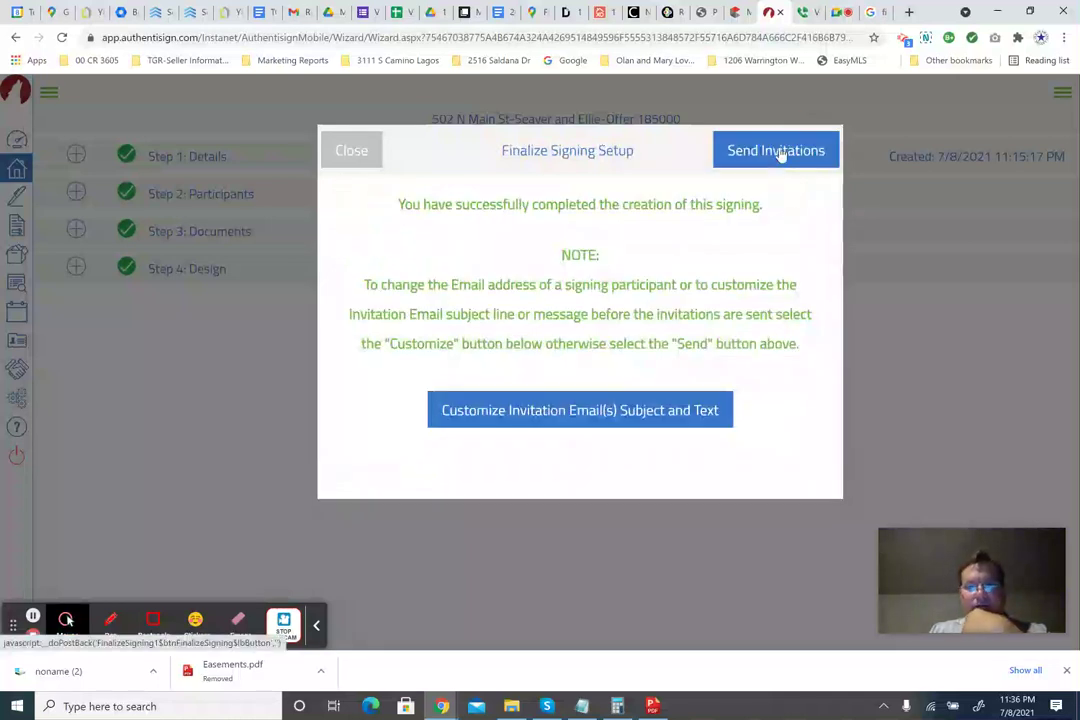
Send the invitations to all signers and check the success message.
click(779, 151)
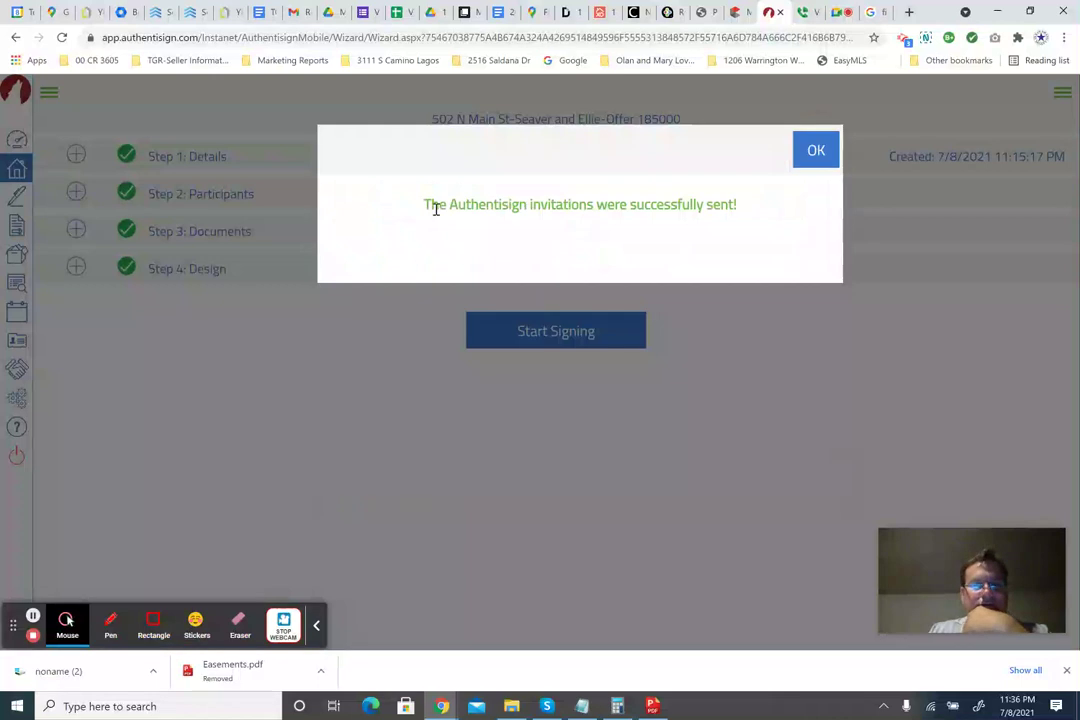
drag(437, 208, 533, 206)
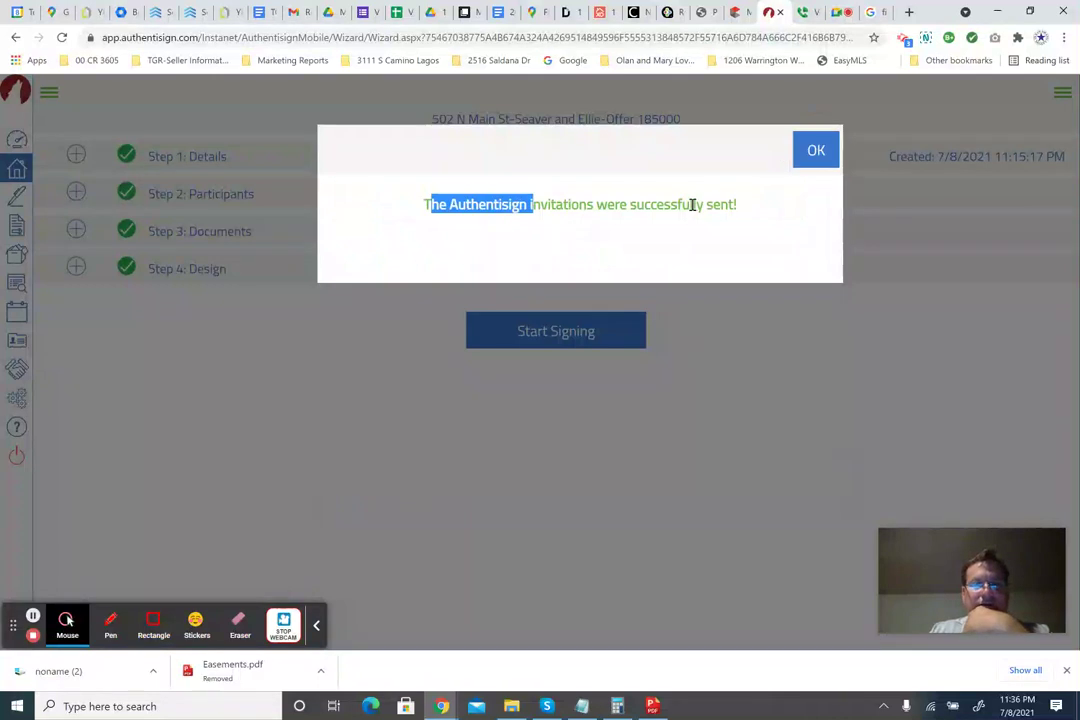
click(705, 203)
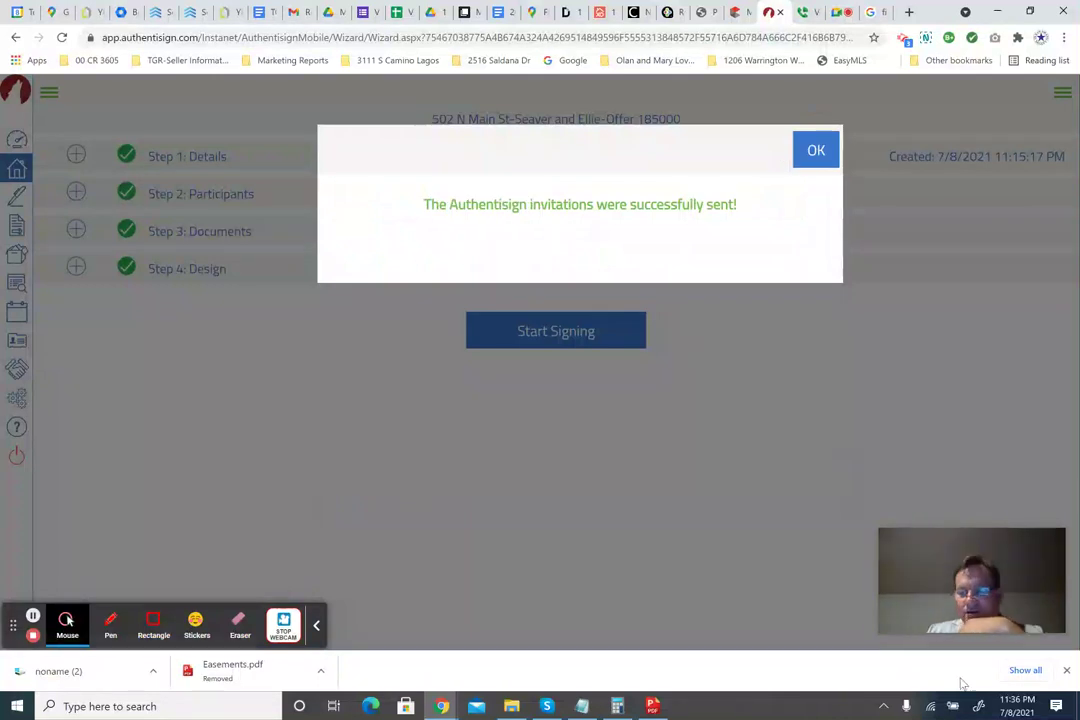
click(816, 150)
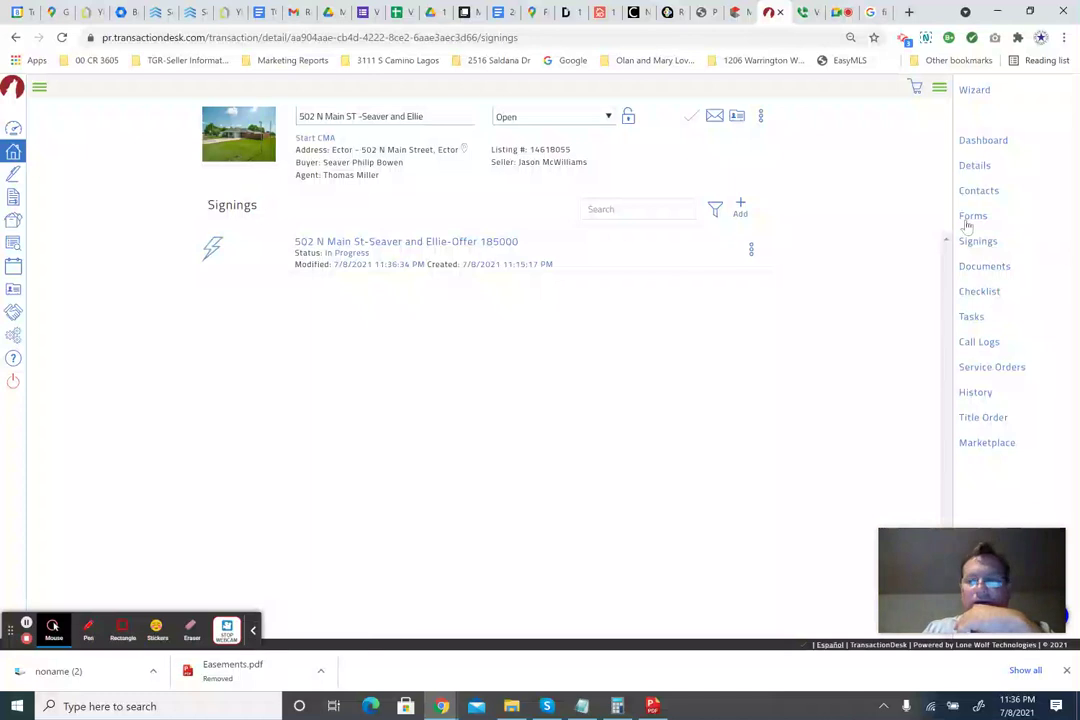
click(396, 244)
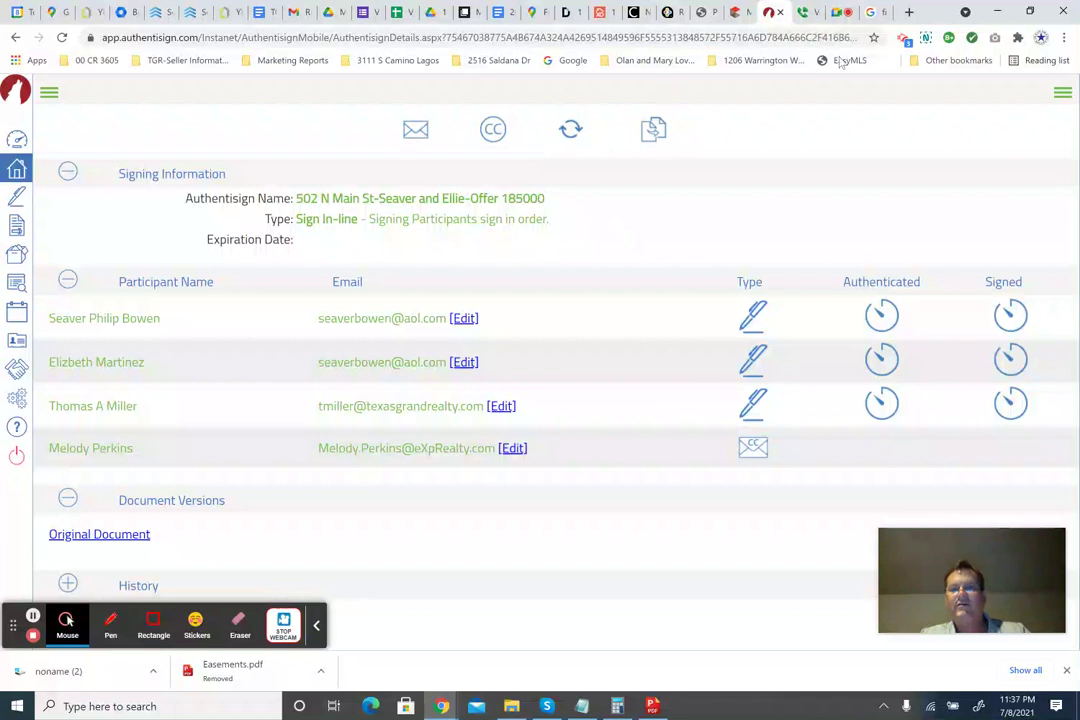
Review the four participants' Authenticated and Signed status on the signing details page.
click(903, 38)
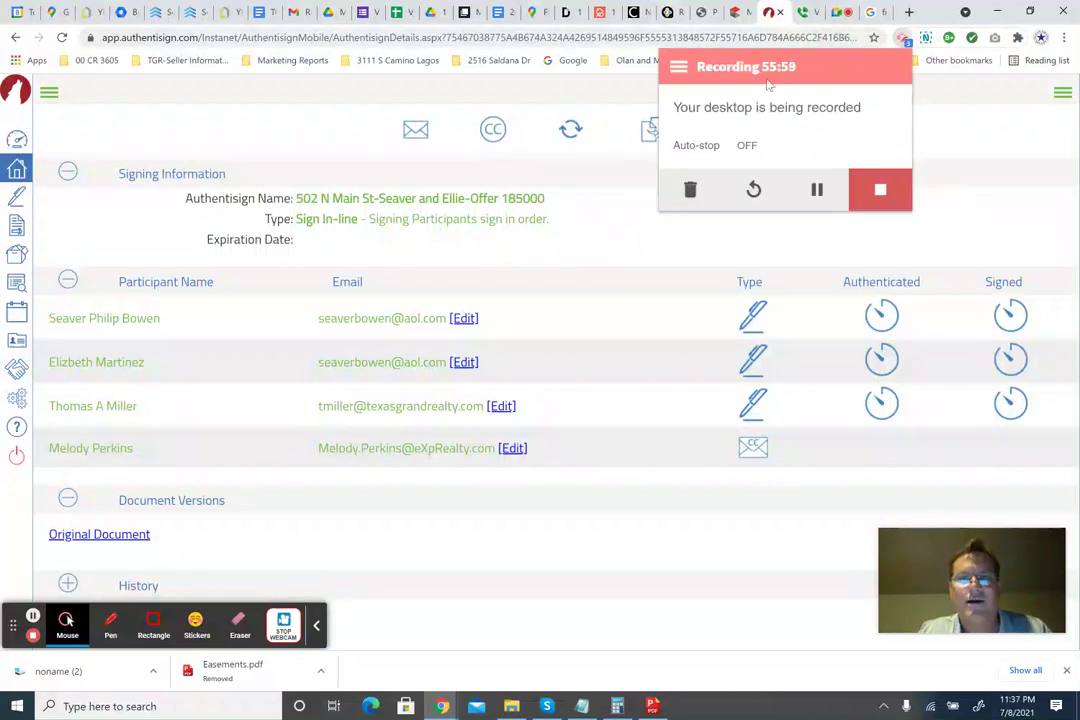